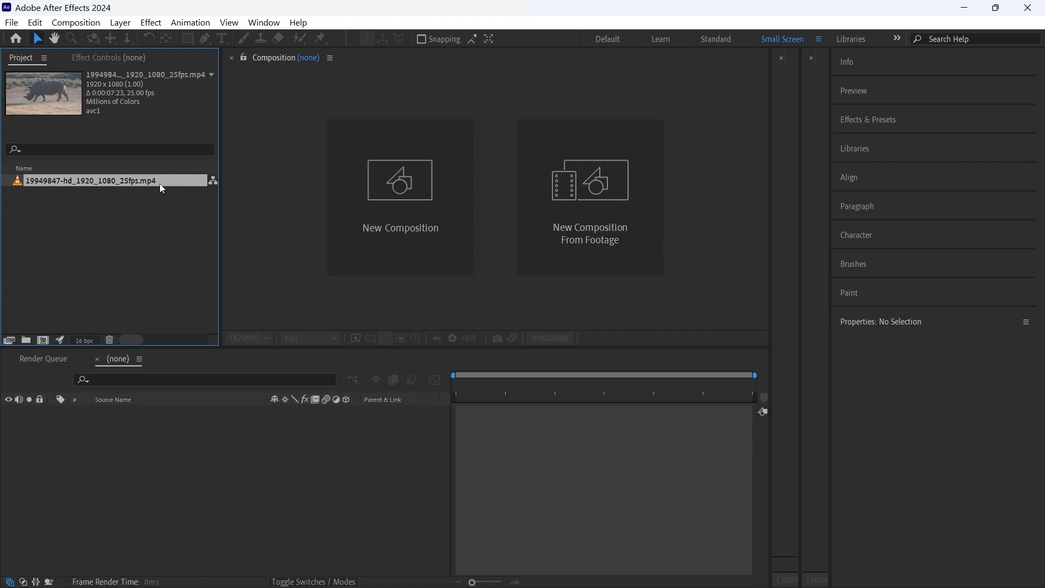
- Create a new composition at 24 frames per second and add the 19949847-hd_1920_1080_25fps.mp4 footage to its timeline
key("ctrl+n")
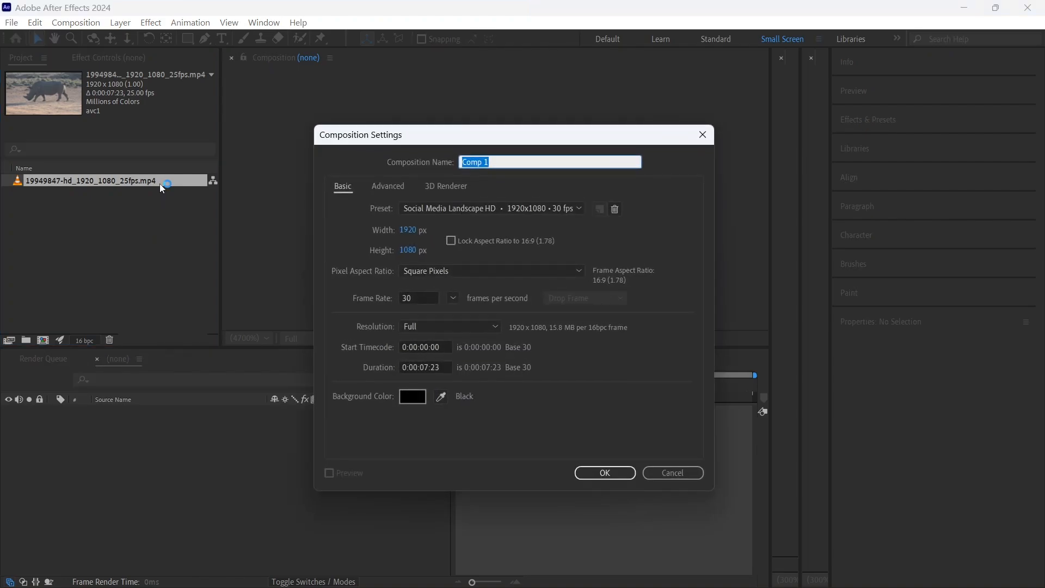
left_click(452, 299)
left_click(478, 371)
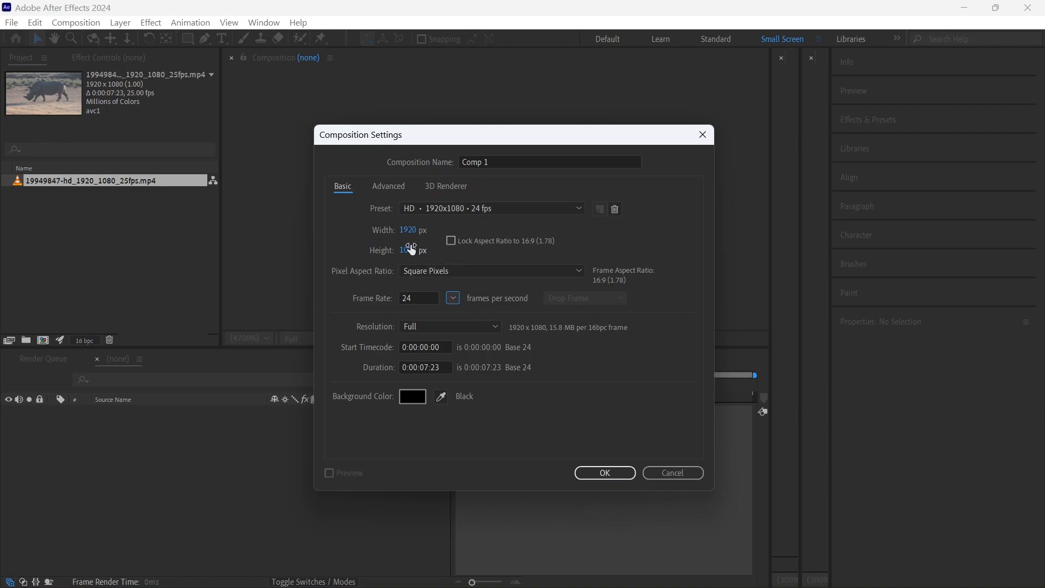
left_click(619, 479)
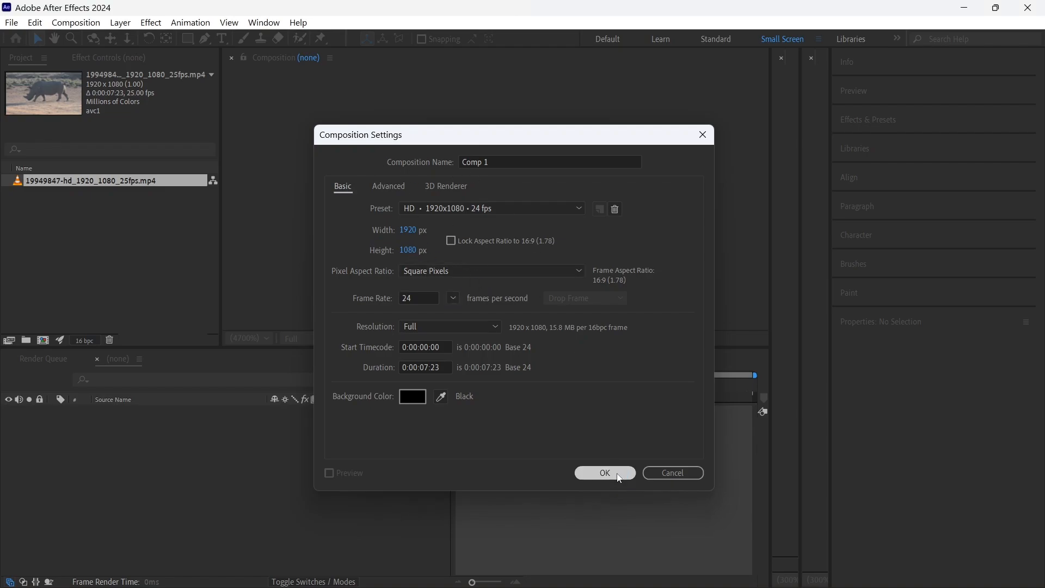
left_click(74, 193)
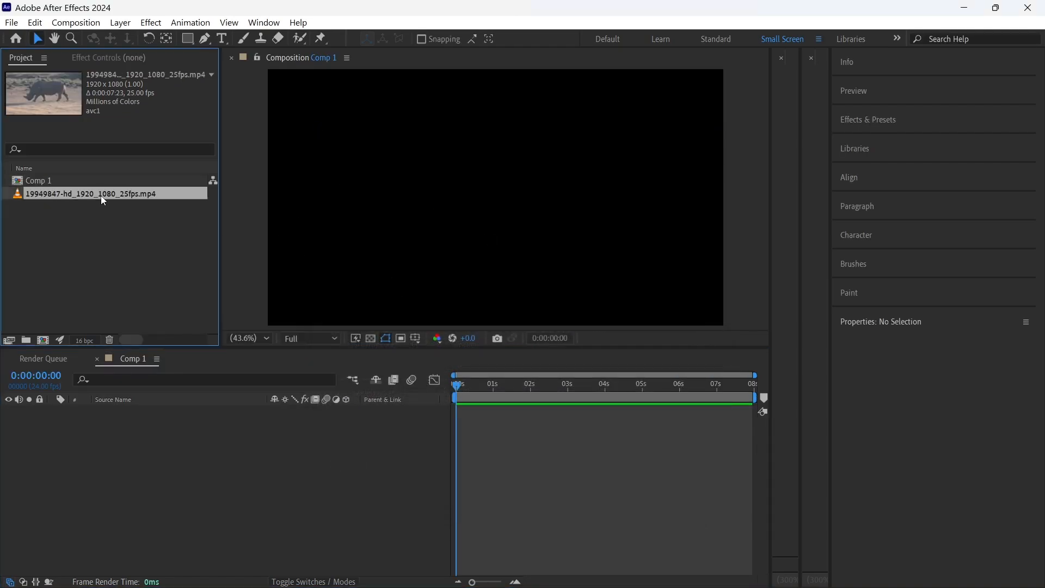
left_click_drag(100, 194, 151, 457)
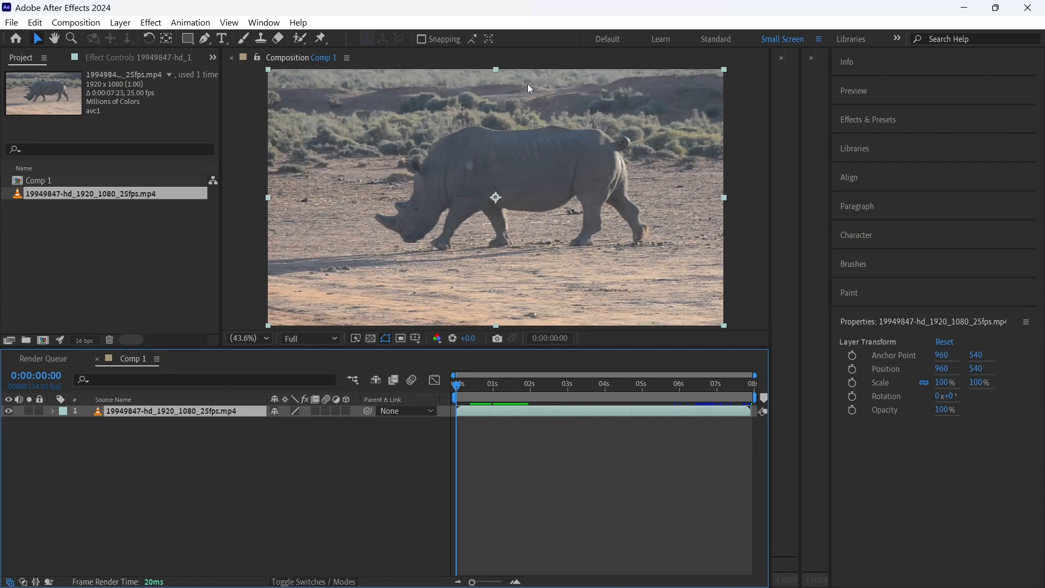
- Trim the footage layer to start at 0:00:00:11, split it at 0:00:02:00 and delete the part after the split
mouse_move(465, 387)
left_mouse_down()
mouse_move(747, 391)
mouse_move(460, 387)
mouse_move(532, 386)
mouse_move(459, 386)
mouse_move(448, 376)
mouse_move(468, 394)
mouse_move(475, 387)
mouse_move(460, 381)
mouse_move(474, 375)
left_mouse_up()
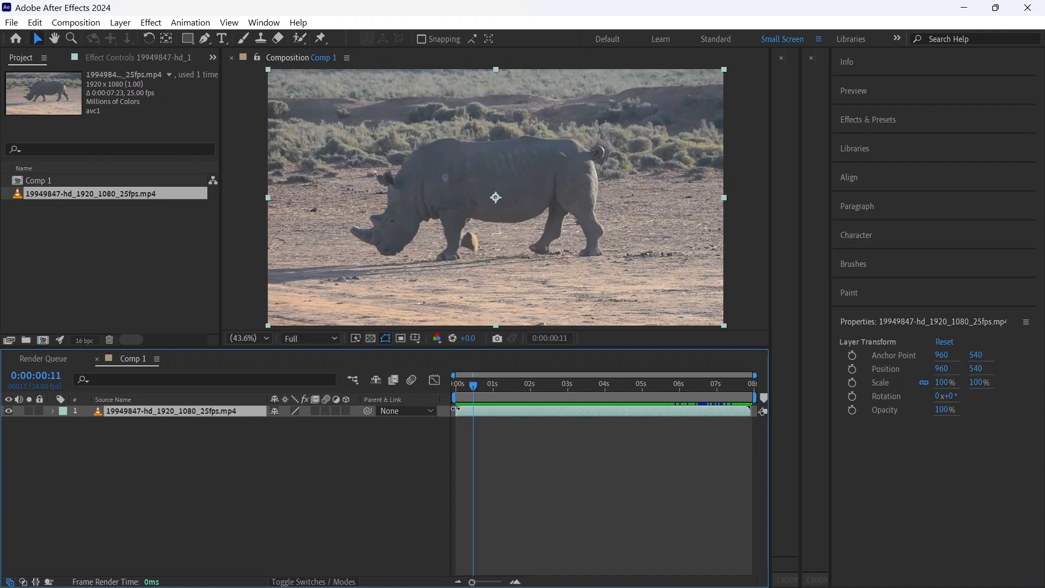
left_click_drag(455, 410, 532, 399)
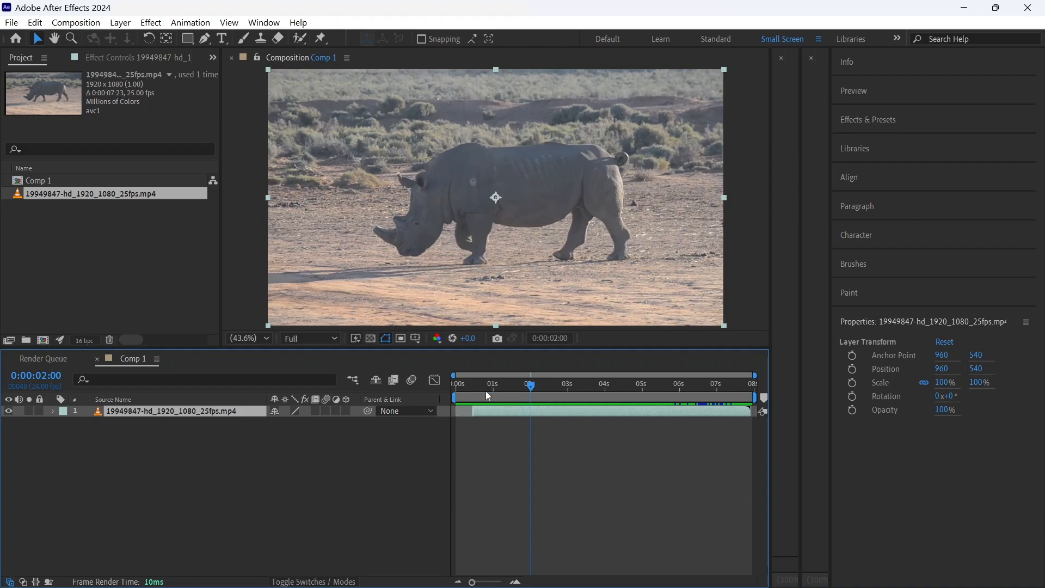
key("ctrl+shift+d")
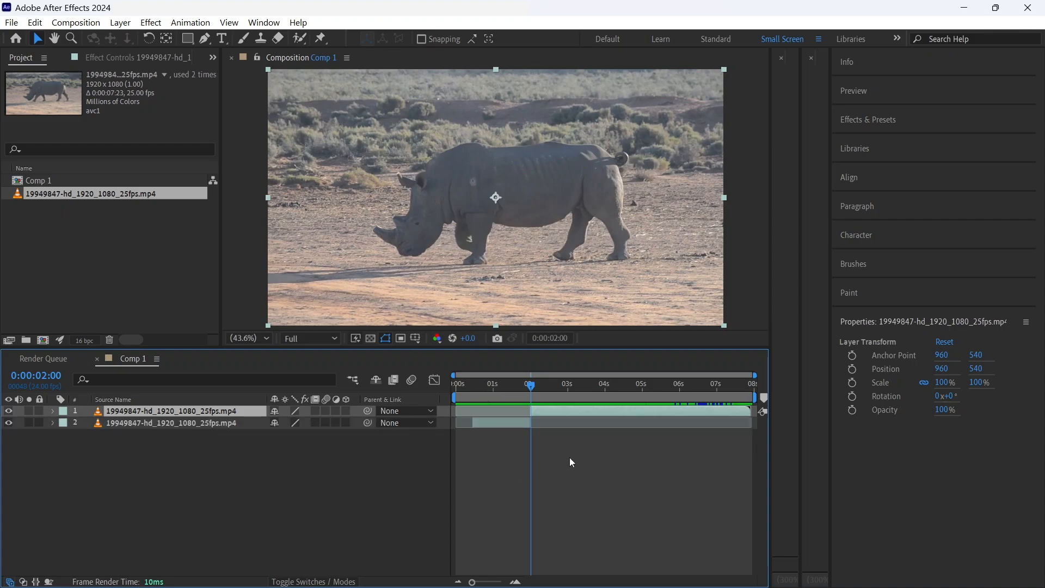
key("Delete")
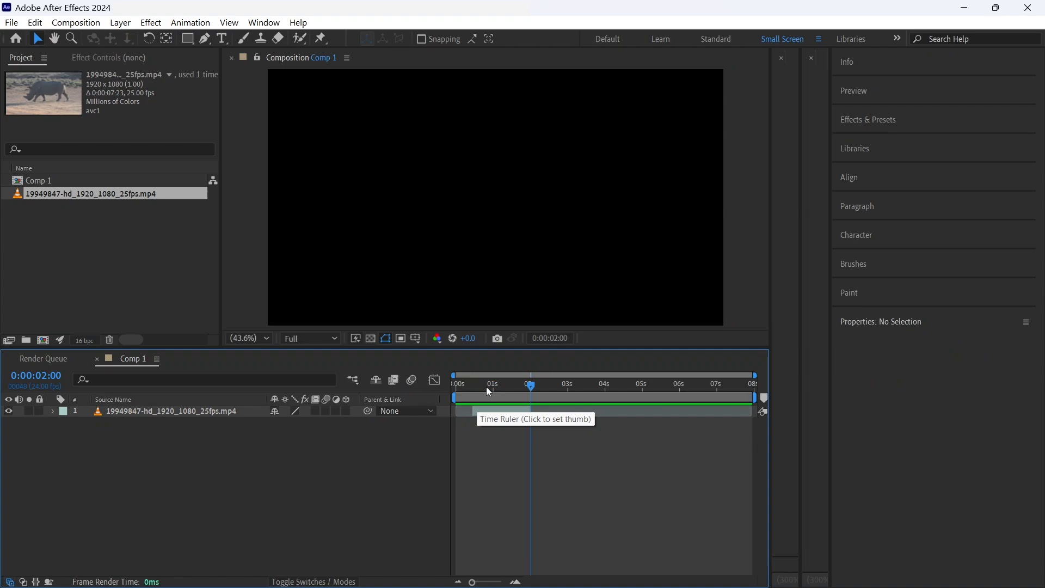
- Shift the trimmed footage layer so that it starts at 0:00:00:00
key("Home")
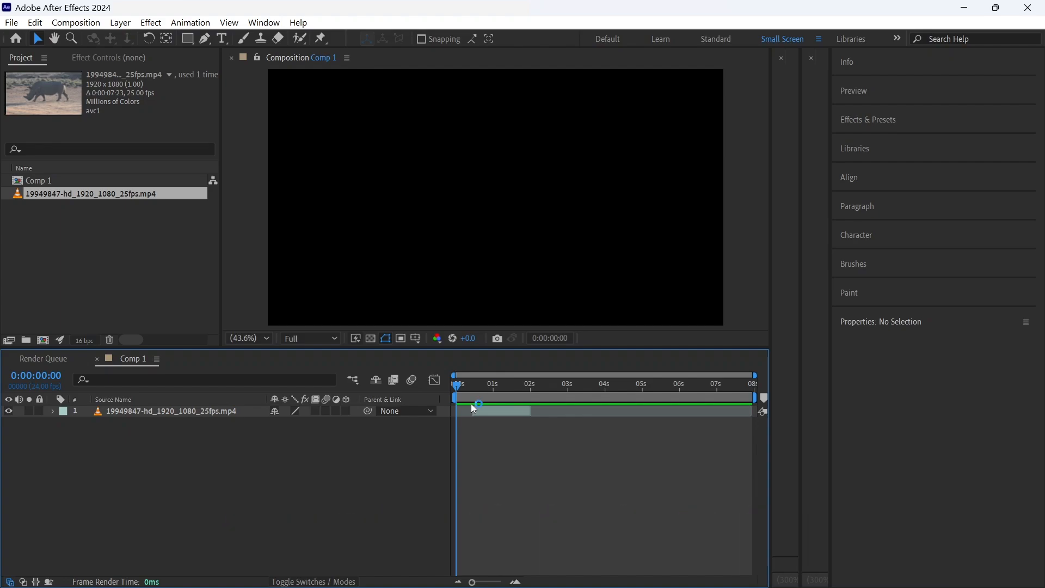
key("bracketleft")
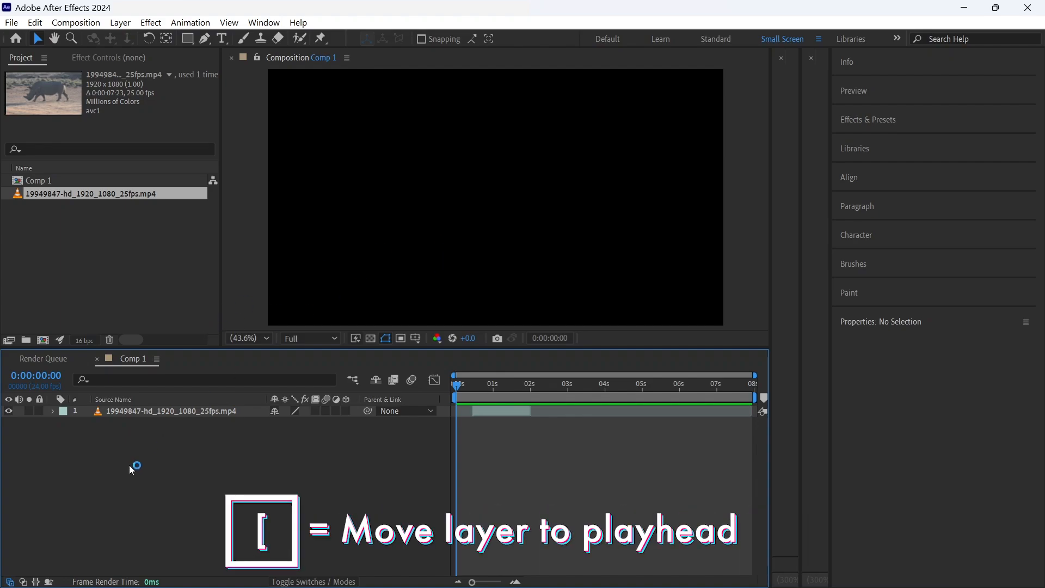
left_click(182, 412)
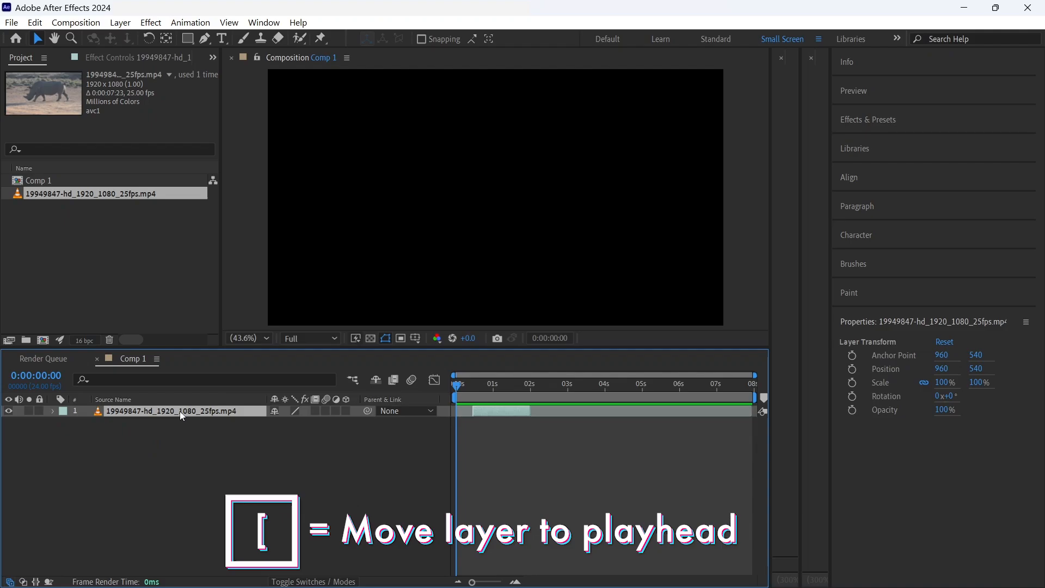
key("bracketleft")
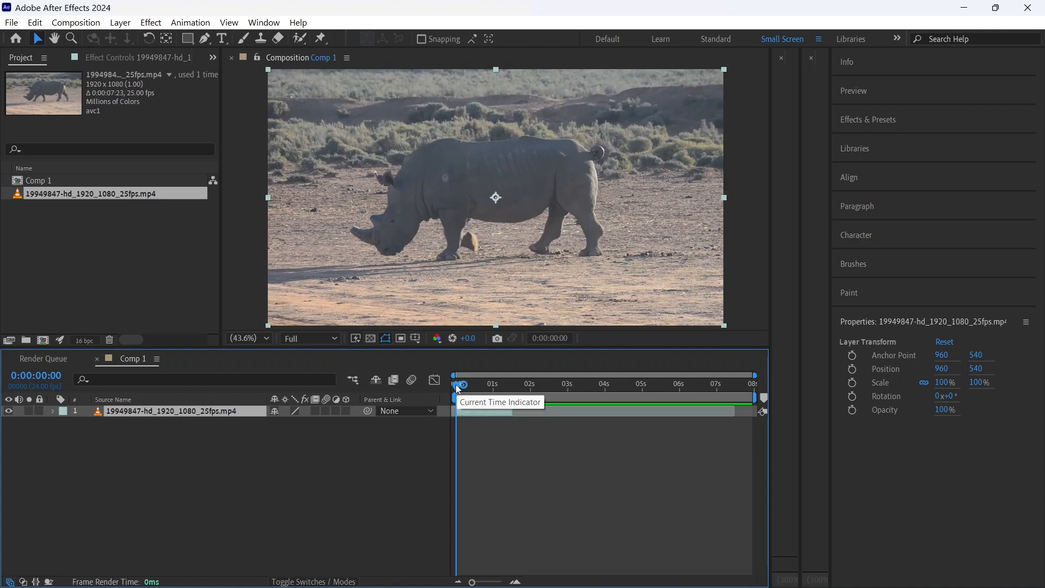
- End the work area where the trimmed clip ends and trim the composition to the work area
left_click_drag(459, 389, 514, 384)
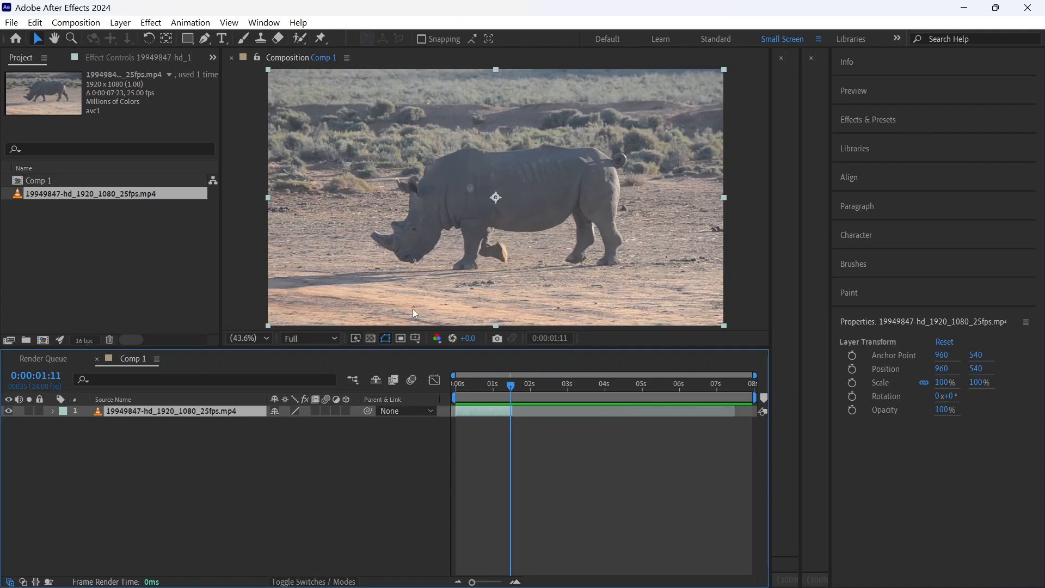
left_click_drag(510, 385, 428, 370)
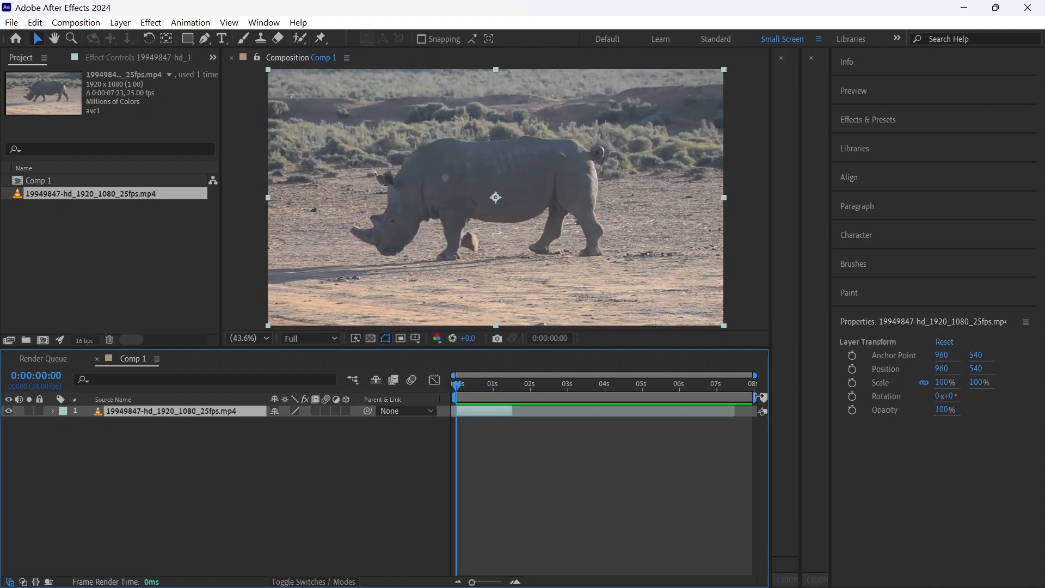
left_click_drag(757, 397, 521, 394)
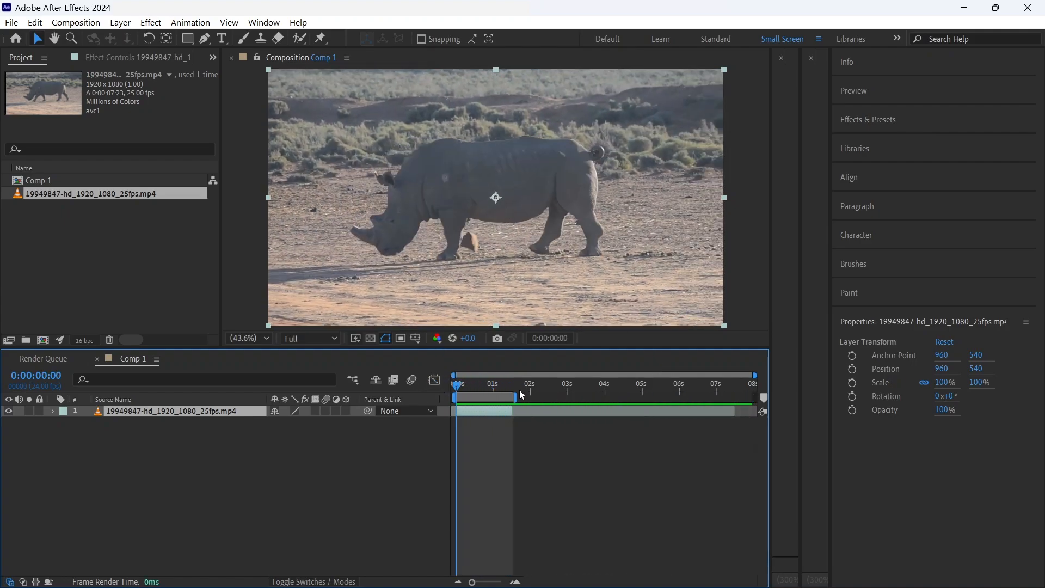
right_click(504, 398)
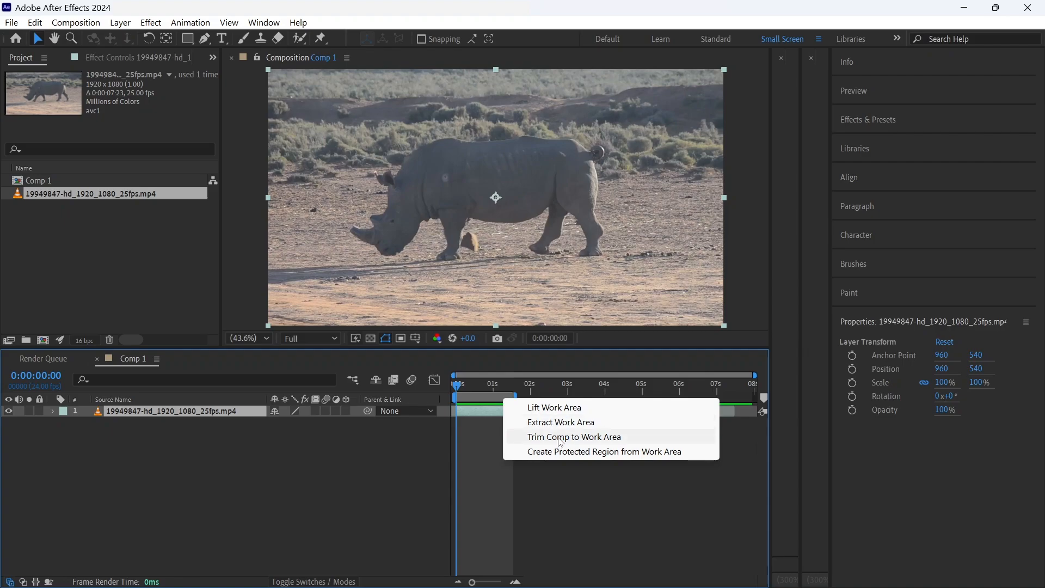
left_click(561, 437)
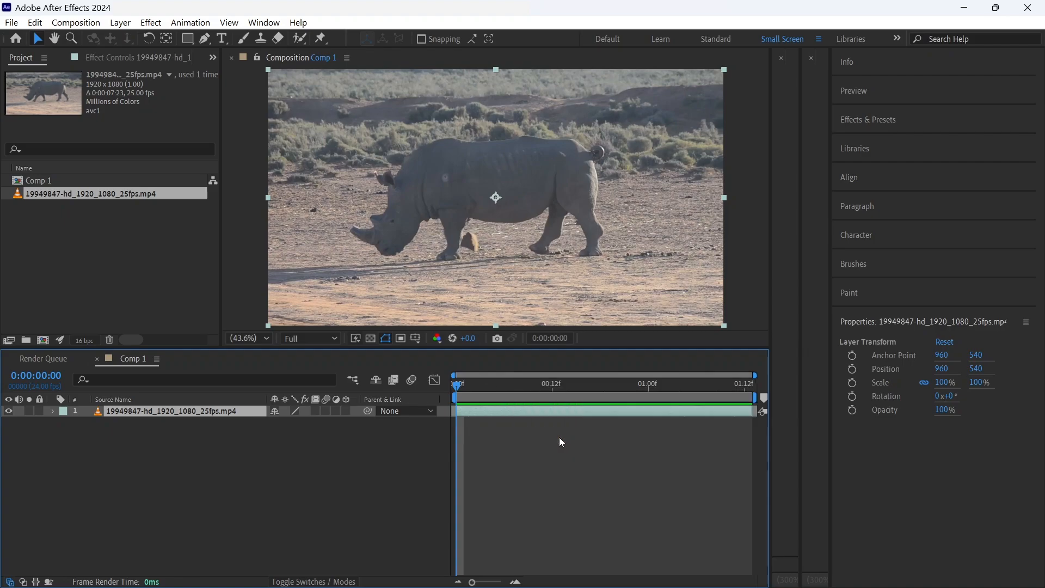
left_click(521, 399)
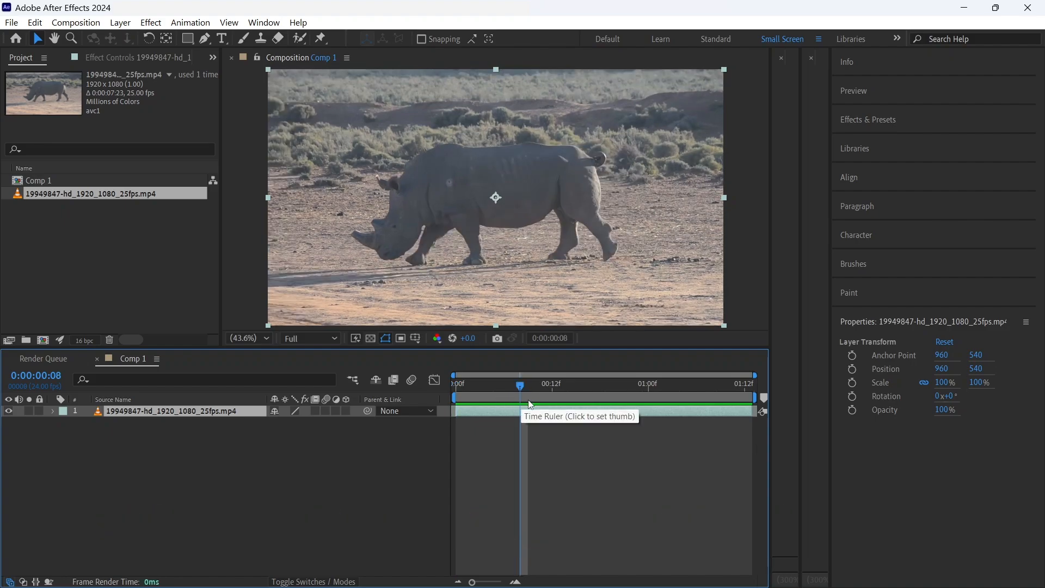
key("Home")
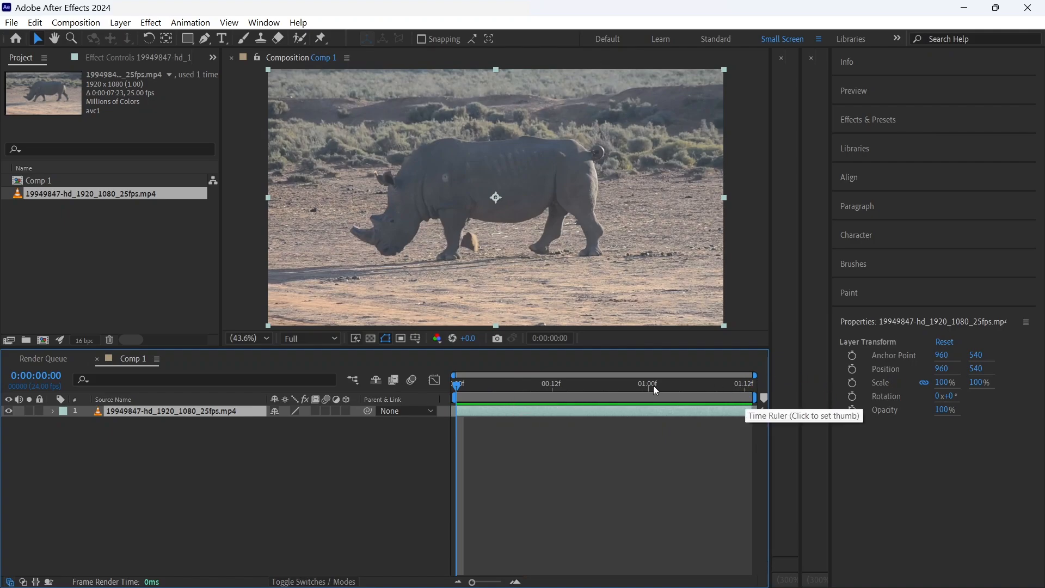
mouse_move(457, 387)
left_mouse_down()
mouse_move(578, 400)
mouse_move(684, 389)
mouse_move(453, 394)
left_mouse_up()
left_click_drag(467, 582, 499, 581)
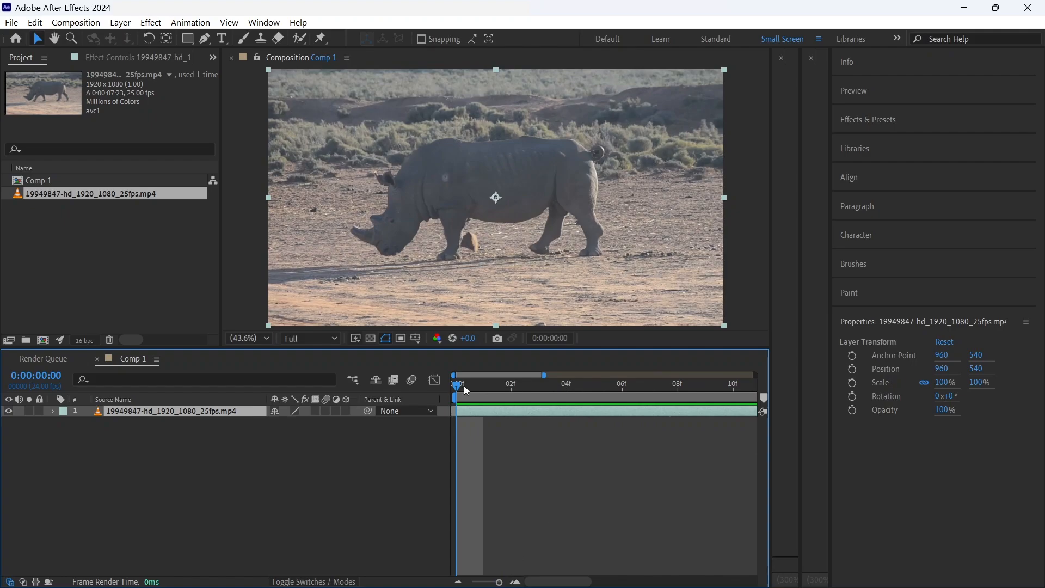
left_click_drag(466, 389, 434, 393)
left_click_drag(499, 581, 472, 582)
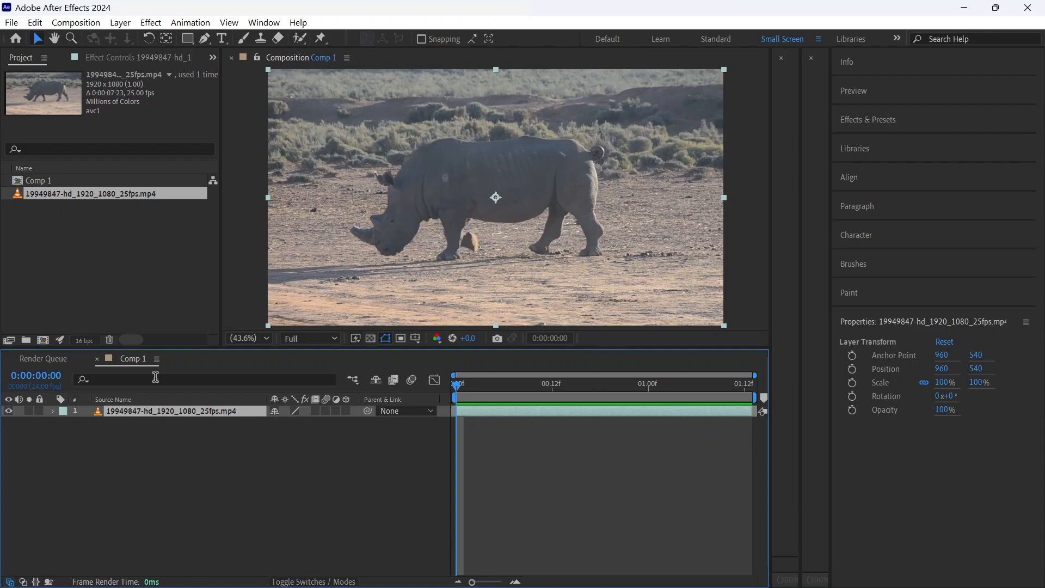
- Rename the composition as Render
left_click(115, 182)
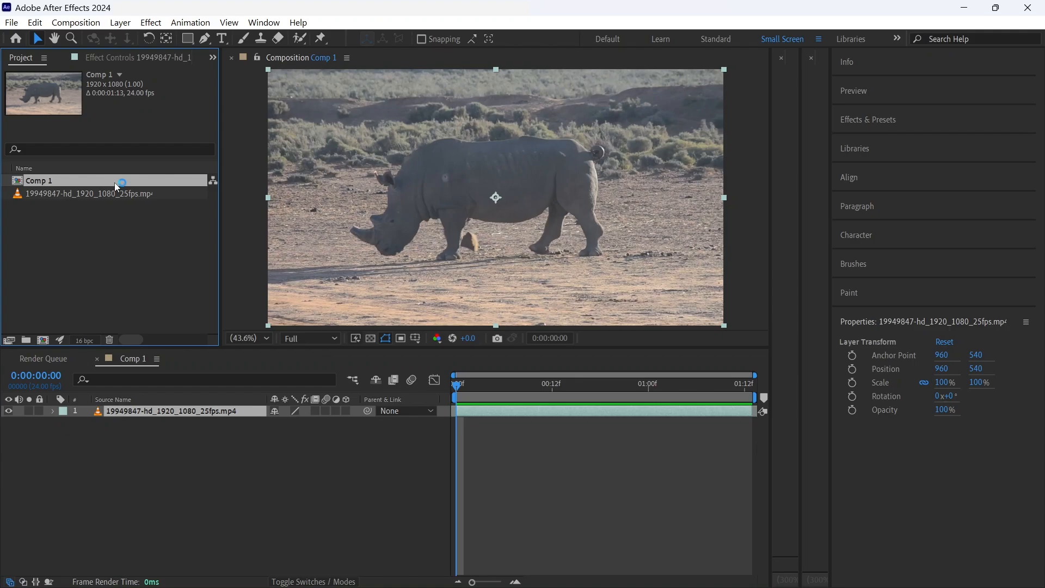
key("Return")
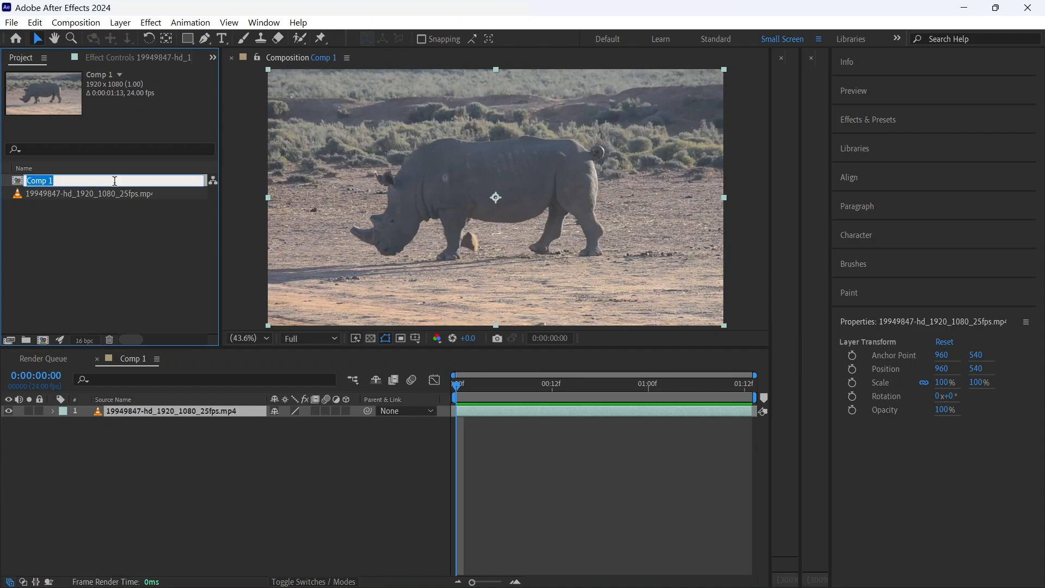
type("Re")
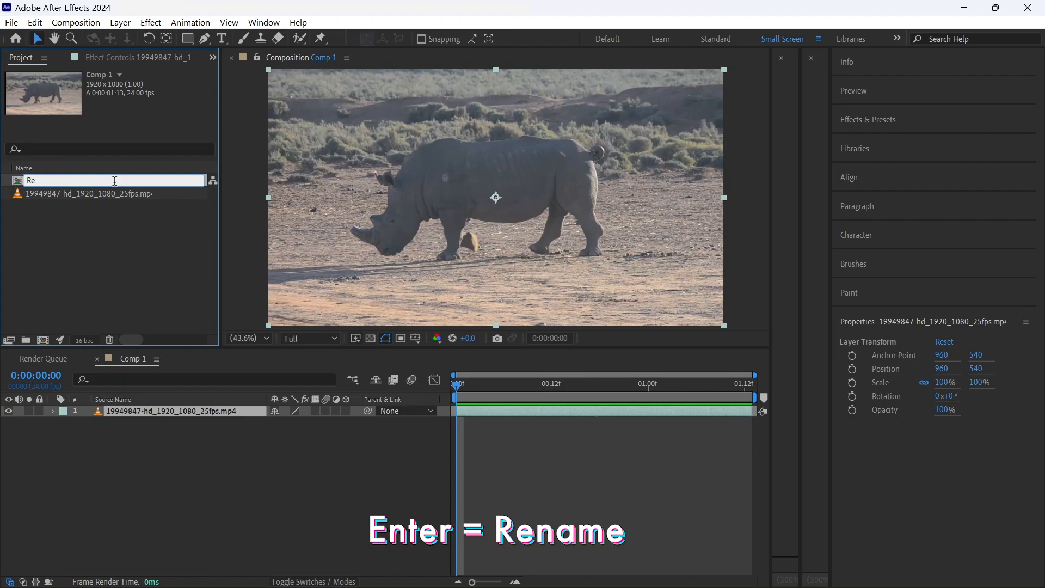
type("bder")
key("Return")
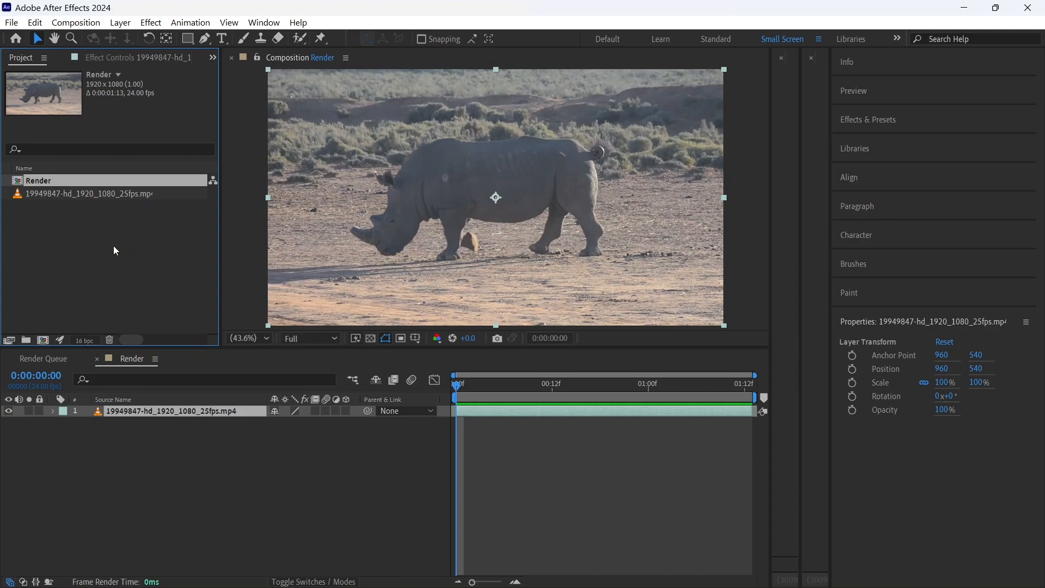
- Add a new shape layer above the footage in the Render composition
left_click(121, 23)
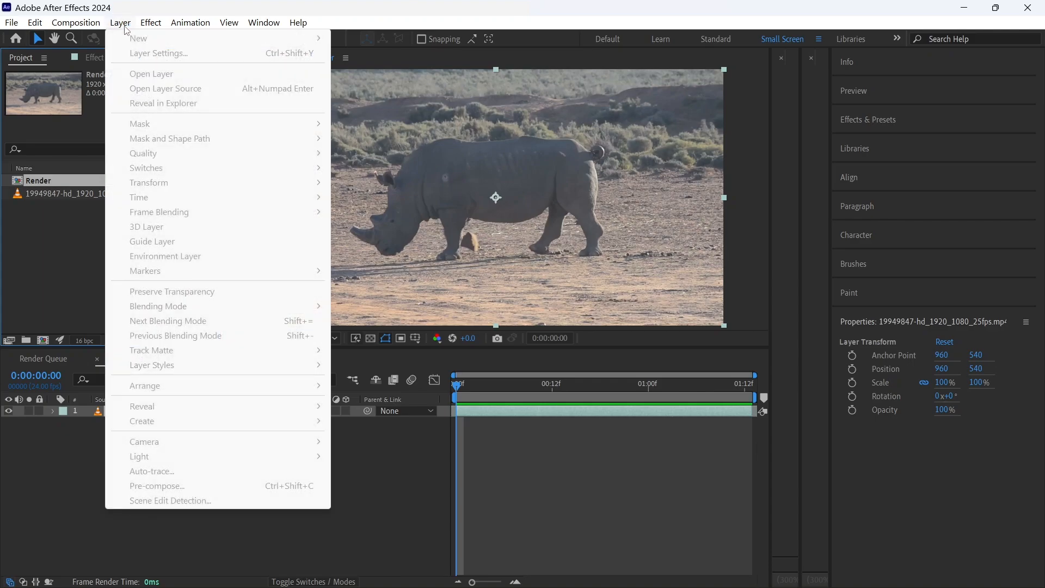
mouse_move(140, 40)
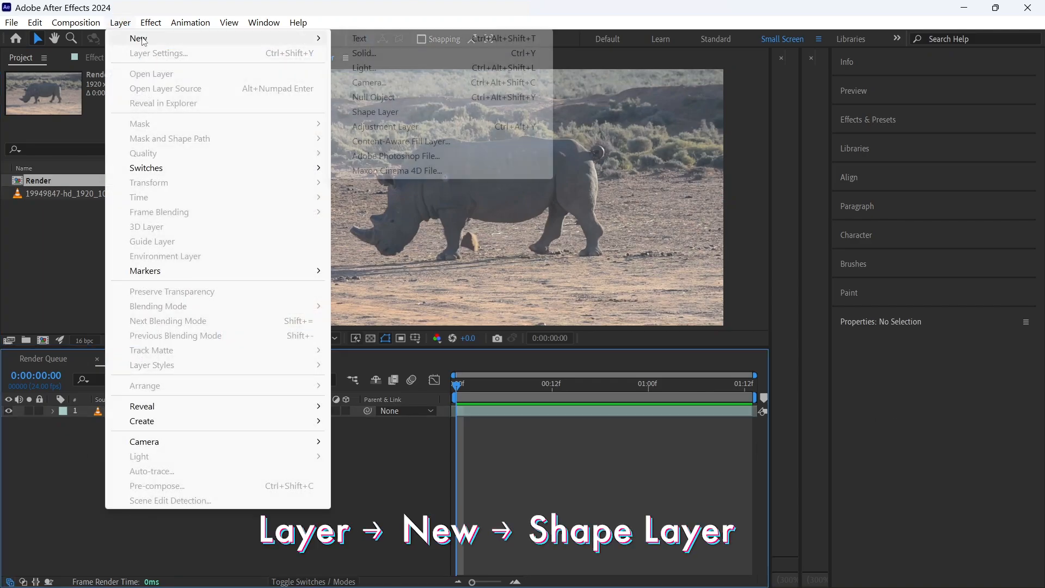
left_click(436, 119)
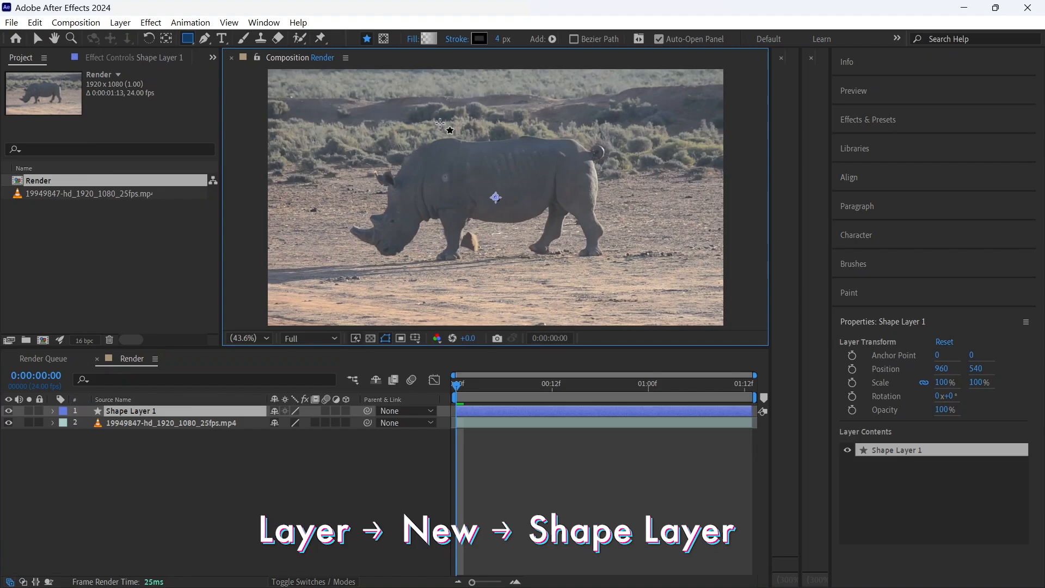
- Activate the Pen tool and set the shape fill to None
left_click(204, 40)
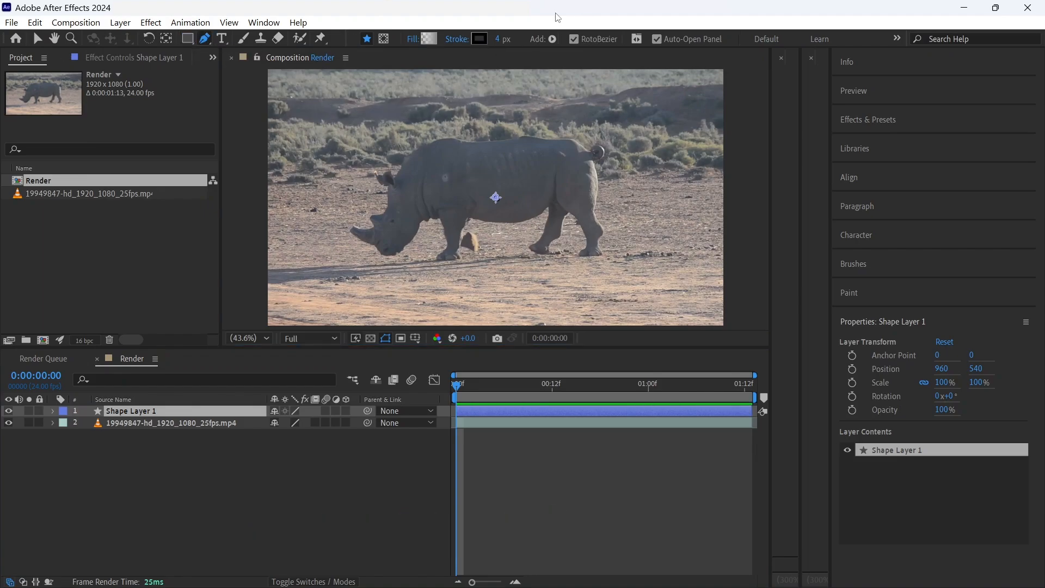
left_click(411, 40)
left_click(455, 265)
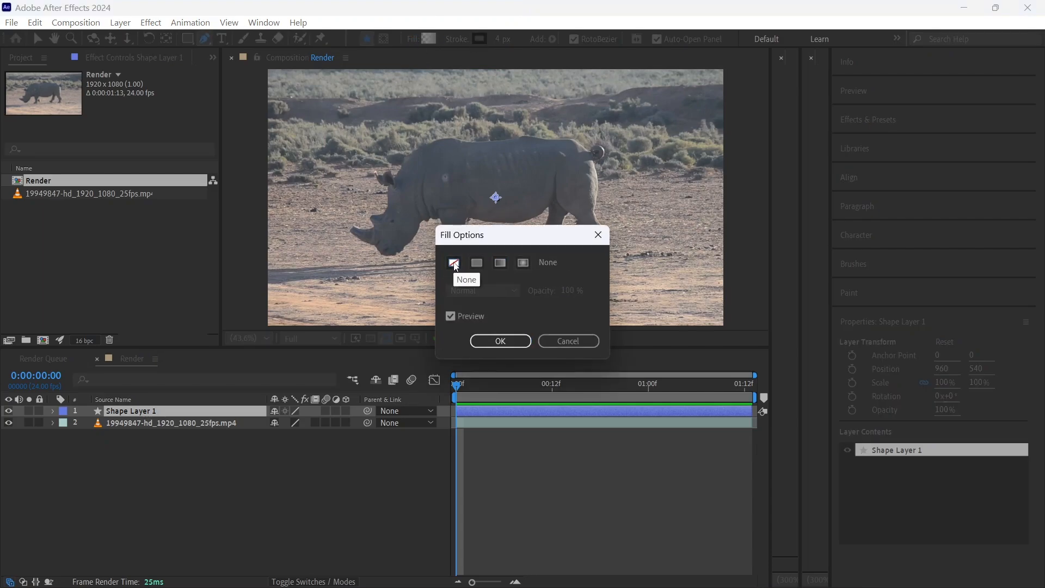
left_click(501, 340)
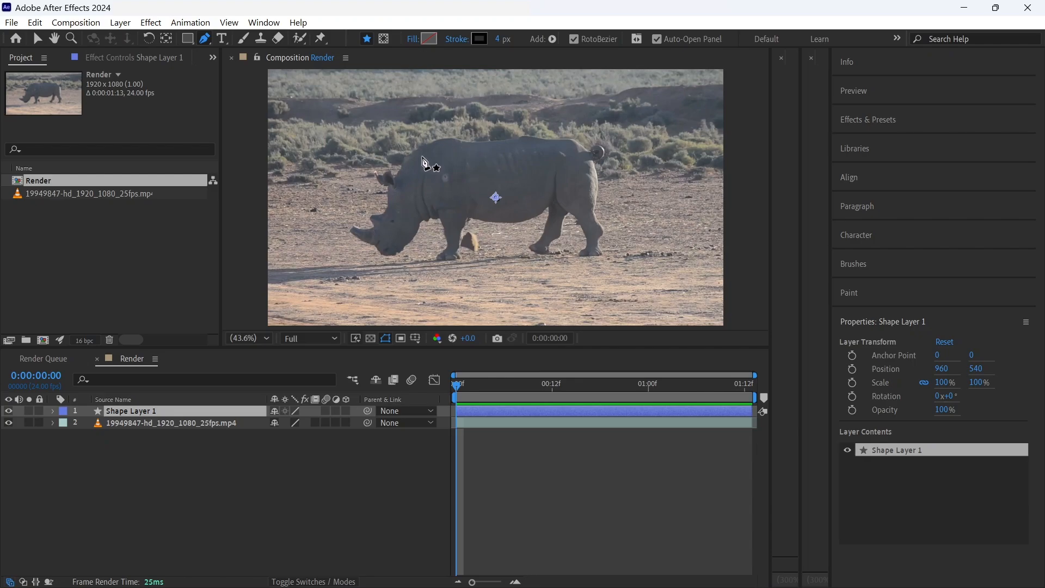
- Start a Pen path at the tip of the rhino's front horn and trace along the horn's upper edge toward its base
scroll(411, 235, "up", 4)
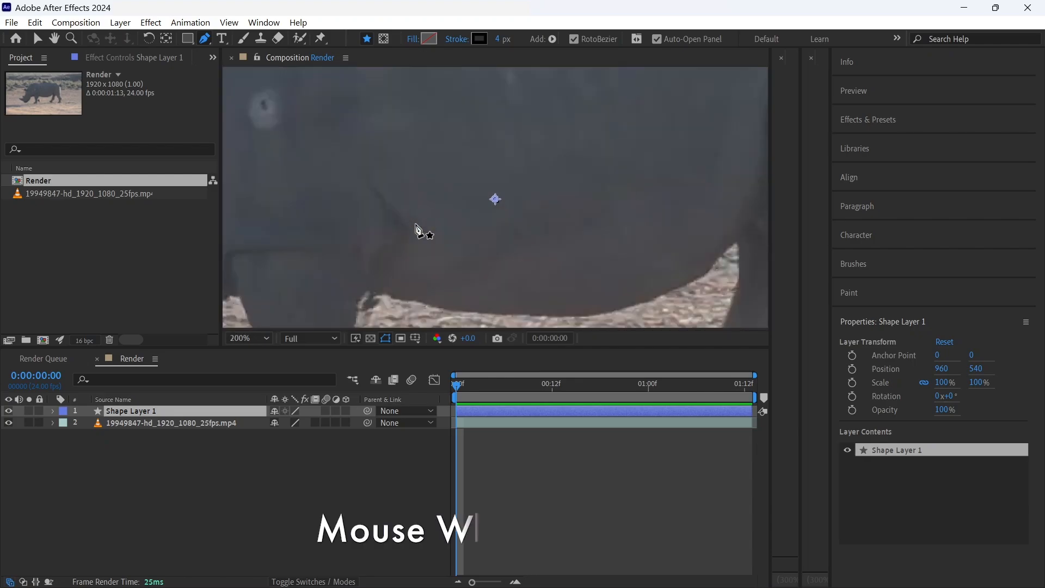
key("space")
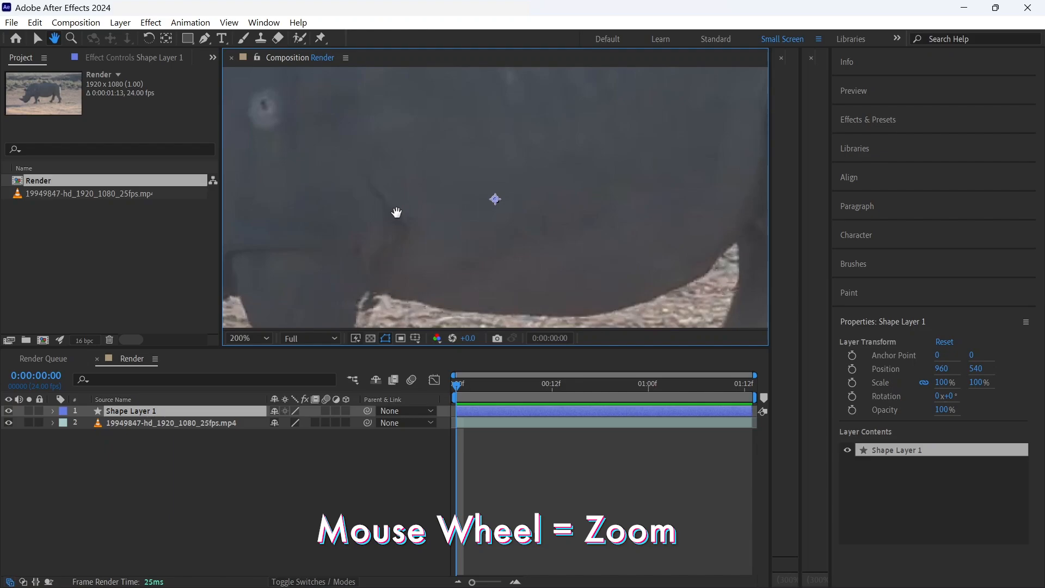
left_click_drag(397, 212, 529, 212)
left_click_drag(272, 160, 463, 228)
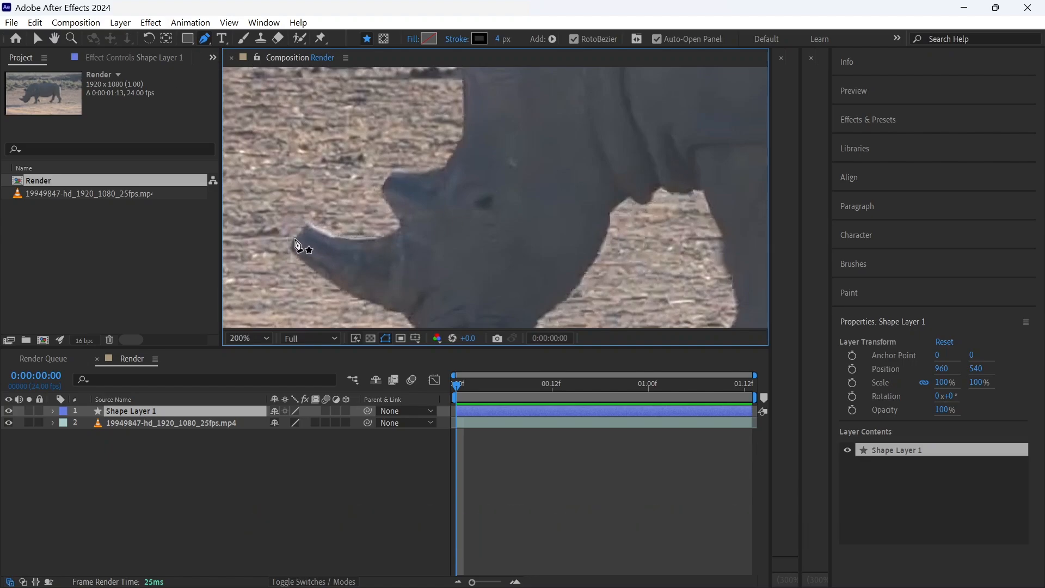
left_click(291, 245)
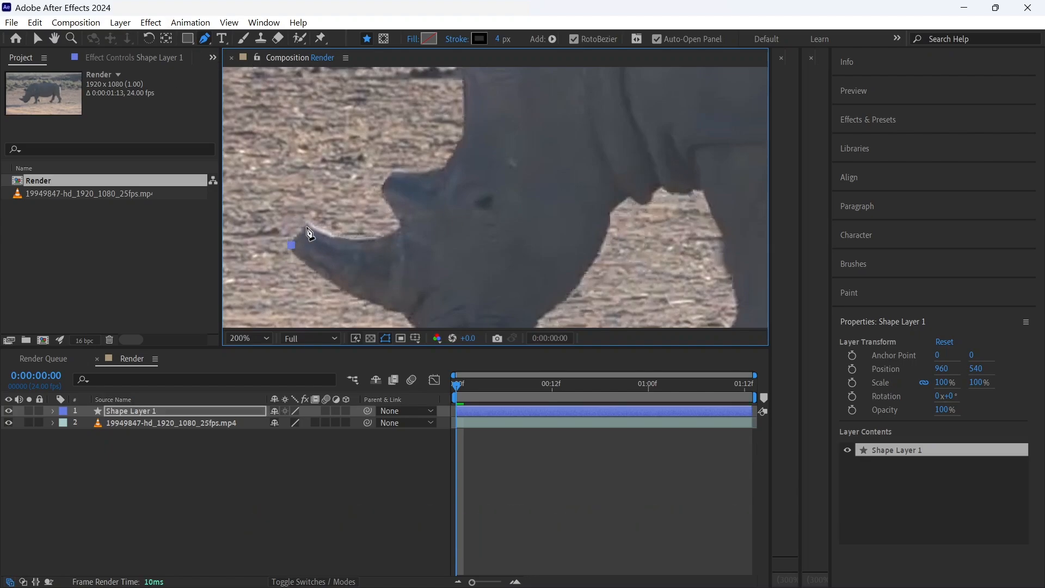
left_click(308, 223)
left_click(343, 236)
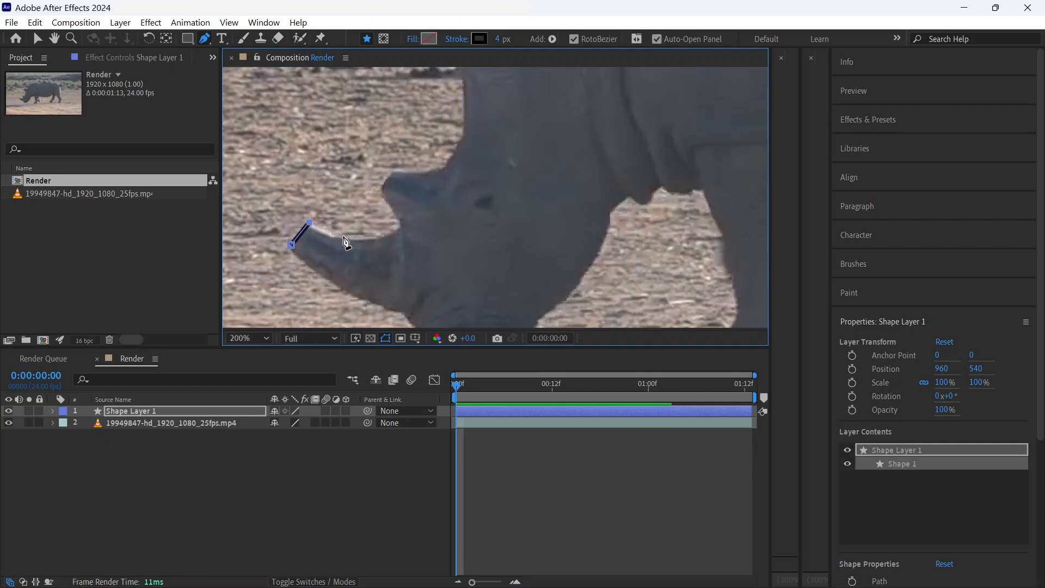
left_click(382, 236)
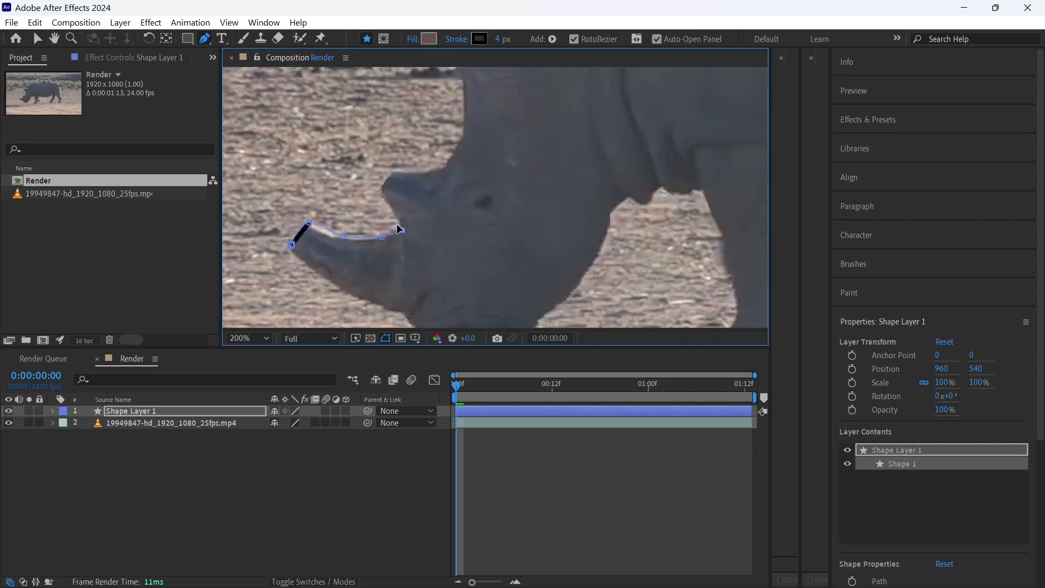
- Continue the path around the tip of the rhino's smaller rear horn and along its top edge to the forehead
left_click(381, 191)
left_click(392, 173)
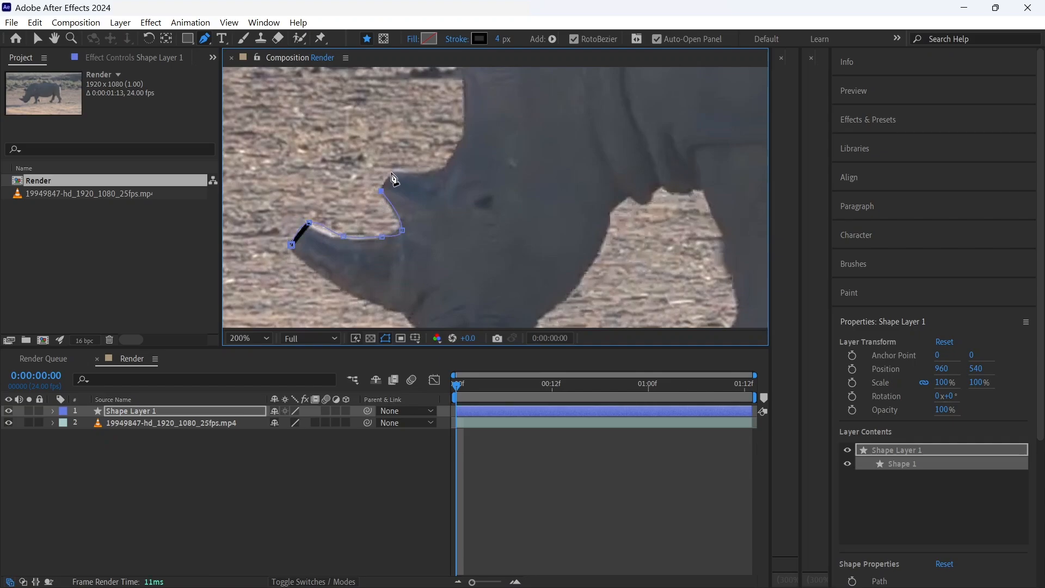
left_click(426, 172)
left_click(446, 167)
left_click(461, 140)
- Trace the path up the rhino's forehead and along the lower edge of the front ear to its tip
left_click_drag(475, 129, 485, 227)
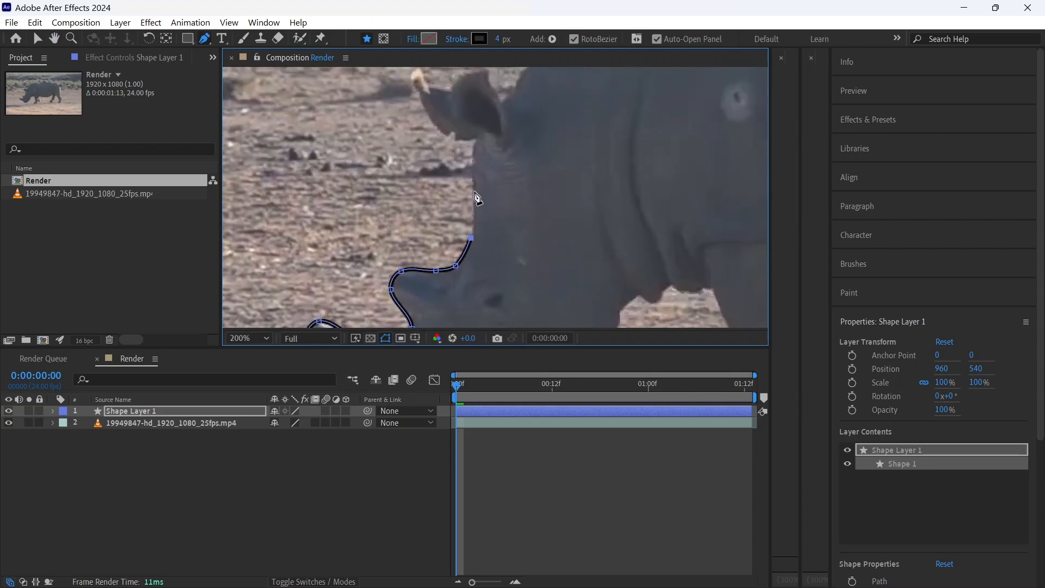
left_click(474, 190)
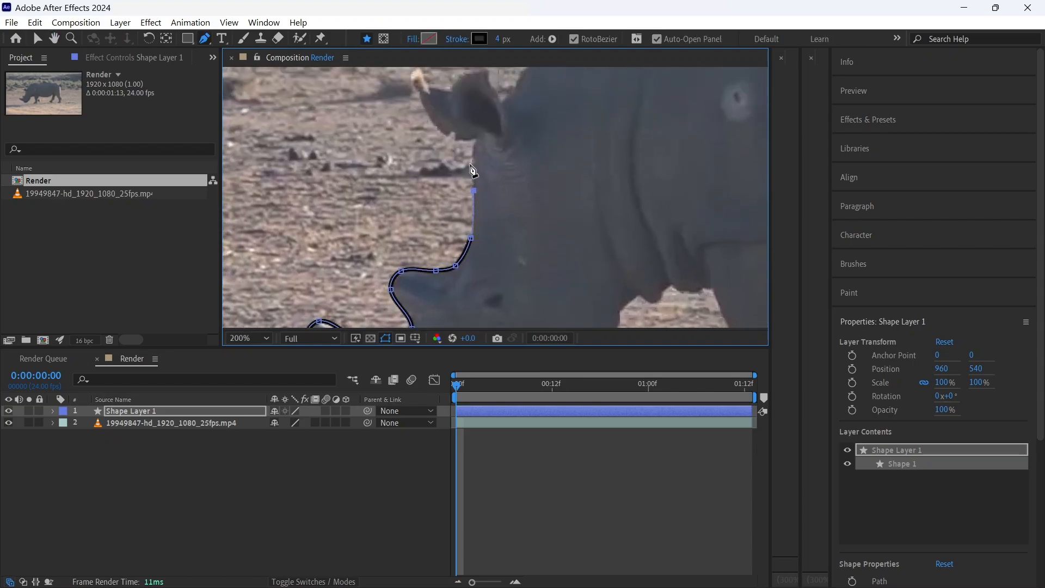
left_click(475, 137)
left_click(457, 139)
left_click(437, 128)
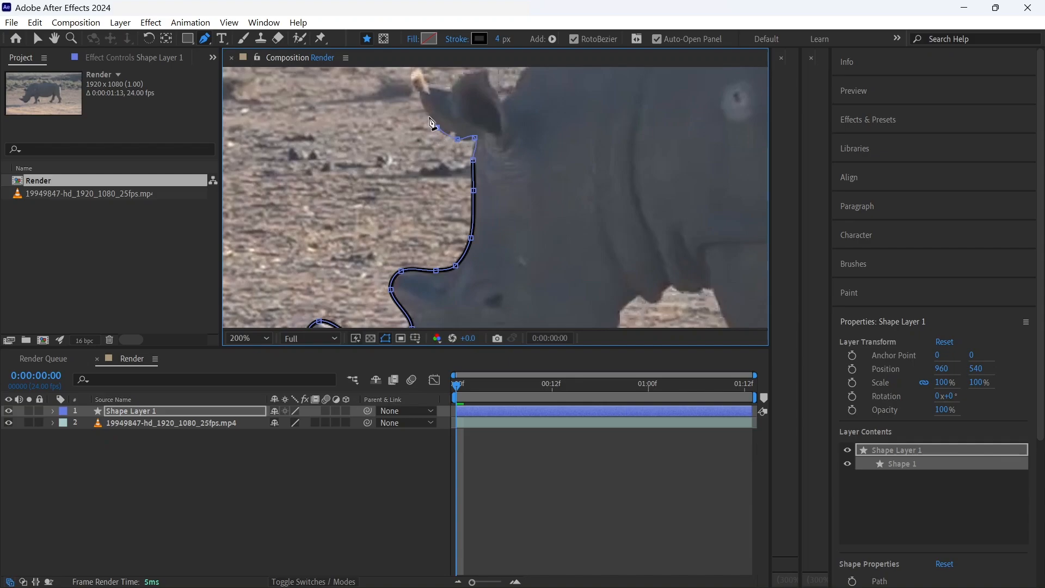
left_click(418, 101)
left_click(420, 86)
- Extend the outline over the top of the second ear and down to where it meets the neck
left_click_drag(451, 97, 409, 214)
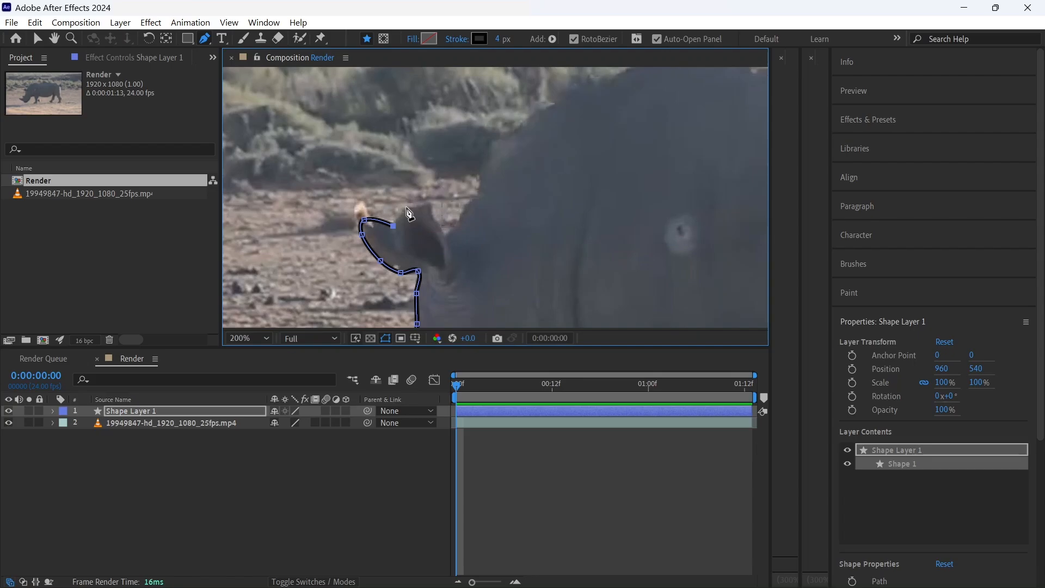
left_click(406, 208)
left_click(435, 200)
left_click(439, 222)
left_click(444, 235)
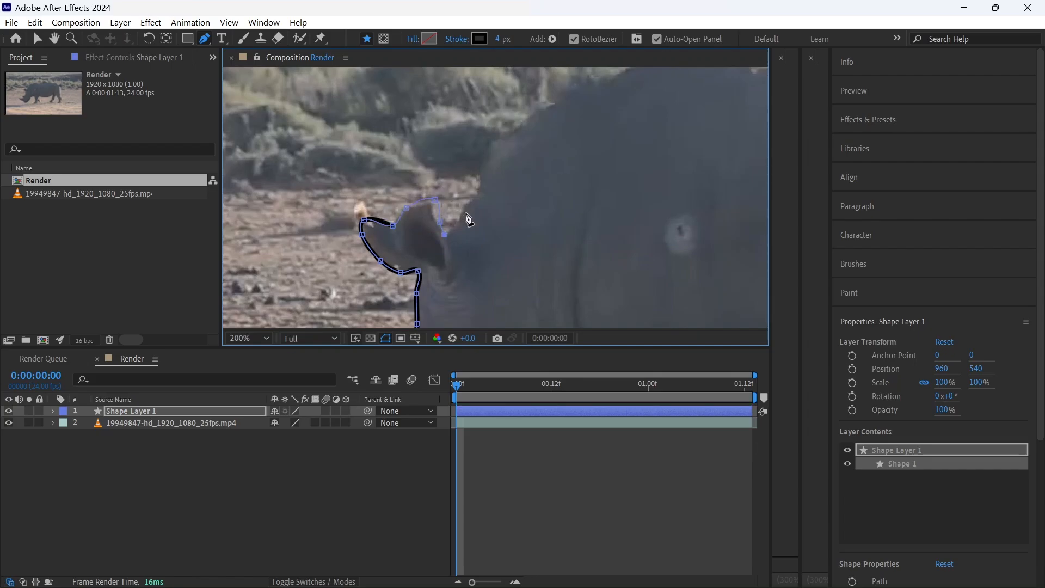
- Trace the path from behind the ear up the rhino's neck toward the shoulder
left_click(471, 205)
left_click(481, 176)
left_click(486, 143)
left_click(517, 130)
left_click(571, 96)
- Continue the outline over the crest of the rhino's shoulder hump
left_click_drag(573, 98, 423, 180)
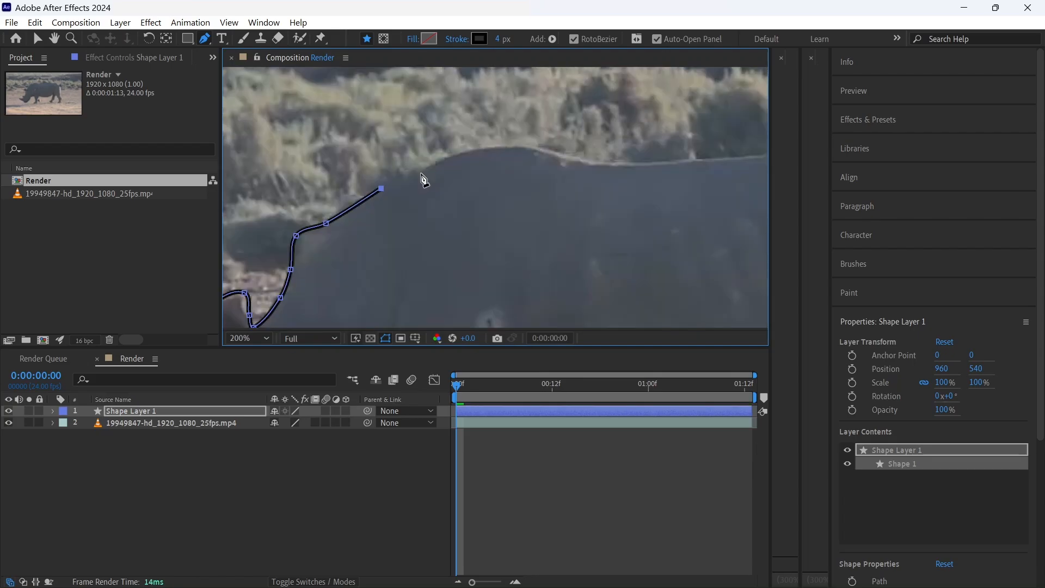
left_click(421, 171)
left_click(472, 148)
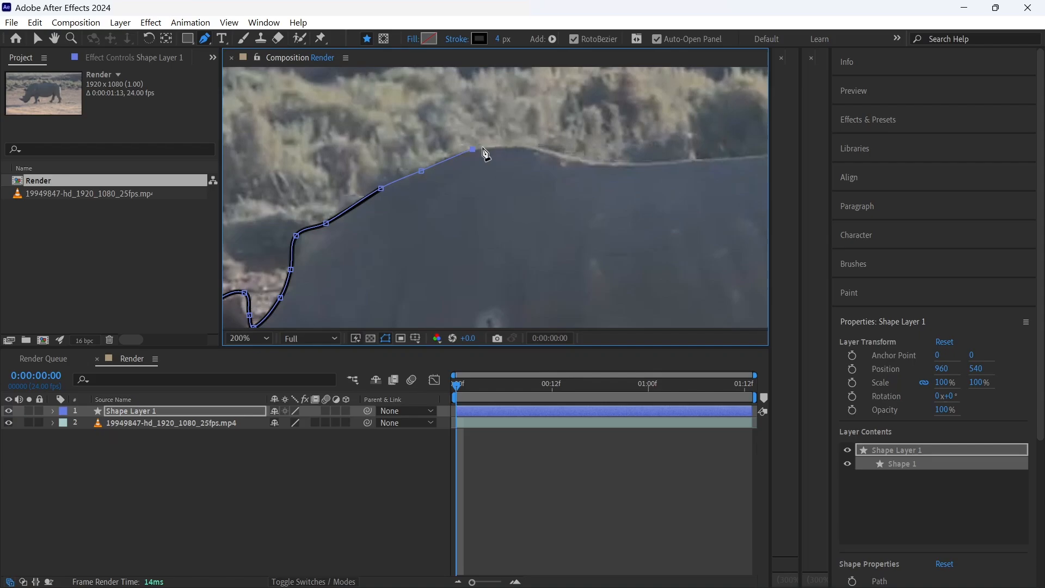
left_click(529, 149)
- Trace the path along the dip of the rhino's back and over the rise before the hindquarters
left_click_drag(561, 159, 388, 157)
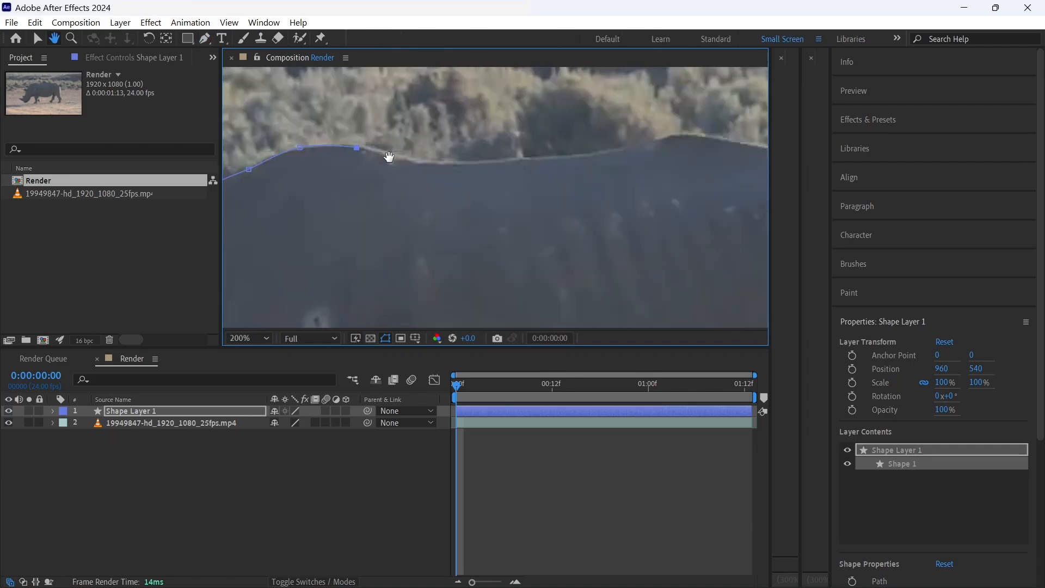
key("g")
left_click(390, 159)
left_click(465, 156)
left_click(539, 153)
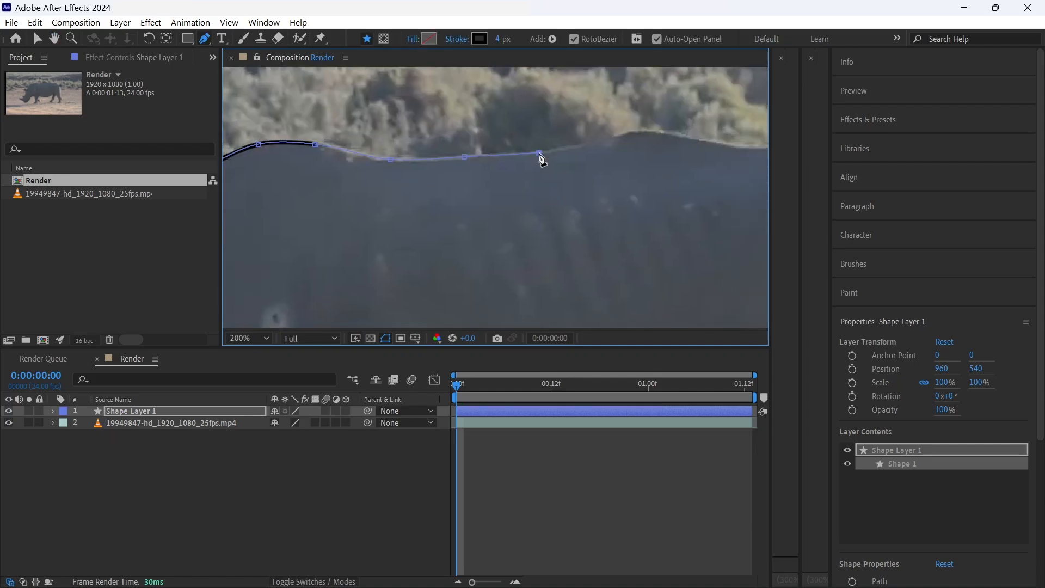
left_click(598, 147)
left_click(636, 131)
left_click(685, 138)
- Extend the outline along the rear of the back and down over the rump to the base of the tail
left_click_drag(711, 144, 366, 134)
left_click(397, 137)
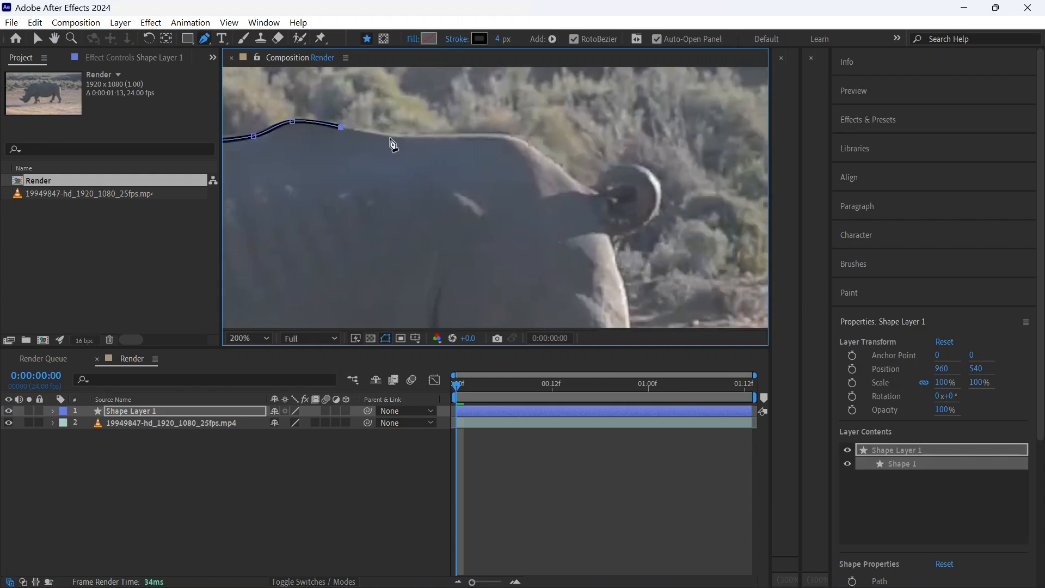
left_click(494, 135)
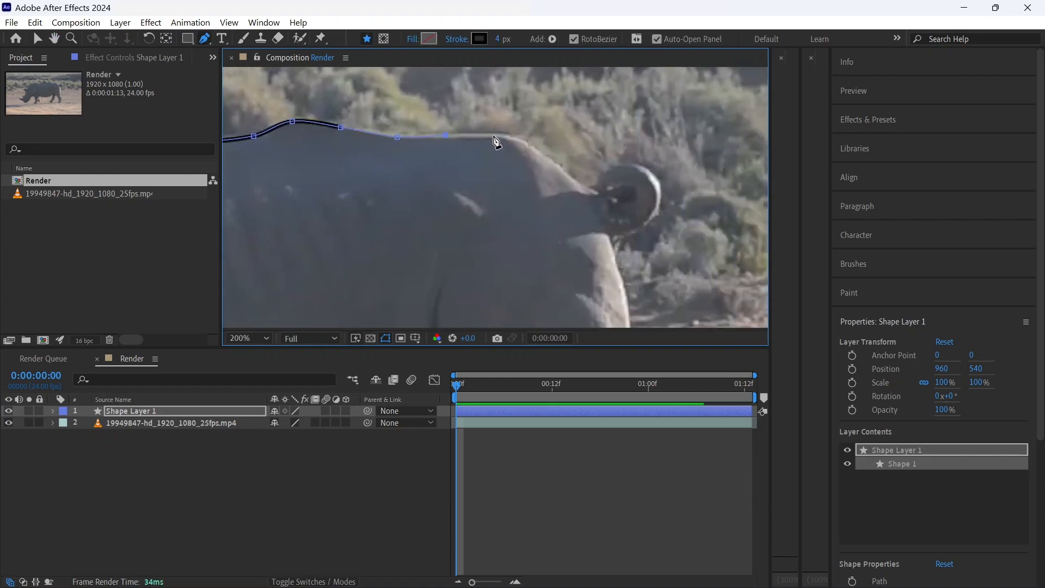
left_click(539, 150)
left_click(589, 186)
- Trace the path around the outside of the curled tail and back to the top of the hind leg
left_click(600, 175)
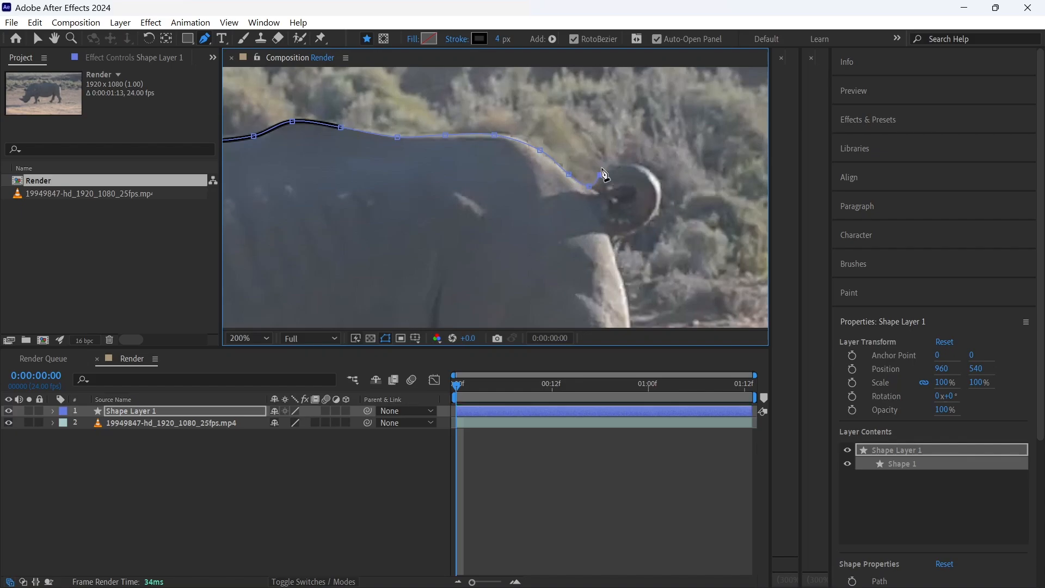
left_click(652, 172)
left_click(661, 205)
left_click(646, 233)
left_click(613, 238)
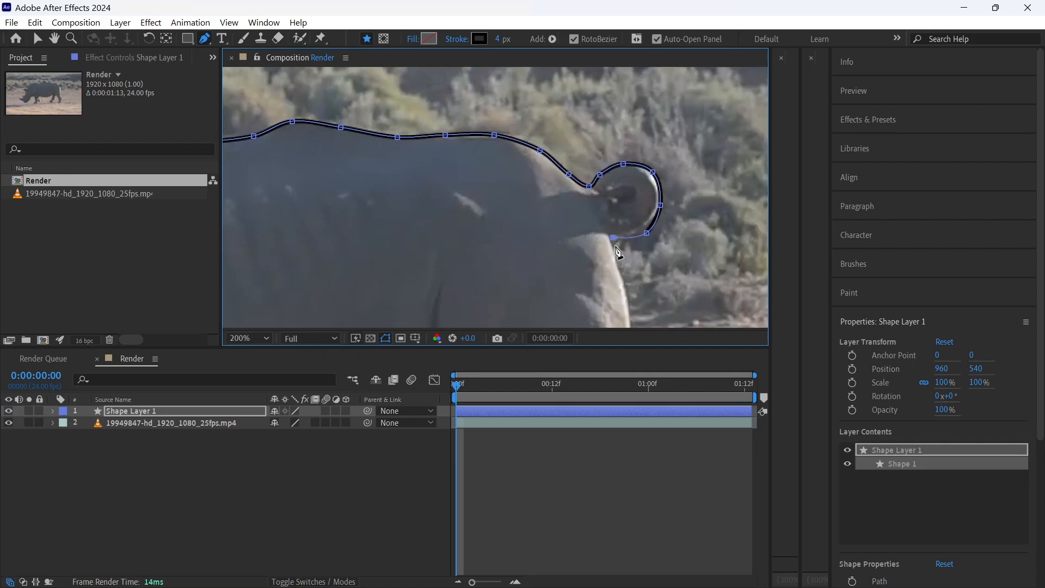
- Trace the outline from beneath the tail down the rear edge of the rhino's thigh
left_click_drag(618, 252, 561, 151)
left_click(556, 152)
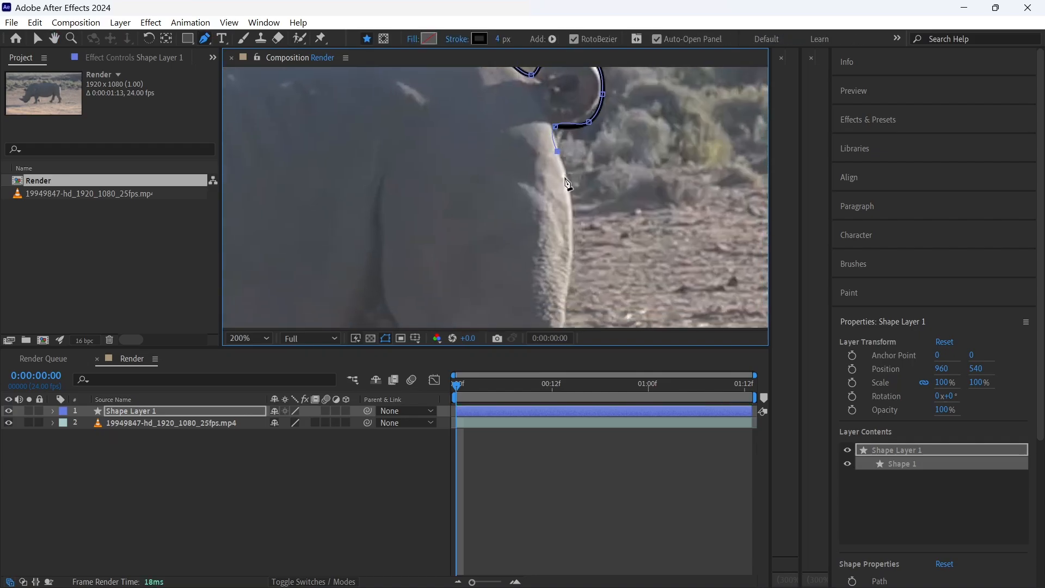
left_click(568, 195)
left_click(572, 262)
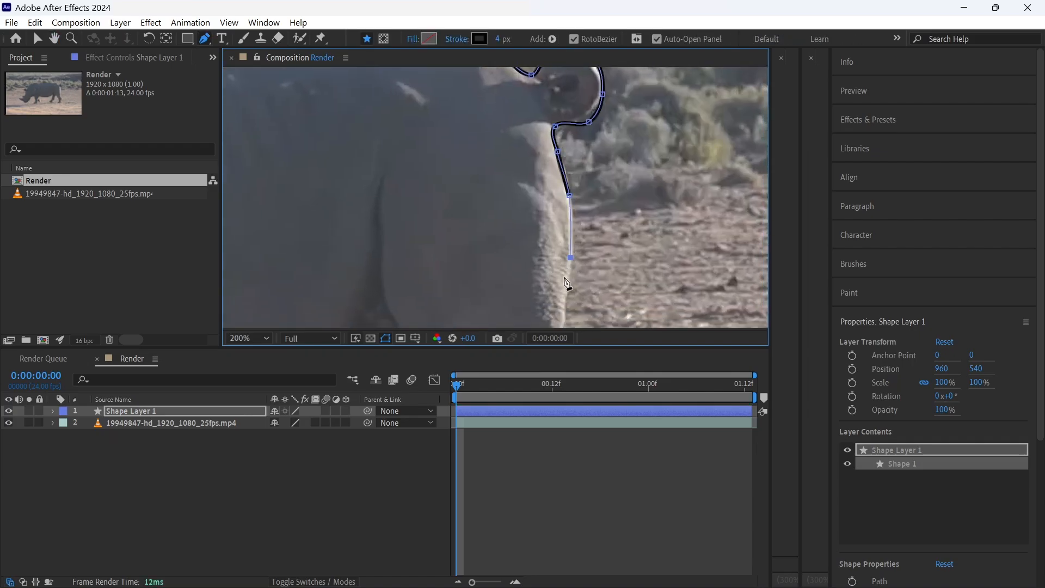
- Continue the path down the back of the near hind leg, following the inward bend above the hock
left_click_drag(571, 262, 553, 87)
left_click(547, 128)
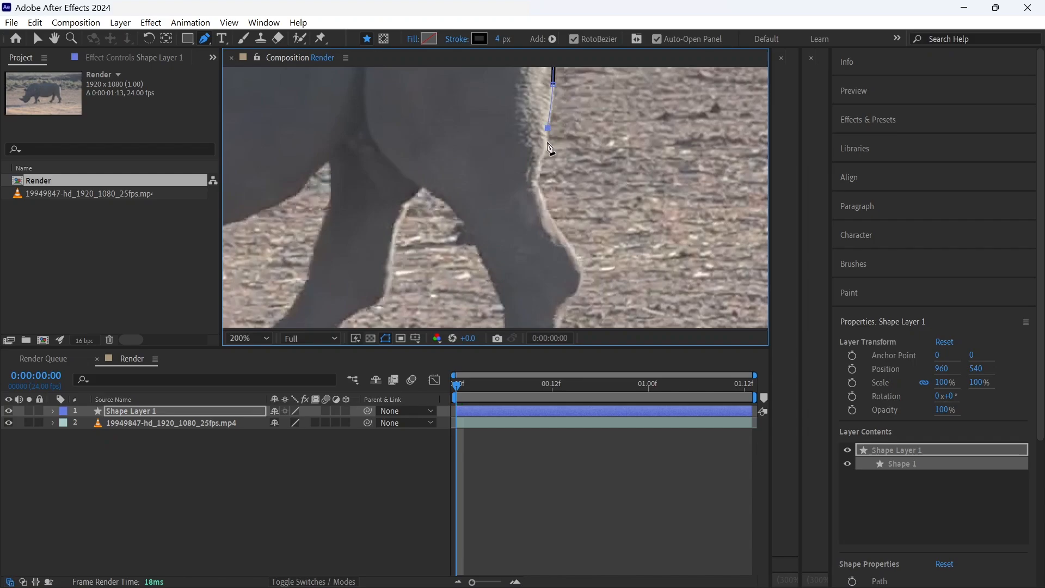
left_click(548, 148)
left_click(538, 179)
left_click(544, 200)
- Trace the path around the hock and down the back of the lower hind leg to the heel
left_click_drag(566, 246, 549, 147)
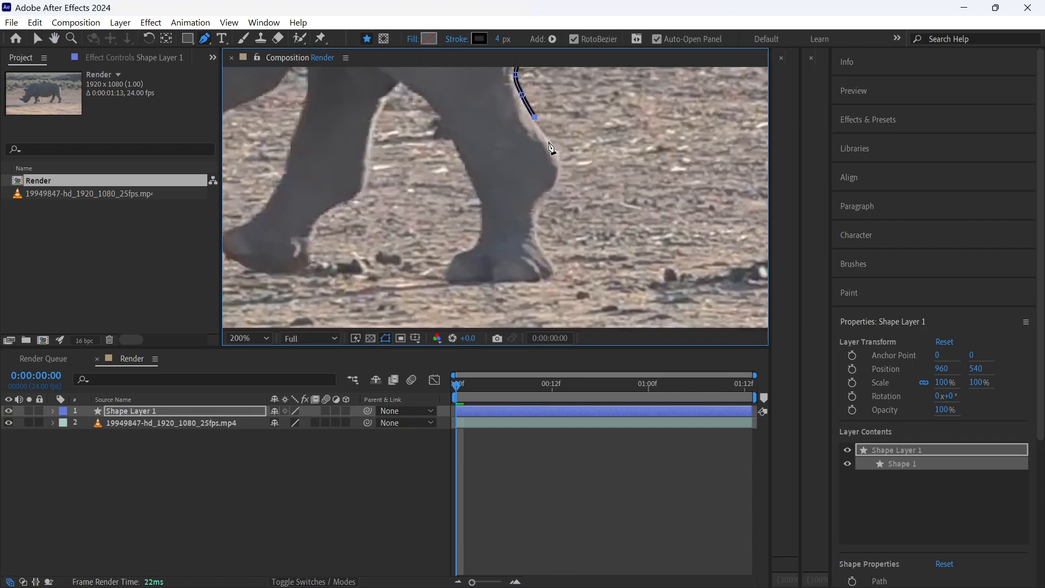
left_click(547, 203)
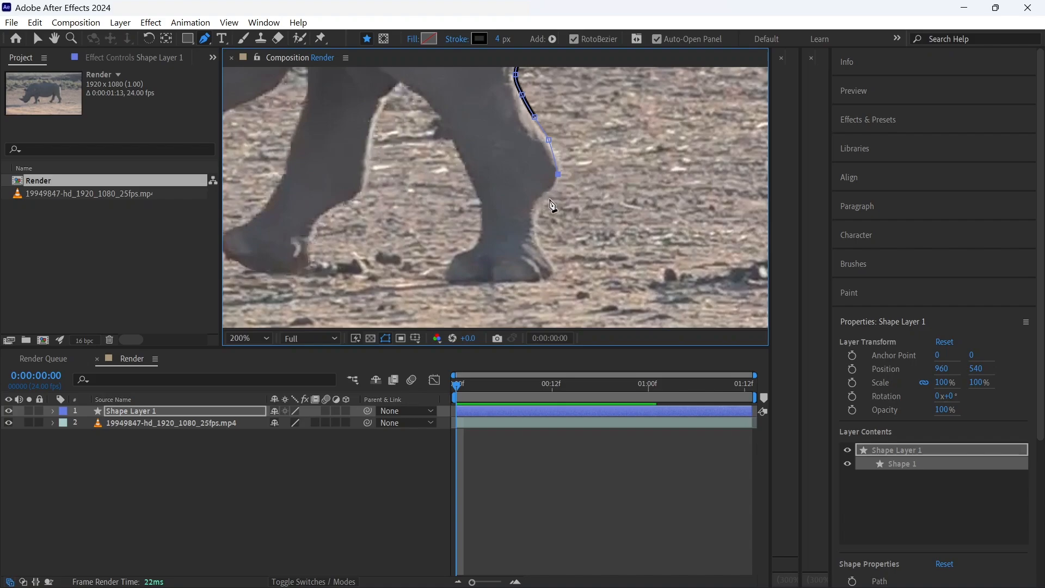
left_click(547, 252)
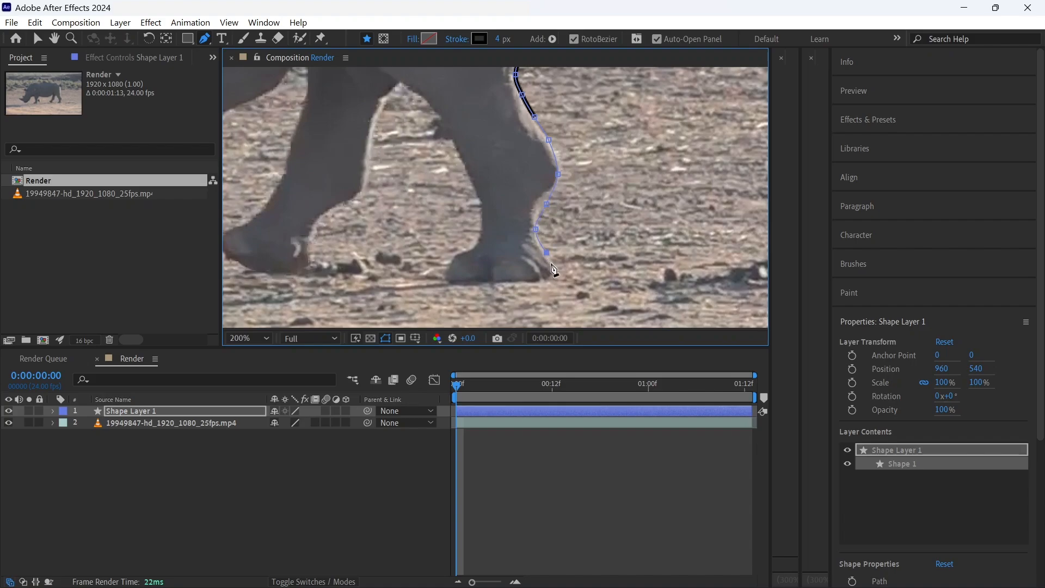
left_click(558, 268)
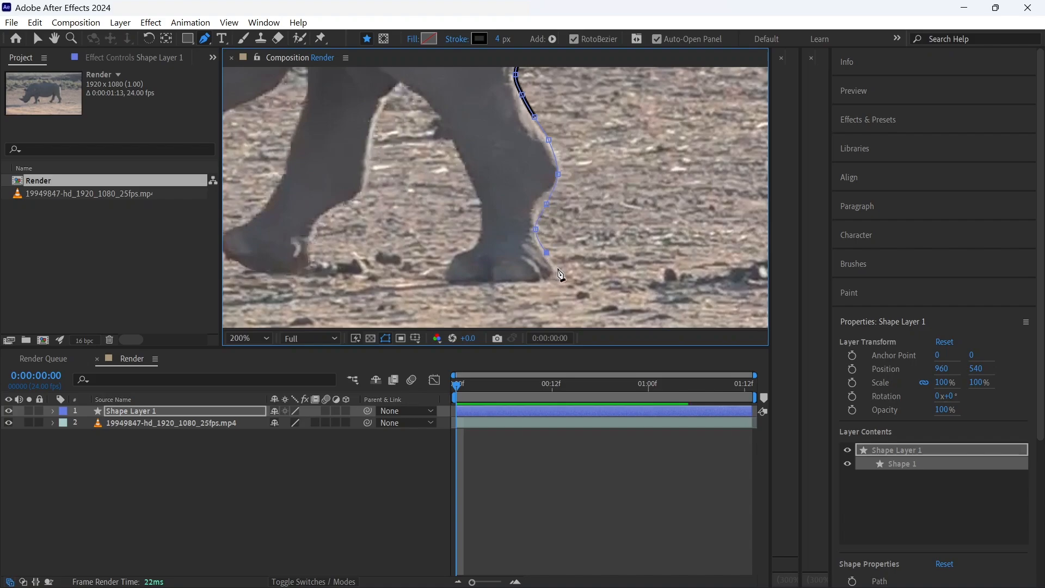
- Outline the near hind foot along its sole, around the toes and up to the ankle
left_click(515, 283)
left_click(485, 285)
left_click(457, 283)
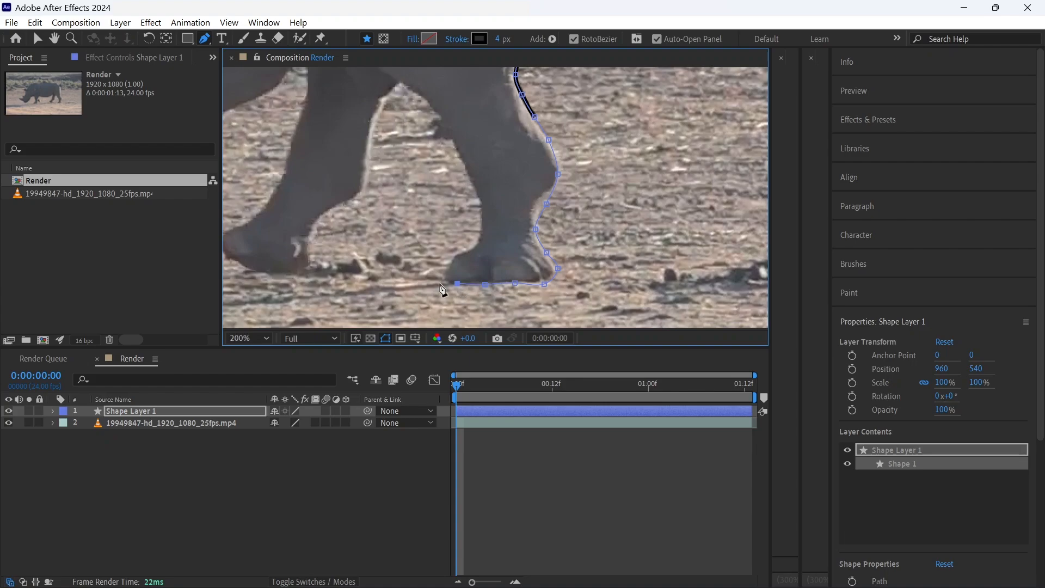
left_click(444, 281)
left_click(455, 253)
left_click(473, 246)
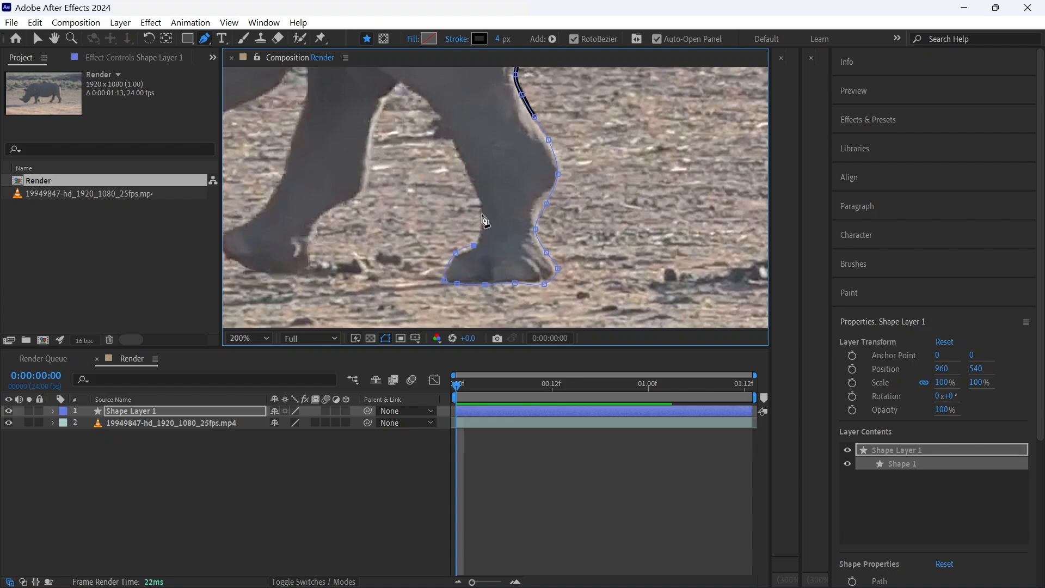
- Trace up the front edge of the near hind leg and across the groin to the belly, leaving out the far hind leg
left_click(484, 210)
left_click(464, 165)
left_click(444, 125)
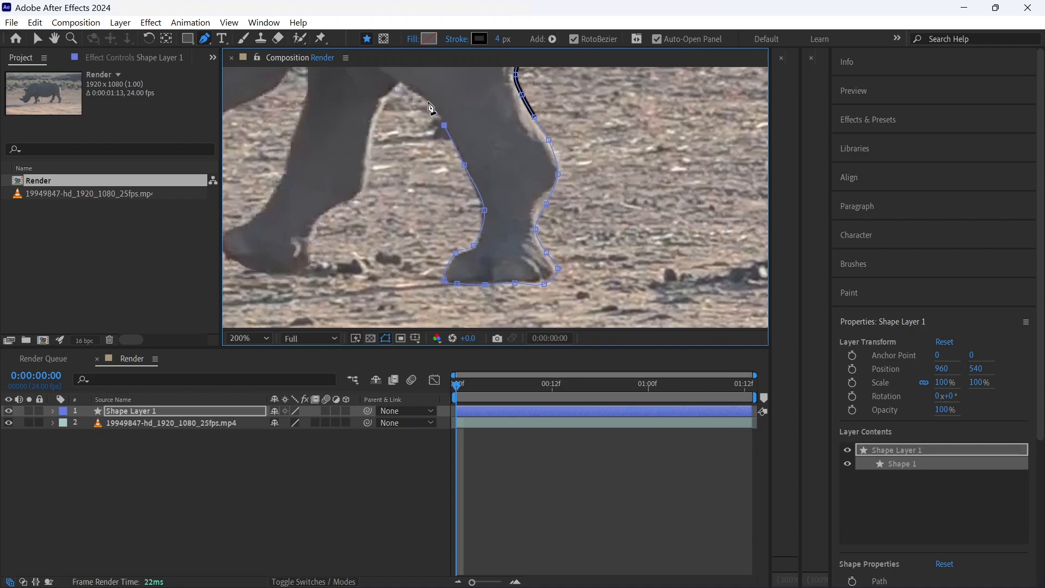
left_click_drag(385, 88, 470, 205)
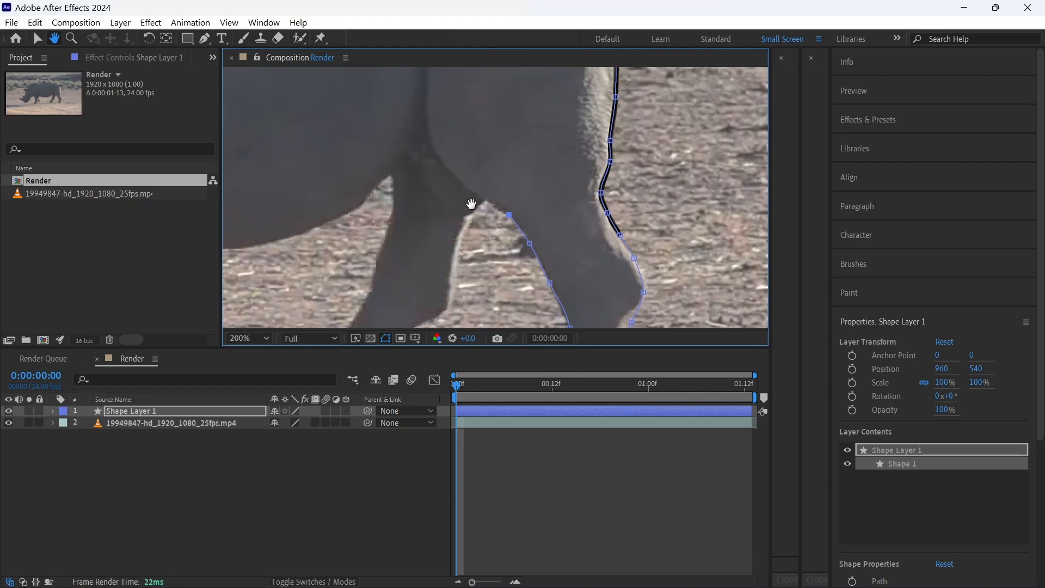
left_click(498, 208)
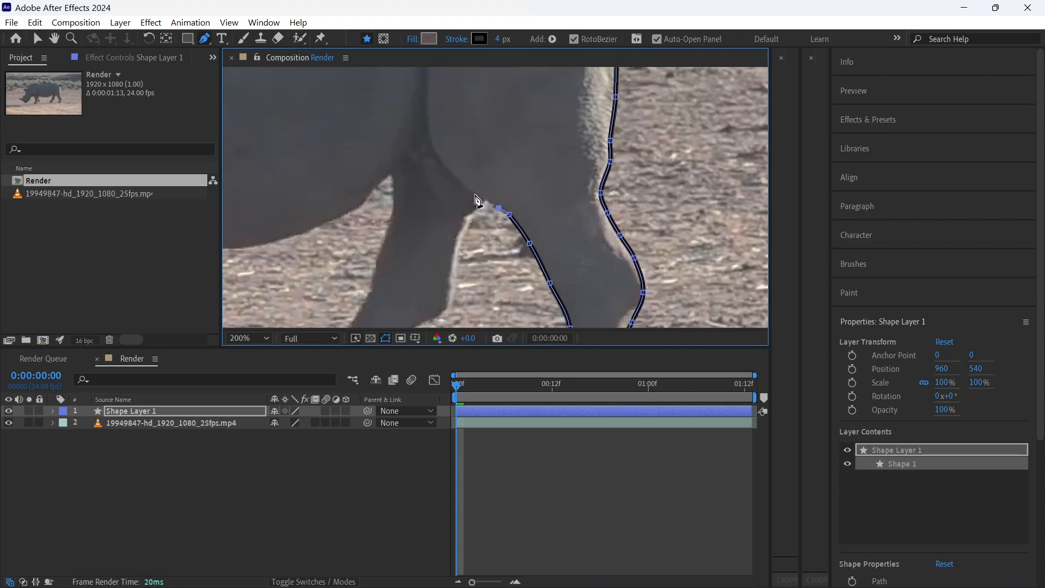
left_click(475, 193)
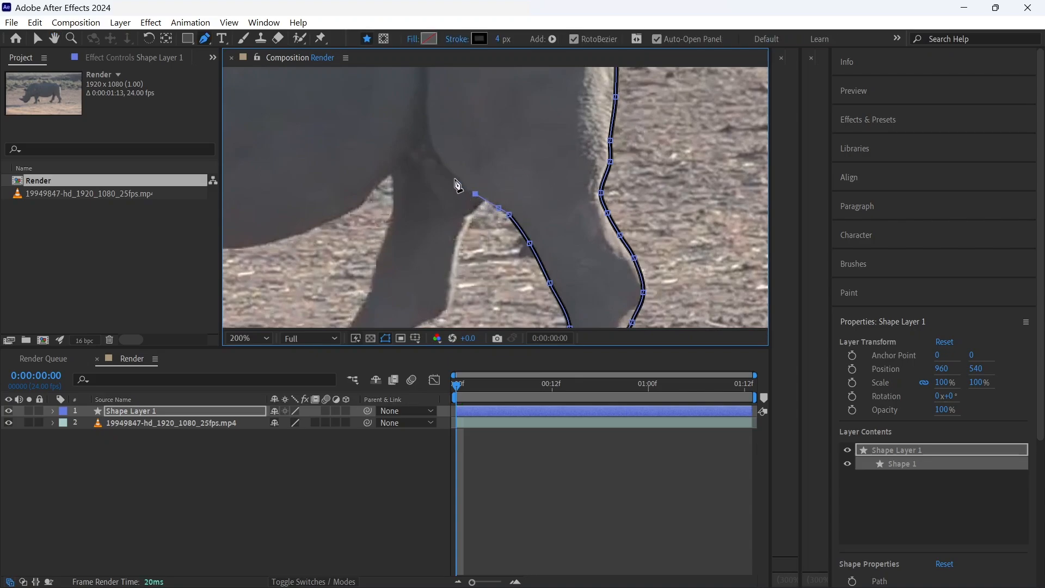
left_click(427, 130)
left_click(392, 173)
- Trace the path along the belly from the groin forward to the top of the near front leg
left_click_drag(368, 207, 487, 125)
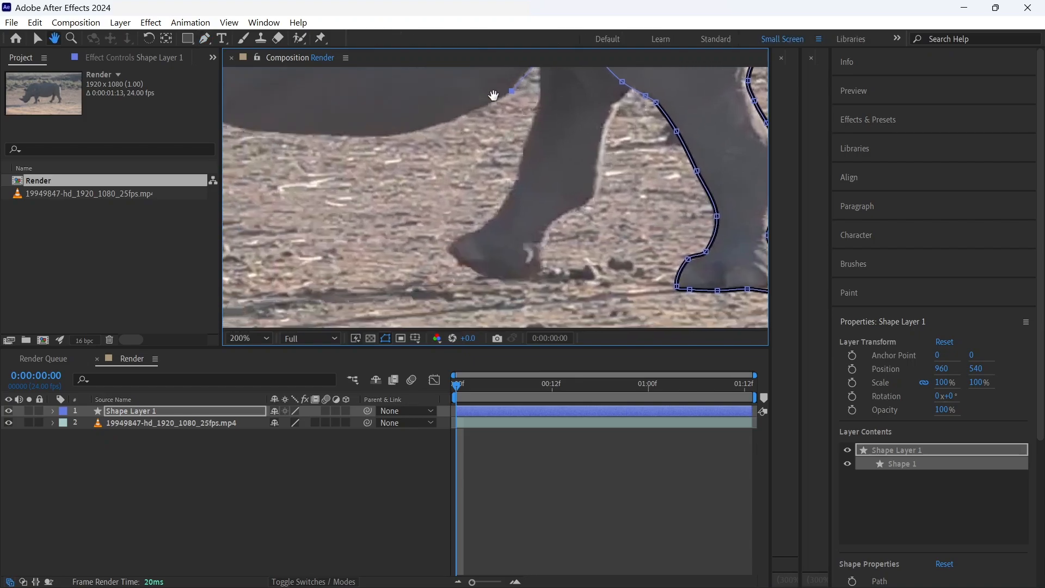
left_click(457, 121)
left_click(379, 136)
left_click_drag(327, 130, 510, 128)
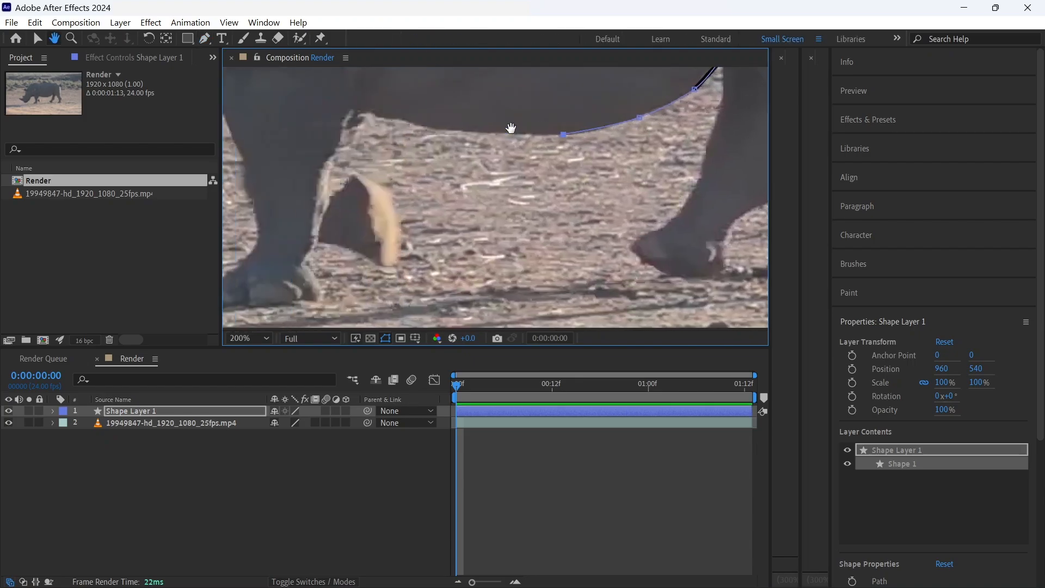
left_click(499, 133)
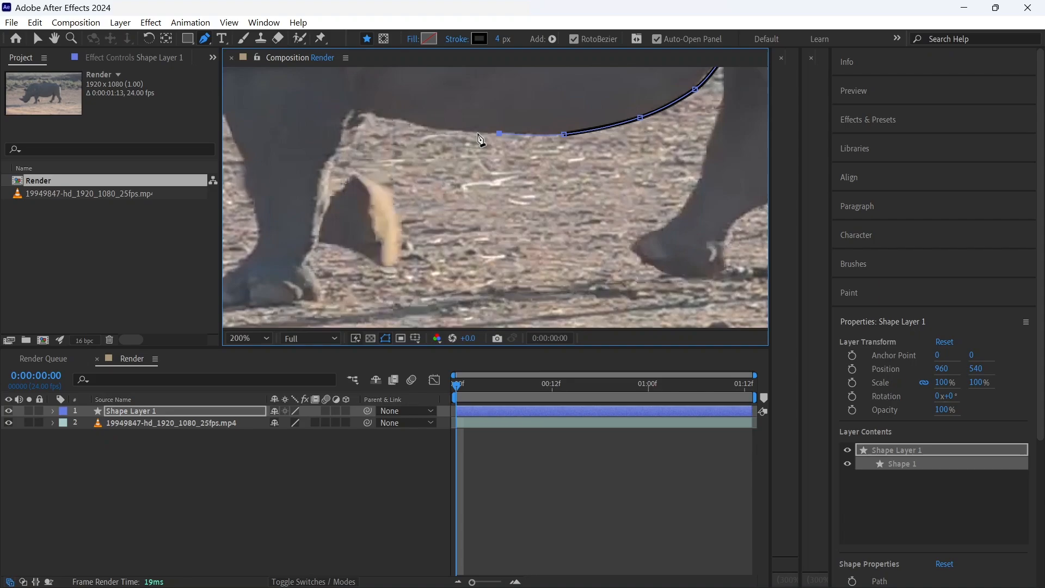
left_click(445, 129)
left_click(408, 122)
left_click(377, 117)
left_click(356, 113)
- Continue the path down the back edge of the near front leg to the ankle, undoing the misplaced ankle point
left_click(338, 153)
left_click(331, 196)
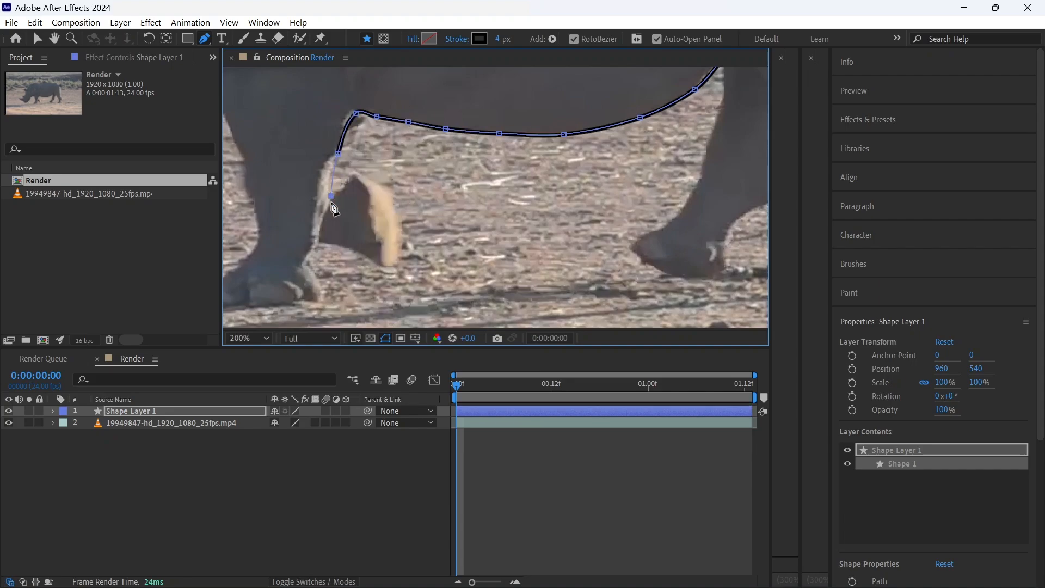
left_click_drag(323, 234, 370, 167)
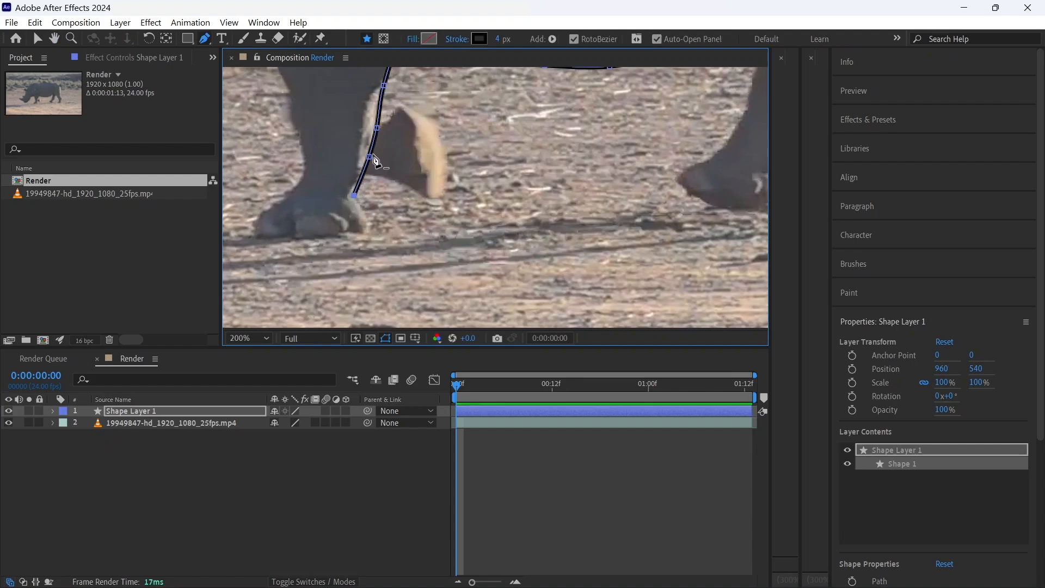
key("ctrl+z")
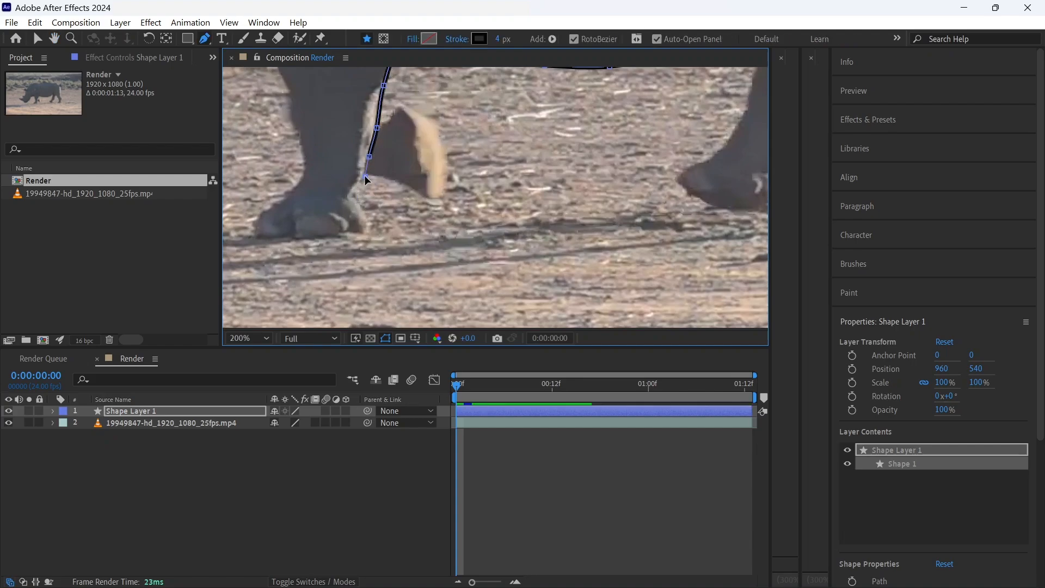
left_click(365, 176)
- Outline the near front foot around the heel, along the sole and over the toes back to the ankle
left_click(365, 212)
left_click(351, 234)
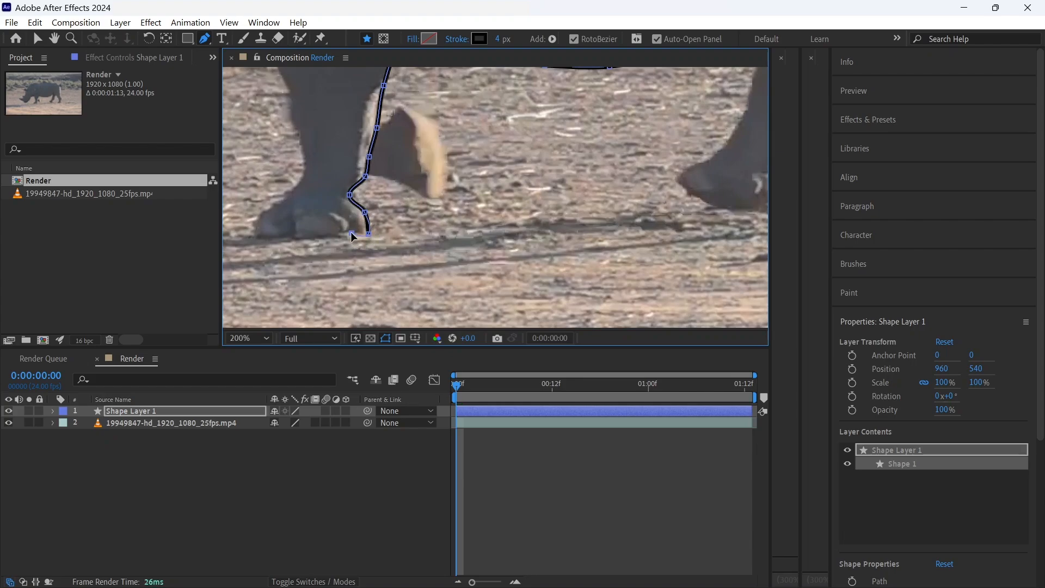
left_click(312, 243)
left_click(271, 239)
left_click(271, 208)
left_click(288, 192)
- Trace up the front edge of the near front leg to where it meets the chest
left_click(303, 177)
left_click_drag(294, 131, 429, 238)
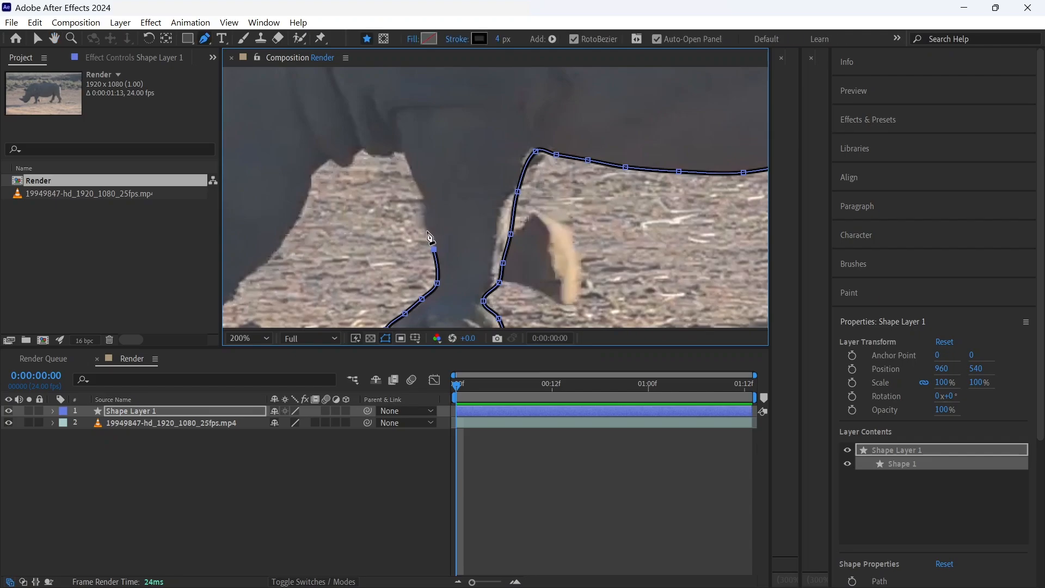
left_click(423, 228)
left_click(423, 206)
left_click(418, 187)
left_click(405, 161)
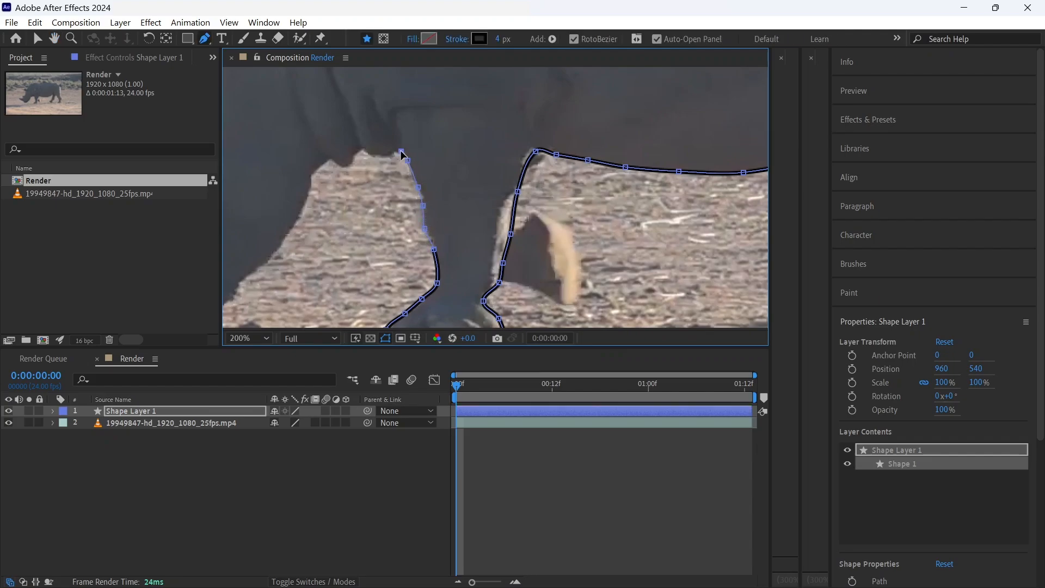
- Follow the uneven skin folds under the chest and throat forward to the rear of the jaw
left_click(394, 153)
left_click(379, 157)
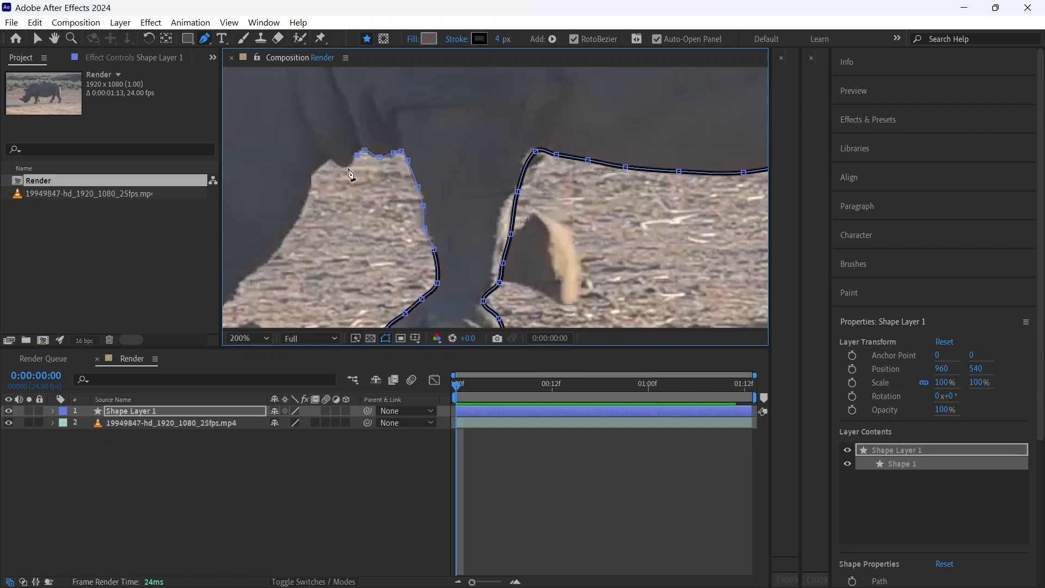
left_click(347, 169)
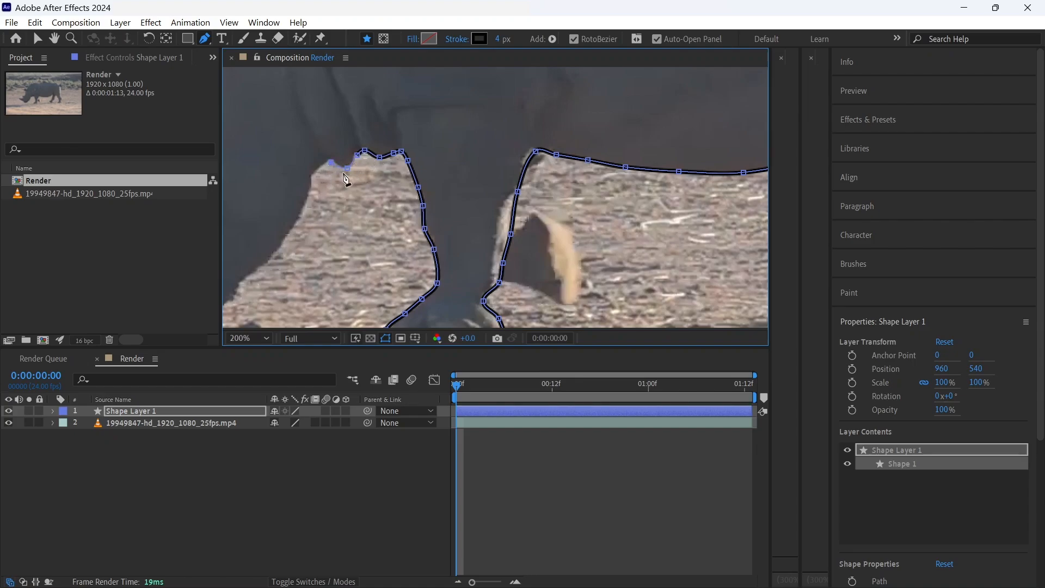
left_click_drag(311, 181, 421, 111)
- Trace the path down the curve of the lower jaw toward the mouth
left_click(412, 144)
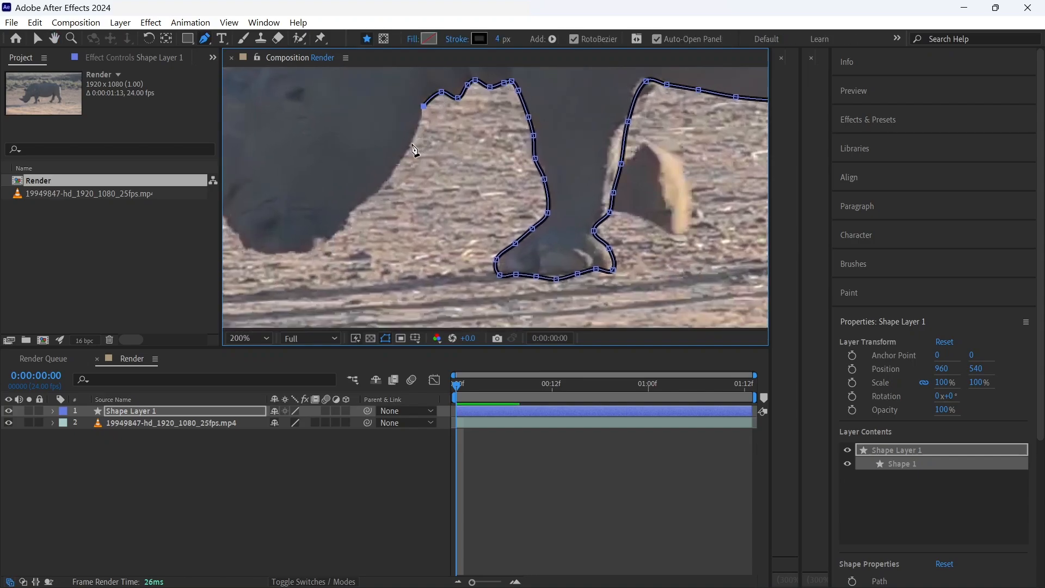
left_click(390, 176)
left_click(374, 196)
left_click_drag(352, 226, 451, 166)
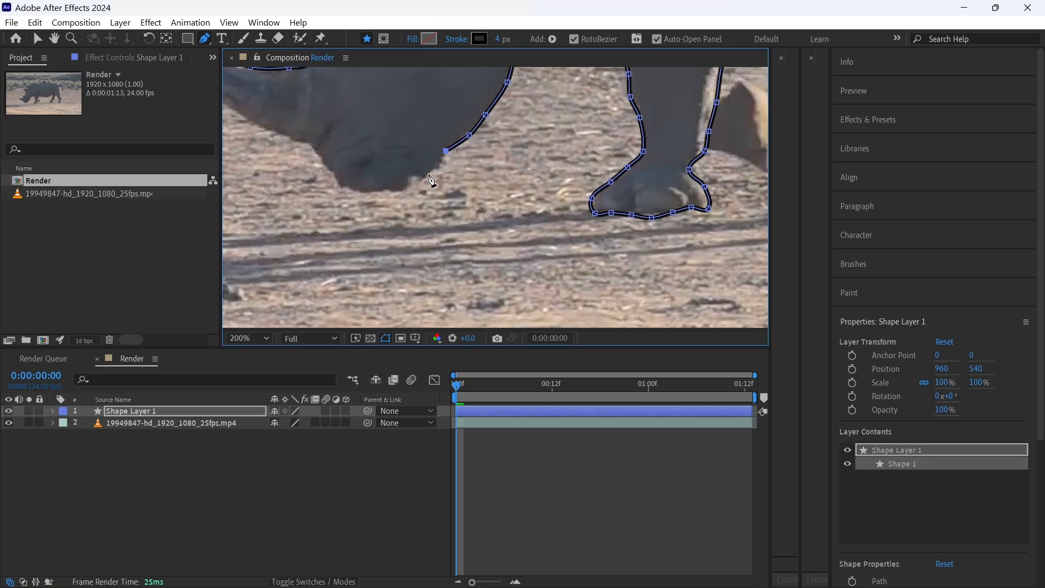
- Outline the chin, mouth and lower edge of the muzzle with closely spaced points
left_click(412, 176)
left_click(406, 188)
left_click(372, 193)
left_click(347, 189)
- Trace the underside of the front horn, close the path at its tip and deselect the shape layer
left_click_drag(314, 154, 473, 191)
left_click(419, 172)
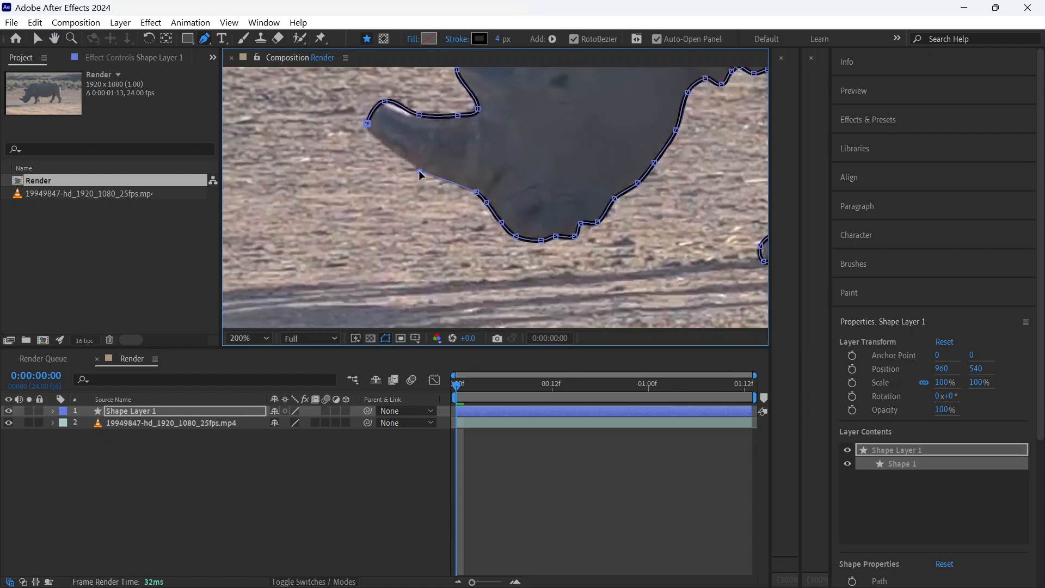
left_click(367, 124)
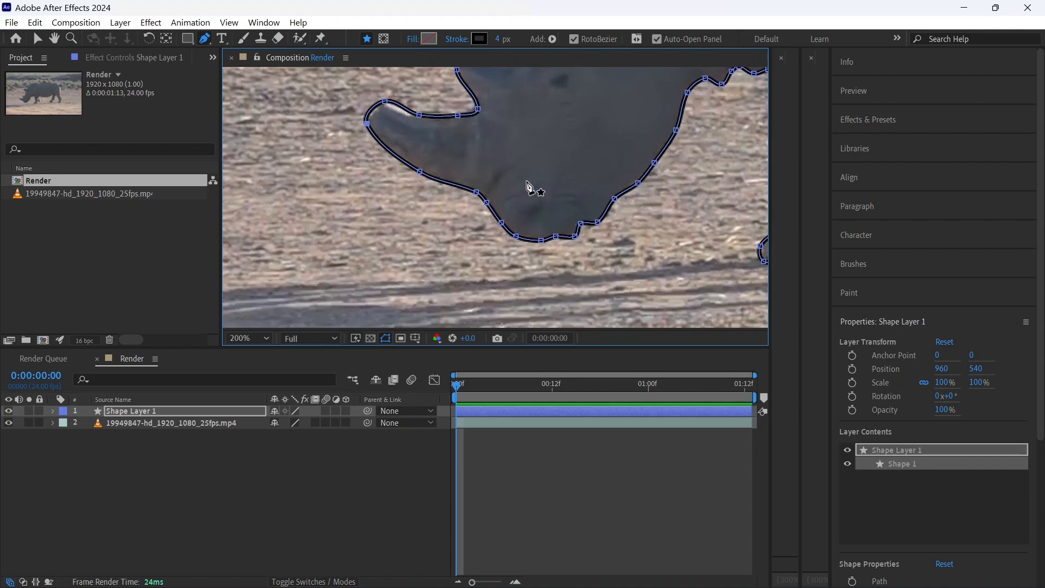
key("shift+slash")
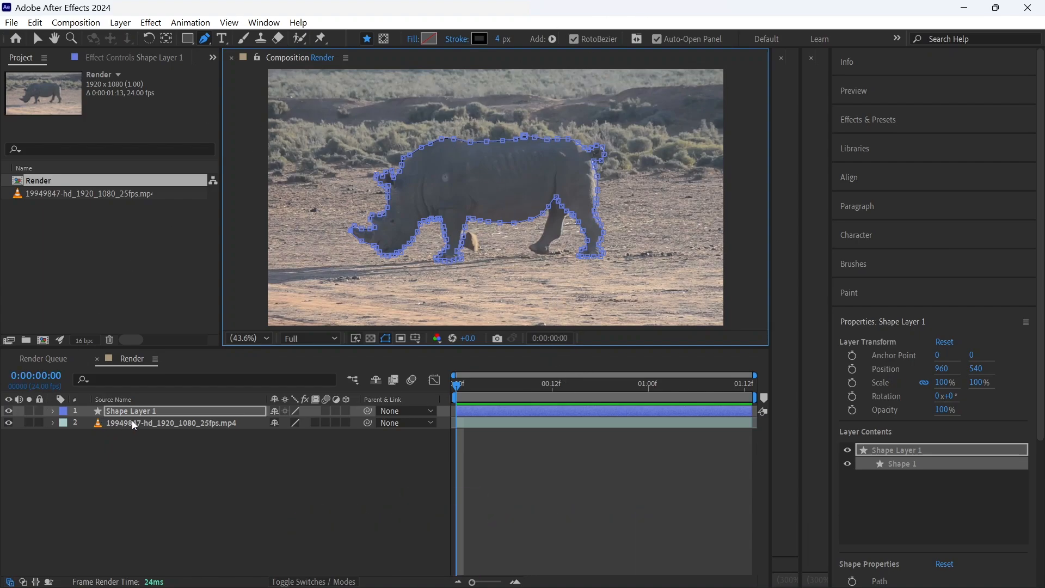
left_click(165, 469)
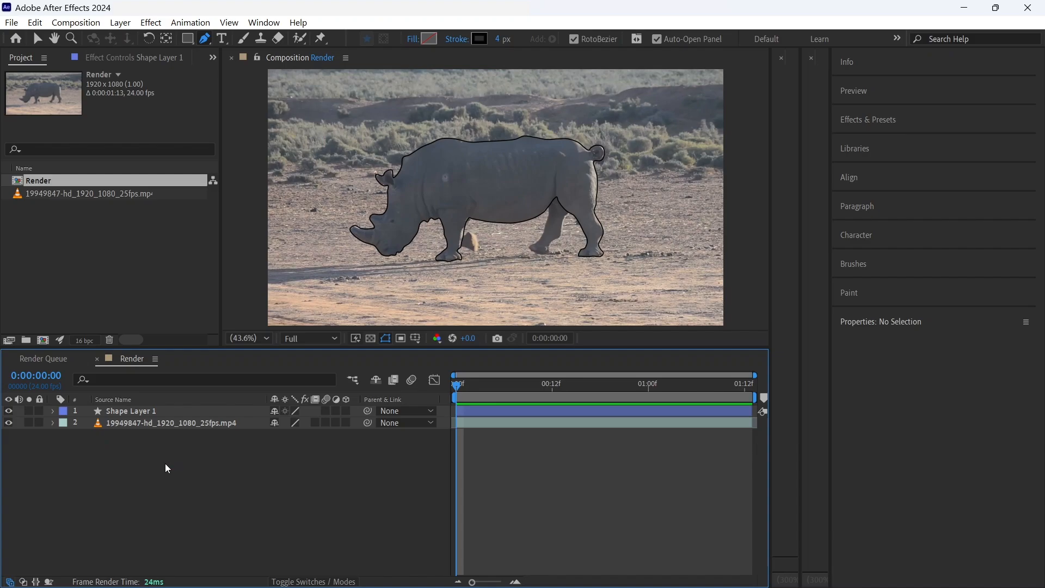
- Create a white 1920 x 1080 solid and place it beneath the rhino footage as a background
key("ctrl+y")
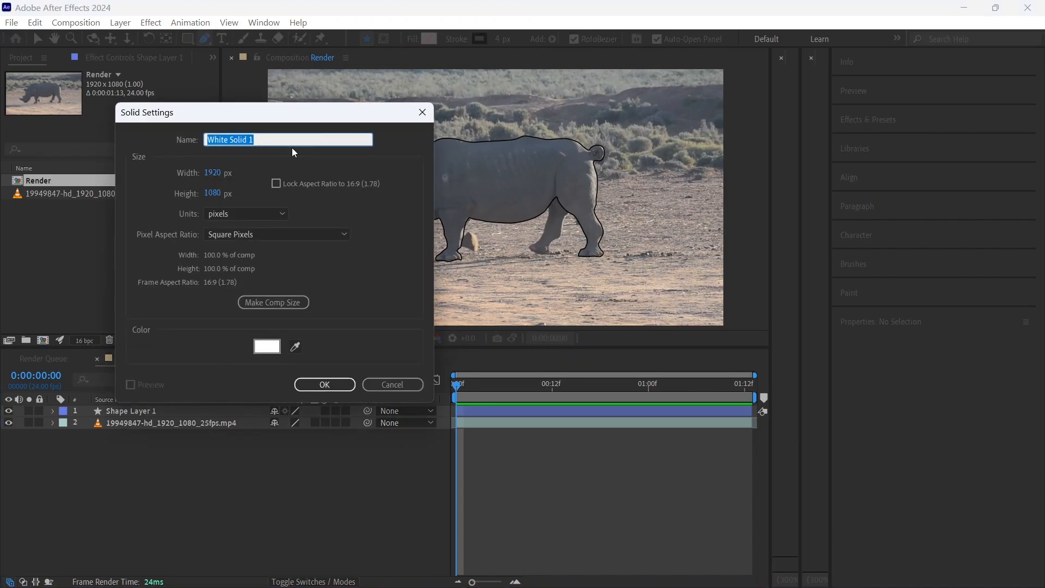
left_click(324, 384)
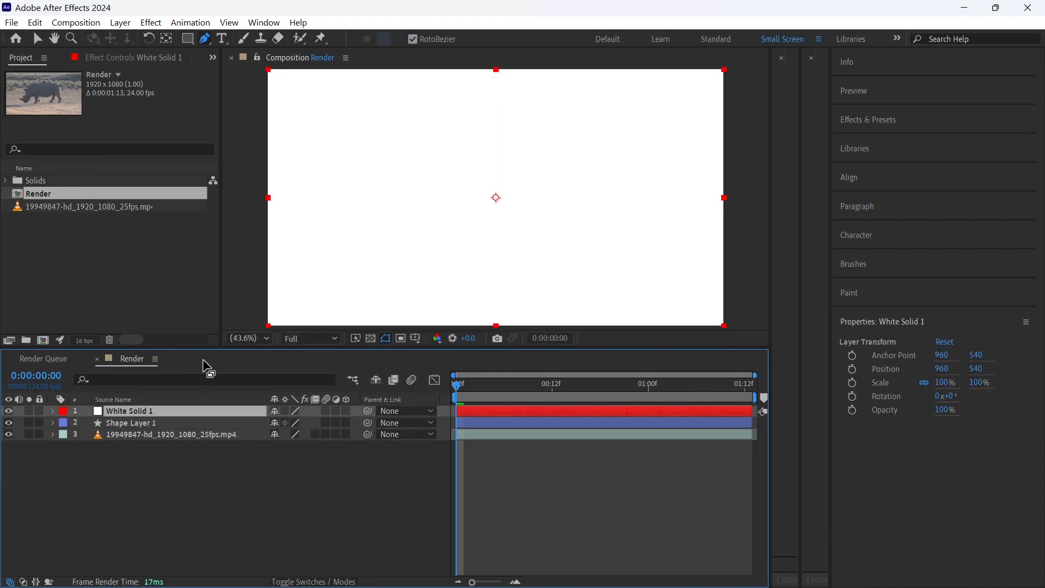
left_click_drag(185, 414, 176, 452)
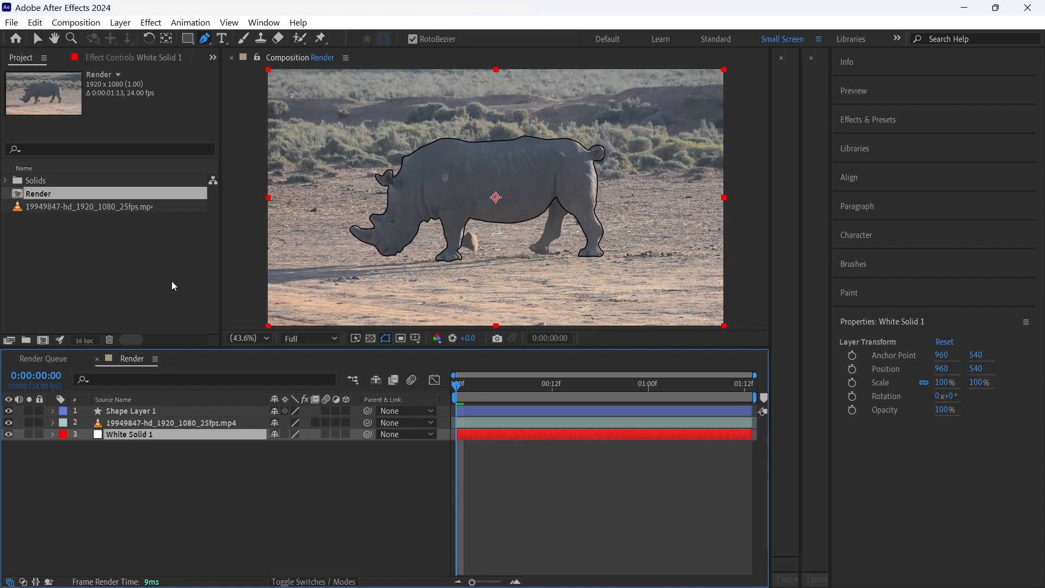
- Toggle the footage layer's visibility to compare the bare outline on white with the outline over the rhino
left_click(8, 422)
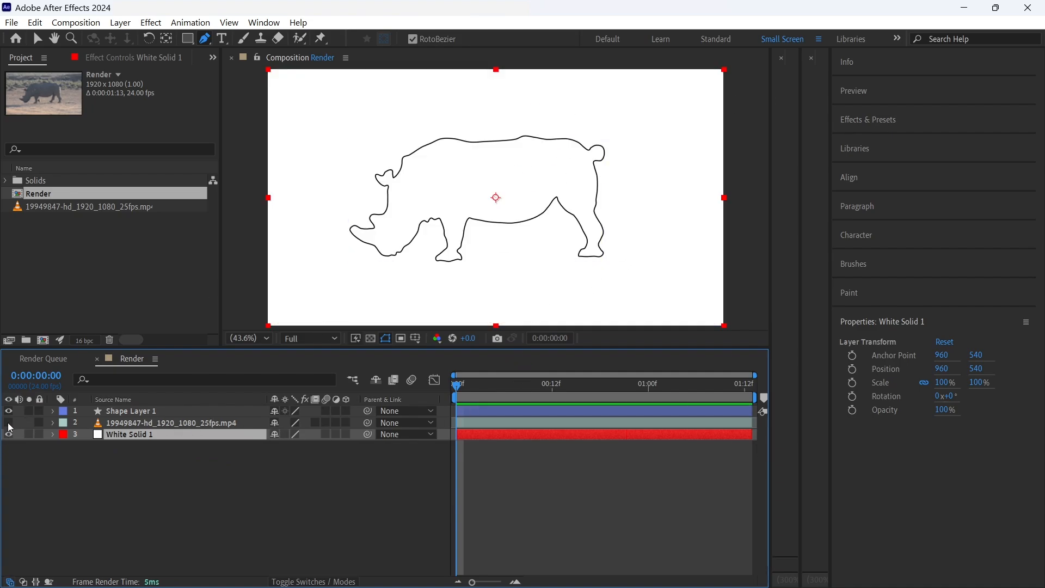
left_click(8, 422)
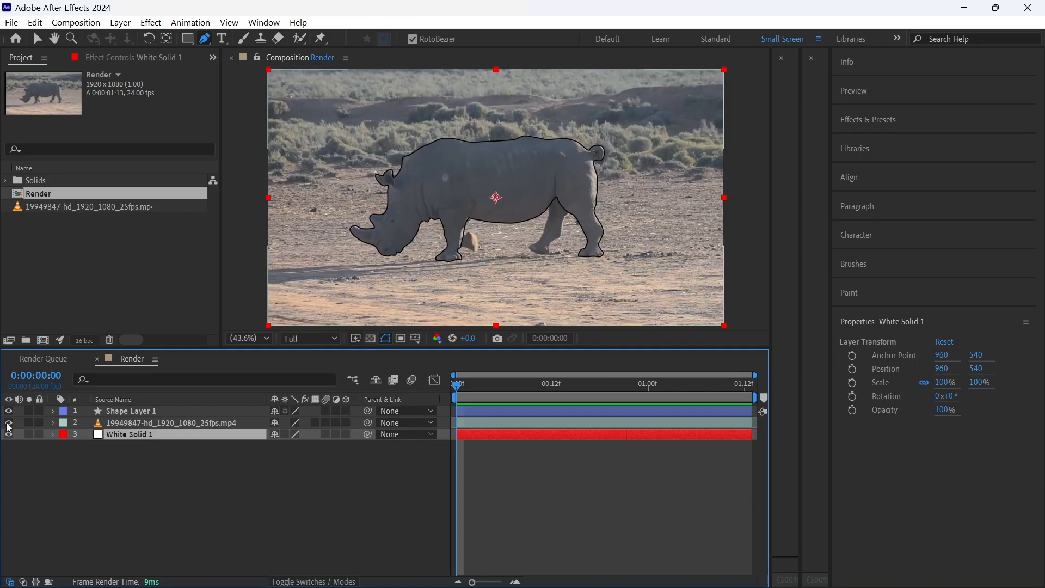
left_click(8, 422)
left_click(8, 422)
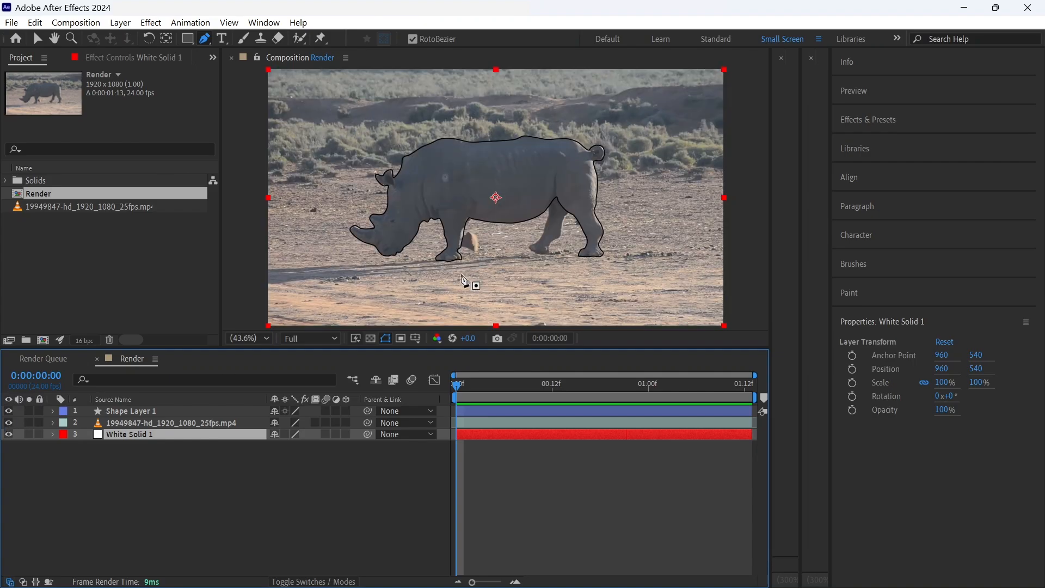
left_click(10, 423)
left_click(9, 422)
- Expand Shape Layer 1 down to Path 1 and enable keyframing of its Path property at the first frame
left_click(206, 410)
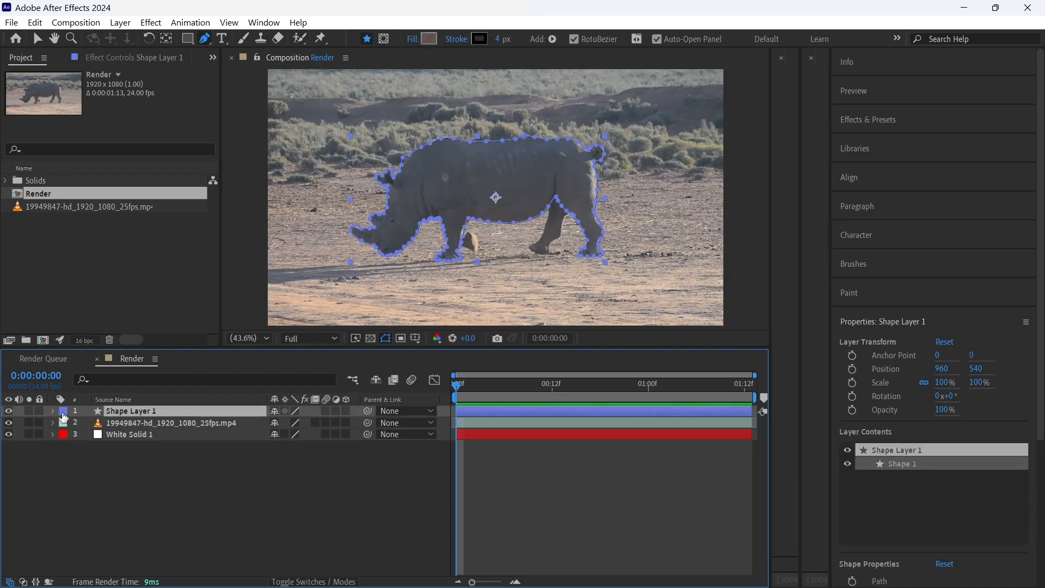
left_click(52, 411)
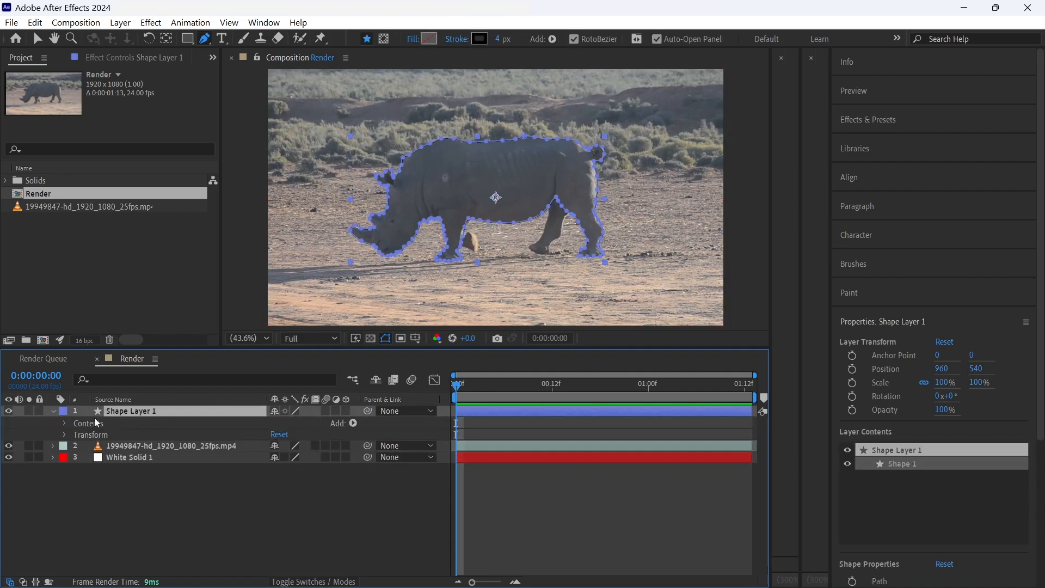
left_click(66, 423)
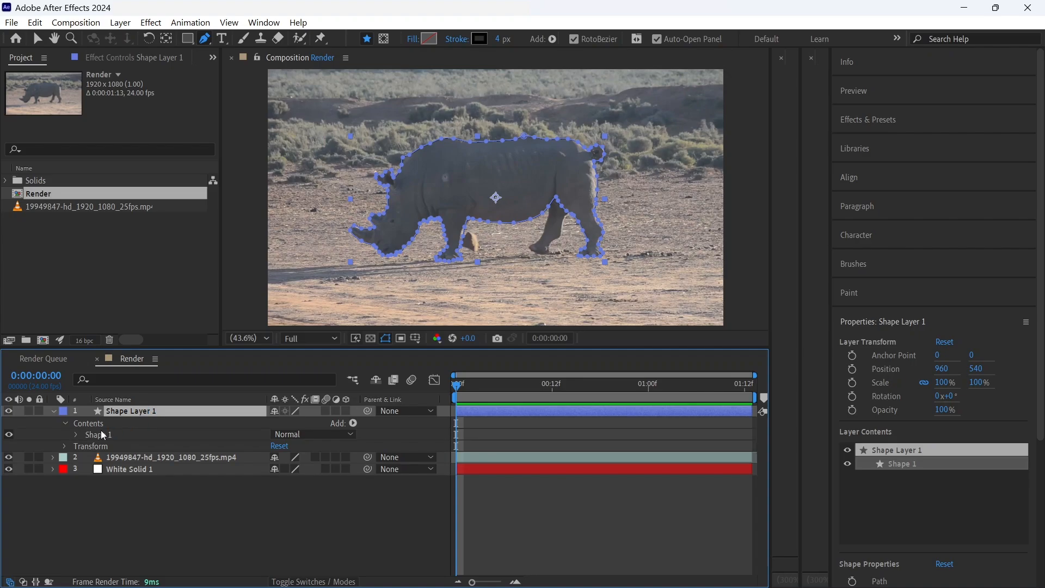
left_click(75, 435)
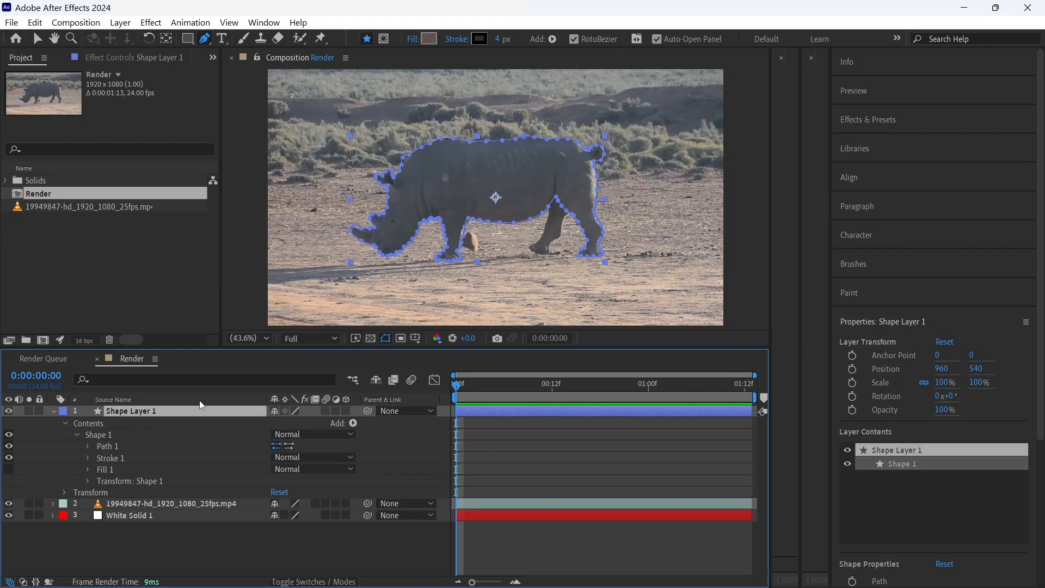
left_click(106, 448)
left_click(88, 446)
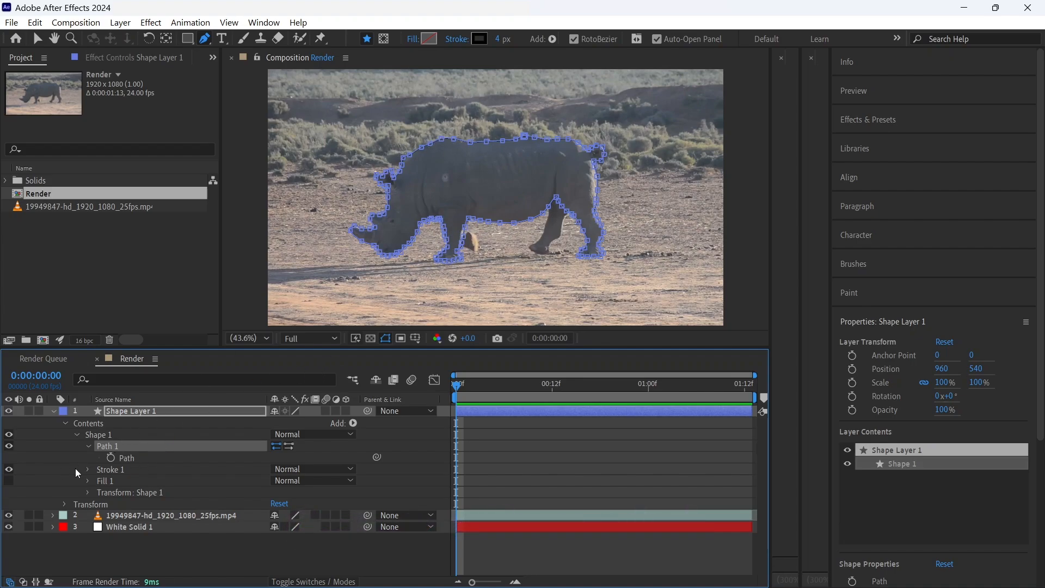
left_click(111, 457)
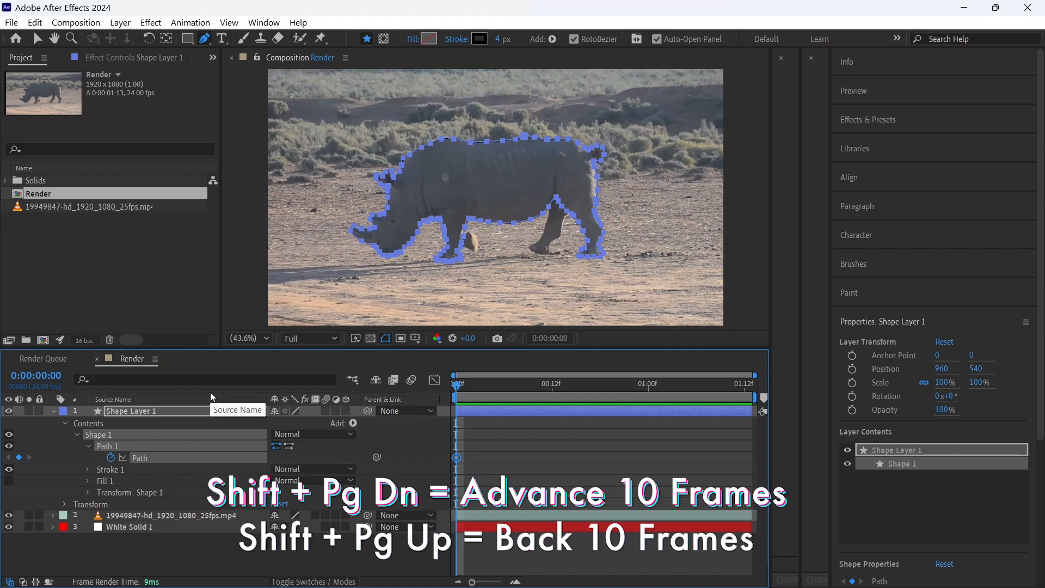
- Advance ten frames, select all points of Path 1 and move the whole outline onto the rhino's new position
key("shift+Page_Down")
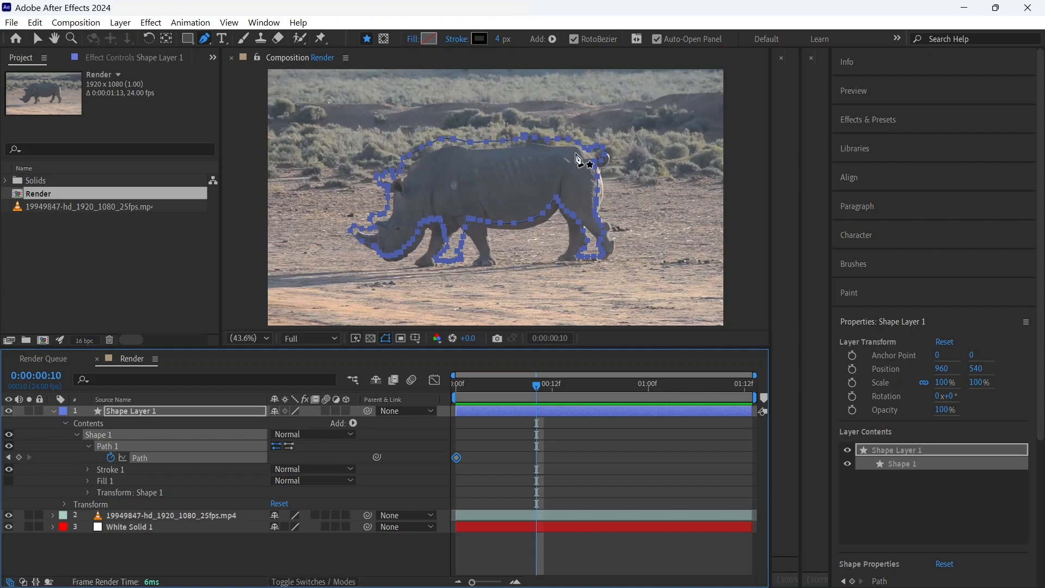
scroll(536, 162, "up", 3)
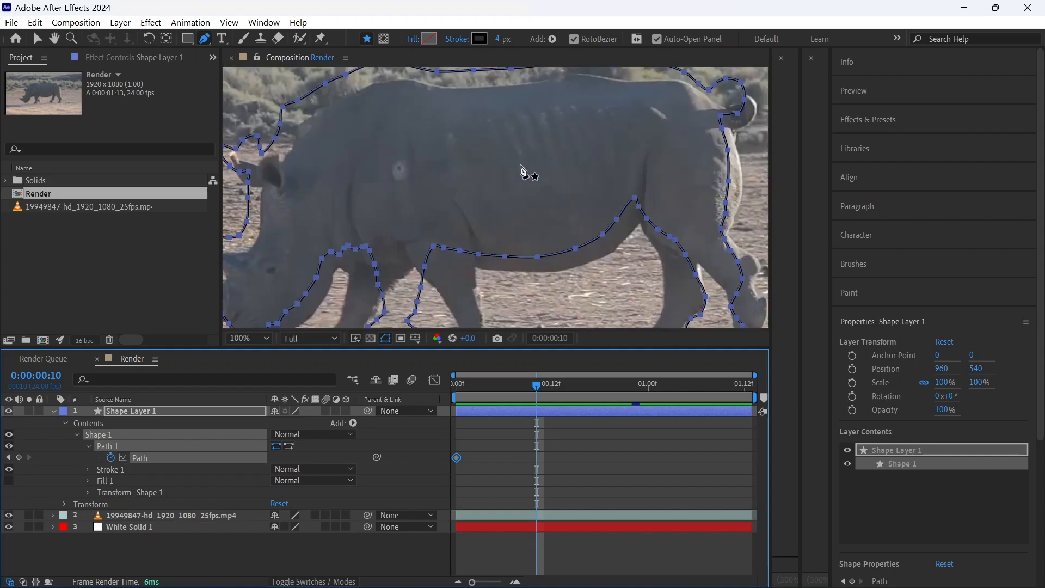
left_click_drag(580, 166, 565, 188)
key("g")
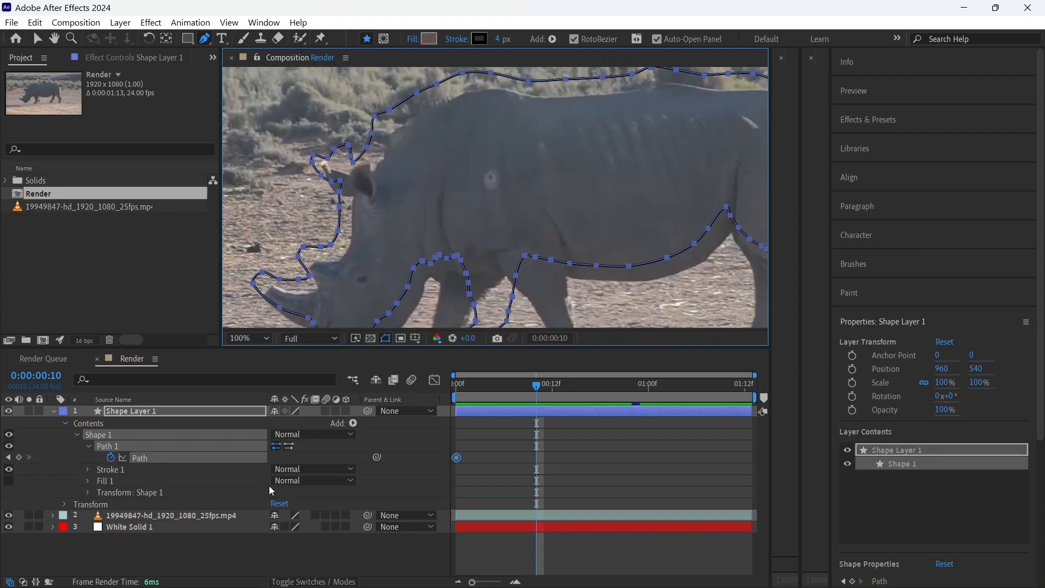
left_click(176, 426)
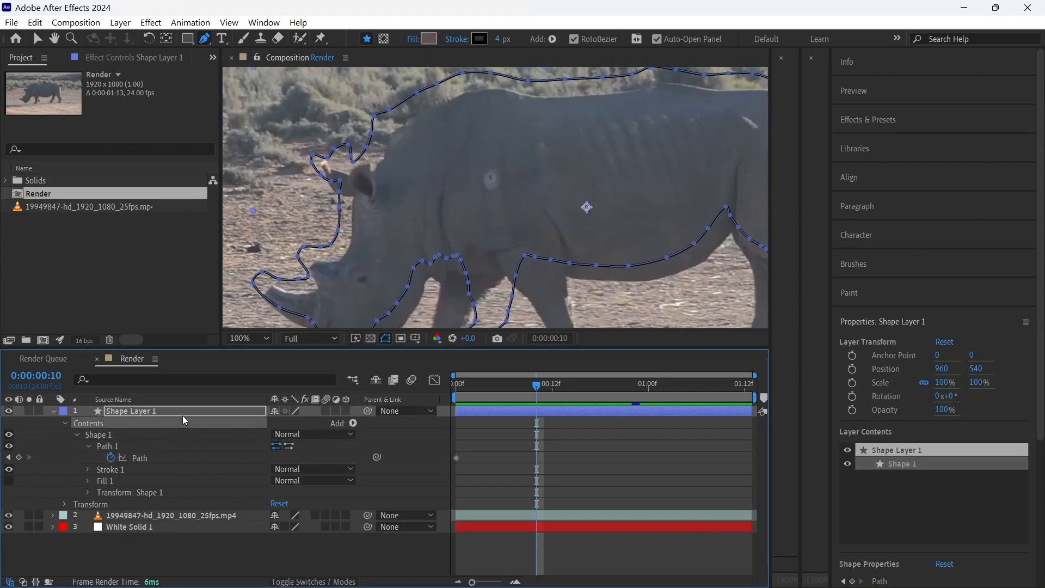
left_click(200, 446)
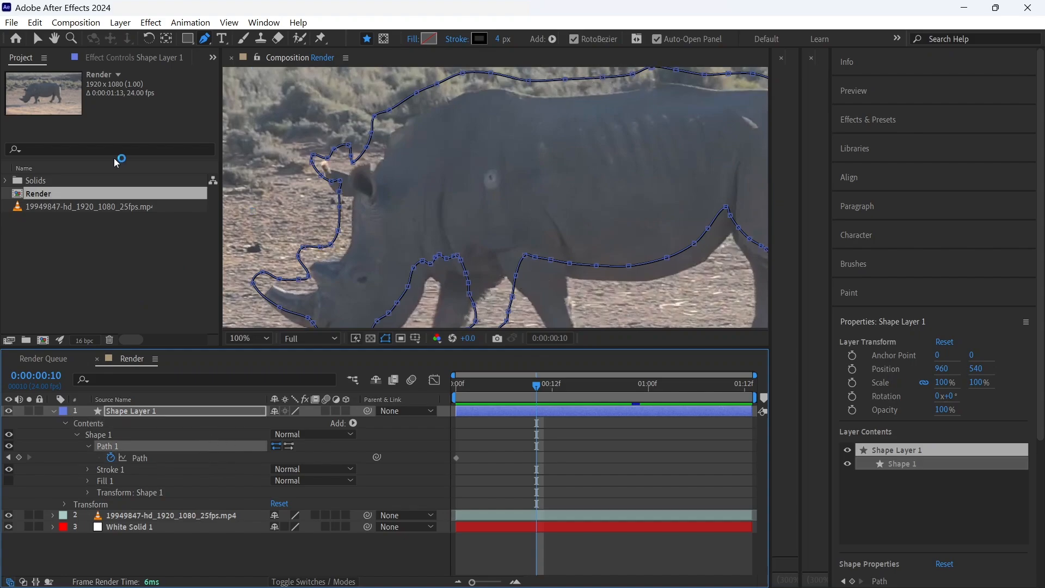
left_click(122, 436)
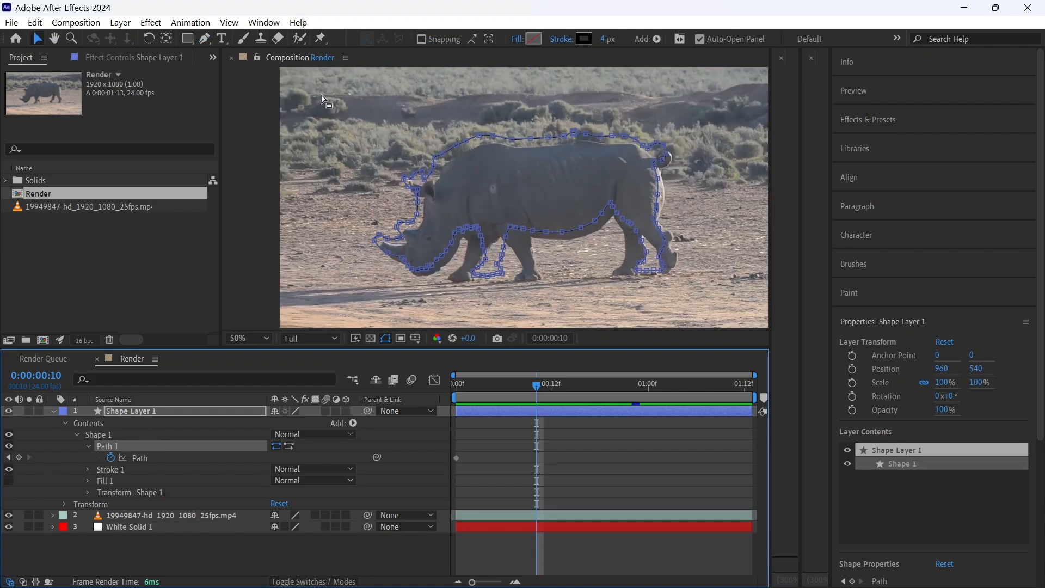
left_click_drag(322, 93, 719, 293)
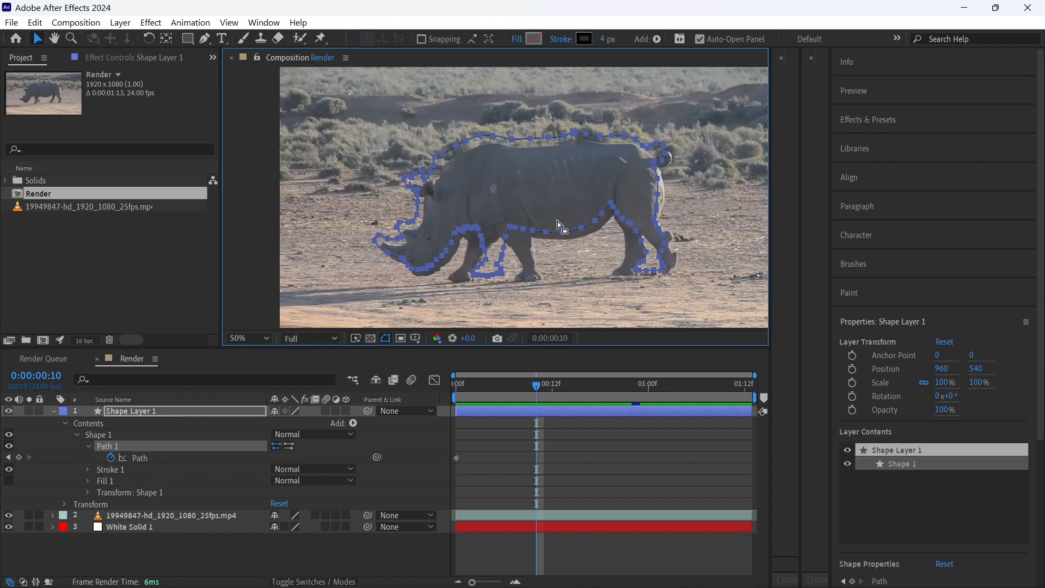
key("period")
left_click_drag(546, 82, 558, 99)
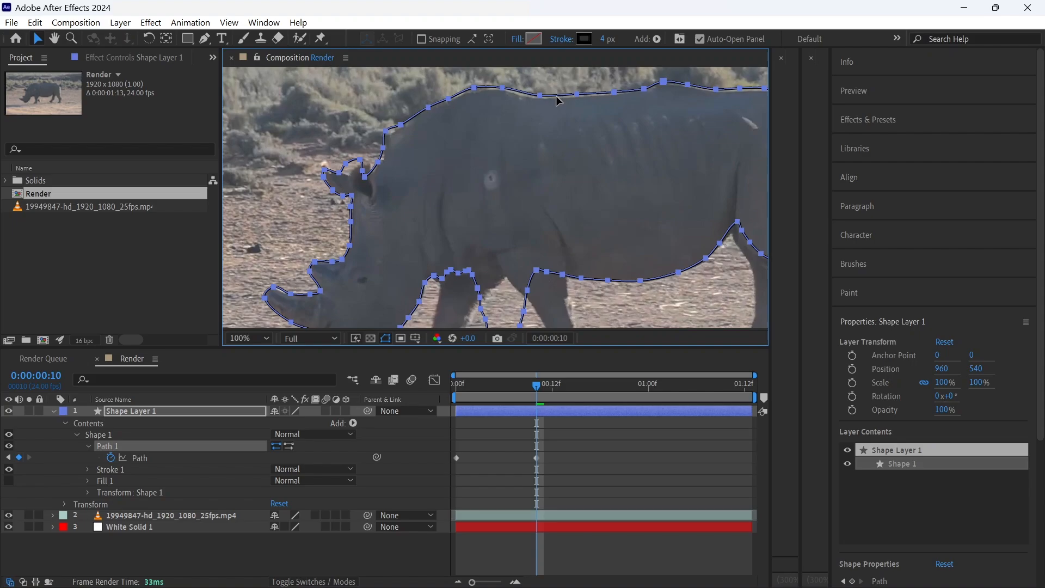
- Examine how the shifted outline fits the rhino's head, tail, belly and legs at frame 10
left_click(482, 152)
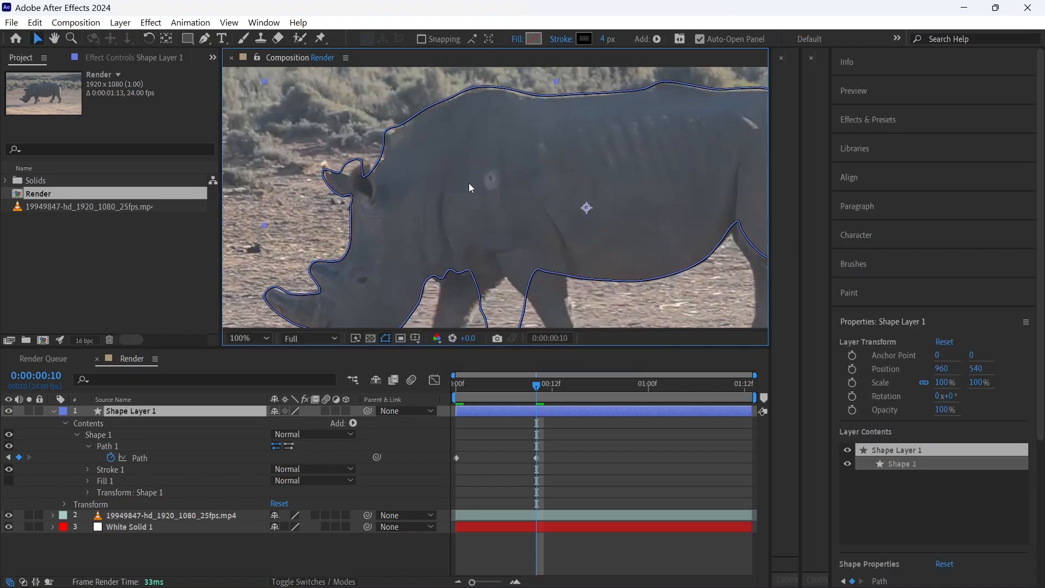
scroll(469, 183, "down", 2)
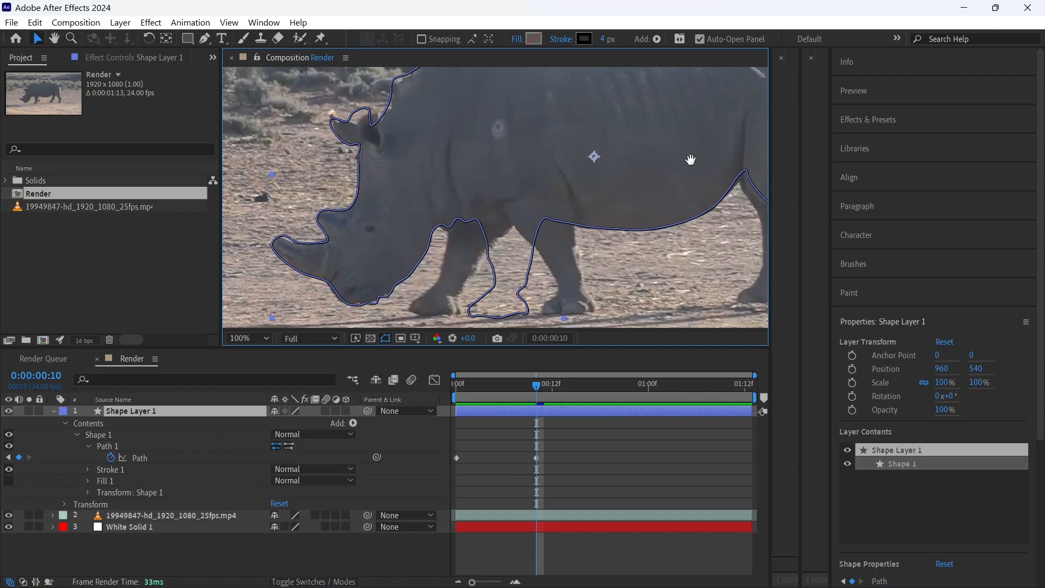
left_click_drag(690, 159, 650, 163)
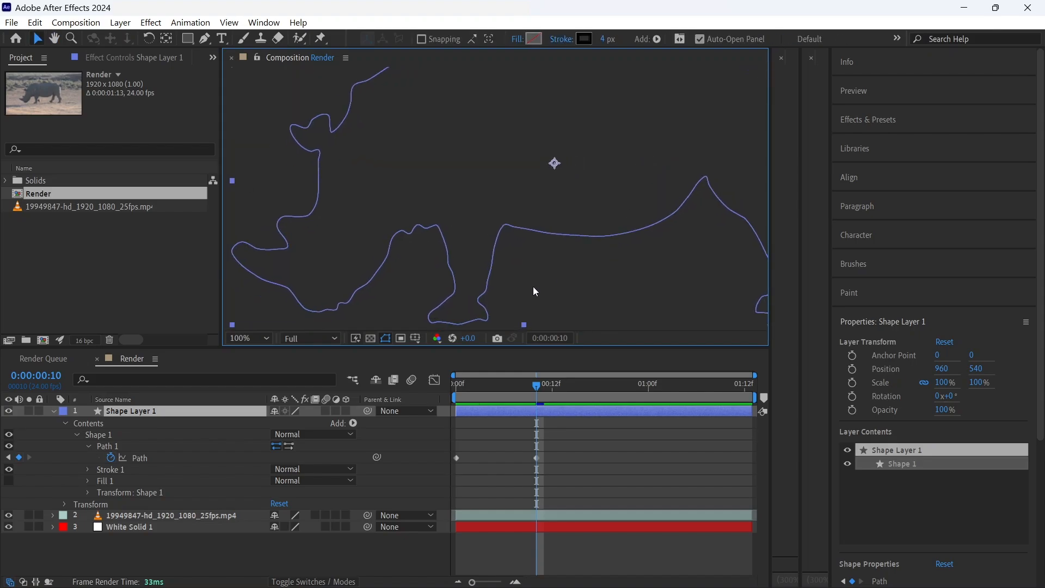
key("ctrl+z")
key("space")
left_click_drag(618, 226, 468, 236)
key("ctrl+shift+z")
key("space")
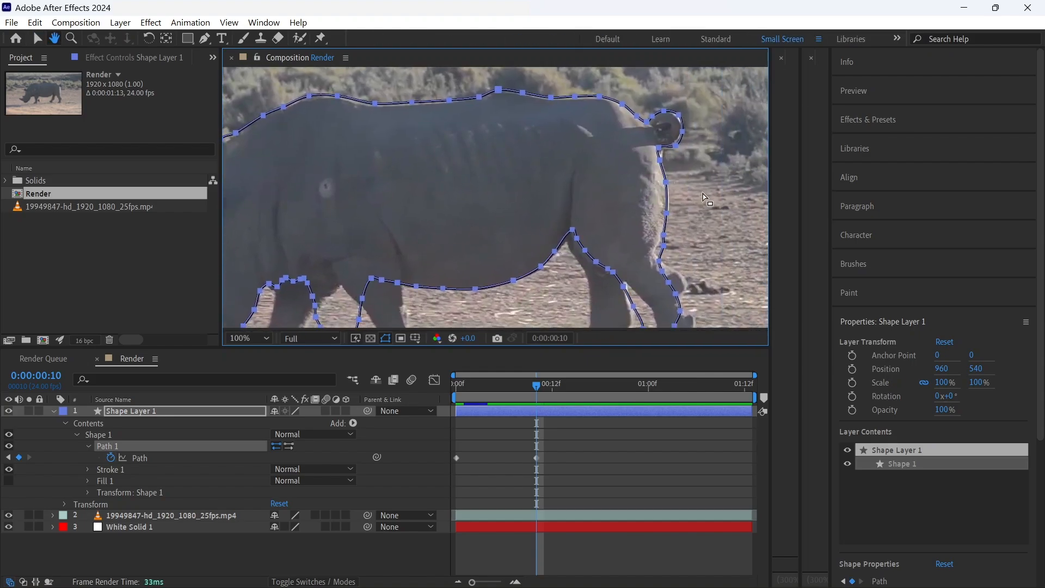
left_click_drag(602, 241, 631, 140)
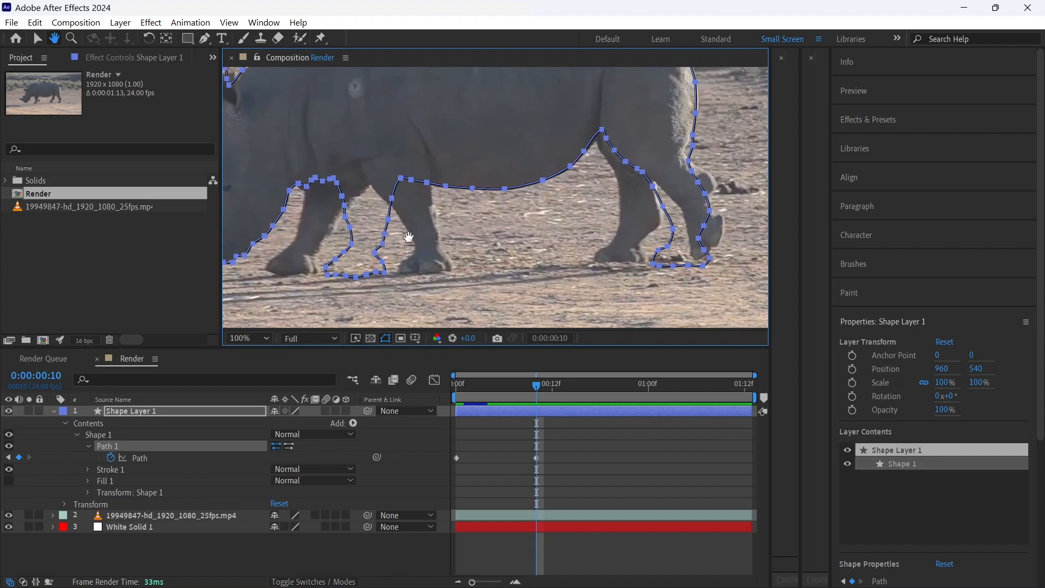
left_click_drag(408, 238, 464, 214)
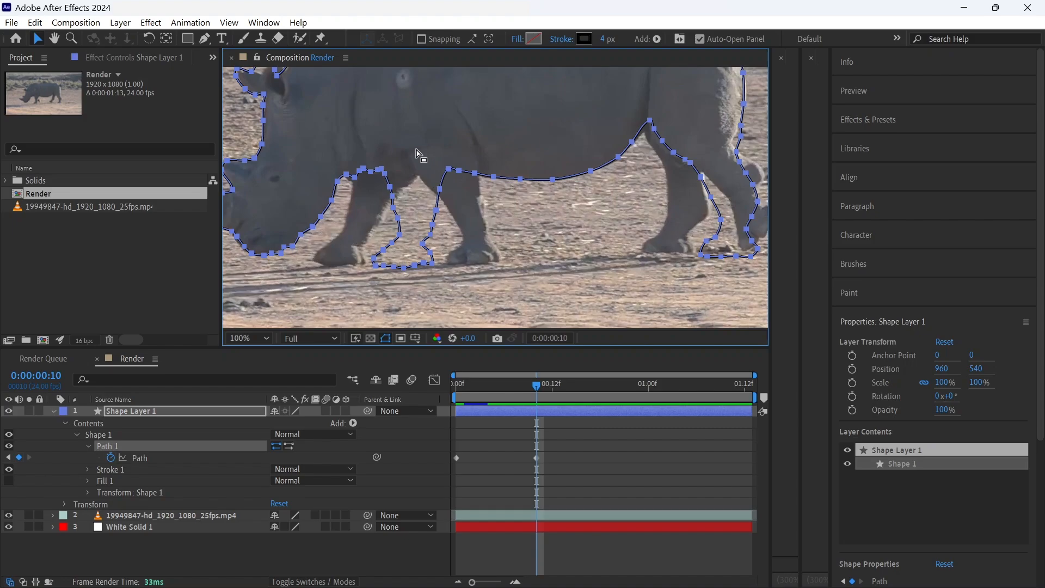
left_click_drag(420, 144, 480, 195)
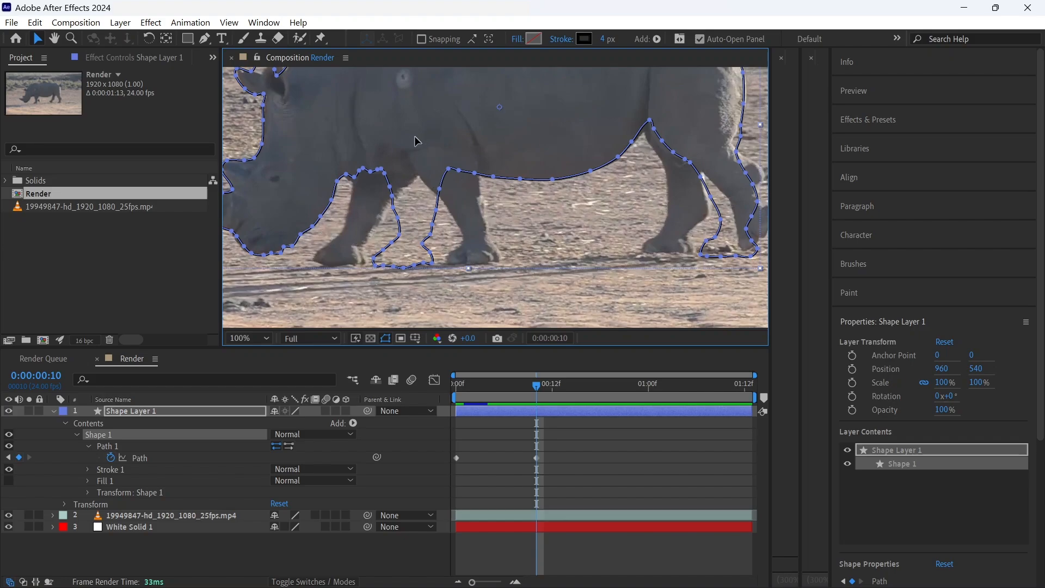
mouse_move(413, 135)
left_mouse_down()
mouse_move(458, 188)
mouse_move(460, 175)
left_mouse_up()
left_click(178, 447)
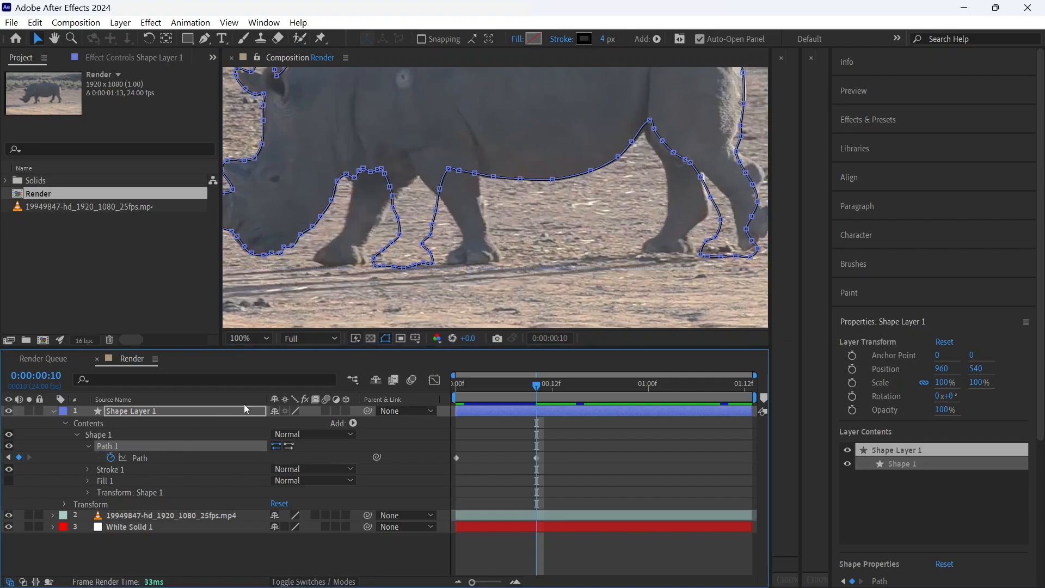
left_click_drag(412, 137, 501, 207)
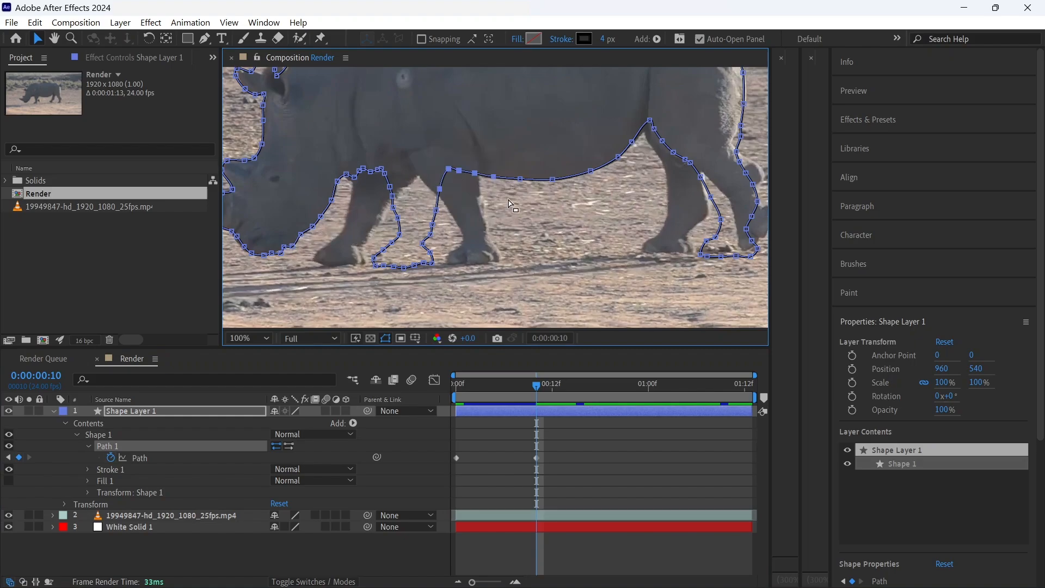
scroll(501, 206, "up", 1)
left_click_drag(401, 143, 466, 158)
key("ctrl+z")
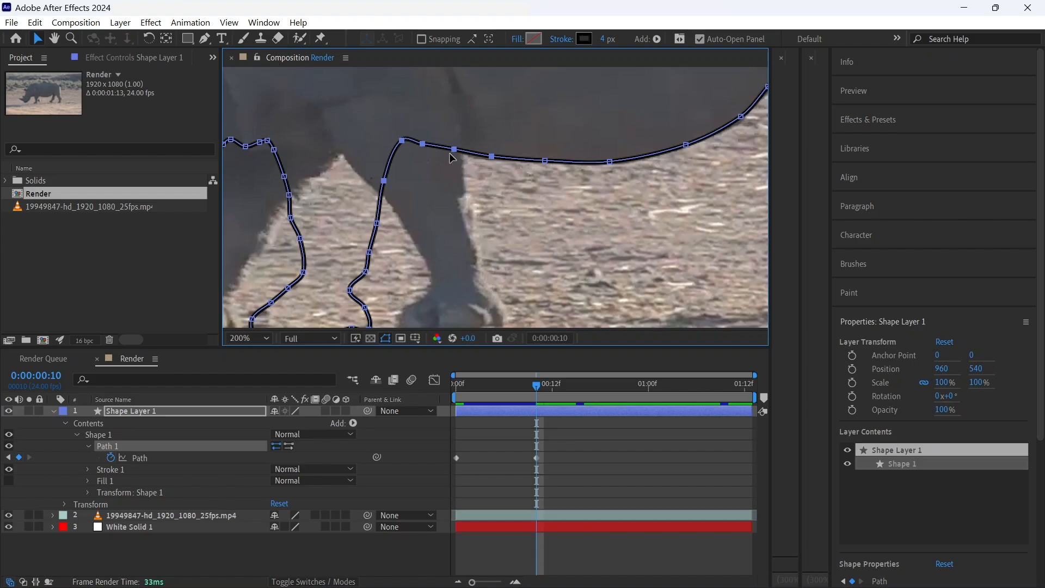
key("h")
left_click_drag(419, 258, 429, 192)
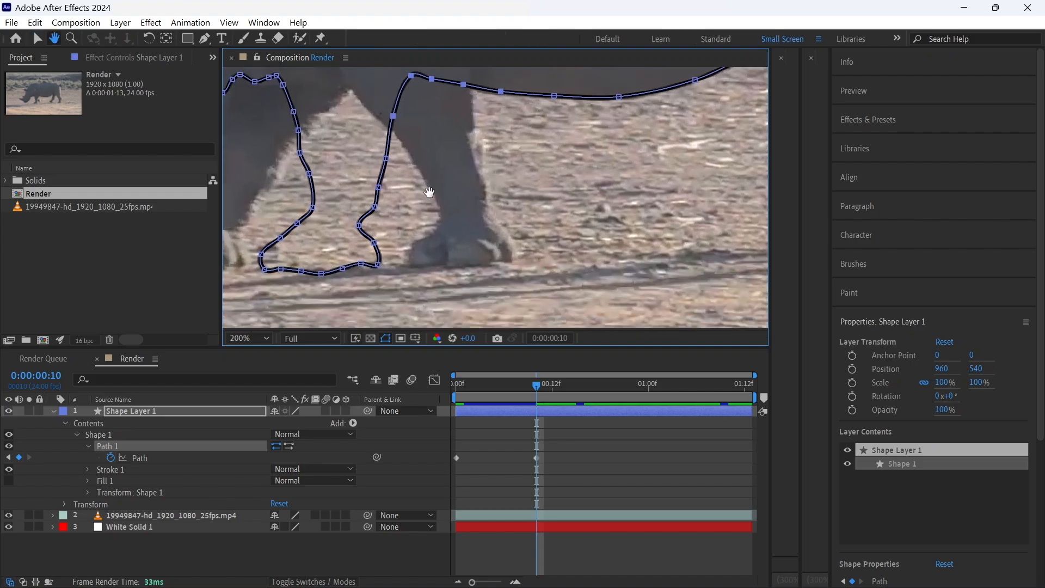
key("v")
left_click_drag(412, 279, 268, 214)
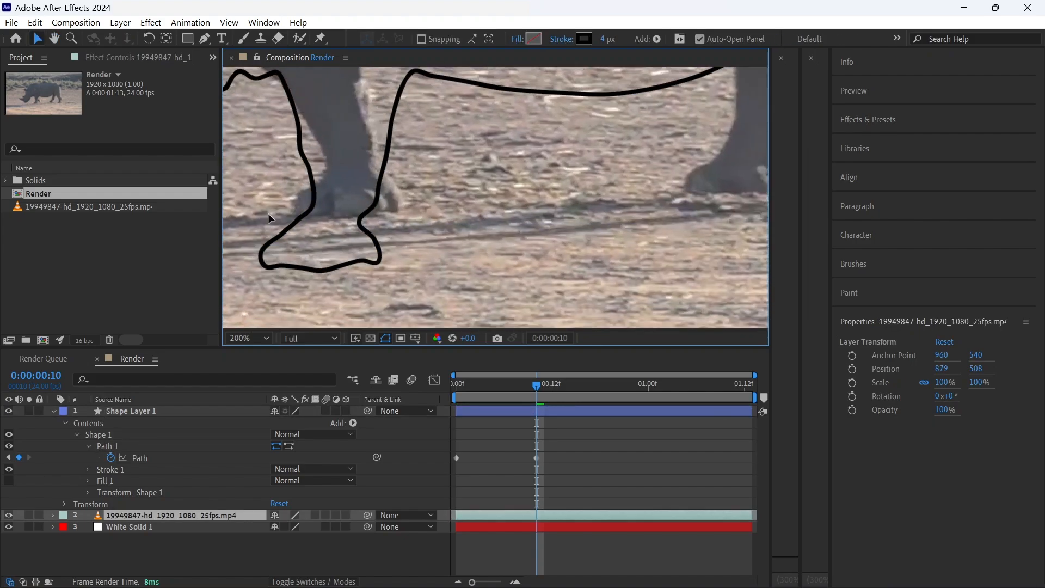
key("ctrl+z")
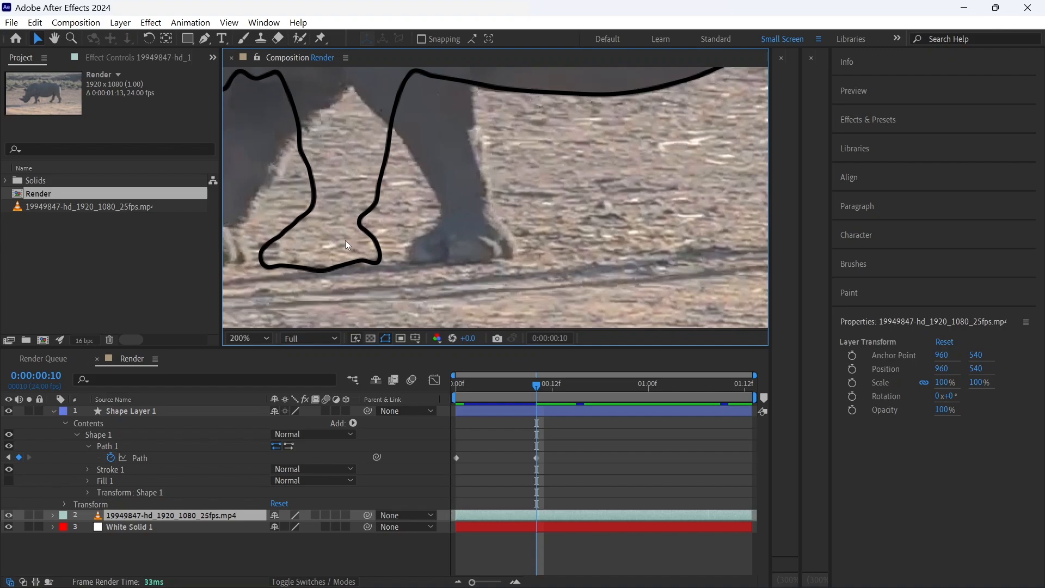
- Reselect Path 1 and shift the front foot's outline points onto the forefoot nearest the belly
left_click(135, 412)
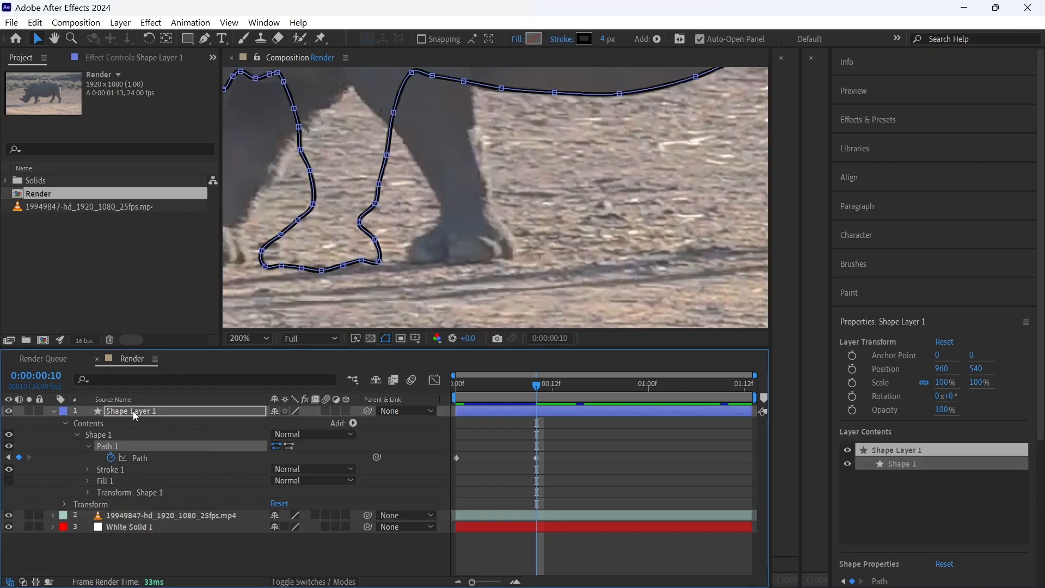
left_click(174, 456)
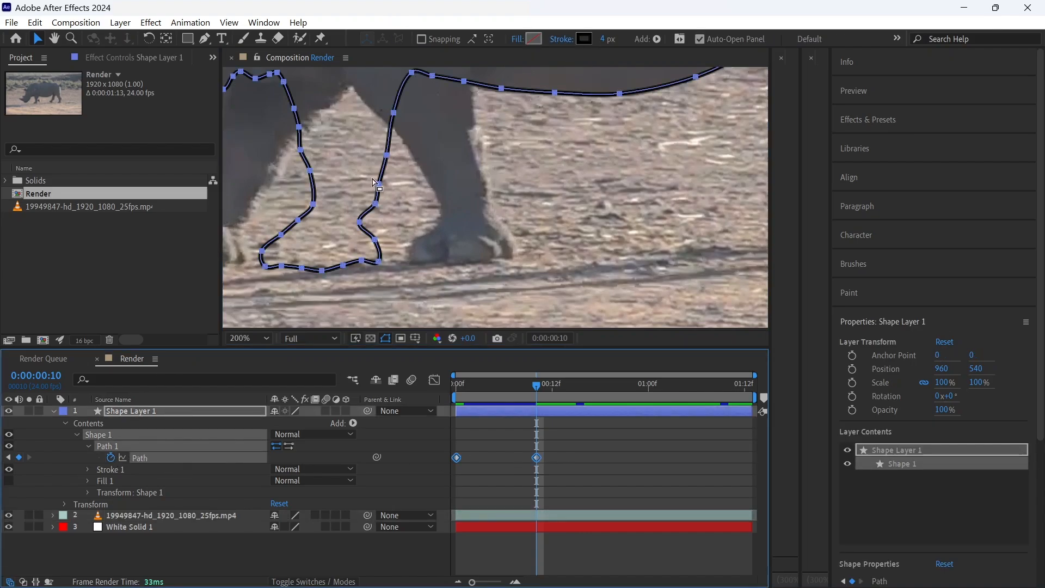
left_click(190, 413)
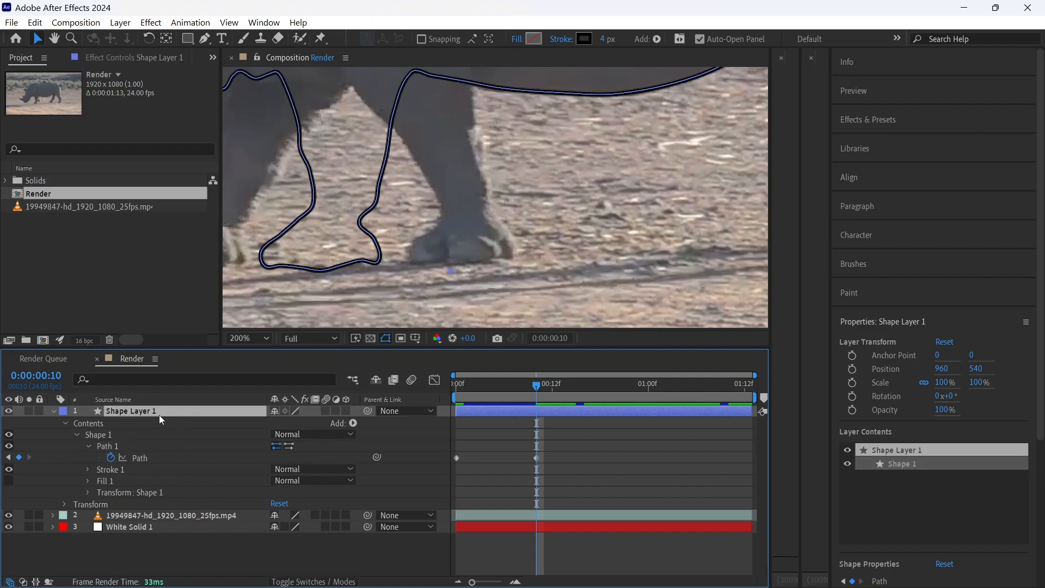
left_click(178, 446)
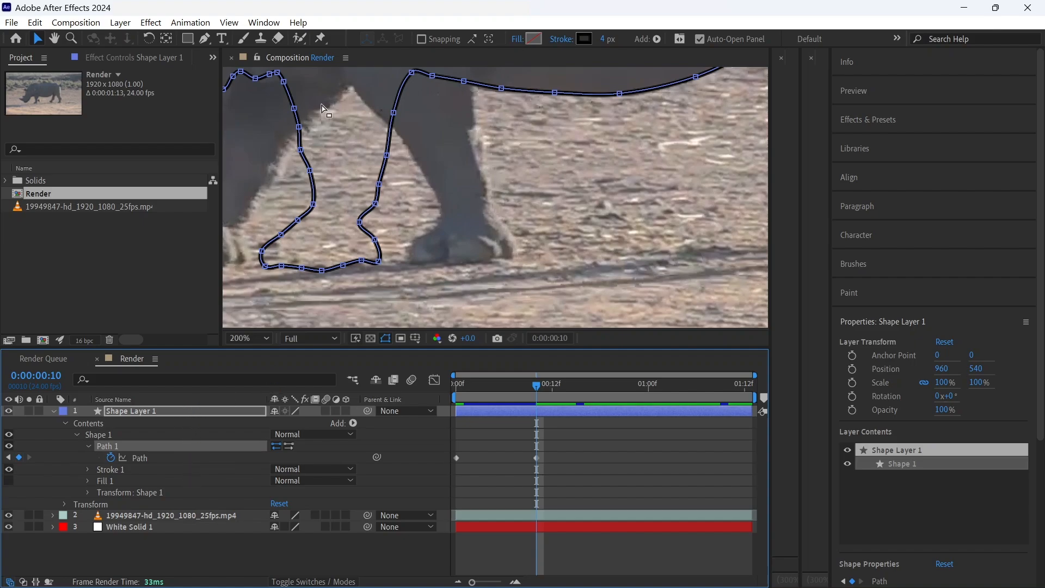
left_click_drag(281, 156, 378, 172)
left_click_drag(429, 239, 517, 306)
left_click_drag(477, 278, 607, 282)
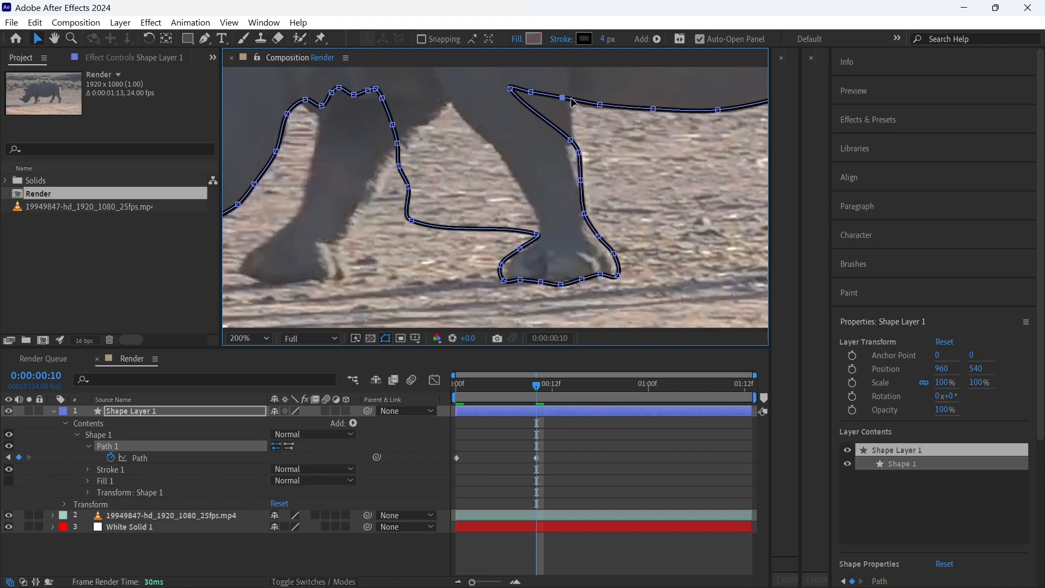
- Reposition the path points along both edges of that foreleg and toward the gap between the forelegs to follow the contour
left_click_drag(562, 98, 576, 96)
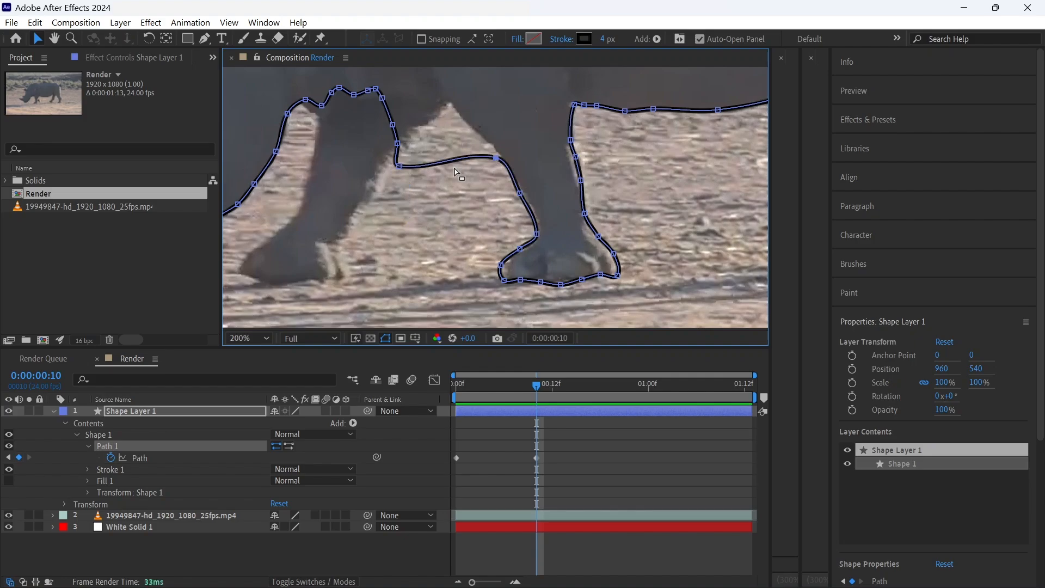
left_click_drag(399, 166, 478, 142)
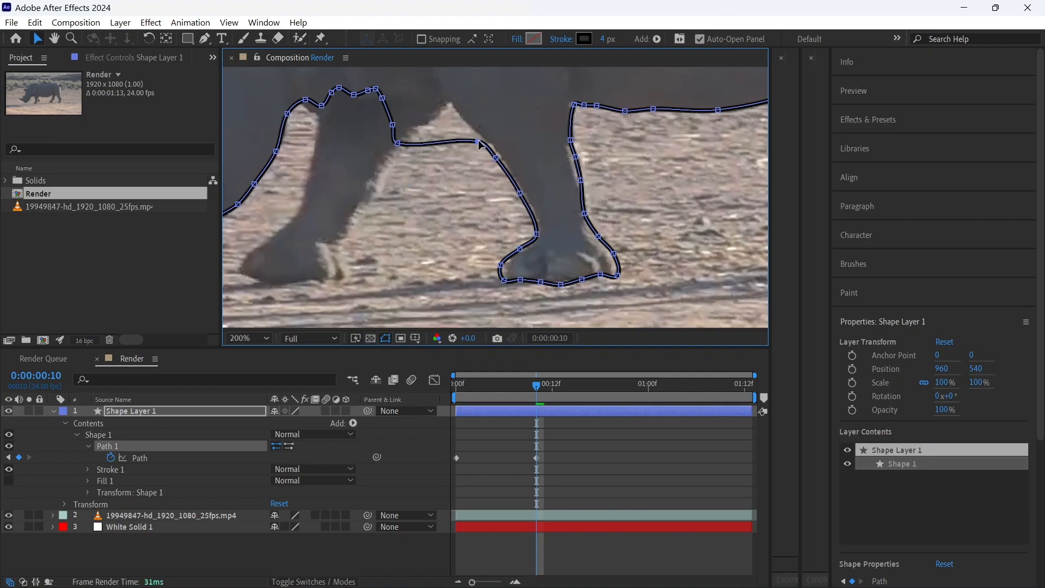
left_click_drag(397, 143, 462, 123)
left_click_drag(496, 157, 500, 155)
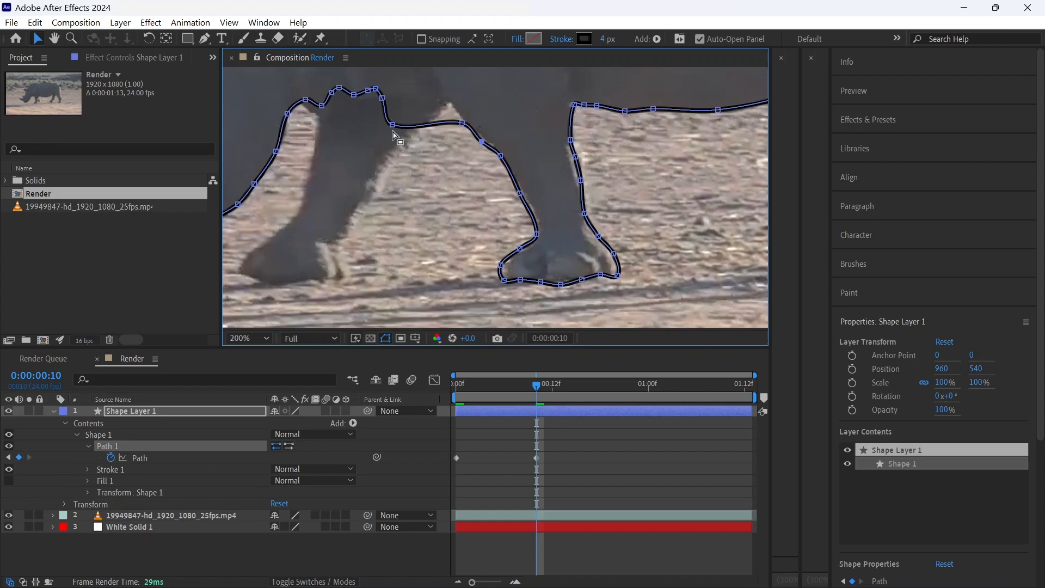
left_click_drag(402, 134, 408, 131)
key("ctrl+z")
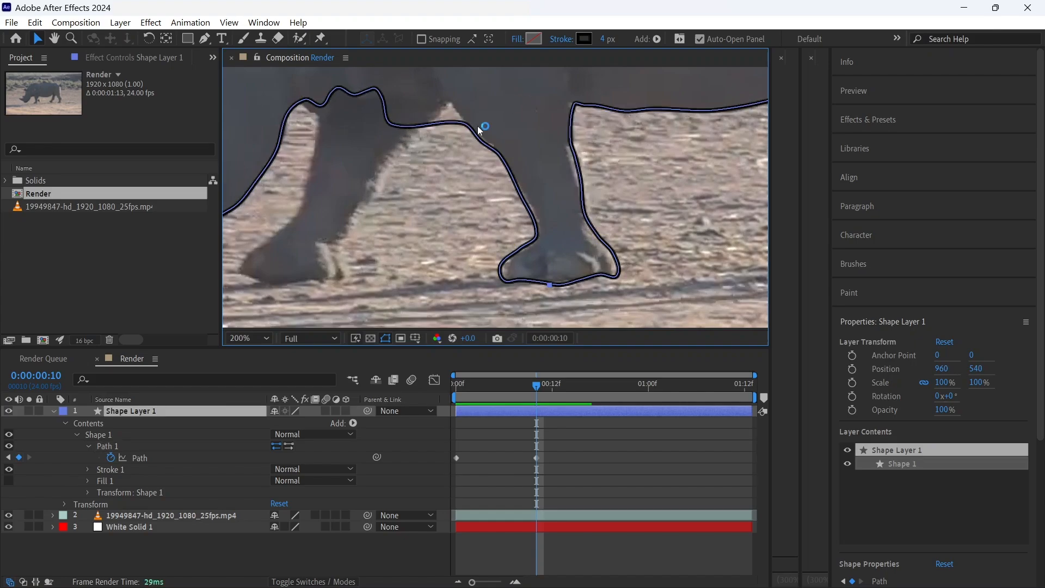
left_click(138, 446)
left_click_drag(397, 127, 438, 99)
- Reposition the path points along the rear edge of the raised hind leg down to its ankle
left_click_drag(370, 148, 345, 177)
left_click_drag(630, 180, 416, 206)
left_click_drag(491, 211, 359, 325)
left_click_drag(533, 235, 501, 146)
key("v")
key("space")
left_click_drag(500, 187, 521, 172)
left_click_drag(509, 222, 478, 148)
key("space")
left_click_drag(493, 199, 504, 164)
left_click_drag(482, 224, 510, 178)
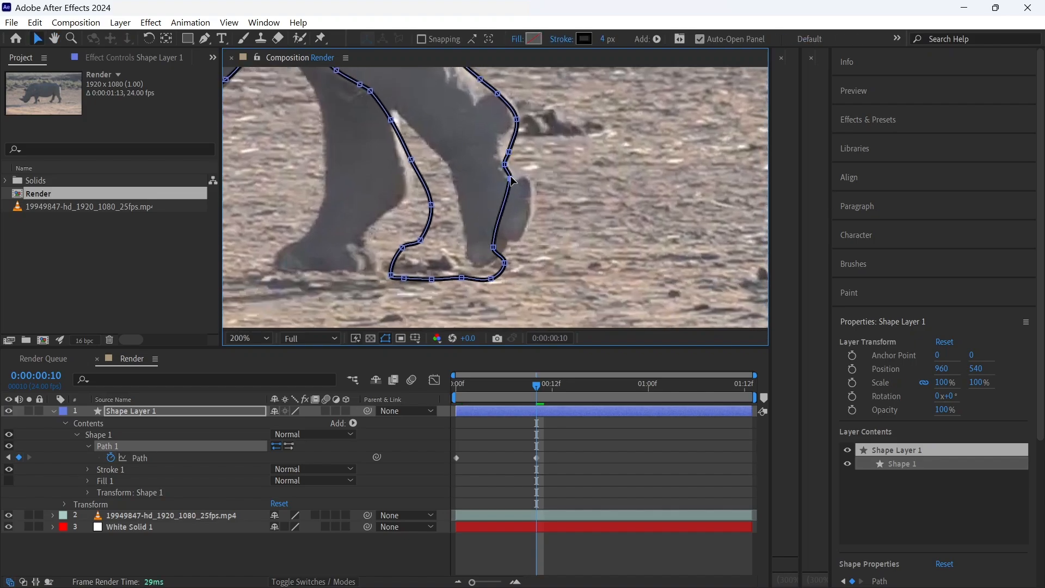
- Reposition the path points around the heel and rear underside of the raised hind foot to follow its contour
left_click_drag(494, 248, 528, 177)
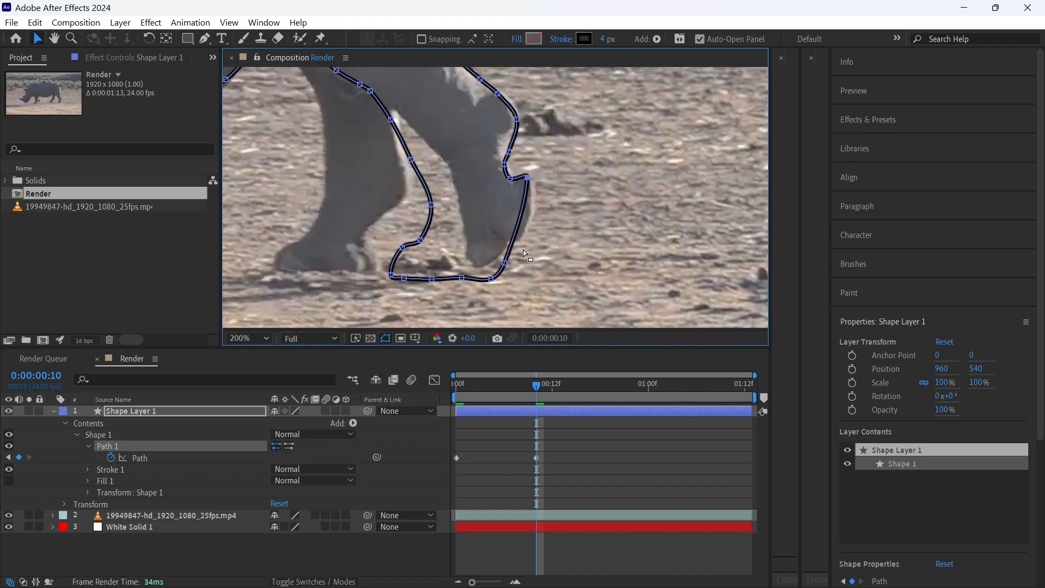
left_click_drag(505, 264, 533, 199)
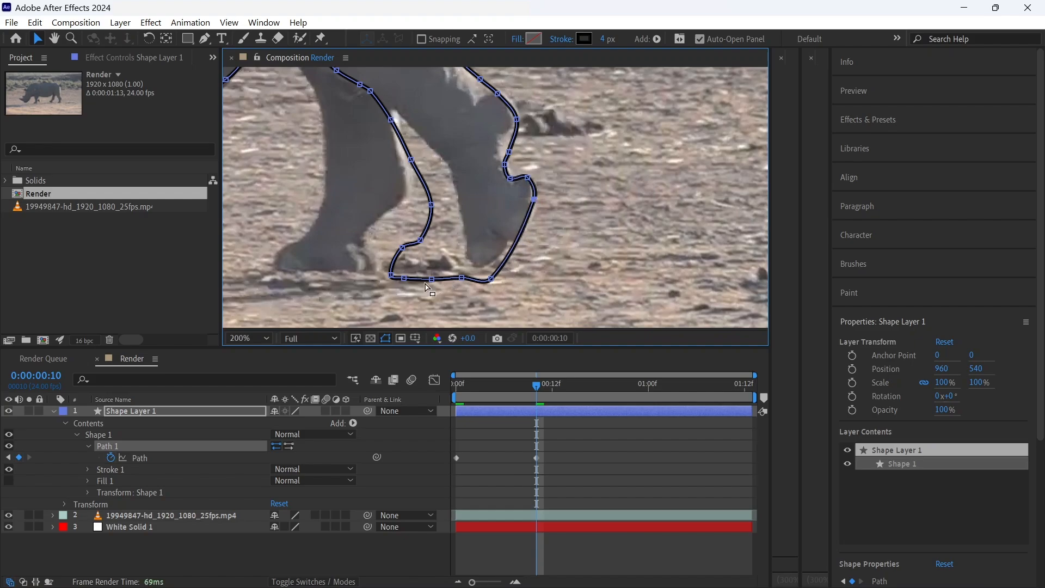
left_click_drag(491, 279, 522, 233)
left_click_drag(462, 278, 513, 248)
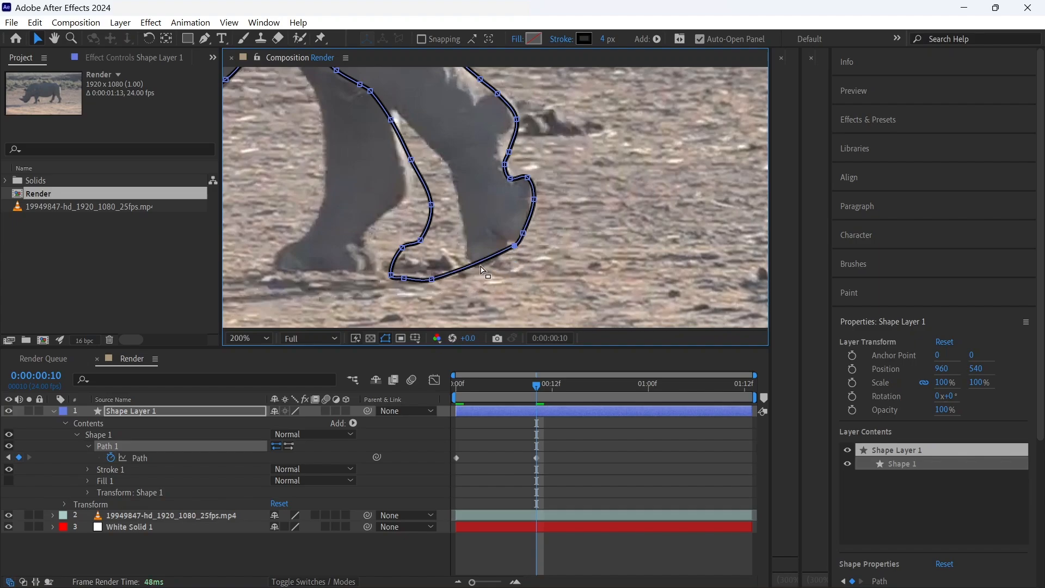
left_click_drag(431, 279, 504, 257)
- Reposition the path points from the raised hind foot's toe up the leg's front edge to the gap between the hind legs
left_click(404, 278)
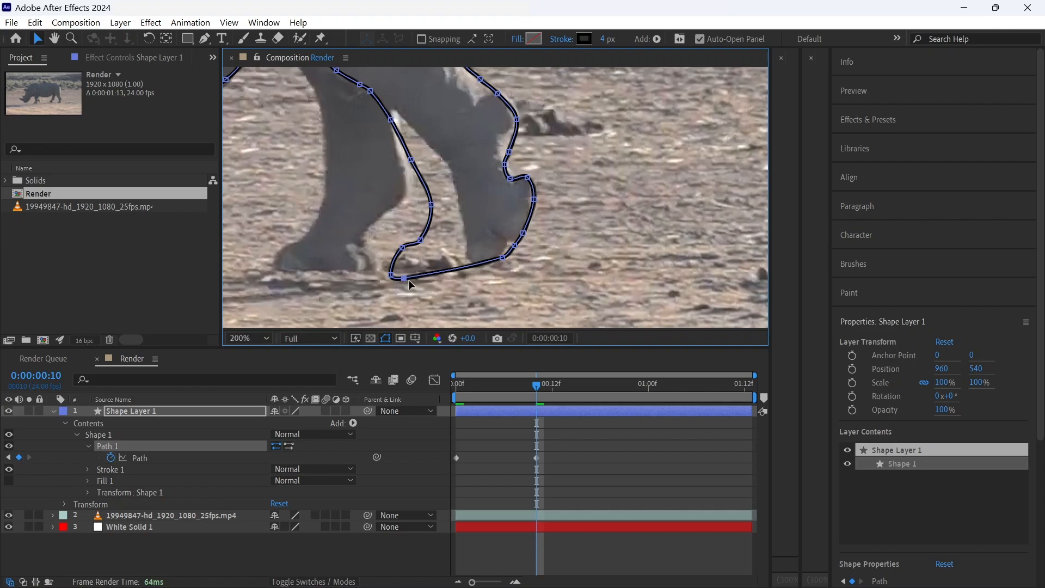
left_click_drag(408, 279, 403, 249)
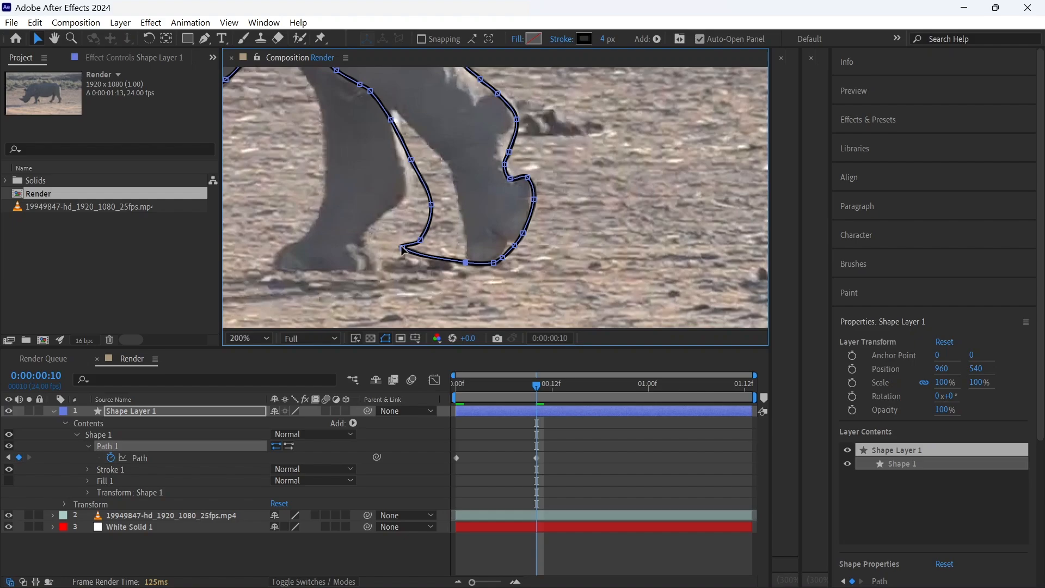
key("ctrl+z")
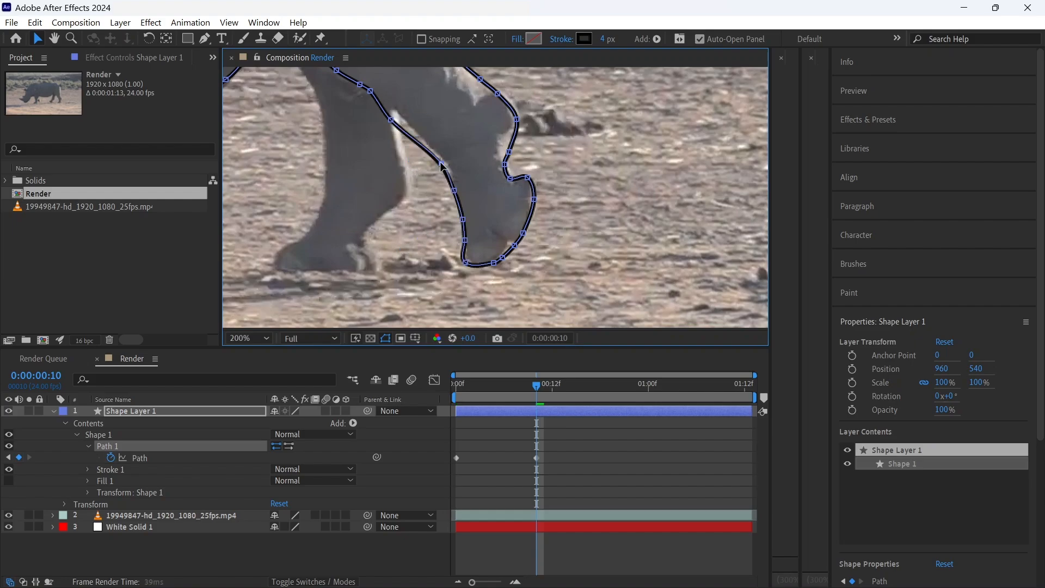
key("ctrl+z")
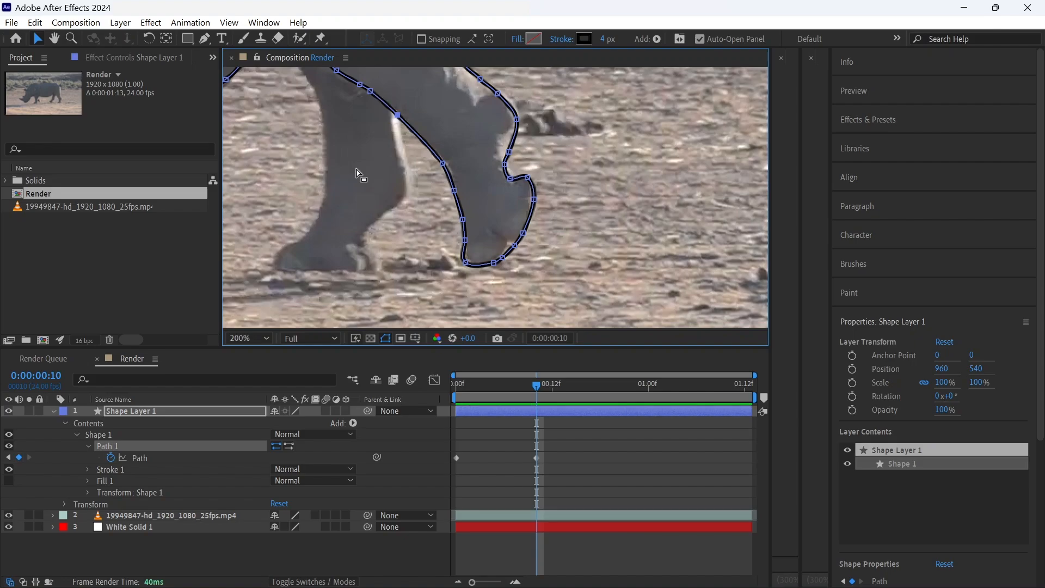
- Examine how the outline fits the rhino's hind legs, back, ear and forehead at frame 10
key("space")
left_click_drag(372, 179, 387, 188)
left_click_drag(498, 262, 331, 216)
left_click_drag(585, 205, 457, 183)
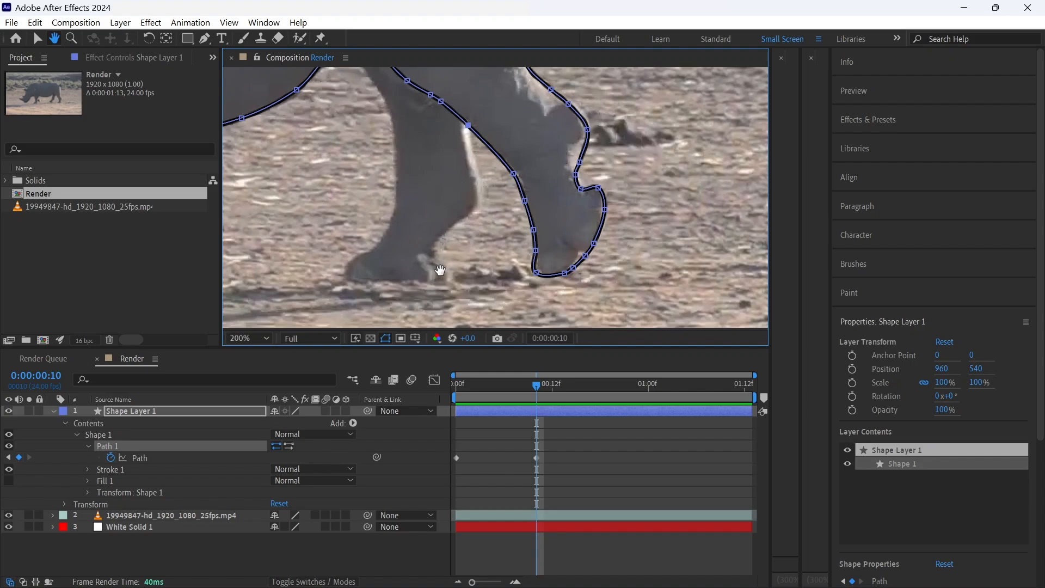
left_click_drag(440, 270, 541, 304)
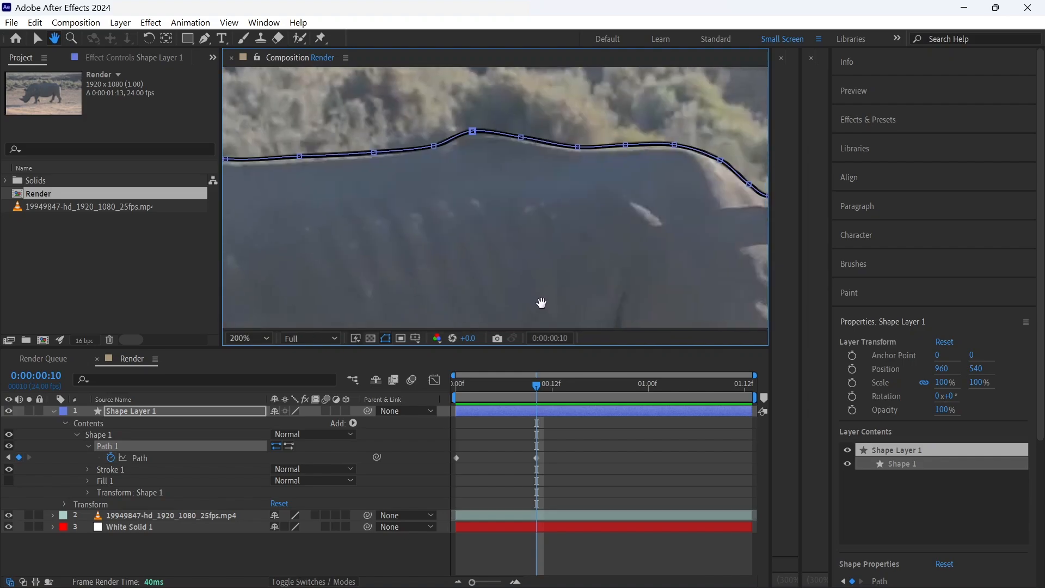
left_click_drag(427, 279, 707, 154)
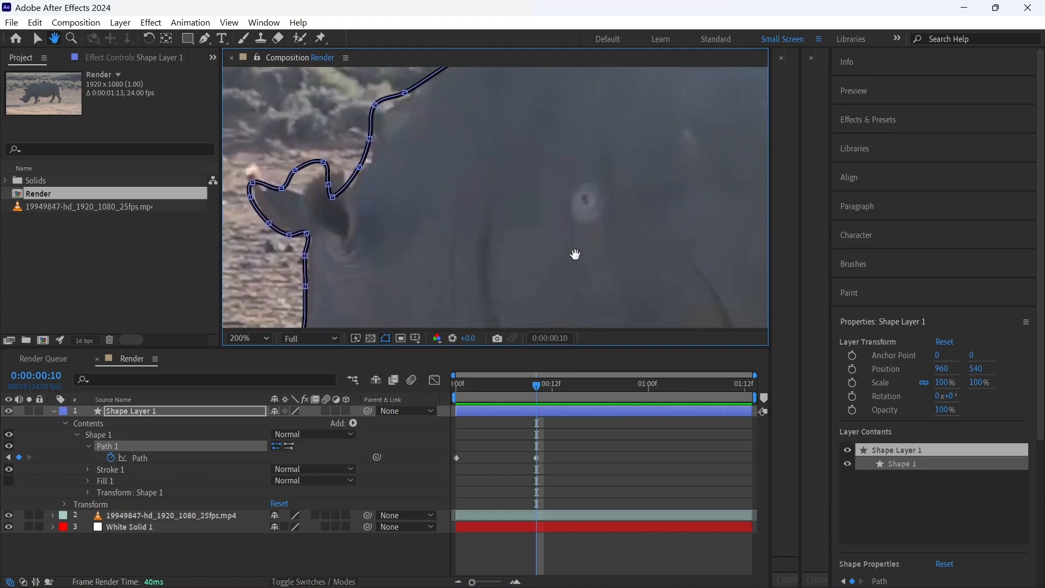
left_click_drag(574, 252, 651, 224)
key("v")
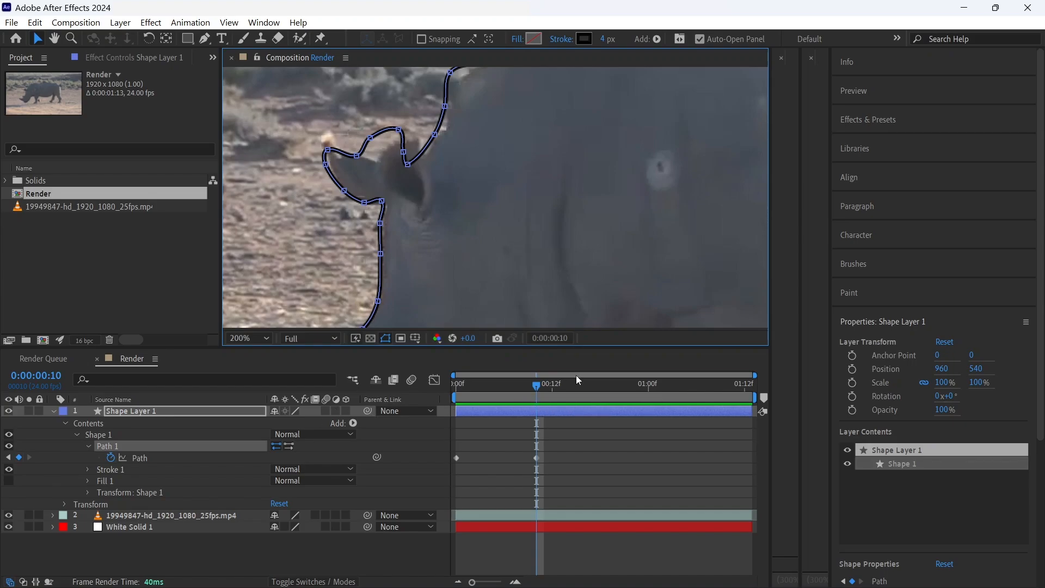
- At frame 20, select all points of Path 1 and shift the outline to line up with the rhino's horns and face
key("shift+Page_Down")
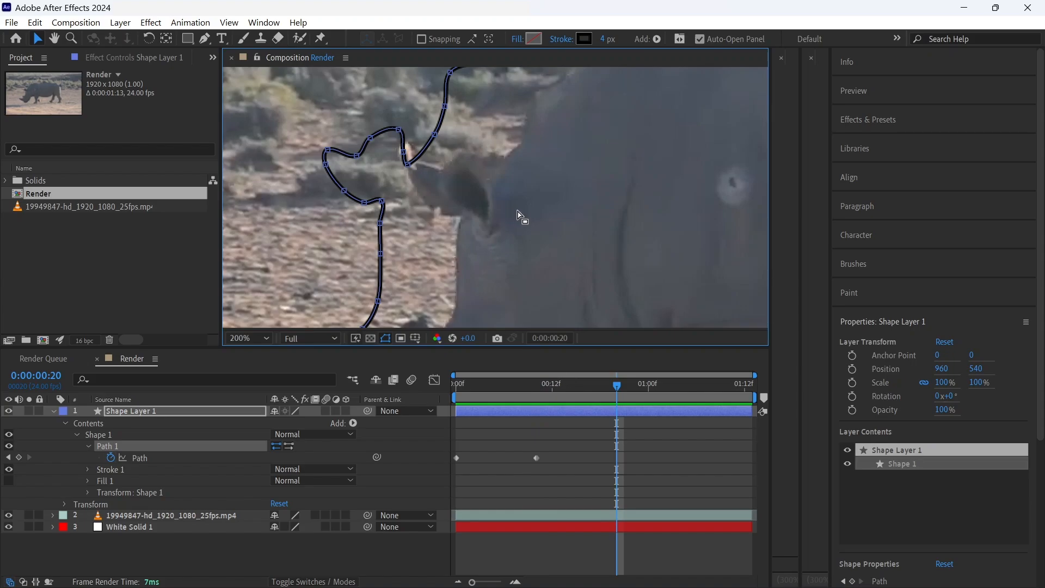
scroll(519, 215, "down", 2)
scroll(534, 229, "down", 2)
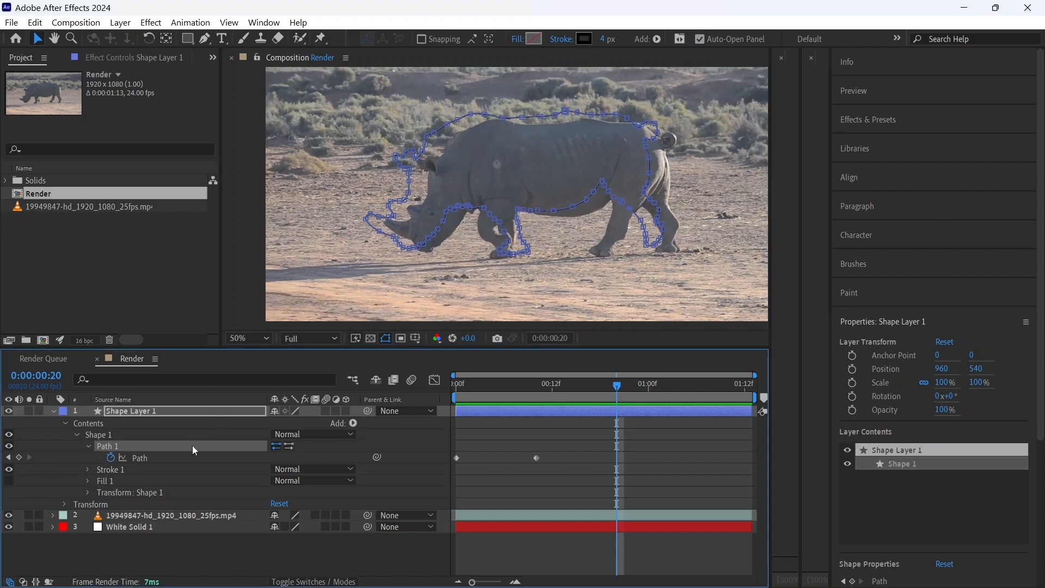
left_click_drag(343, 85, 696, 263)
scroll(611, 196, "up", 4)
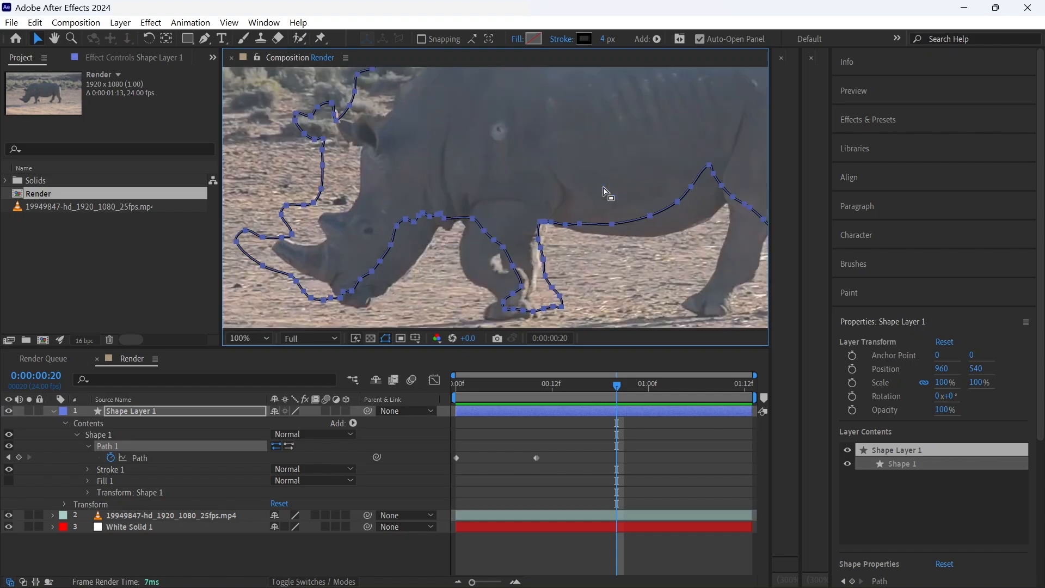
left_click_drag(602, 190, 677, 121)
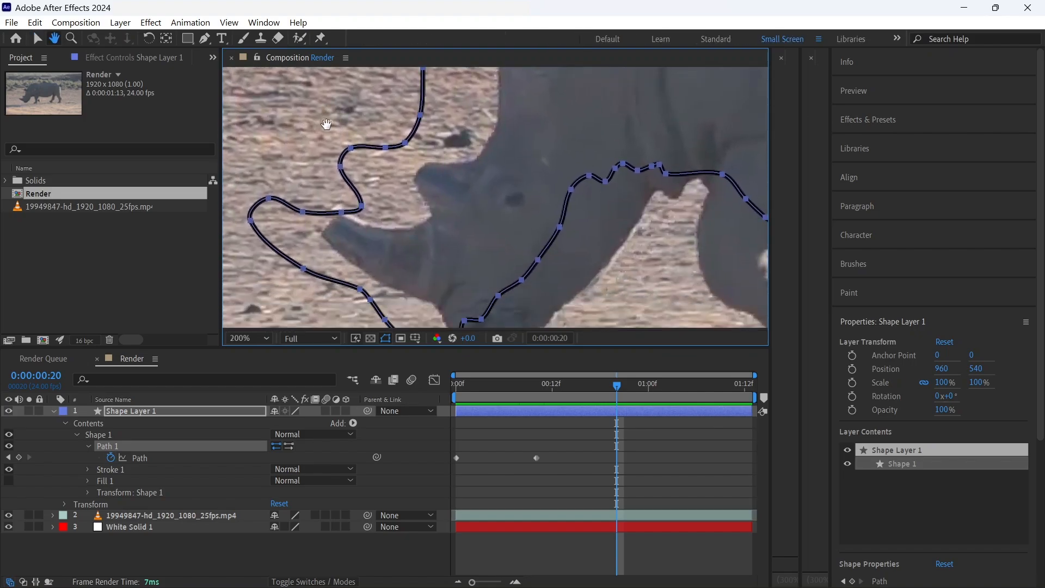
key("v")
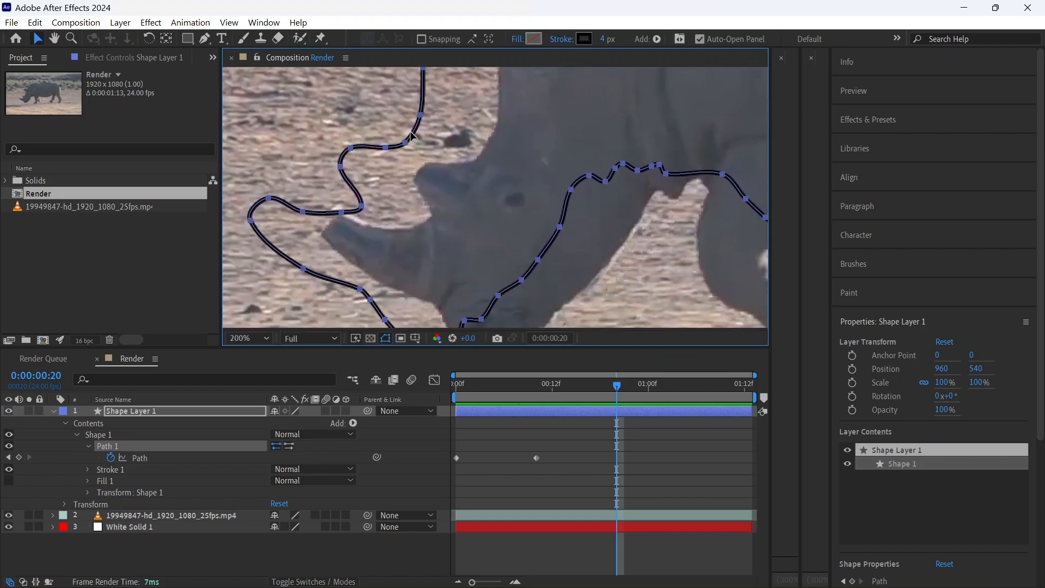
left_click_drag(412, 136, 482, 150)
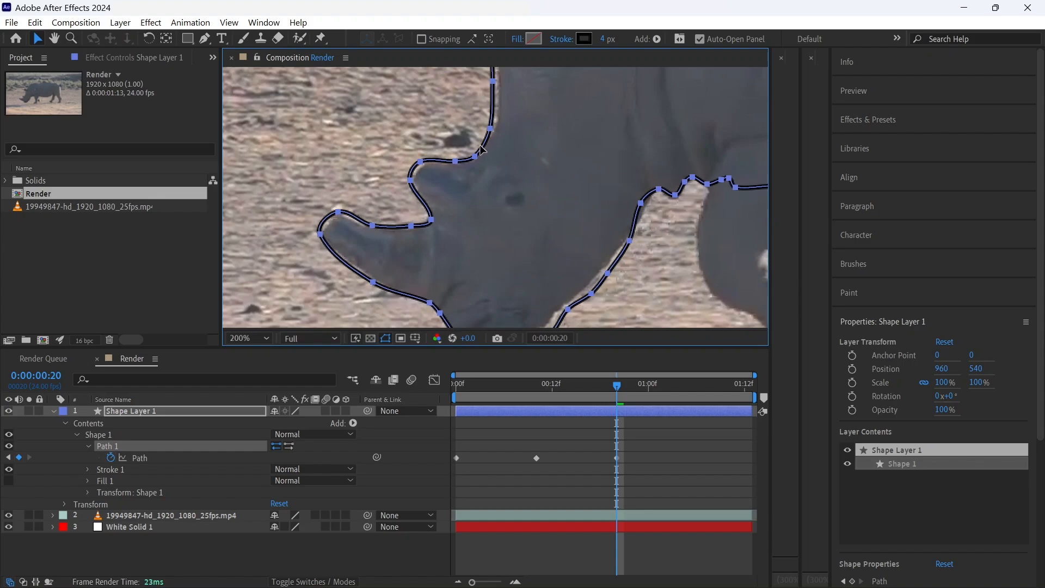
- Shift the path points along the chin and jaw inward, then fine-tune the lip and throat points to the contour
left_click_drag(527, 198, 533, 125)
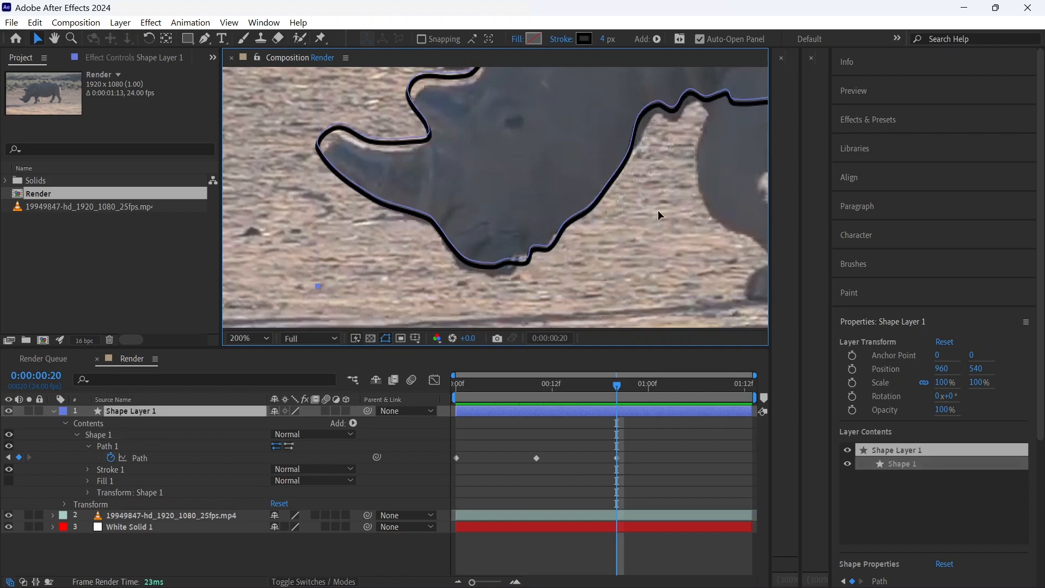
left_click_drag(677, 267, 489, 140)
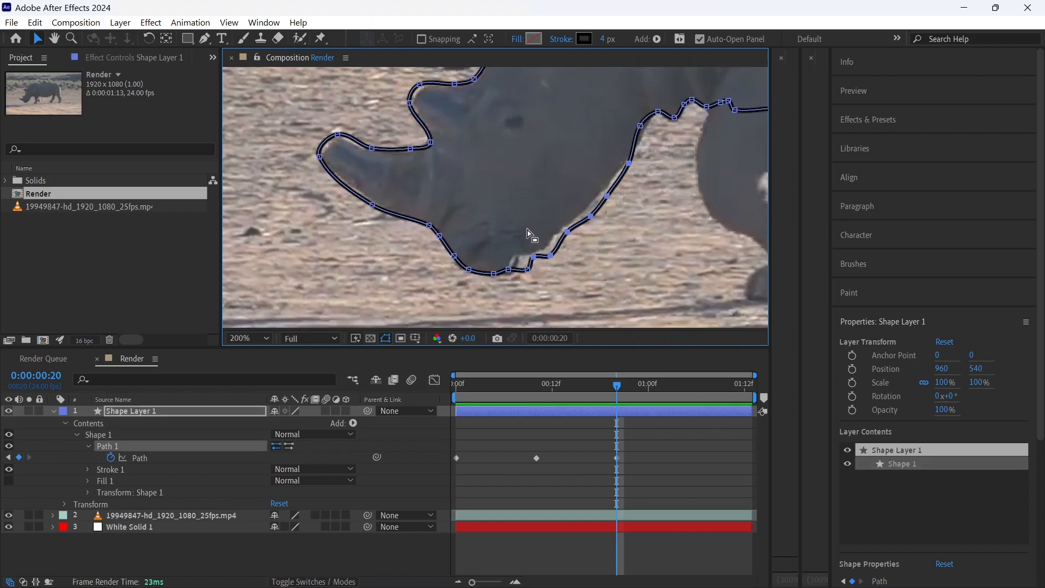
left_click(527, 270)
left_click(137, 446)
left_click_drag(518, 270, 618, 163)
left_click_drag(510, 269, 505, 276)
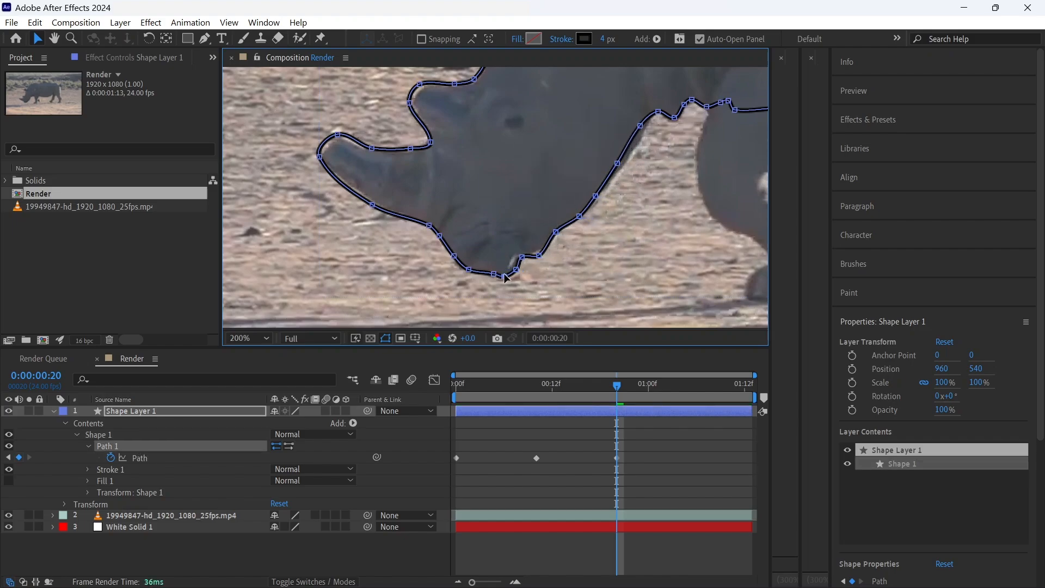
left_click_drag(617, 163, 623, 164)
left_click_drag(640, 125, 644, 130)
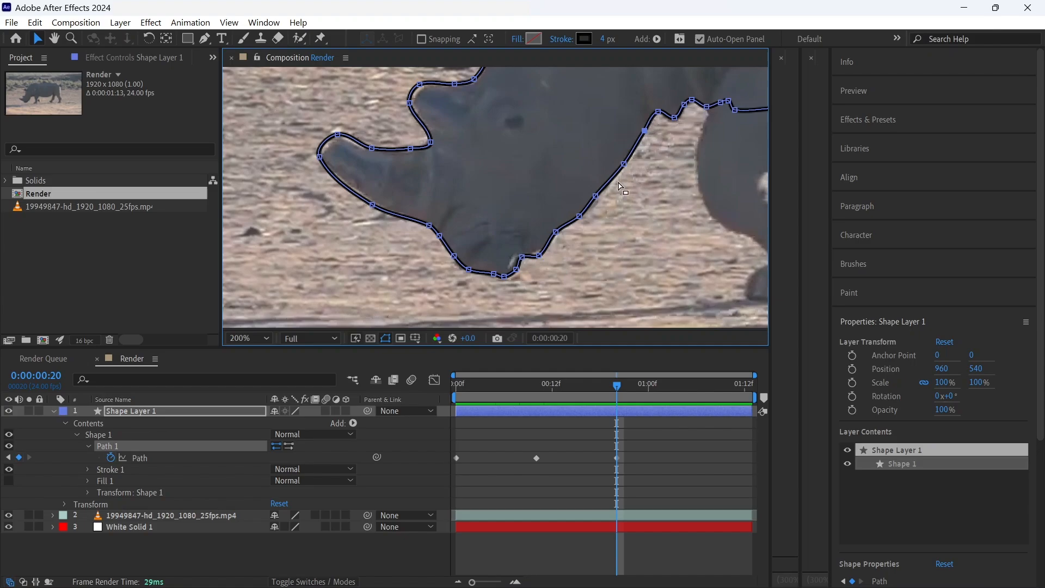
- Select the path points around the ear and forehead and shift them onto the rhino's ear and brow
key("space")
left_click_drag(651, 189, 517, 317)
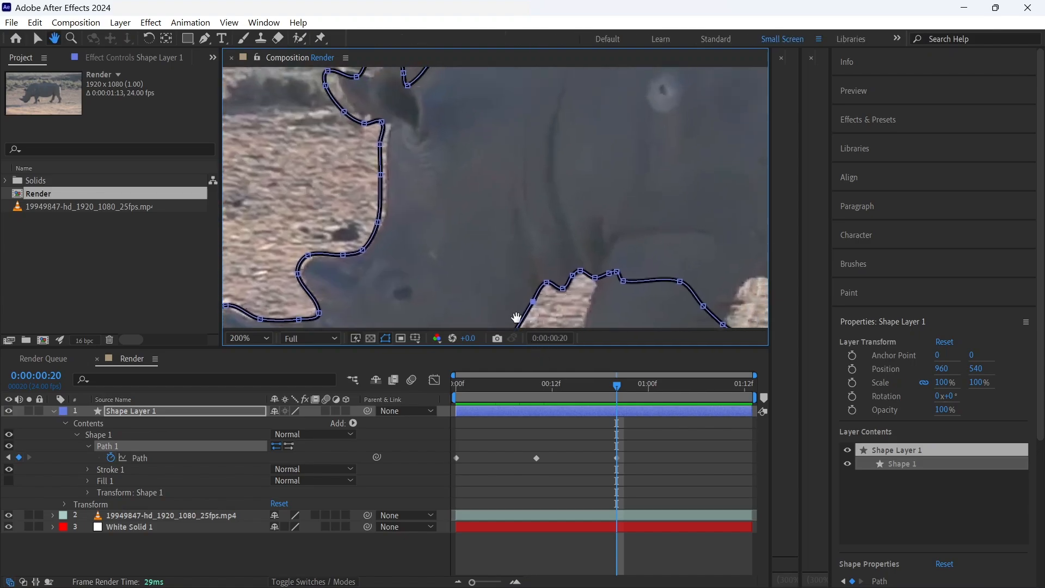
left_click_drag(485, 196, 581, 236)
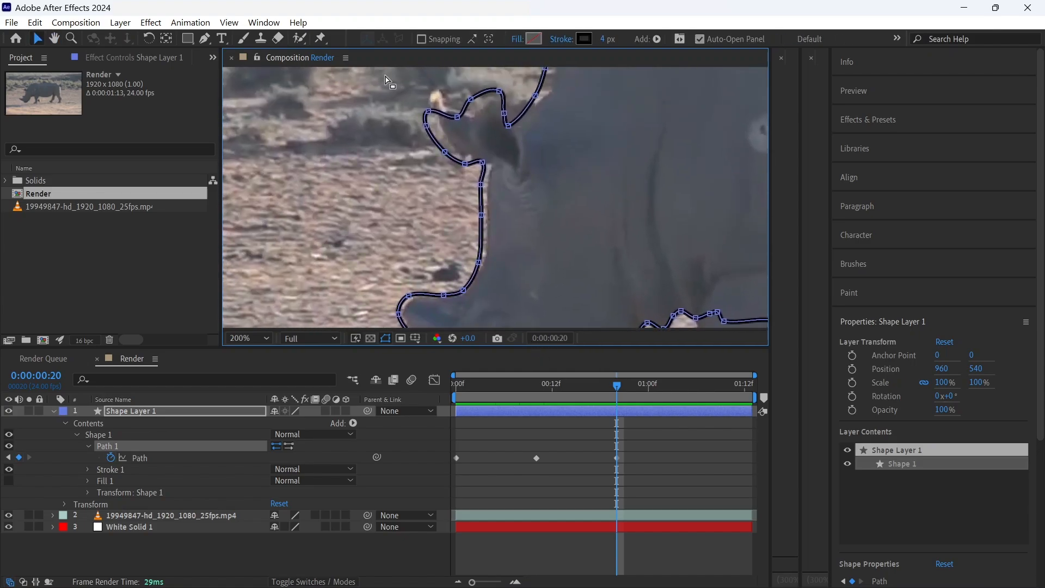
left_click_drag(380, 74, 541, 285)
left_click_drag(511, 128, 521, 129)
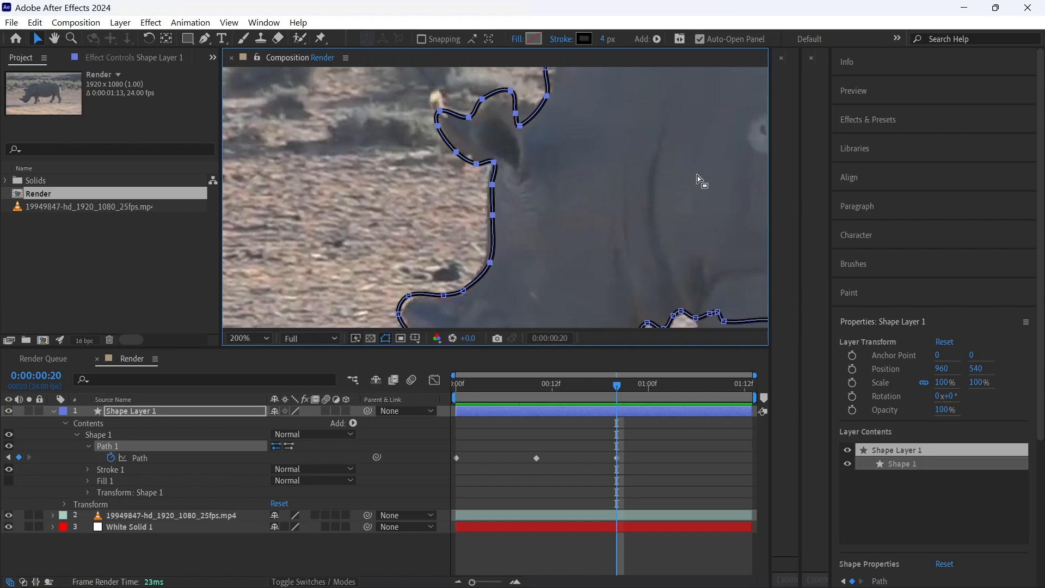
key("h")
left_click_drag(586, 238, 476, 217)
scroll(606, 187, "down", 1)
key("v")
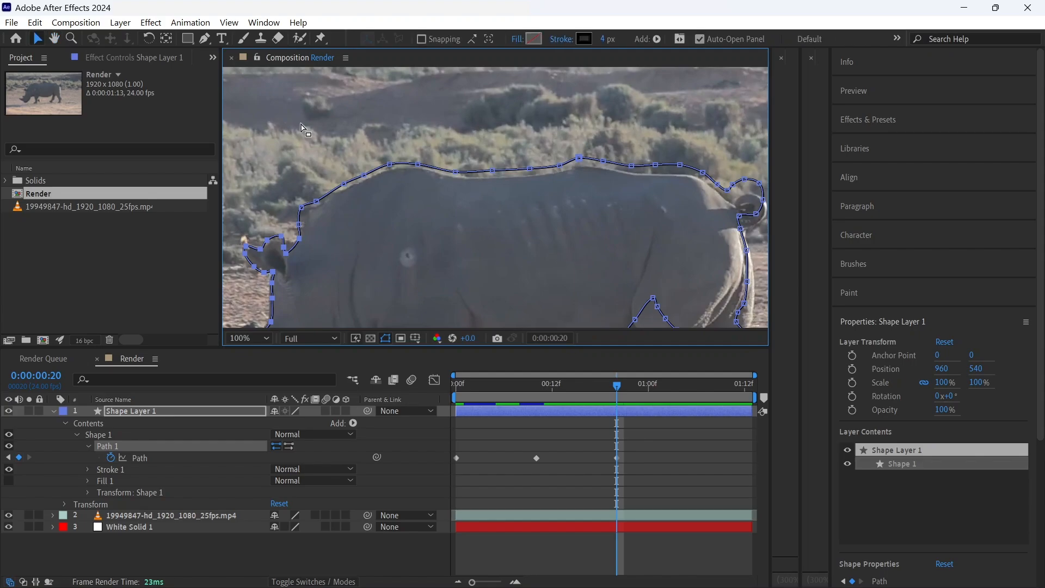
left_click(277, 116)
left_click_drag(265, 114, 753, 231)
key("ctrl+z")
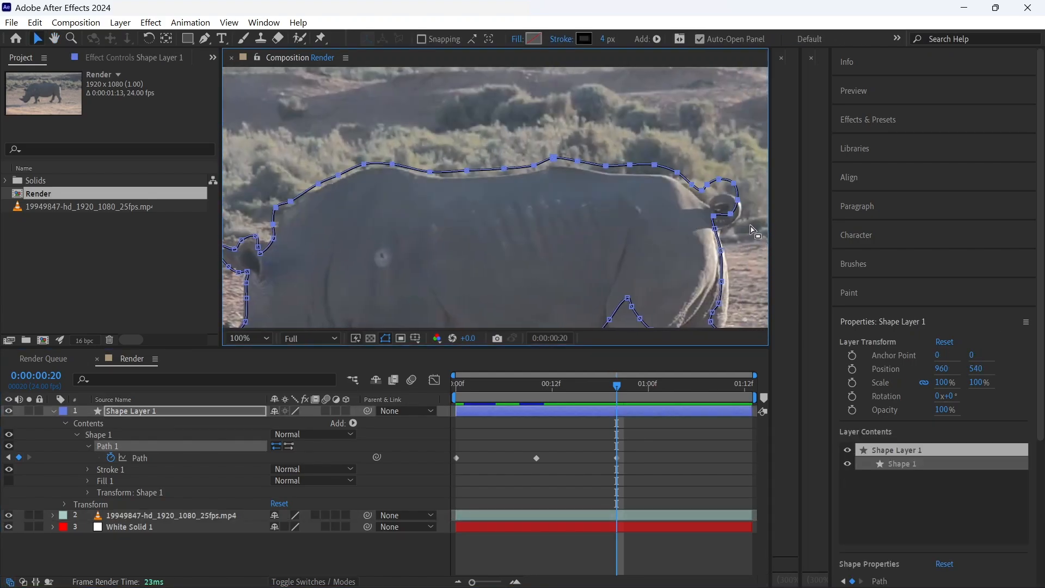
left_click(717, 233)
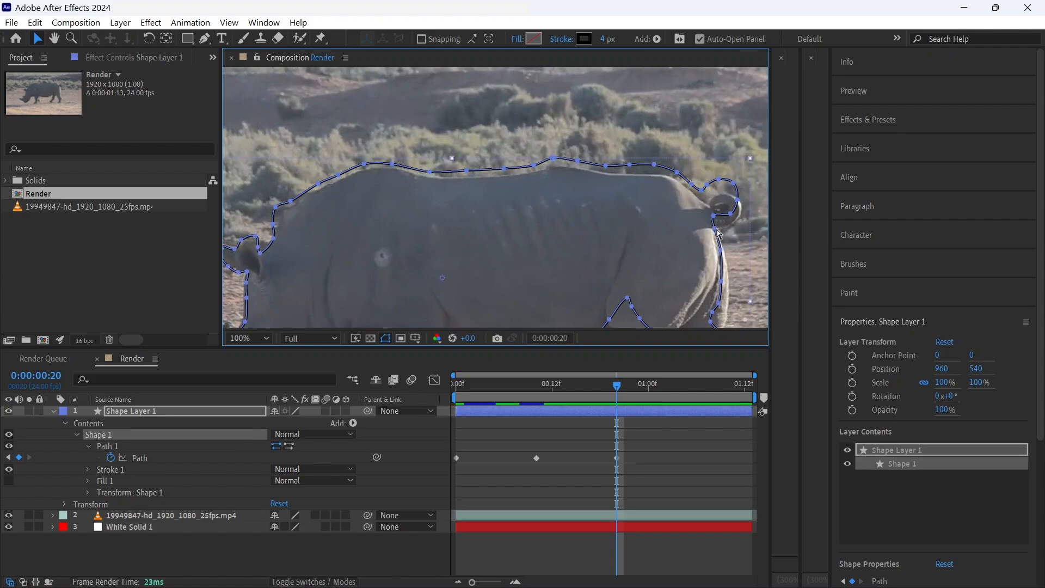
- Reselect Path 1, select the points along the rhino's back and lower them onto the back contour
left_click(204, 443)
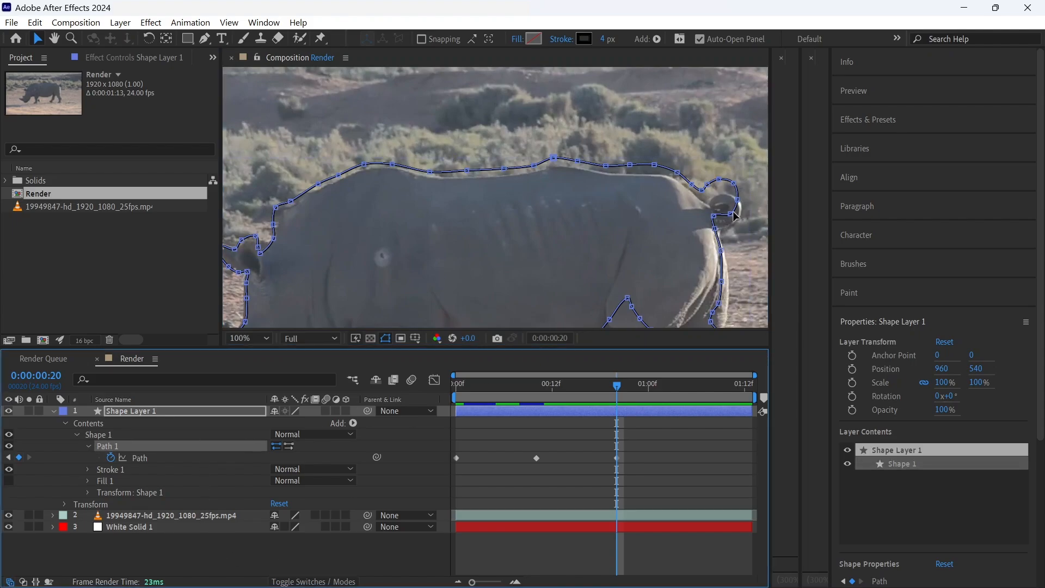
left_click_drag(254, 107, 722, 240)
scroll(291, 226, "up", 1)
key("space")
left_click_drag(297, 225, 595, 227)
scroll(414, 246, "up", 1)
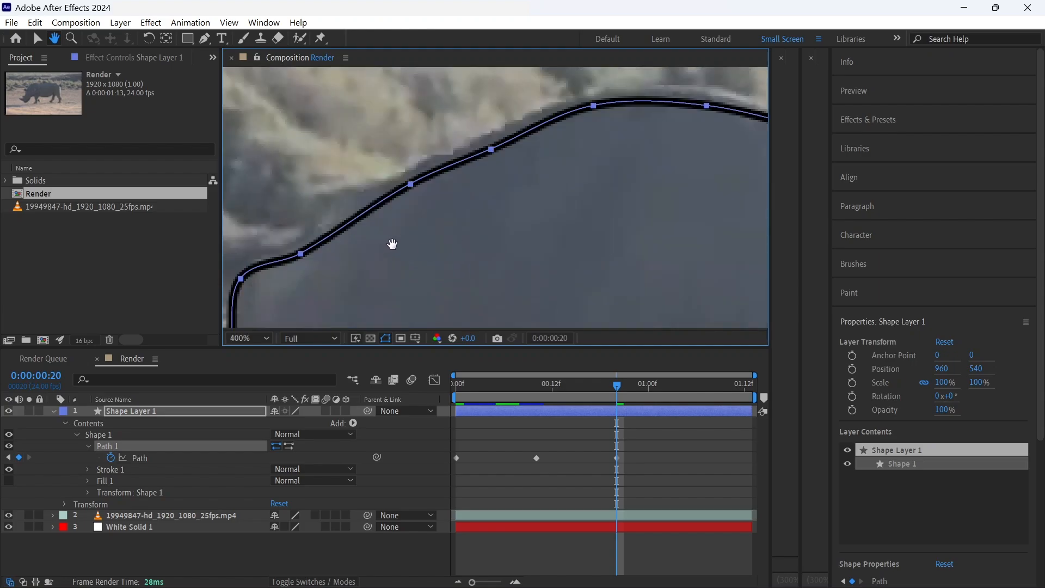
left_click_drag(393, 243, 555, 117)
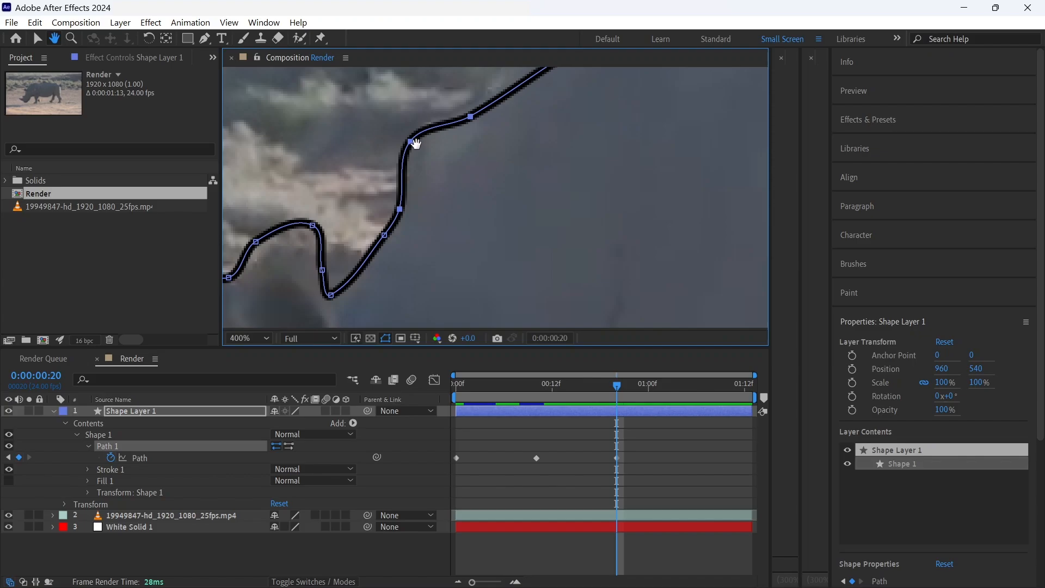
- Reselect Path 1, select only the tail's outline points and shift them down onto the curled tail
key("slash")
left_click_drag(651, 217, 406, 217)
left_click_drag(662, 167, 563, 137)
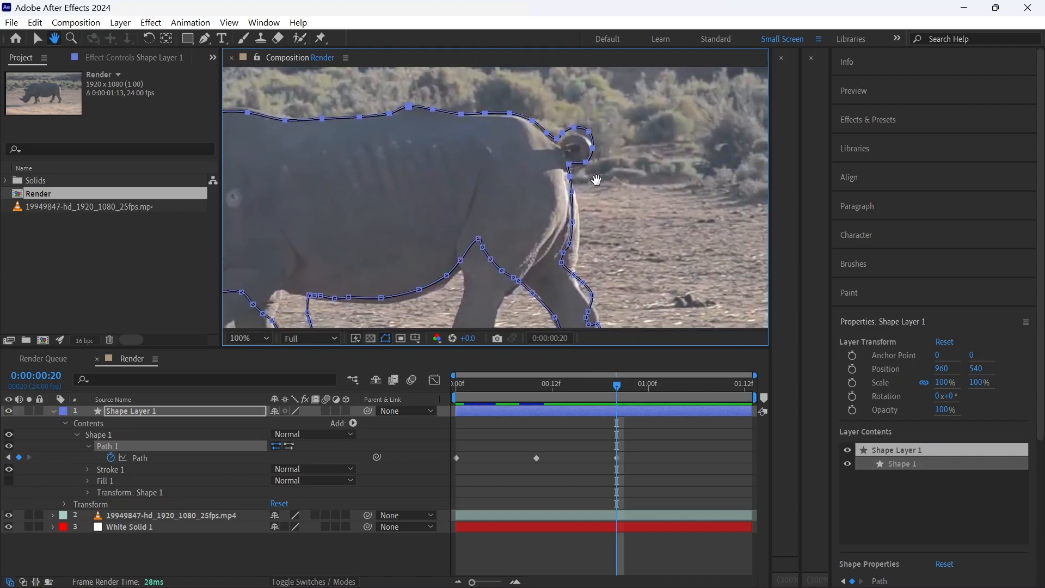
key("v")
left_click(612, 149)
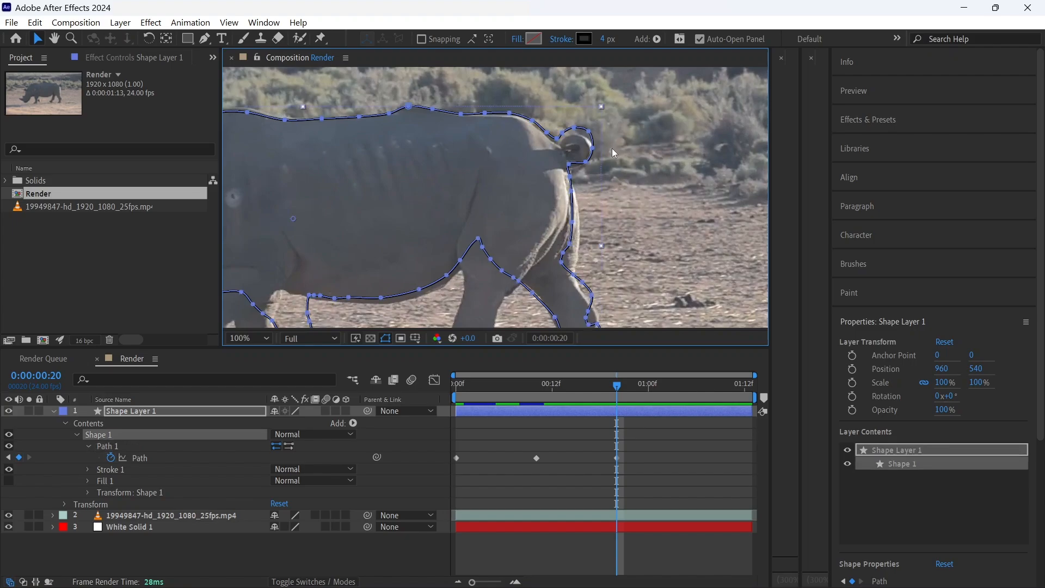
left_click(190, 446)
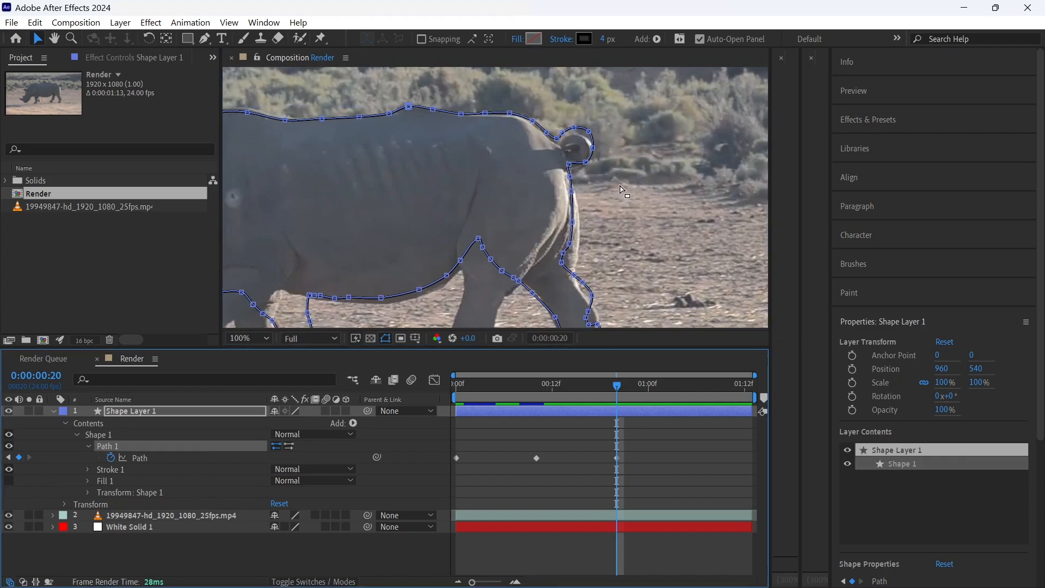
left_click_drag(622, 190, 552, 120)
left_click_drag(585, 169, 588, 173)
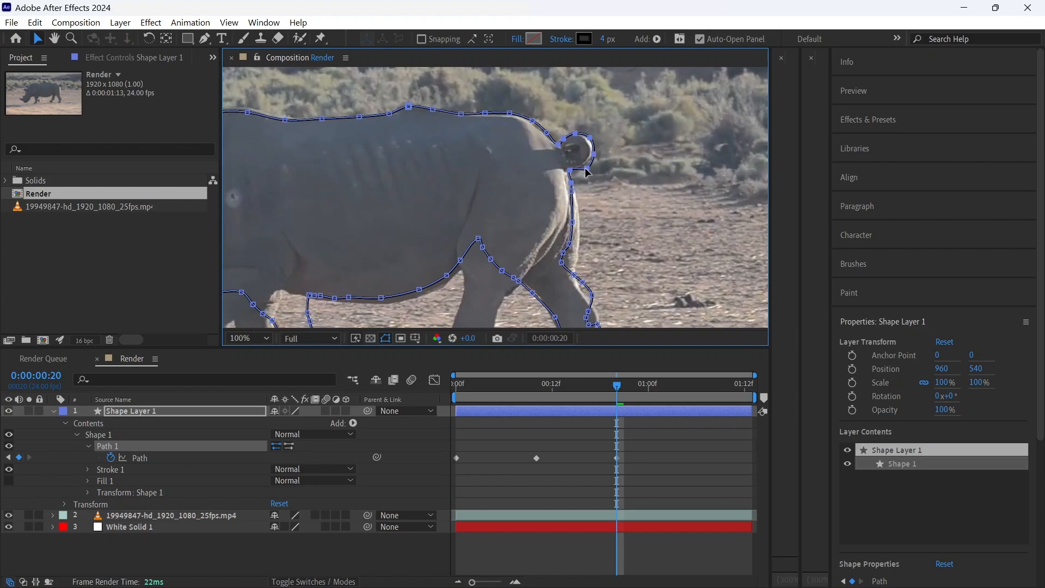
key("h")
left_click_drag(635, 249, 634, 184)
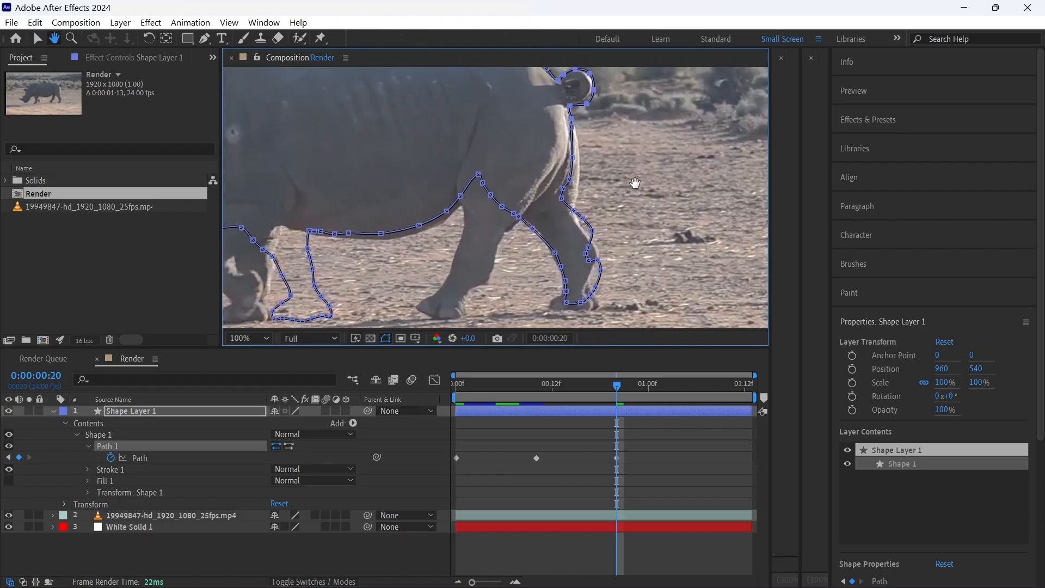
- Select the path points along the rhino's belly and lower them slightly onto the belly contour
key("v")
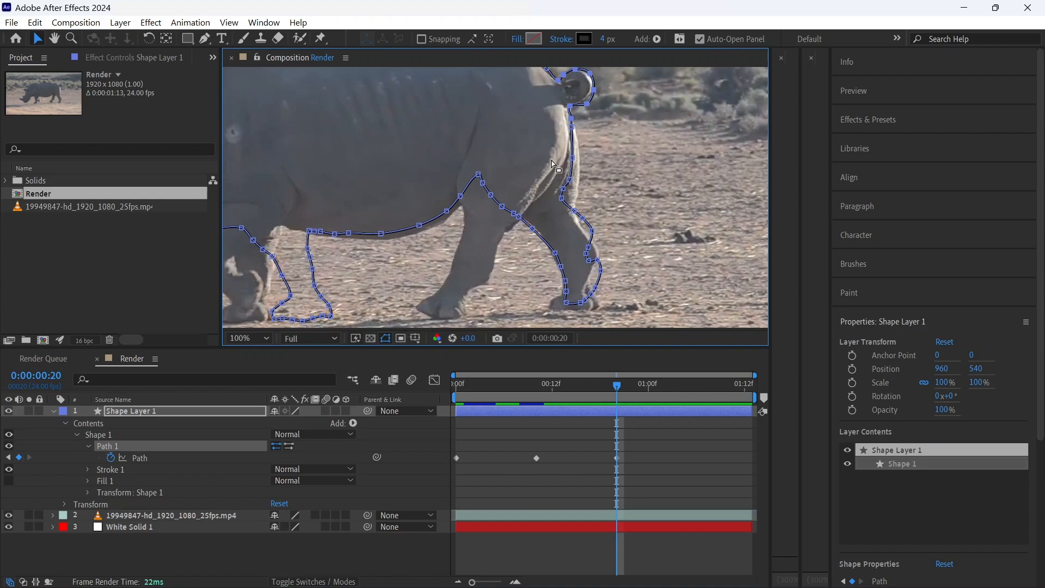
key("space")
left_click_drag(477, 236, 768, 178)
left_click_drag(624, 150, 538, 176)
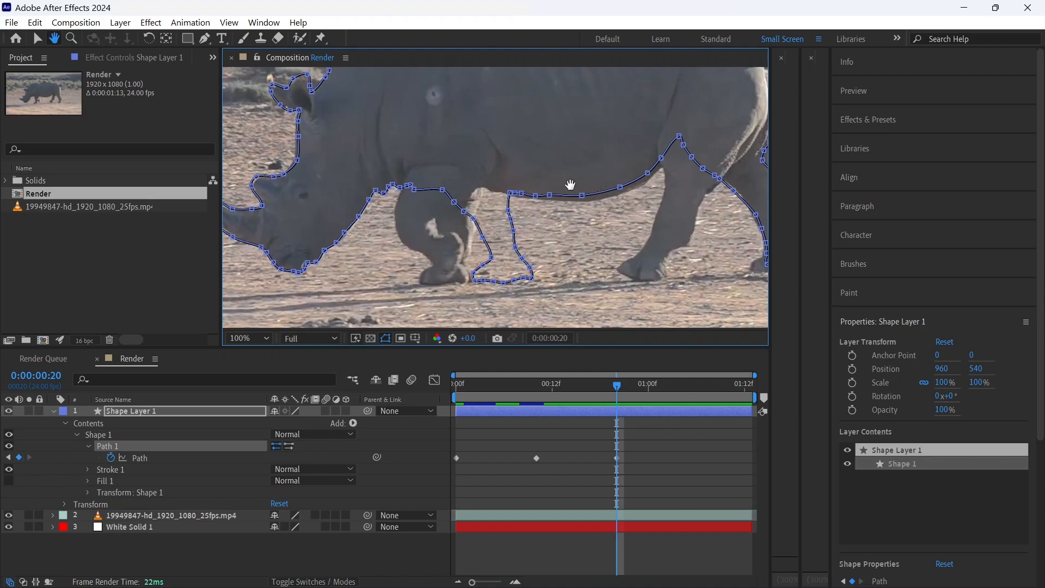
left_click(37, 37)
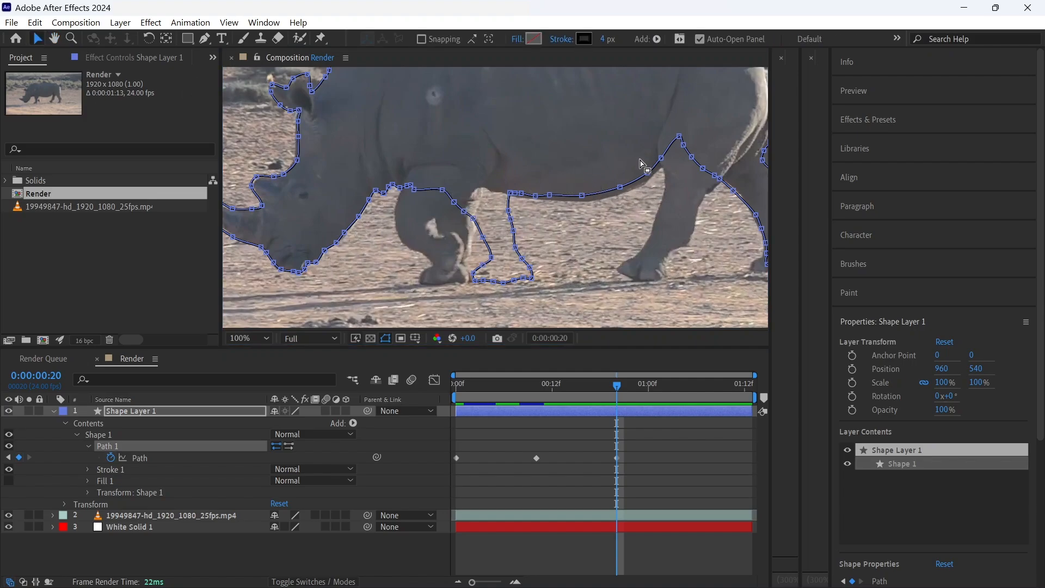
left_click_drag(492, 109, 700, 217)
left_click_drag(621, 189, 620, 194)
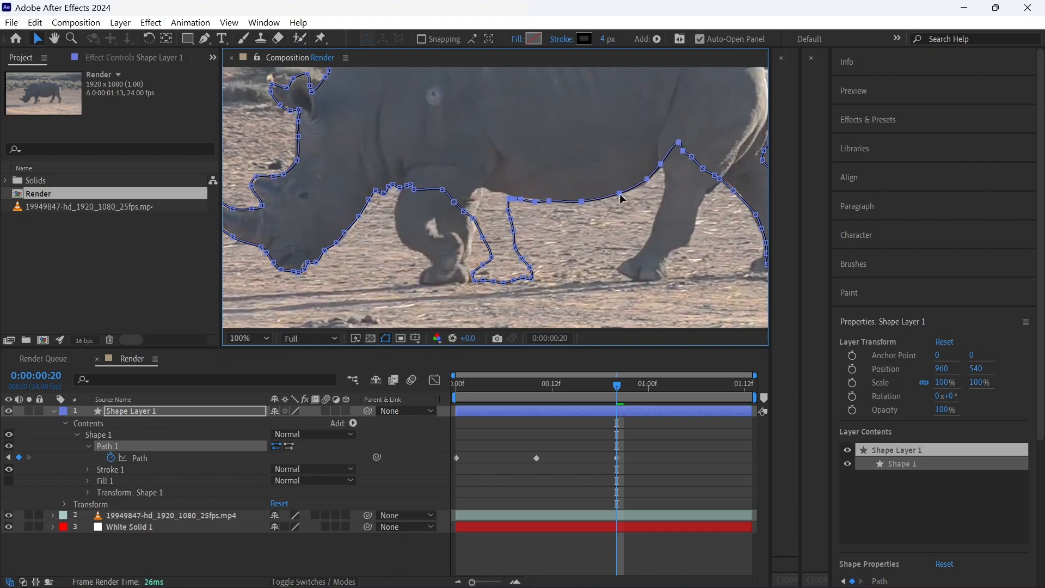
- Move the path points between chest and front leg down along the front edge of the bent front leg, past the knee
key("h")
scroll(560, 237, "up", 4)
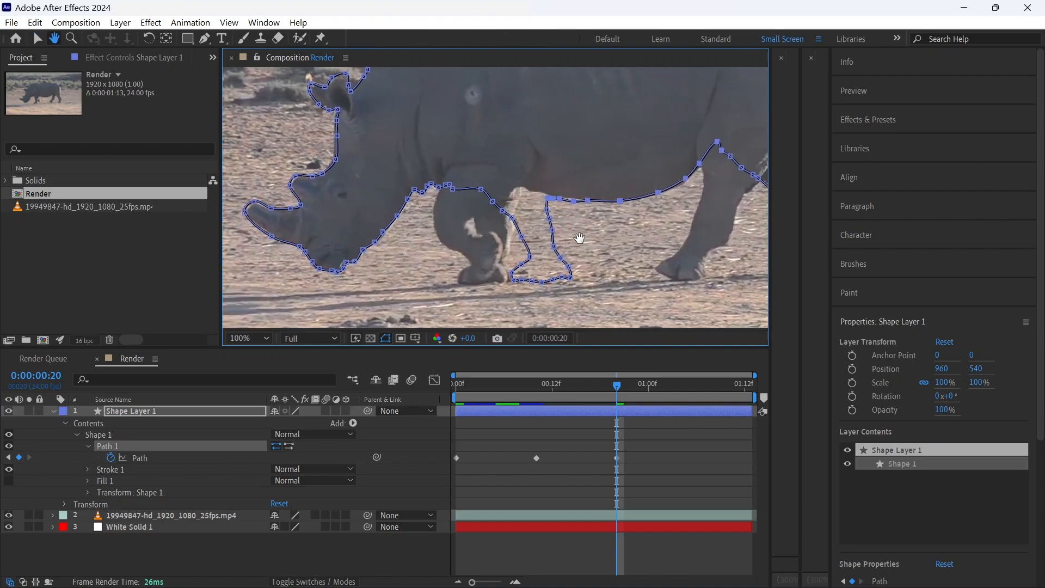
left_click_drag(436, 226, 530, 125)
scroll(530, 131, "down", 1)
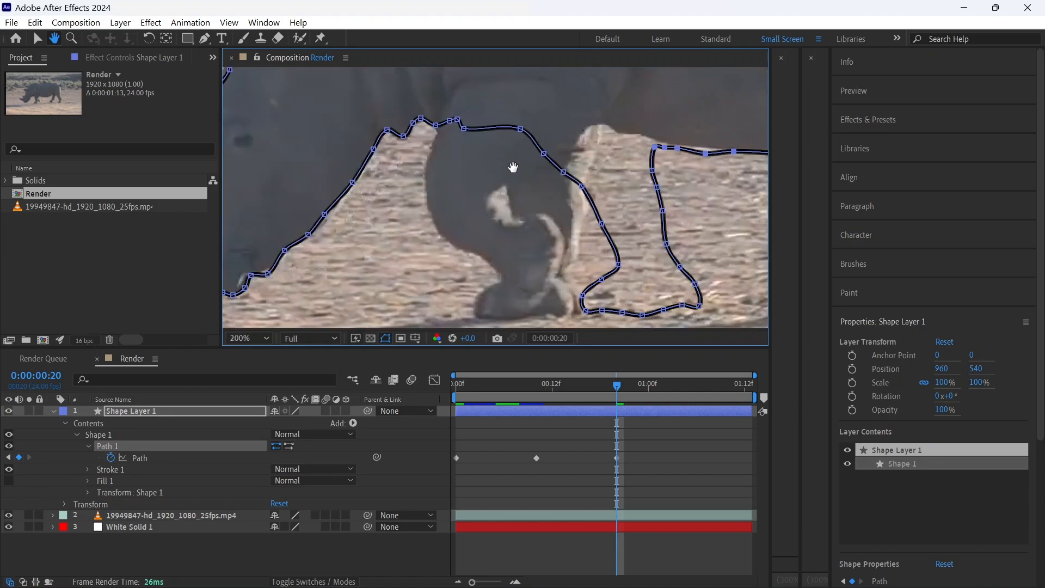
left_click_drag(511, 171, 516, 163)
key("v")
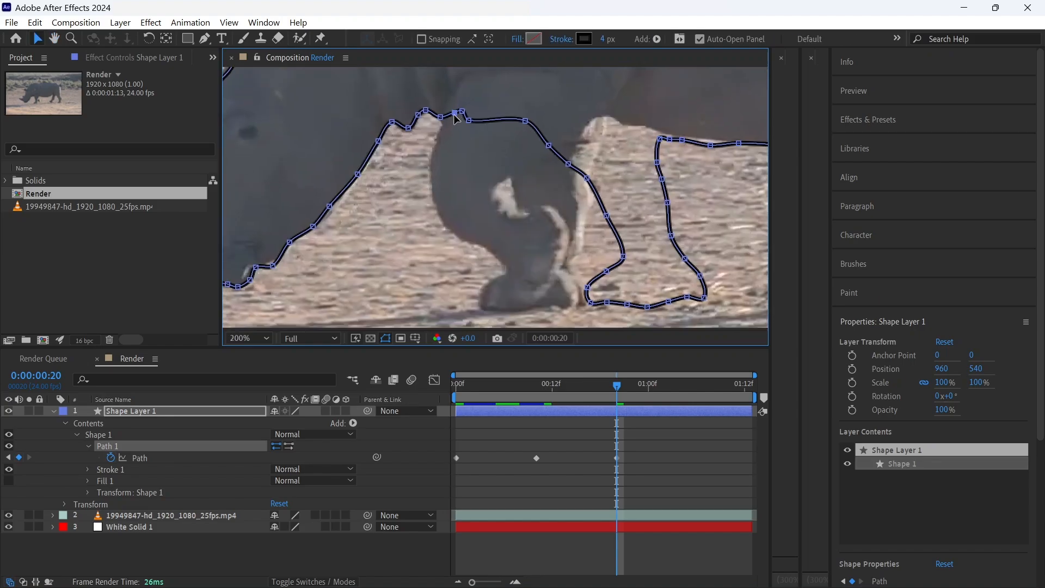
left_click_drag(454, 114, 433, 172)
left_click_drag(470, 122, 441, 212)
left_click_drag(526, 122, 453, 233)
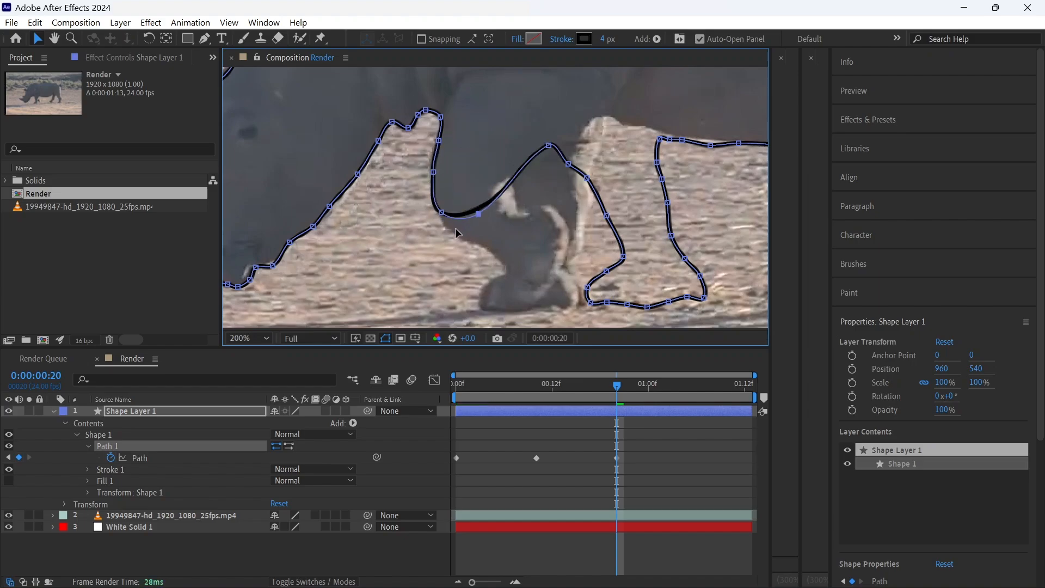
left_click_drag(525, 213, 461, 263)
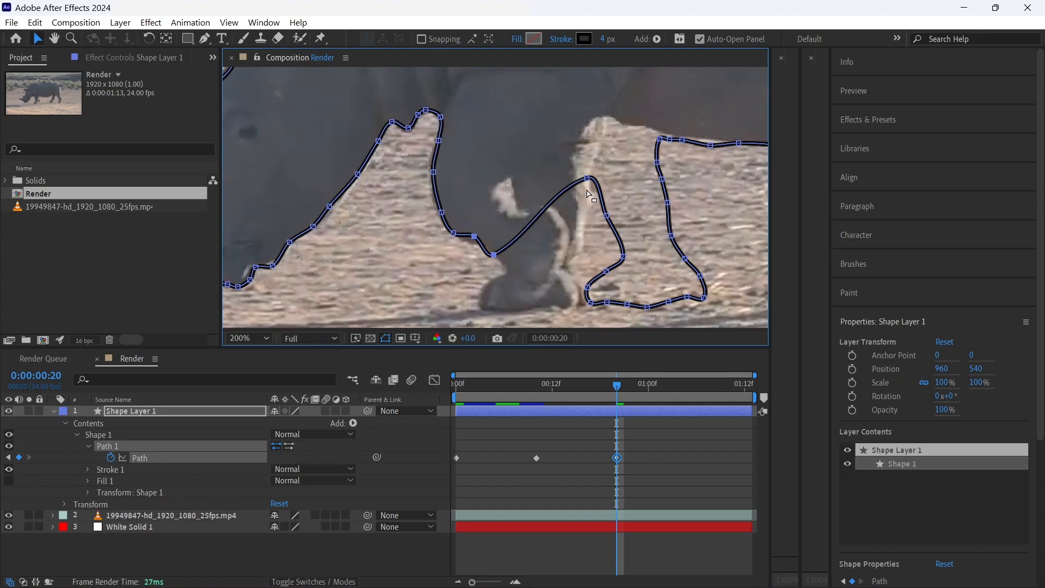
- Bring the following path points down the bent front leg's lower edge to the top of the hoof
left_click(563, 211)
left_click_drag(586, 182, 526, 279)
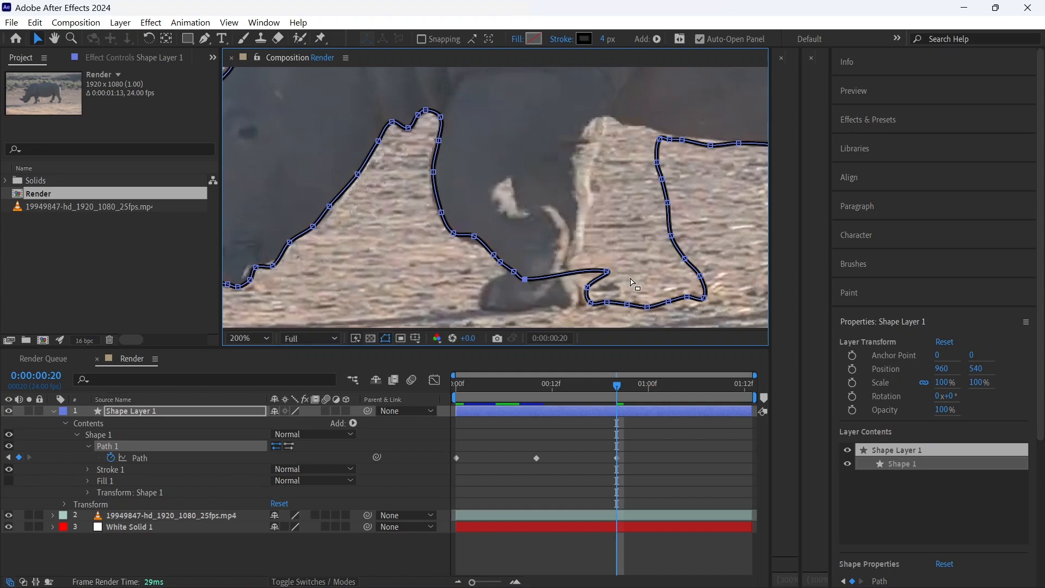
left_click_drag(607, 270, 522, 288)
double_click(535, 290)
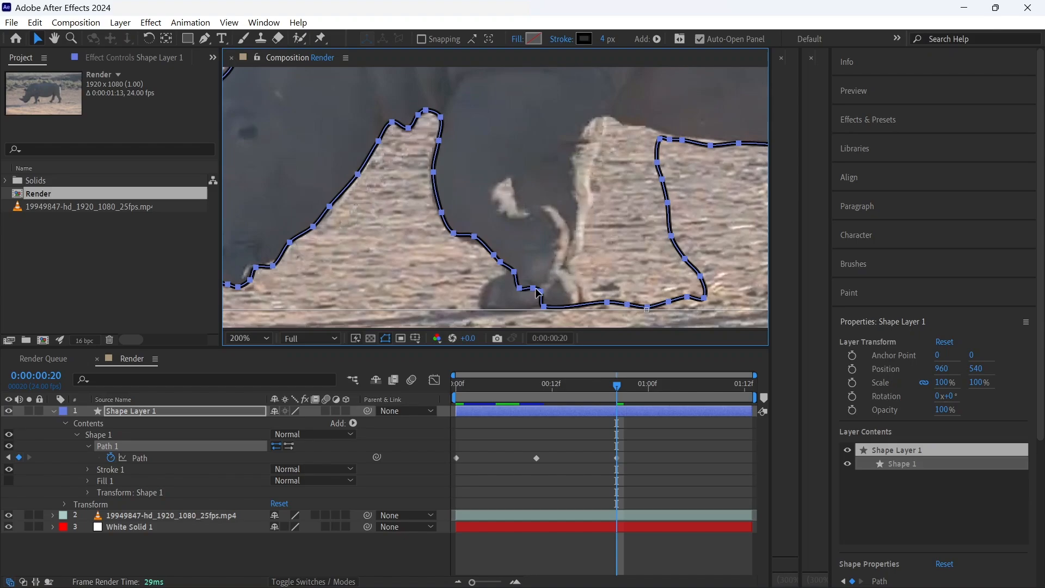
left_click(217, 546)
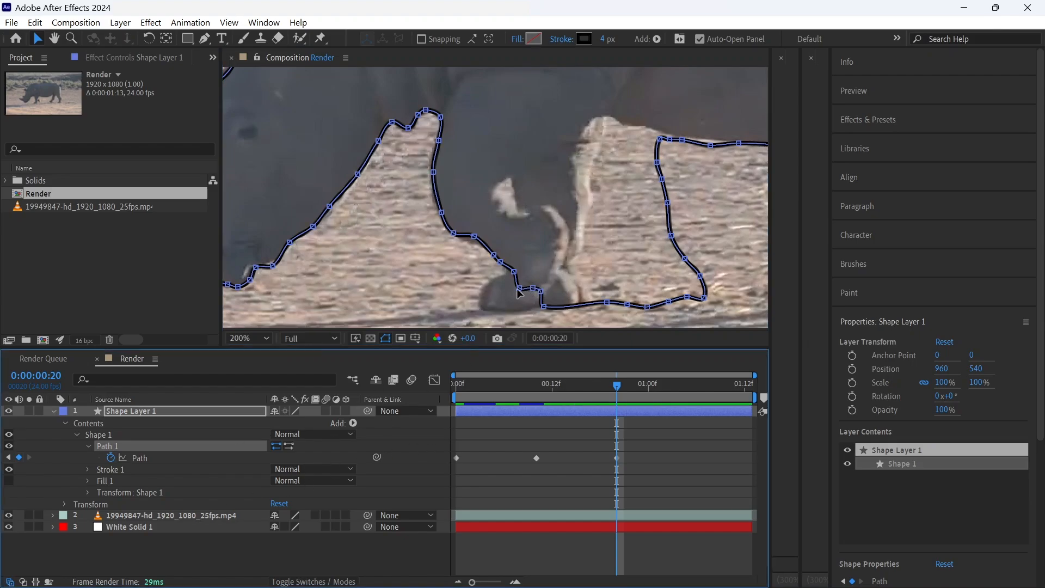
- Place the next path points around the front hoof and up the back edge of the lower leg
left_click_drag(519, 288, 567, 270)
left_click_drag(627, 305, 570, 253)
left_click_drag(648, 307, 574, 234)
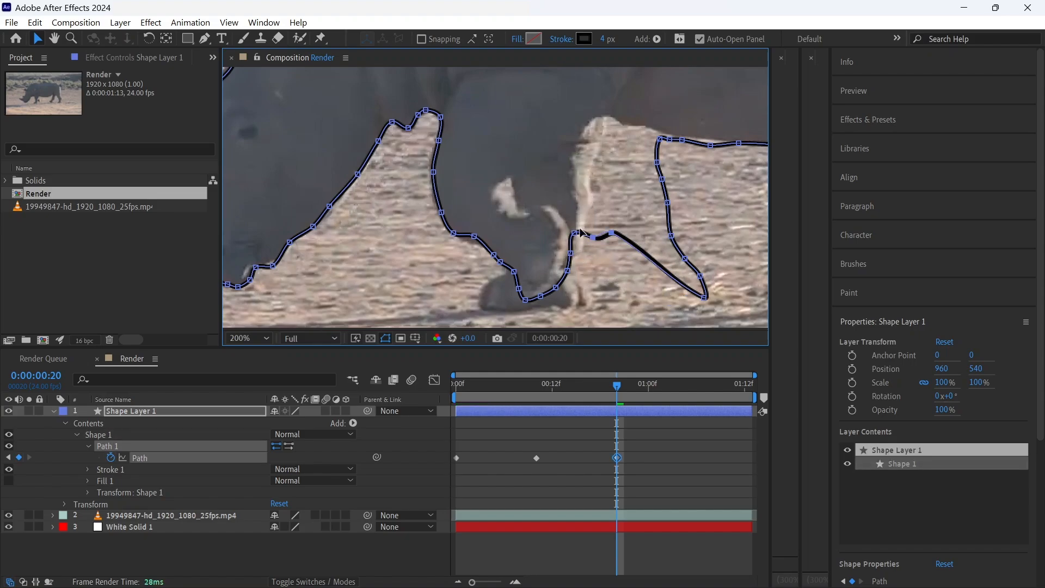
left_click_drag(671, 303, 553, 208)
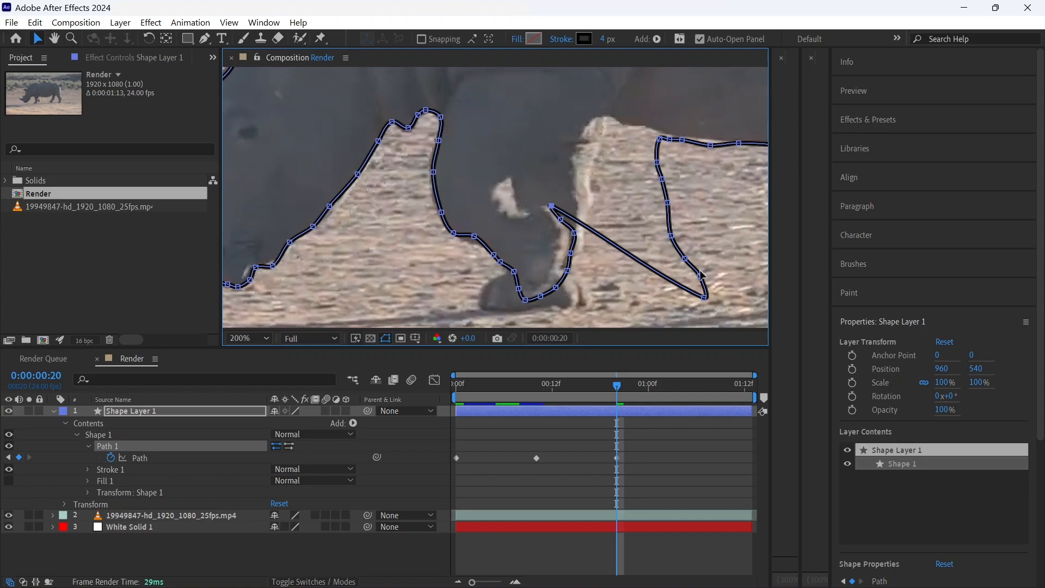
- Shift the leftover front-leg points to outline the small light gap inside the bent front leg
left_click_drag(707, 300, 686, 258)
mouse_move(536, 204)
left_mouse_down()
mouse_move(568, 209)
mouse_move(509, 173)
mouse_move(520, 218)
left_mouse_up()
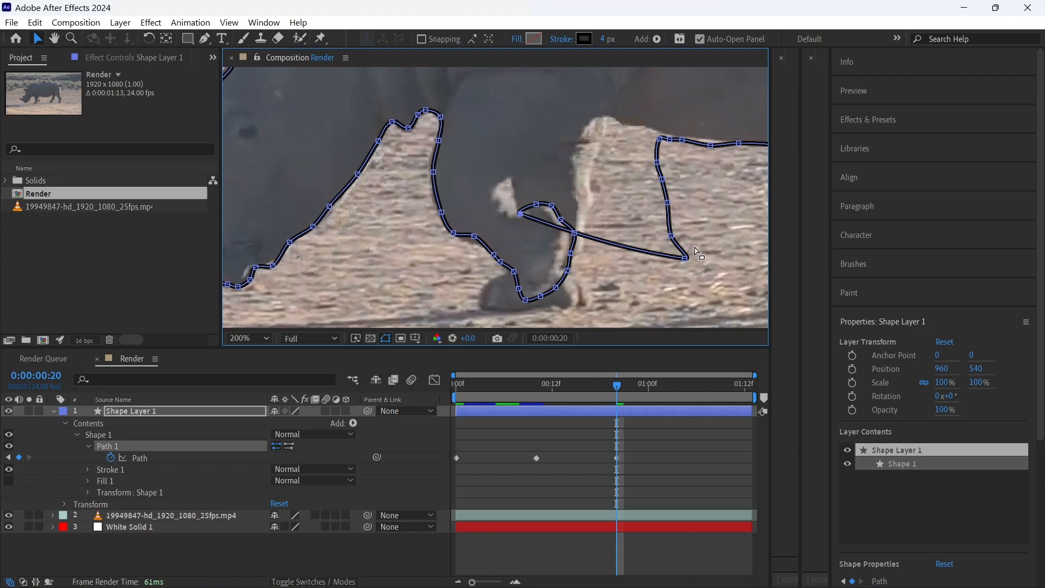
left_click_drag(686, 260, 674, 237)
left_click_drag(520, 214, 503, 206)
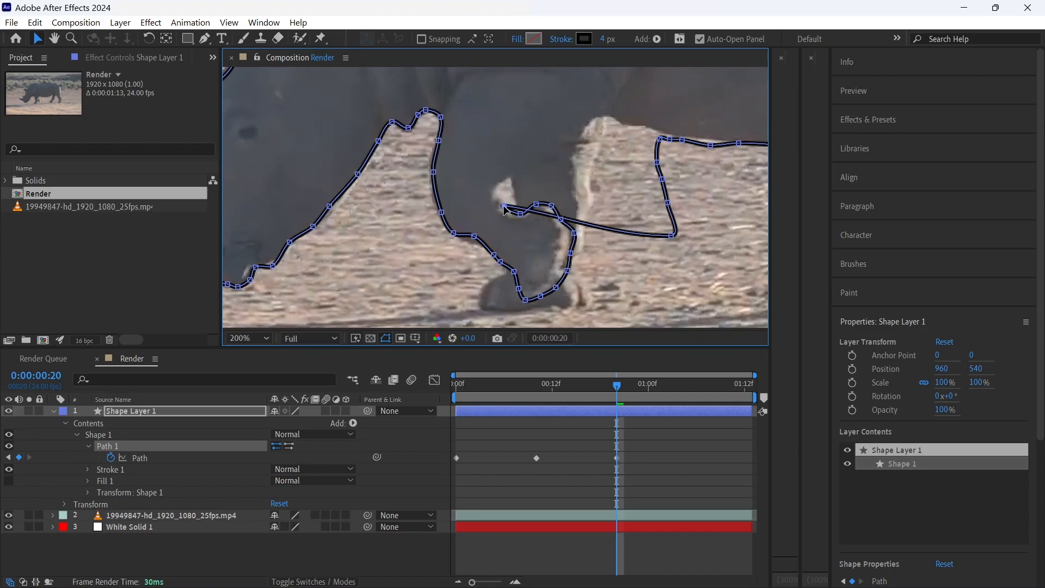
left_click_drag(674, 237, 669, 202)
left_click_drag(503, 205, 498, 191)
- Move the remaining front-leg points up the leg's rear edge to the corner where it meets the belly
left_click_drag(669, 204, 579, 141)
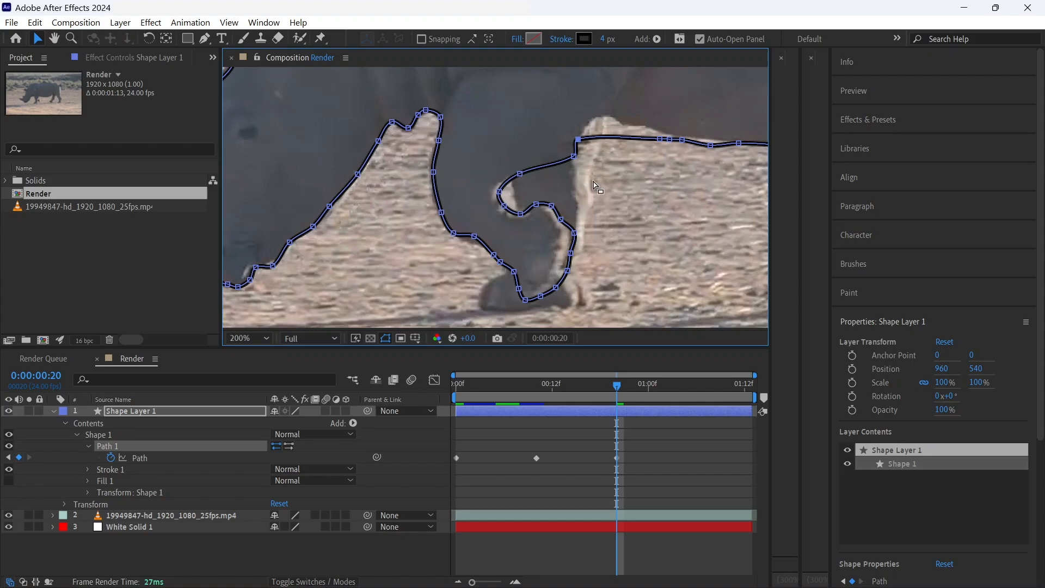
left_click_drag(653, 169, 631, 193)
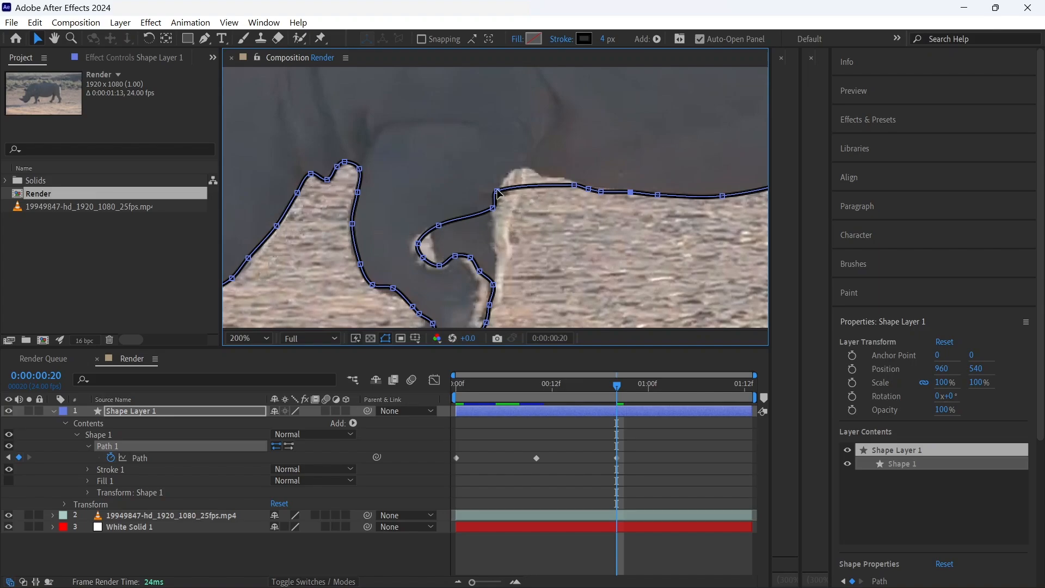
left_click_drag(497, 192, 518, 178)
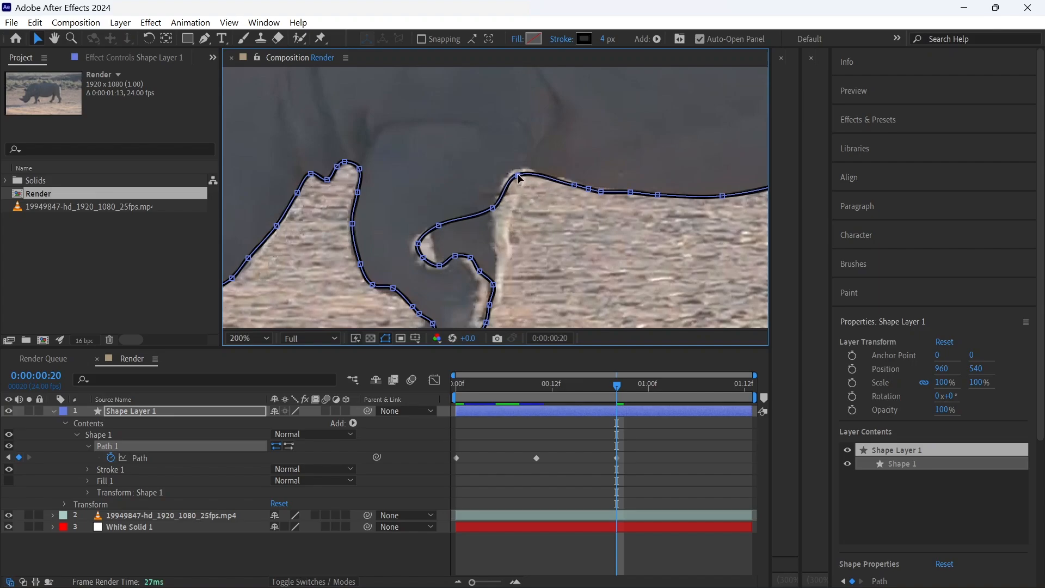
- Move the path points at the groin down along the front edge of the forward hind leg
key("h")
left_click_drag(578, 231, 455, 163)
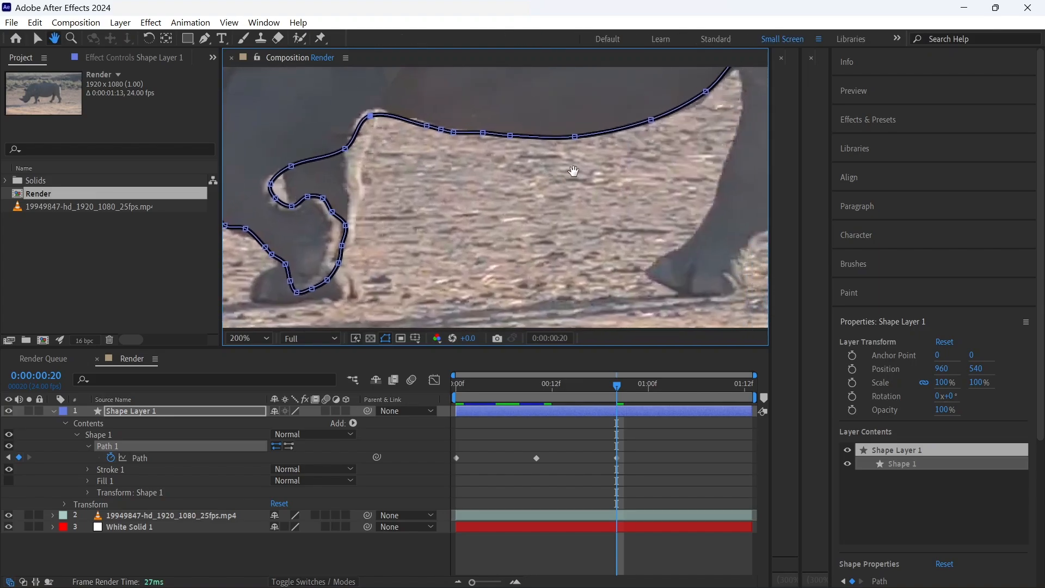
left_click_drag(576, 173, 333, 242)
left_click_drag(546, 191, 576, 173)
key("v")
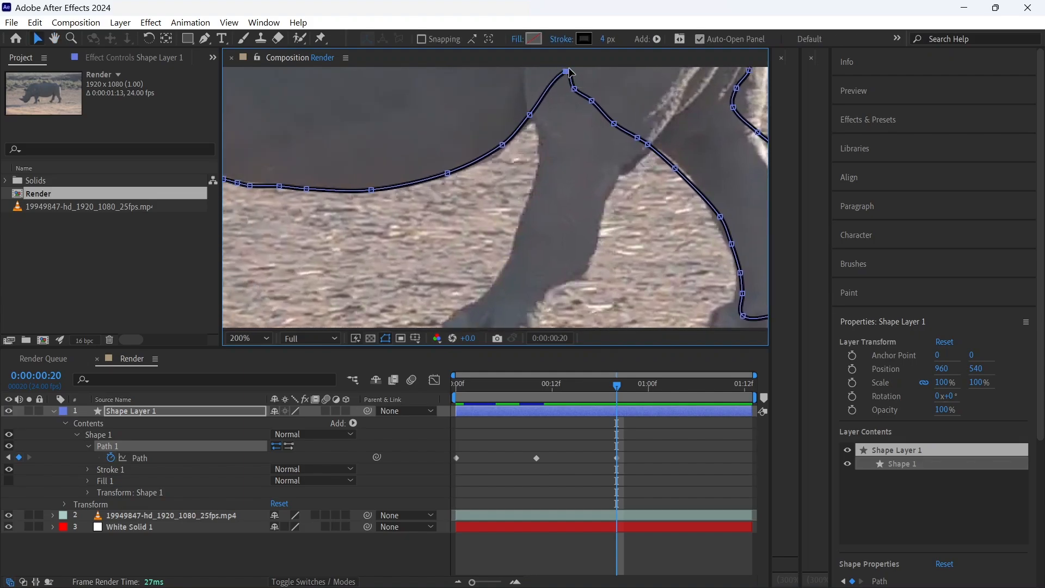
left_click_drag(569, 72, 540, 137)
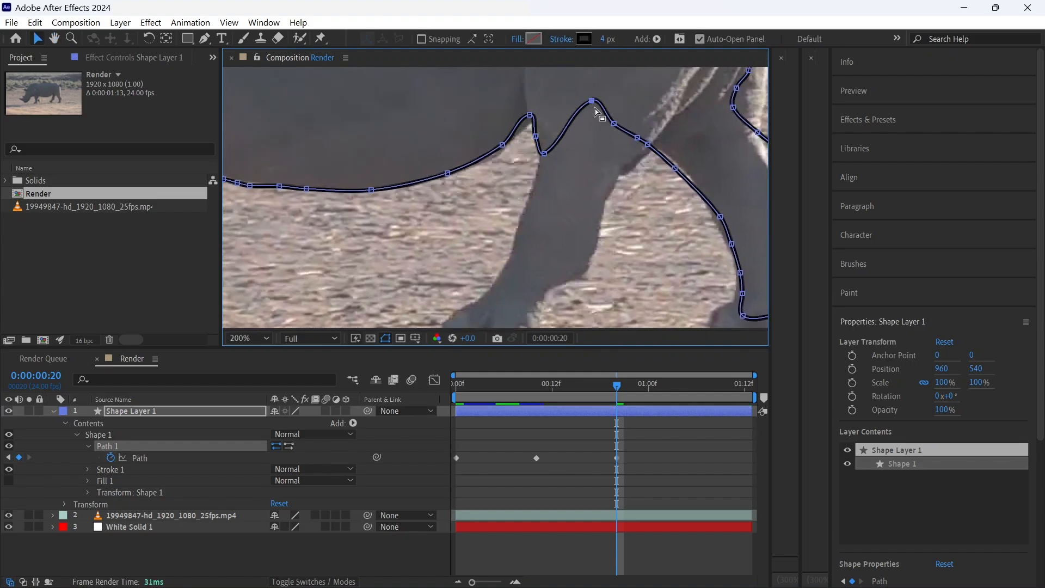
left_click_drag(592, 102, 536, 183)
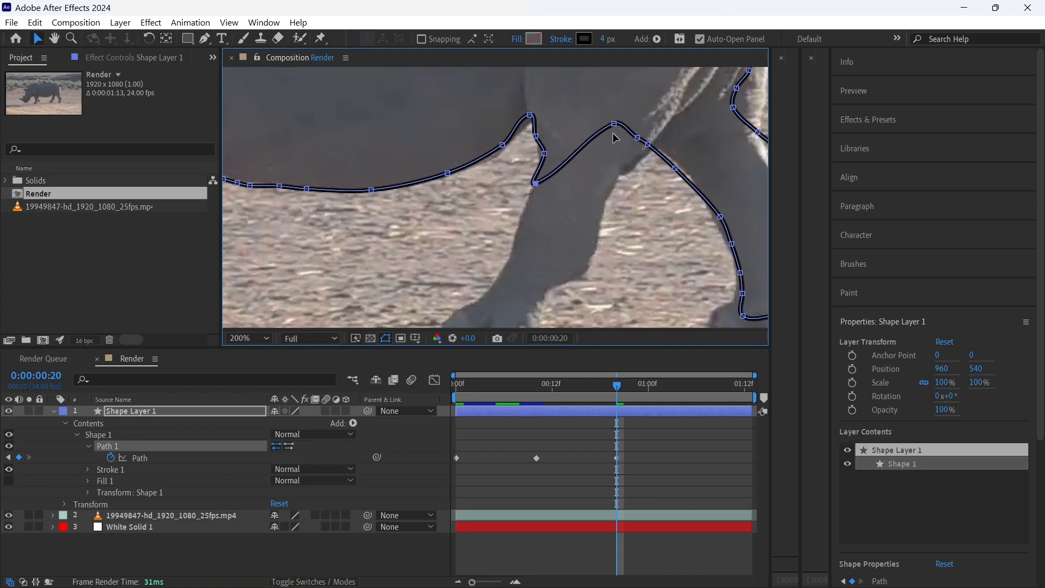
left_click_drag(613, 124, 516, 222)
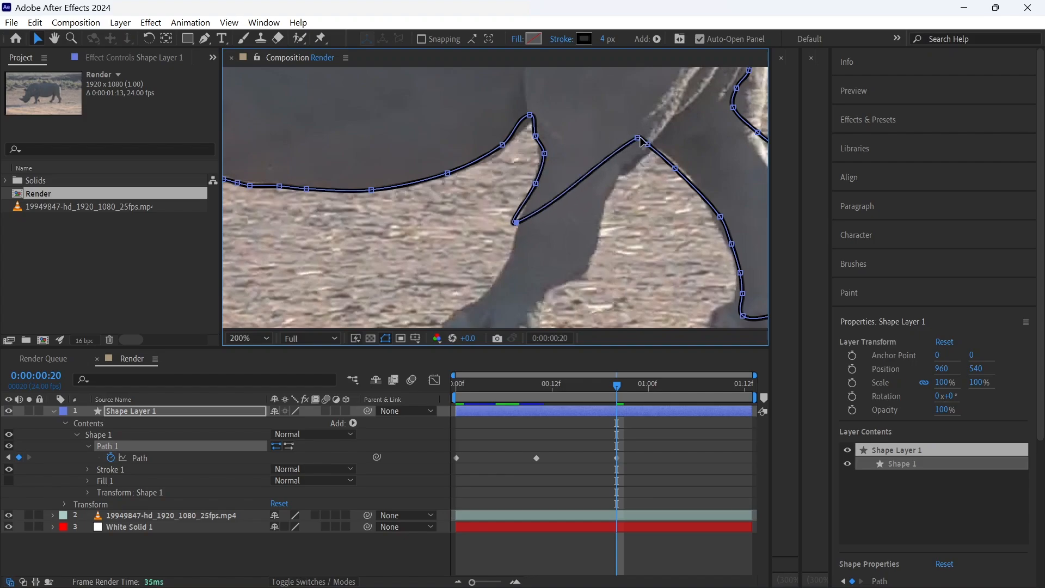
left_click_drag(641, 141, 565, 204)
- Continue the path points down the forward hind leg's lower front edge toward its hoof
left_click_drag(703, 98, 681, 146)
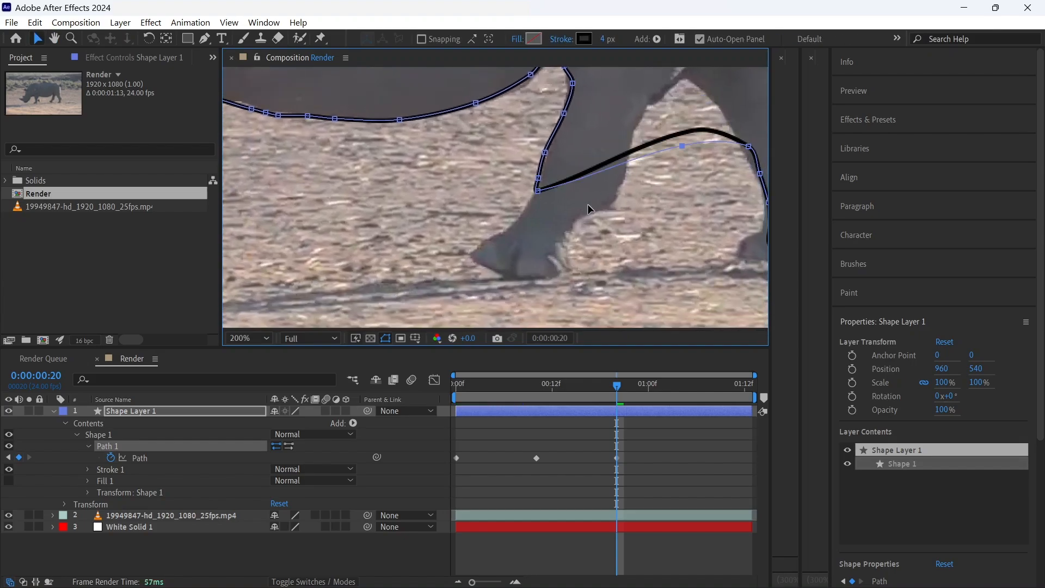
mouse_move(537, 191)
left_mouse_down()
mouse_move(530, 220)
mouse_move(518, 216)
left_mouse_up()
mouse_move(751, 153)
left_mouse_down()
mouse_move(680, 111)
mouse_move(475, 206)
mouse_move(430, 195)
left_mouse_up()
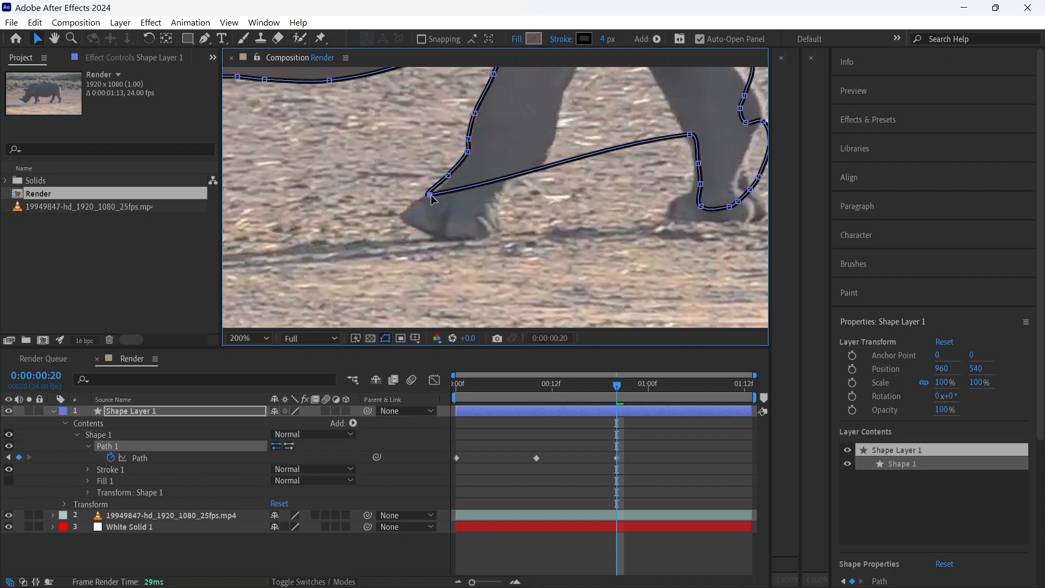
- Select the path points around the rearmost hind hoof and shift them together onto the forward hind hoof
left_click_drag(764, 205, 524, 133)
left_click_drag(545, 228, 305, 253)
key("space")
left_click_drag(499, 280, 719, 277)
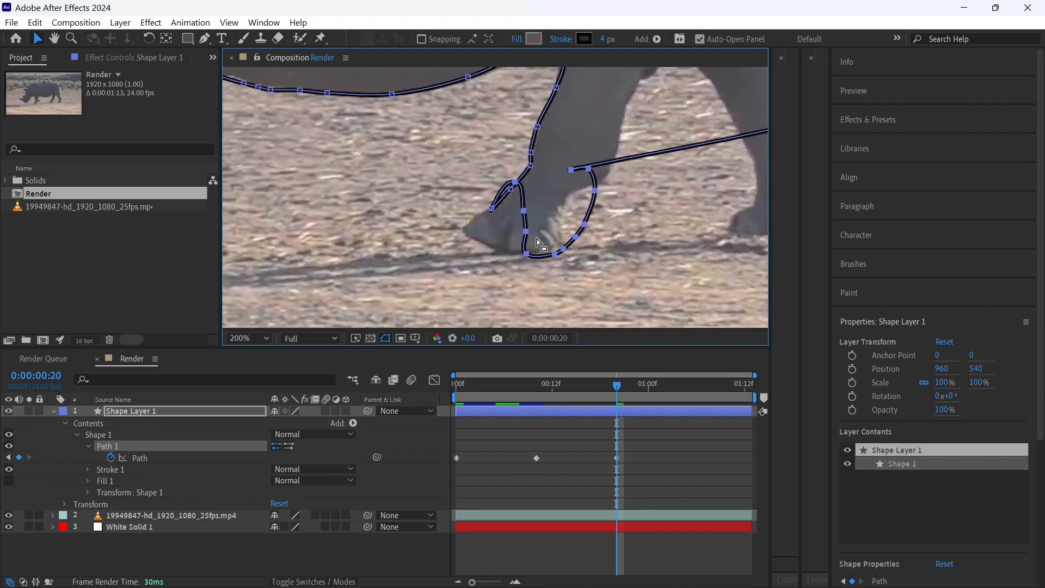
- Adjust individual path points along the ankle and front slope of the forward hind hoof
left_click(517, 221)
left_click(513, 195)
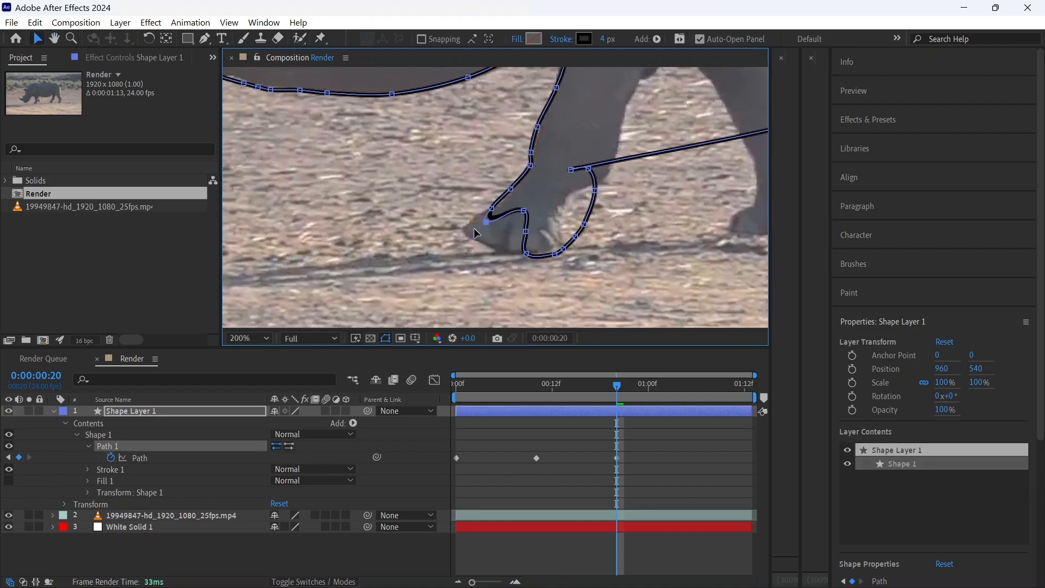
left_click_drag(486, 222, 460, 229)
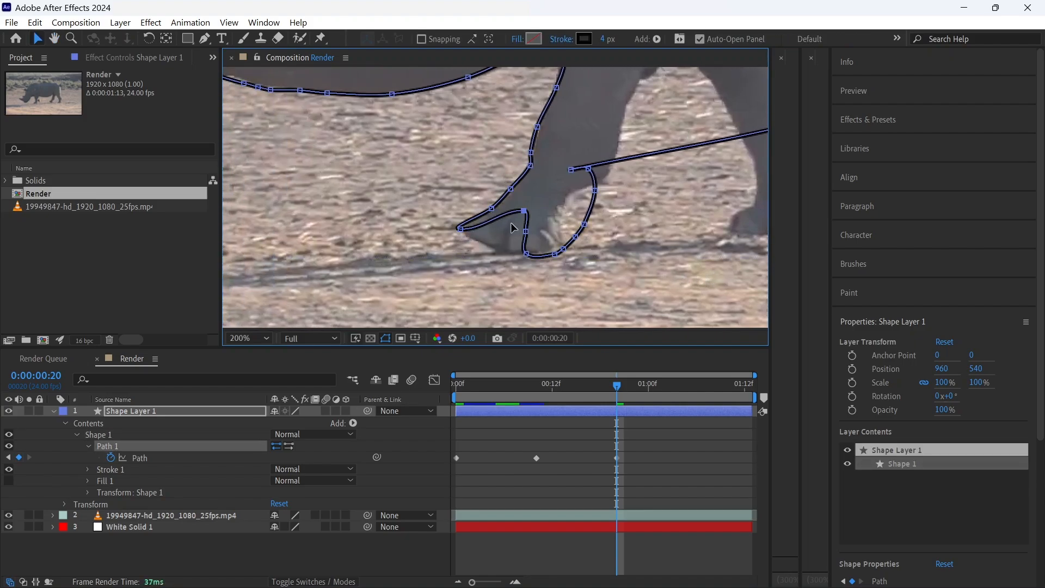
left_click_drag(524, 210, 478, 244)
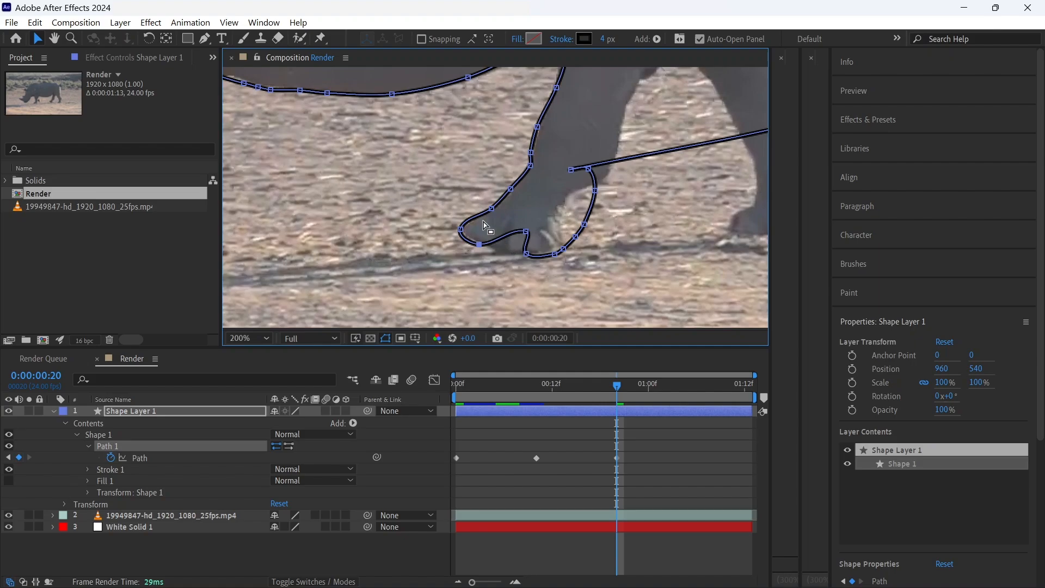
mouse_move(510, 189)
left_mouse_down()
mouse_move(520, 181)
mouse_move(499, 203)
mouse_move(505, 197)
left_mouse_up()
left_click_drag(461, 230, 501, 210)
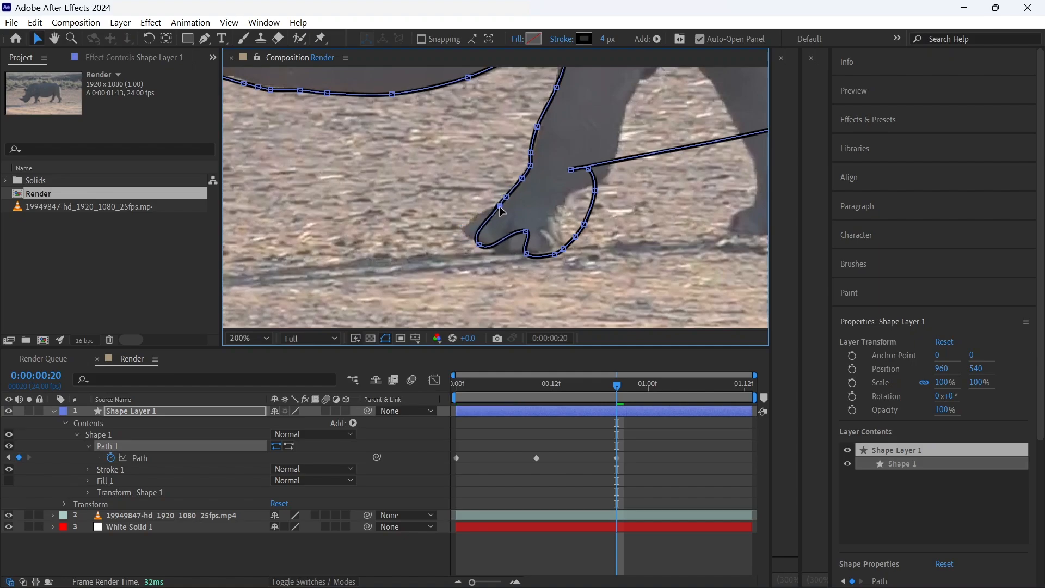
- Place the path points around the toe and along the sole of the forward hind hoof
left_click_drag(479, 244, 483, 207)
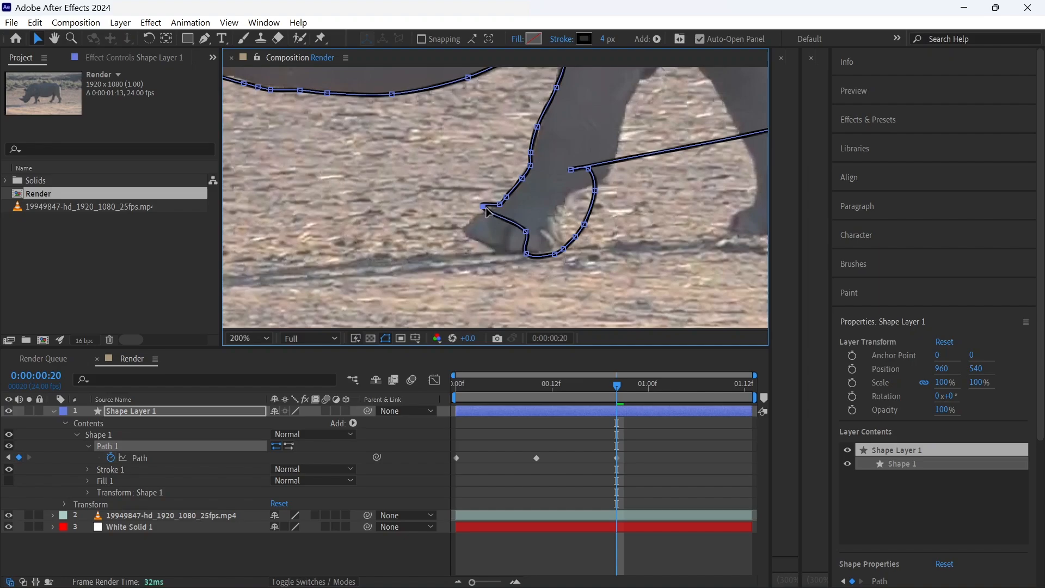
left_click_drag(526, 232, 464, 234)
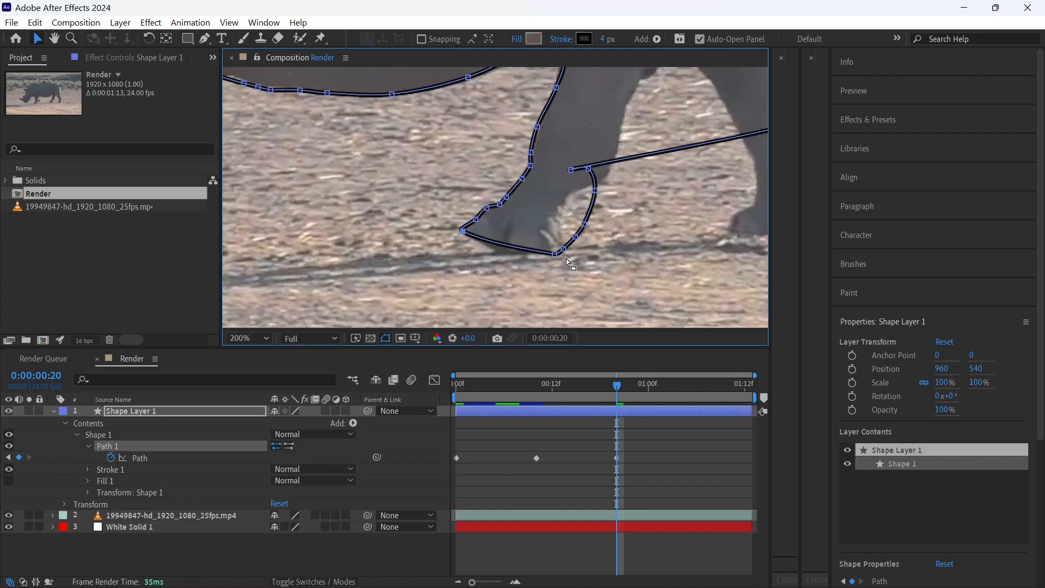
left_click_drag(555, 255, 483, 244)
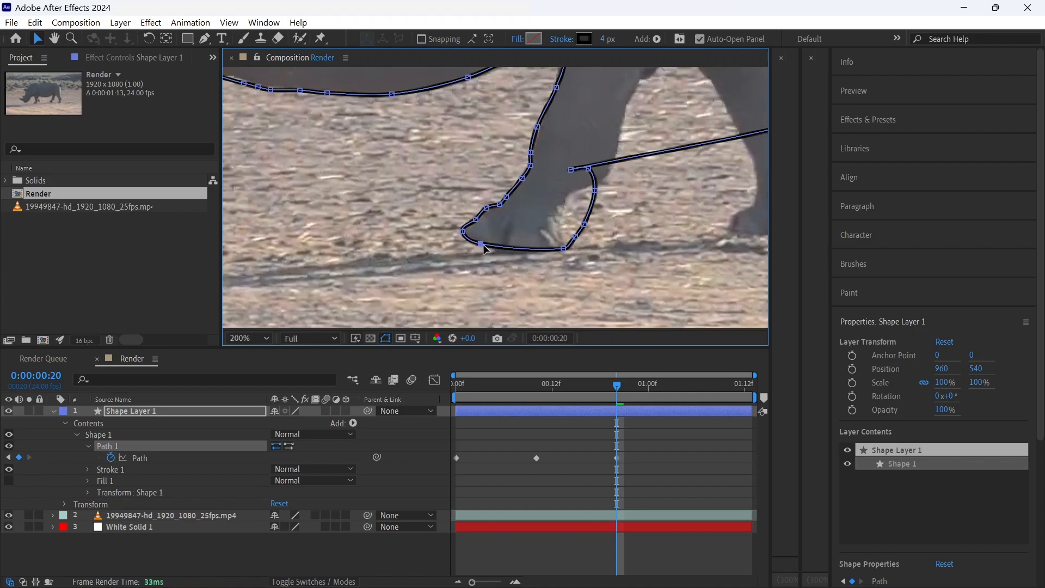
left_click_drag(563, 249, 525, 251)
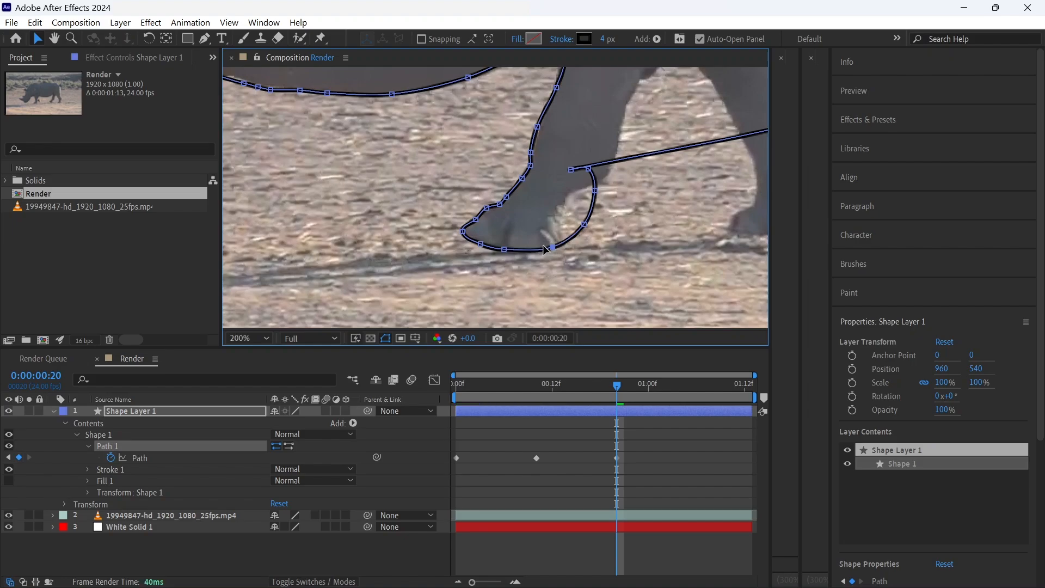
left_click_drag(584, 224, 549, 250)
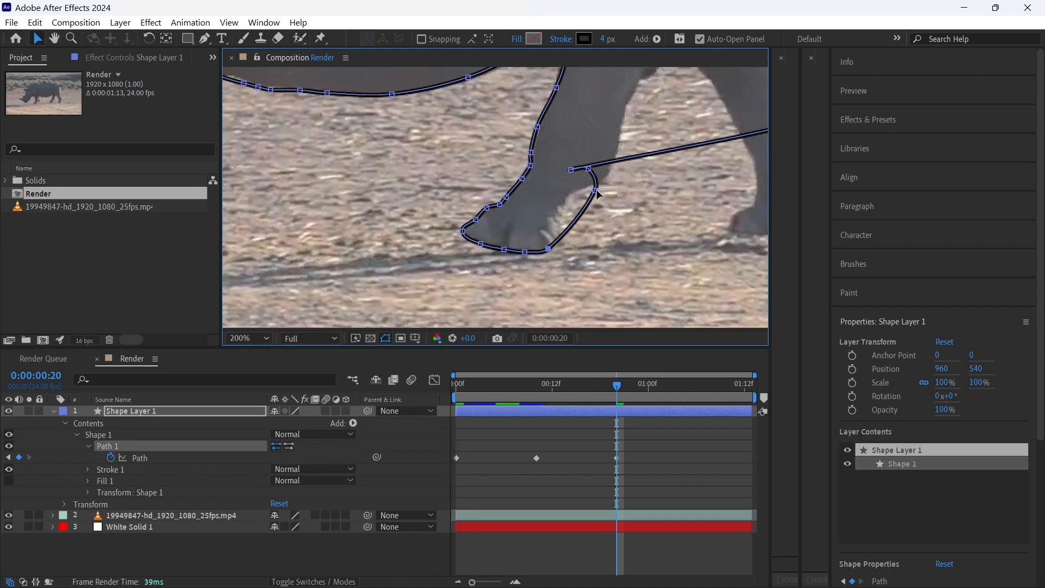
- Move the path points up the heel and back edge of the forward hind leg
left_click_drag(594, 190, 565, 237)
left_click_drag(588, 170, 561, 226)
left_click_drag(573, 171, 282, 287)
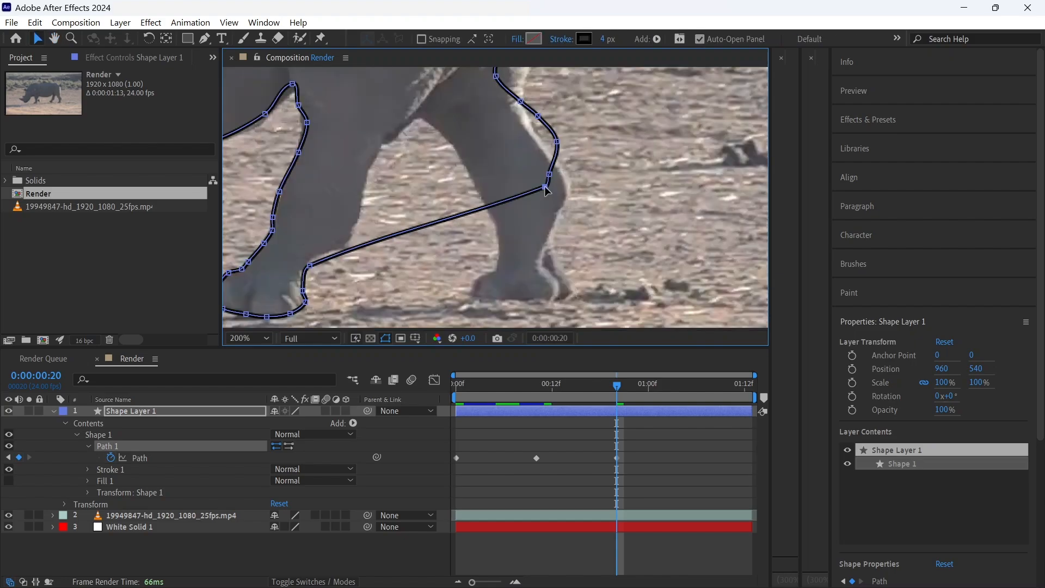
left_click_drag(546, 190, 349, 238)
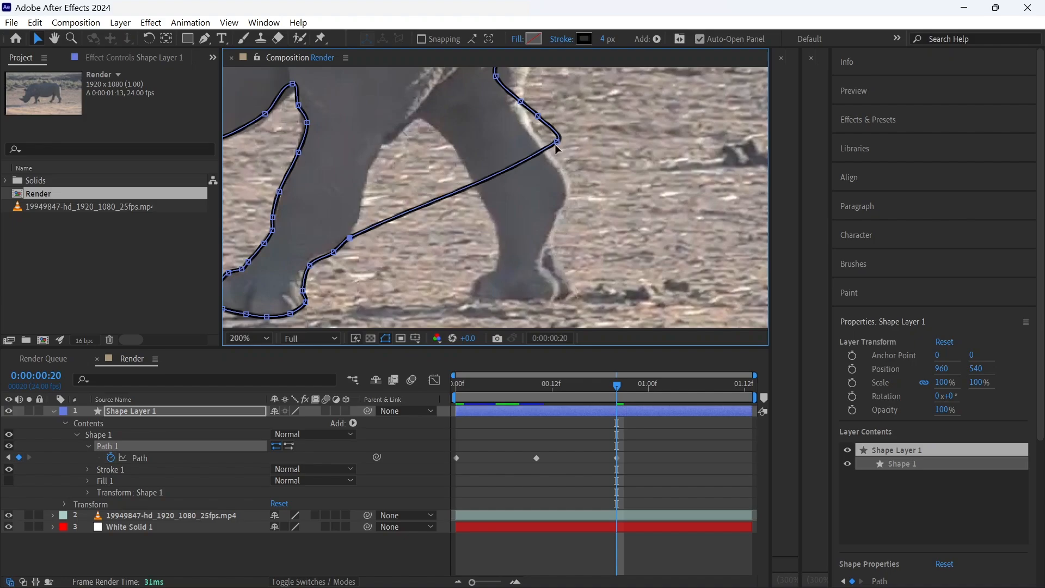
left_click_drag(557, 142, 387, 144)
- Refit the path points from the forward hind leg's upper back edge along the inner thigh to the rump below the tail
left_click_drag(449, 124, 503, 217)
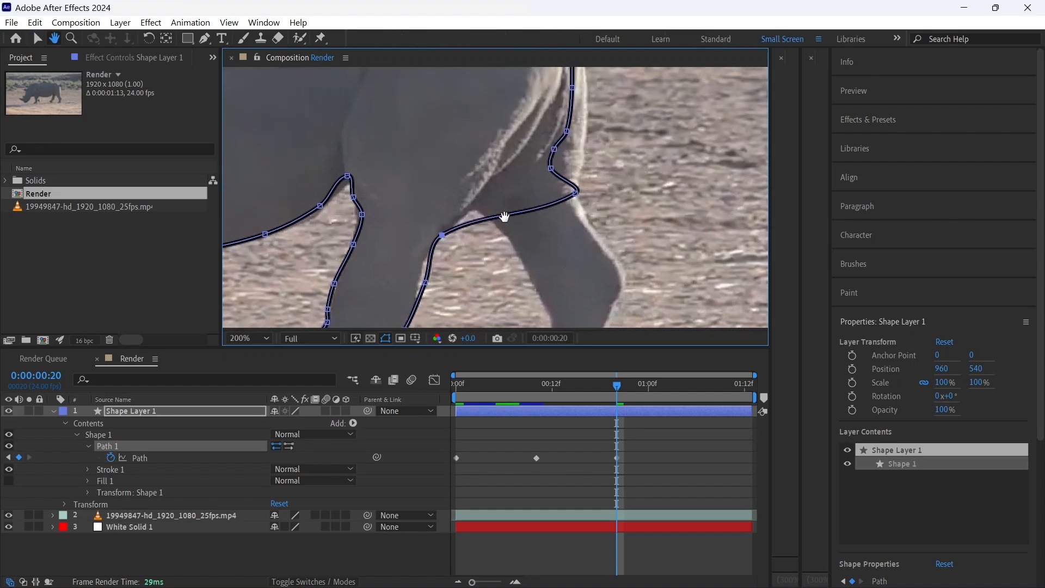
left_click_drag(575, 193, 488, 193)
left_click_drag(551, 169, 519, 161)
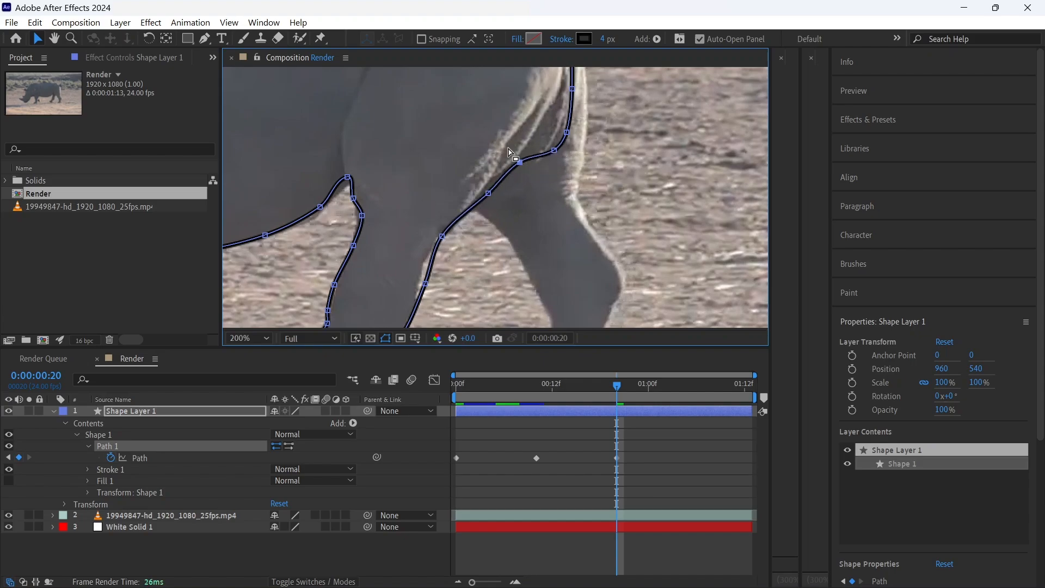
left_click_drag(553, 150, 540, 136)
left_click_drag(602, 120, 570, 214)
key("v")
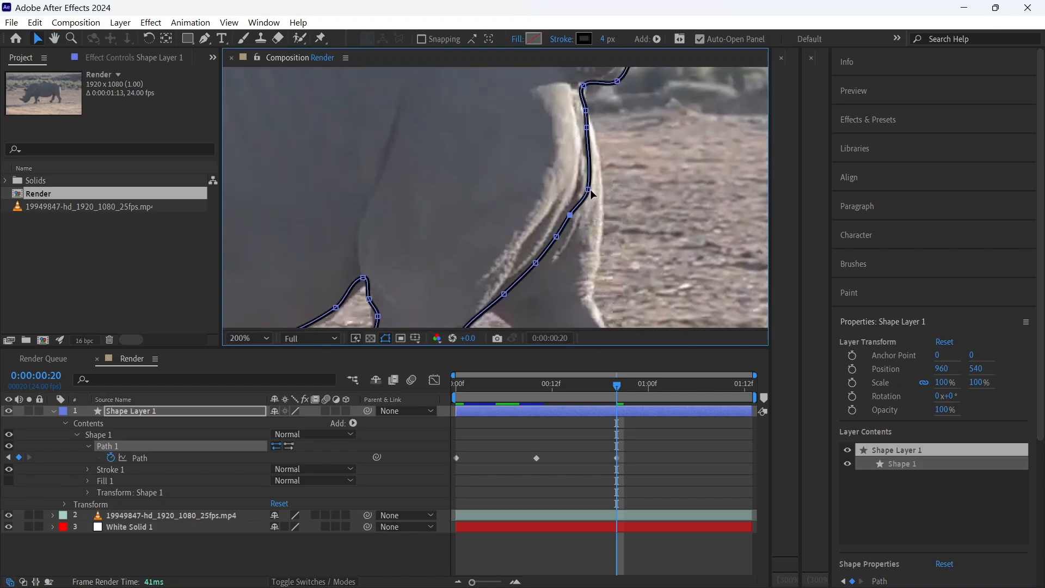
- Inspect the refitted outline around the tail, back, head, belly and legs at frame 20
key("h")
left_click_drag(610, 152, 650, 288)
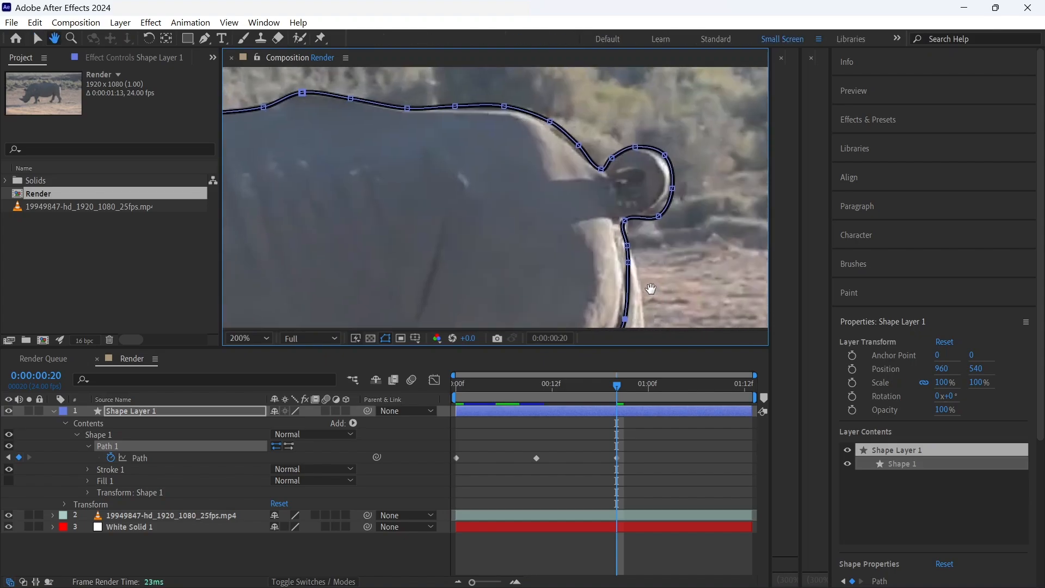
key("v")
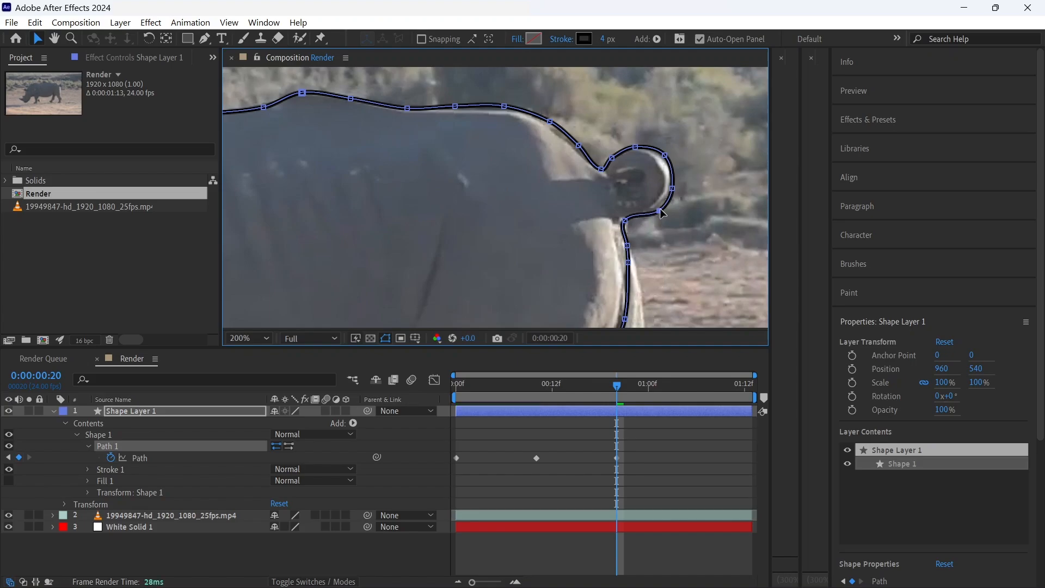
key("h")
left_click_drag(280, 218, 497, 201)
key("v")
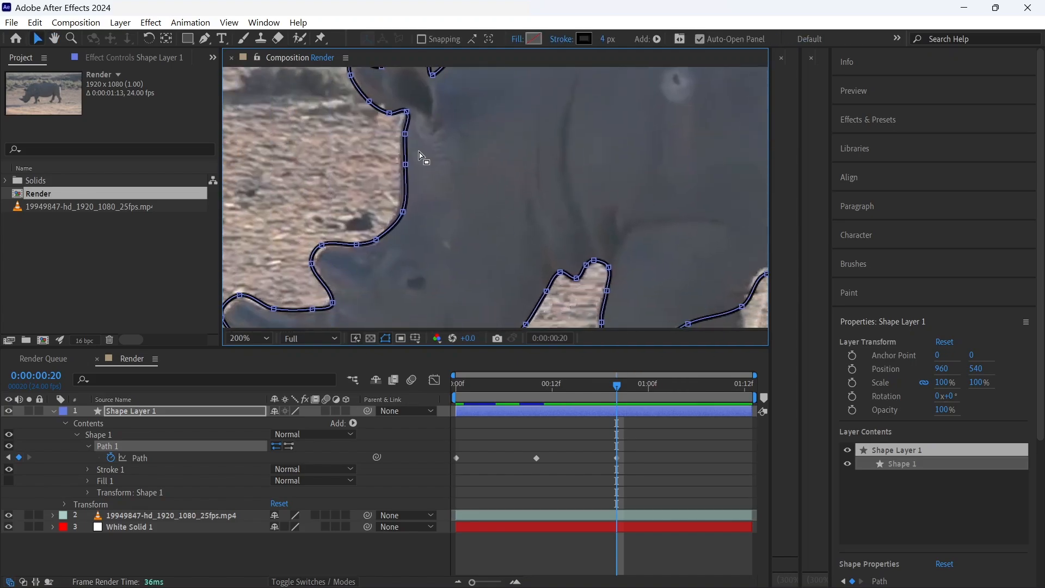
key("h")
left_click_drag(439, 149, 439, 230)
key("v")
key("h")
left_click_drag(553, 233, 585, 87)
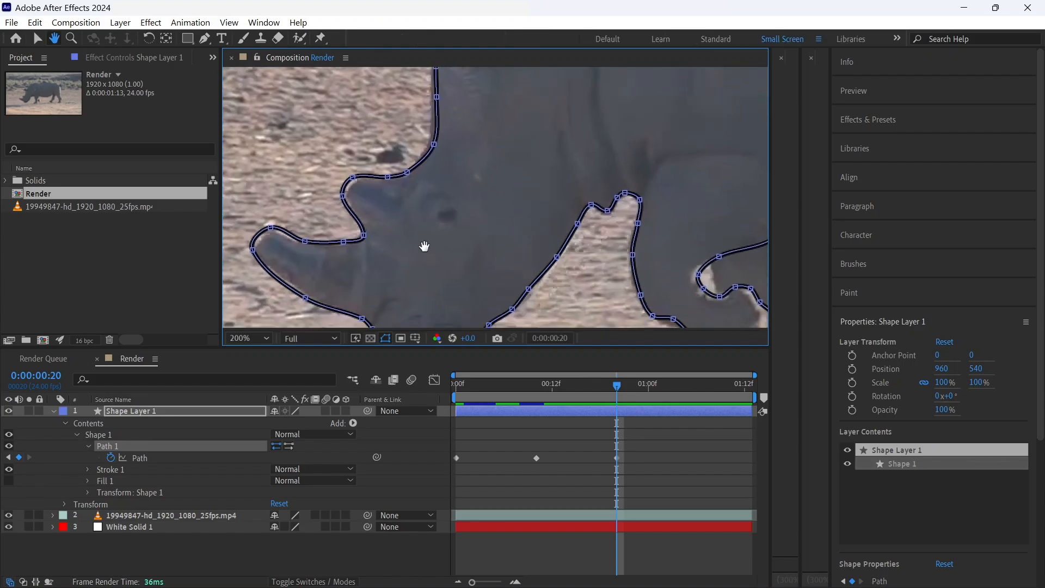
mouse_move(528, 225)
left_mouse_down()
mouse_move(464, 126)
mouse_move(353, 131)
left_mouse_up()
left_click_drag(484, 181, 354, 220)
left_click_drag(506, 192, 370, 213)
left_click_drag(568, 206, 377, 177)
key("v")
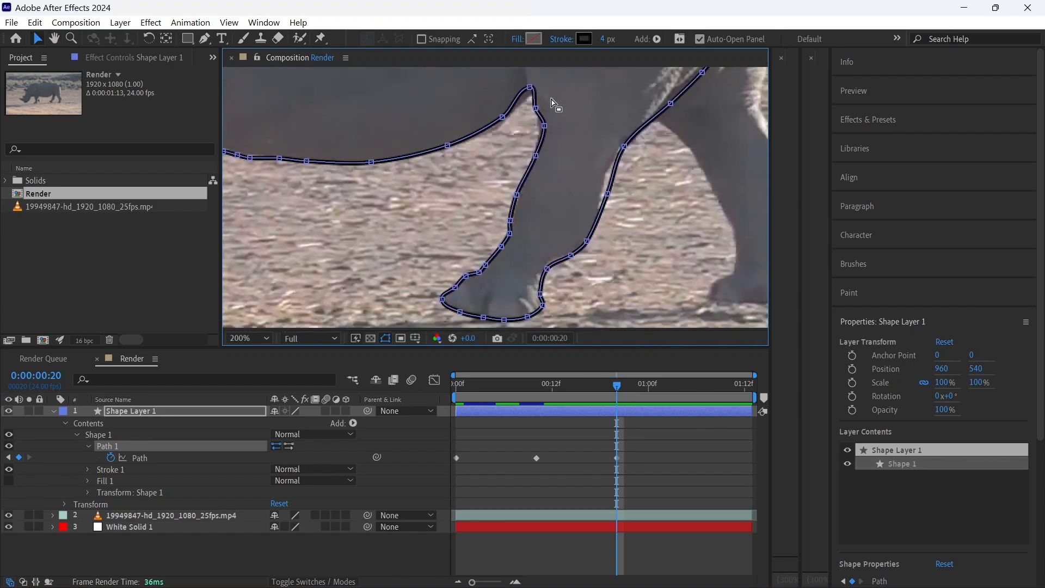
- Lower the groin path point slightly in front of the forward hind leg and make it a sharp corner
left_click_drag(530, 86, 530, 92)
left_click(530, 92, "ctrl+alt")
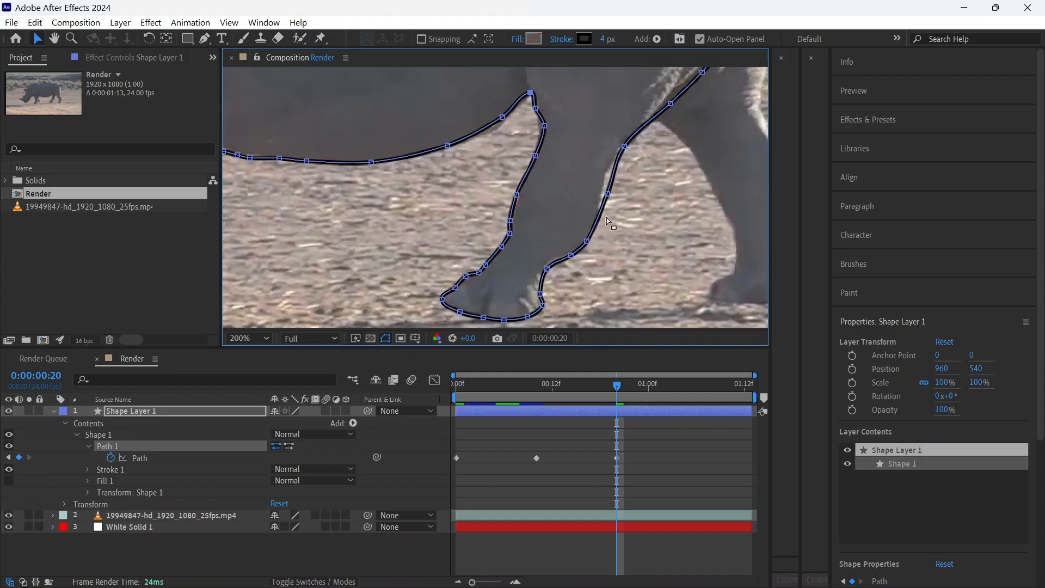
key("h")
left_click_drag(629, 217, 467, 262)
scroll(574, 183, "down", 1)
scroll(574, 183, "down", 1)
left_click_drag(467, 217, 617, 215)
key("v")
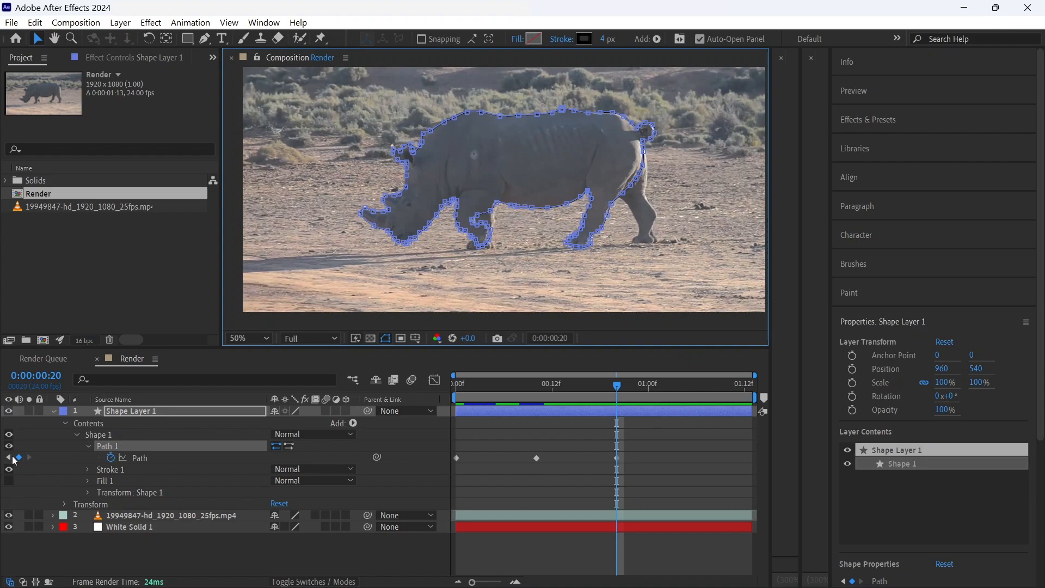
- Preview the outline with the footage layer hidden, and set the current time to 0:00:01:06
left_click(9, 515)
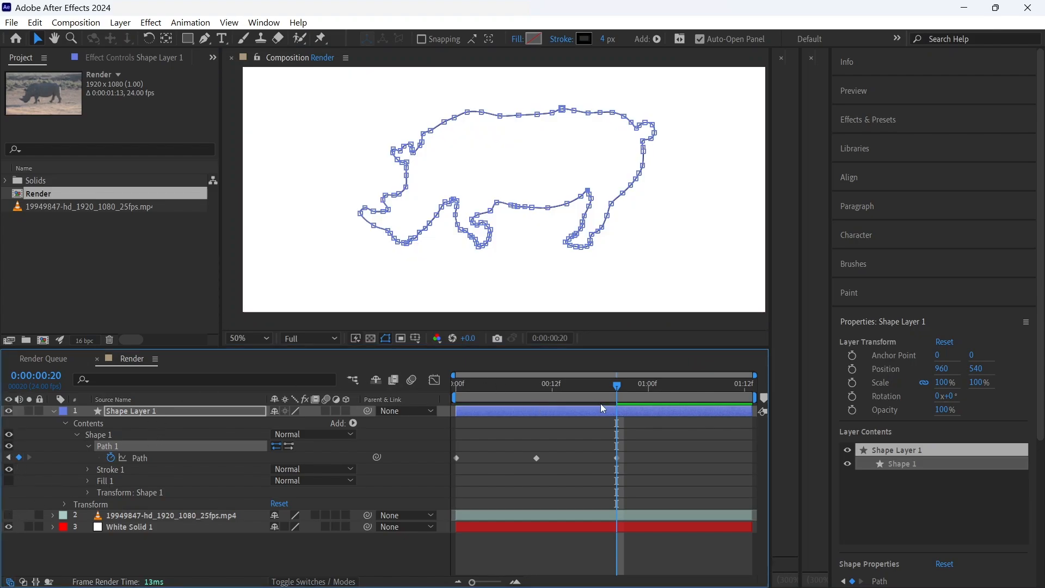
mouse_move(617, 387)
left_mouse_down()
mouse_move(433, 391)
mouse_move(536, 391)
mouse_move(436, 394)
mouse_move(534, 396)
mouse_move(474, 400)
mouse_move(618, 393)
left_mouse_up()
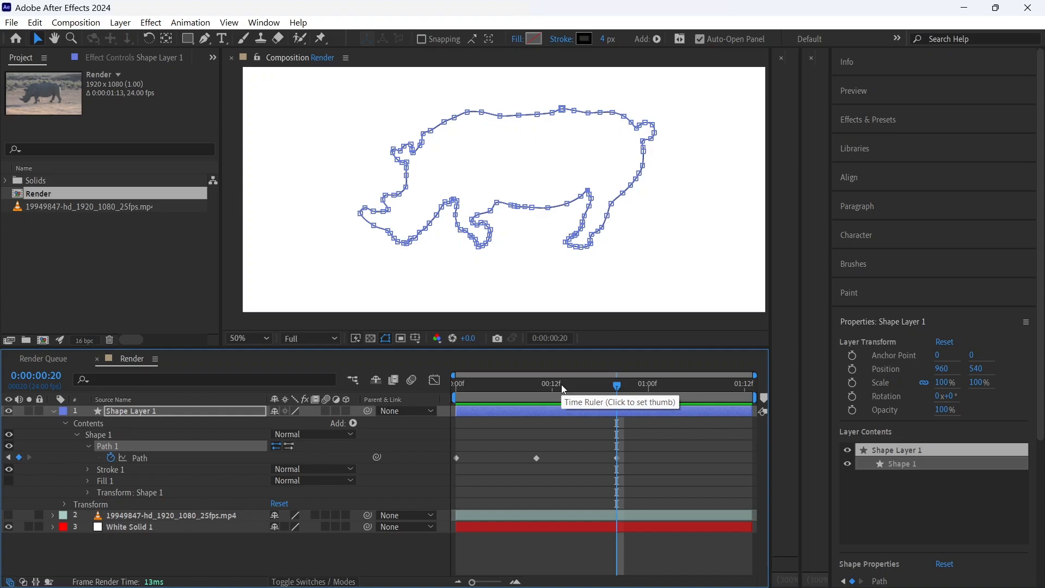
key("space")
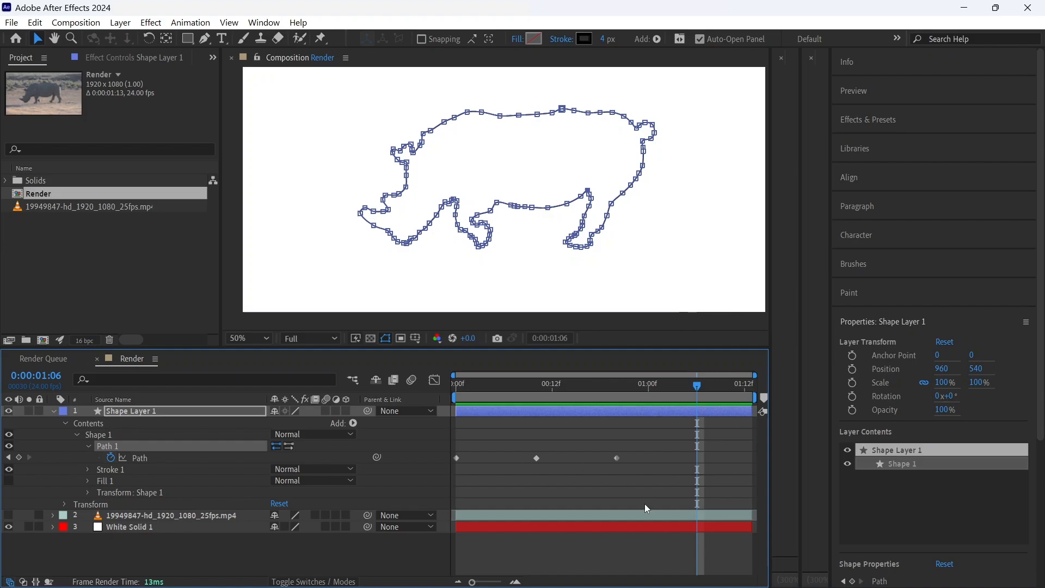
- Show the footage layer again and shift the whole path slightly forward and up to match the rhino's head at 0:00:01:06
left_click(9, 516)
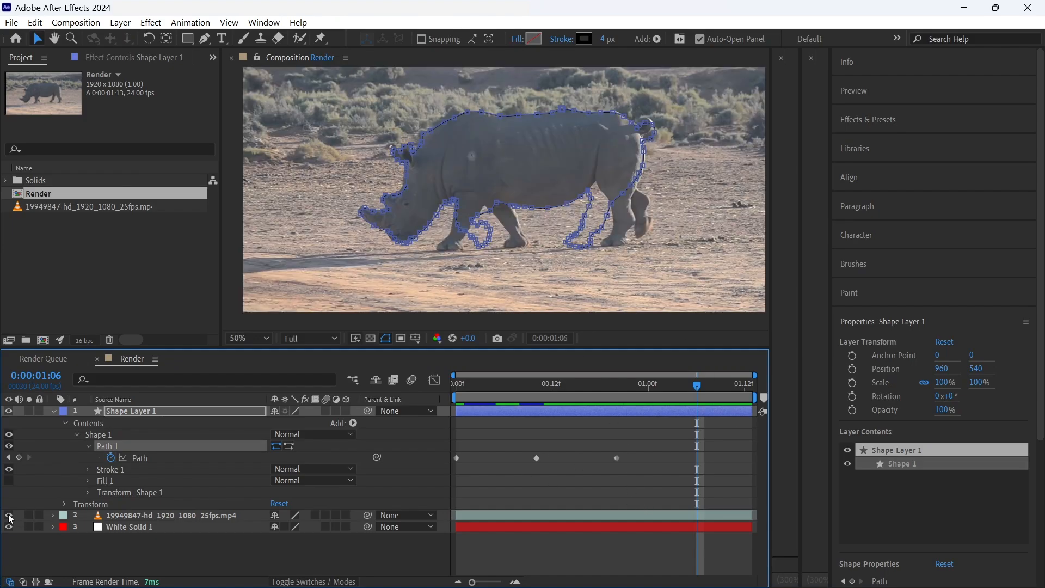
key("slash")
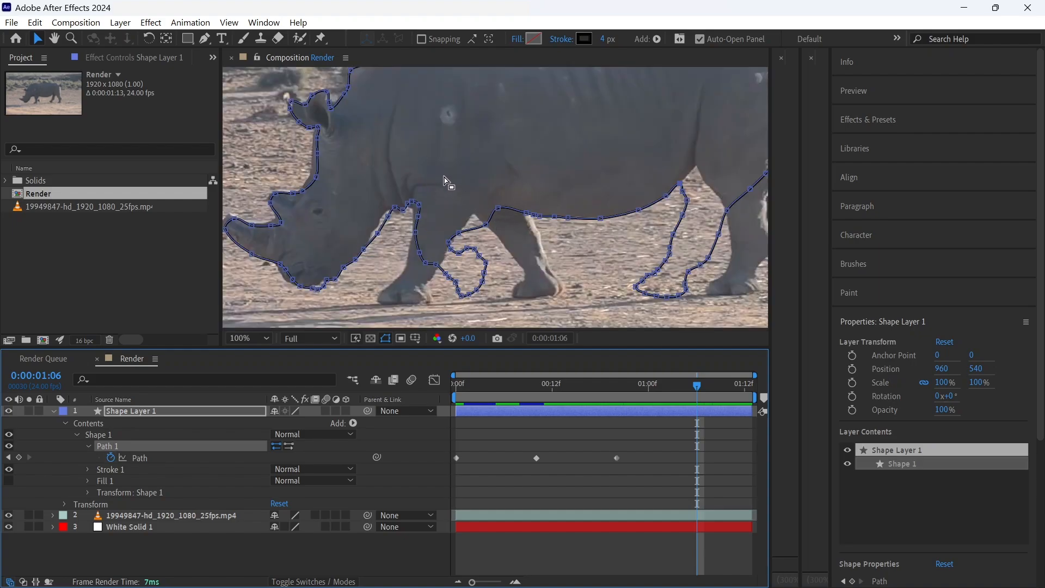
key("comma")
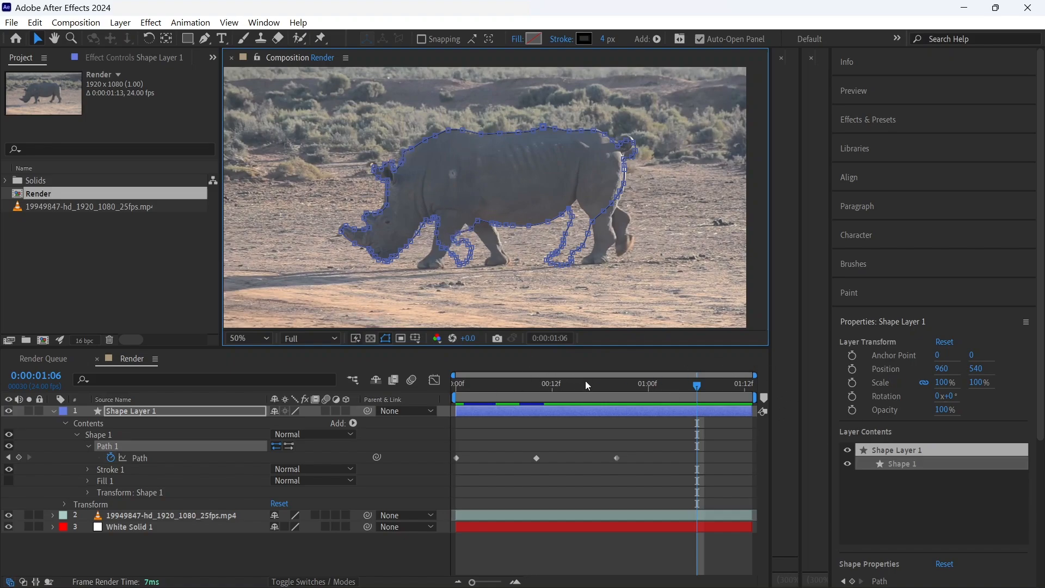
scroll(520, 199, "up", 1)
key("h")
left_click_drag(525, 200, 628, 149)
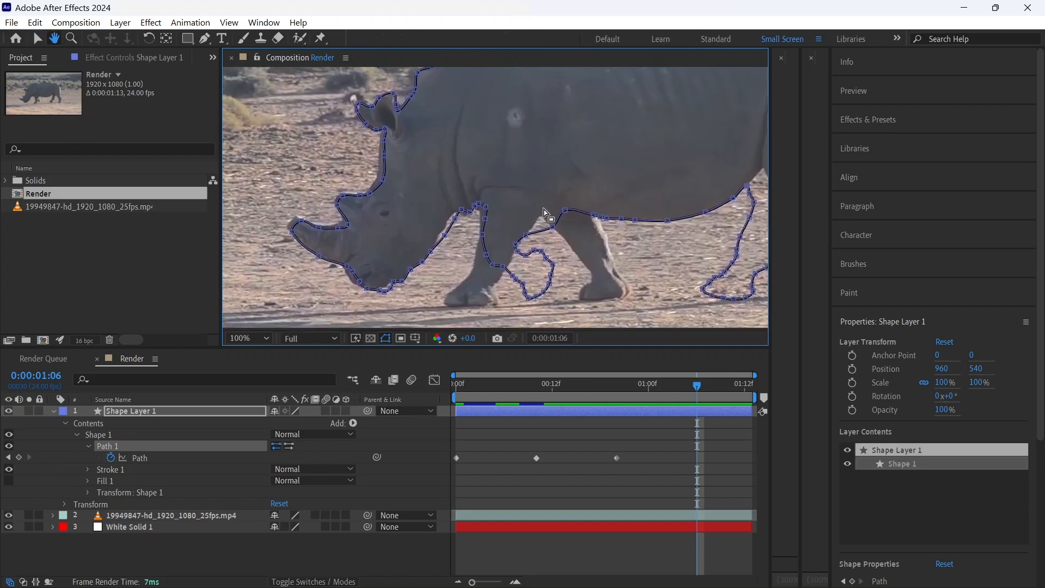
key("v")
left_click(201, 444)
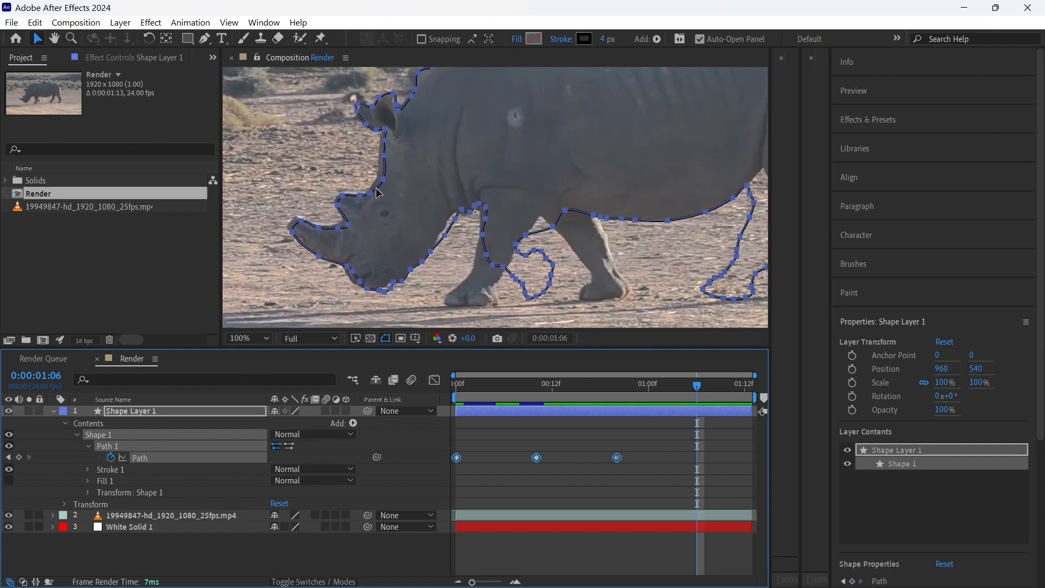
left_click_drag(378, 192, 373, 190)
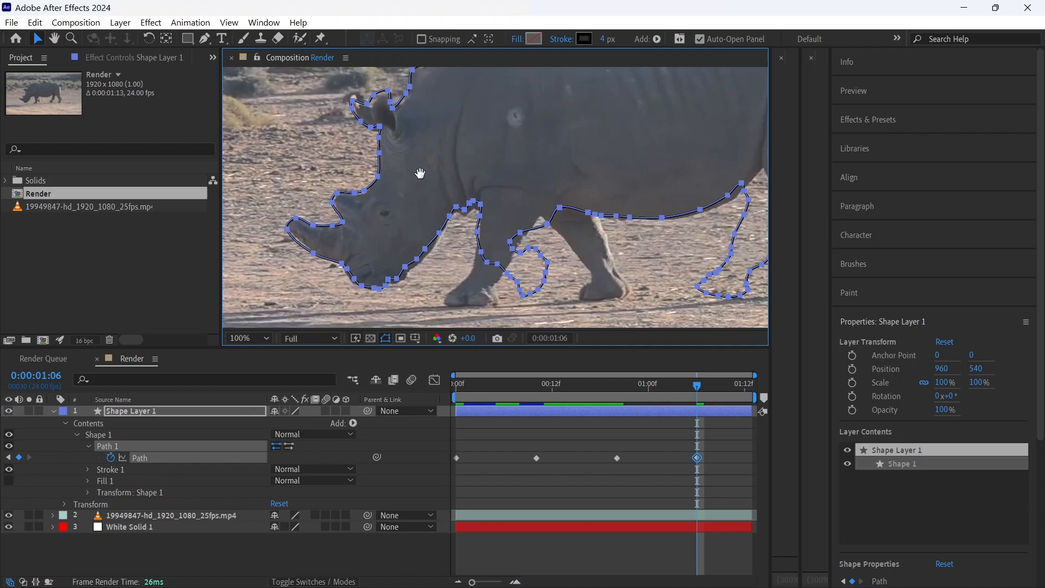
- Shift the path points around the curled tail onto the footage and nudge the rump point just above it
key("h")
left_click_drag(420, 175, 425, 258)
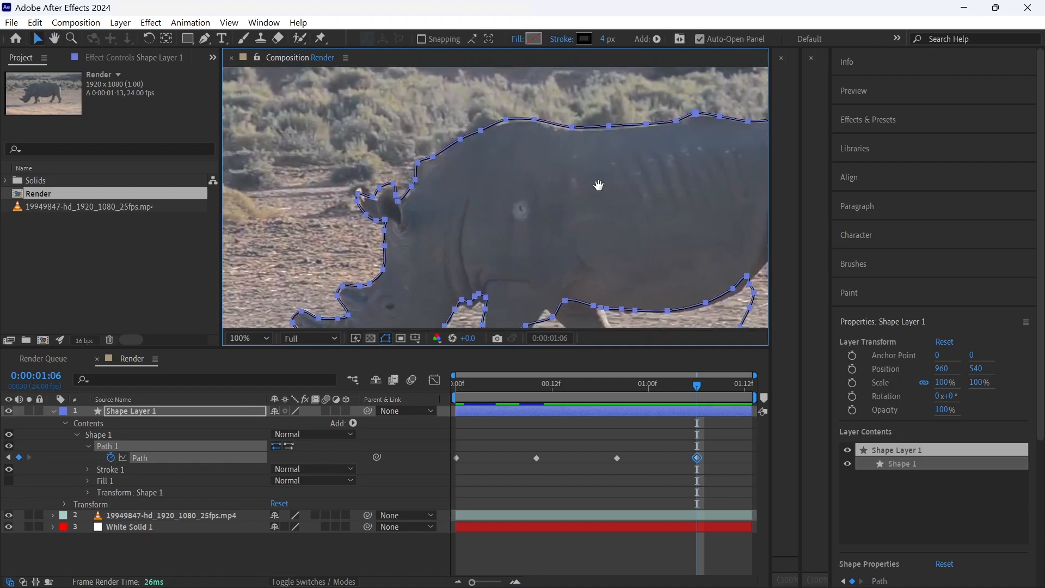
left_click_drag(598, 182, 348, 186)
key("v")
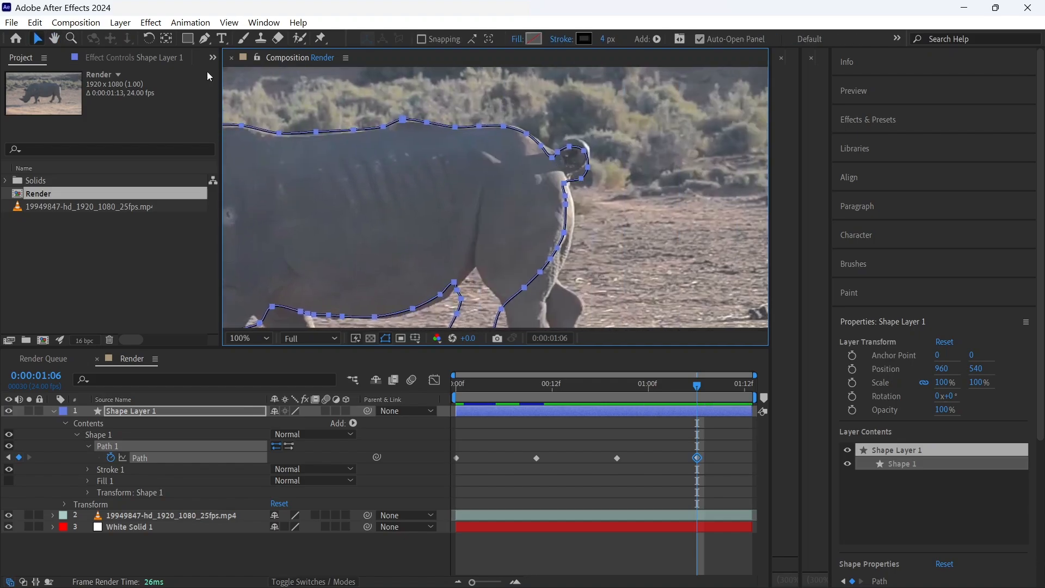
left_click(604, 185)
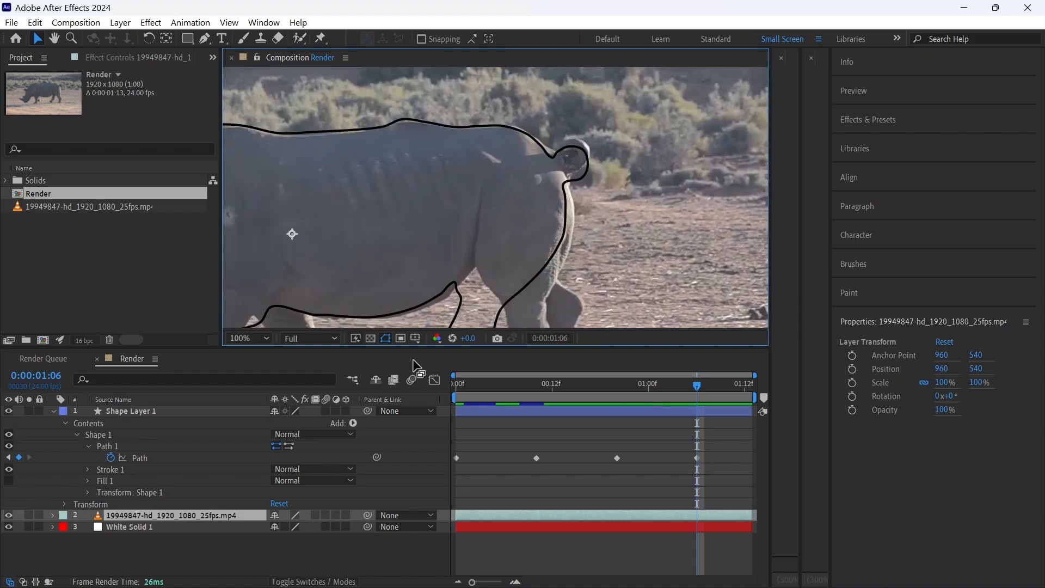
left_click(188, 460)
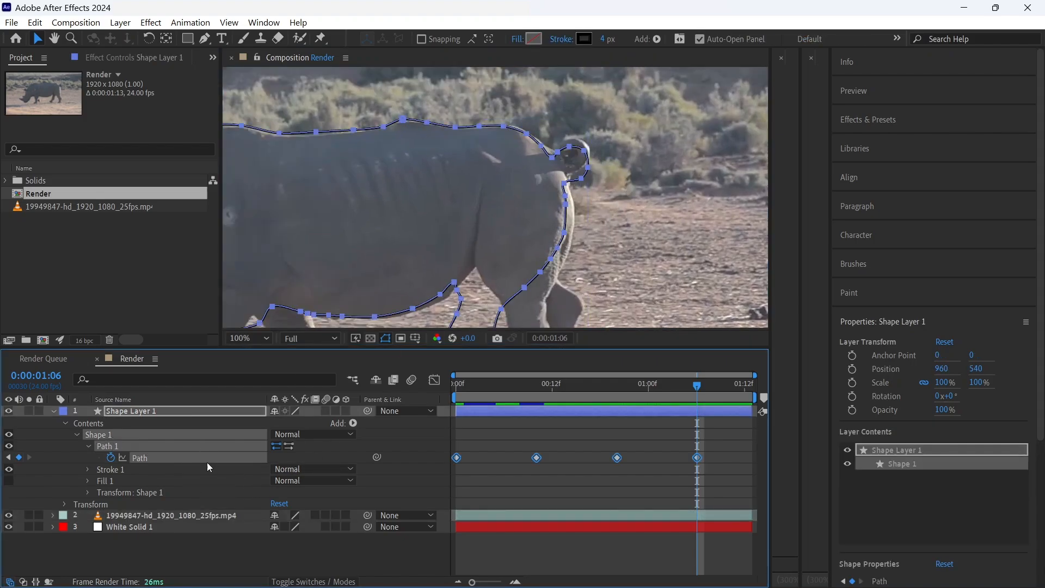
left_click(206, 446)
left_click_drag(582, 188, 583, 177)
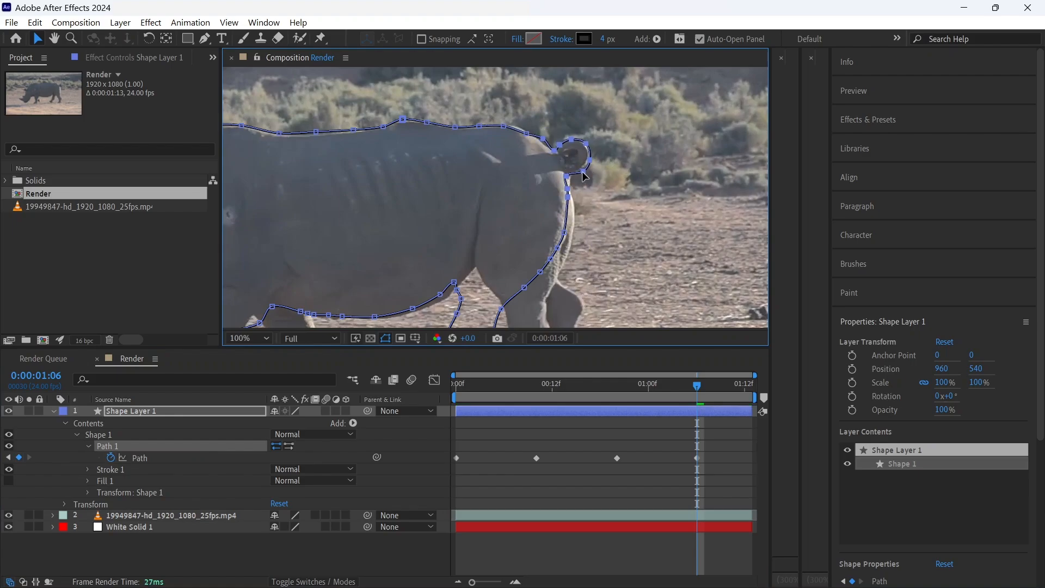
left_click(552, 130)
left_click_drag(543, 139, 541, 139)
- Select the path points of the forward hind hoof and lower leg and shift them together onto the planted hind leg
left_click_drag(613, 229, 630, 141)
key("v")
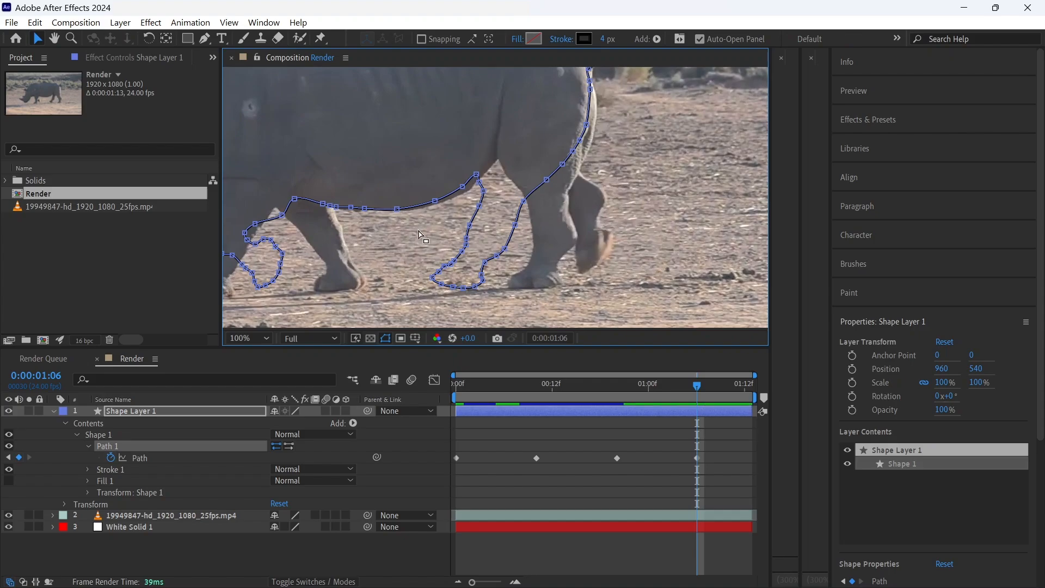
left_click_drag(421, 230, 548, 307)
left_click_drag(506, 251, 578, 260)
- Refit the path points along the back edge of the planted hind leg up to the rump
left_click_drag(513, 227, 578, 218)
left_click_drag(574, 255, 562, 260)
left_click_drag(577, 218, 577, 225)
left_click_drag(521, 202, 591, 142)
left_click_drag(586, 126, 596, 124)
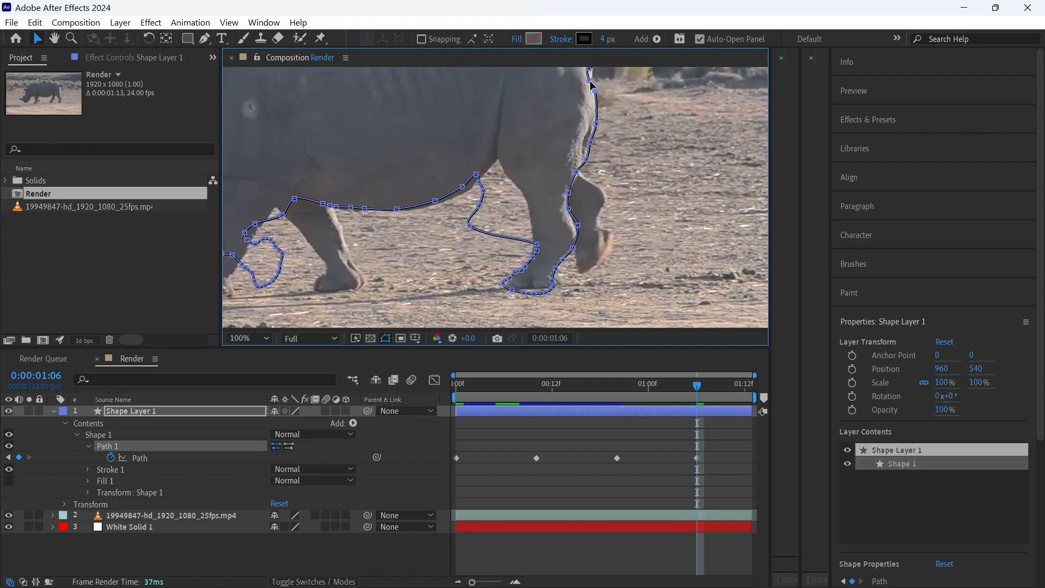
- Refit the path points up the front edge of the planted hind leg to the groin and rear belly
left_click_drag(469, 225, 478, 206)
left_click_drag(536, 243, 499, 163)
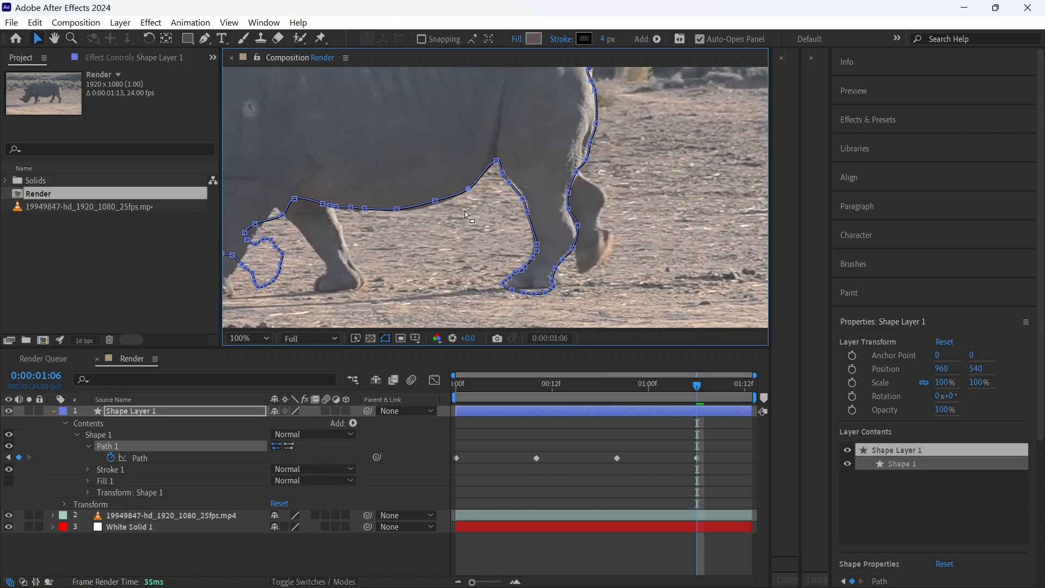
left_click_drag(435, 202, 509, 178)
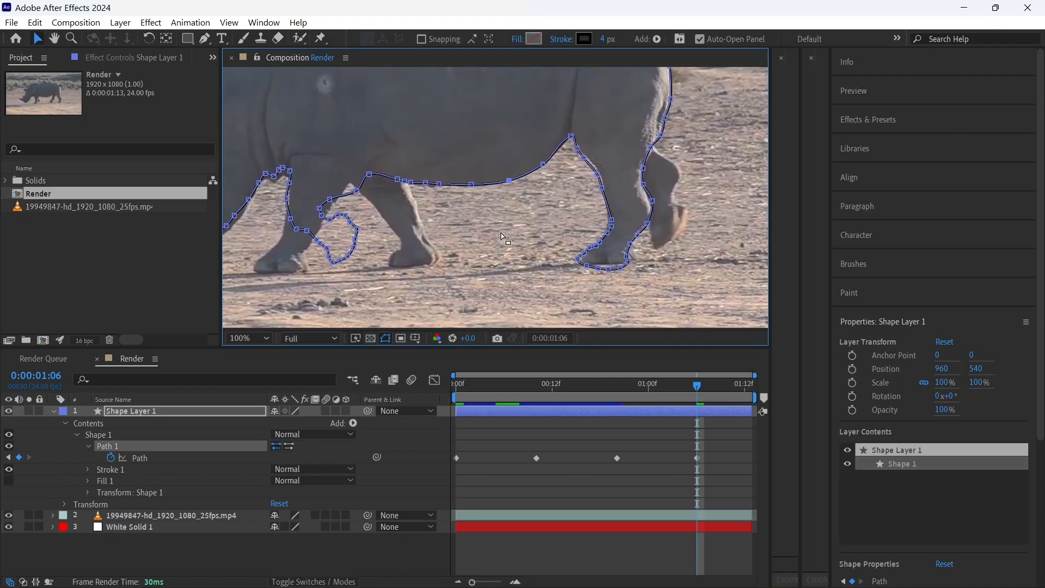
- Refit the path points down the front edge of the planted foreleg to the tip of its hoof
left_click_drag(506, 238, 620, 227)
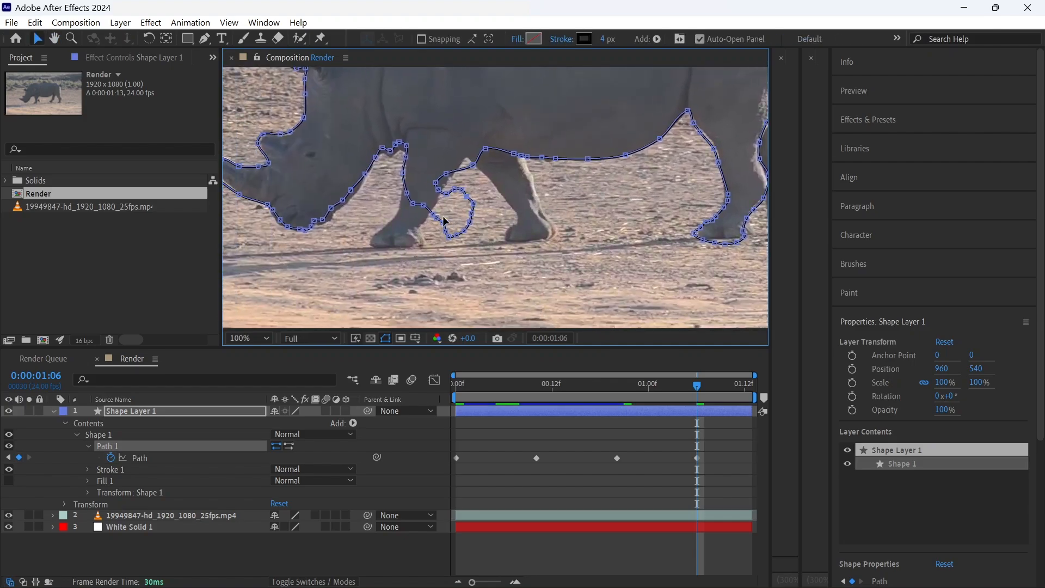
scroll(444, 220, "up", 3)
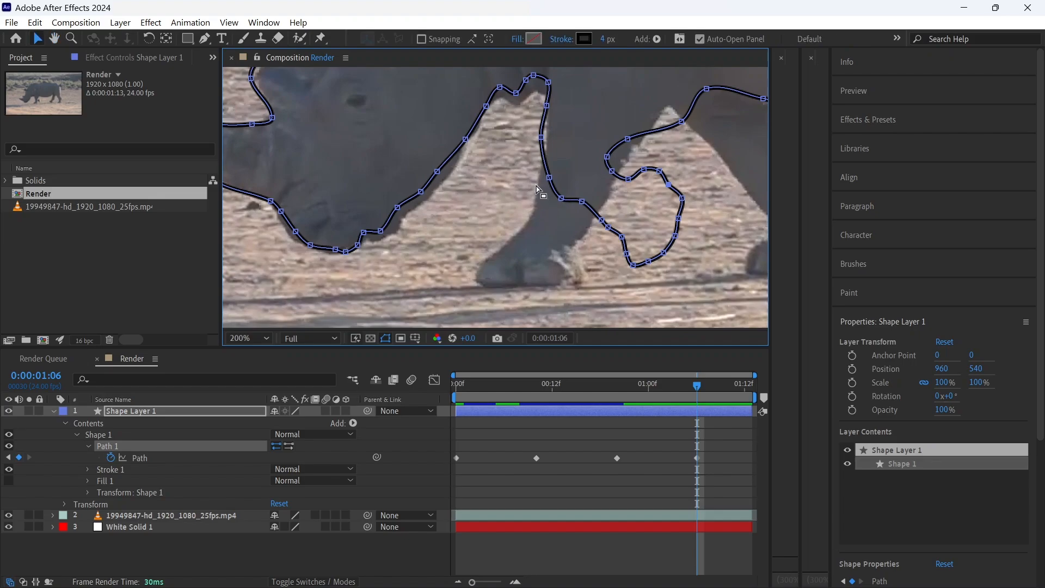
left_click_drag(549, 178, 535, 186)
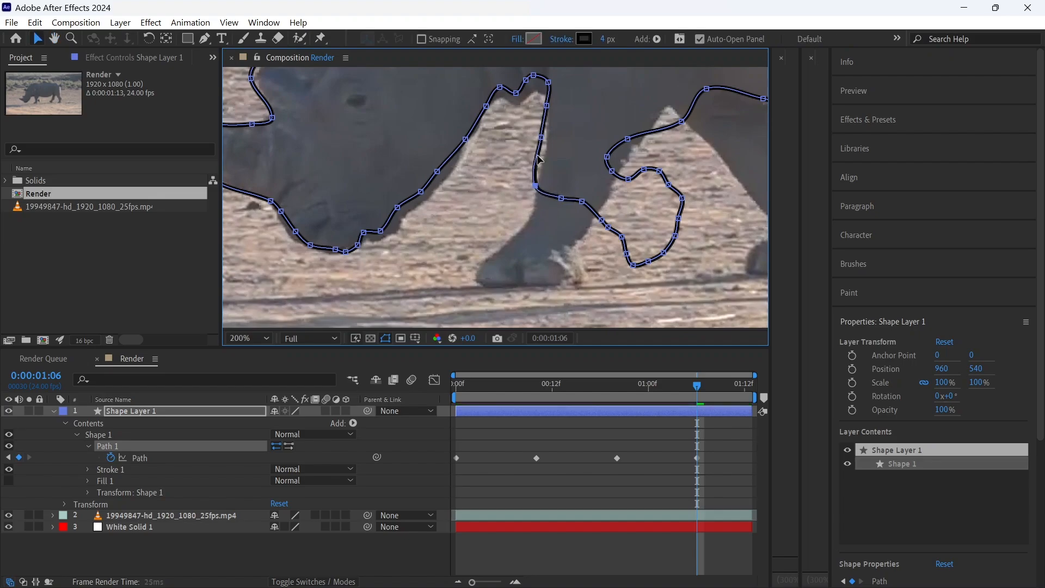
left_click_drag(541, 138, 546, 141)
left_click_drag(561, 198, 506, 245)
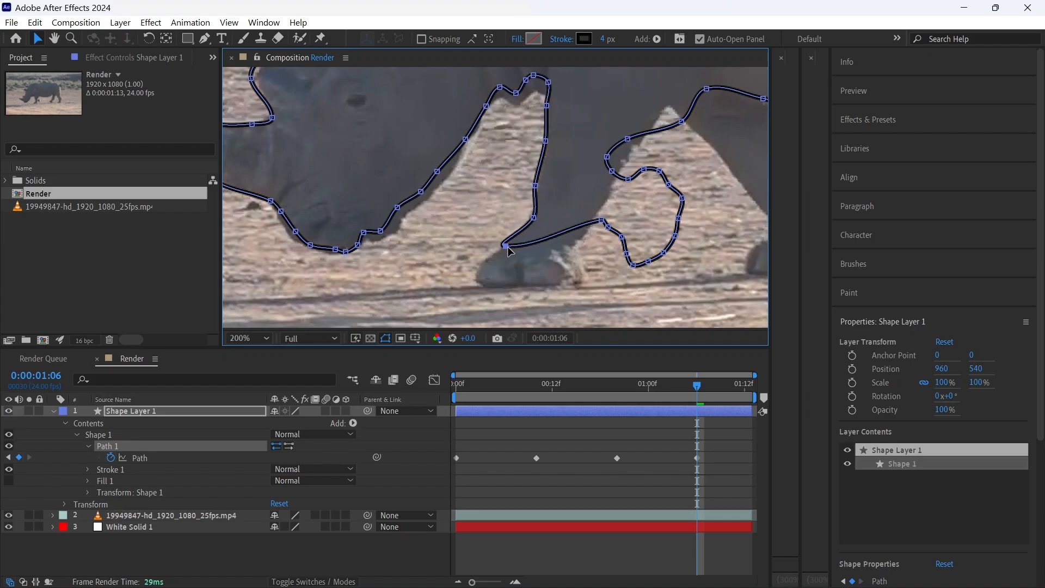
left_click_drag(601, 221, 480, 265)
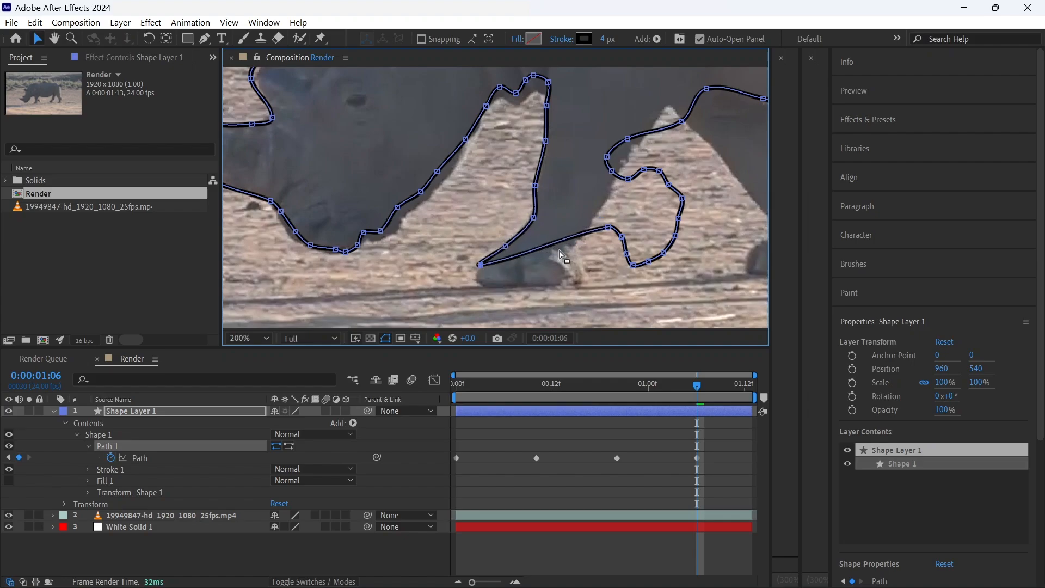
left_click_drag(608, 227, 479, 284)
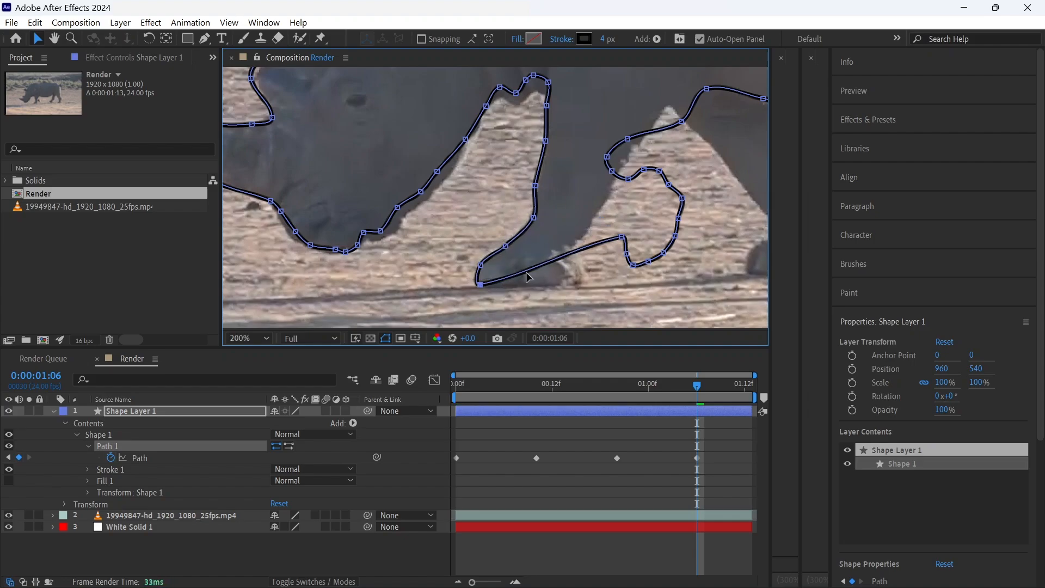
- Lay the path points along the sole of the planted fore hoof from toe to heel
left_click_drag(622, 238, 495, 287)
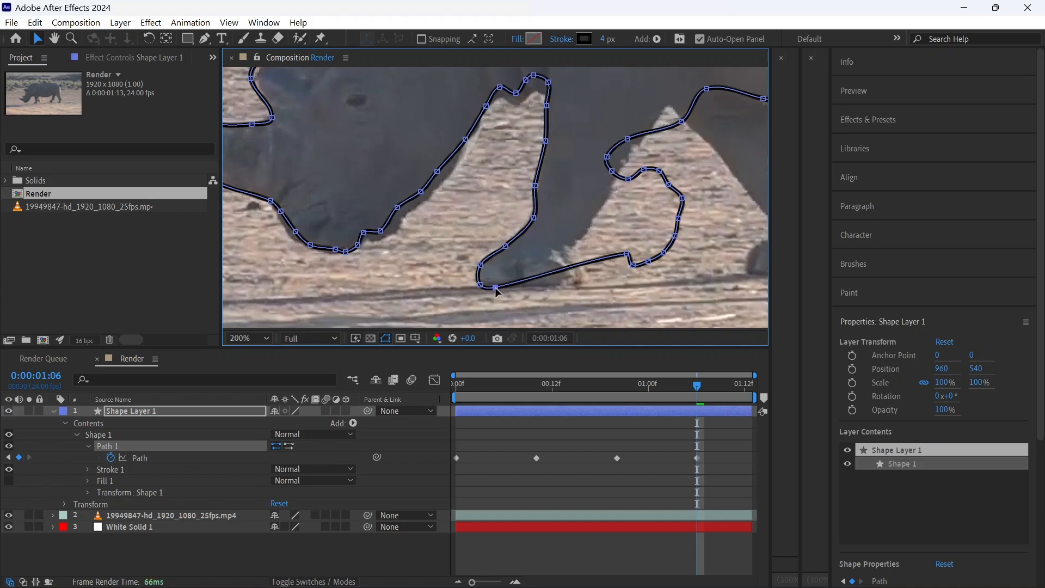
left_click_drag(631, 260, 543, 288)
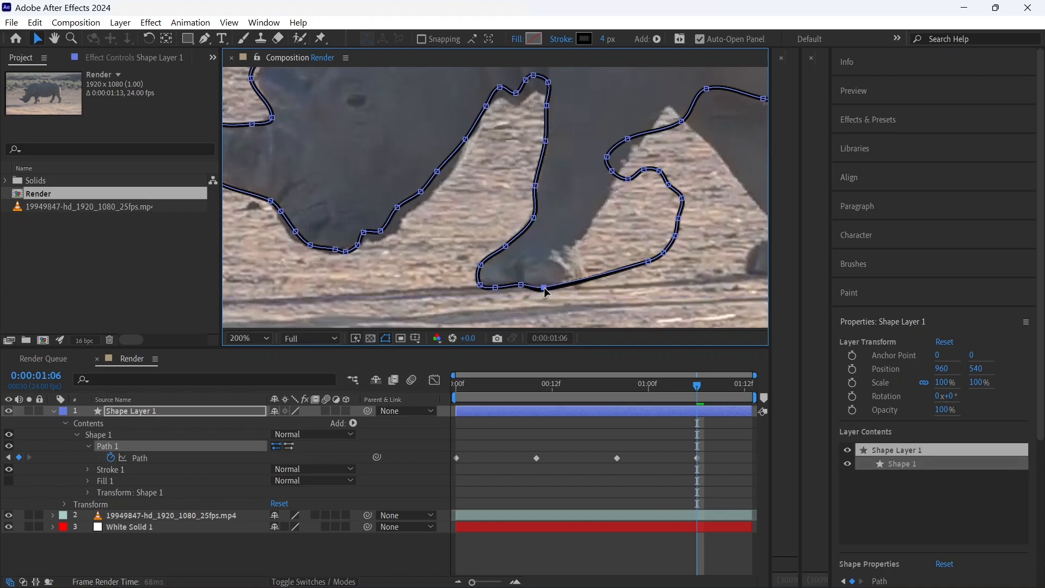
left_click_drag(648, 262, 575, 285)
left_click_drag(663, 252, 576, 285)
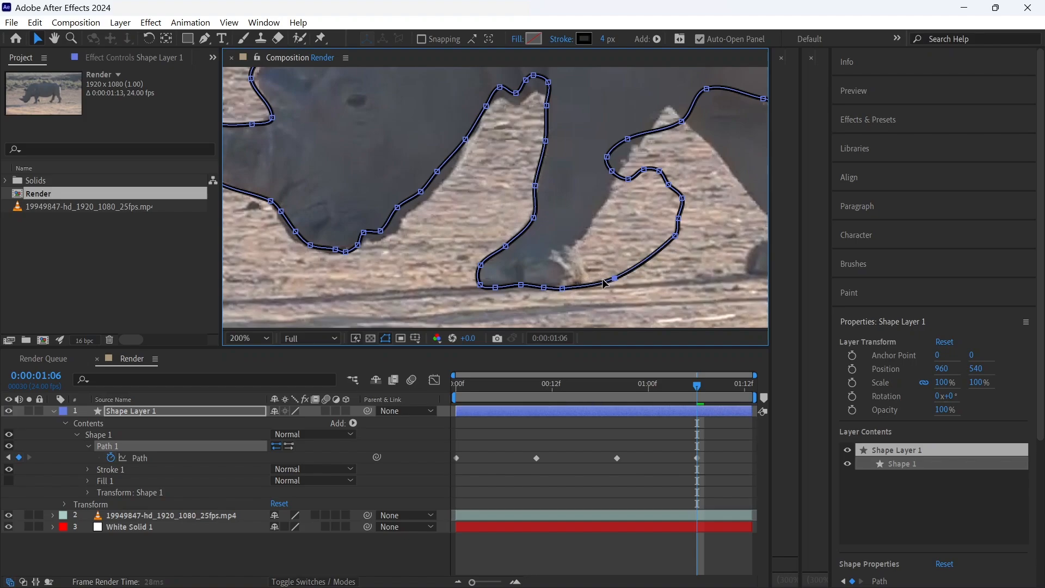
left_click_drag(677, 237, 593, 283)
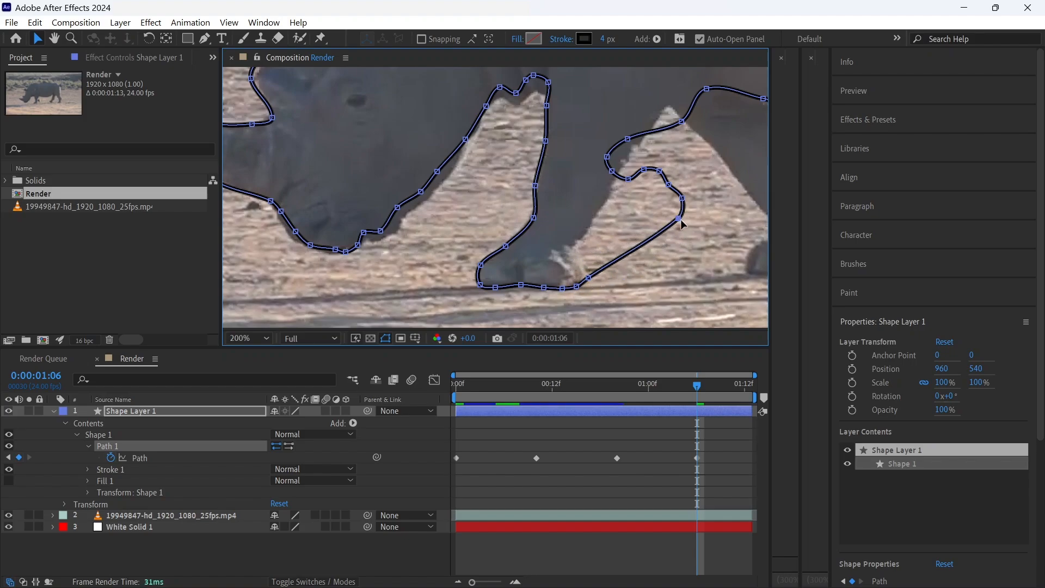
- Refit the path points up the back edge of the planted foreleg to the front of the belly
left_click_drag(679, 218, 583, 259)
left_click_drag(682, 198, 581, 249)
left_click_drag(668, 183, 603, 212)
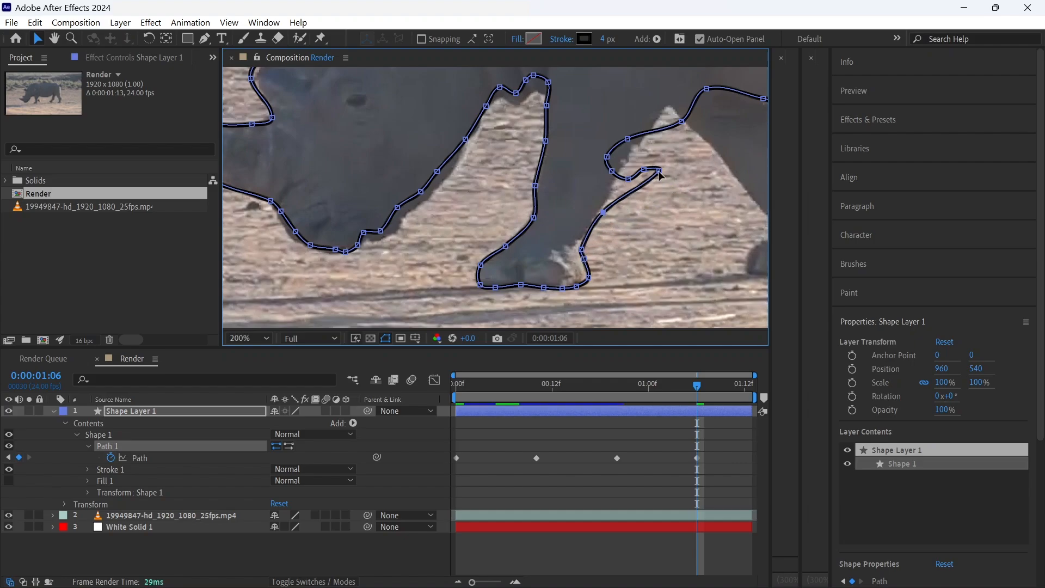
left_click_drag(658, 170, 632, 161)
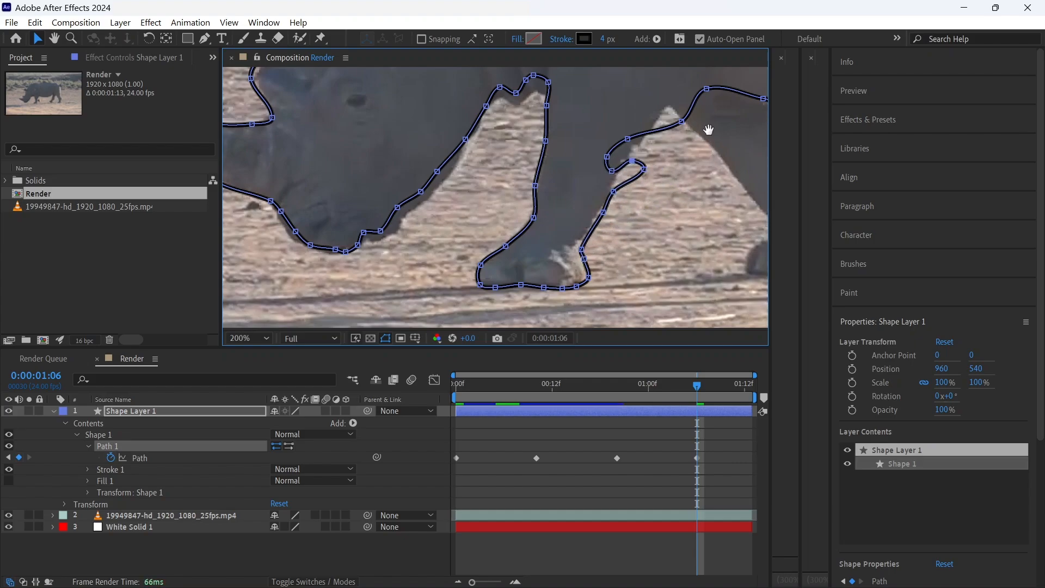
left_click_drag(708, 130, 570, 182)
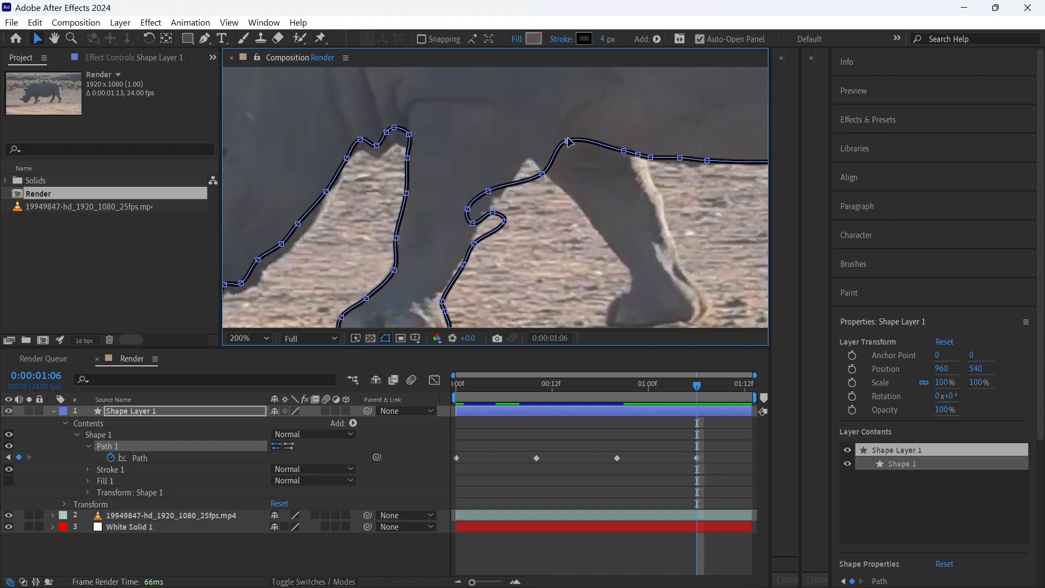
left_click_drag(567, 142, 562, 131)
left_click_drag(542, 173, 537, 150)
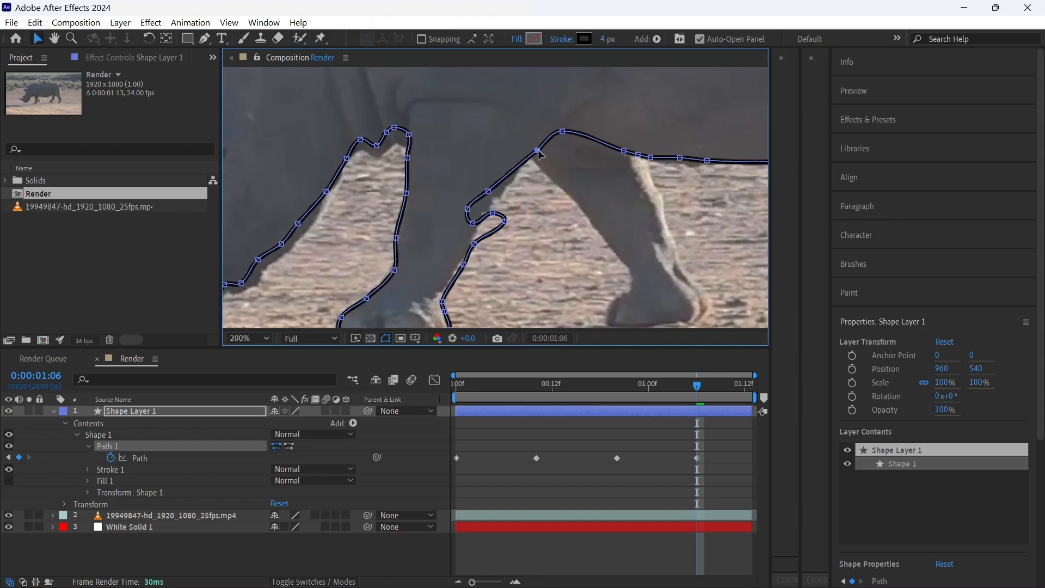
left_click_drag(488, 191, 497, 234)
- Remove the leftover bulge behind the planted foreleg by moving its path points onto the leg's back edge
left_click(467, 209)
left_click(500, 216)
left_click_drag(492, 212, 493, 220)
left_click(499, 223)
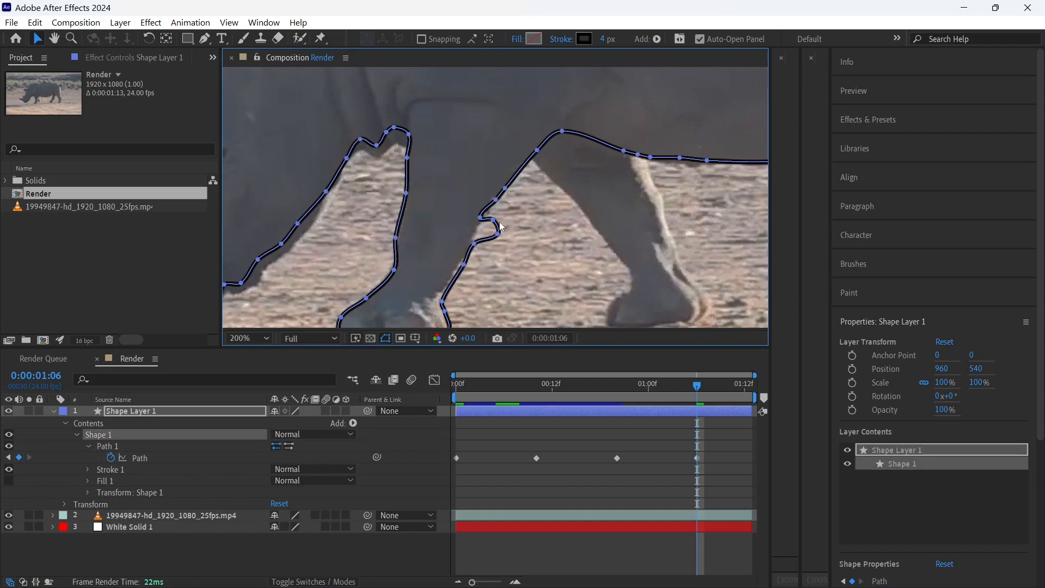
left_click(495, 223)
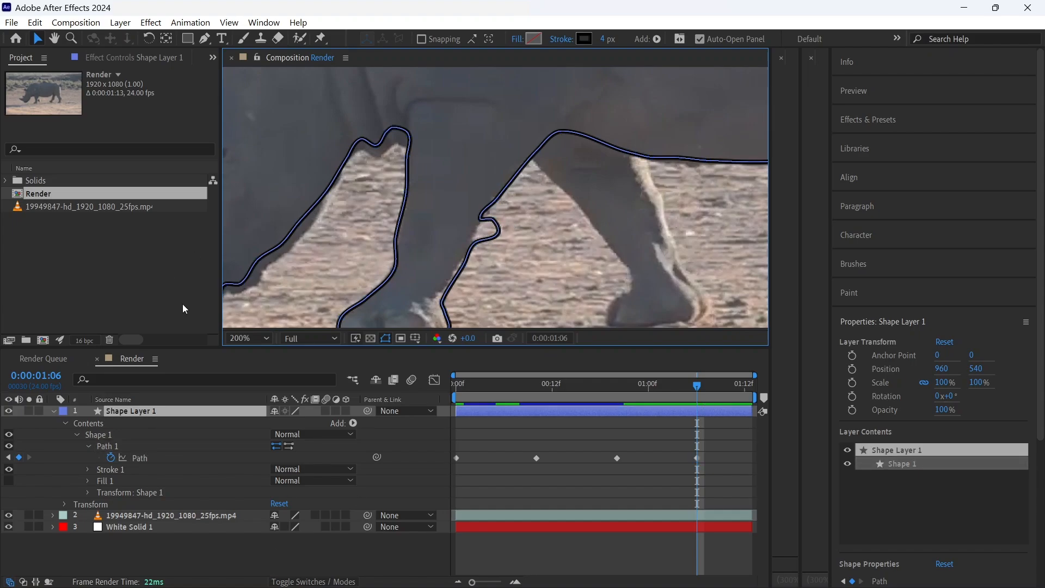
left_click(227, 447)
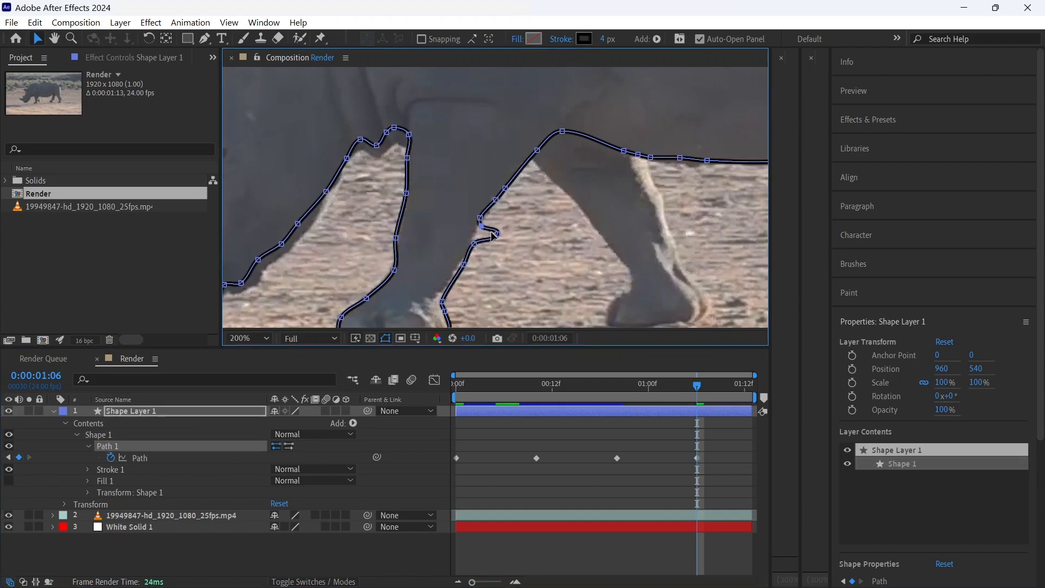
left_click_drag(492, 234, 477, 239)
left_click(185, 434)
left_click(181, 446)
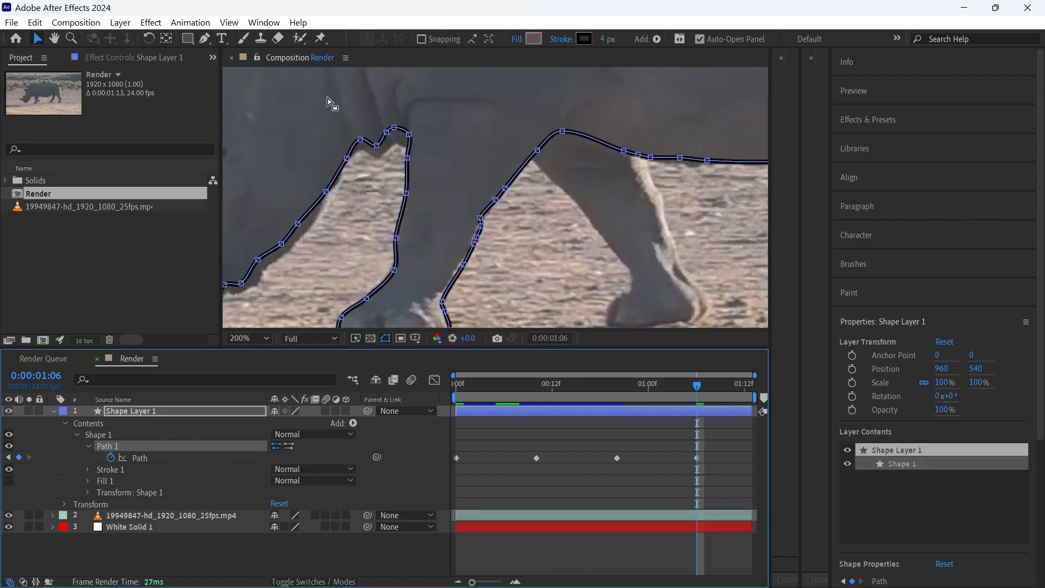
- Lock the footage and White Solid 1 layers, and lower the path points between the throat and foreleg onto the footage
left_click_drag(324, 96, 412, 137)
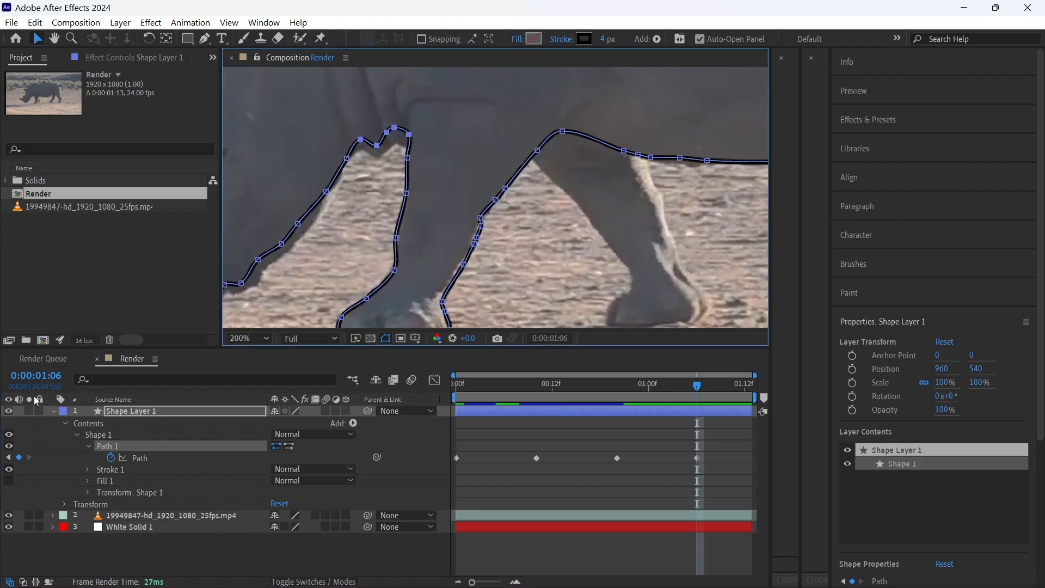
left_click(40, 515)
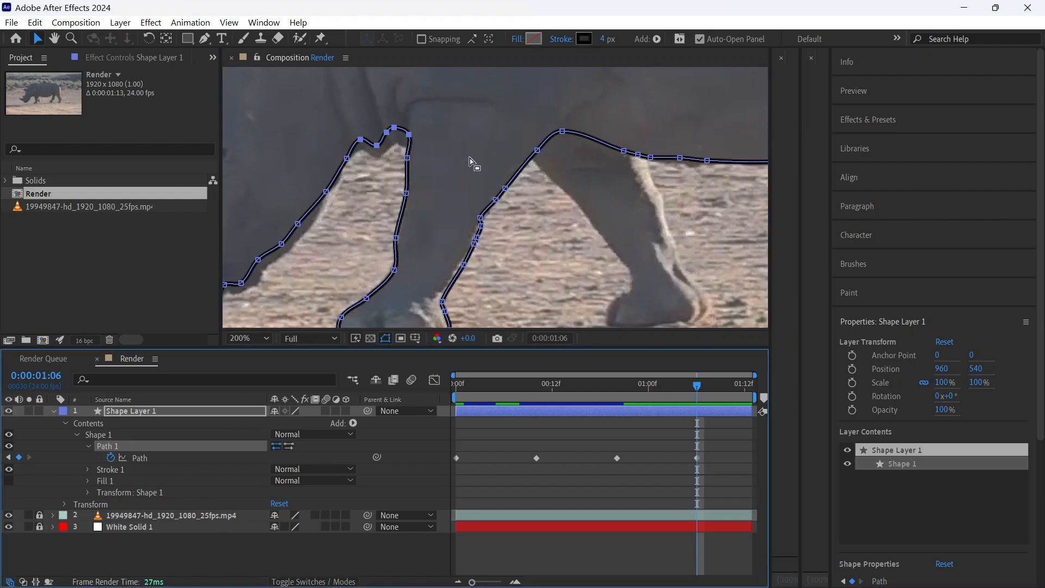
left_click(436, 154)
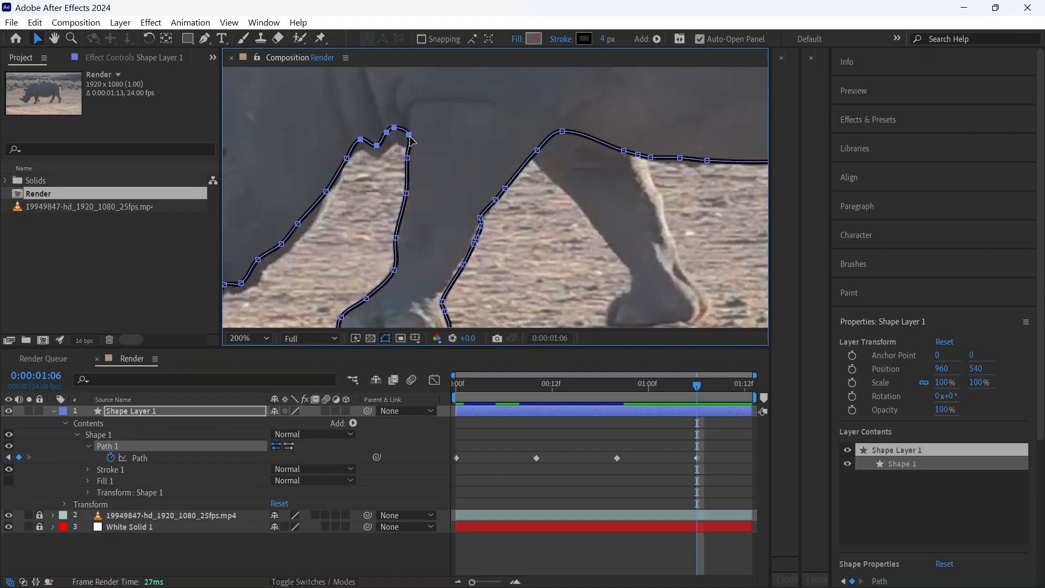
left_click_drag(409, 134, 536, 133)
left_click(408, 158)
- Shift the path points along the underside of the jaw and the lower lip onto the rhino's head
left_click_drag(486, 240, 357, 161)
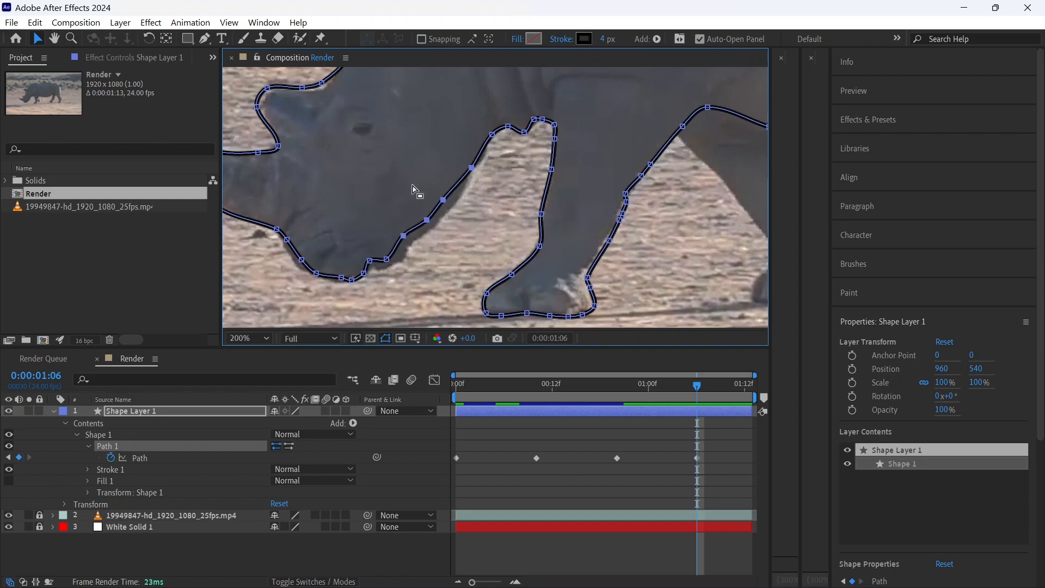
left_click_drag(404, 235, 413, 242)
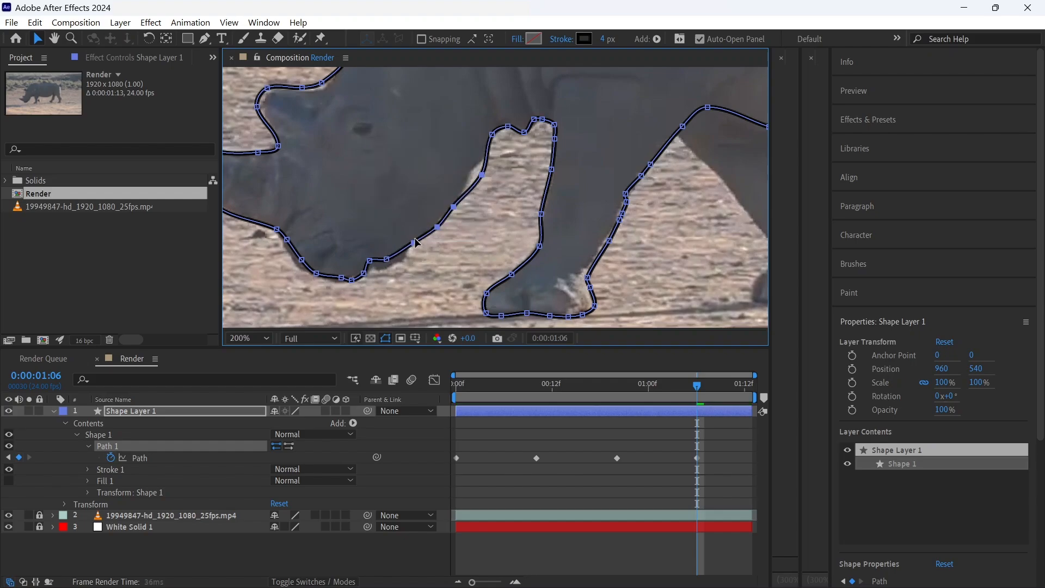
left_click(479, 179)
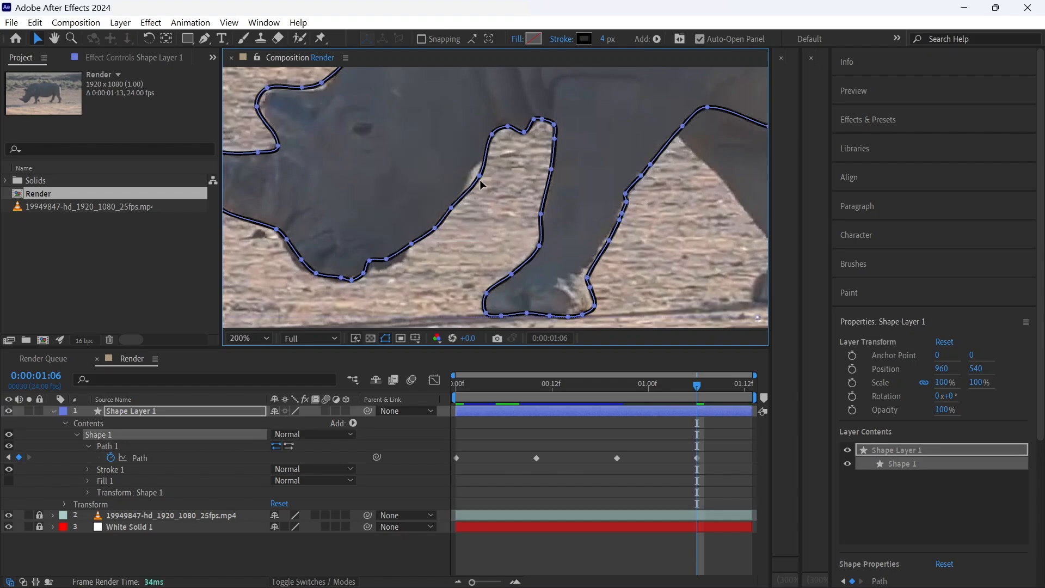
left_click(479, 178)
left_click_drag(357, 237, 508, 301)
left_click_drag(387, 238, 435, 301)
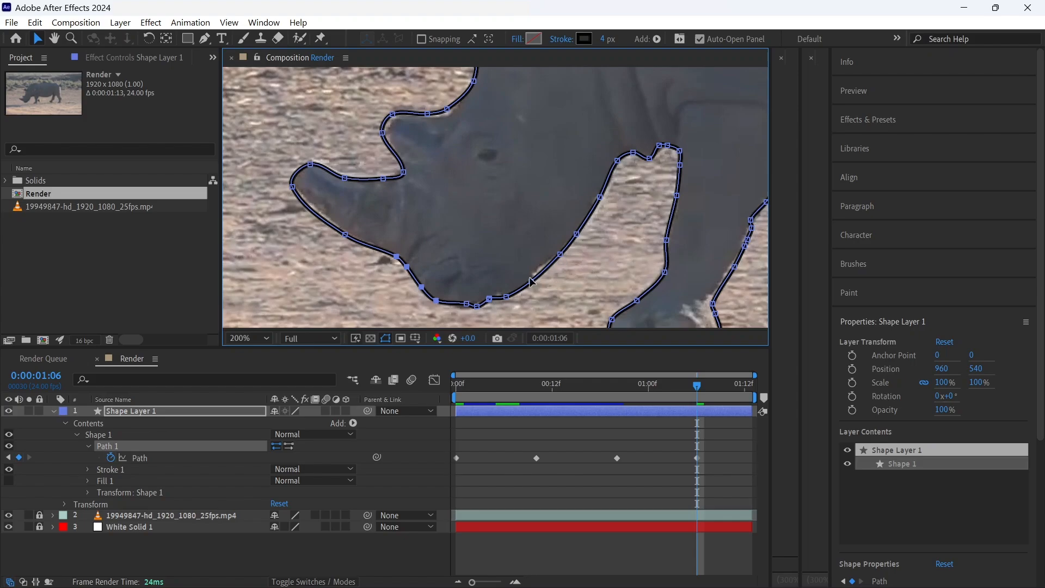
- Examine the outline around the ear, back, rump and legs against the footage at 0:00:01:06
left_click_drag(525, 202, 513, 319)
left_click_drag(509, 177, 523, 280)
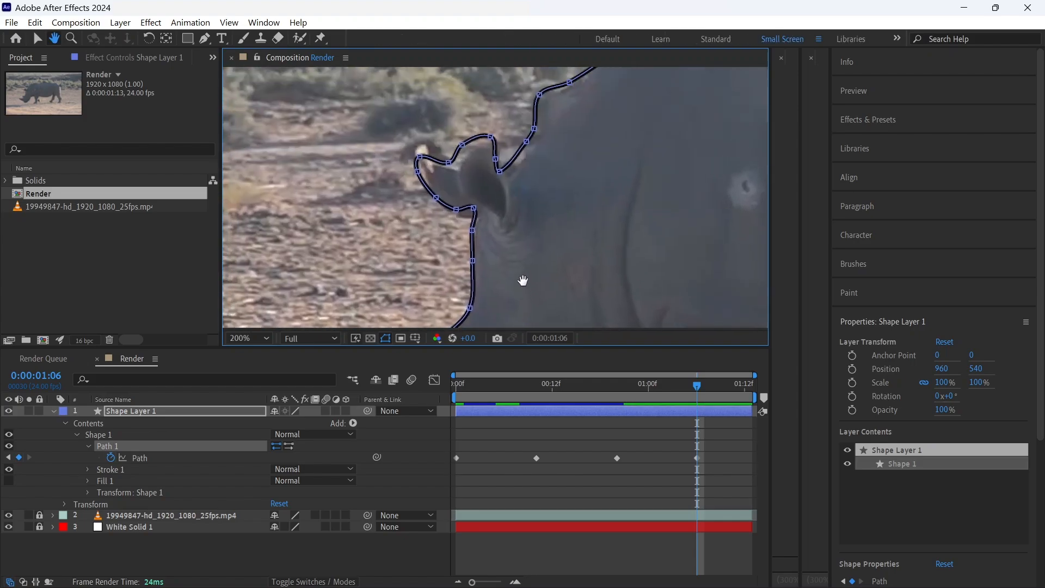
key("v")
left_click(493, 144)
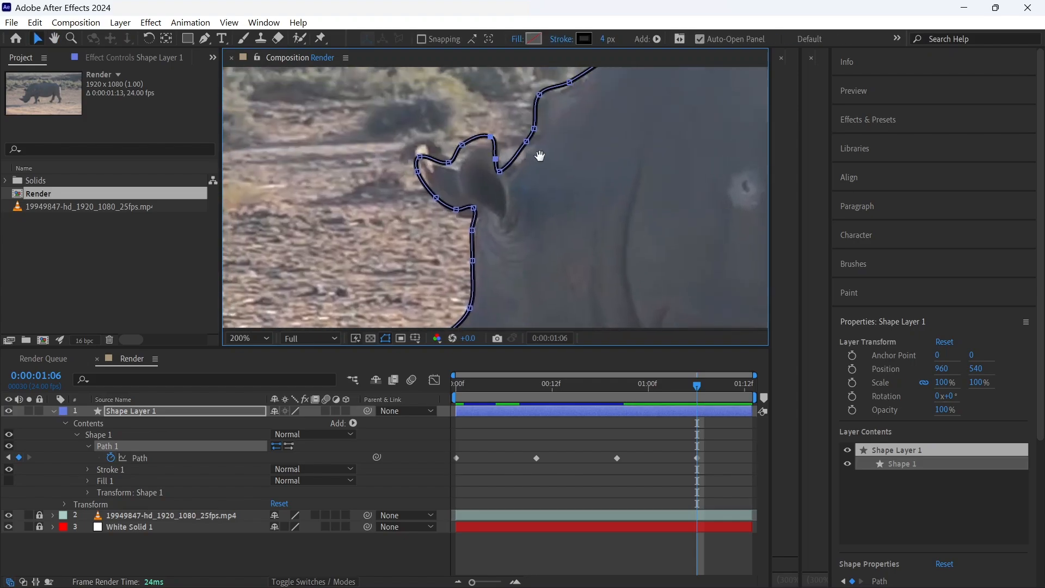
left_click_drag(617, 136, 452, 210)
left_click_drag(551, 172, 289, 183)
left_click_drag(621, 180, 359, 185)
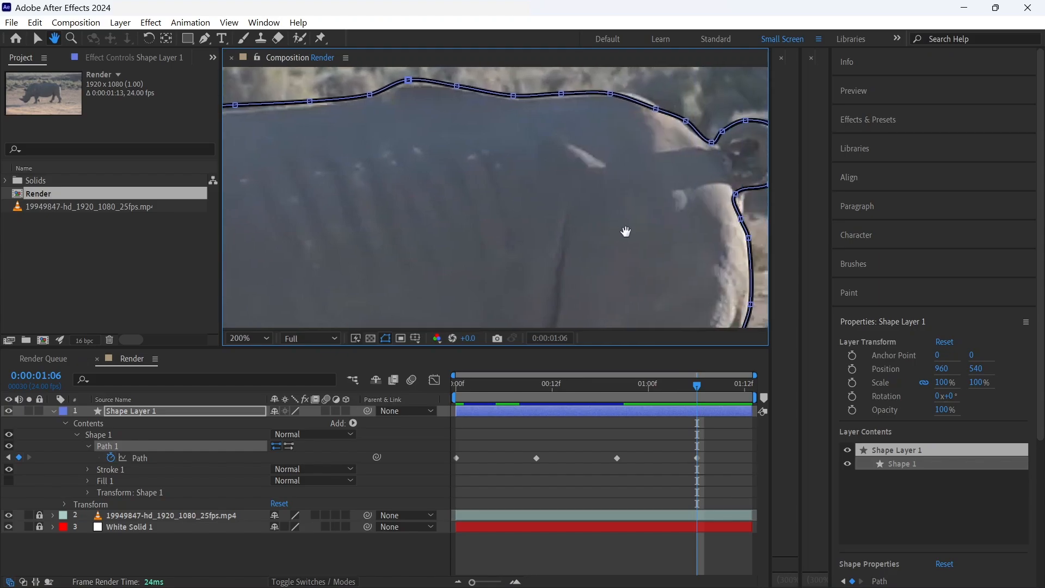
mouse_move(626, 232)
left_mouse_down()
mouse_move(428, 256)
mouse_move(430, 267)
left_mouse_up()
key("space")
mouse_move(522, 240)
left_mouse_down()
mouse_move(546, 101)
mouse_move(587, 81)
left_mouse_up()
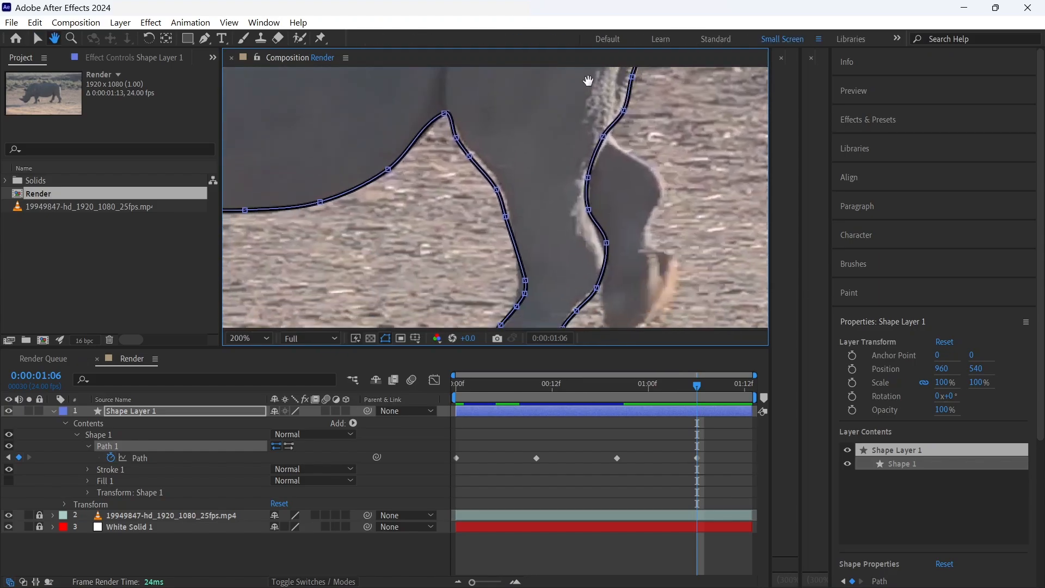
left_click_drag(486, 172, 644, 123)
left_click_drag(475, 207, 700, 188)
left_click_drag(537, 244, 650, 202)
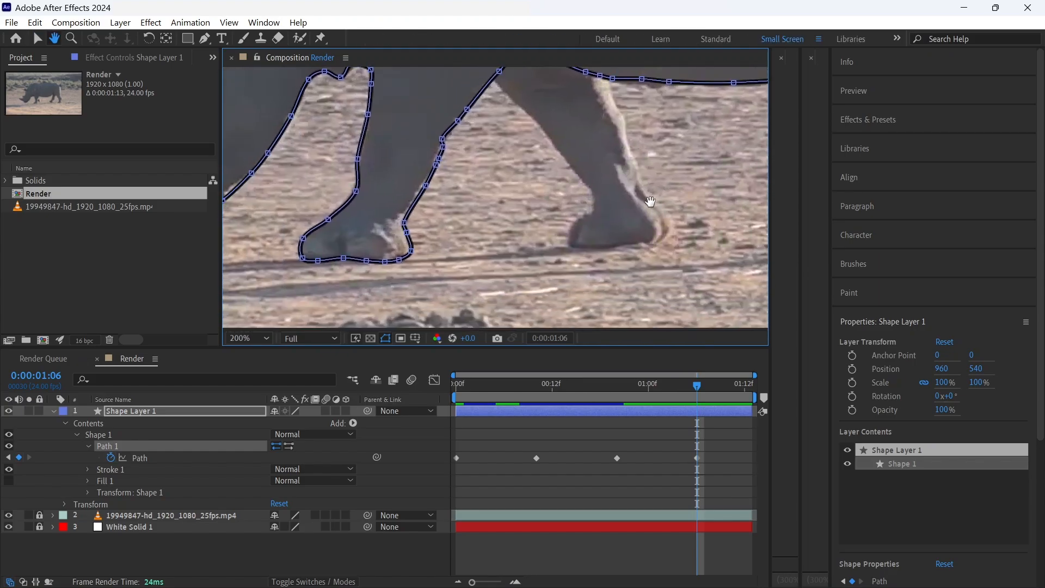
key("v")
- Copy the first Path keyframe at 0:00:00:00 and paste it at 0:00:01:12
left_click_drag(697, 386, 746, 386)
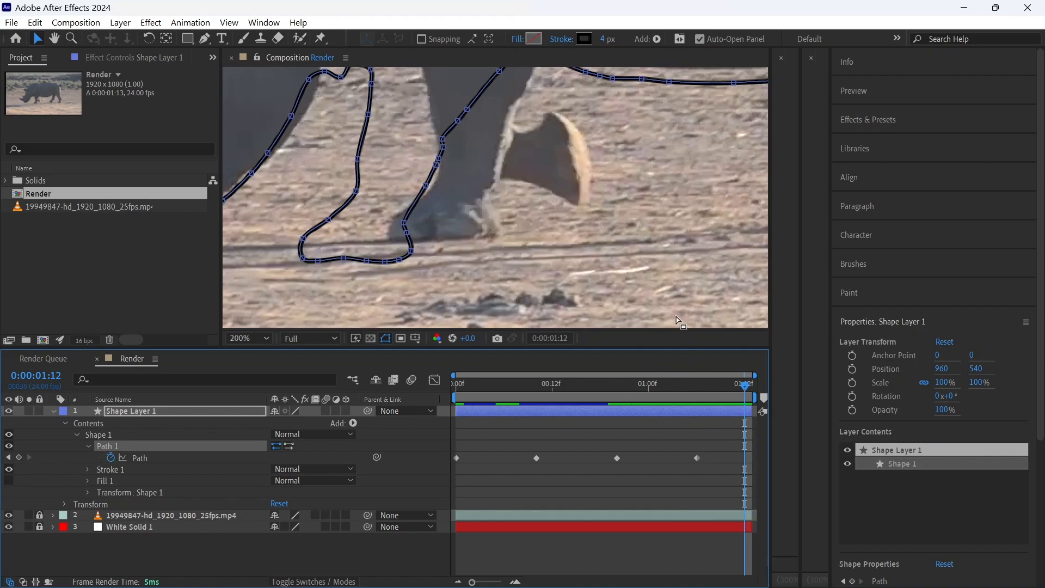
left_click(455, 458)
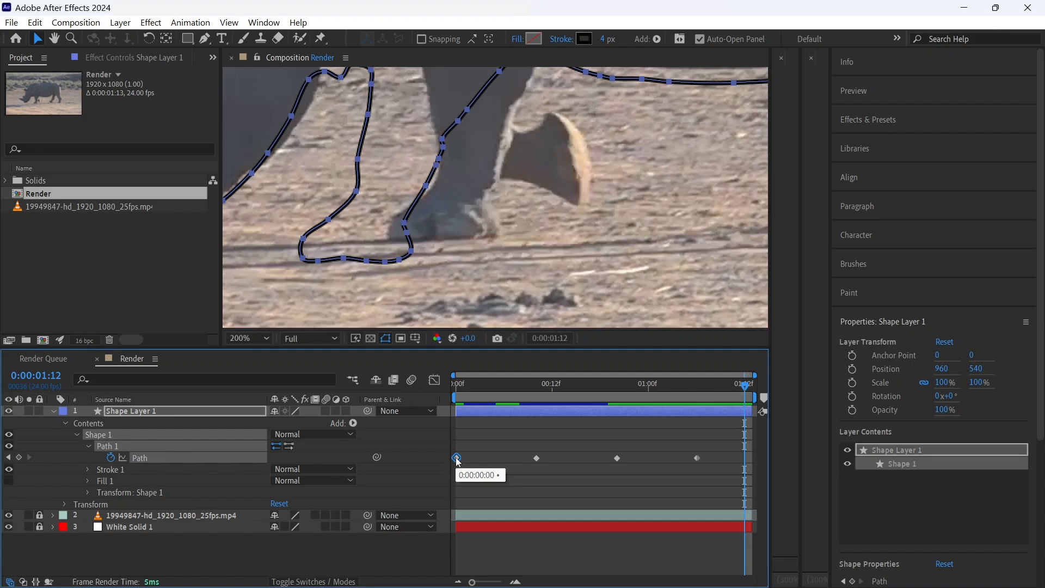
key("ctrl+c")
key("ctrl+v")
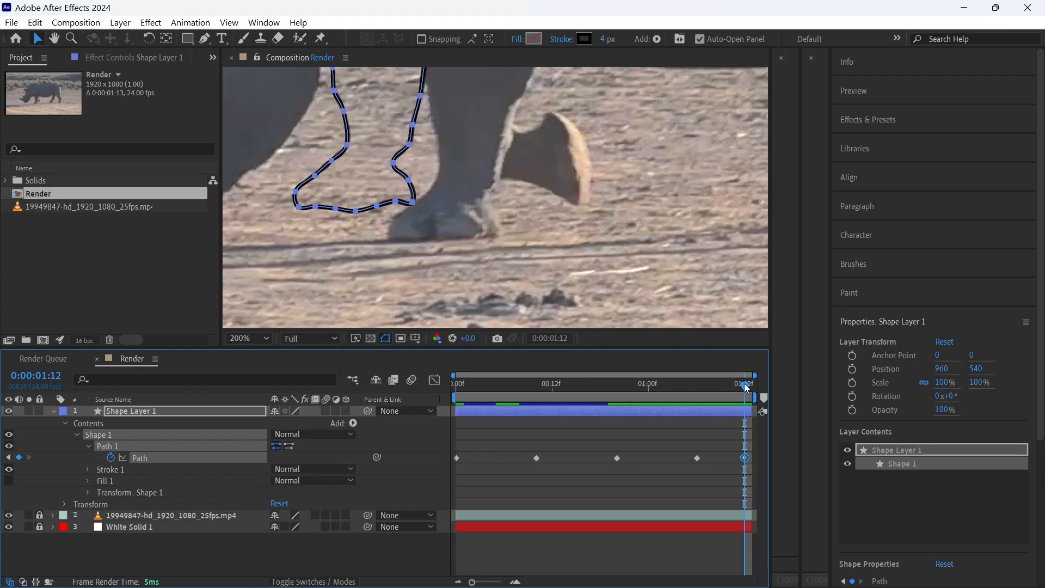
- Review the outline animation with the whole frame in view and return to 0:00:00:00
left_click_drag(744, 385, 377, 382)
key("space")
key("shift+slash")
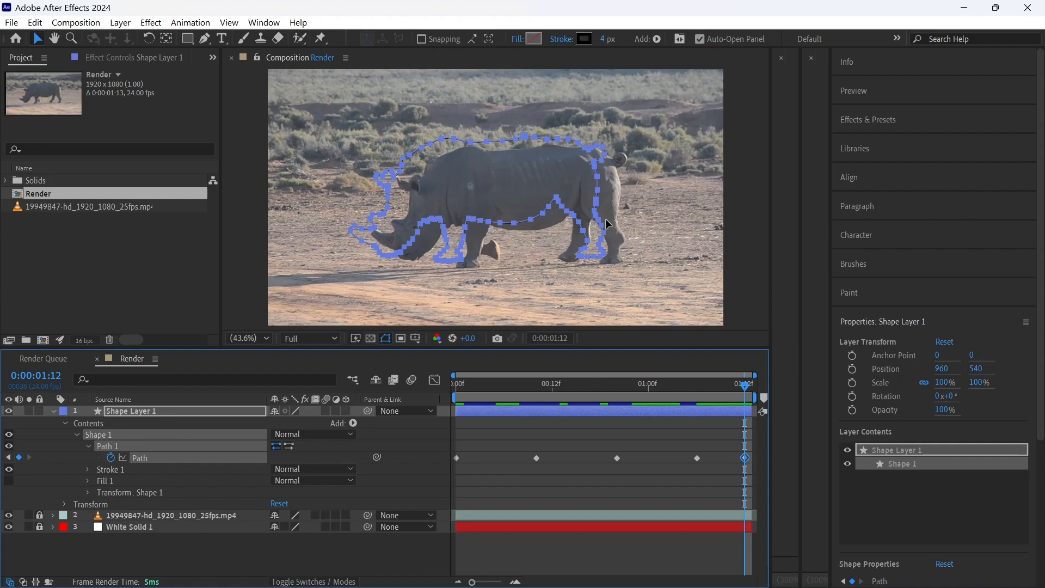
left_click_drag(749, 387, 461, 365)
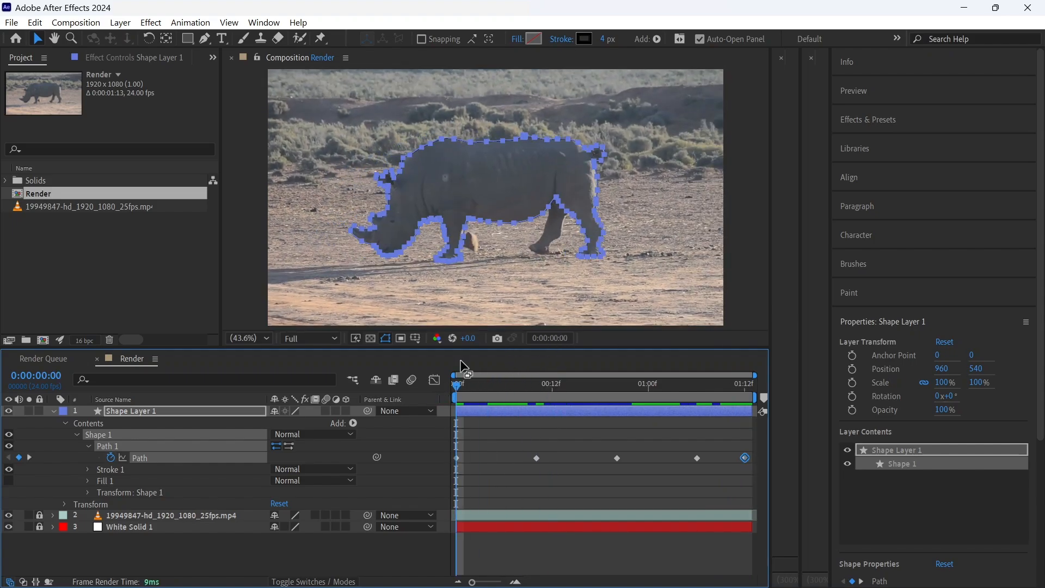
- At 0:00:00:05, shift the path points of the outlined hind leg together onto the rhino's leg
key("Page_Down")
key("Page_Down")
key("Page_Down")
key("Page_Down")
key("Page_Down")
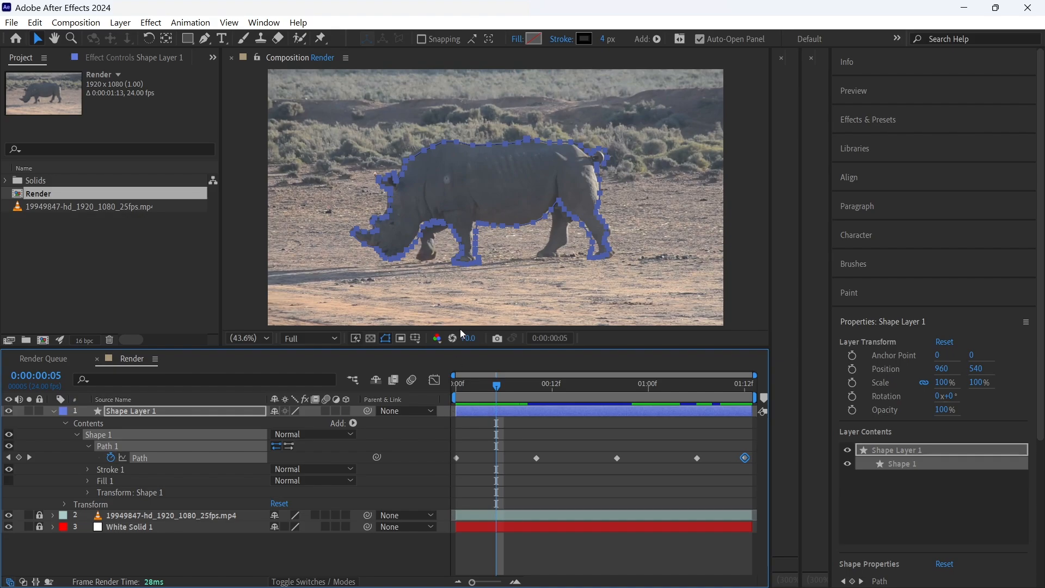
key("period")
key("period")
key("period")
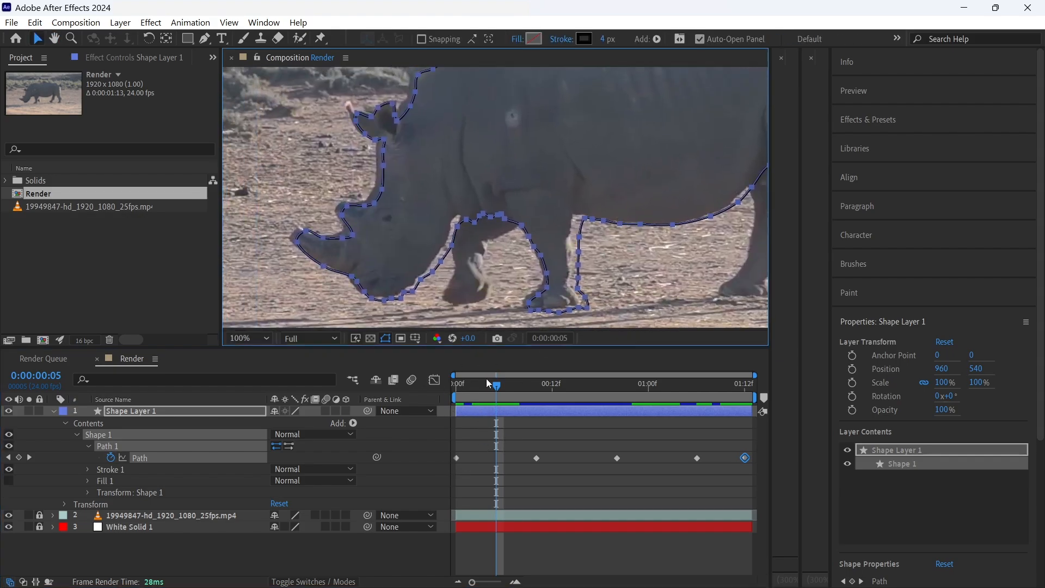
key("h")
left_click_drag(515, 180, 551, 259)
key("v")
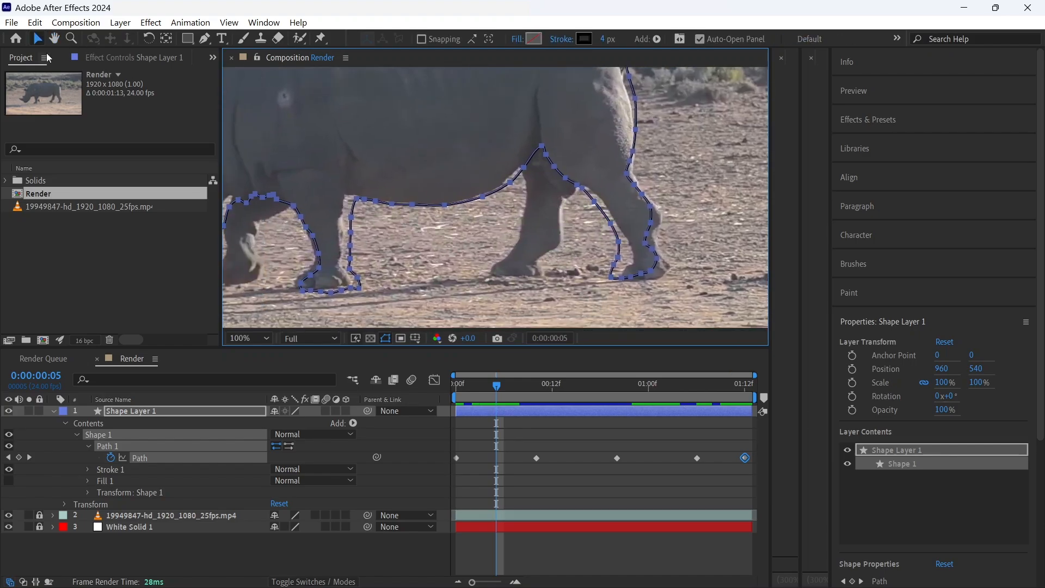
left_click_drag(704, 289, 530, 129)
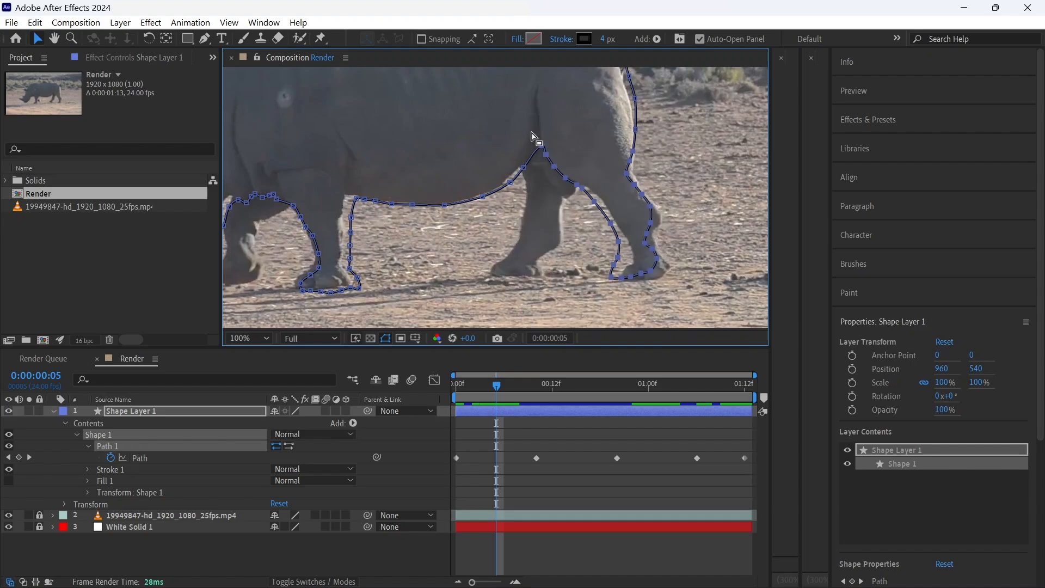
left_click_drag(625, 282, 636, 283)
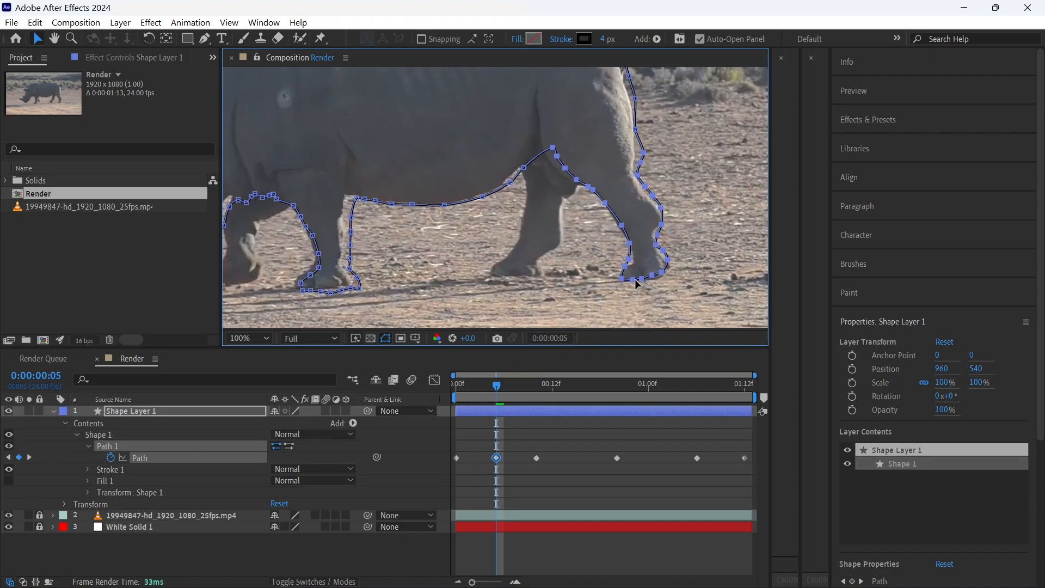
- Reselect Path 1 and move the path point at the groin onto the fold between belly and hind leg
scroll(555, 180, "up", 2)
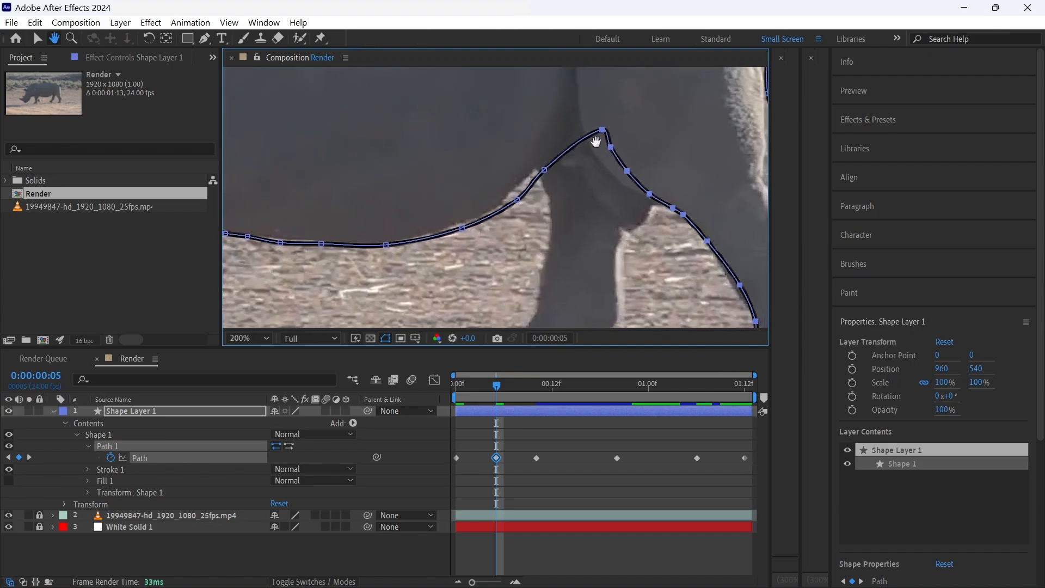
left_click(606, 141)
left_click(605, 140)
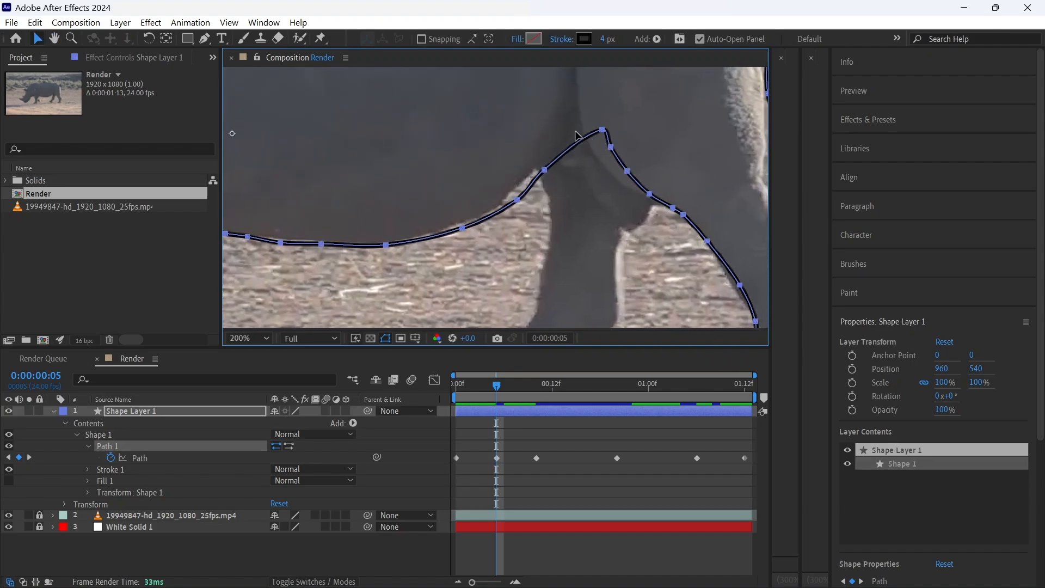
left_click(292, 109)
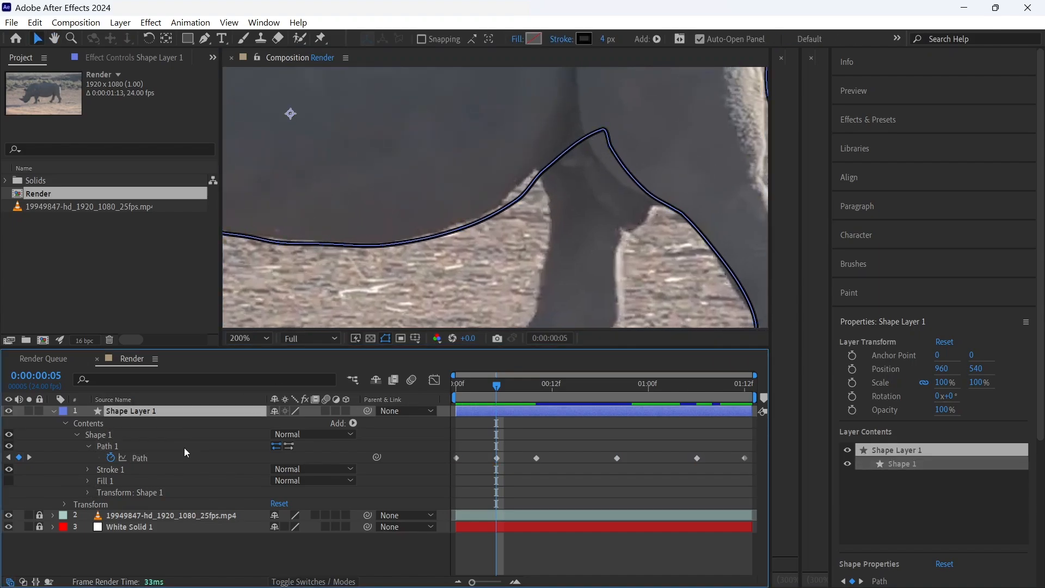
left_click(547, 172)
left_click(602, 131)
left_click_drag(604, 135, 580, 141)
- Refine the path points around the hind foot and heel so they follow the foot's edges
key("space")
left_click_drag(641, 266, 455, 152)
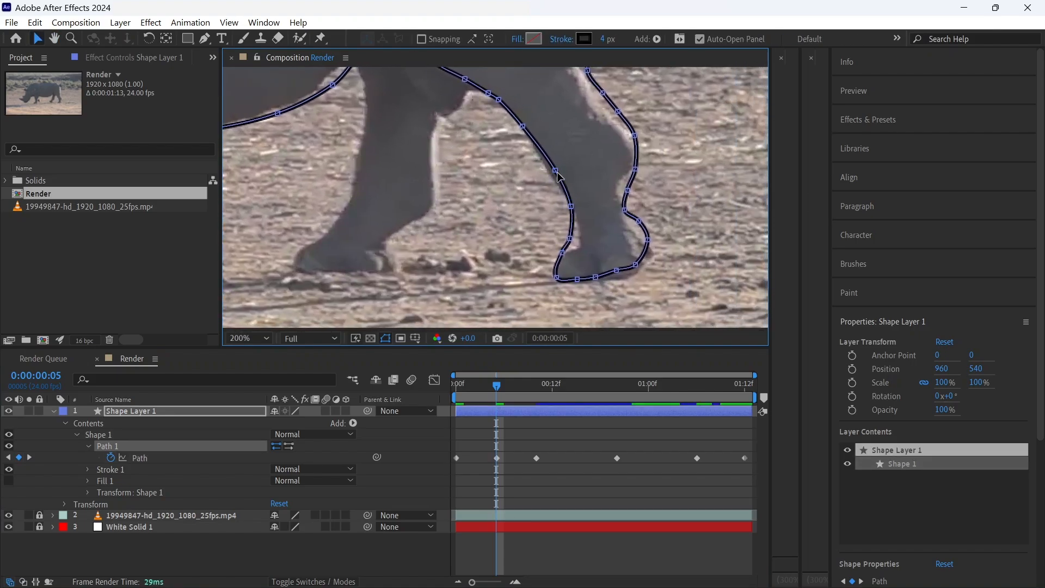
left_click_drag(569, 239, 578, 240)
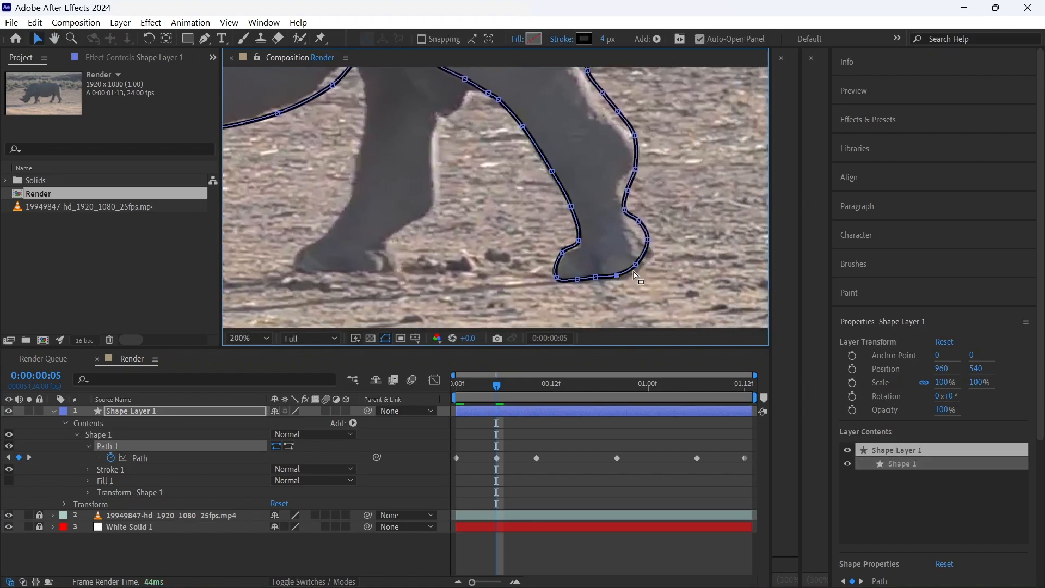
left_click_drag(636, 264, 617, 275)
mouse_move(649, 240)
left_mouse_down()
mouse_move(654, 252)
mouse_move(639, 226)
left_mouse_up()
left_click_drag(625, 189, 626, 192)
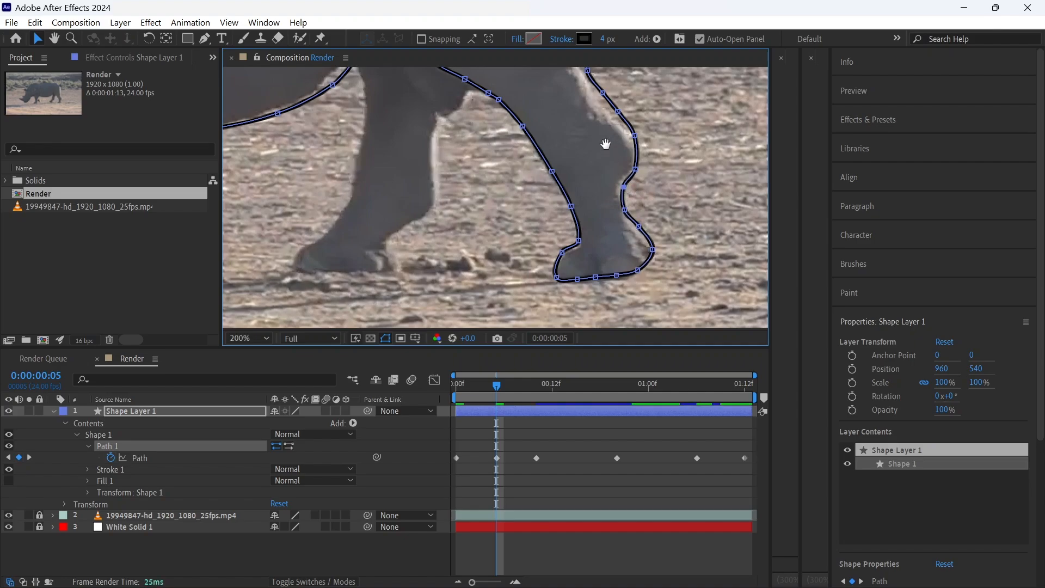
- Fit the path points along the rump and around the curled tail to the footage
left_click_drag(606, 144, 610, 206)
left_click_drag(608, 158, 572, 282)
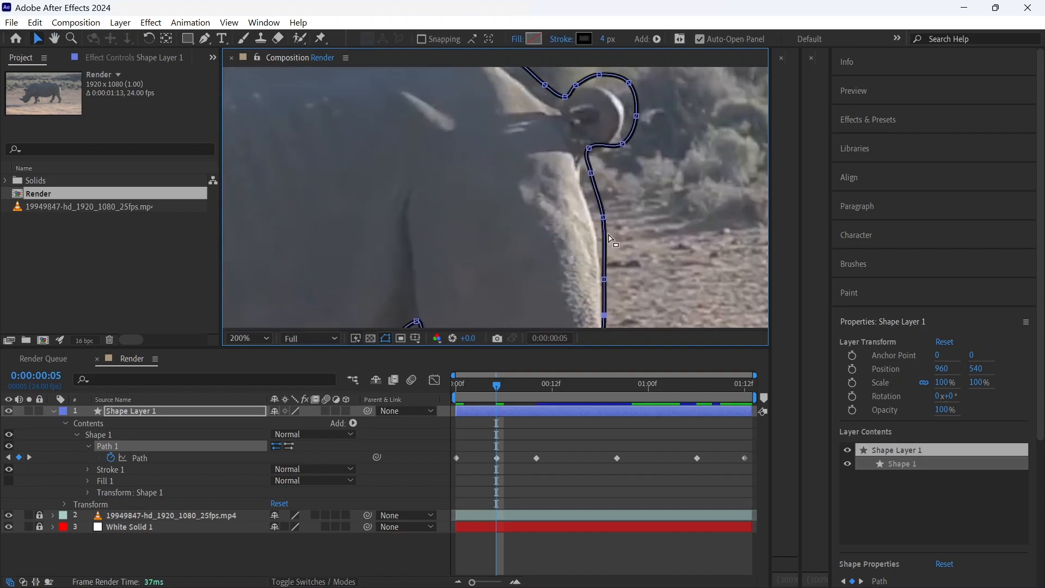
left_click_drag(602, 218, 594, 219)
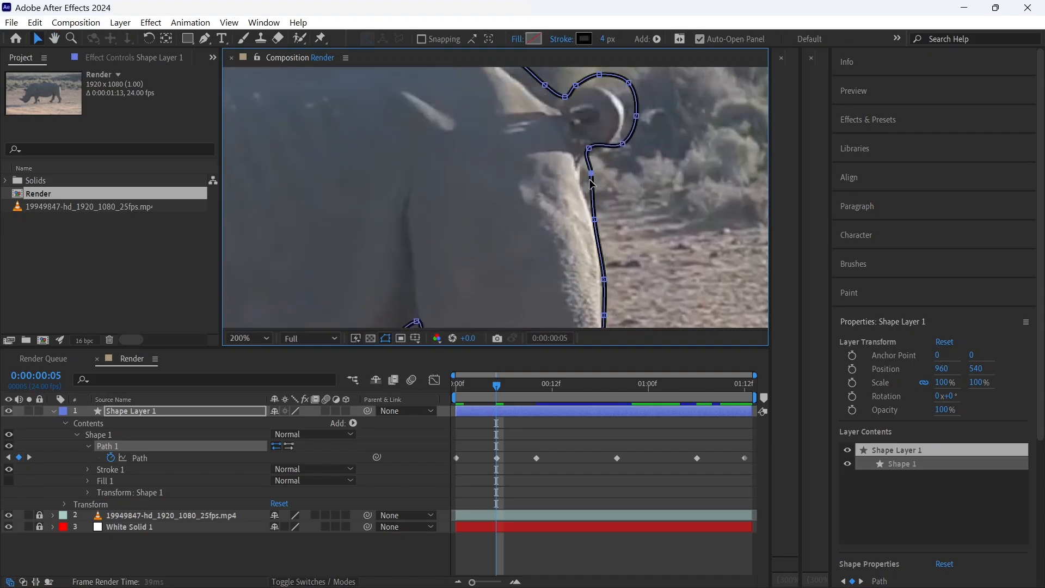
left_click_drag(590, 173, 574, 229)
left_click_drag(548, 105, 679, 221)
left_click_drag(582, 201, 574, 212)
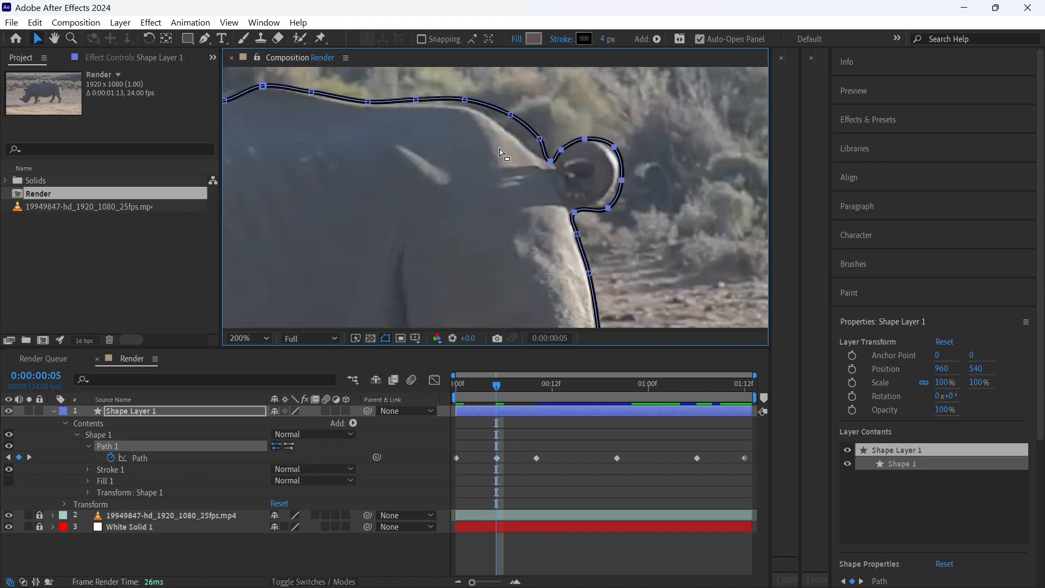
- Select the path points along the neck and shoulder hump and shift them onto the rhino's upper contour
left_click_drag(449, 81, 506, 198)
key("v")
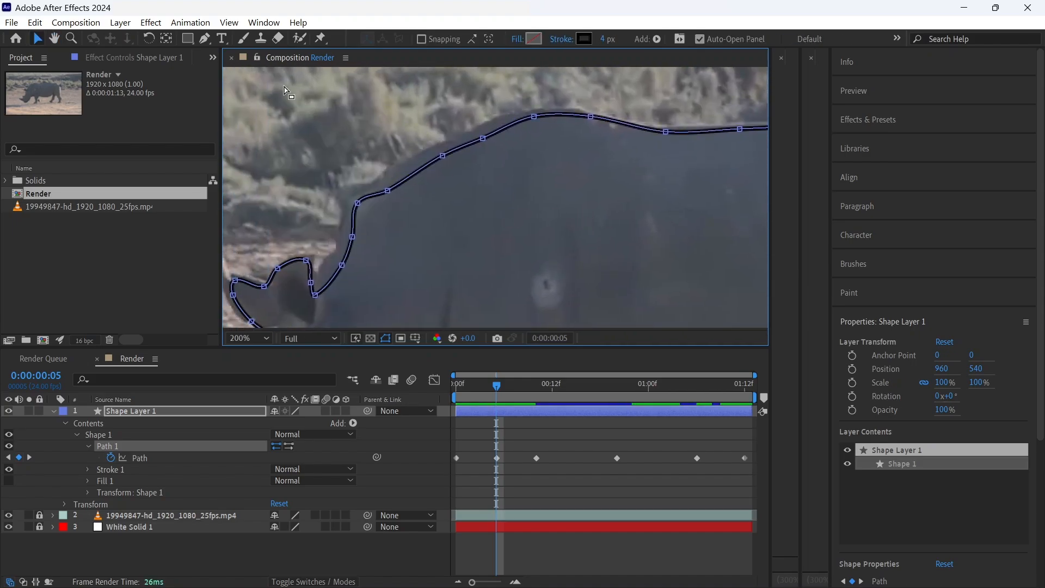
left_click_drag(287, 79, 638, 266)
left_click_drag(590, 118, 579, 113)
- Select the path points around the head, horns and jaw and nudge them together onto the rhino's head
key("h")
left_click_drag(508, 226, 697, 142)
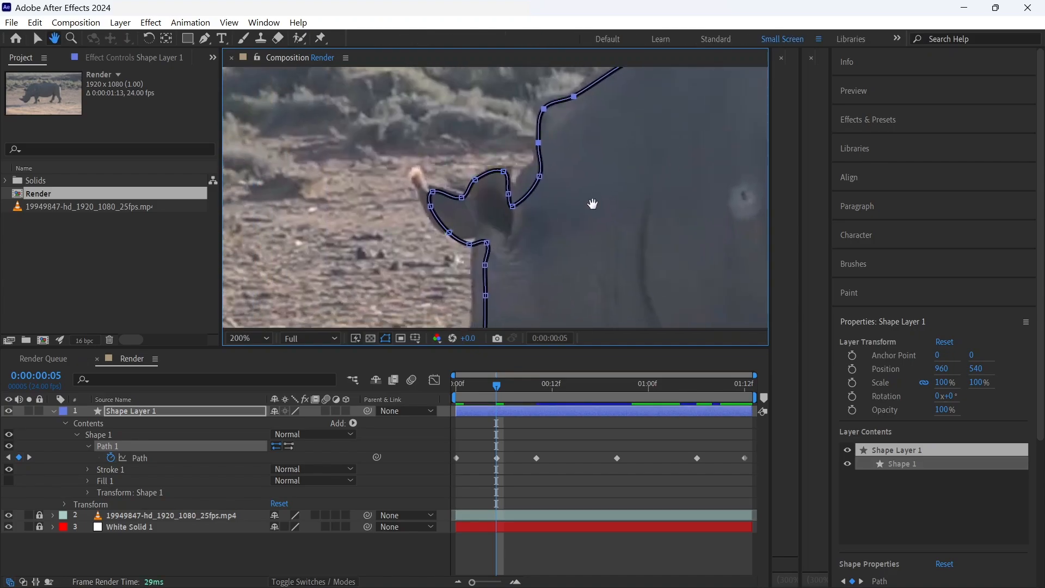
key("v")
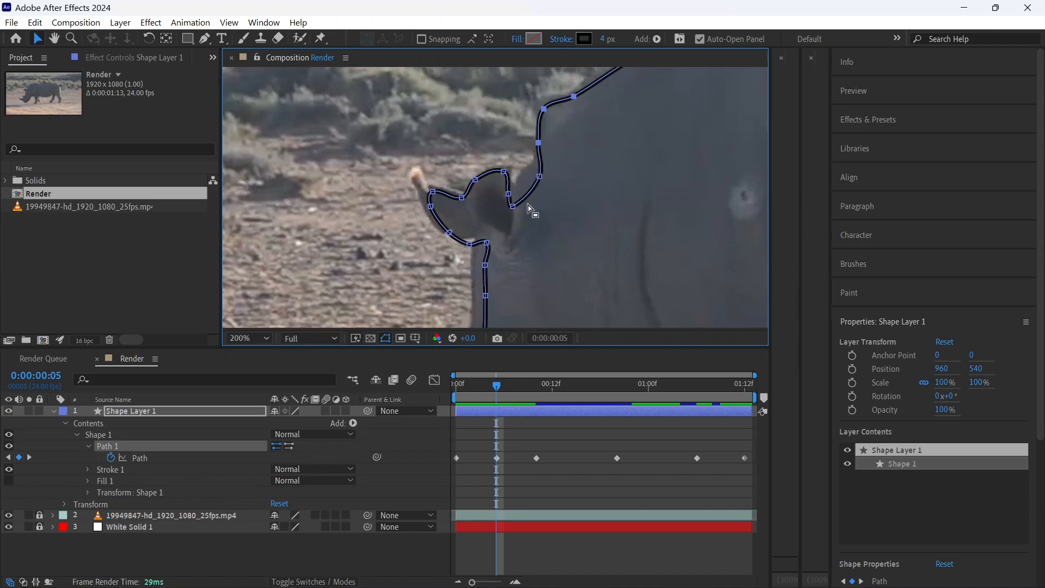
key("h")
left_click_drag(554, 258, 581, 117)
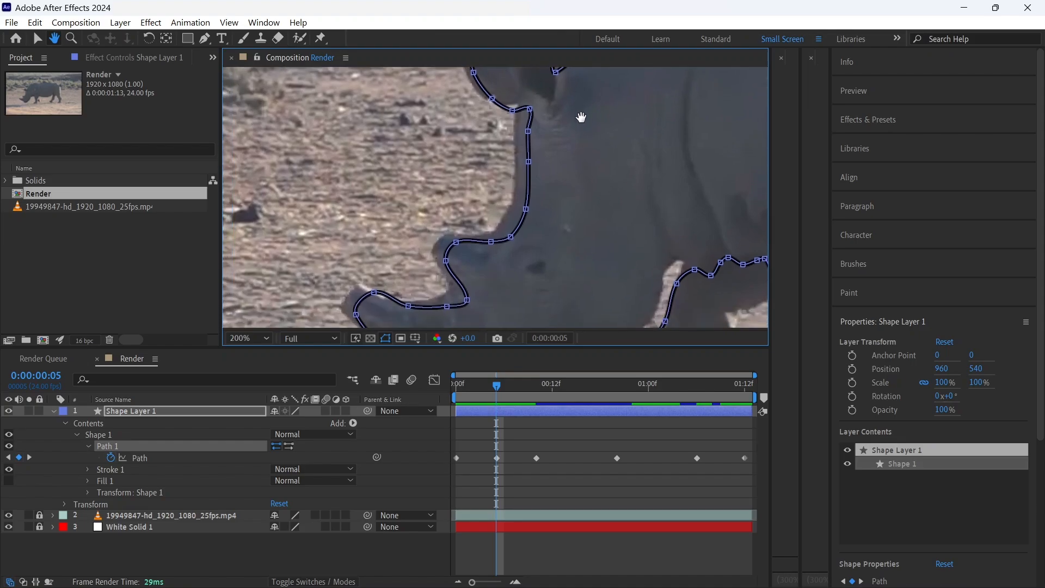
key("comma")
key("v")
left_click_drag(376, 133, 604, 297)
key("shift+Left")
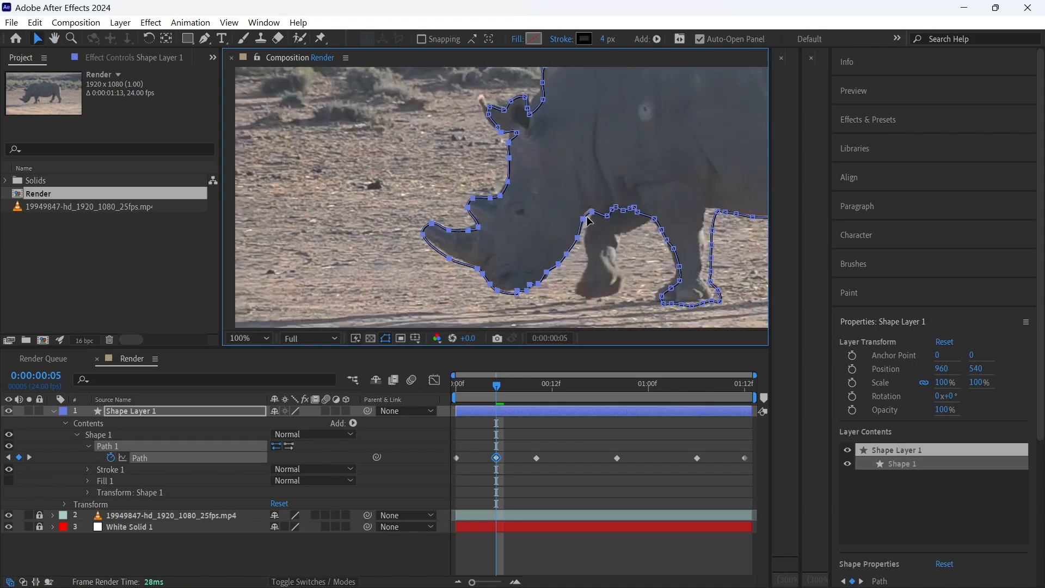
- Reselect Path 1 and fine-tune the path point at the base of the ear
left_click(519, 136)
left_click(518, 137)
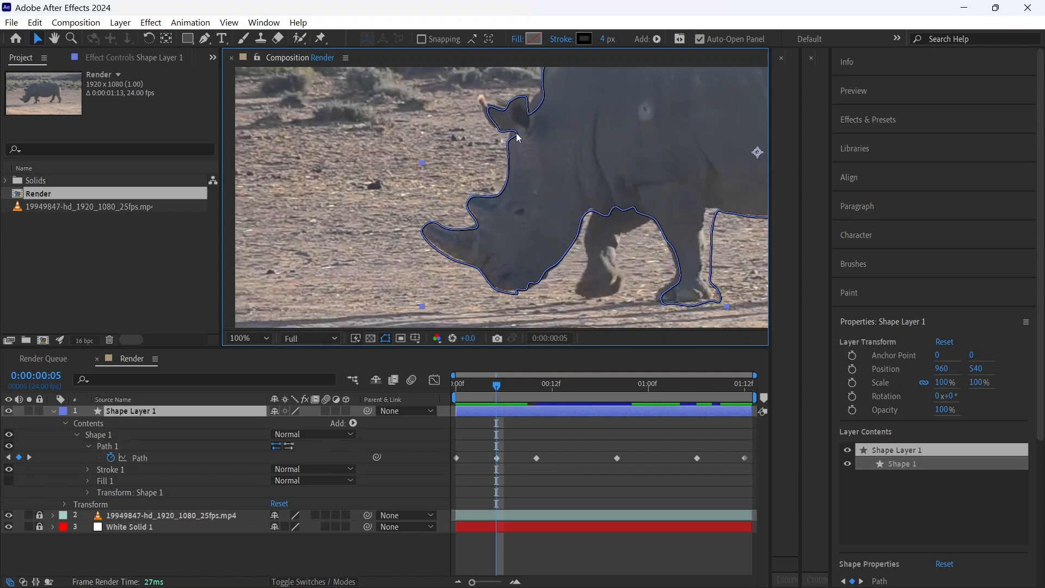
left_click(136, 446)
scroll(526, 154, "up", 1)
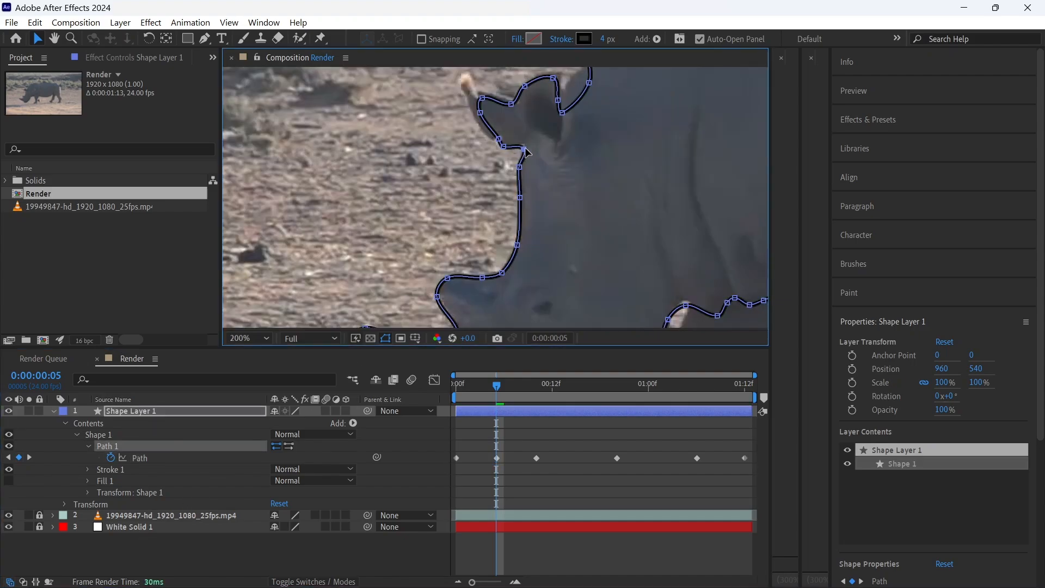
- Shift the path points along the rear edge of the front leg and foot closer to the leg
left_click_drag(571, 256, 412, 121)
left_click_drag(519, 233, 331, 159)
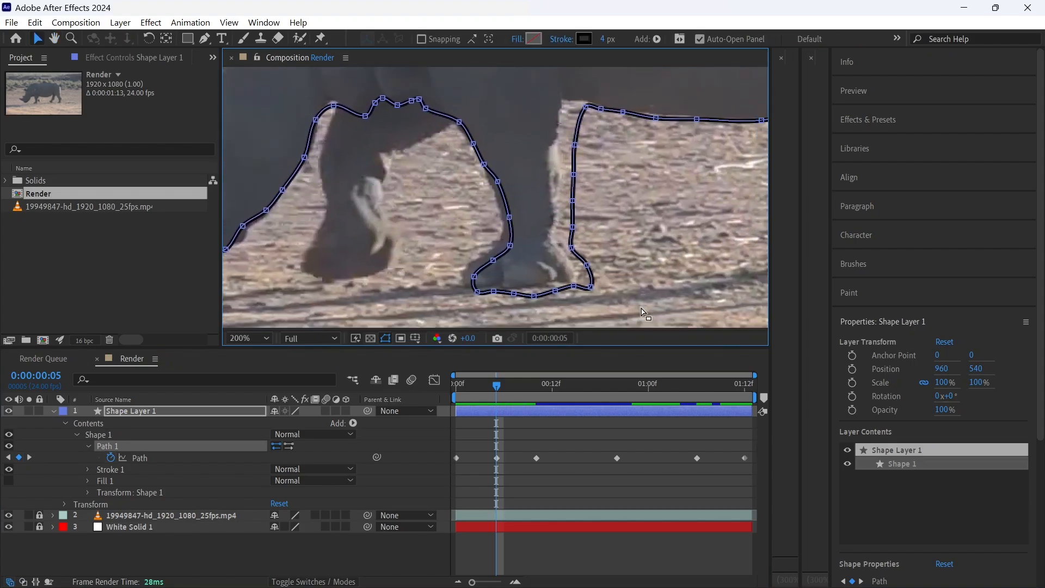
left_click_drag(641, 307, 580, 108)
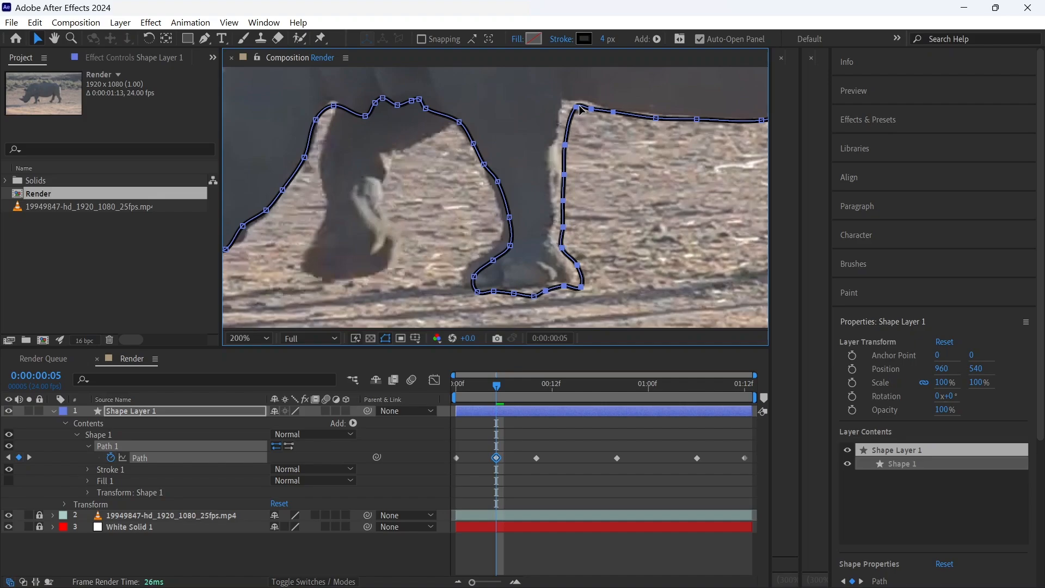
- Fit the path points around the toe and sole of the front foot to the footage
left_click_drag(438, 234, 522, 296)
left_click_drag(510, 243, 505, 241)
left_click(536, 298)
left_click_drag(536, 296, 536, 290)
left_click(546, 290)
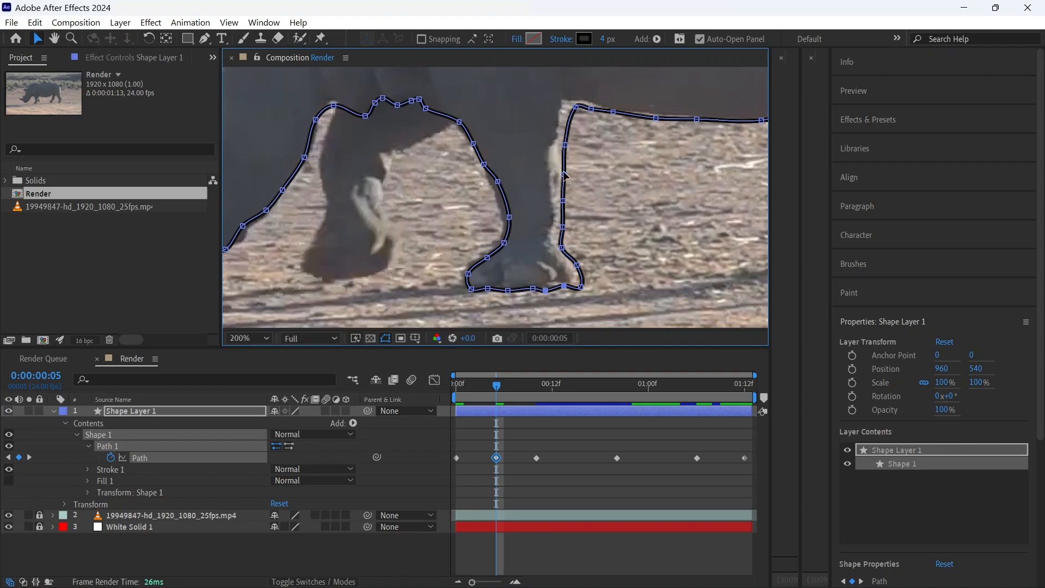
- Tighten the path points on both edges of the front leg and at its junction with the belly
left_click_drag(565, 145, 560, 144)
left_click_drag(575, 106, 569, 104)
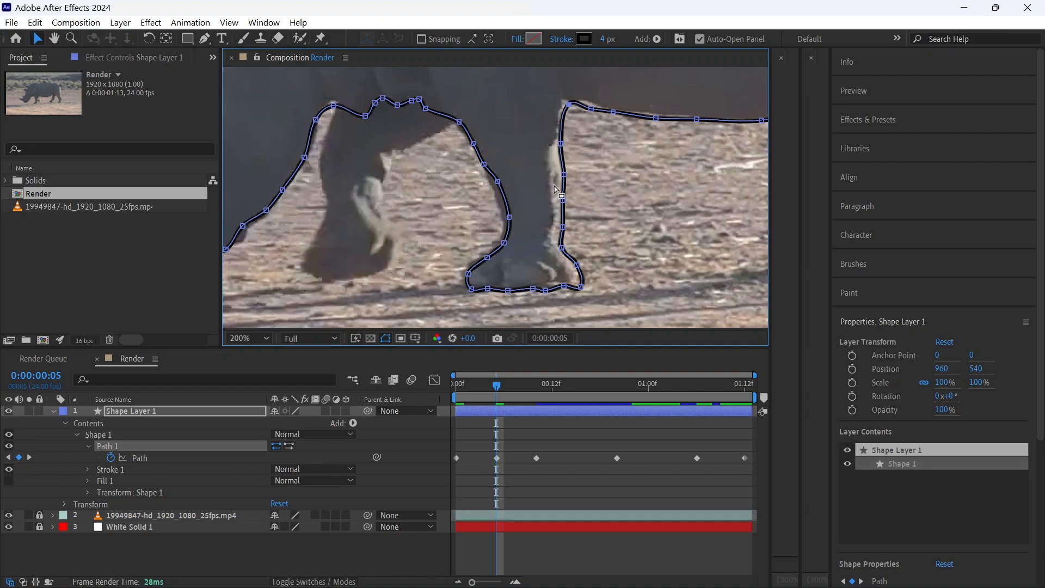
left_click_drag(555, 189, 557, 194)
left_click_drag(498, 182, 491, 182)
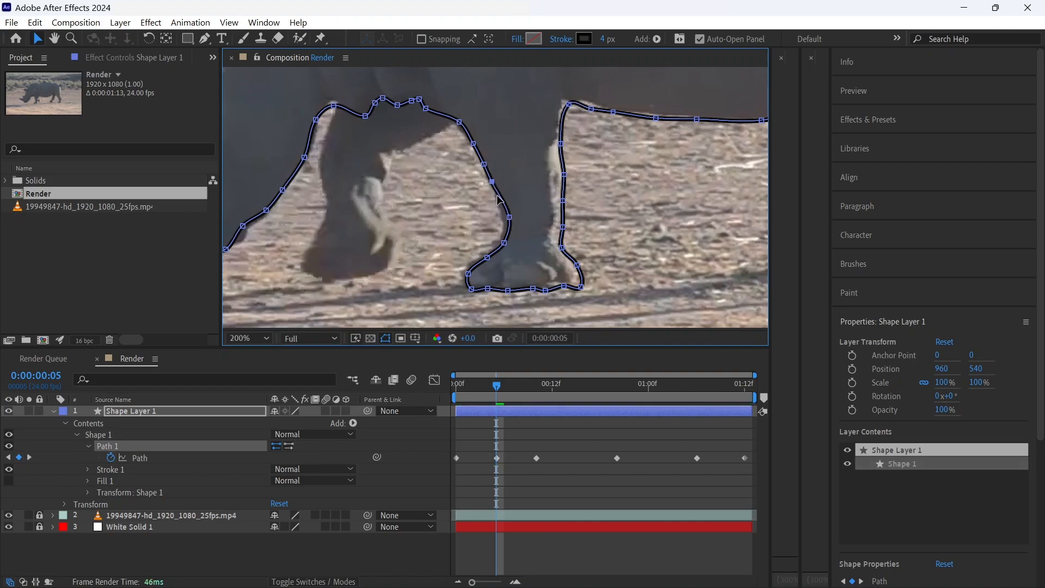
left_click_drag(509, 217, 506, 217)
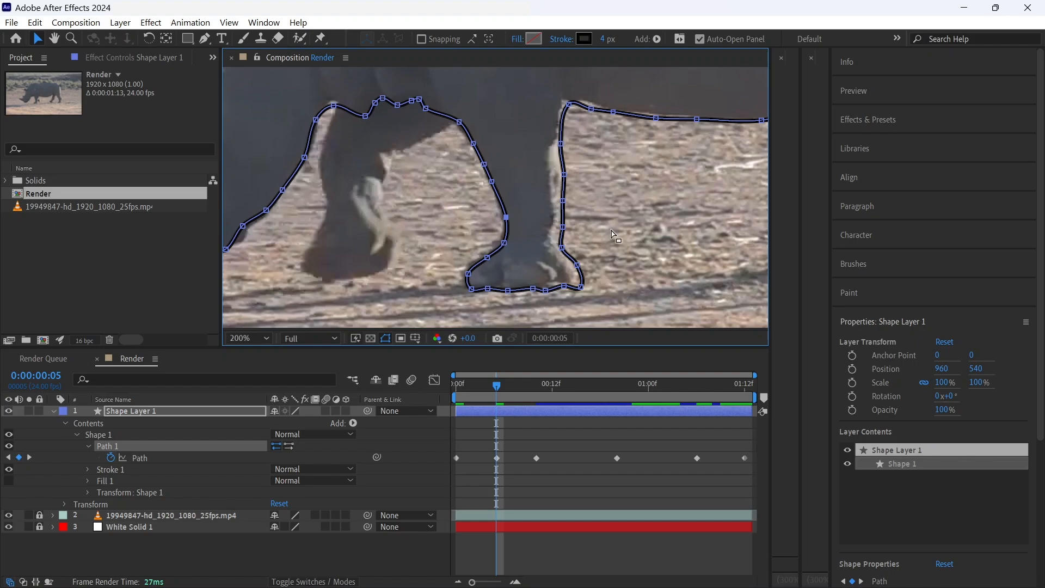
- Examine the outline around the legs, belly, head and back at 0:00:00:05, and move to 0:00:00:10
key("space")
left_click_drag(614, 234, 348, 242)
left_click_drag(593, 169, 475, 261)
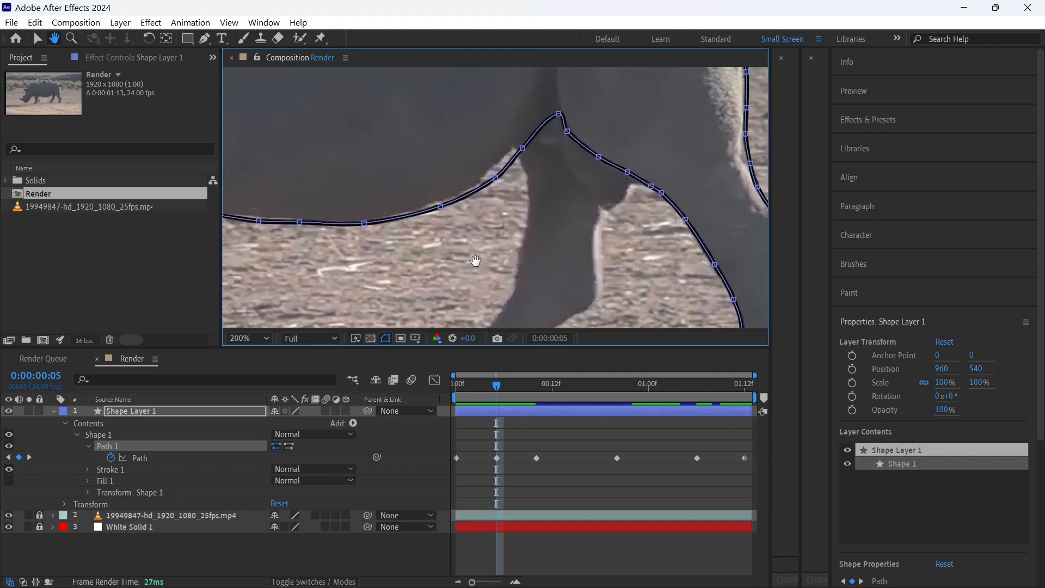
left_click_drag(583, 229, 585, 122)
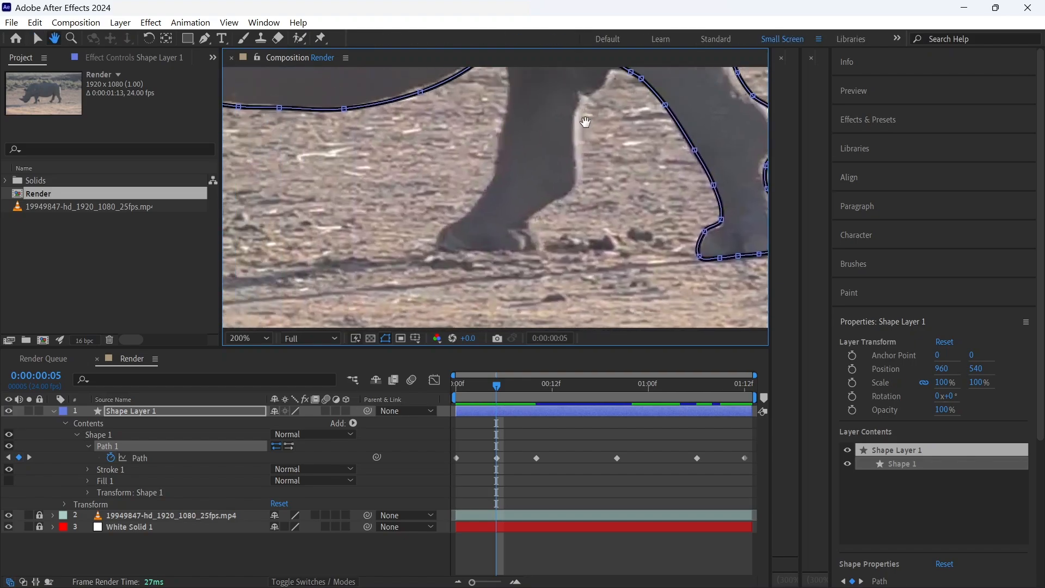
left_click_drag(337, 208, 605, 204)
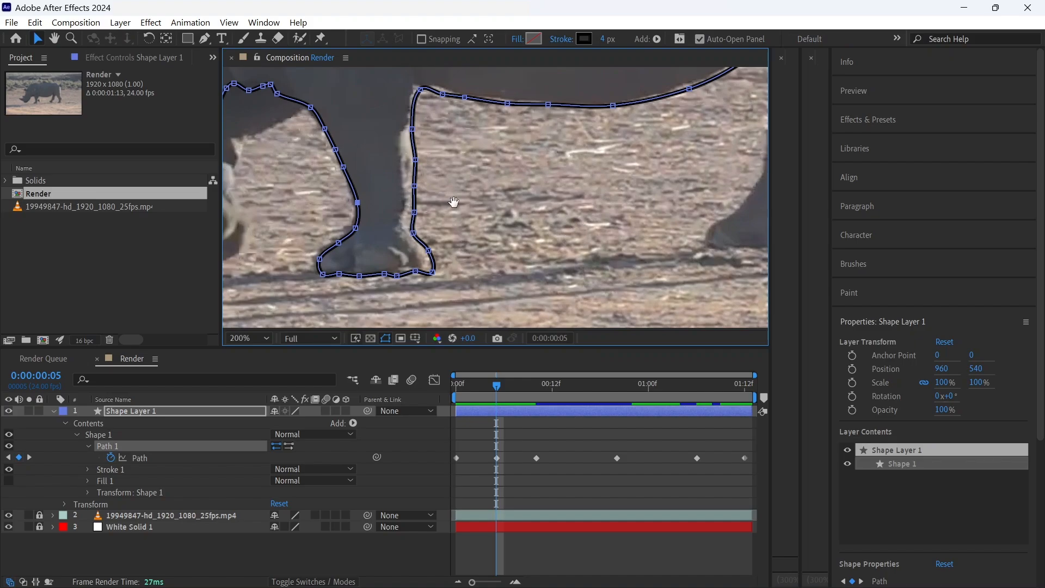
left_click_drag(454, 202, 618, 208)
left_click_drag(557, 179, 580, 289)
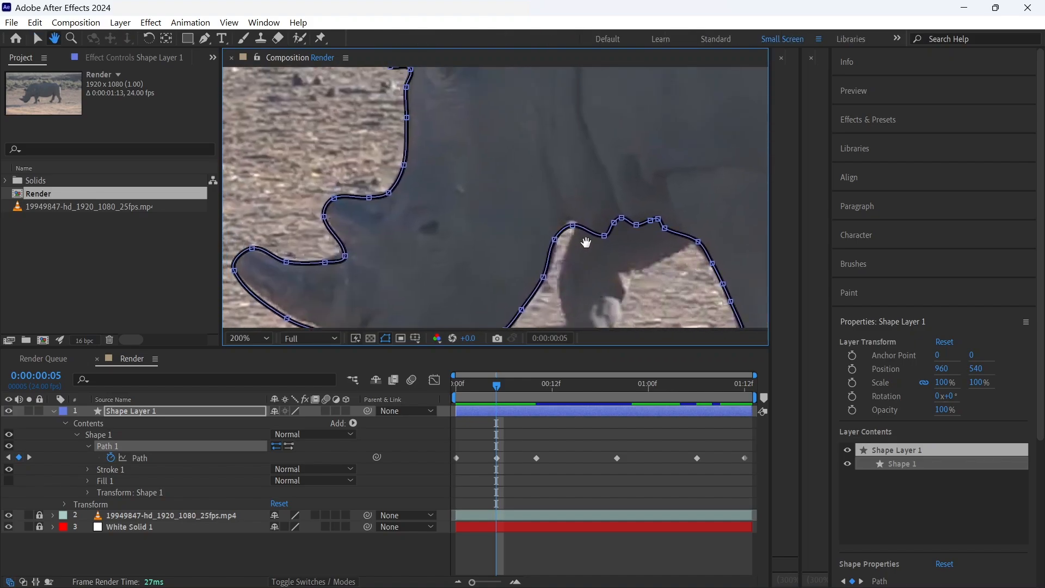
left_click_drag(566, 158, 572, 103)
left_click_drag(626, 253, 566, 155)
scroll(606, 221, "down", 1)
left_click_drag(628, 216, 548, 307)
left_click_drag(492, 196, 518, 280)
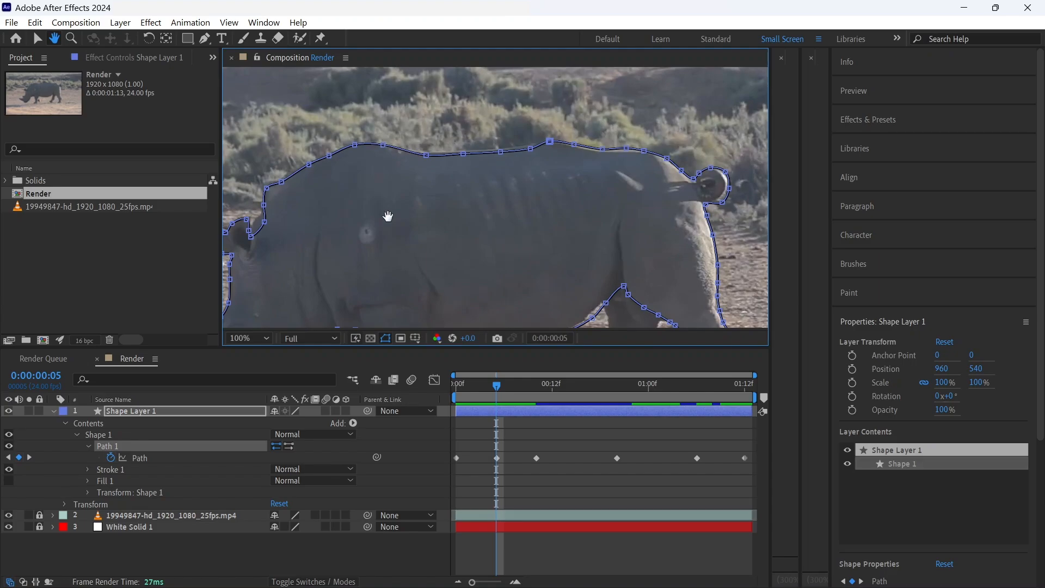
left_click_drag(387, 216, 487, 163)
key("v")
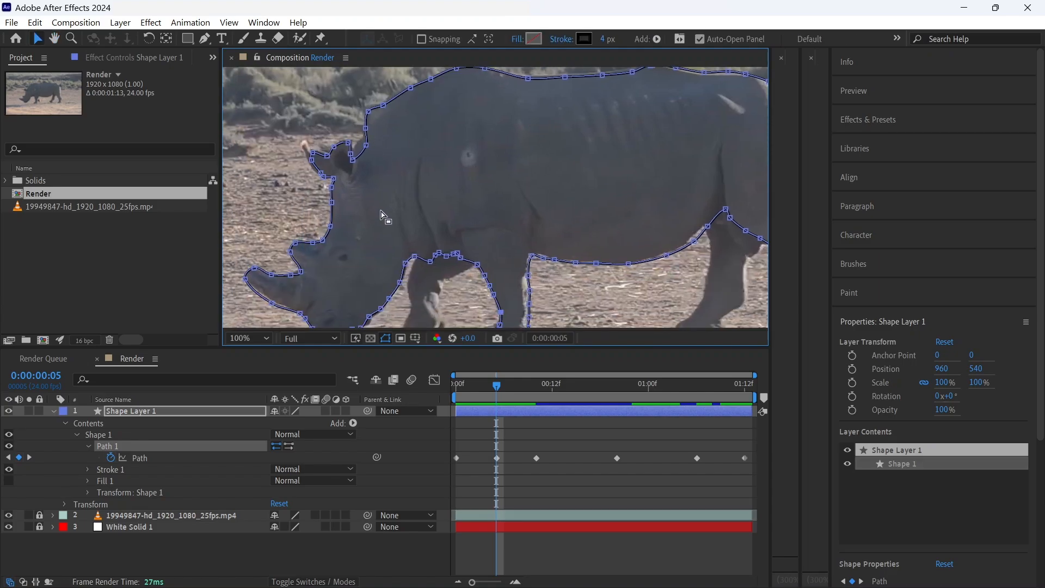
scroll(562, 239, "down", 5)
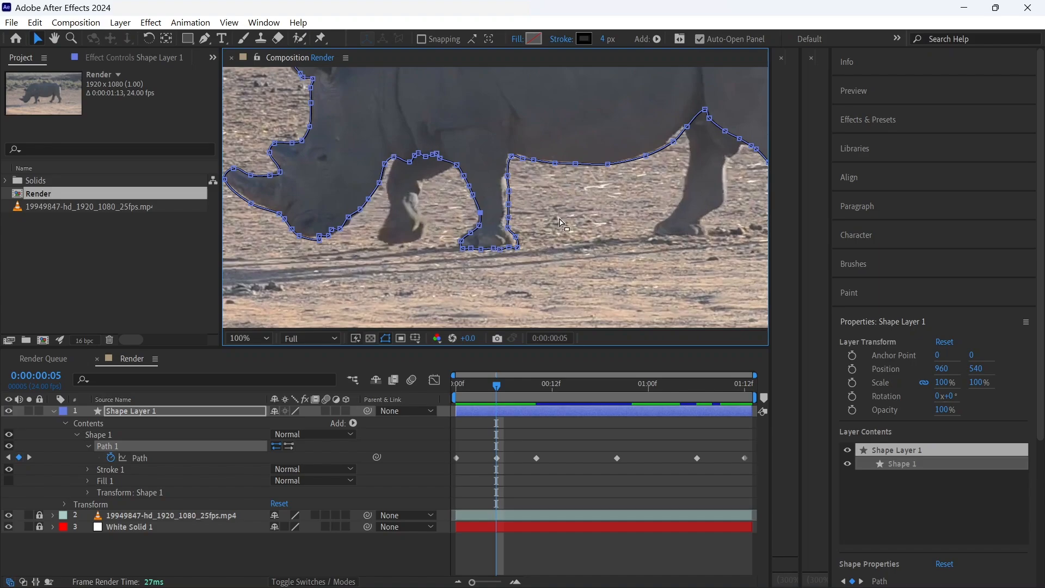
left_click_drag(500, 385, 543, 376)
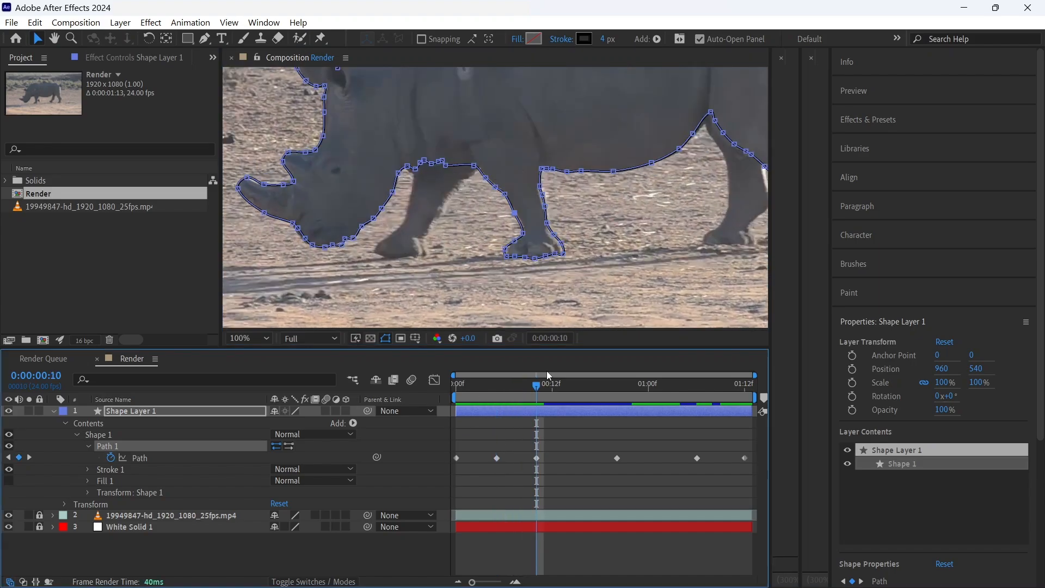
- Move to 0:00:00:15 and shift the whole outline down to match the rhino's back
key("Page_Down")
key("Page_Down")
key("Page_Down")
key("Page_Down")
key("Page_Down")
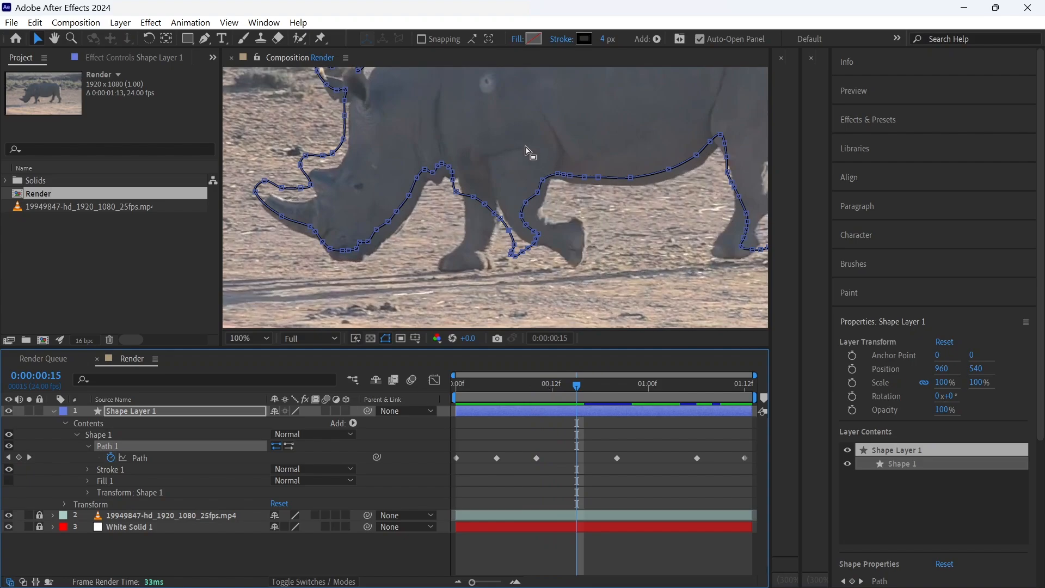
scroll(453, 159, "down", 4)
scroll(453, 159, "up", 2)
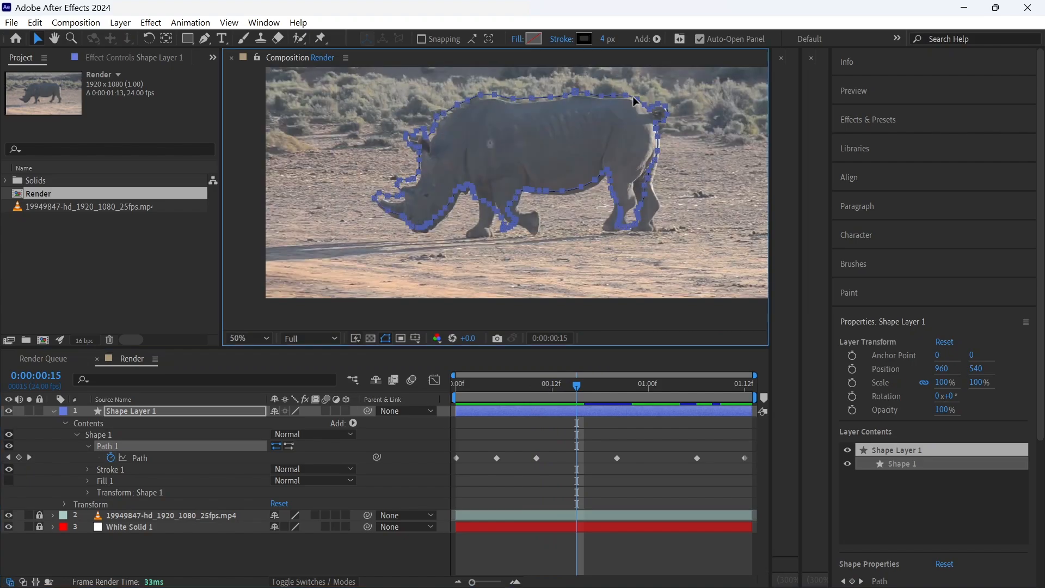
left_click_drag(635, 101, 636, 106)
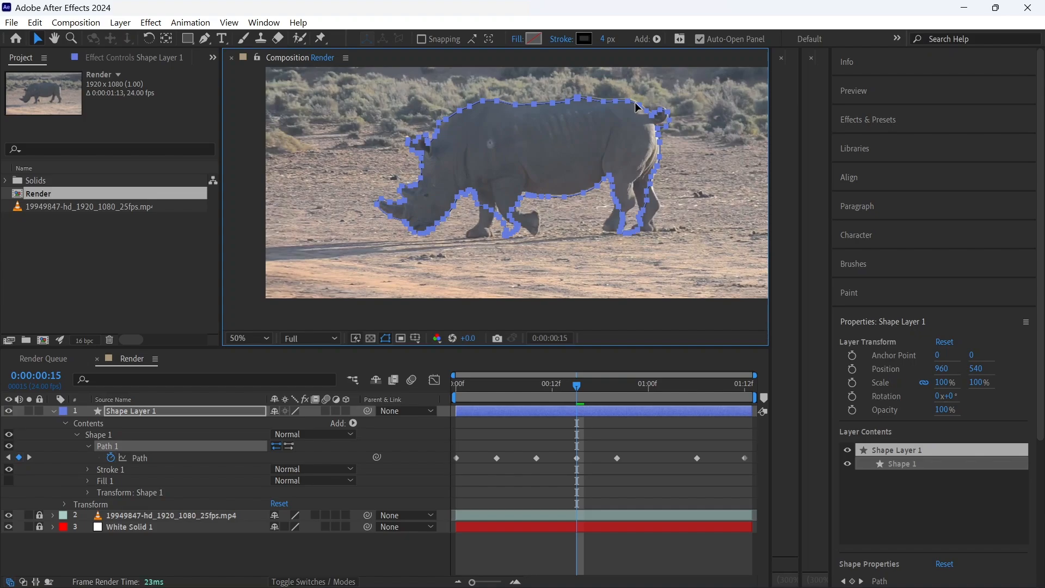
- Fit the belly path points to the footage, placing one at the junction behind the raised front leg
scroll(639, 191, "up", 4)
left_click_drag(589, 225, 597, 173)
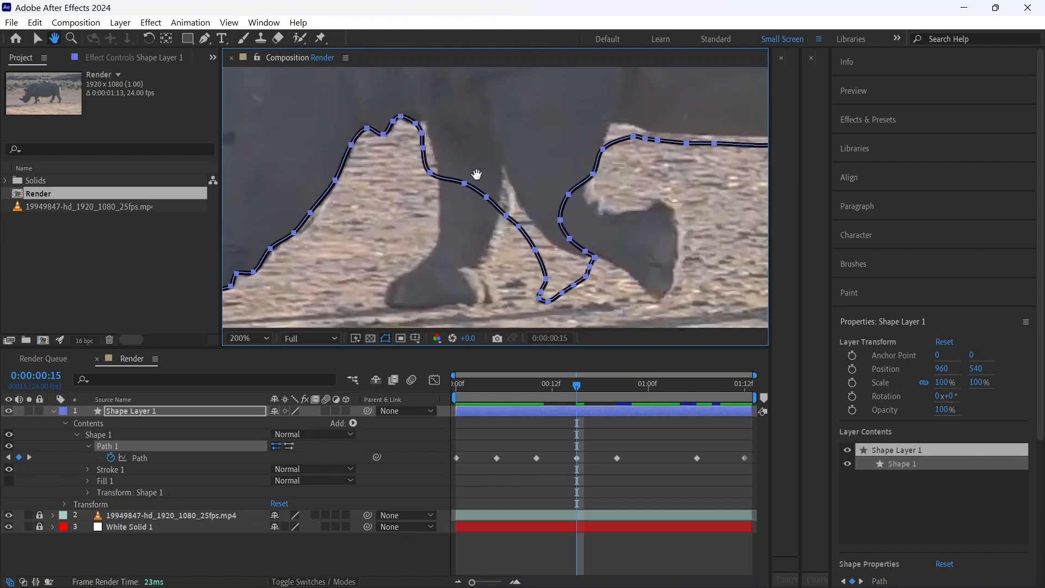
left_click_drag(698, 213, 450, 225)
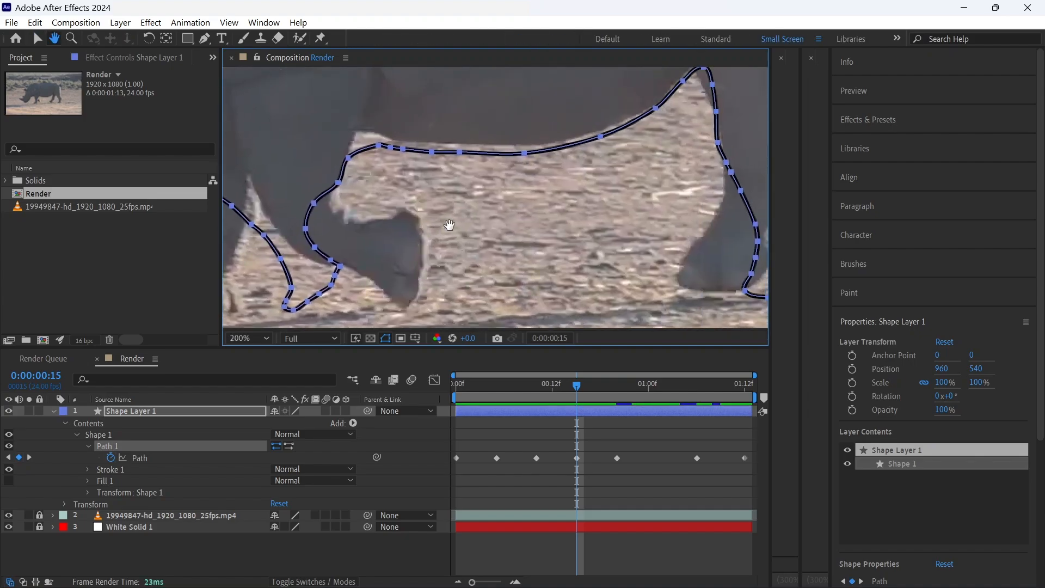
key("v")
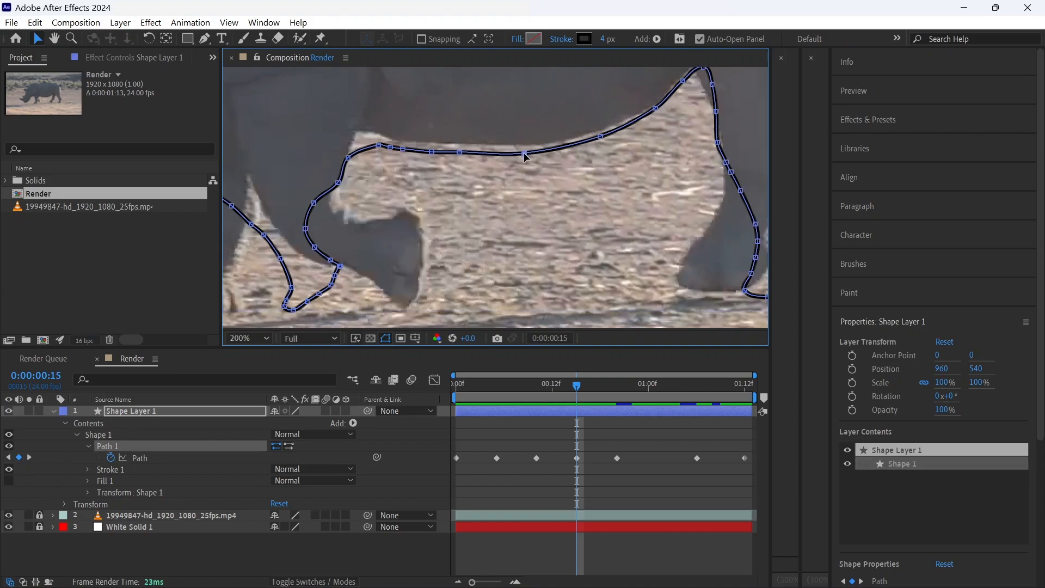
left_click_drag(523, 153, 523, 145)
left_click_drag(459, 152, 357, 134)
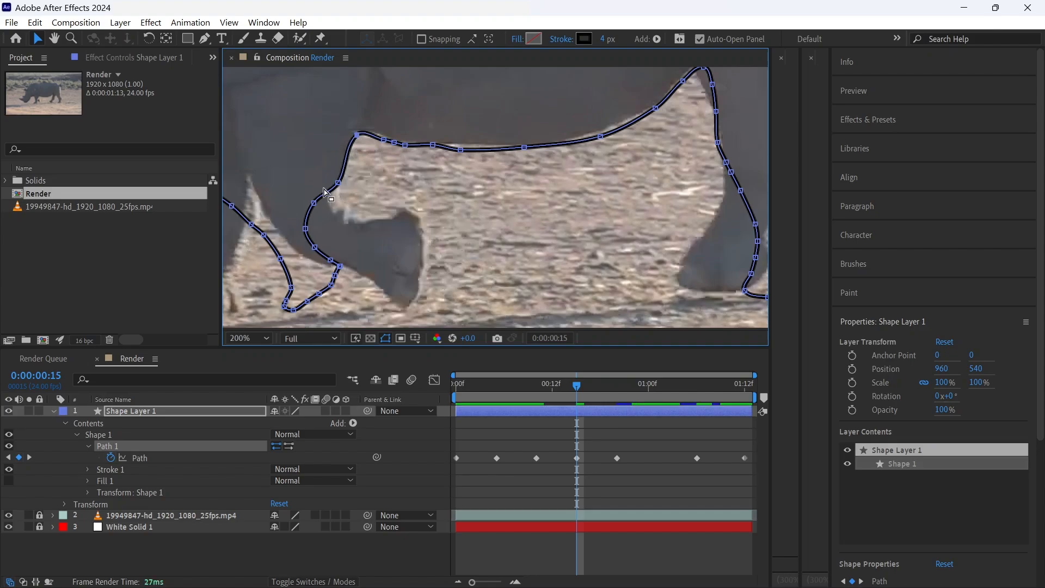
- Move the path points at the rear bend of the raised front leg out to the leg's edge
left_click_drag(314, 202, 344, 195)
left_click(305, 229)
left_click_drag(314, 230, 352, 210)
- Fit the path points from the chest junction down the front edge of the raised front leg
key("space")
left_click_drag(268, 248, 433, 244)
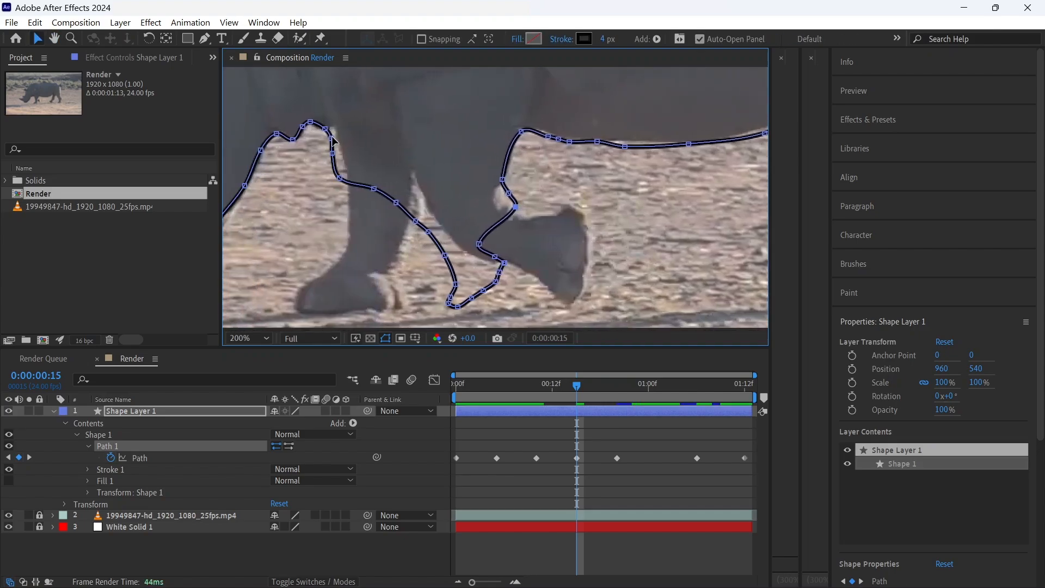
left_click_drag(334, 139, 367, 146)
left_click_drag(340, 178, 433, 241)
left_click_drag(454, 229, 480, 265)
left_click_drag(514, 265, 482, 227)
left_click_drag(578, 210, 552, 210)
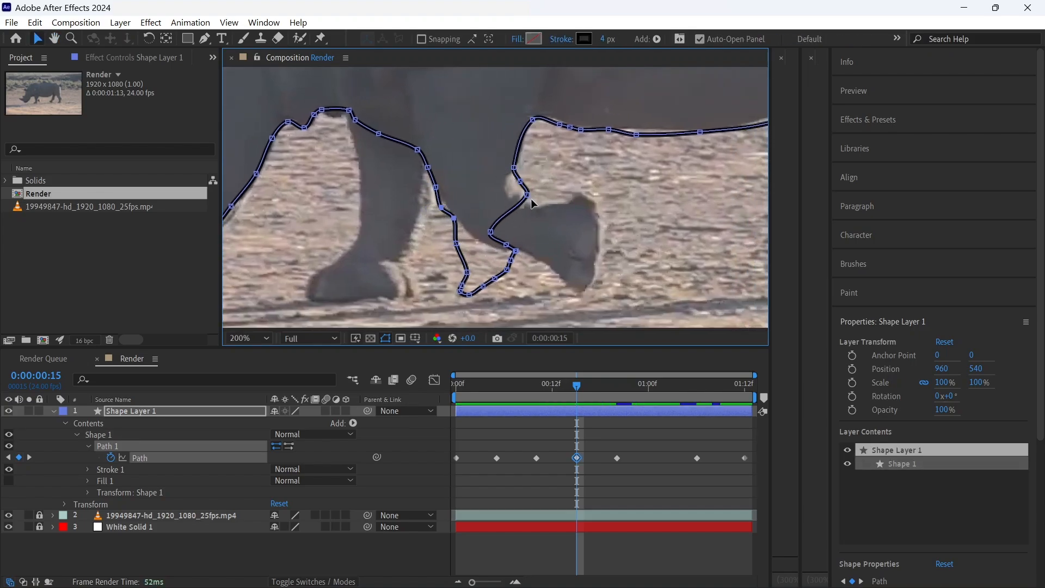
- Place the path points along the back of the ankle and around the heel of the raised front foot
left_click_drag(491, 232, 568, 203)
left_click_drag(515, 251, 584, 194)
left_click_drag(515, 250, 598, 213)
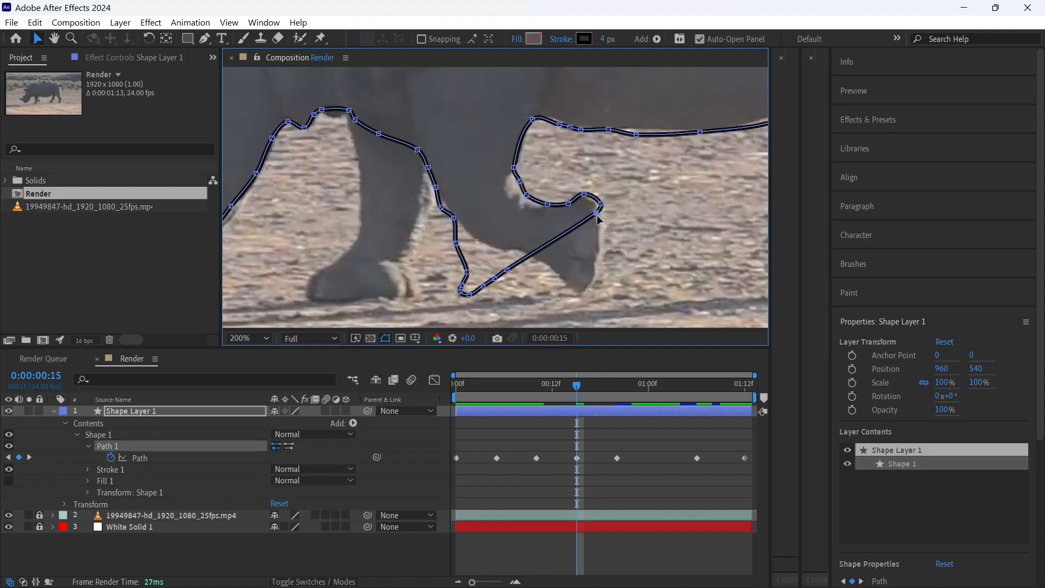
- Fit the path points around the sole, toe and front edge of the raised front foot, and lower a point at the chest junction
left_click_drag(506, 269, 597, 239)
left_click_drag(494, 278, 589, 288)
left_click_drag(469, 294, 549, 268)
left_click_drag(466, 272, 520, 256)
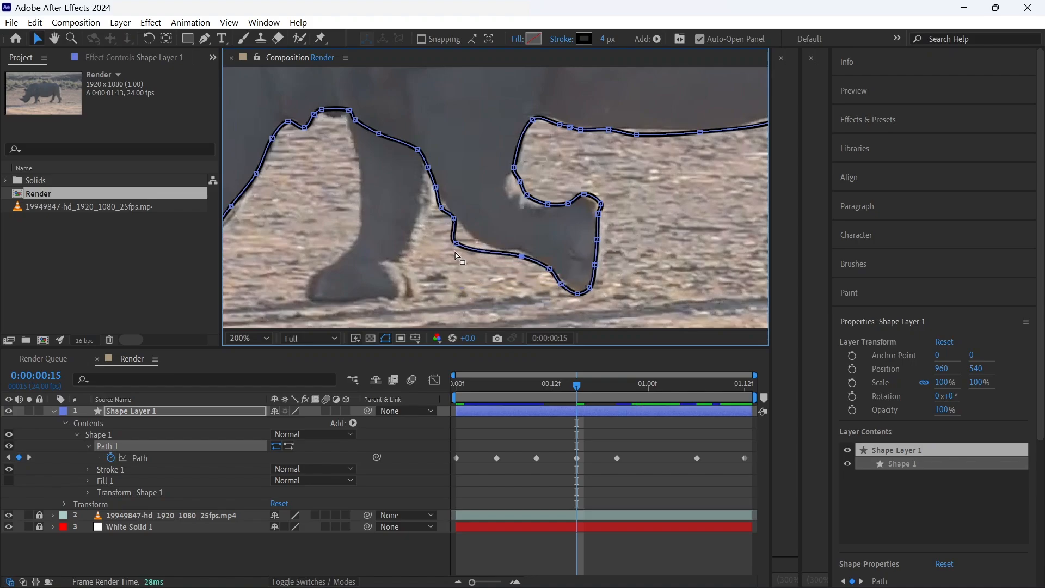
left_click_drag(456, 244, 475, 244)
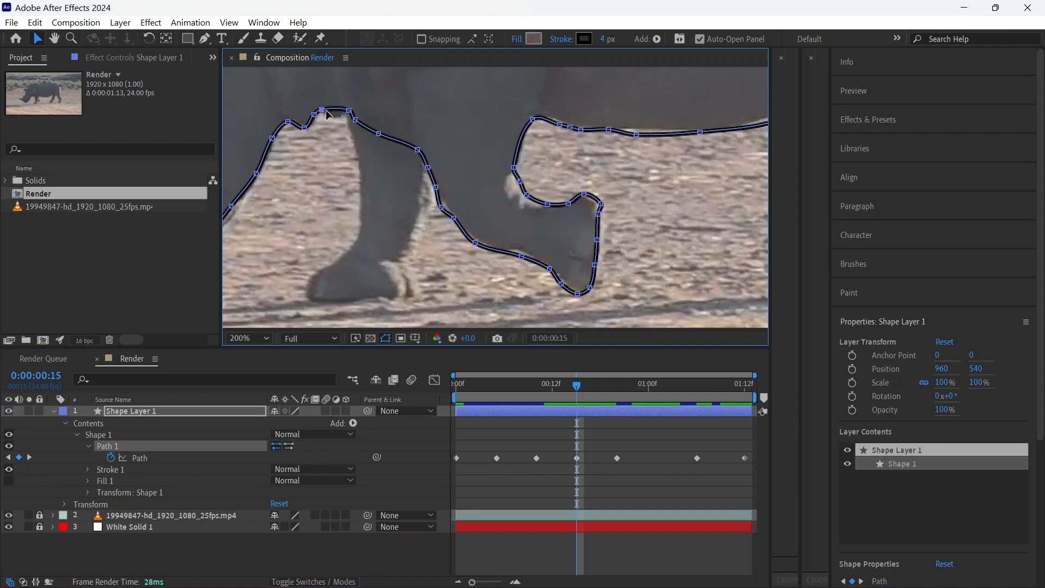
left_click_drag(326, 109, 335, 114)
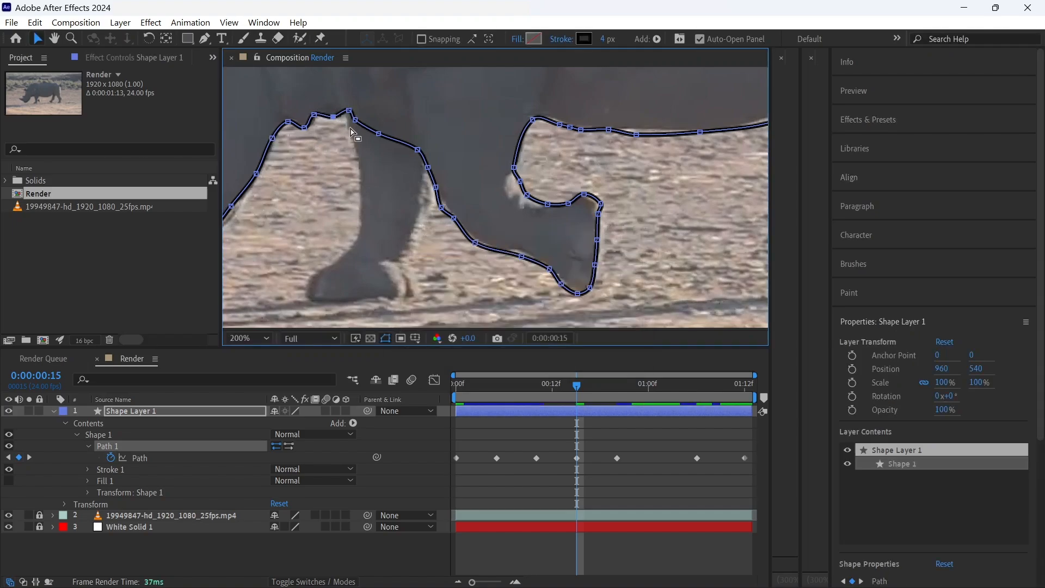
- Bring the hind legs into view and save the project
key("h")
left_click_drag(677, 220, 374, 248)
key("v")
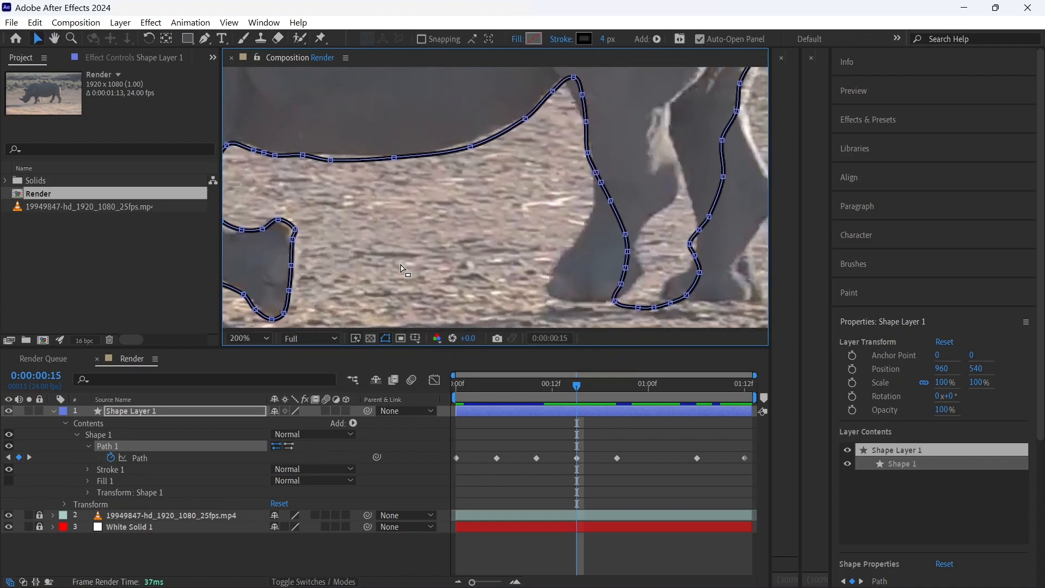
key("ctrl+s")
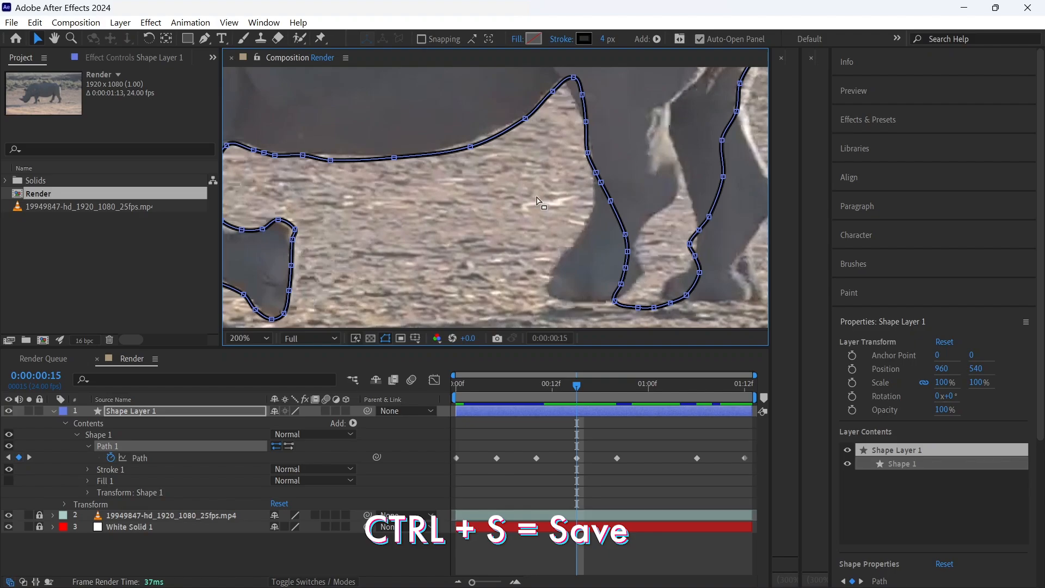
- Fit the path points down the front edge of the near hind leg and around its foot
key("h")
left_click_drag(659, 231, 541, 230)
key("v")
key("h")
key("v")
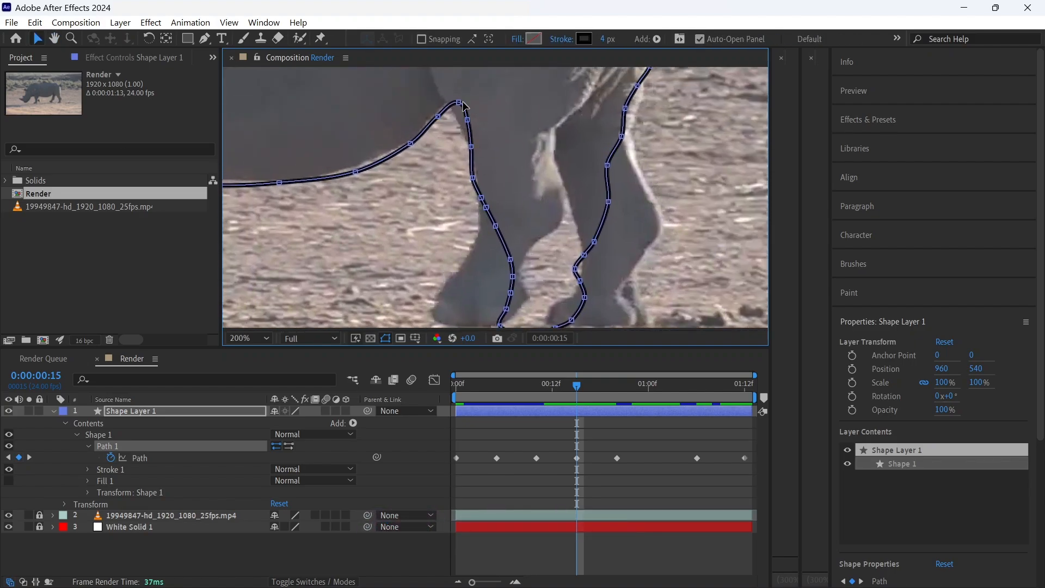
left_click_drag(458, 102, 460, 122)
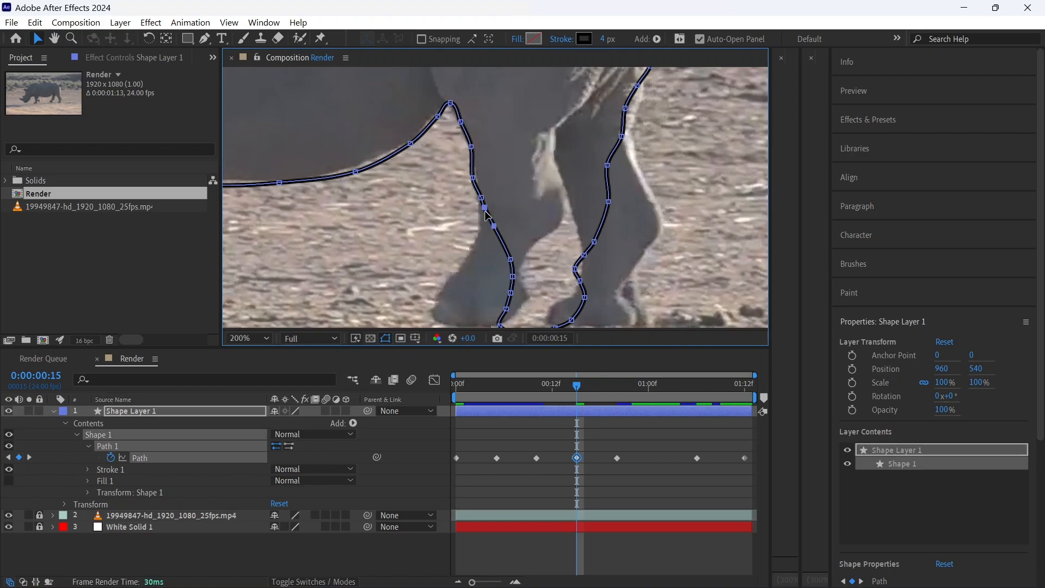
left_click_drag(488, 216, 548, 184)
left_click(493, 237)
left_click_drag(697, 269, 536, 197)
left_click(533, 218)
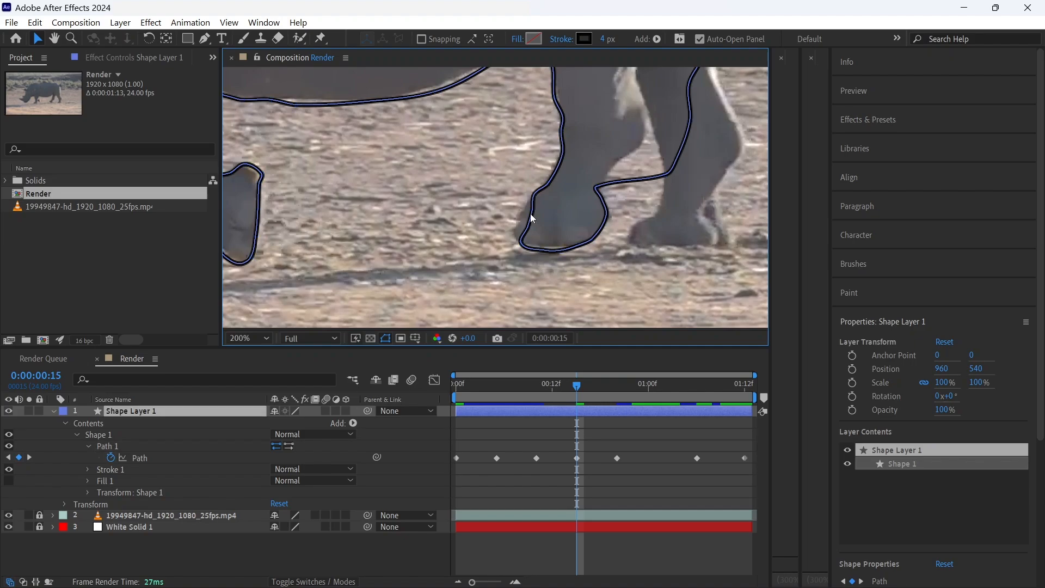
- Reselect Path 1 and move the points at the front of the hind foot out to the toe's edge
left_click(215, 447)
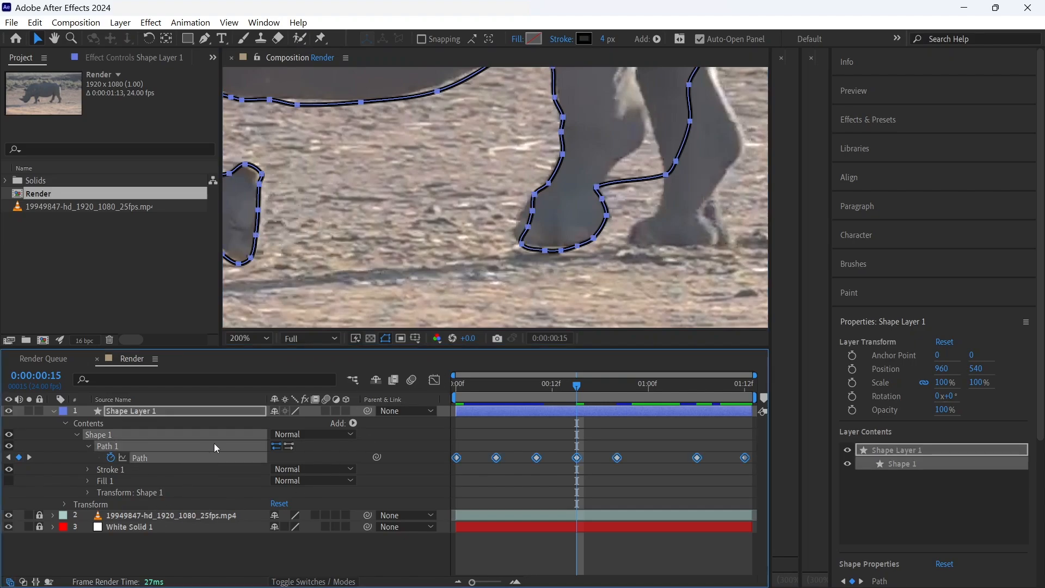
left_click(211, 433)
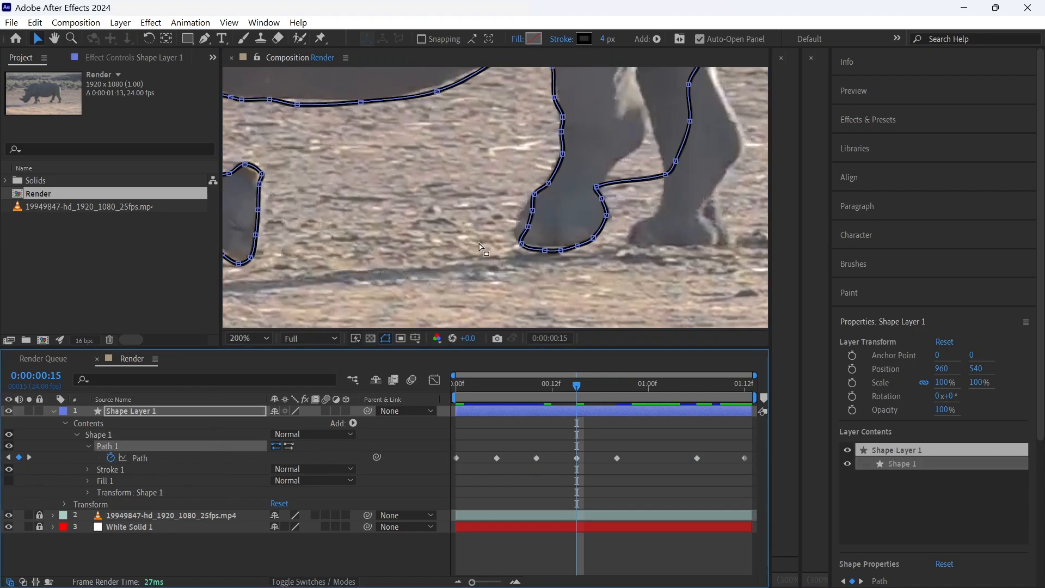
left_click_drag(533, 212, 518, 223)
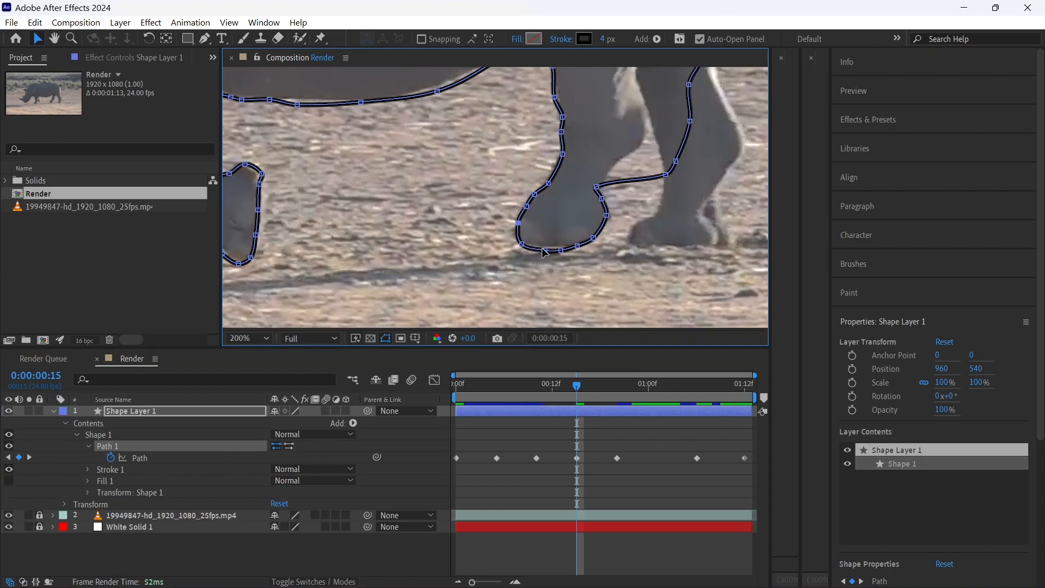
- Reselect Path 1 and fit the path points along the lower rear edge of the near hind leg
left_click_drag(666, 178, 580, 283)
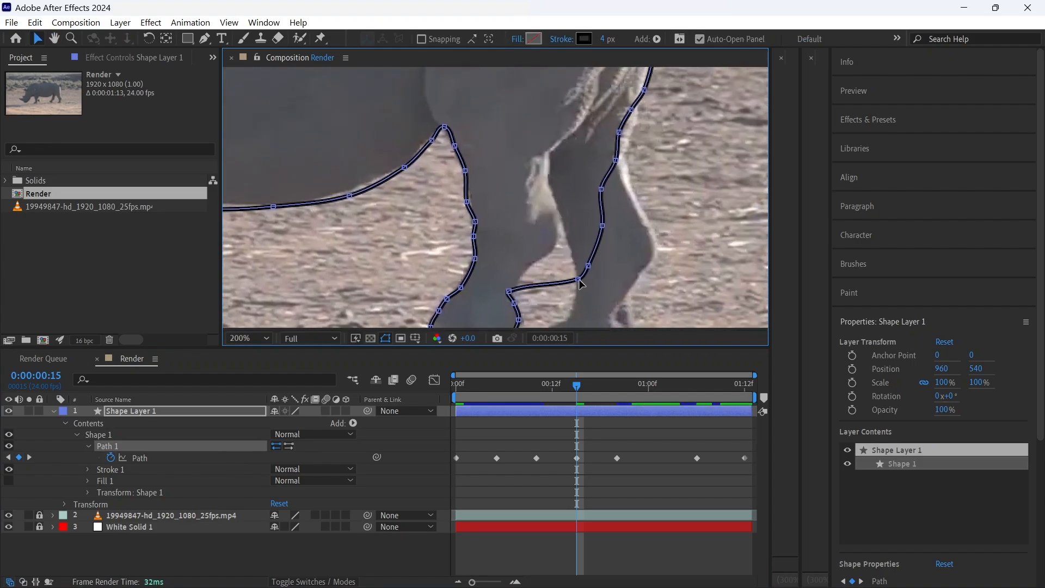
left_click(166, 455)
left_click(186, 434)
left_click(195, 410)
left_click(197, 445)
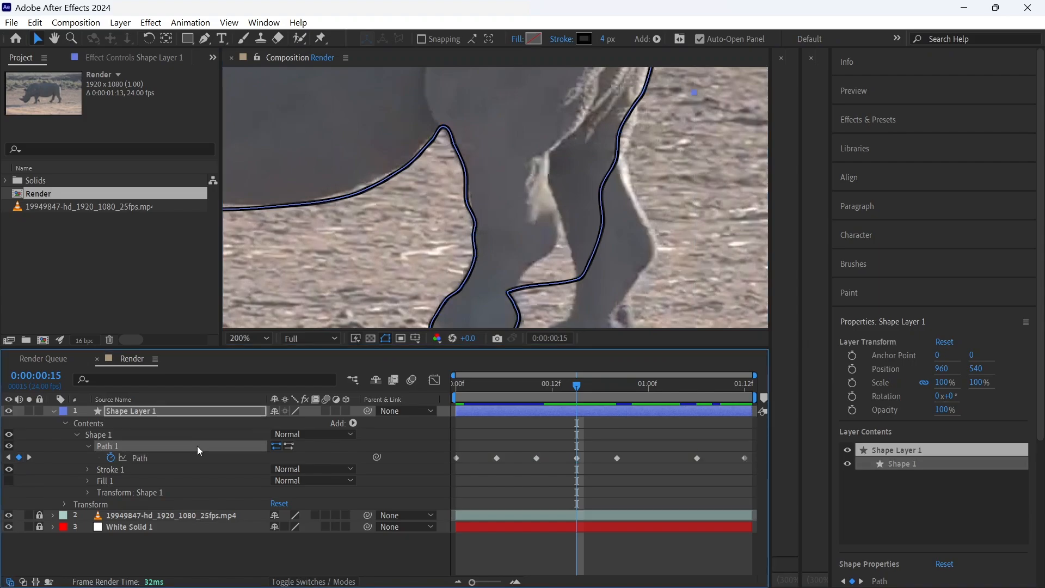
left_click(579, 280)
left_click_drag(578, 281, 554, 251)
left_click_drag(601, 225, 561, 229)
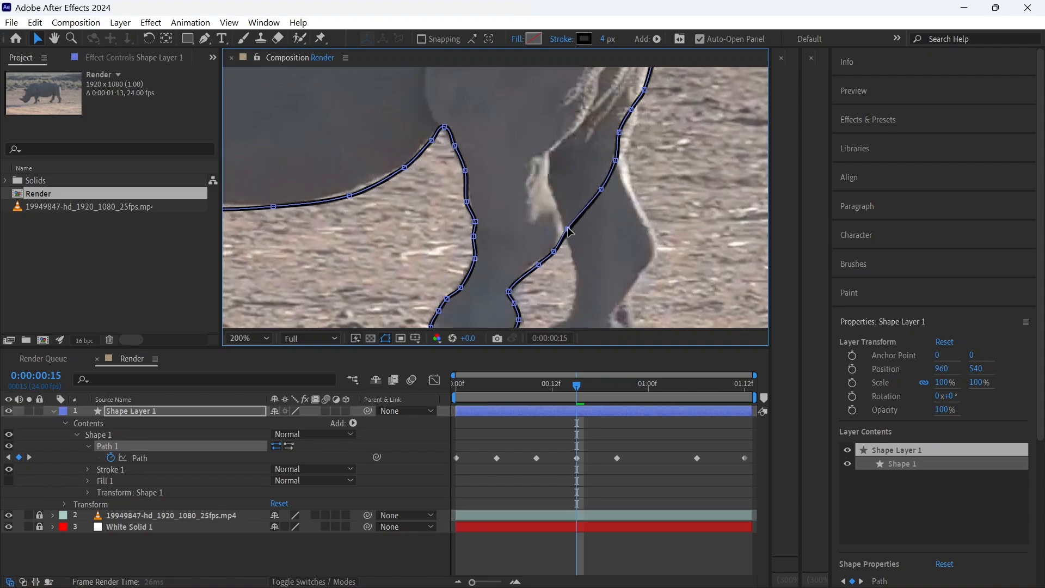
- Fit the path points at the upper rear of the near hind leg and along the rump
left_click_drag(600, 190, 529, 307)
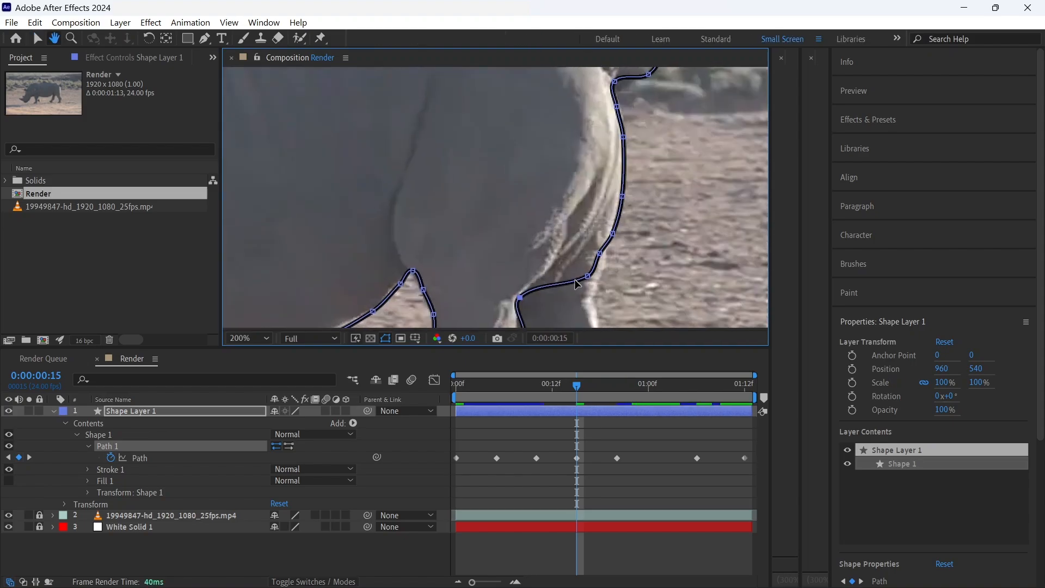
left_click_drag(599, 250, 613, 122)
key("space")
key("comma")
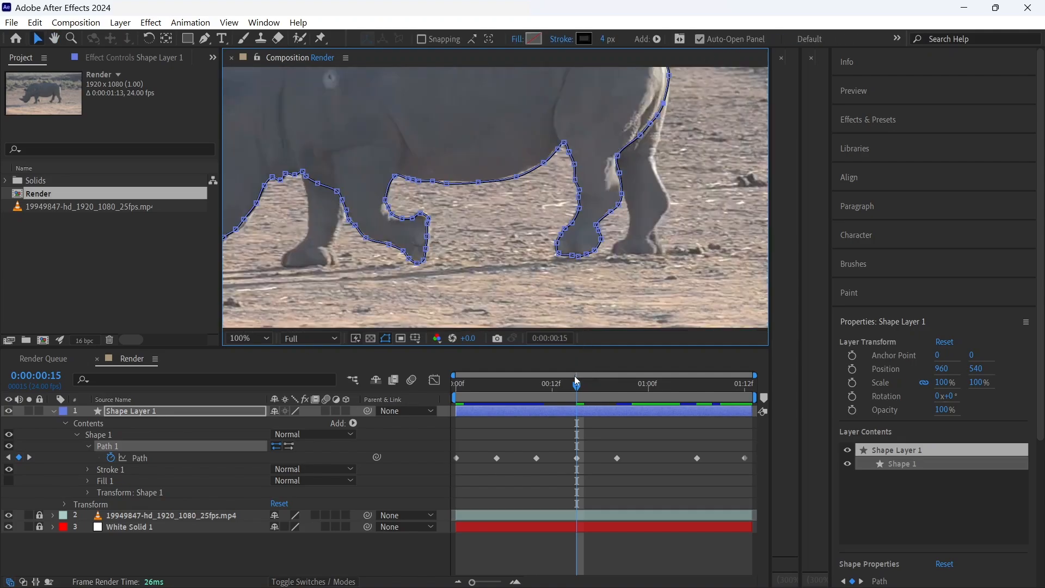
- Move to 0:00:01:01, select the Path property and shift the whole outline up to match the rhino's back and belly
left_click_drag(576, 381, 618, 396)
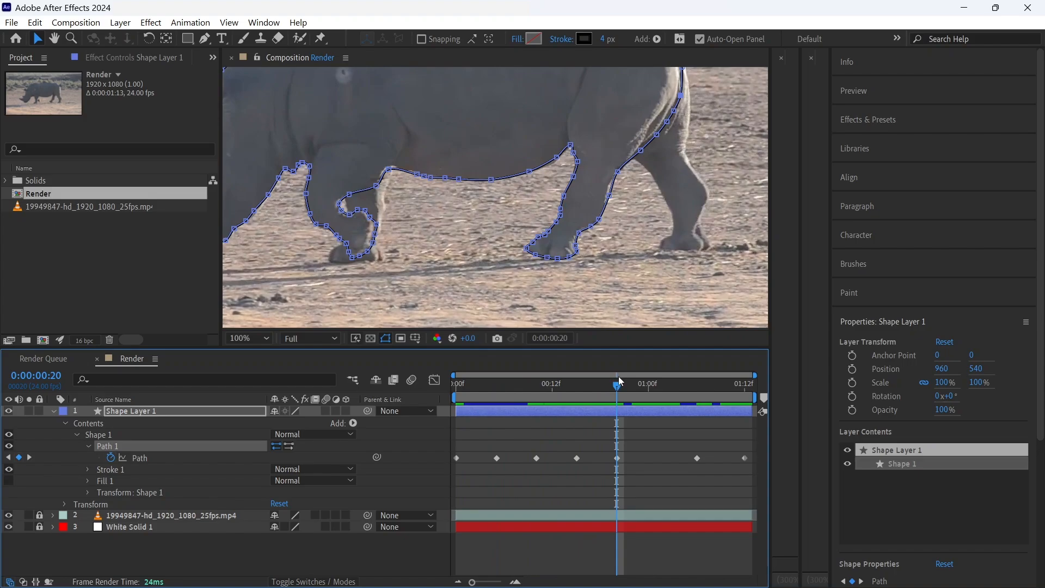
key("space")
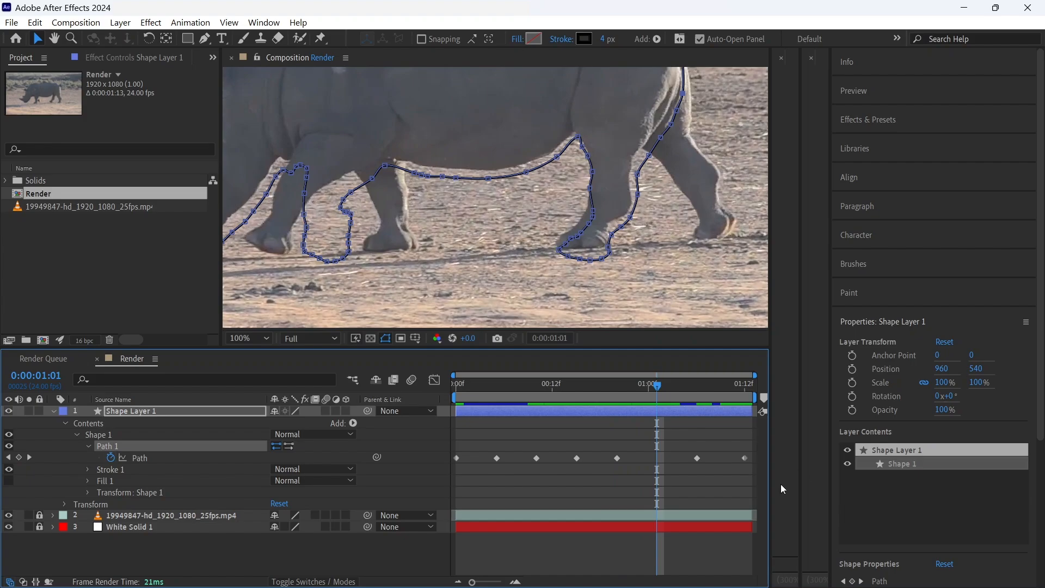
scroll(496, 218, "down", 2)
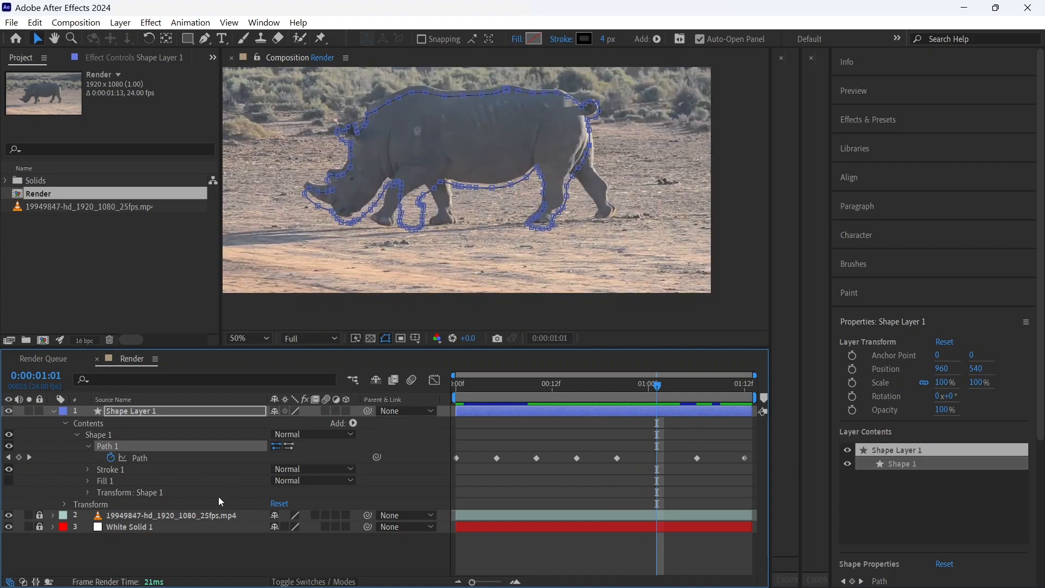
left_click(212, 457)
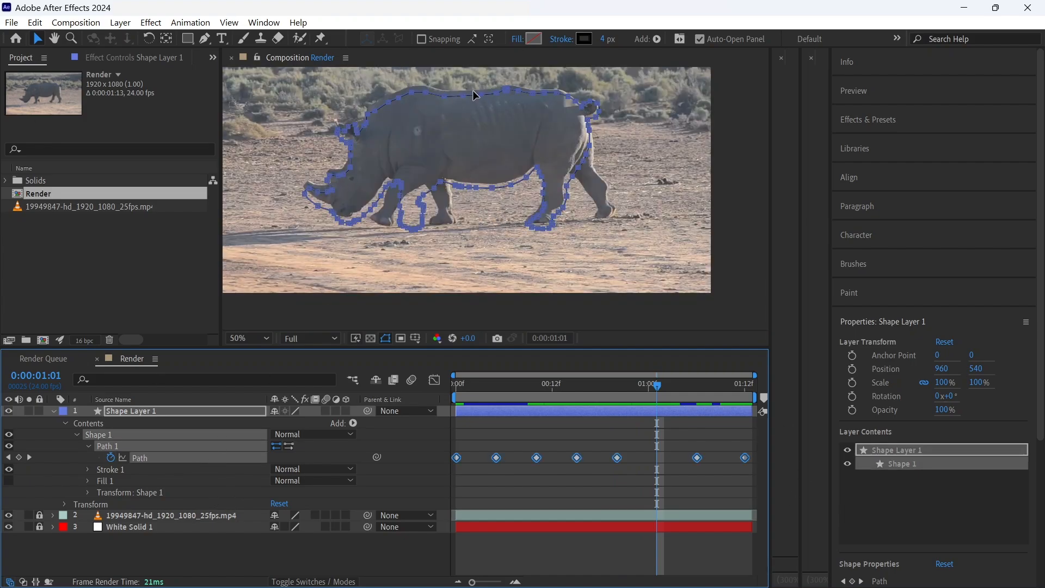
left_click_drag(473, 91, 472, 88)
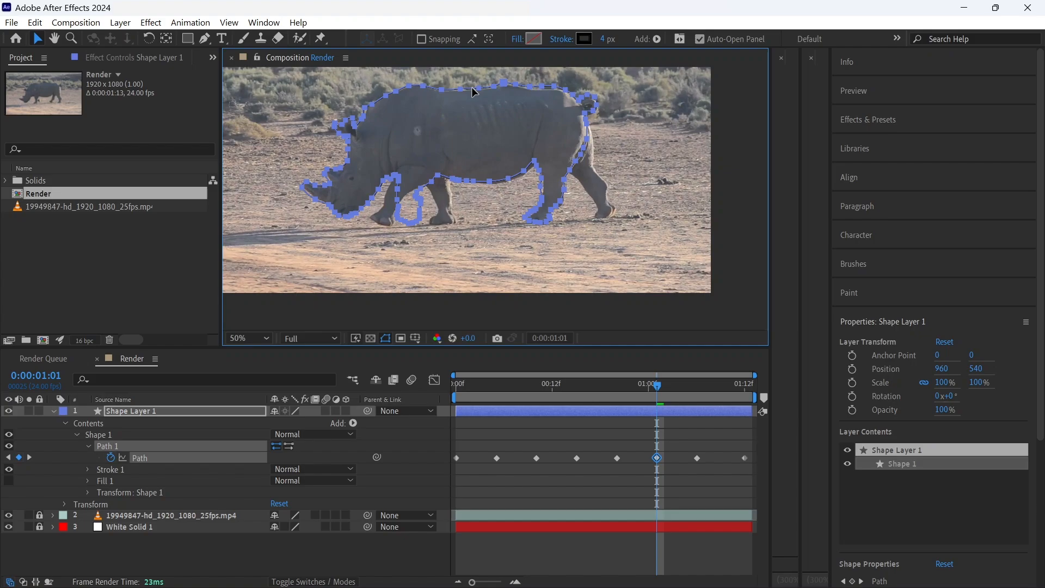
- Nudge the whole outline slightly so it lines up with the rhino around the head and chest junction
scroll(475, 179, "up", 2)
left_click_drag(479, 180, 701, 221)
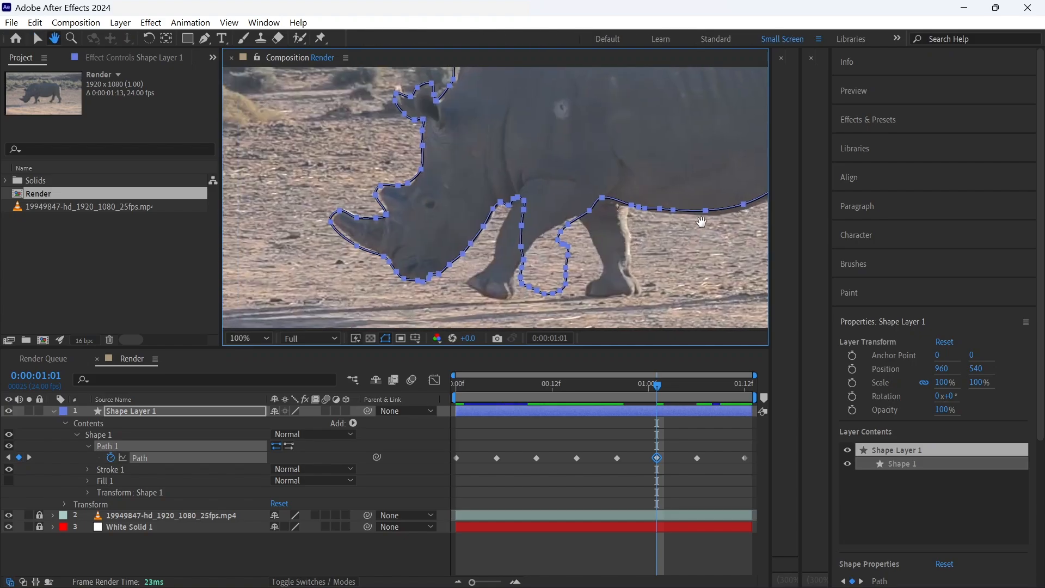
scroll(559, 245, "up", 1)
key("v")
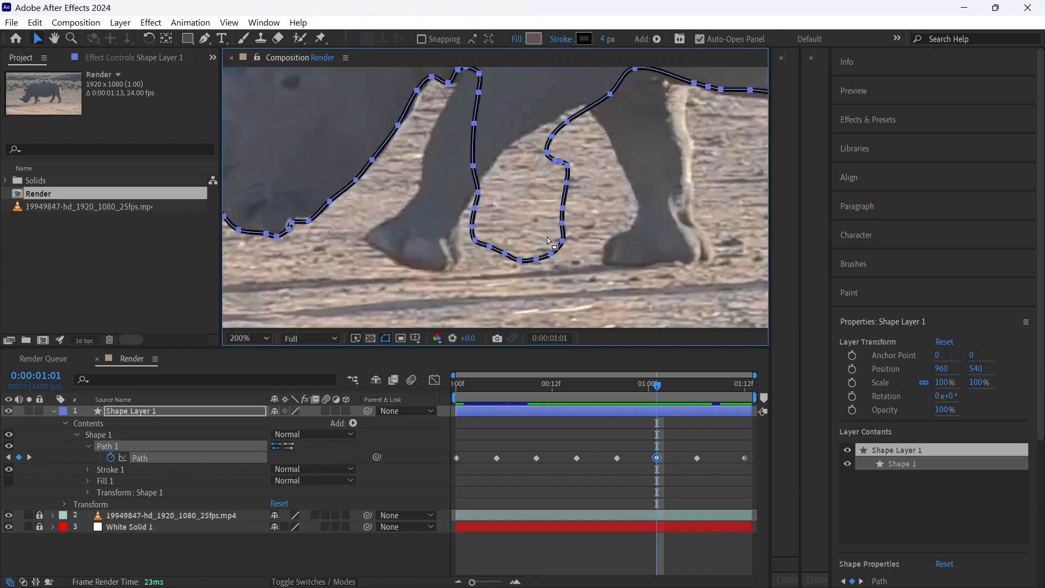
left_click_drag(500, 139, 499, 211)
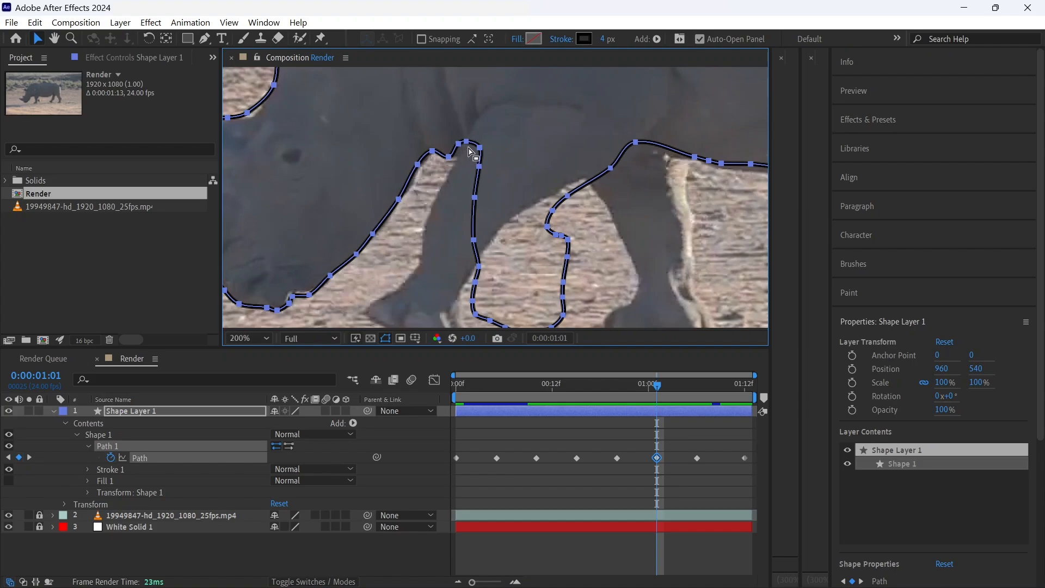
left_click_drag(466, 141, 469, 140)
left_click(492, 189)
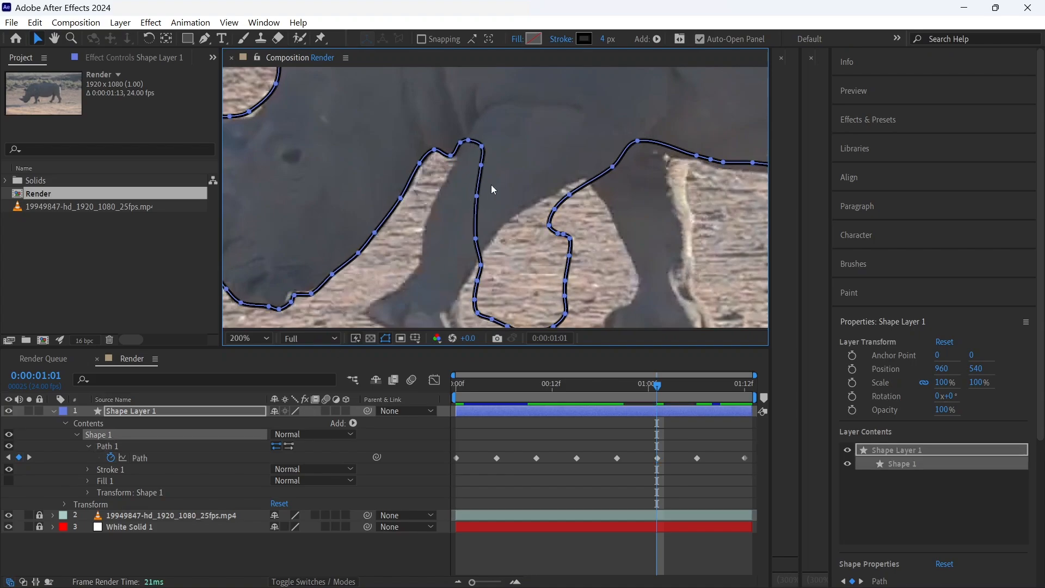
- Fit the path points along the front edge of the leading front leg, from the chest junction down to the ankle
left_click(482, 147)
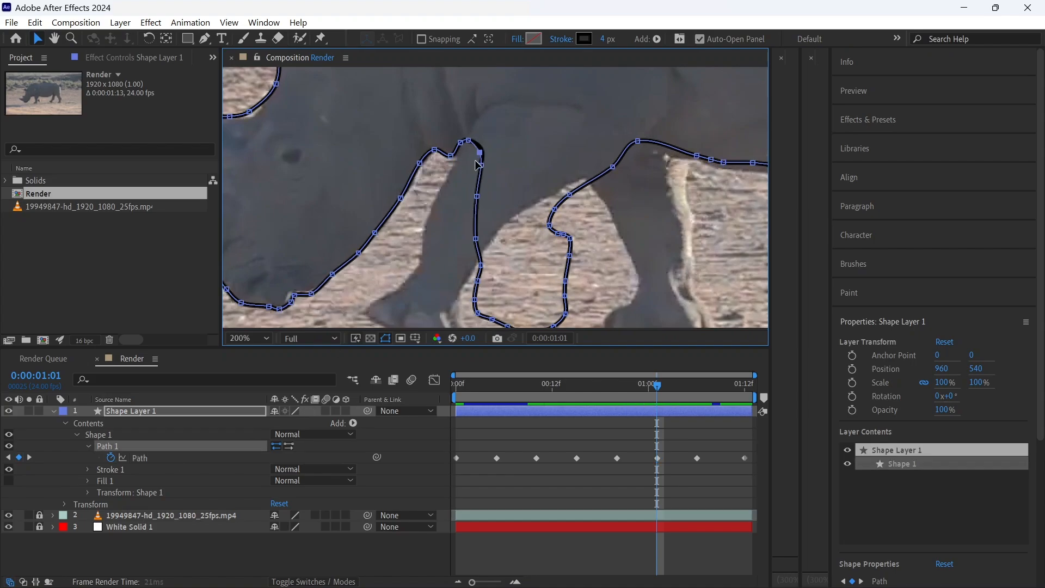
left_click_drag(475, 160, 425, 238)
left_click_drag(443, 201, 439, 196)
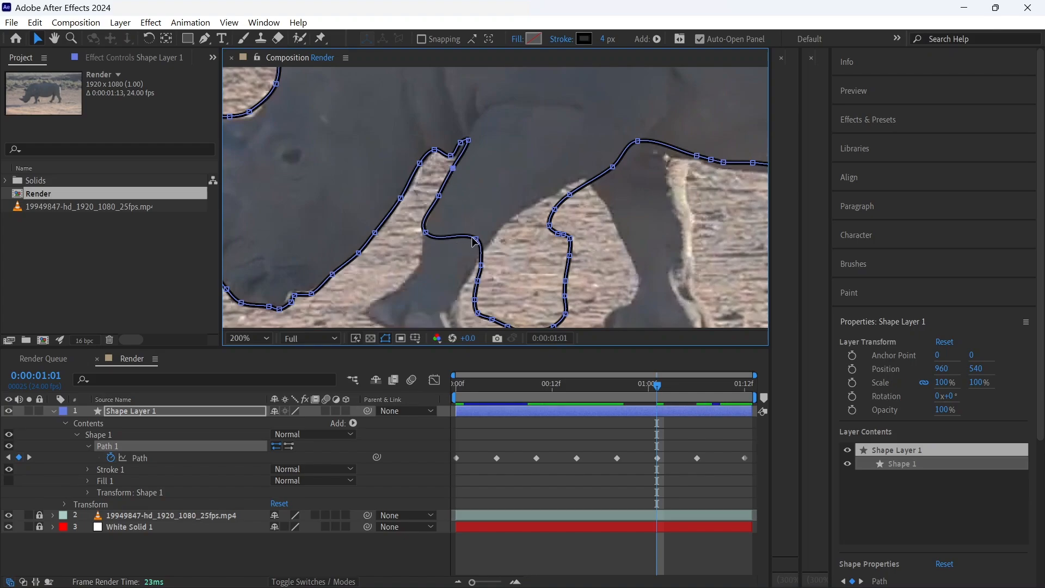
left_click_drag(478, 239, 430, 205)
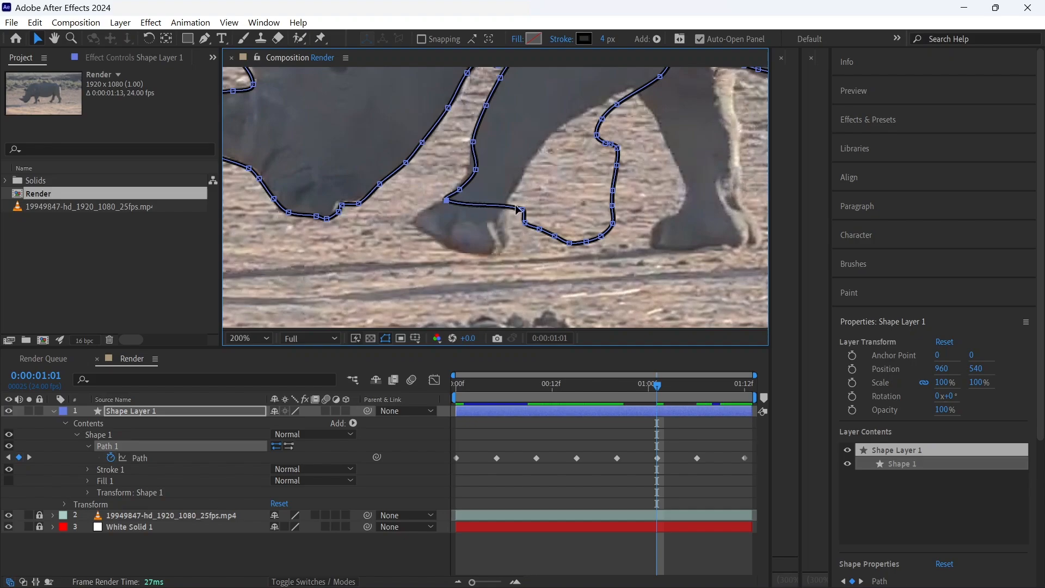
- Fit the path points around the leading front hoof, from the toe along the sole and up the heel, reselecting Path 1 as needed
left_click_drag(523, 211, 430, 216)
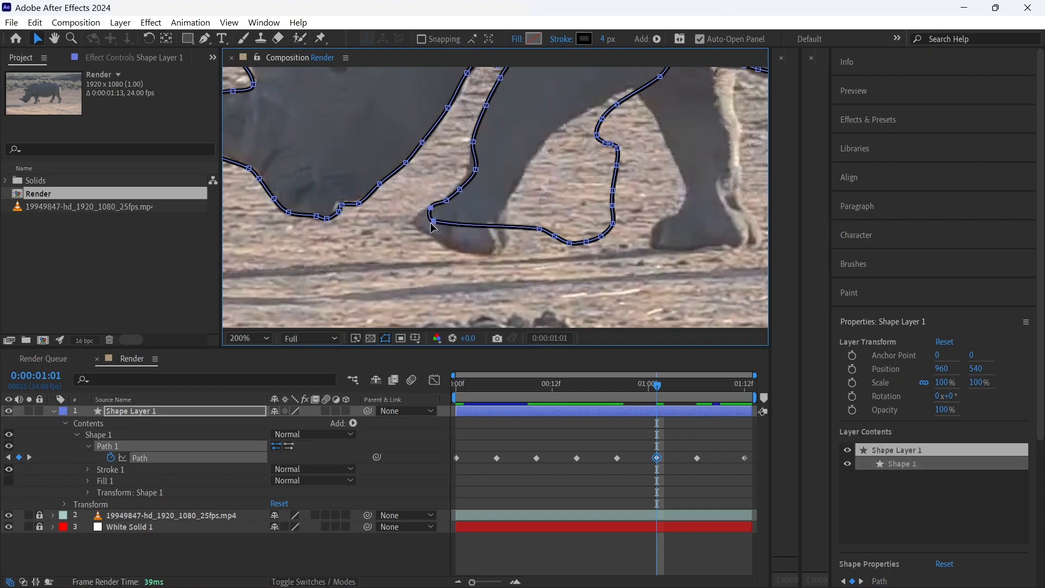
left_click(438, 224)
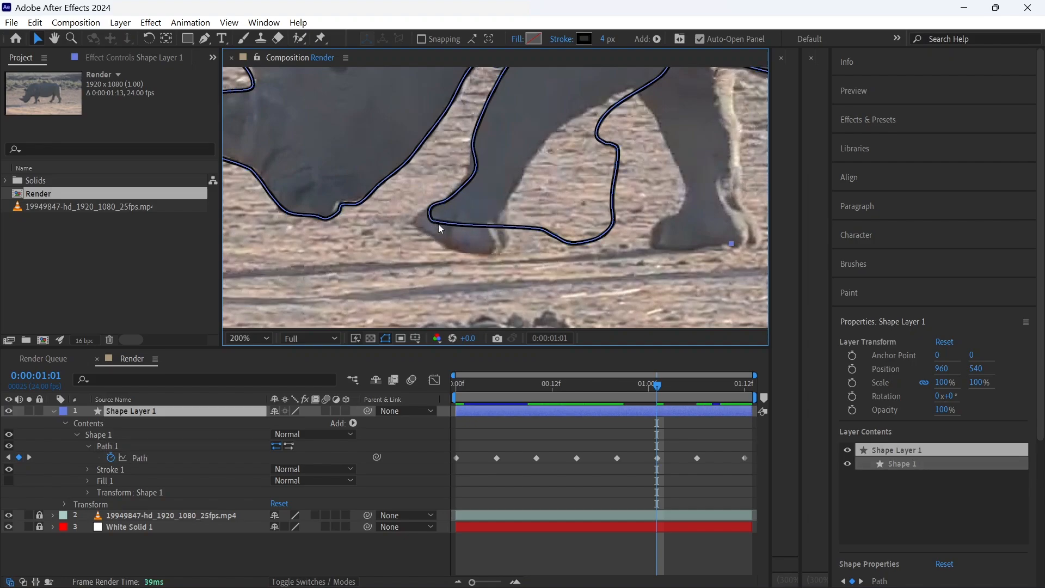
left_click(215, 449)
left_click_drag(433, 222, 416, 223)
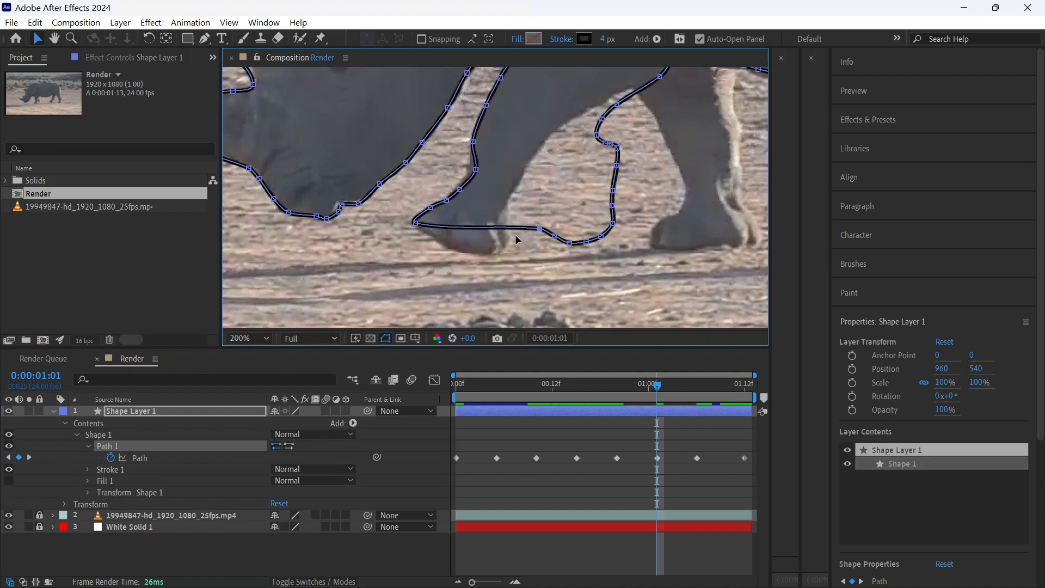
left_click_drag(539, 228, 455, 254)
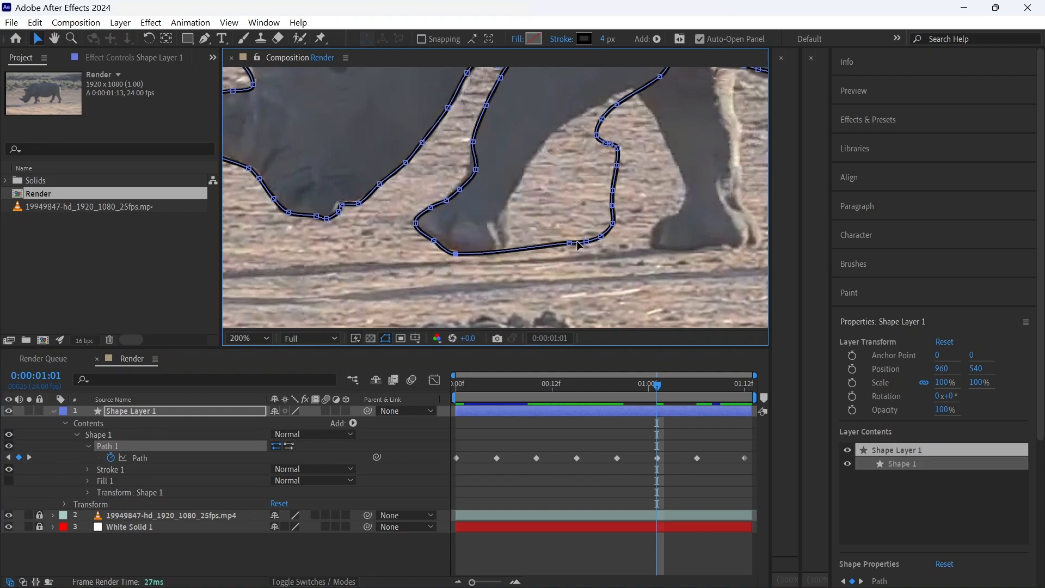
left_click_drag(570, 243, 480, 255)
left_click_drag(586, 241, 503, 253)
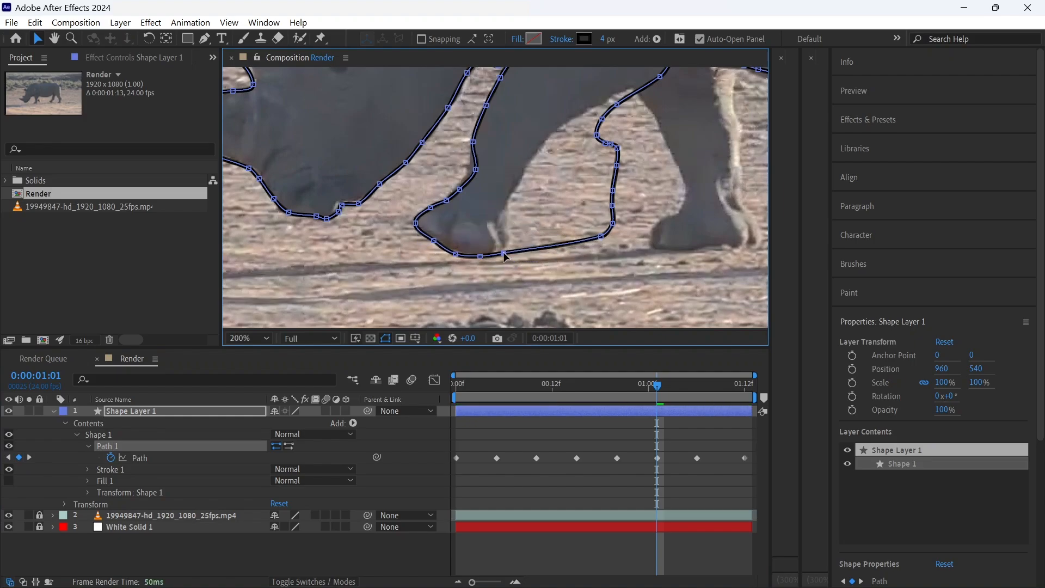
left_click_drag(602, 240, 518, 246)
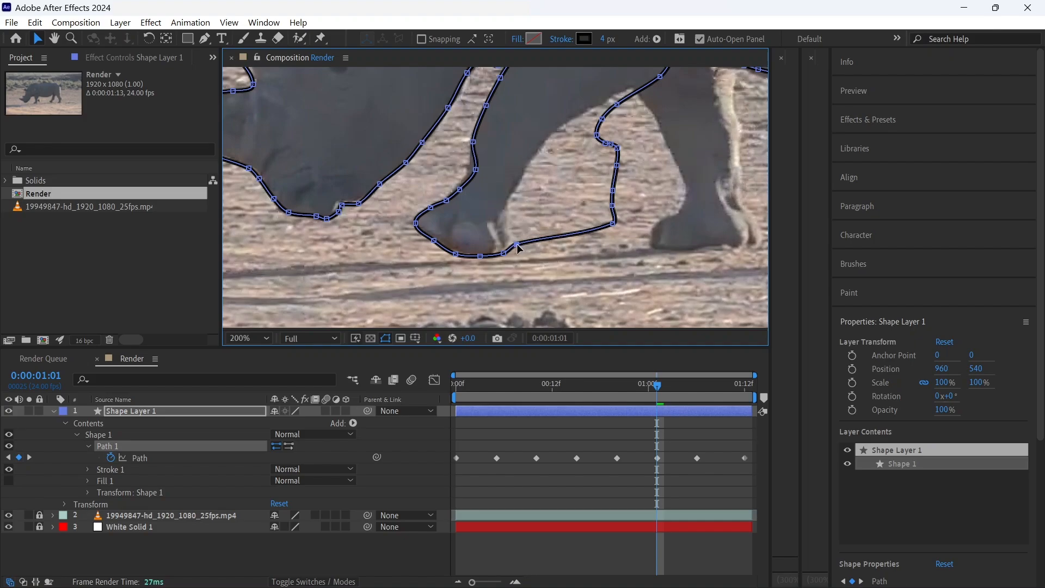
left_click_drag(614, 226, 512, 224)
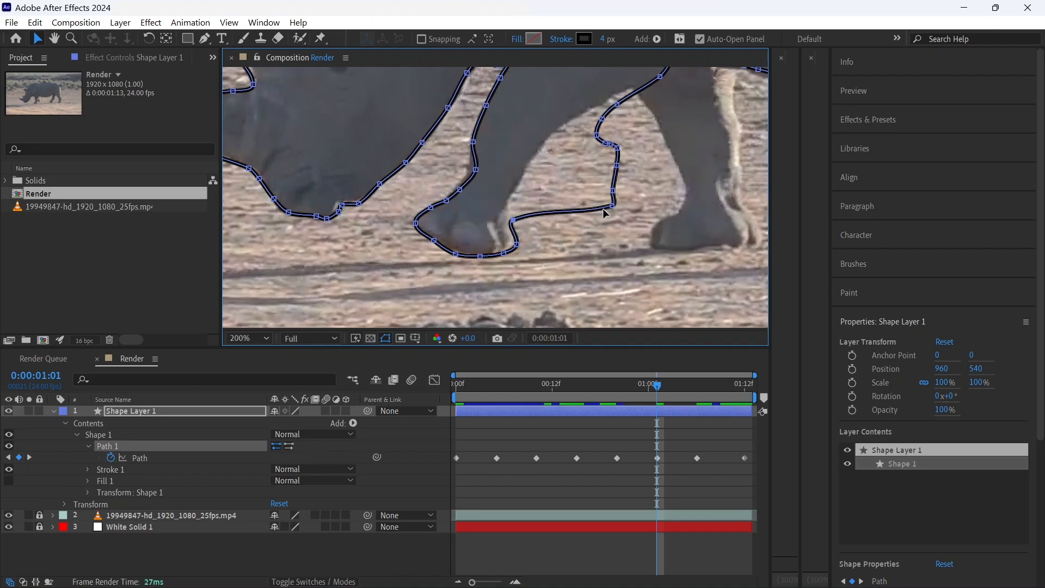
- Fit the path points along the rear edge of the leading front leg, from above the heel up to the underside of the body
left_click_drag(614, 210, 533, 173)
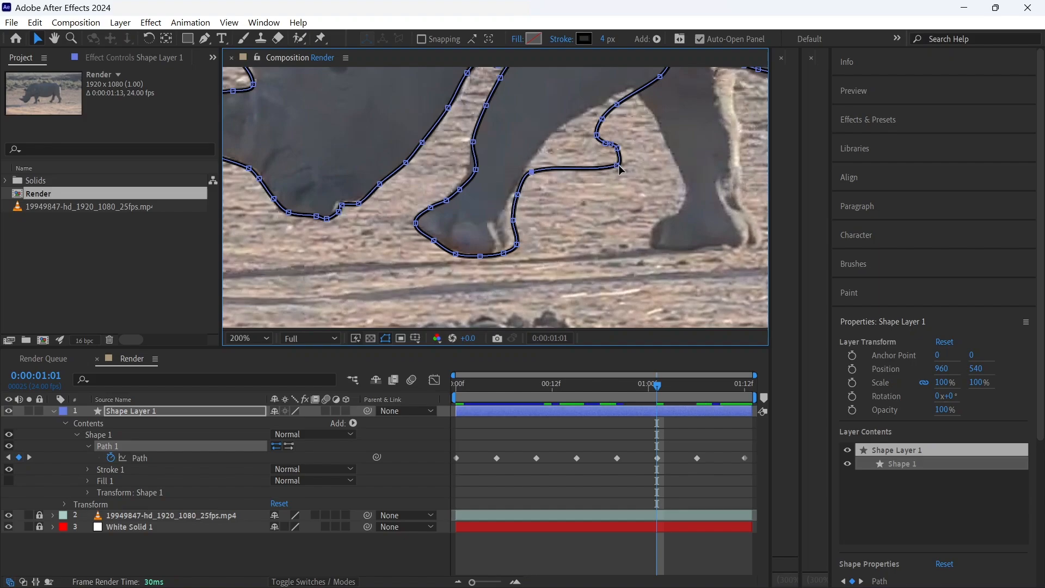
left_click_drag(617, 167, 533, 156)
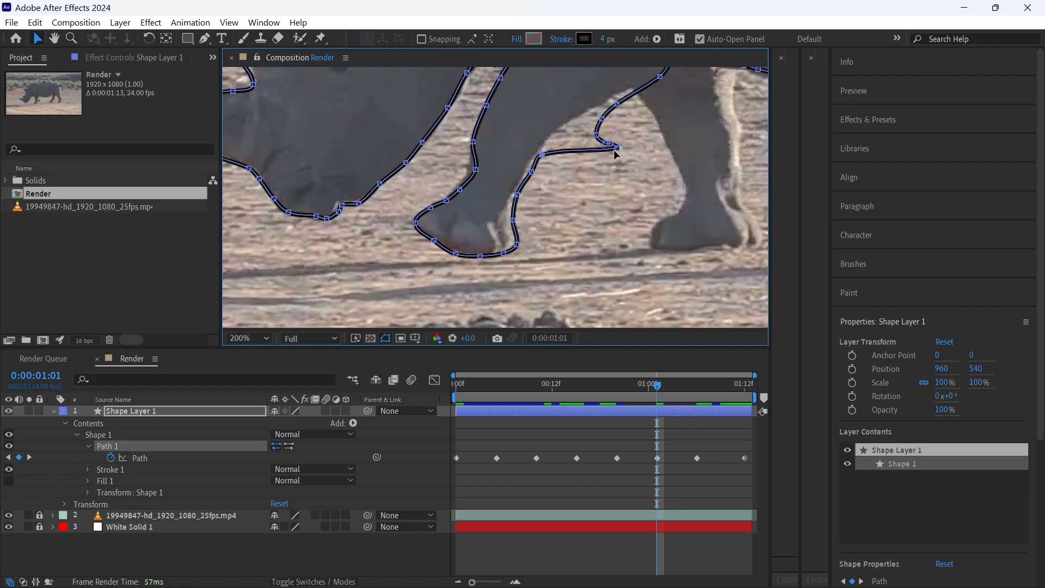
left_click_drag(617, 148, 593, 110)
left_click_drag(594, 125, 613, 102)
left_click(615, 108)
left_click_drag(678, 108, 536, 206)
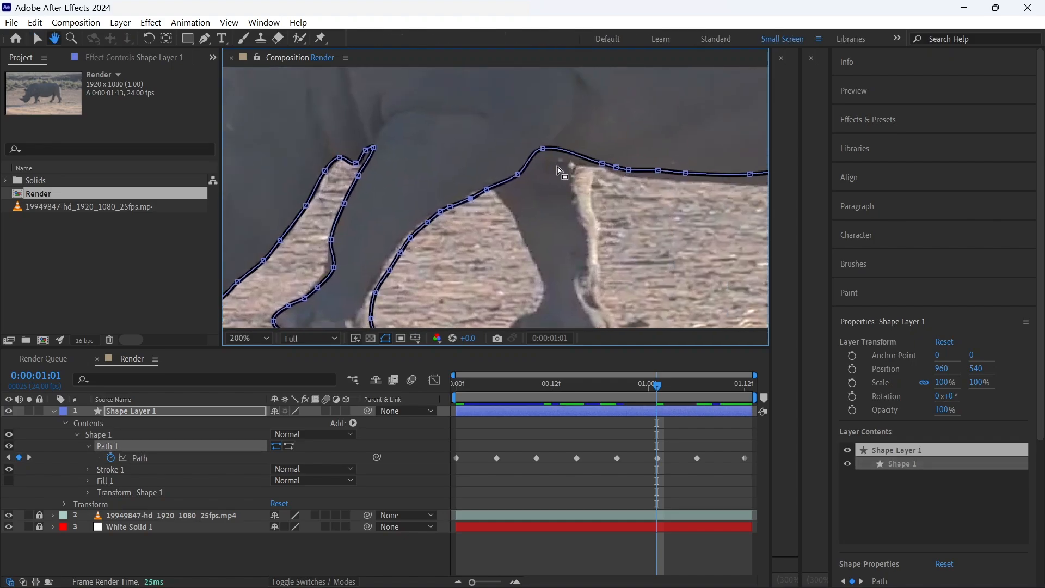
left_click(599, 163)
left_click_drag(680, 216, 409, 235)
left_click(641, 223)
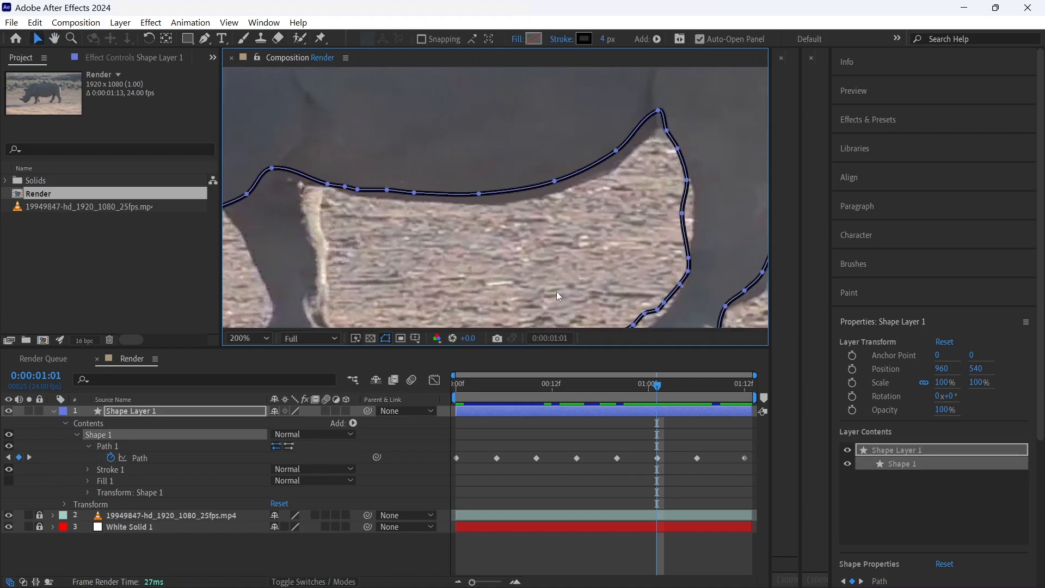
left_click(638, 197)
left_click_drag(685, 234, 501, 161)
key("ctrl+z")
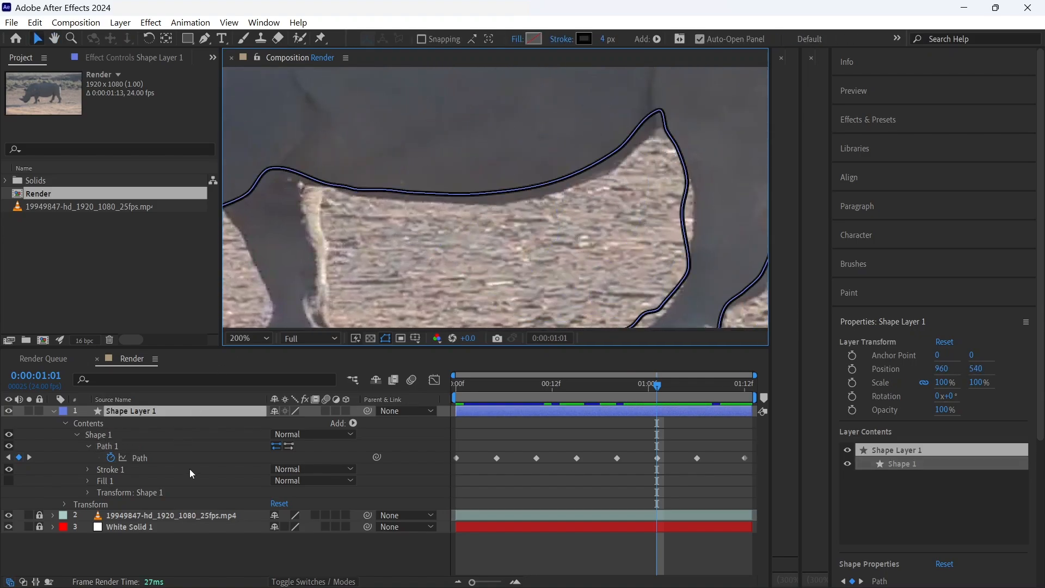
- Select Path 1's points along the rhino's belly and move them down onto the belly edge at 0:00:01:01
left_click(221, 446)
left_click_drag(305, 130, 634, 201)
left_click_drag(618, 158, 621, 168)
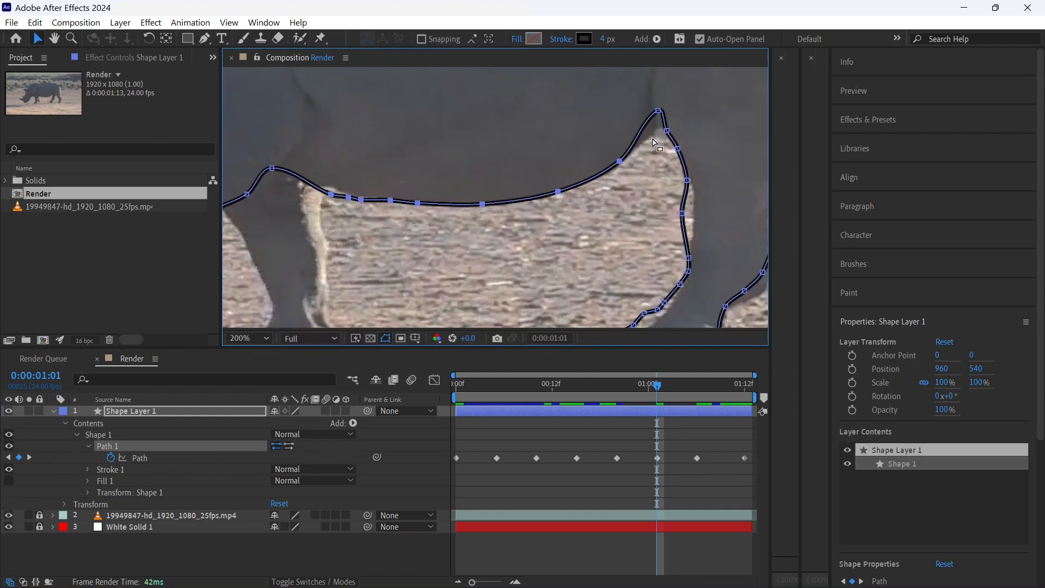
- Fit the path points along the hind leg, toe and heel to the rhino's outline at 0:00:01:01
scroll(495, 195, "down", 5)
left_click(500, 145)
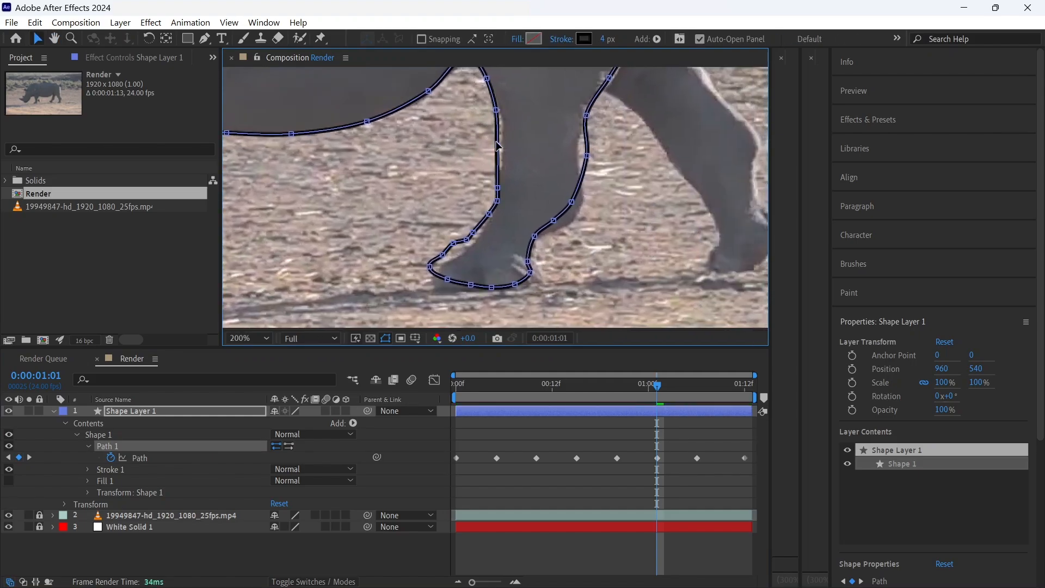
left_click_drag(429, 266, 532, 291)
key("ctrl+z")
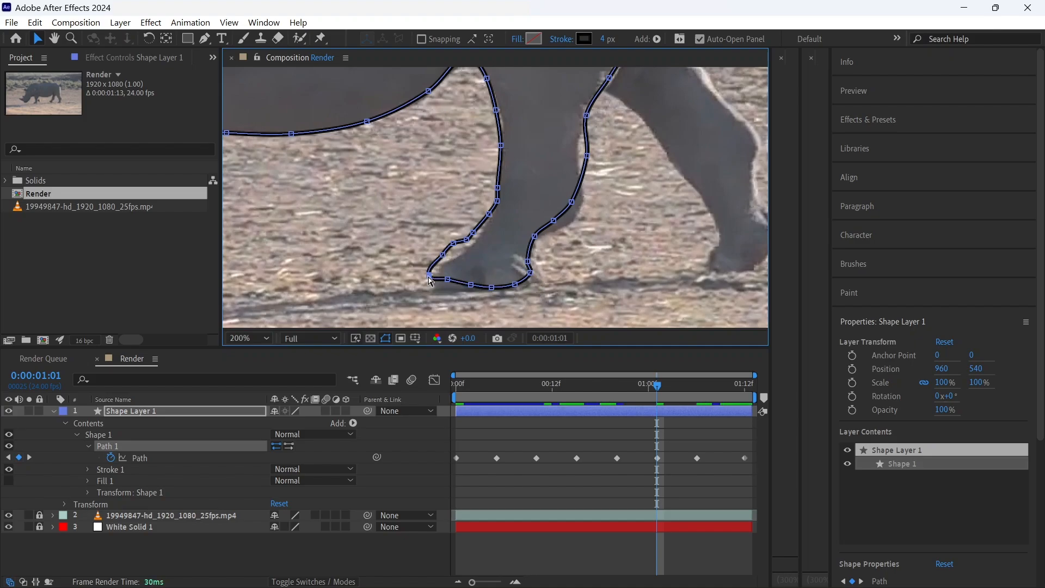
left_click_drag(429, 267, 434, 283)
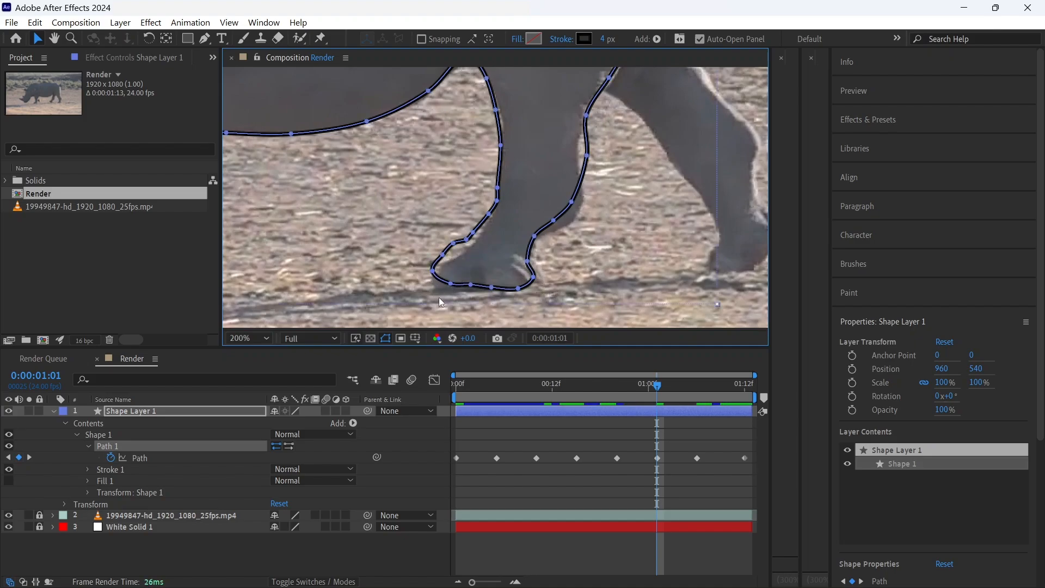
left_click_drag(453, 244, 477, 232)
left_click_drag(553, 220, 580, 208)
left_click_drag(586, 155, 581, 158)
- Refine the path points along the back of the hind thigh and up the rump at 0:00:01:01
key("space")
left_click_drag(598, 95, 484, 285)
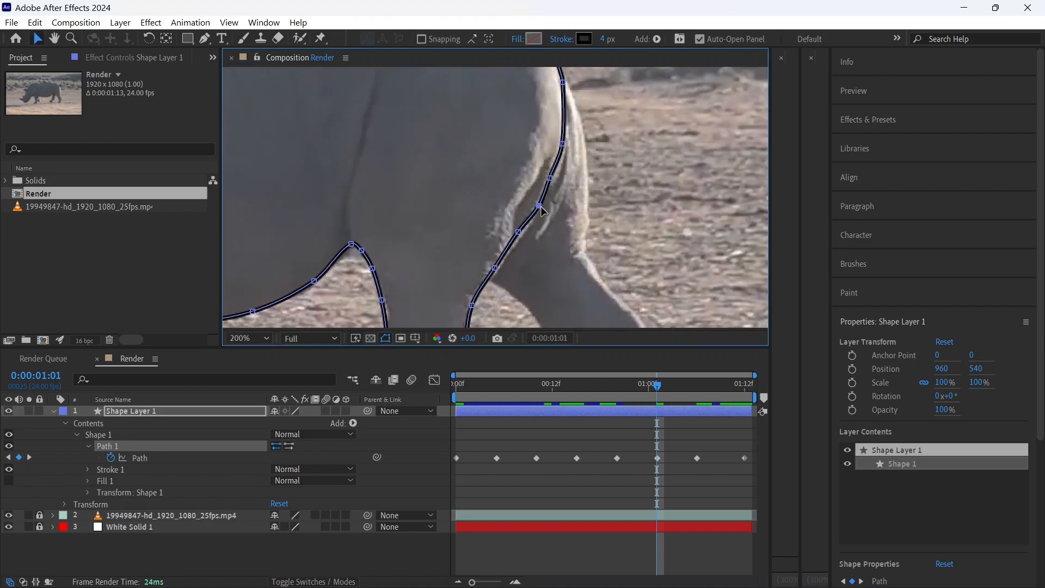
left_click_drag(538, 206, 535, 203)
key("space")
left_click_drag(551, 74, 536, 218)
left_click_drag(649, 204, 522, 152)
key("space")
left_click_drag(468, 193, 671, 188)
scroll(430, 192, "down", 2)
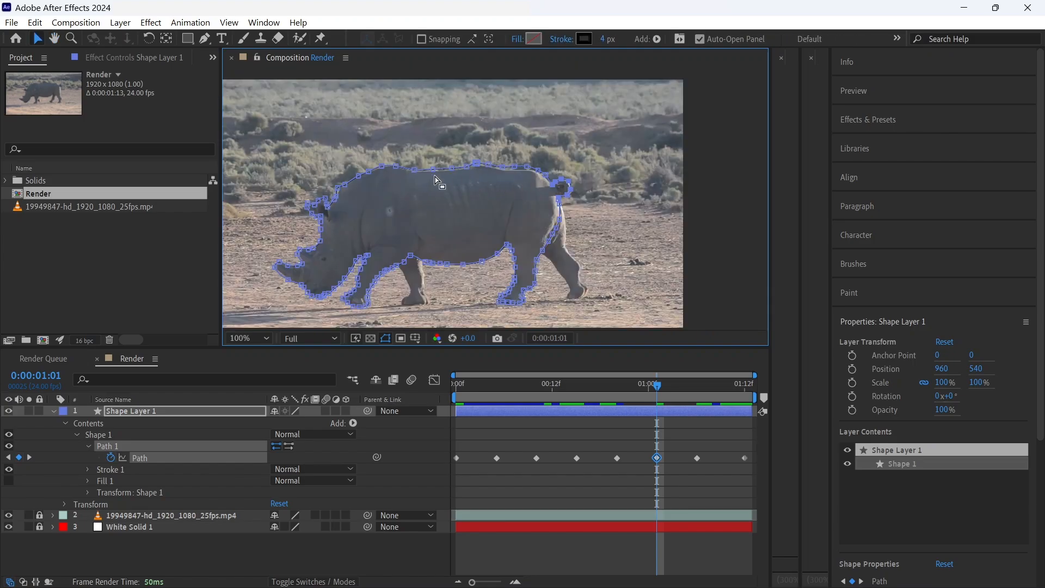
- Shift the path points along the rhino's back to follow its upper edge, and preview the outline animation
scroll(435, 179, "up", 3)
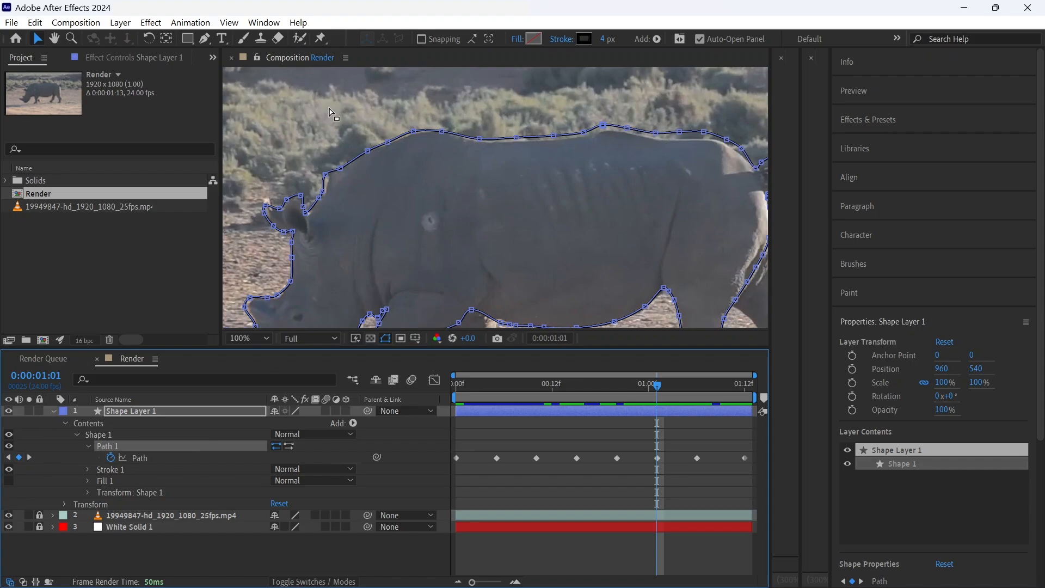
left_click_drag(329, 111, 608, 130)
left_click(737, 159)
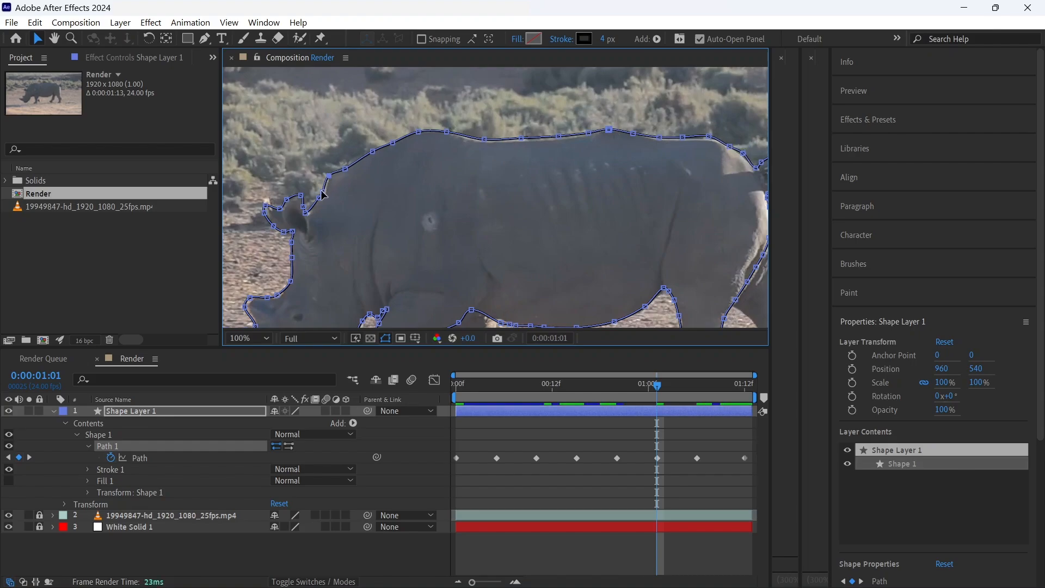
key("space")
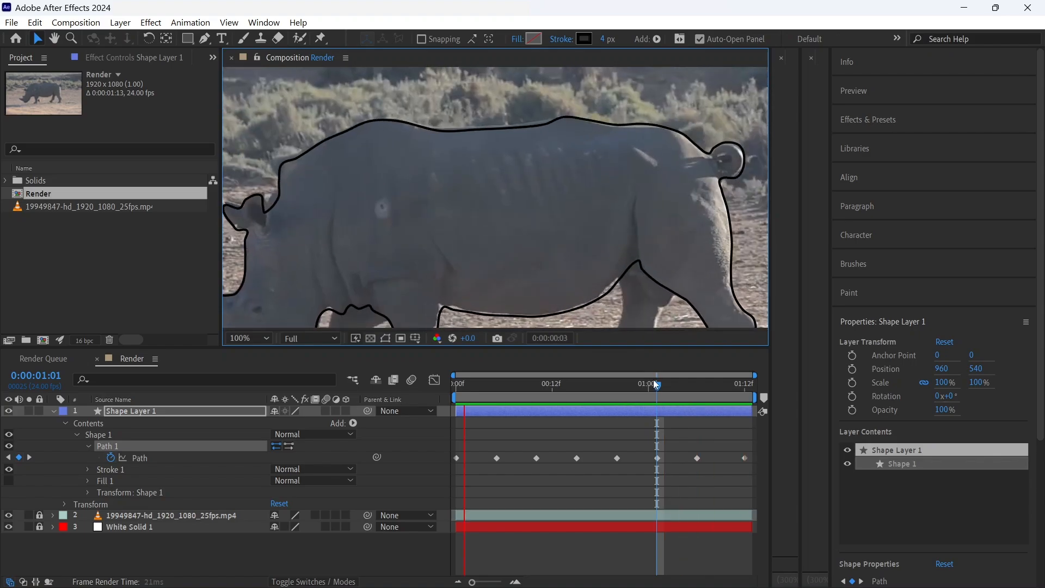
key("space")
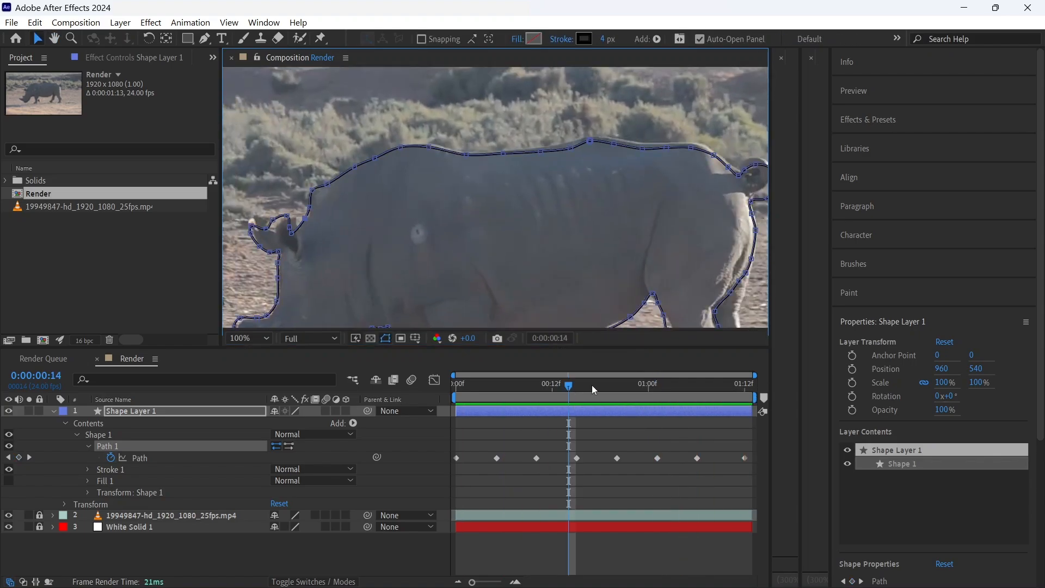
- At 0:00:01:09, select all points of the path and move the whole outline over the rhino
left_click(725, 387)
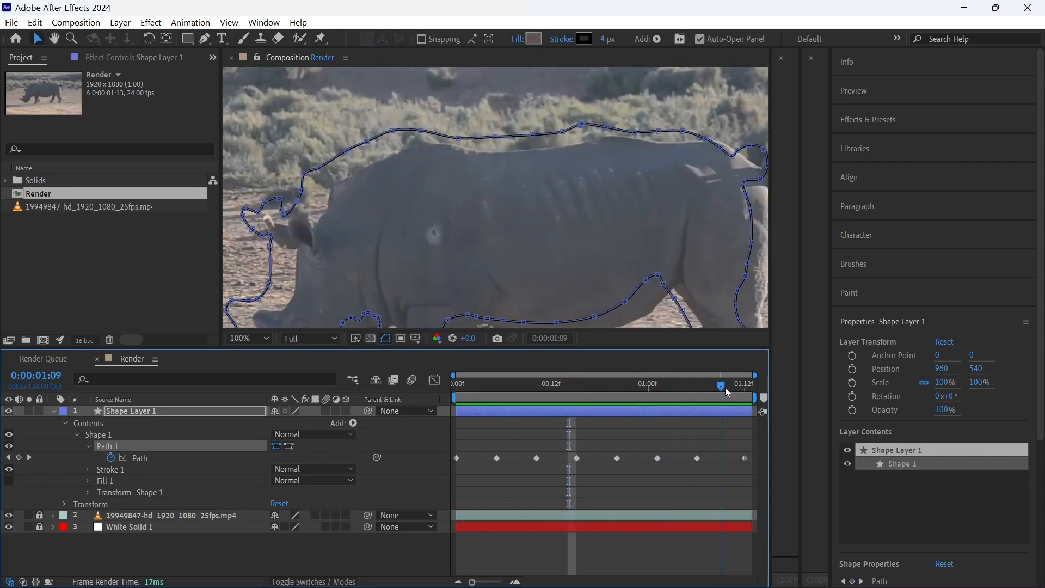
scroll(602, 271, "down", 2)
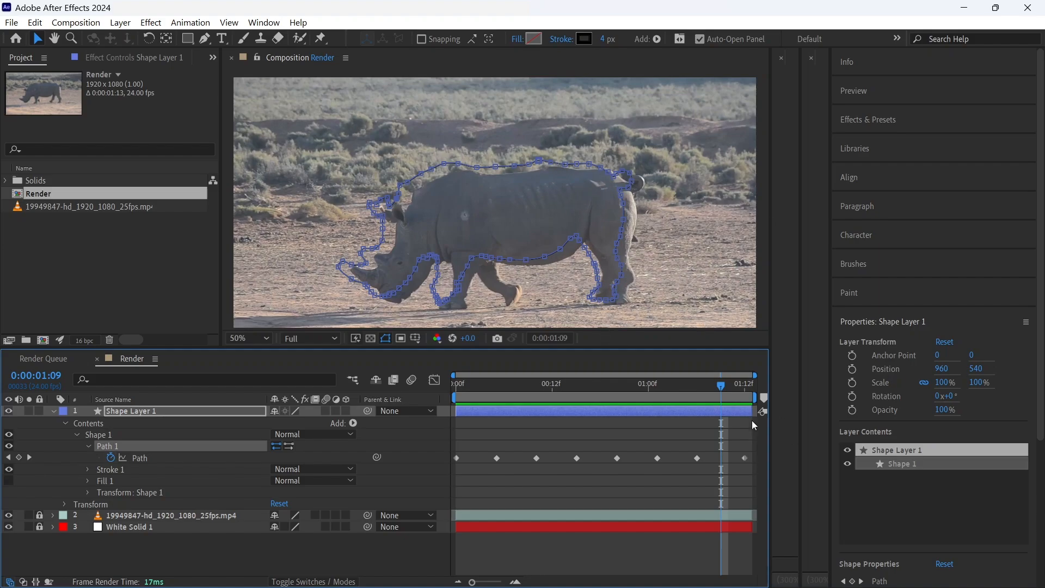
scroll(534, 246, "up", 3)
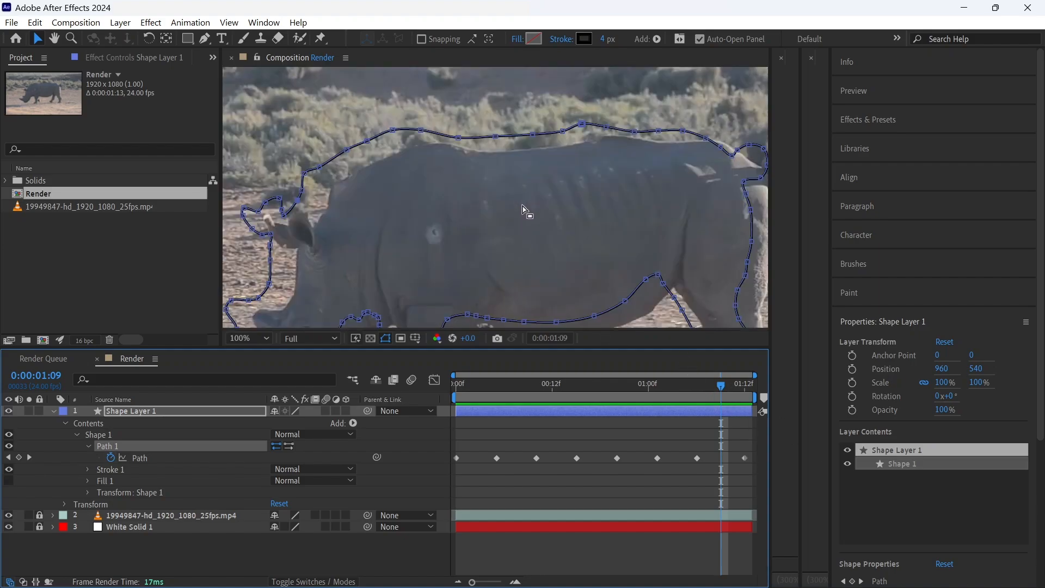
left_click(124, 456)
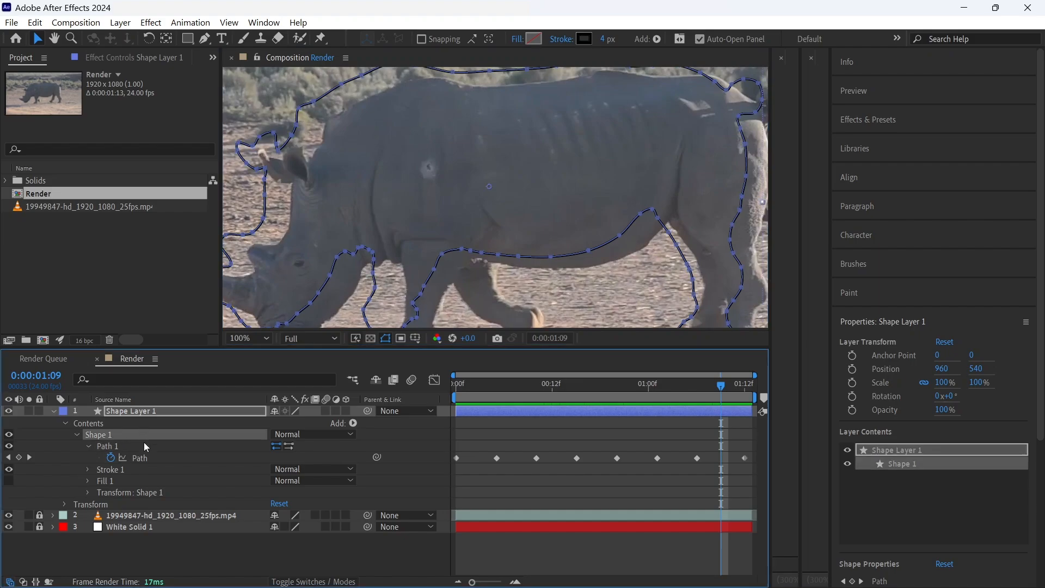
left_click(178, 457)
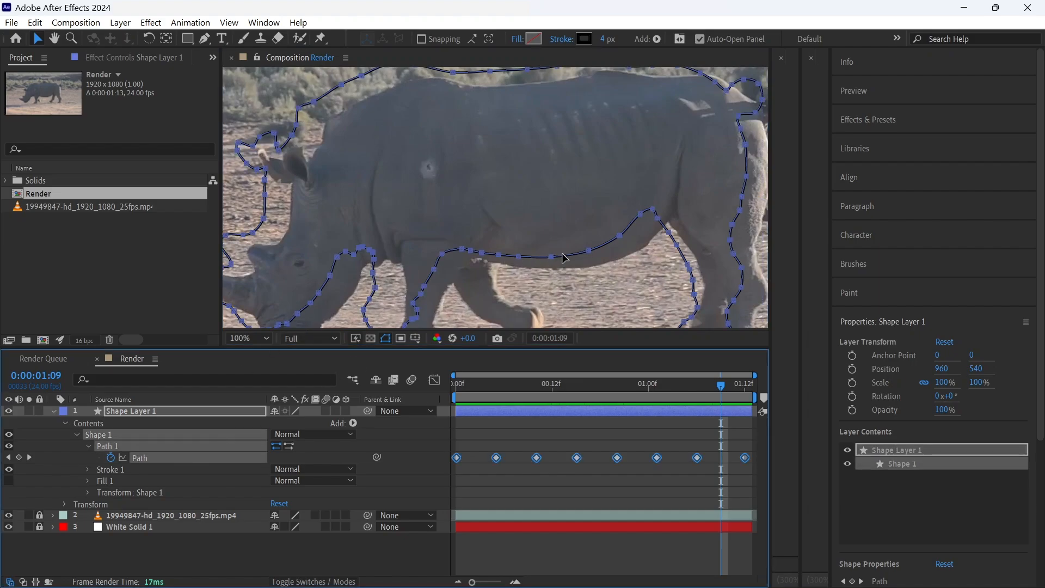
left_click_drag(562, 255, 590, 266)
- Reshape the path along the front edge and toe of the rhino's near front leg at 0:00:01:09
key("space")
left_click_drag(544, 298, 588, 170)
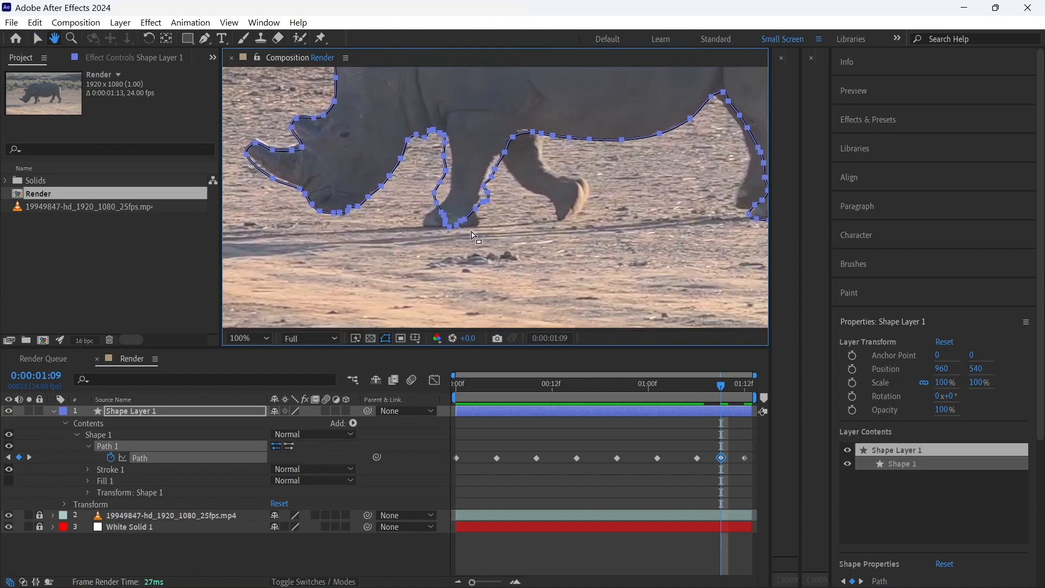
scroll(452, 215, "up", 1)
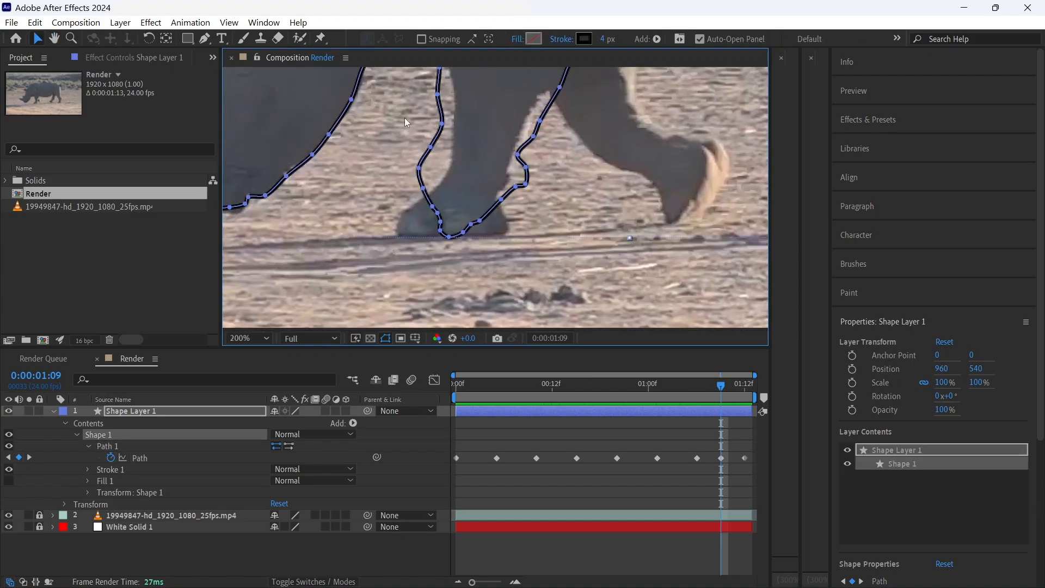
mouse_move(444, 95)
left_mouse_down()
mouse_move(448, 205)
mouse_move(416, 257)
left_mouse_up()
left_click(355, 304)
left_click(206, 469)
left_click(238, 444)
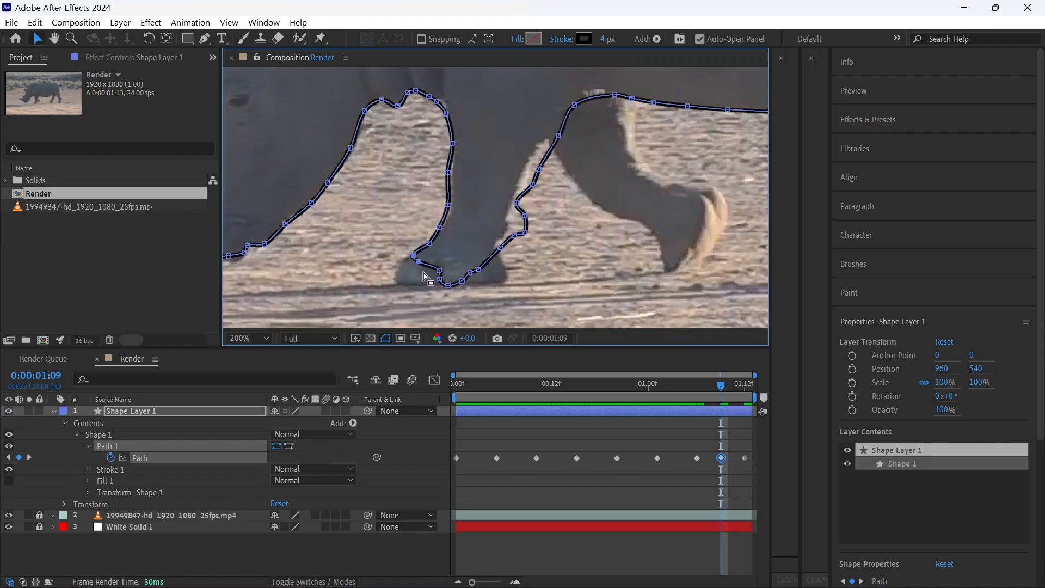
left_click(426, 276)
left_click(228, 446)
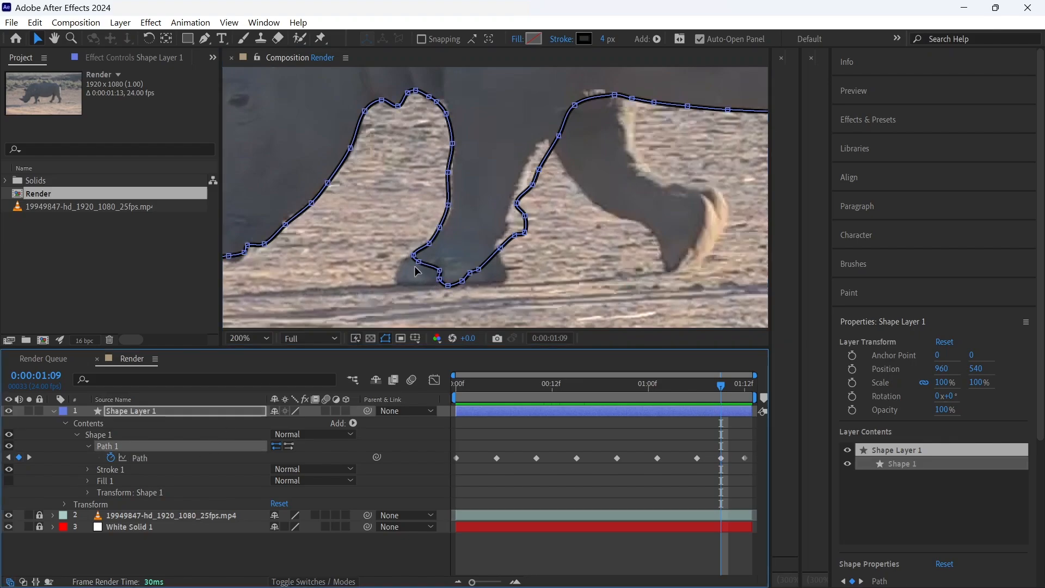
left_click_drag(419, 267, 398, 280)
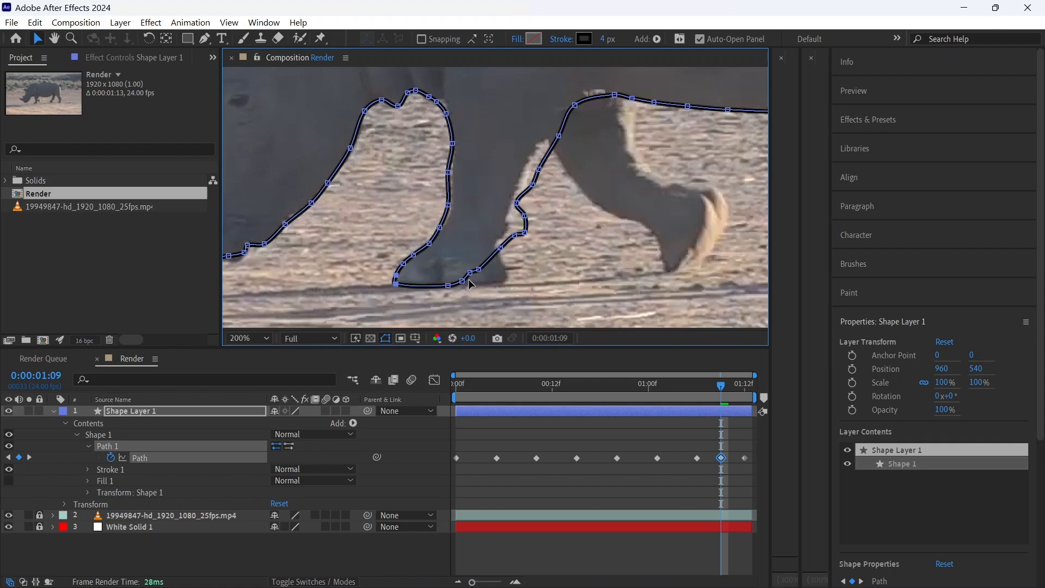
- Reposition the path points along the sole, heel and back edge of the near front leg
left_click(447, 285)
key("Delete")
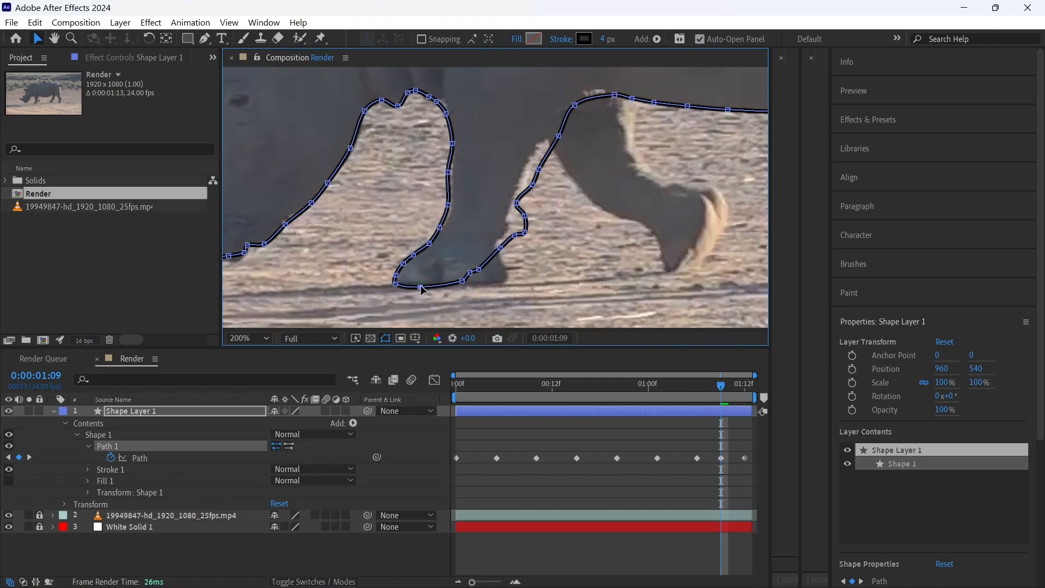
left_click(442, 286)
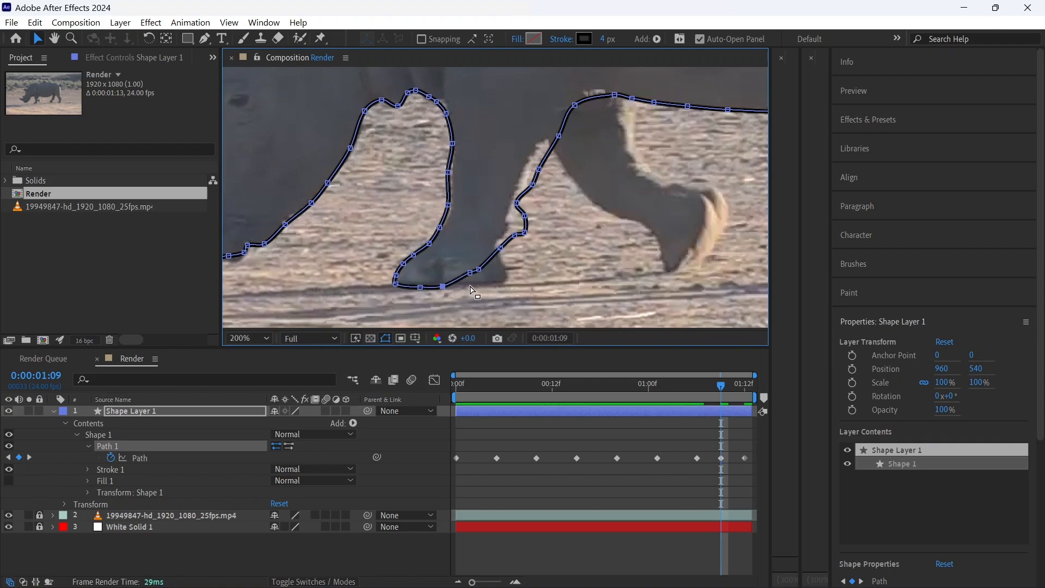
left_click_drag(470, 272, 506, 281)
left_click_drag(514, 235, 548, 172)
- Move the path points on the front edge of the near hind leg inward to follow the leg at 0:00:01:09
key("h")
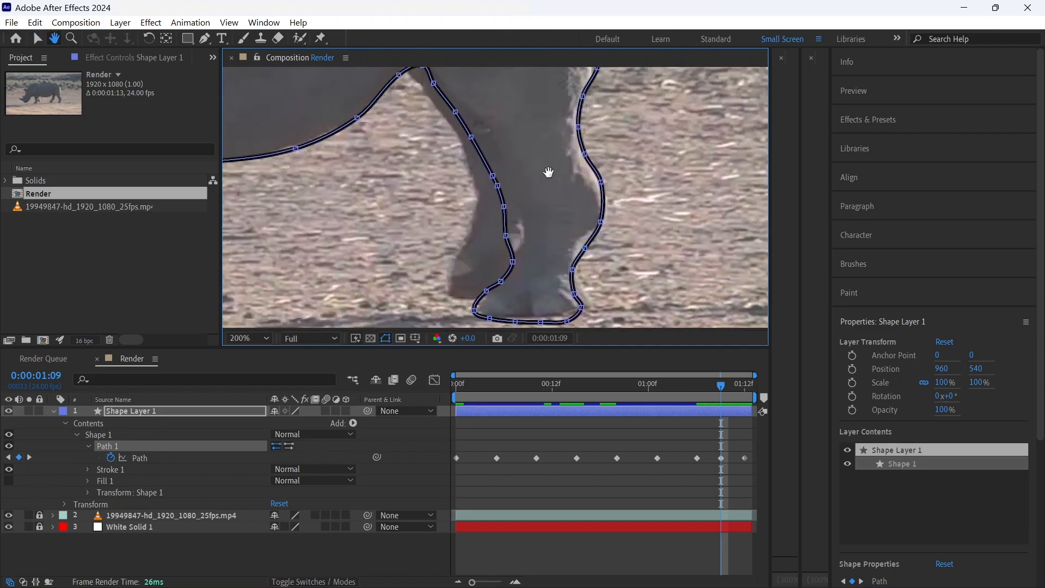
key("v")
left_click_drag(504, 139, 508, 182)
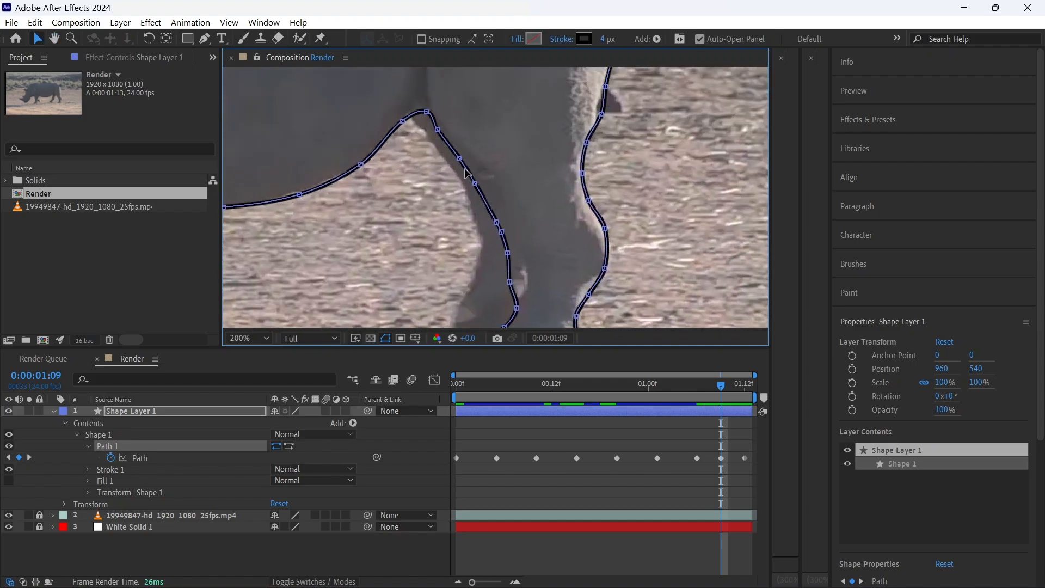
left_click_drag(459, 158, 492, 179)
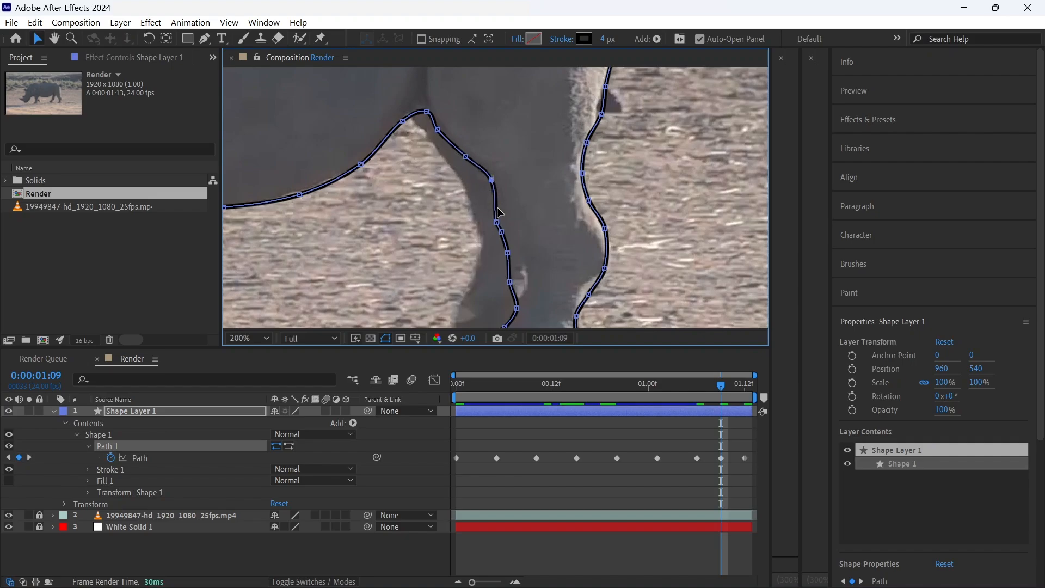
left_click_drag(496, 222, 521, 252)
left_click(507, 253)
- Adjust the path points along the lower hind leg and under the hind hoof's sole
scroll(522, 228, "down", 5)
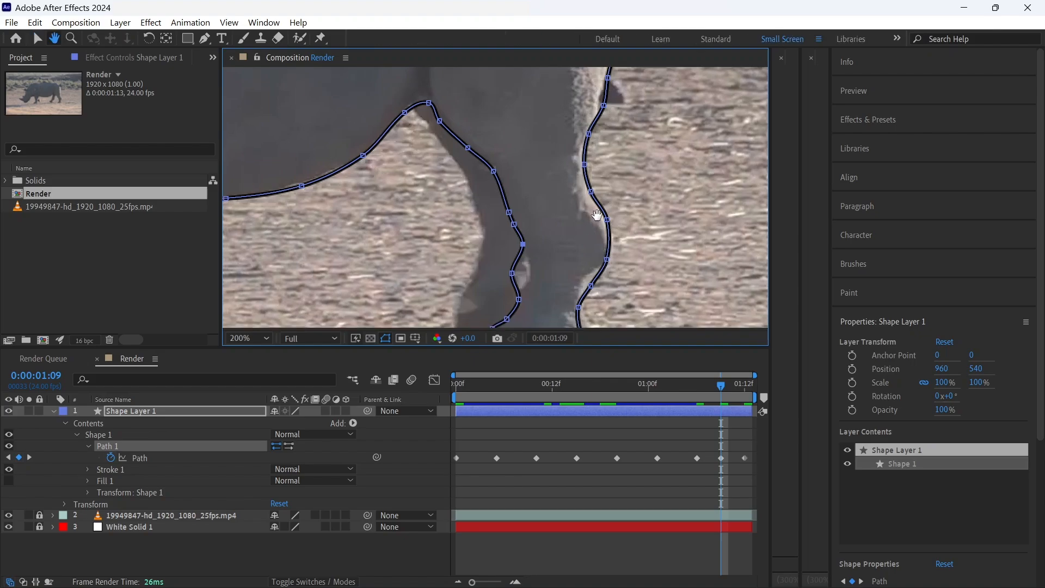
left_click_drag(525, 208, 540, 206)
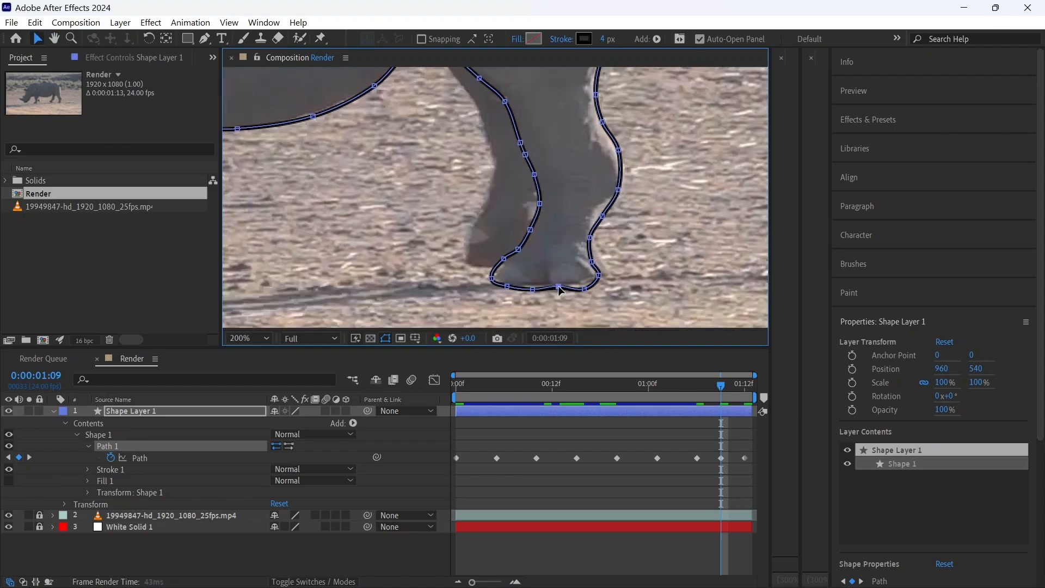
left_click_drag(558, 290, 559, 286)
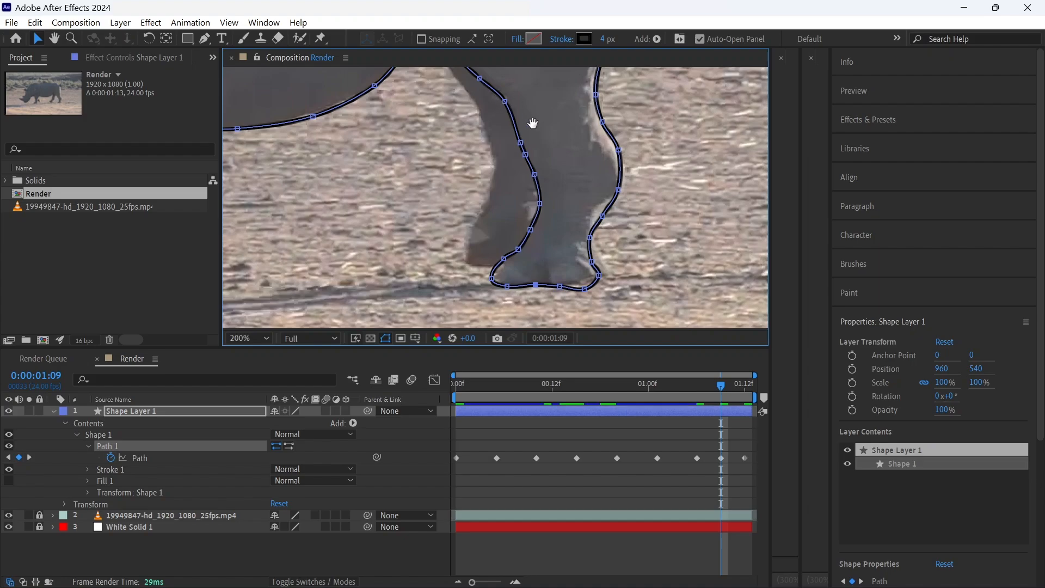
- Check the hind-leg outline at the earlier keyframes, and inspect the outline around the whole rhino at 0:00:01:09
scroll(534, 121, "up", 4)
key("j")
key("j")
key("j")
key("j")
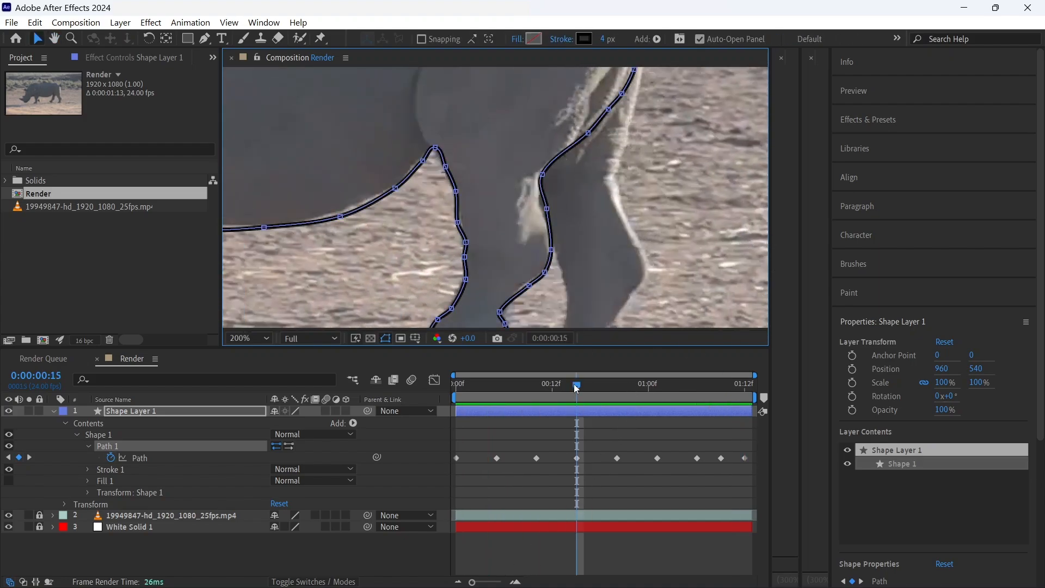
left_click_drag(575, 388, 721, 384)
left_click_drag(596, 261, 594, 146)
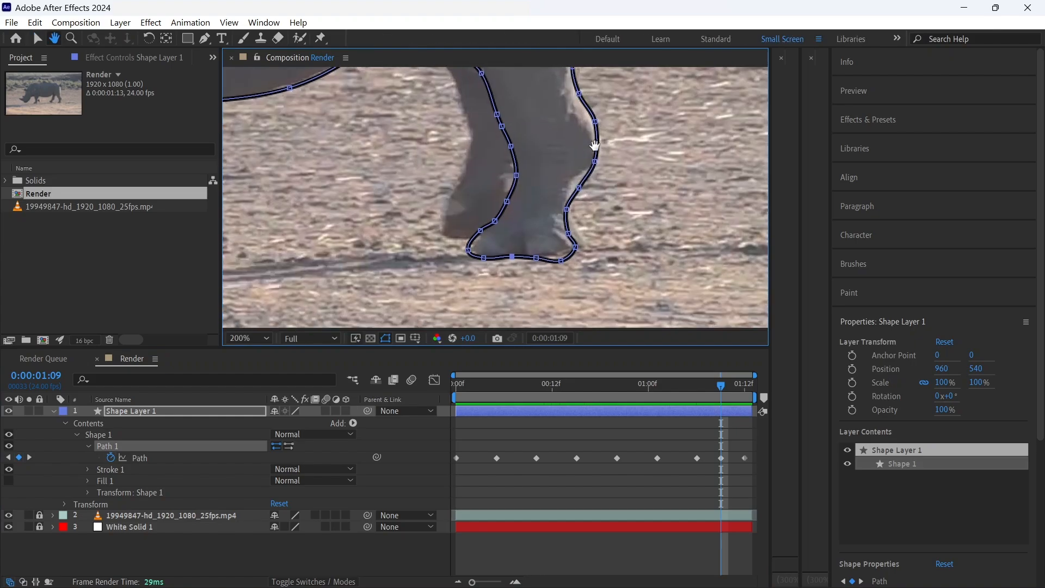
scroll(596, 149, "up", 10)
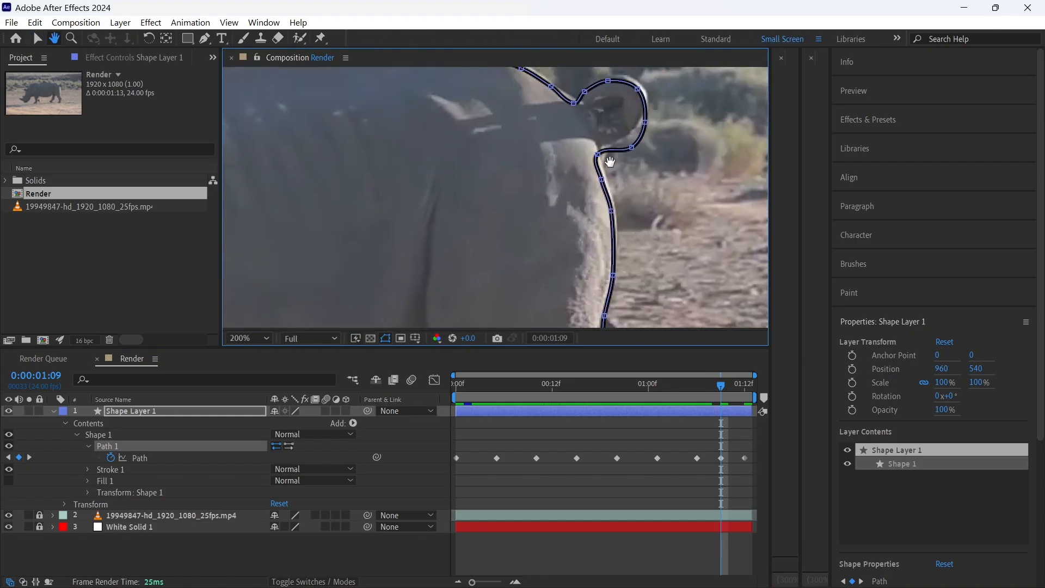
scroll(680, 247, "up", 10)
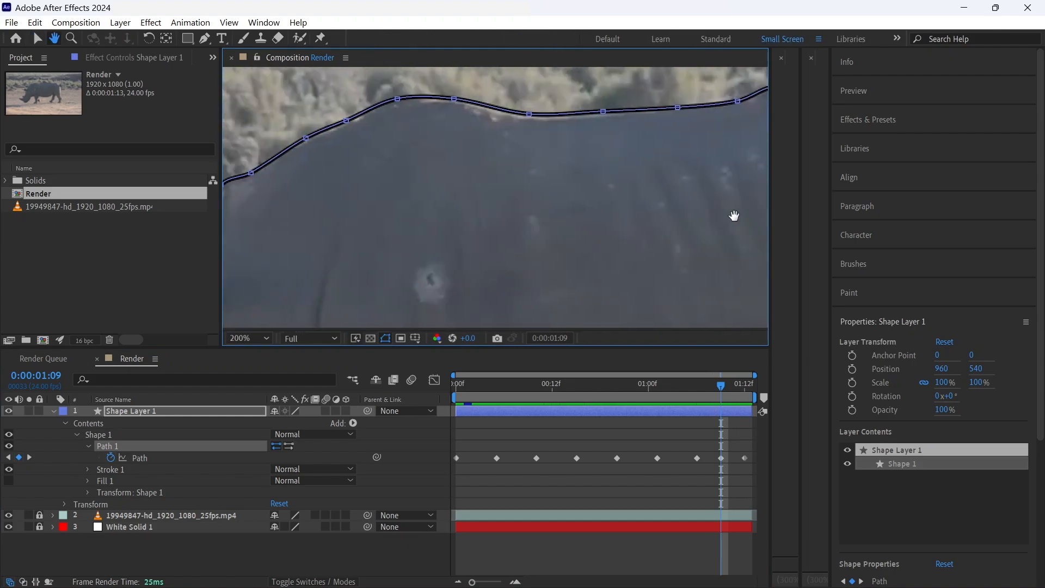
scroll(597, 215, "left", 10)
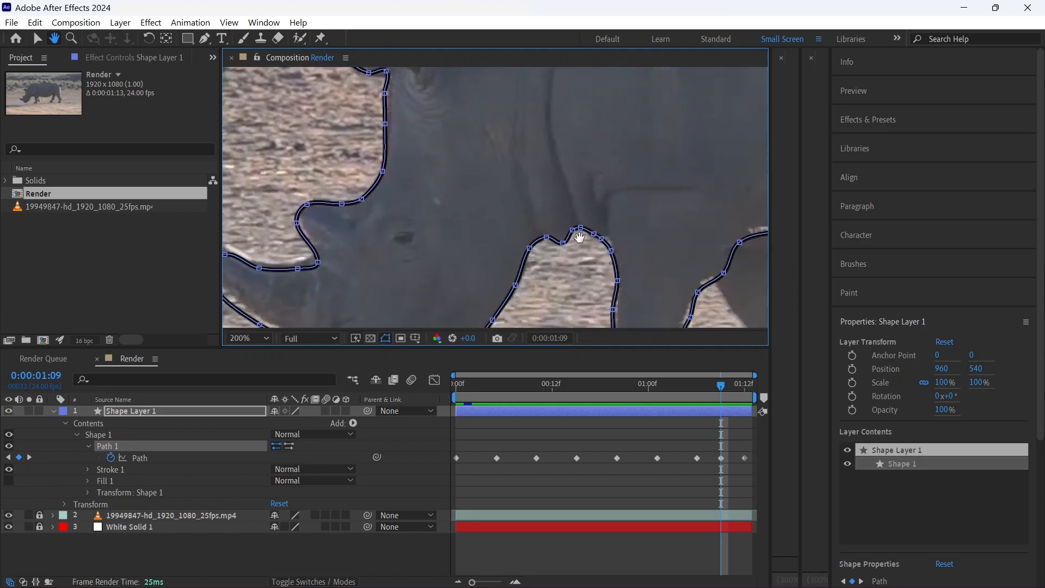
left_click_drag(579, 237, 625, 144)
key("v")
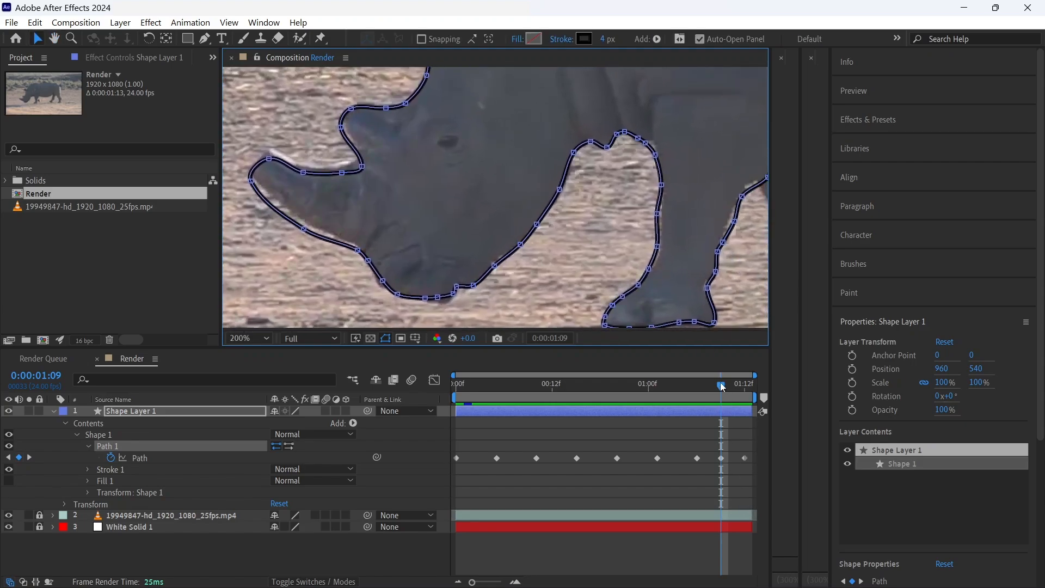
- At 0:00:00:03, nudge the path points on the horn's underside and where the throat meets the front legs
left_click_drag(722, 387, 476, 371)
left_click_drag(495, 172, 555, 186)
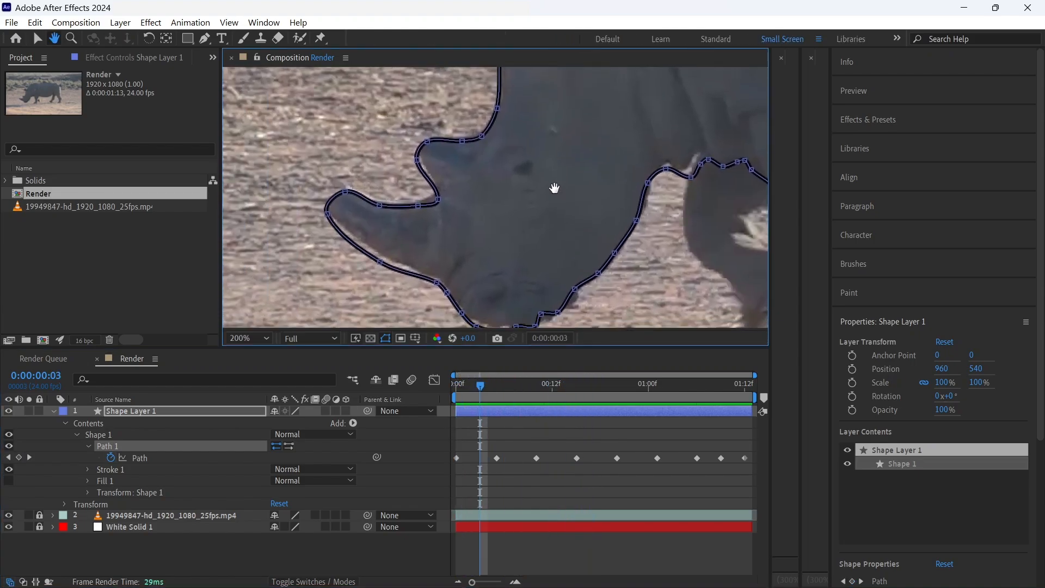
left_click_drag(379, 262, 380, 259)
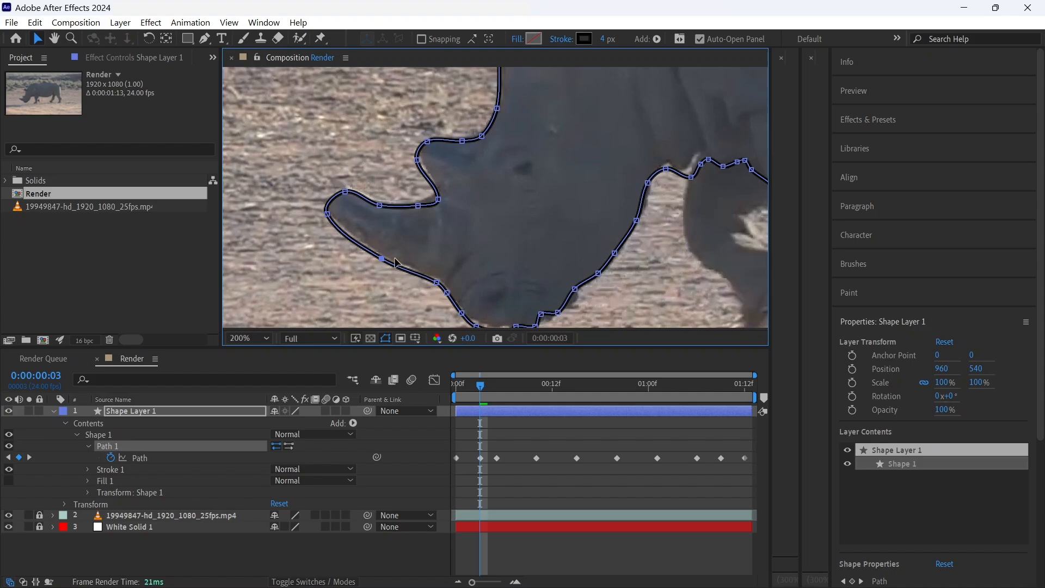
key("space")
left_click_drag(618, 230, 356, 216)
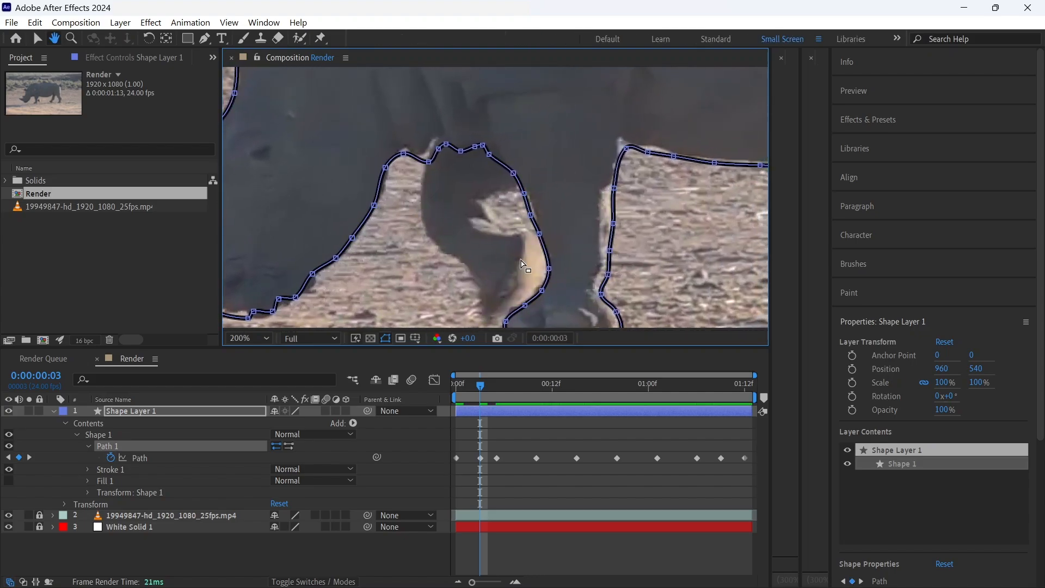
left_click_drag(427, 161, 426, 161)
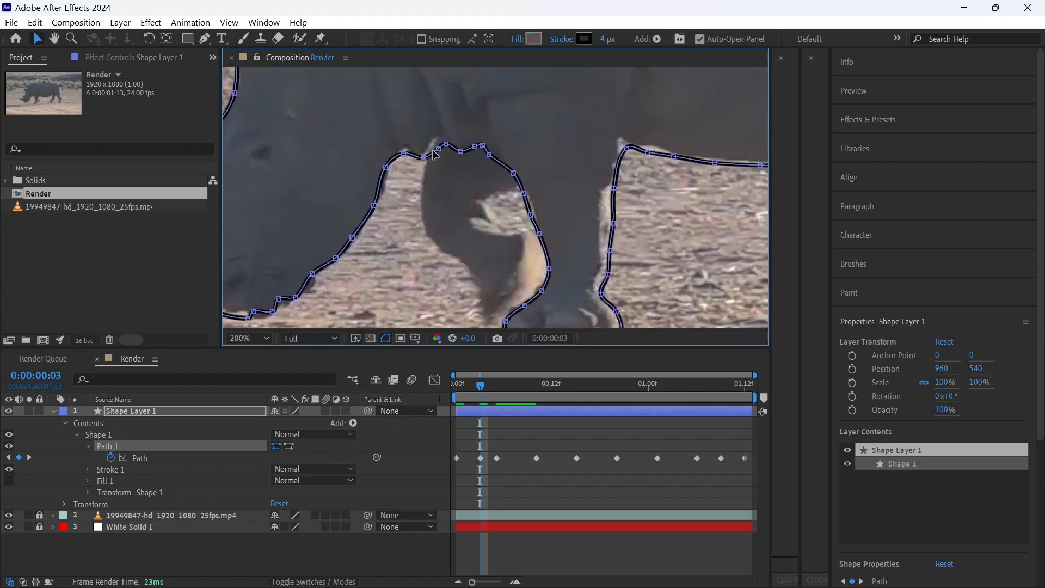
- Inspect the outline along the legs, belly, back and tail at 0:00:00:03 for places that stray from the rhino
left_click_drag(536, 218, 478, 141)
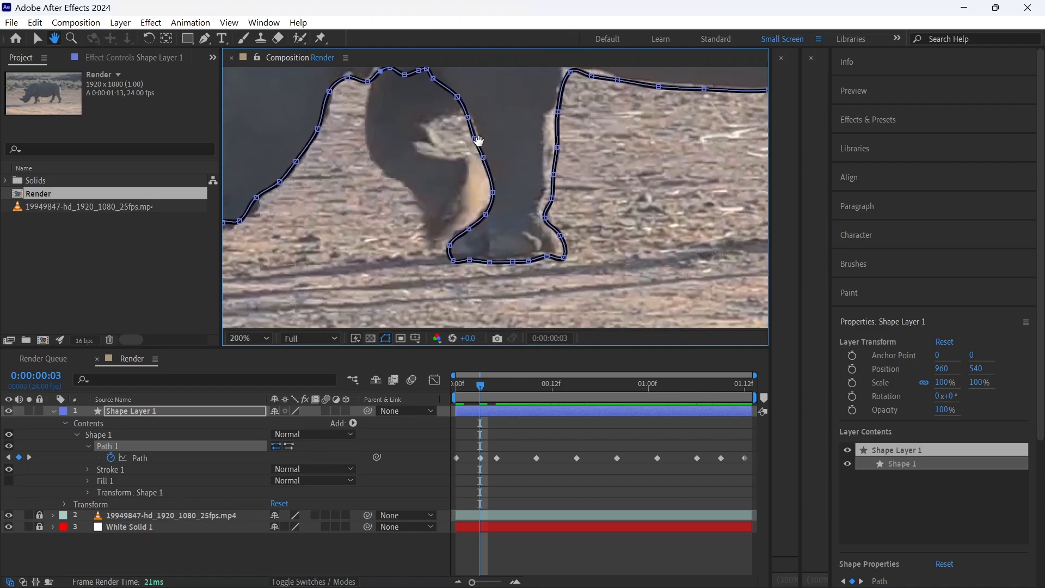
left_click_drag(568, 155, 485, 240)
left_click_drag(680, 239, 430, 202)
left_click_drag(620, 126, 396, 227)
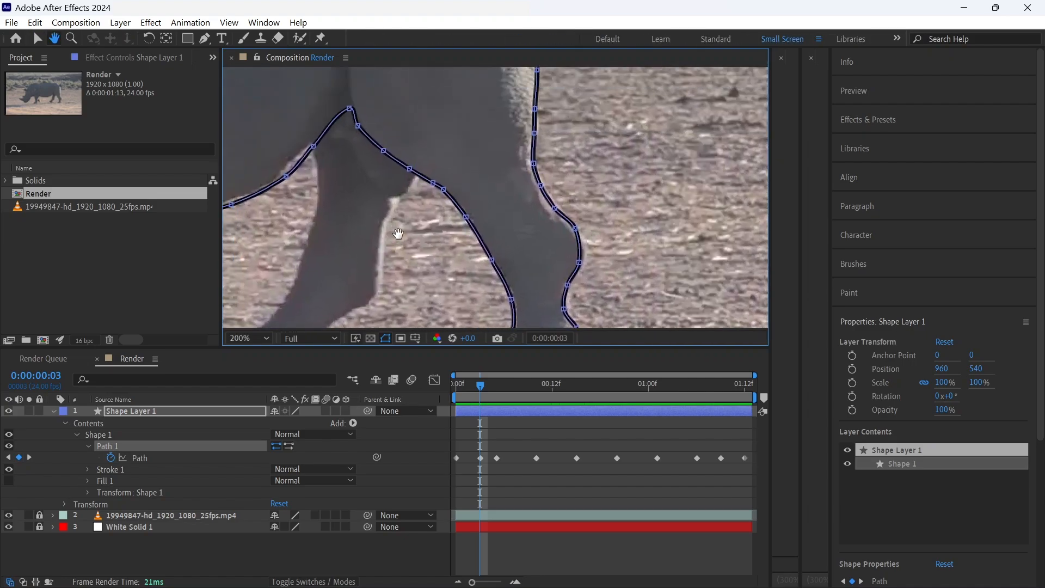
left_click_drag(448, 87, 697, 258)
left_click_drag(498, 256, 675, 248)
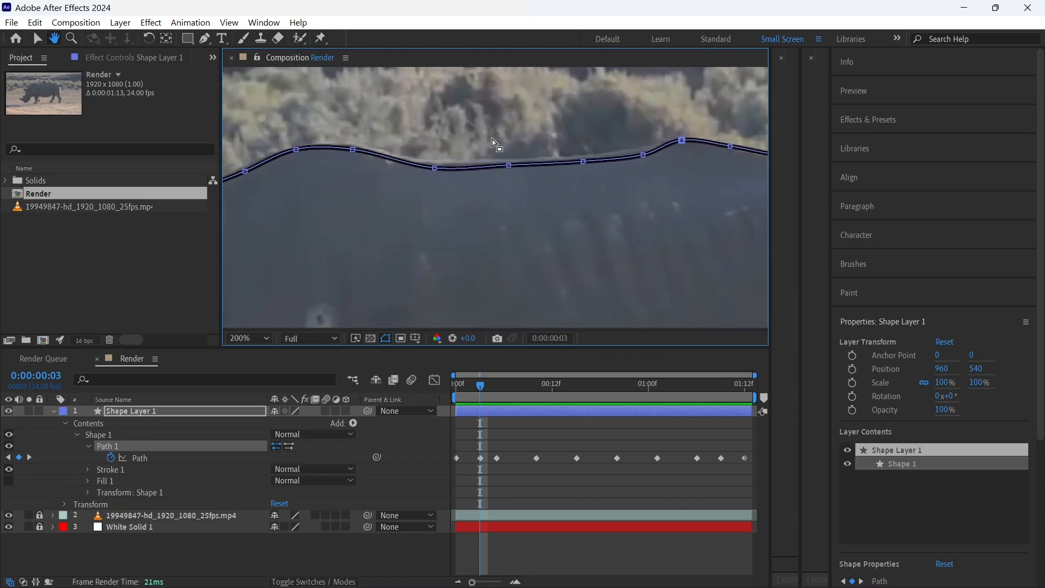
left_click(411, 104)
left_click(640, 158)
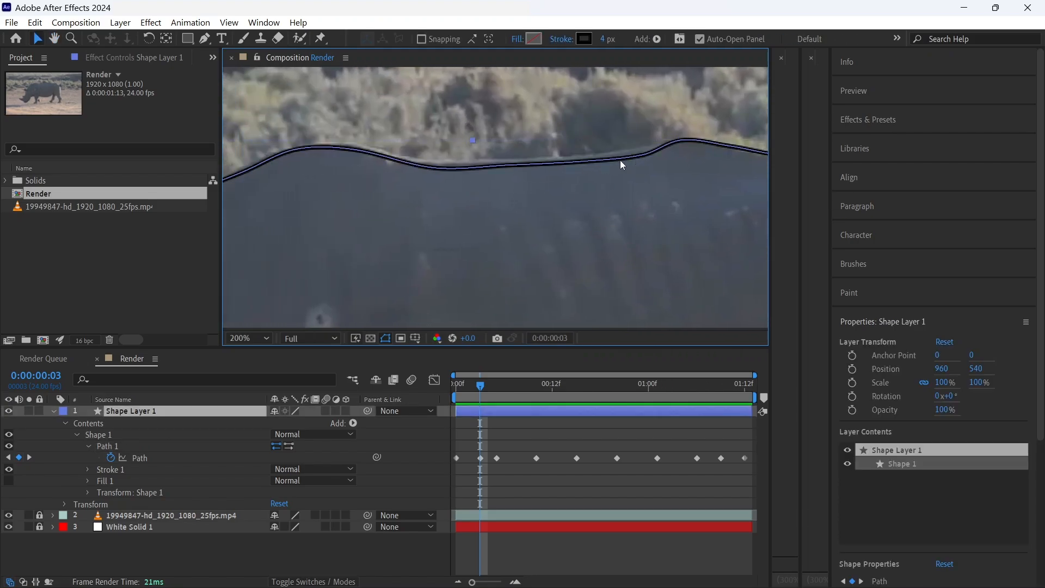
key("space")
mouse_move(620, 161)
left_mouse_down()
mouse_move(732, 231)
mouse_move(612, 198)
mouse_move(614, 156)
left_mouse_up()
left_click_drag(625, 271, 541, 164)
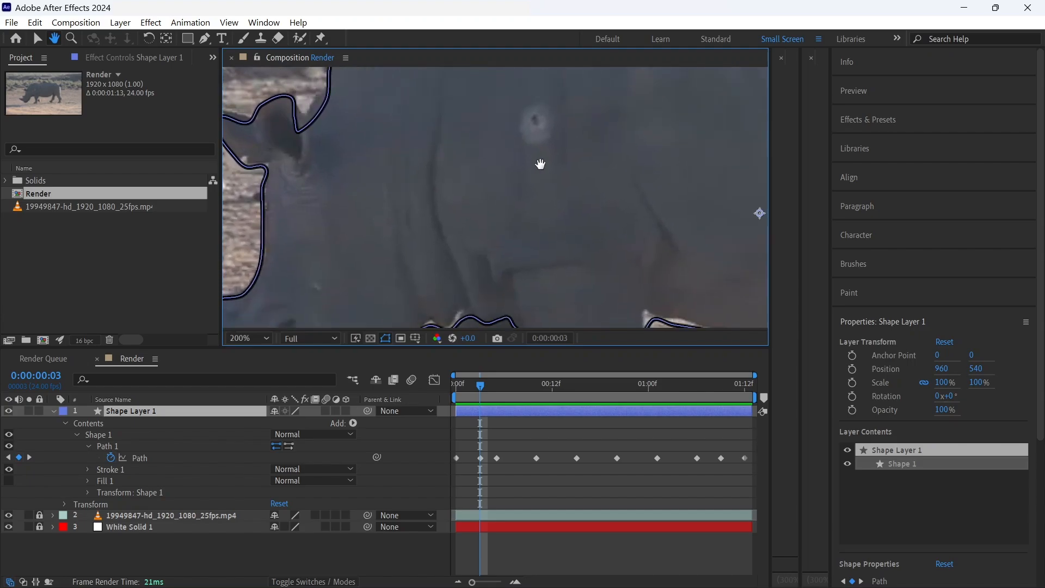
mouse_move(748, 224)
left_mouse_down()
mouse_move(650, 210)
mouse_move(494, 112)
left_mouse_up()
left_click_drag(626, 261, 598, 136)
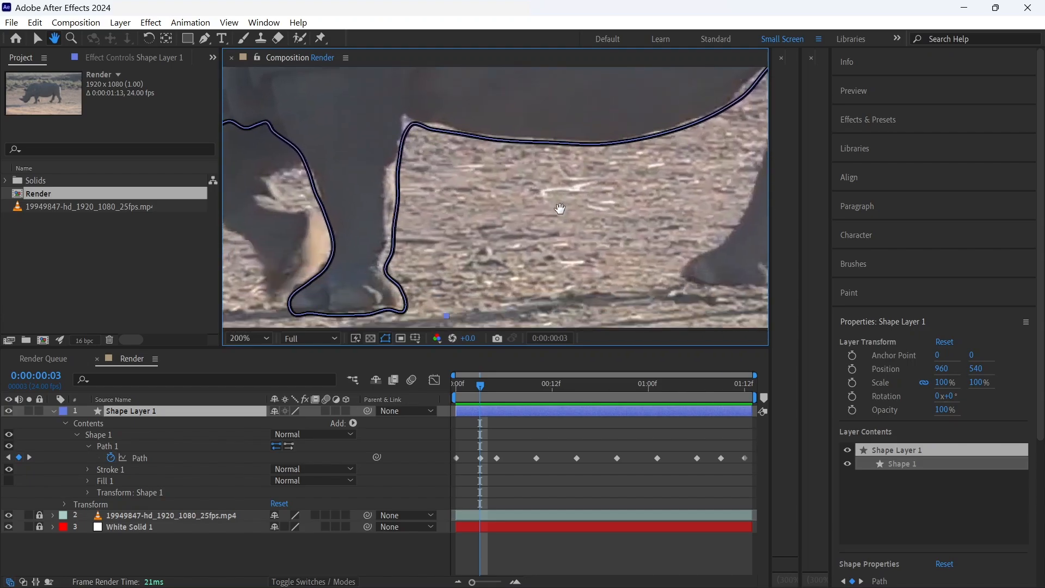
mouse_move(261, 179)
left_mouse_down()
mouse_move(421, 224)
mouse_move(322, 279)
left_mouse_up()
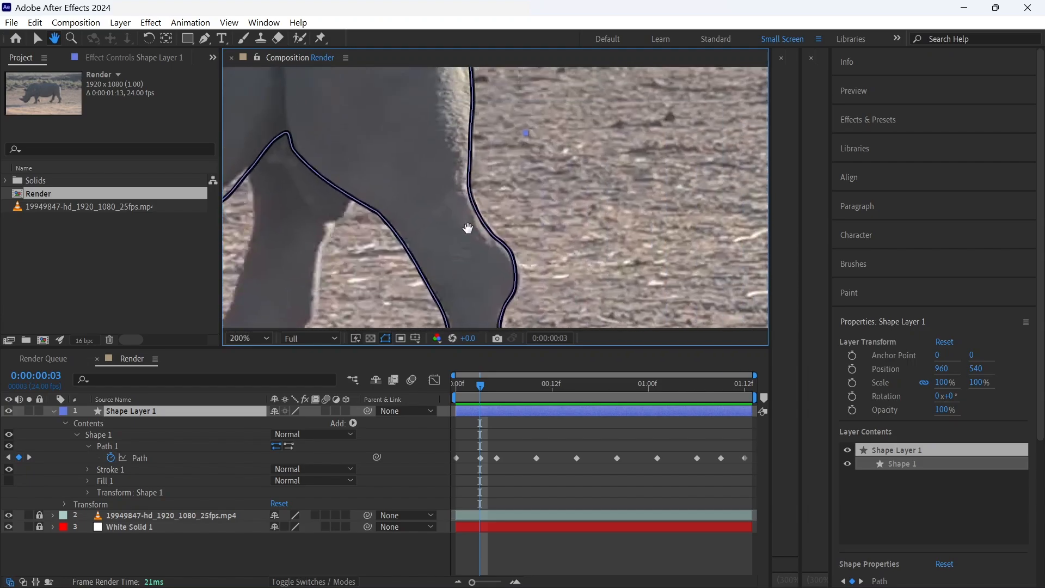
left_click_drag(468, 227, 501, 205)
key("v")
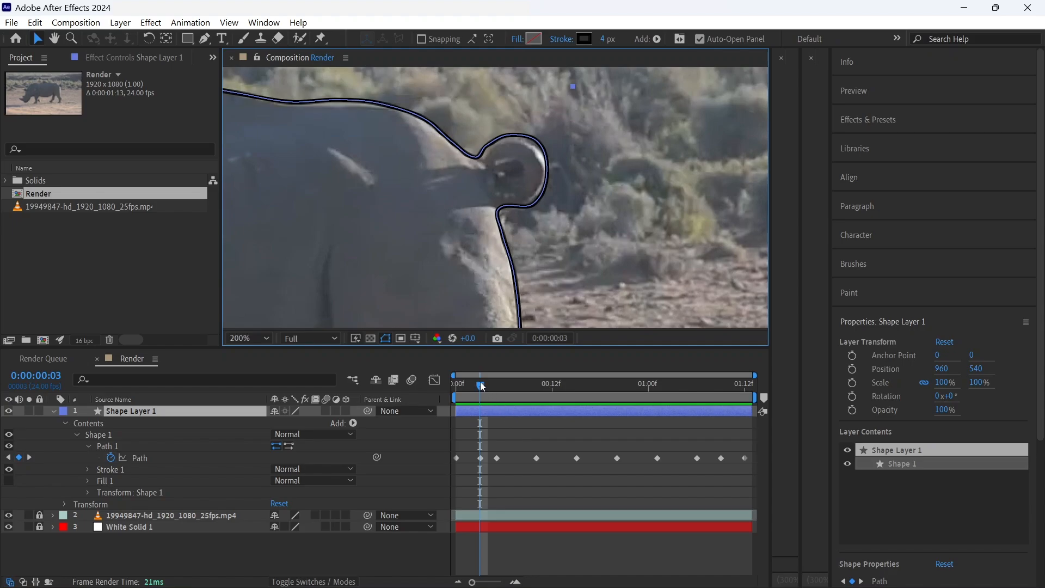
- At 0:00:00:08, reposition the path points below the horn and along the mouth and chin to fit the muzzle
left_click_drag(481, 386, 519, 380)
left_click_drag(485, 237, 561, 101)
key("v")
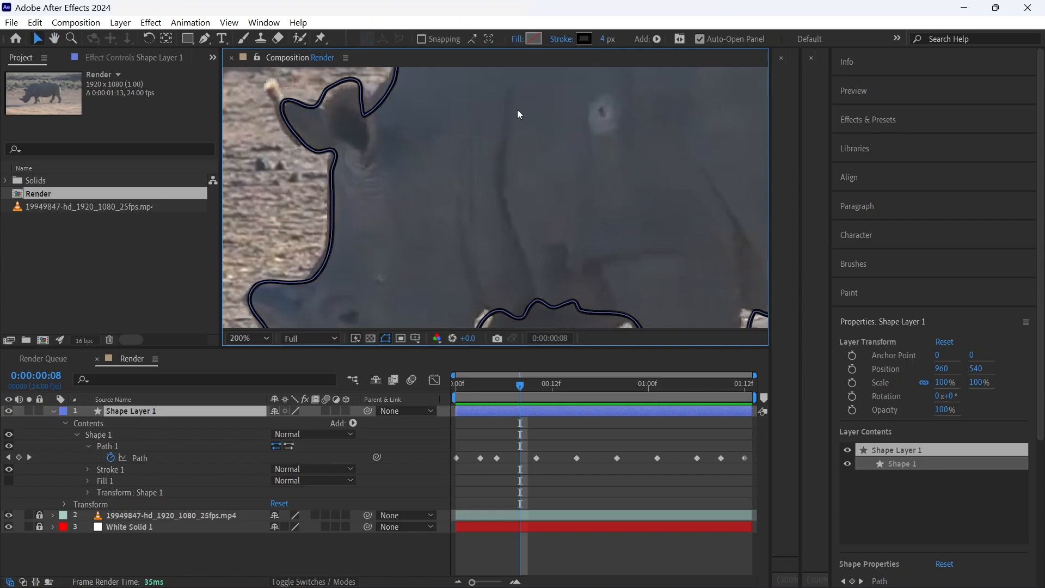
left_click_drag(407, 260, 509, 94)
left_click(140, 458)
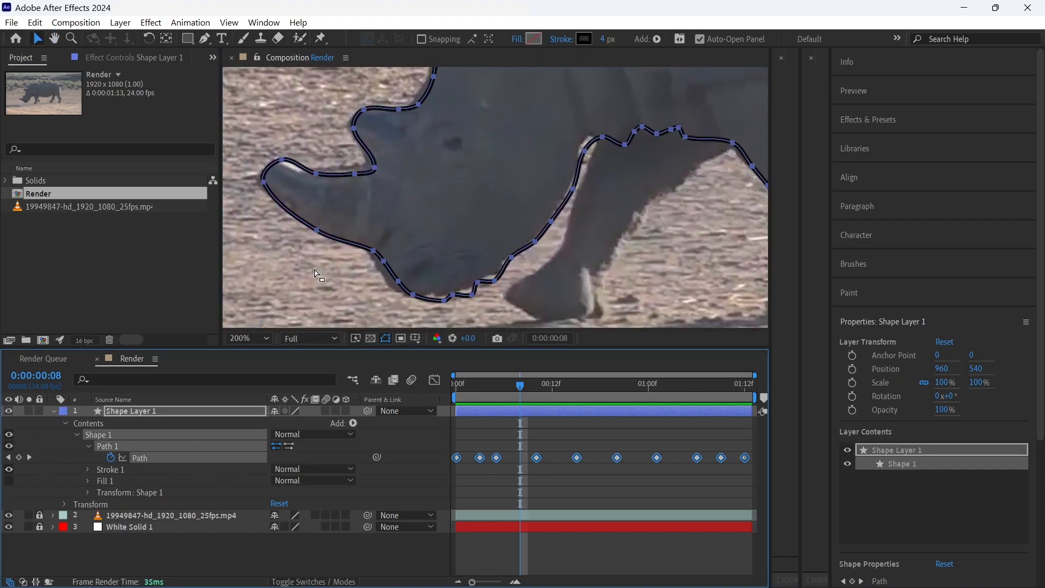
left_click(214, 412)
left_click(212, 453)
left_click(372, 248)
left_click(244, 468)
left_click(252, 457)
left_click(239, 469)
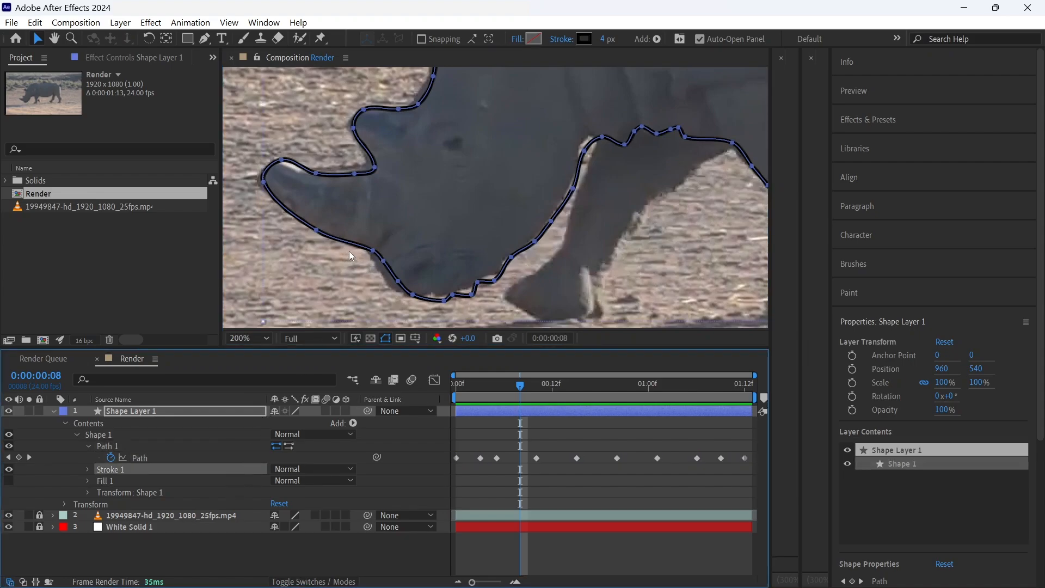
left_click(377, 252)
left_click_drag(376, 253, 438, 297)
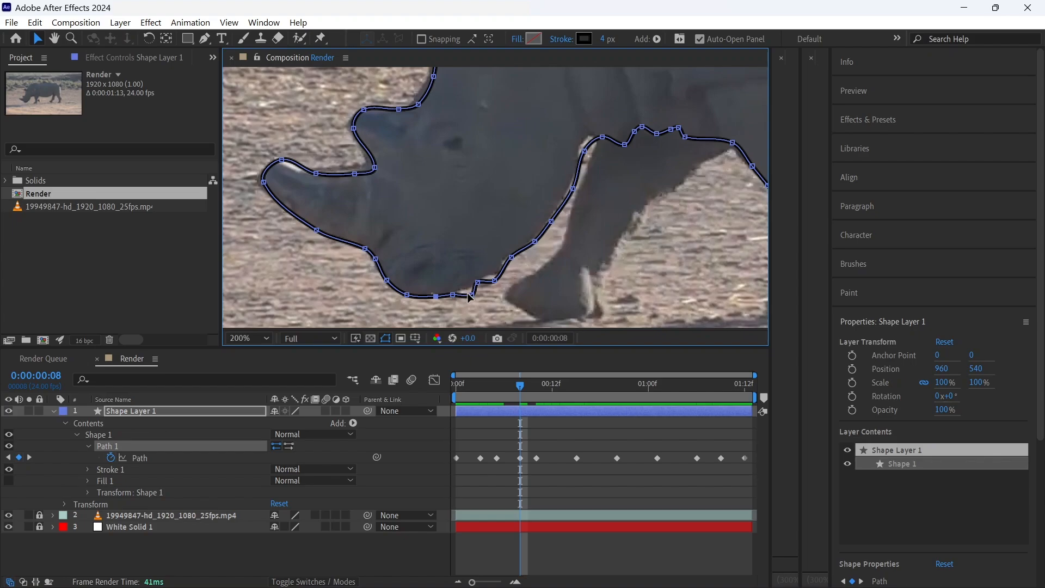
left_click_drag(473, 296, 494, 279)
- Adjust the path points where the throat meets the front legs and at the near front leg's heel
left_click_drag(583, 205, 343, 272)
left_click_drag(368, 212, 357, 213)
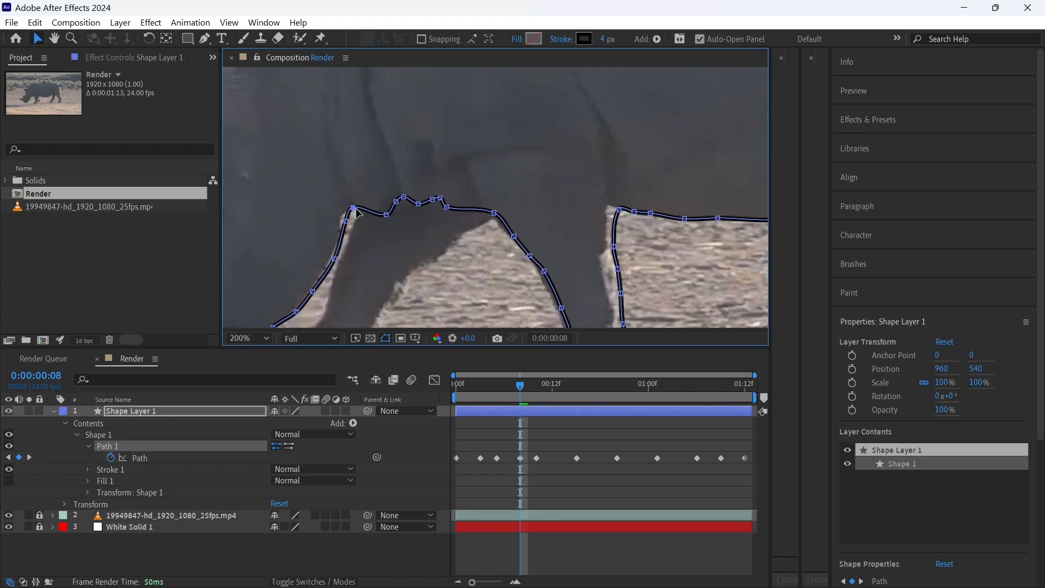
left_click_drag(400, 240, 367, 103)
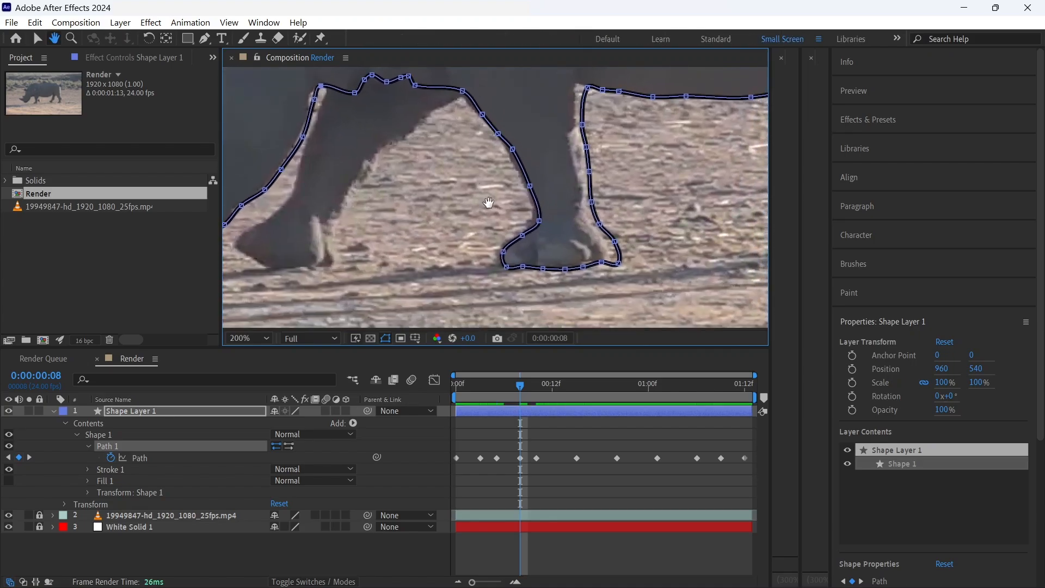
left_click_drag(568, 156, 430, 193)
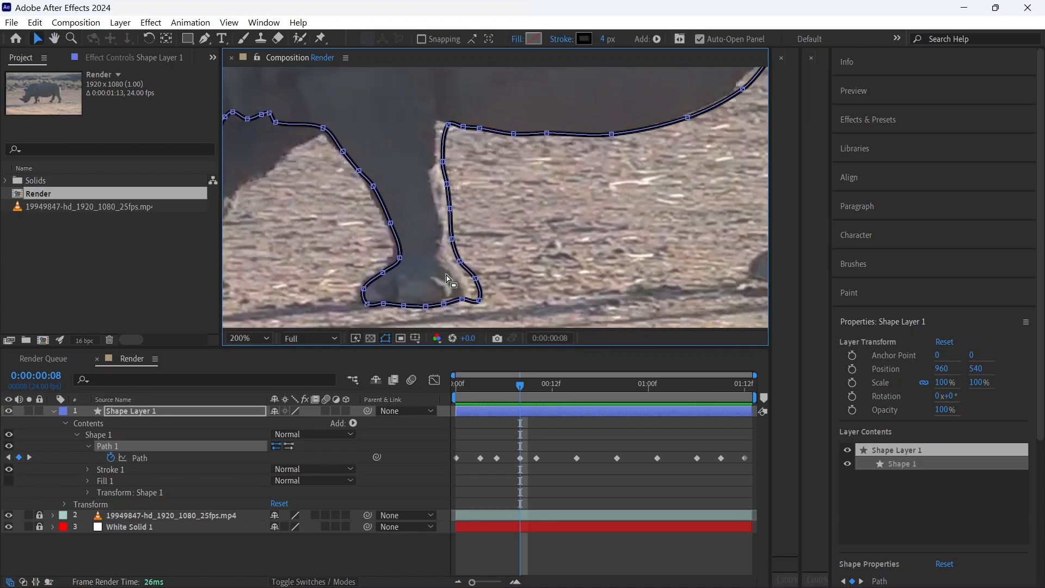
double_click(478, 300)
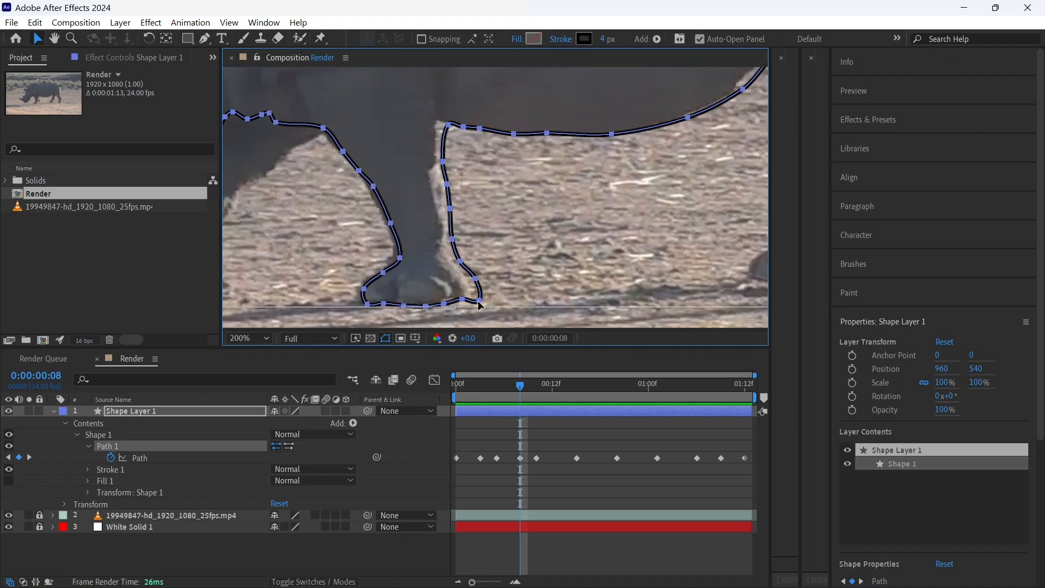
left_click(217, 453)
left_click(220, 478)
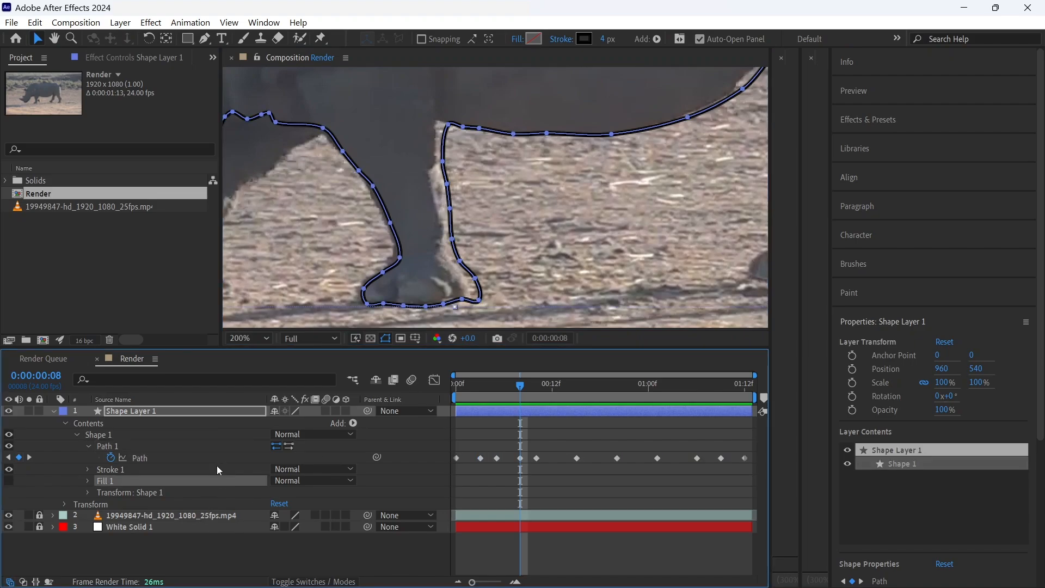
left_click(218, 460)
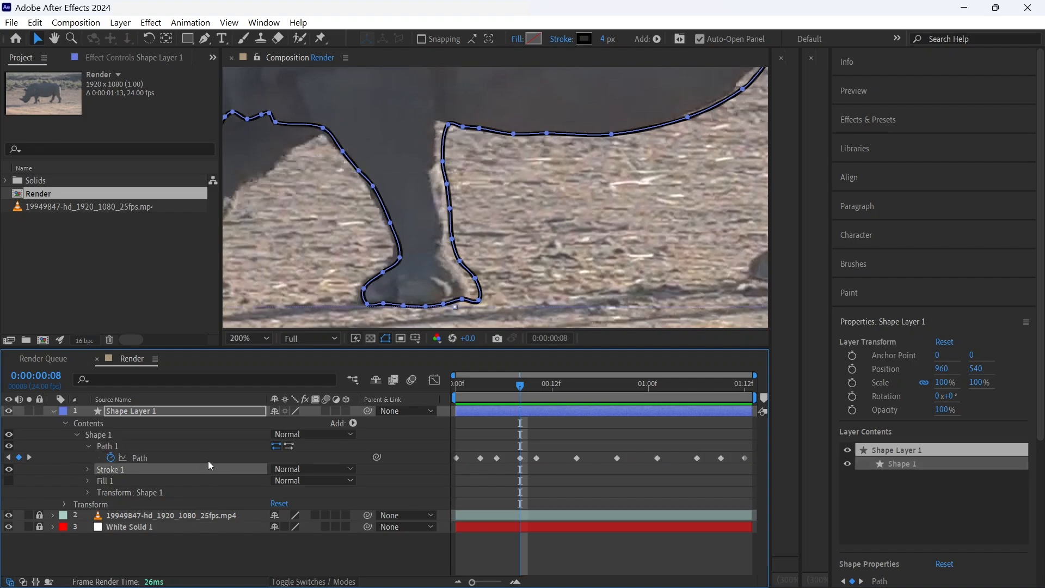
left_click(224, 442)
left_click_drag(470, 279, 454, 261)
- Move the path points along the rear belly and the back edge of the near hind leg onto the rhino's edge
left_click_drag(551, 152, 307, 213)
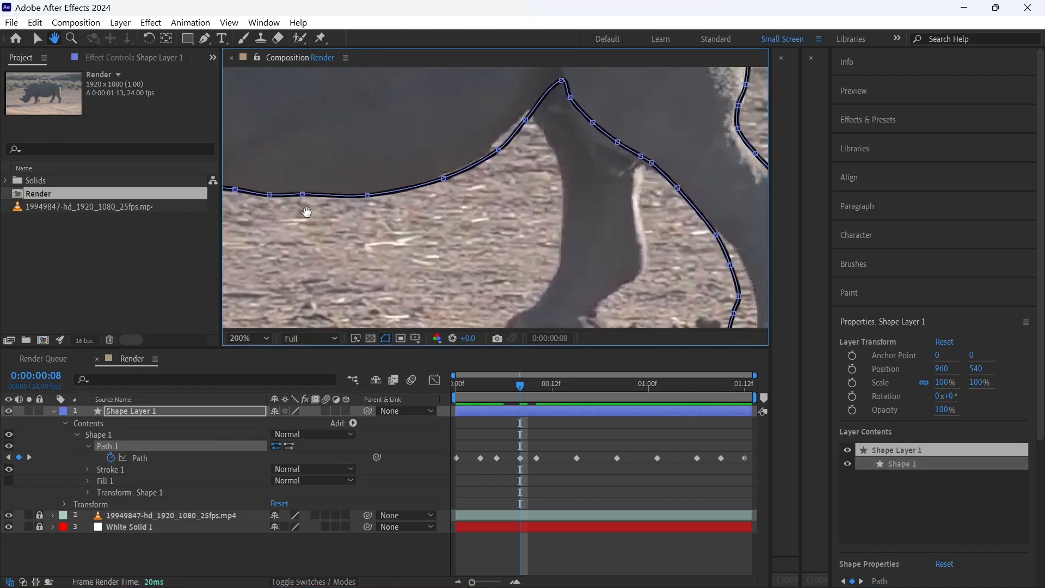
left_click_drag(498, 150, 522, 116)
left_click_drag(559, 176, 276, 78)
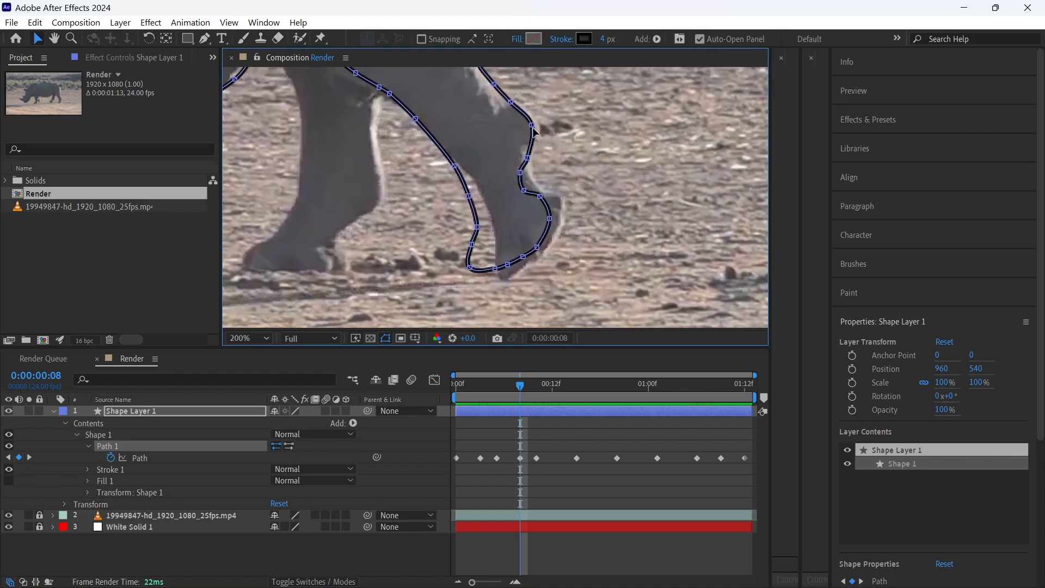
left_click_drag(532, 125, 517, 218)
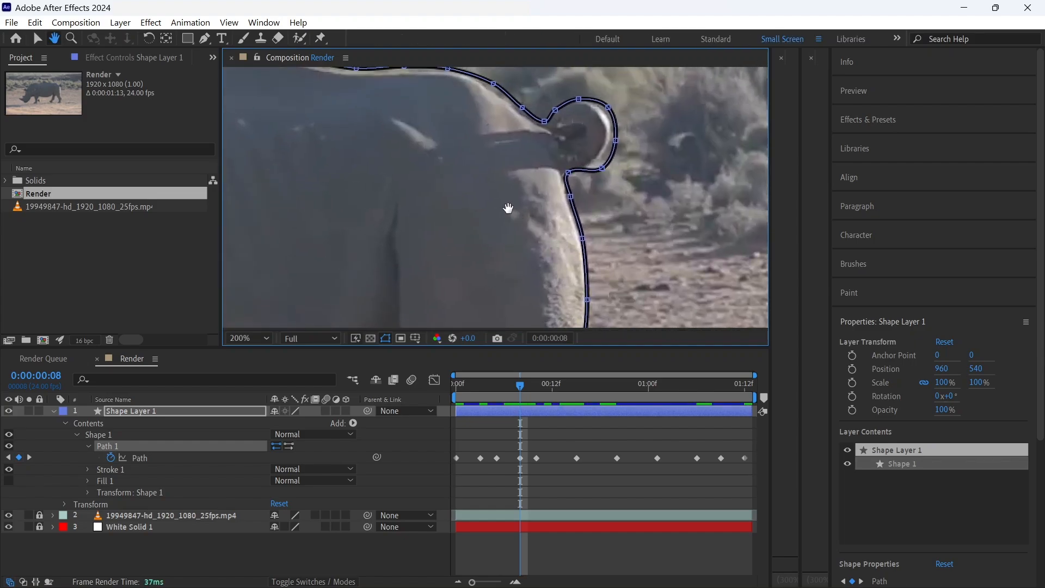
- Refine the path points at the base and around the curl of the tail at 0:00:00:08
key("v")
left_click_drag(545, 123, 548, 128)
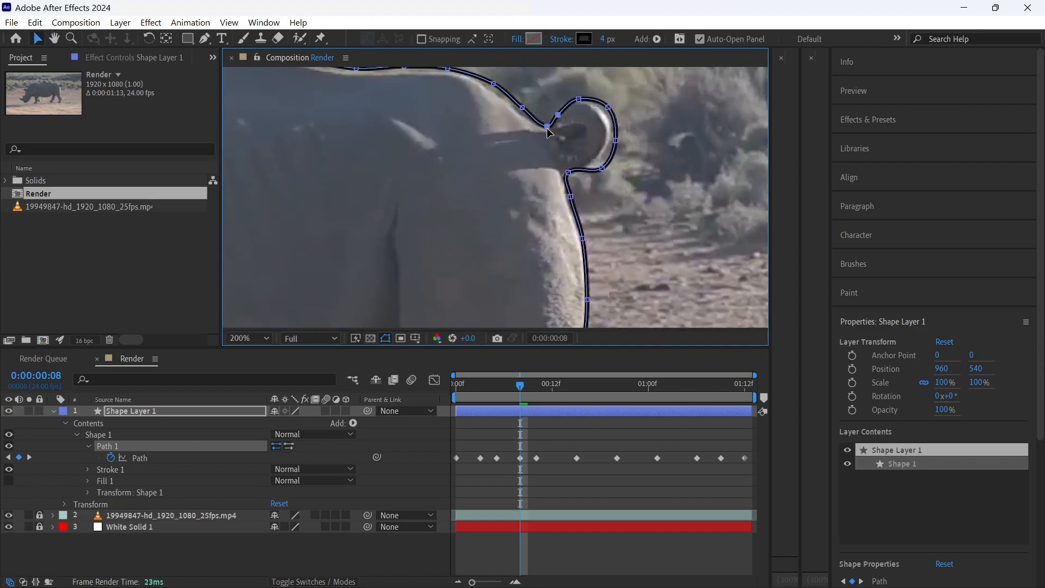
left_click_drag(608, 108, 598, 164)
left_click_drag(411, 154, 347, 75)
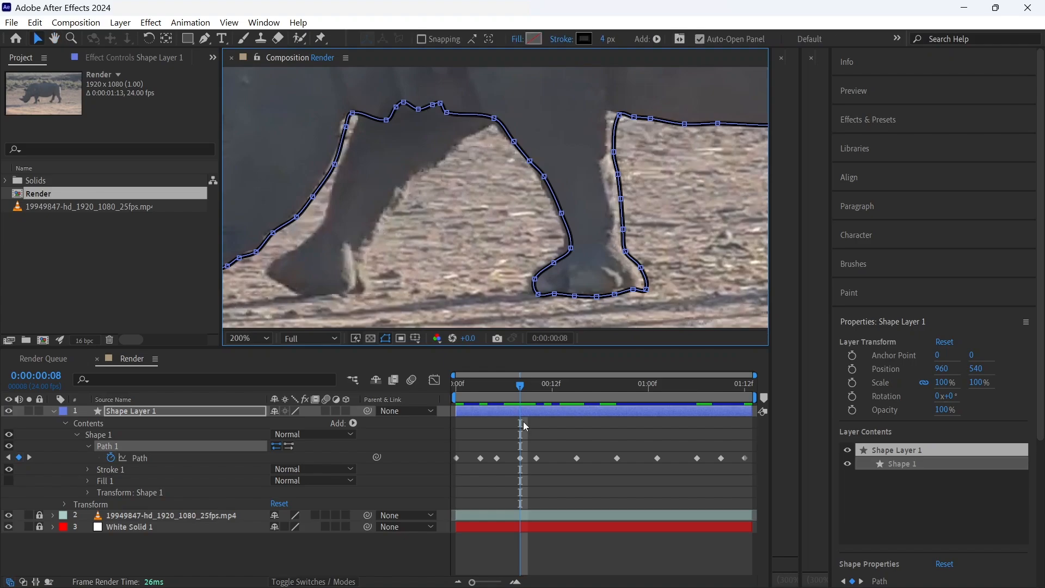
- Keyframe the outline at 0:00:00:12 and select the single path point under the chin
left_click_drag(523, 385, 554, 386)
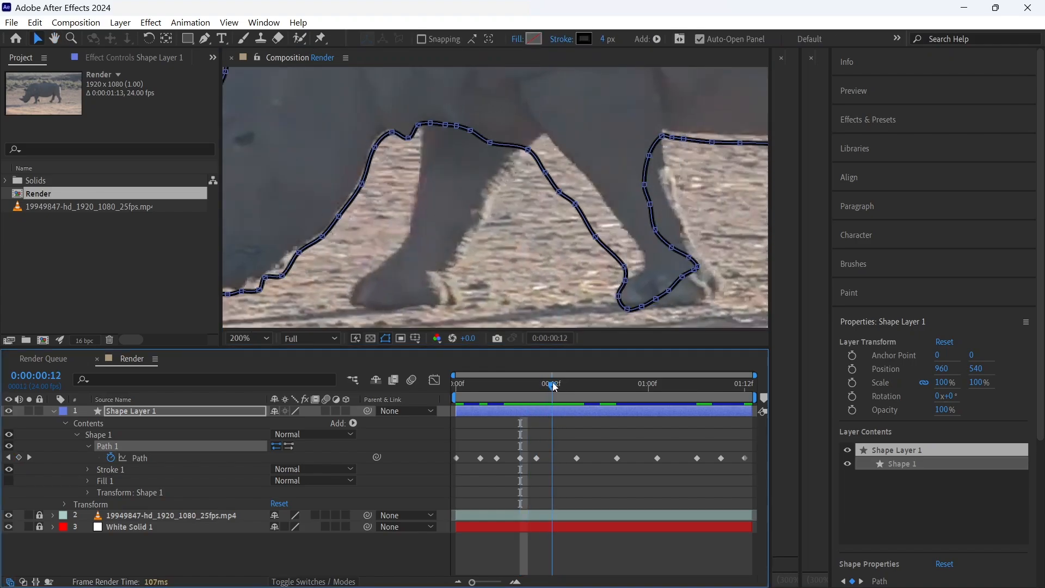
left_click_drag(380, 179, 391, 252)
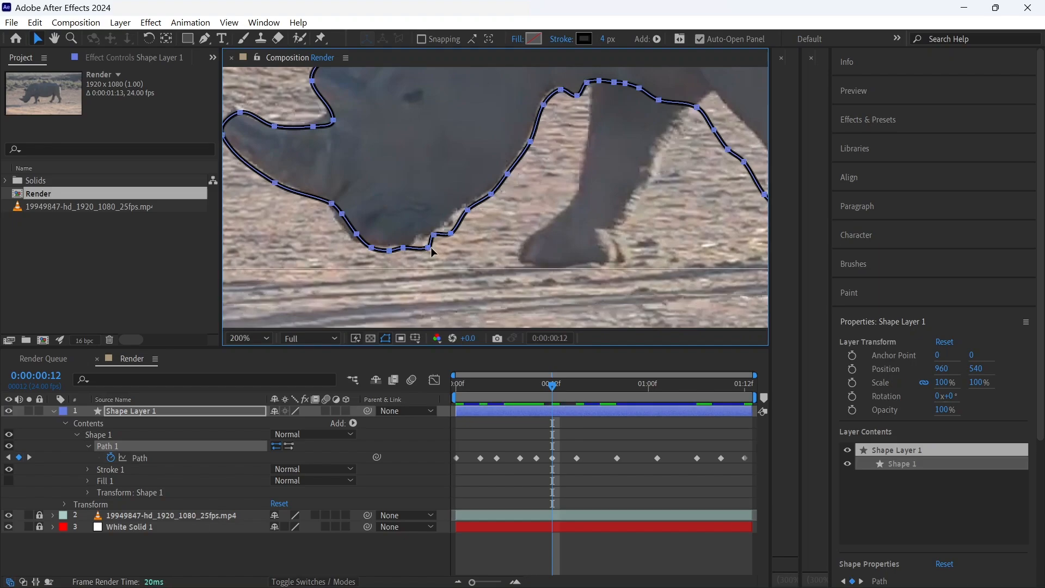
left_click_drag(428, 248, 427, 246)
key("ctrl+z")
left_click(224, 457)
left_click(226, 457)
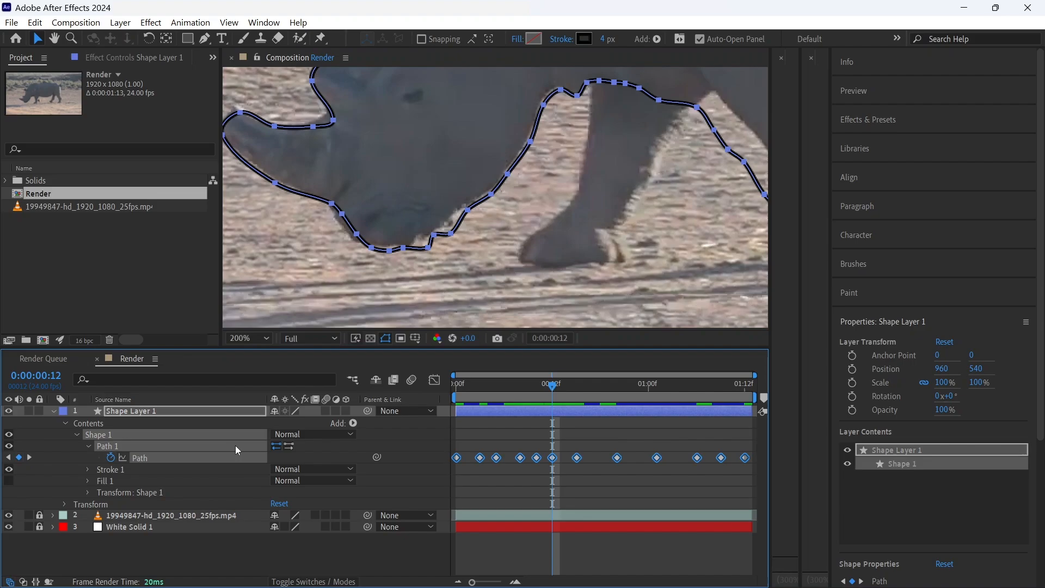
left_click(209, 411)
left_click(206, 444)
left_click(428, 249)
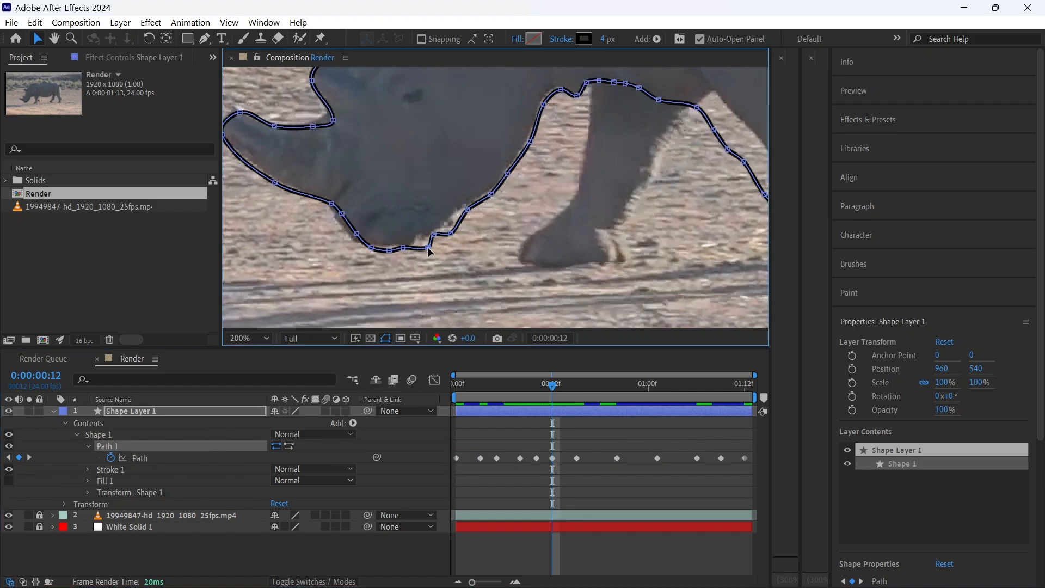
- Reshape the outline at 0:00:00:12 to follow the near front leg's front edge, sole, heel and back edge
left_click_drag(424, 216, 305, 125)
left_click(200, 535)
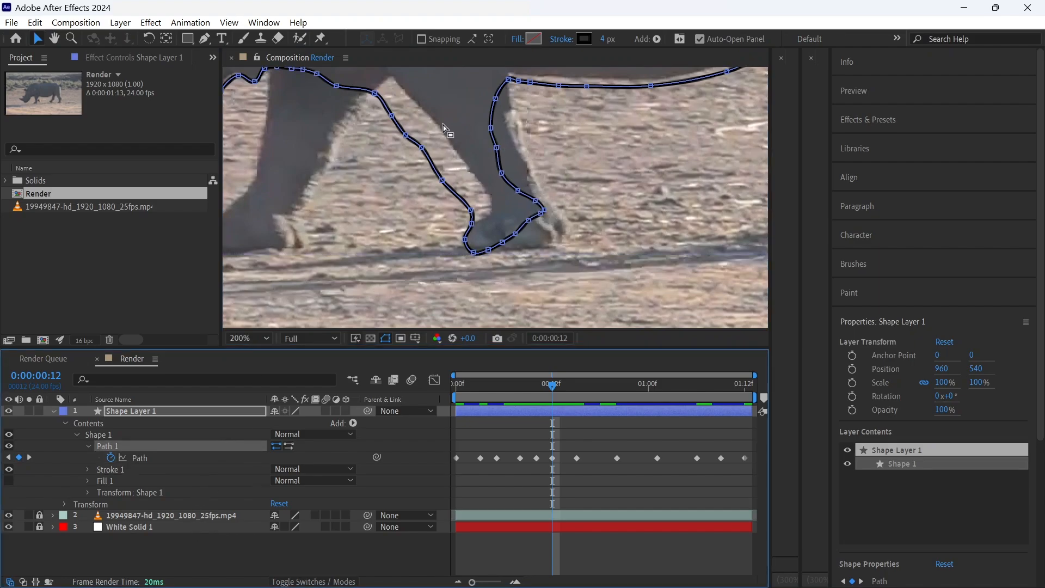
left_click_drag(366, 85, 464, 204)
left_click_drag(442, 180, 463, 173)
left_click_drag(419, 121, 450, 146)
left_click_drag(443, 139, 448, 136)
left_click(456, 175)
left_click_drag(470, 210, 488, 200)
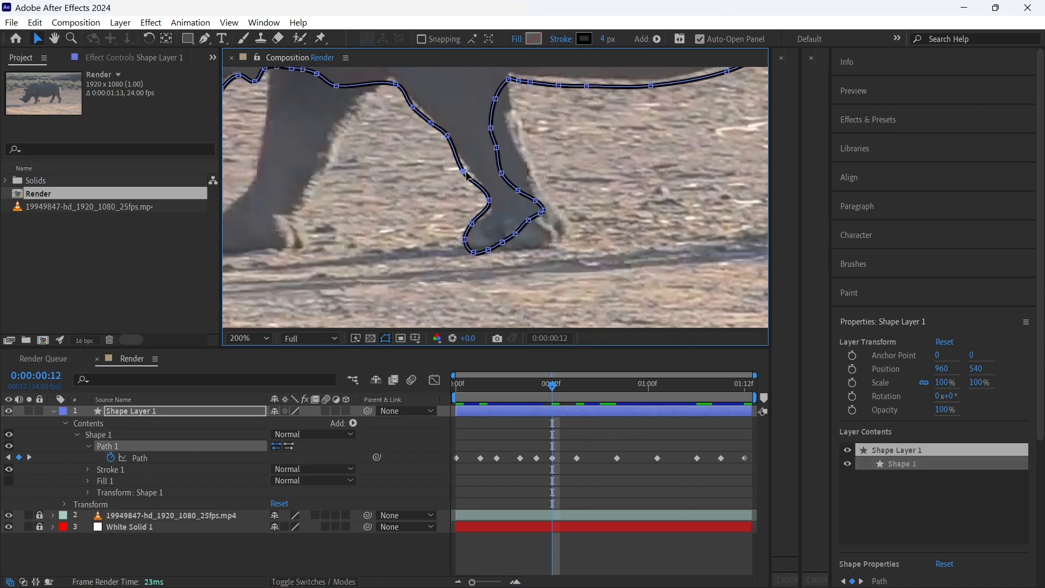
left_click_drag(502, 242, 511, 99)
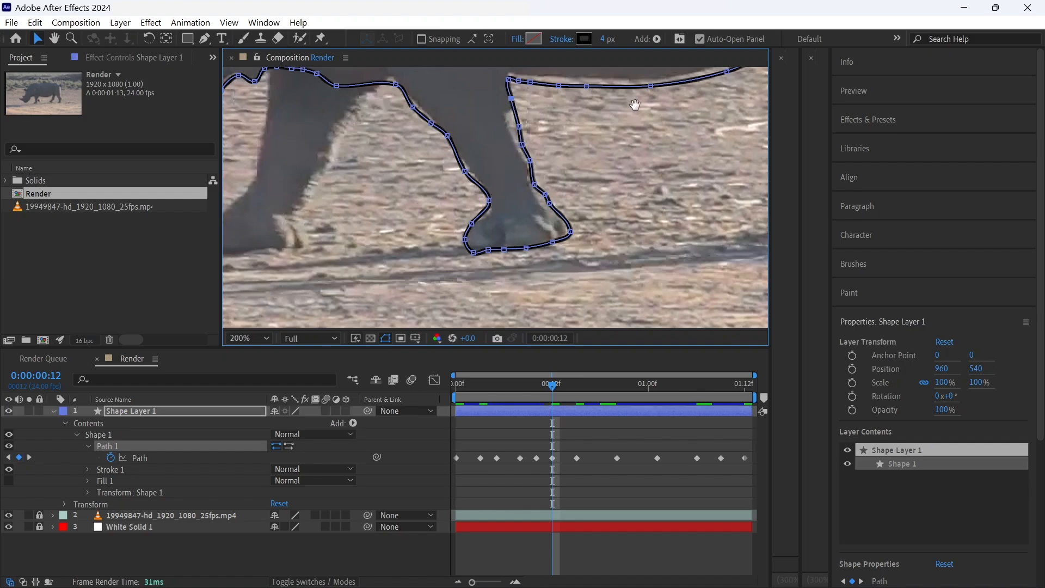
left_click_drag(635, 104, 329, 174)
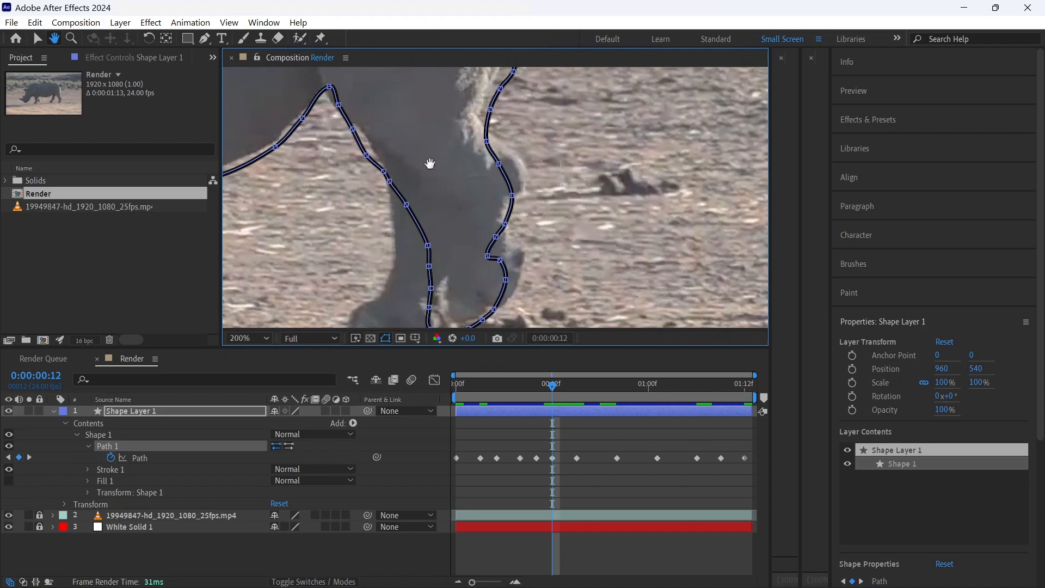
- Move the path points down the near hind leg's front edge and around its sole to fit the leg at 0:00:00:12
key("v")
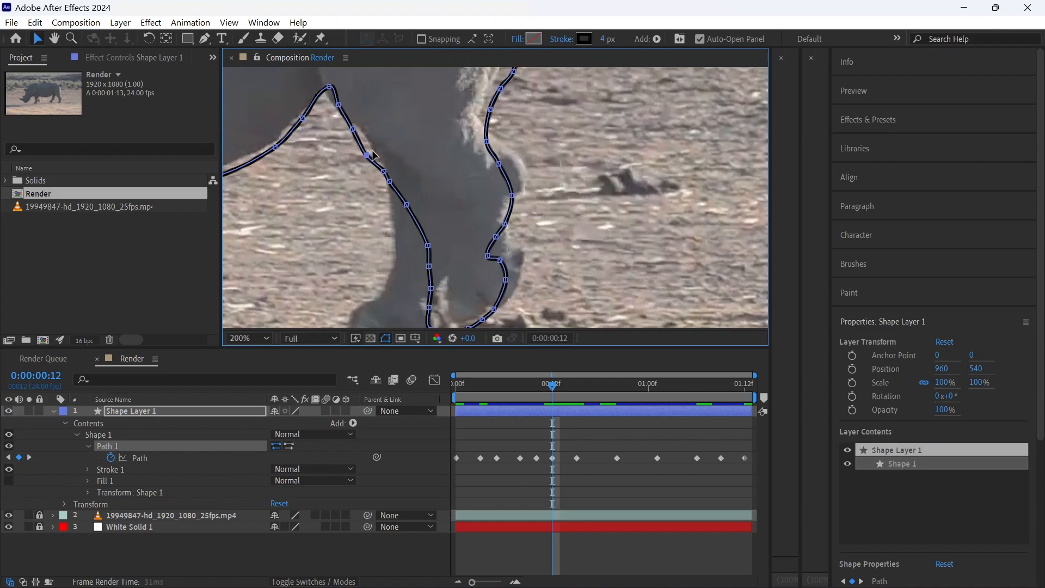
left_click_drag(368, 155, 402, 170)
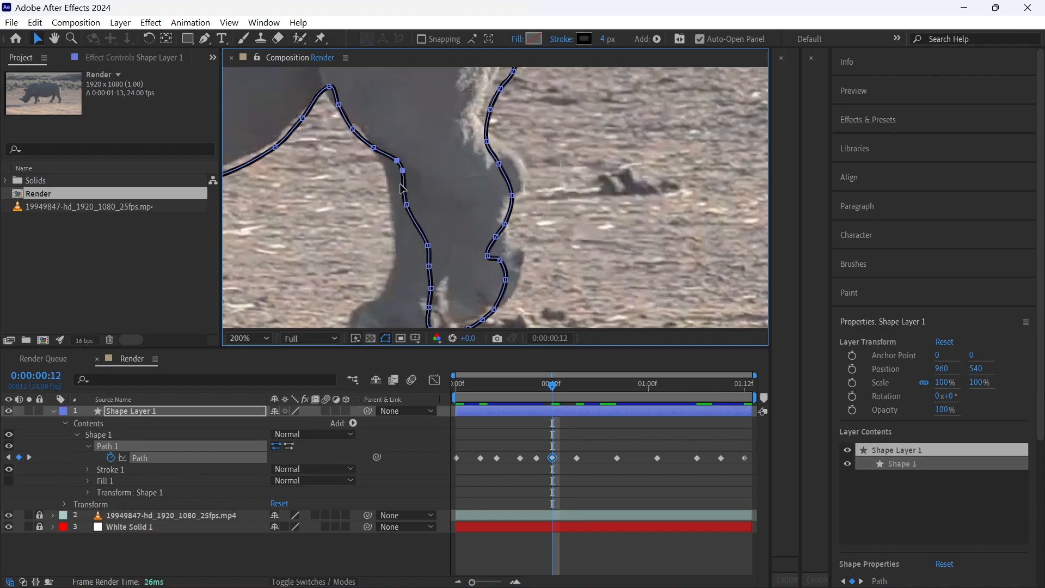
left_click_drag(407, 205, 421, 180)
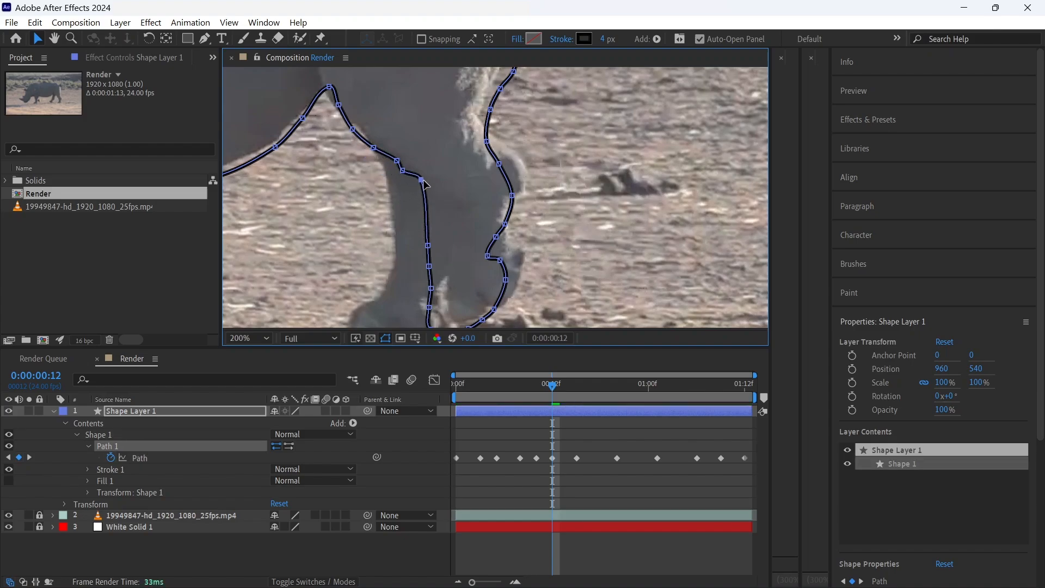
left_click_drag(430, 246, 440, 185)
scroll(446, 271, "down", 3)
left_click(434, 231)
left_click_drag(433, 231, 471, 265)
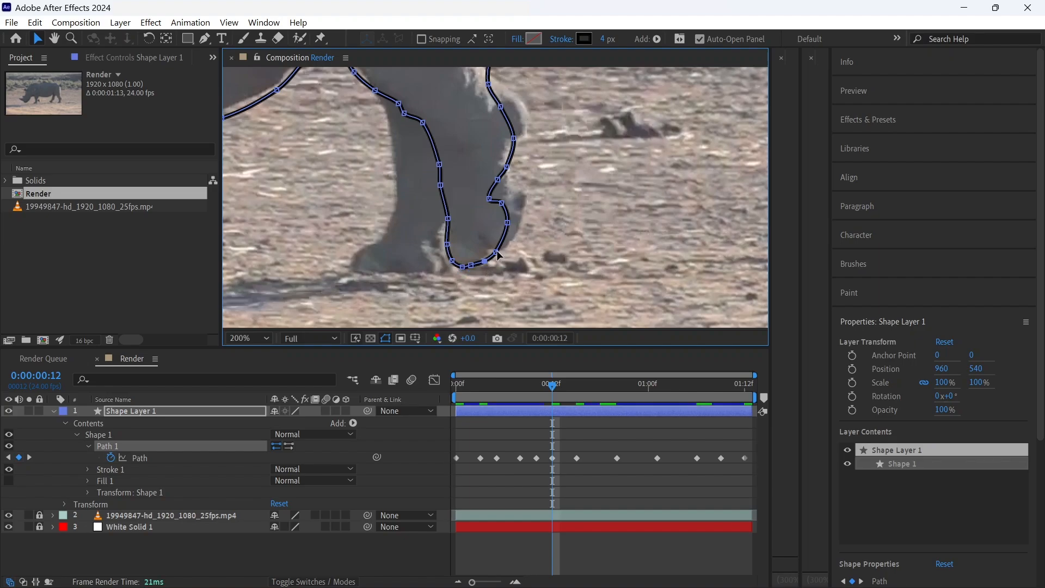
- Reshape the path along the near hind leg's back edge, around the heel and hock, keeping Path 1 selected
left_click_drag(507, 222, 504, 180)
scroll(505, 184, "up", 3)
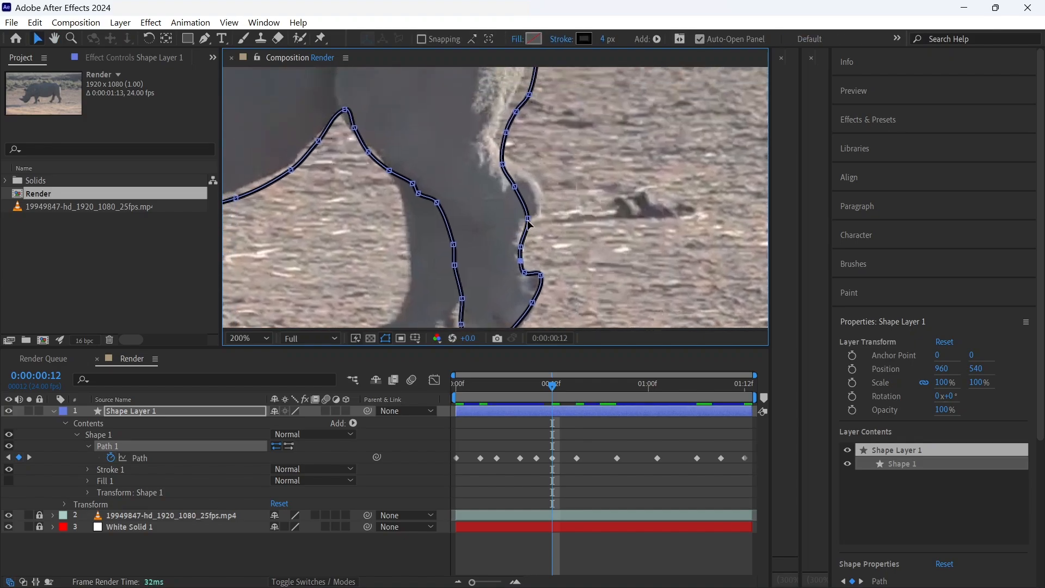
left_click_drag(521, 247, 519, 244)
left_click_drag(521, 201, 537, 198)
left_click_drag(520, 241, 521, 233)
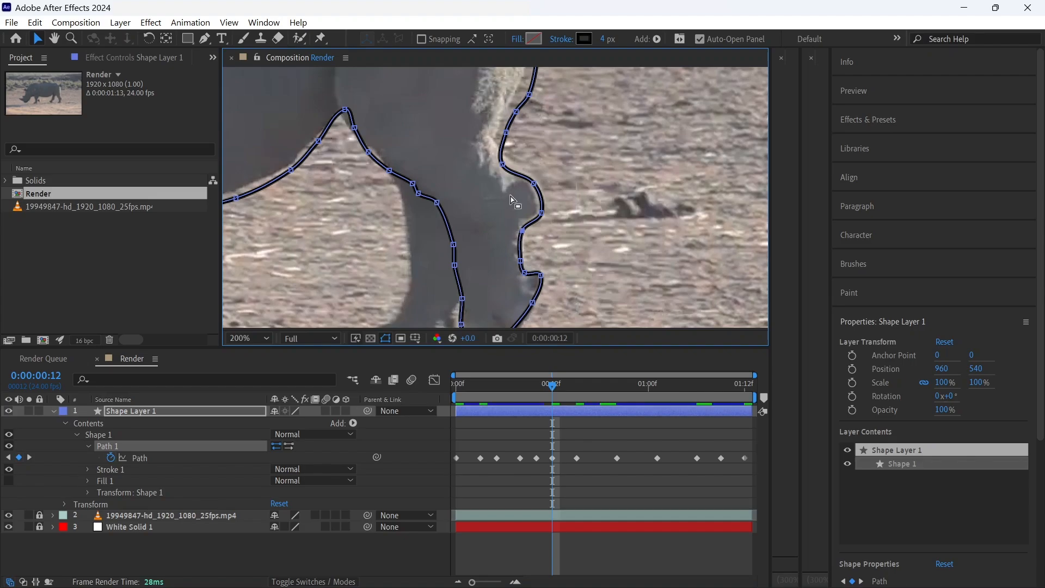
double_click(535, 185)
left_click(255, 457)
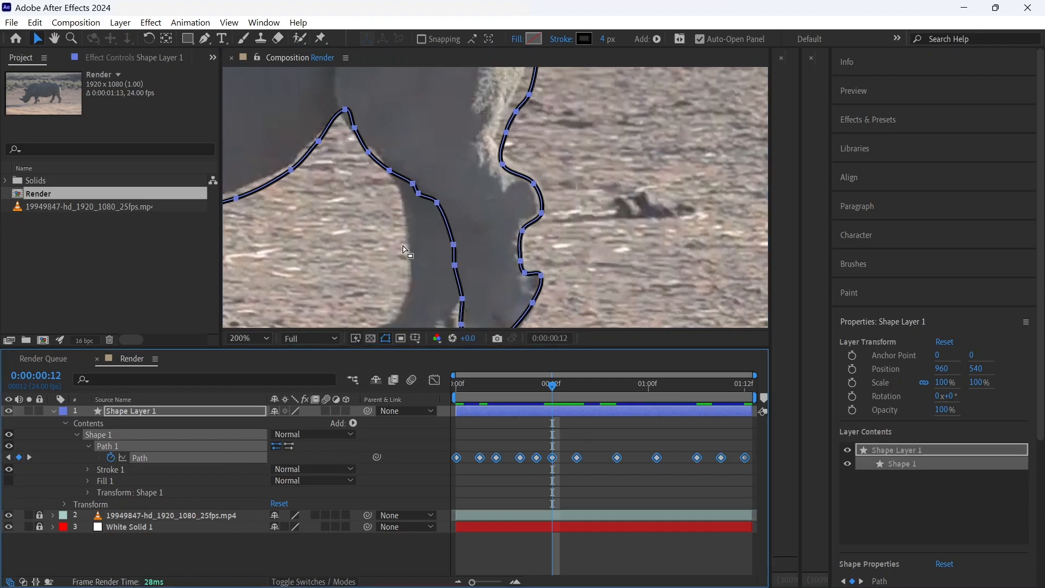
left_click(221, 413)
left_click(217, 456)
left_click(215, 444)
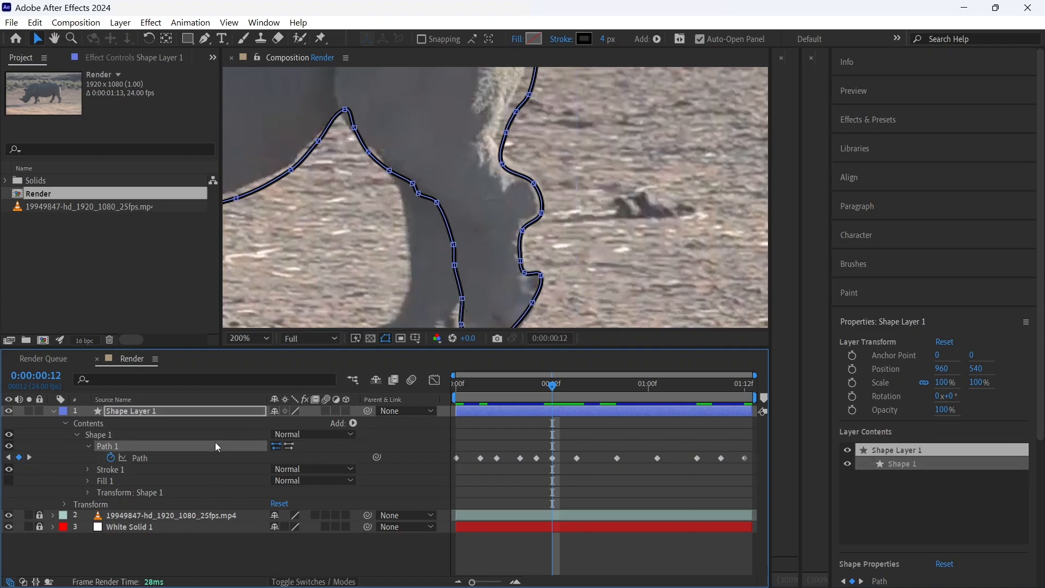
- Adjust the path point on the rump below the tail at 0:00:00:12, keeping Path 1 selected
key("h")
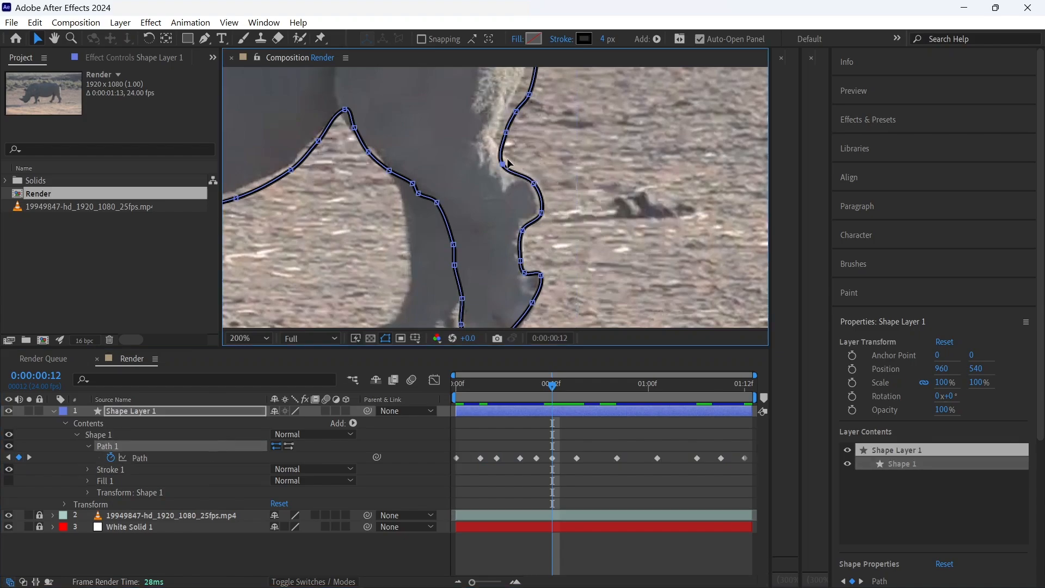
left_click_drag(489, 141, 601, 303)
key("v")
key("h")
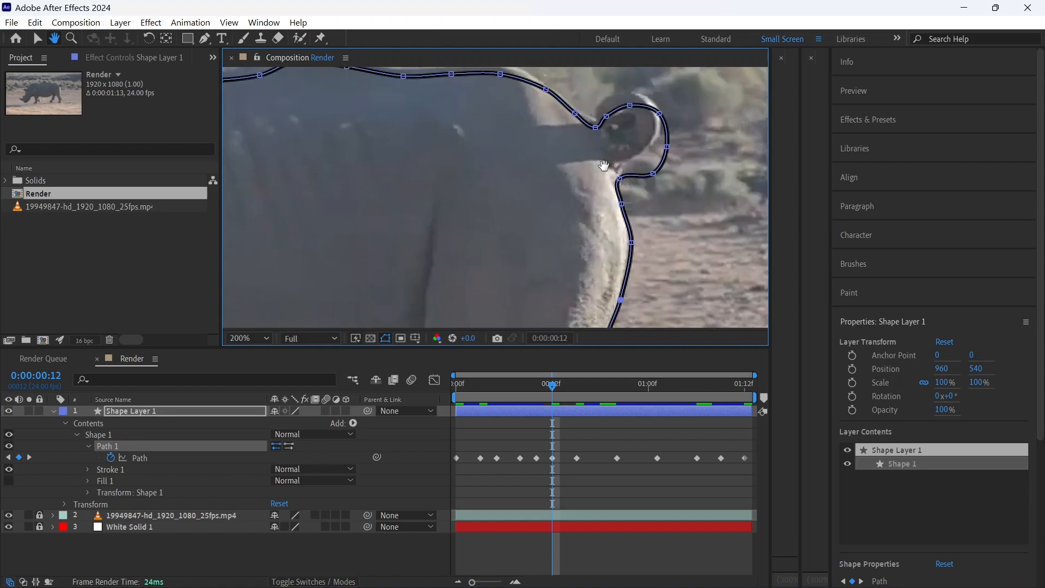
key("v")
left_click(562, 252)
left_click(254, 446)
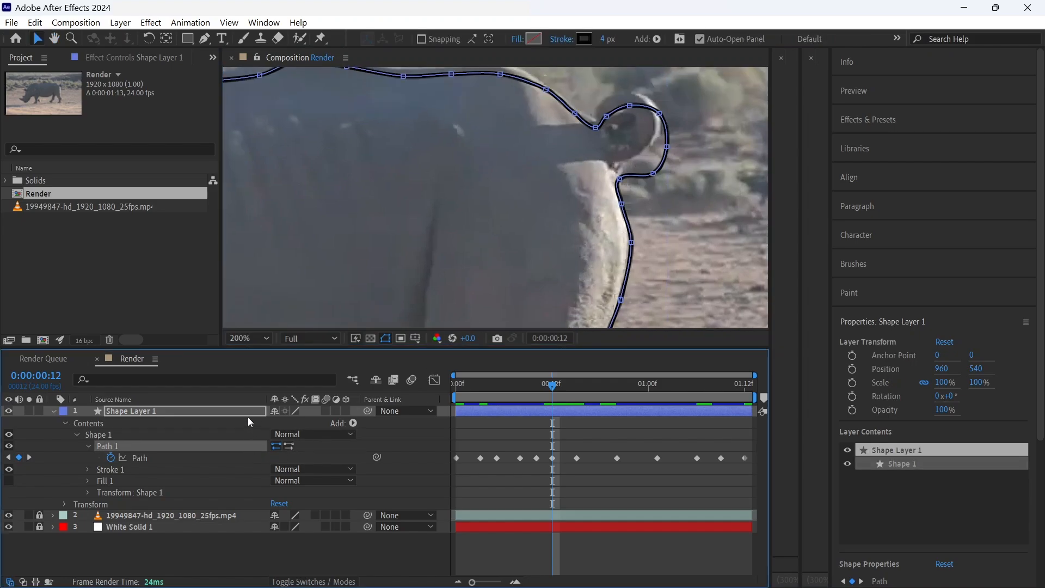
left_click(248, 409)
left_click(231, 444)
- Refine the path under the rhino's chin at 0:00:00:12
left_click_drag(675, 186, 545, 146)
left_click(628, 155)
left_click_drag(389, 167, 626, 105)
mouse_move(615, 163)
left_mouse_down()
mouse_move(684, 158)
mouse_move(655, 77)
mouse_move(632, 133)
mouse_move(596, 166)
left_mouse_up()
key("v")
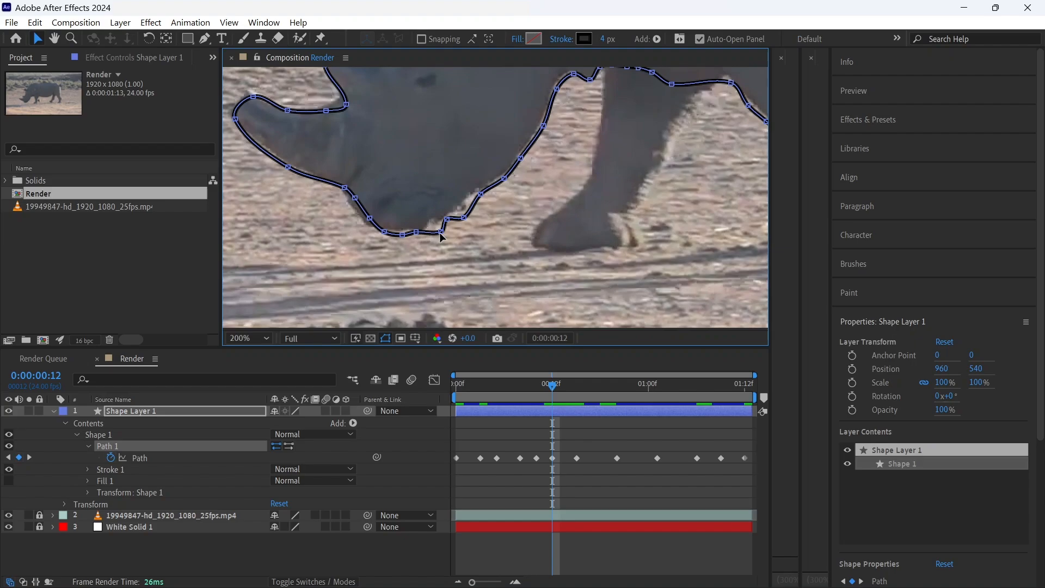
left_click_drag(441, 232, 326, 234)
left_click_drag(521, 231, 139, 239)
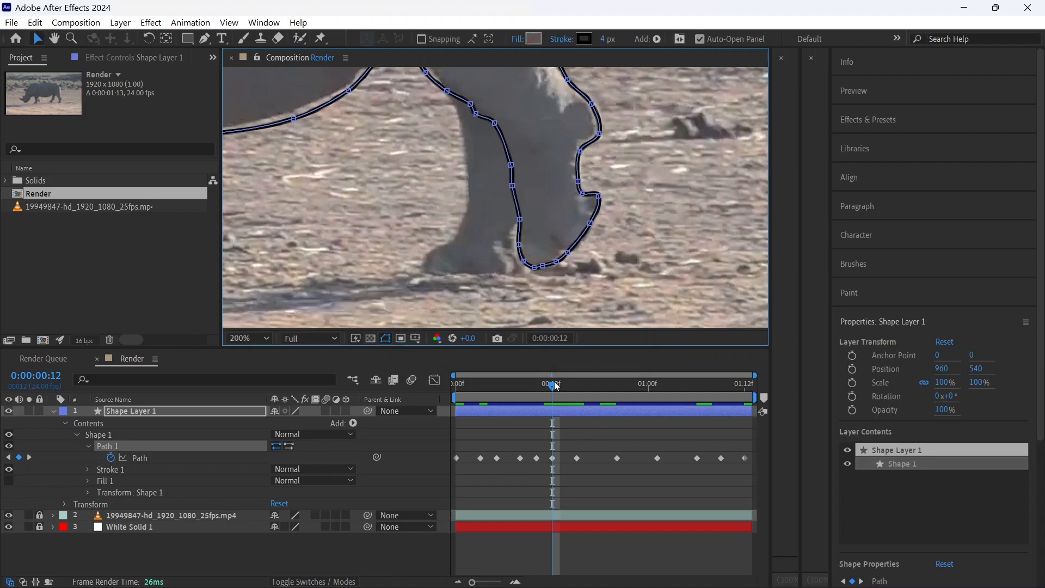
- At 0:00:00:18, reshape the outline between the chest and near front leg and down that leg's front edge
left_click_drag(556, 386, 606, 388)
scroll(538, 174, "down", 4)
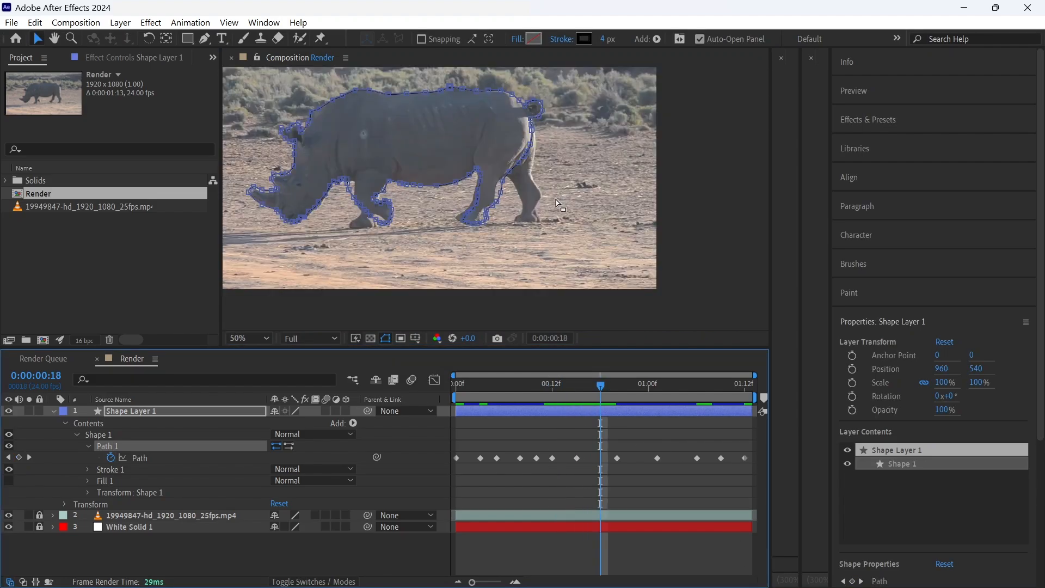
scroll(506, 204, "up", 3)
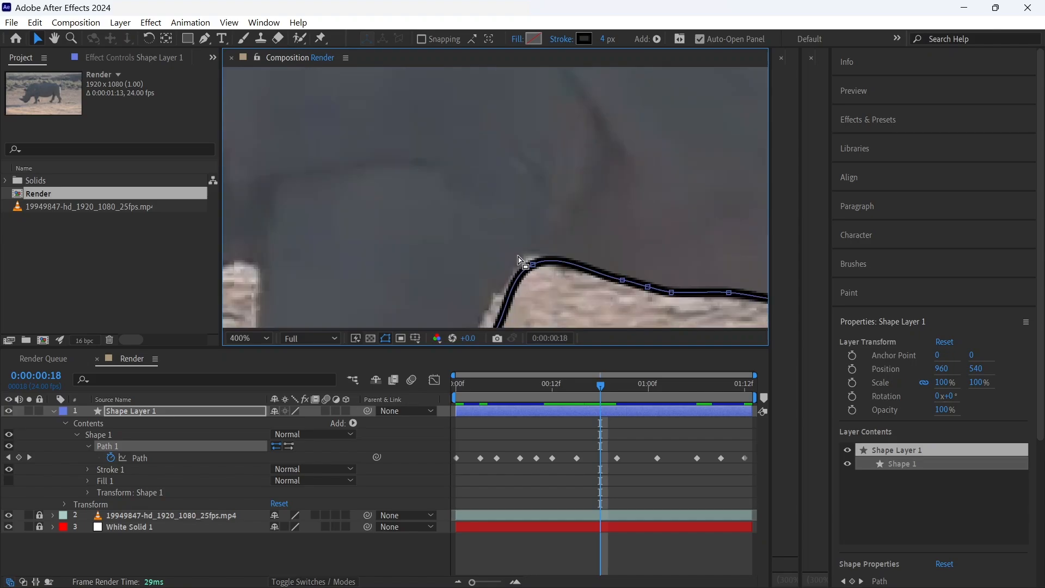
scroll(521, 261, "down", 1)
left_click_drag(534, 262, 598, 187)
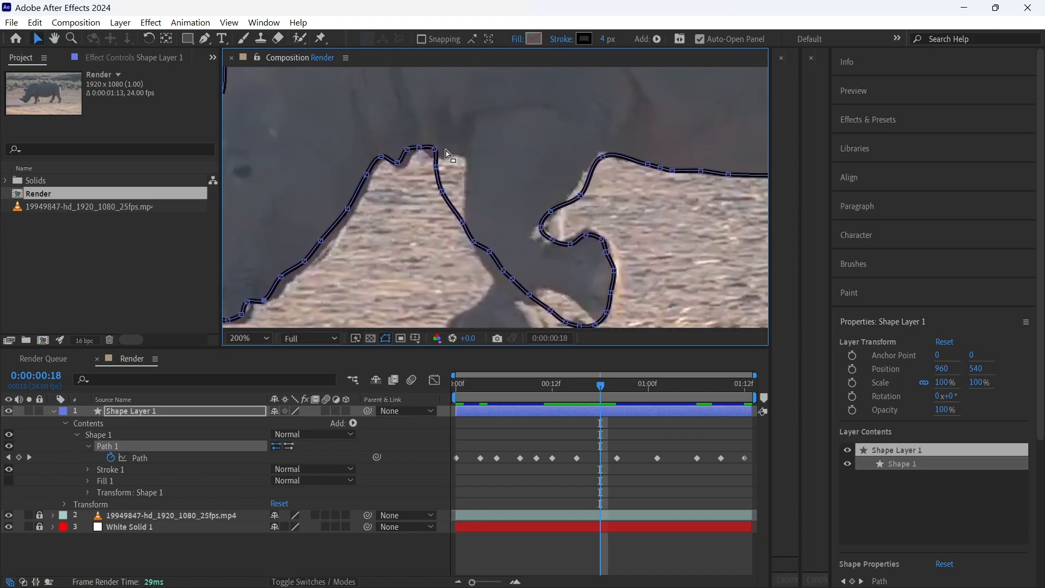
left_click_drag(397, 163, 462, 161)
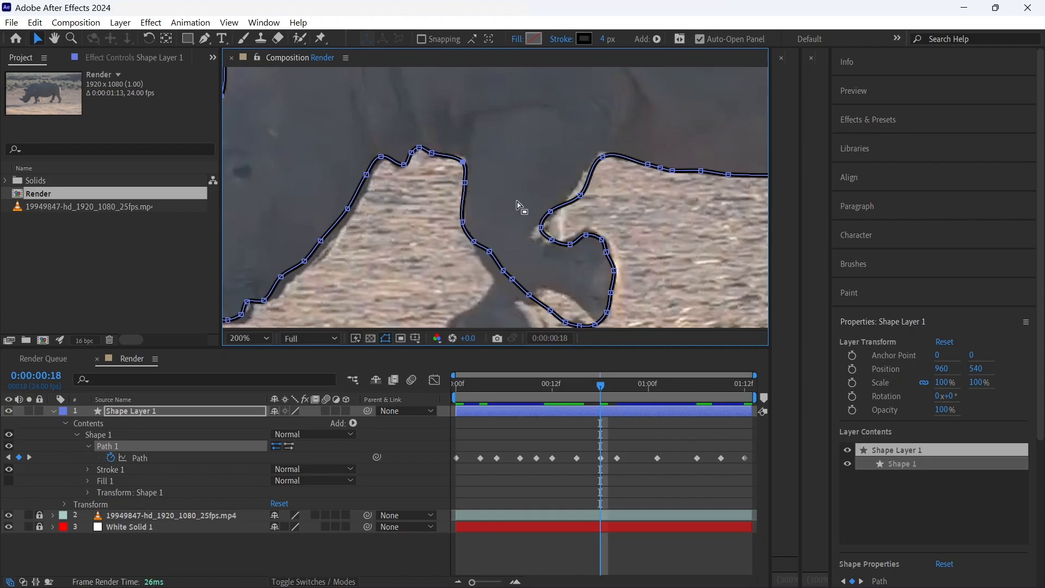
left_click_drag(528, 295, 562, 298)
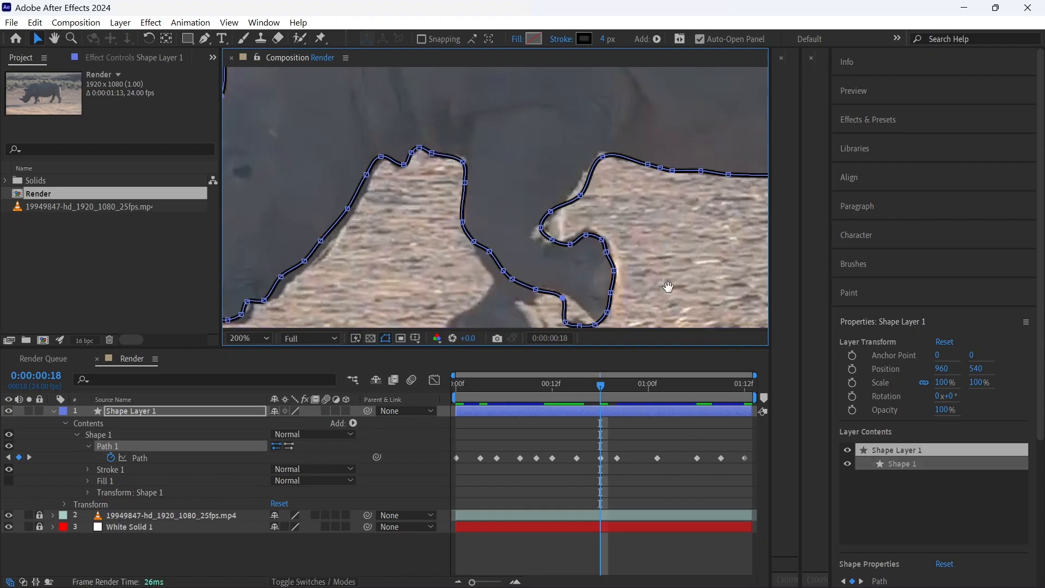
- Fit the path points around the raised front hoof's sole and up the back of the leg at 0:00:00:18
left_click_drag(668, 287, 555, 215)
left_click_drag(488, 250, 477, 248)
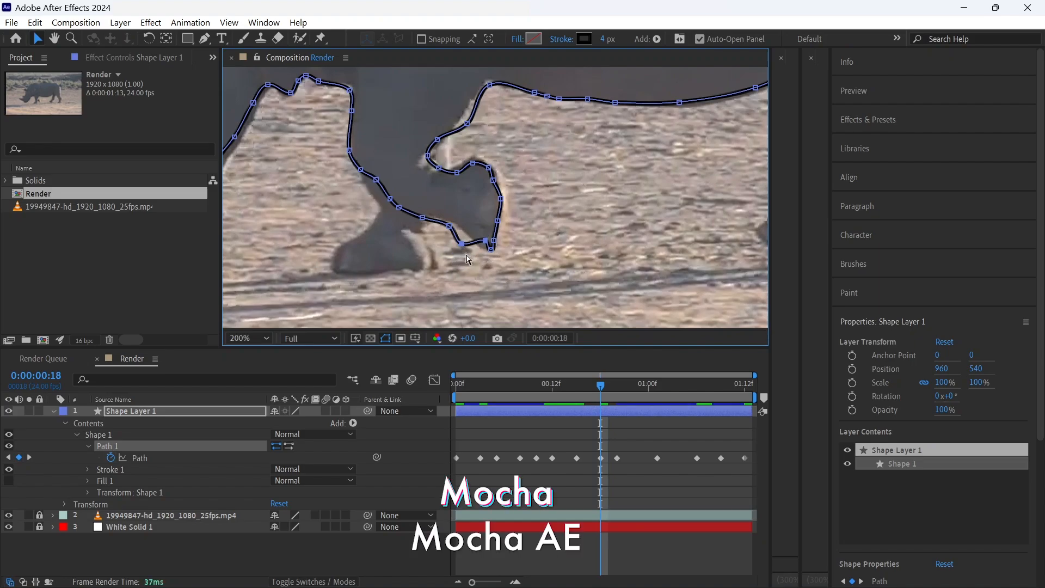
left_click(479, 254)
left_click(477, 250)
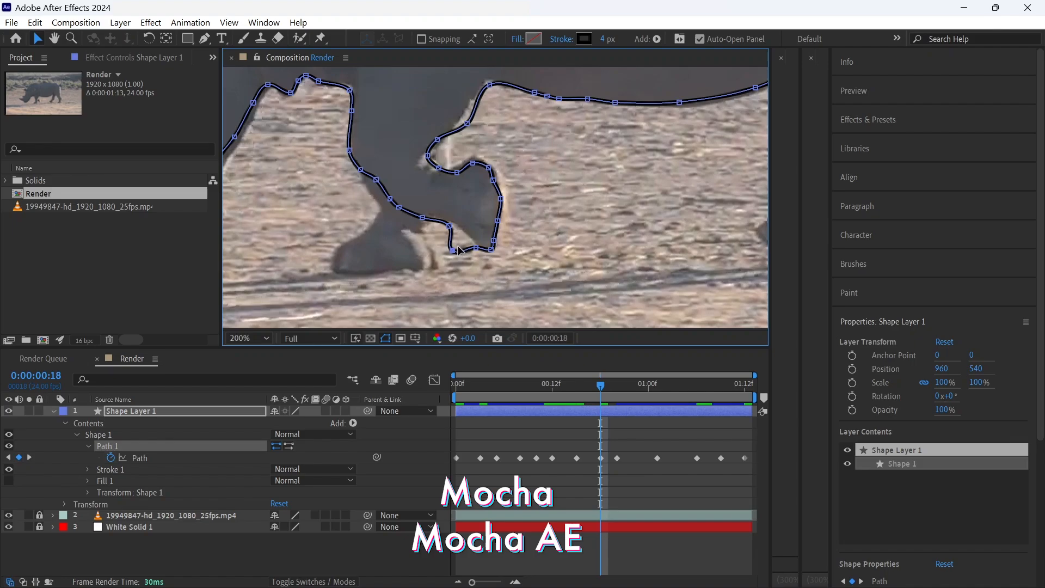
left_click_drag(452, 250, 464, 237)
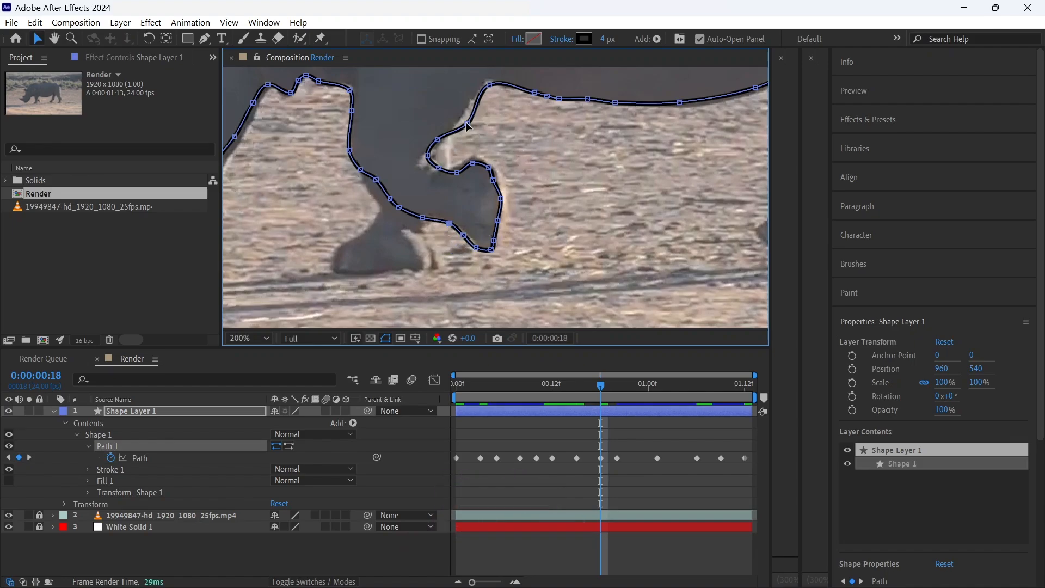
left_click_drag(469, 124, 465, 119)
- Fit the path points along the belly and the upper front edge of the near hind leg at 0:00:00:18
key("space")
left_click_drag(588, 140, 385, 187)
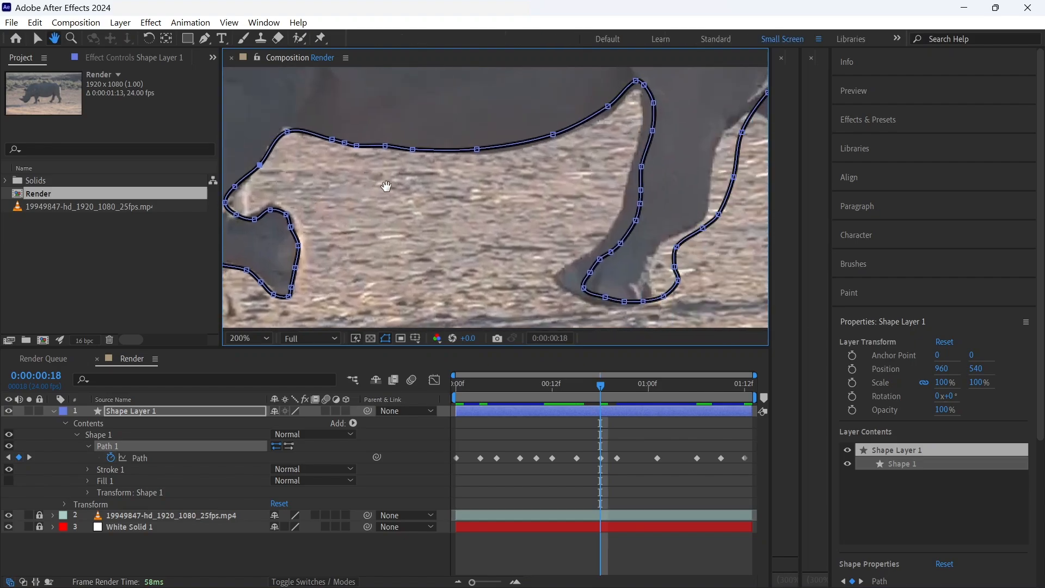
left_click_drag(475, 148, 477, 152)
left_click_drag(553, 133, 554, 139)
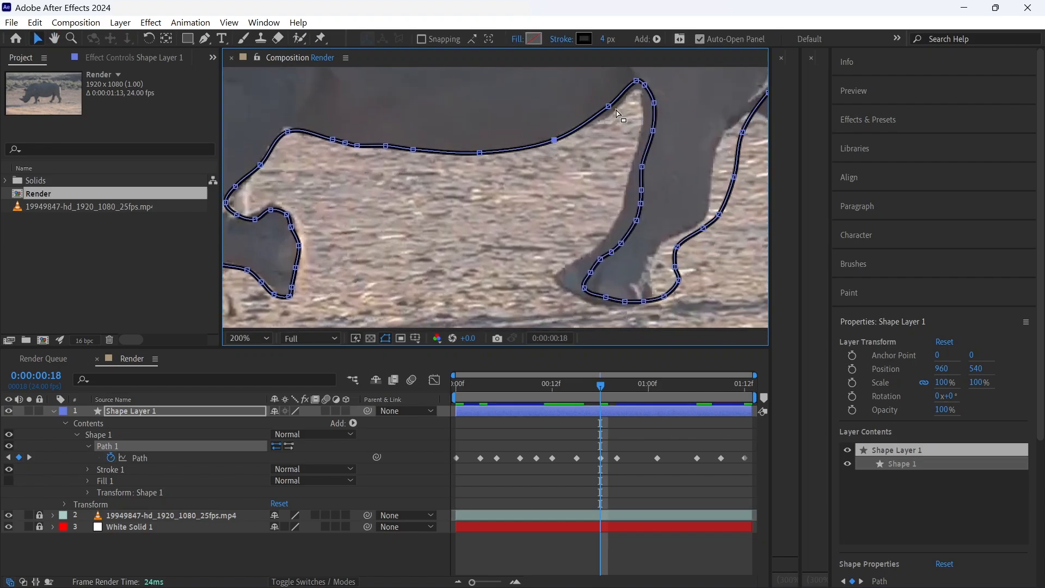
left_click_drag(609, 106, 645, 131)
left_click_drag(641, 166, 636, 164)
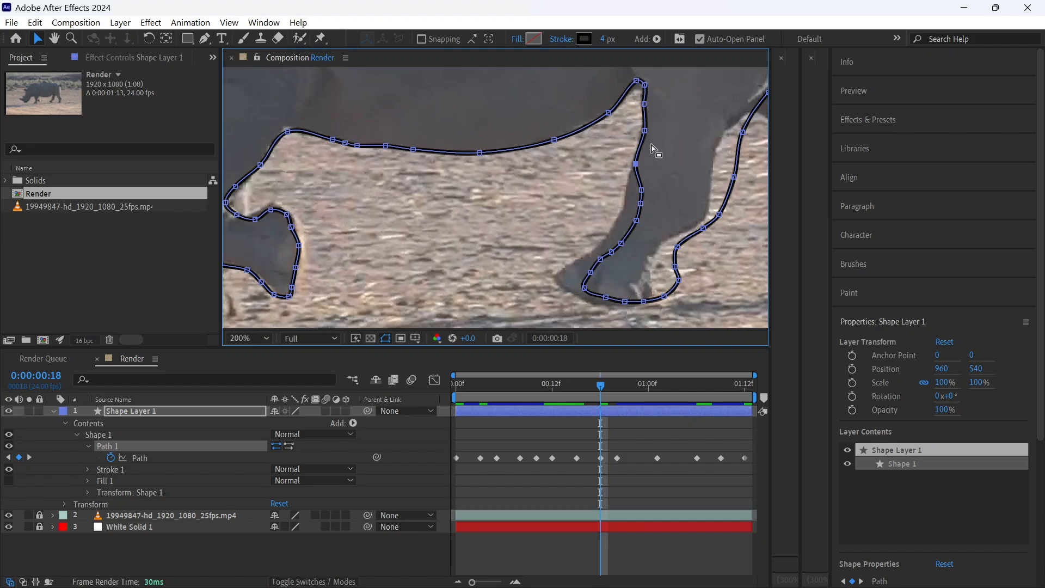
left_click_drag(640, 189, 631, 190)
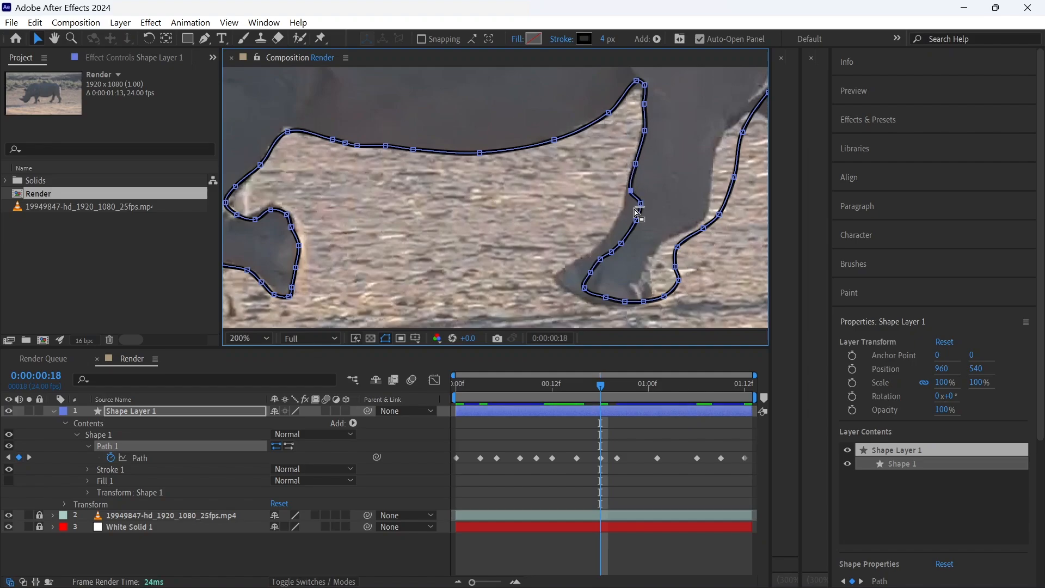
left_click(639, 209)
left_click(190, 447)
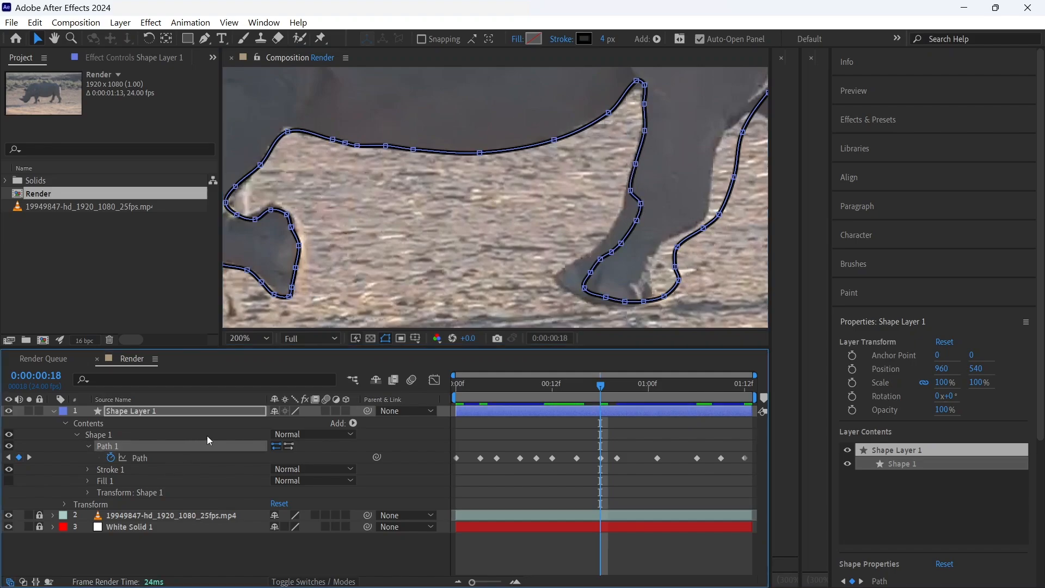
- Reshape the outline around the near hind leg's lower front edge, hoof and back edge at 0:00:00:18
left_click(641, 205)
left_click_drag(640, 205, 517, 241)
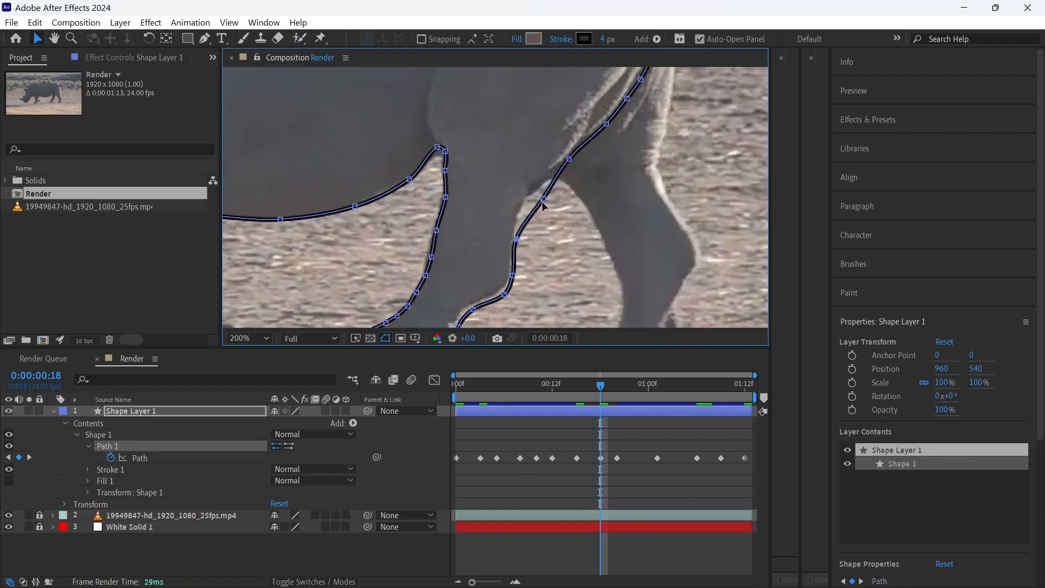
left_click_drag(539, 200, 566, 284)
- Select the path points along the jaw and under the chin and shift them together onto the rhino's edge at 0:00:00:18
key("space")
left_click_drag(567, 94, 591, 264)
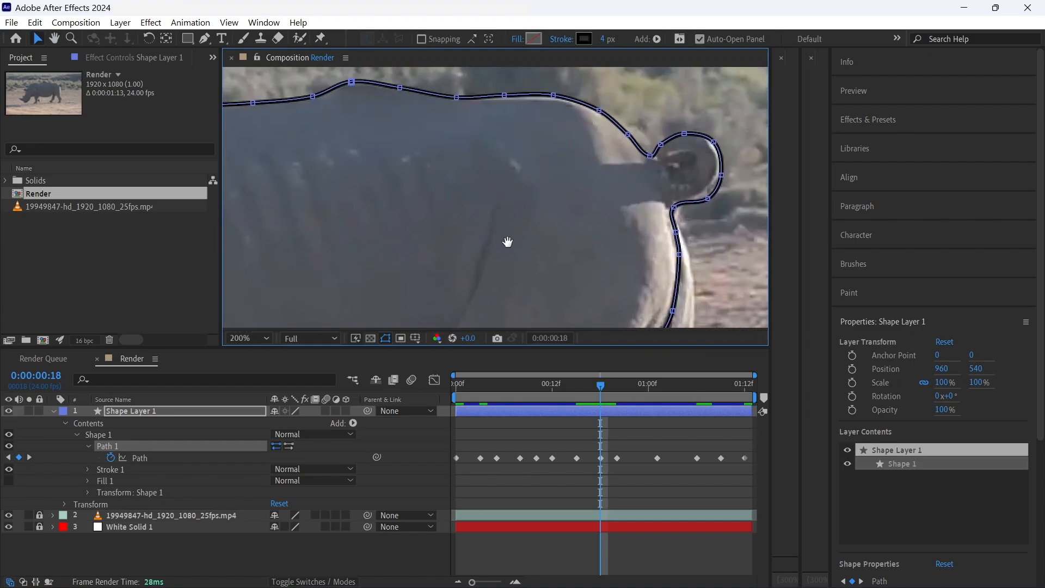
key("space")
mouse_move(507, 242)
left_mouse_down()
mouse_move(692, 198)
mouse_move(541, 189)
mouse_move(550, 123)
mouse_move(650, 142)
mouse_move(642, 112)
left_mouse_up()
mouse_move(572, 231)
left_mouse_down()
mouse_move(587, 136)
mouse_move(541, 180)
left_mouse_up()
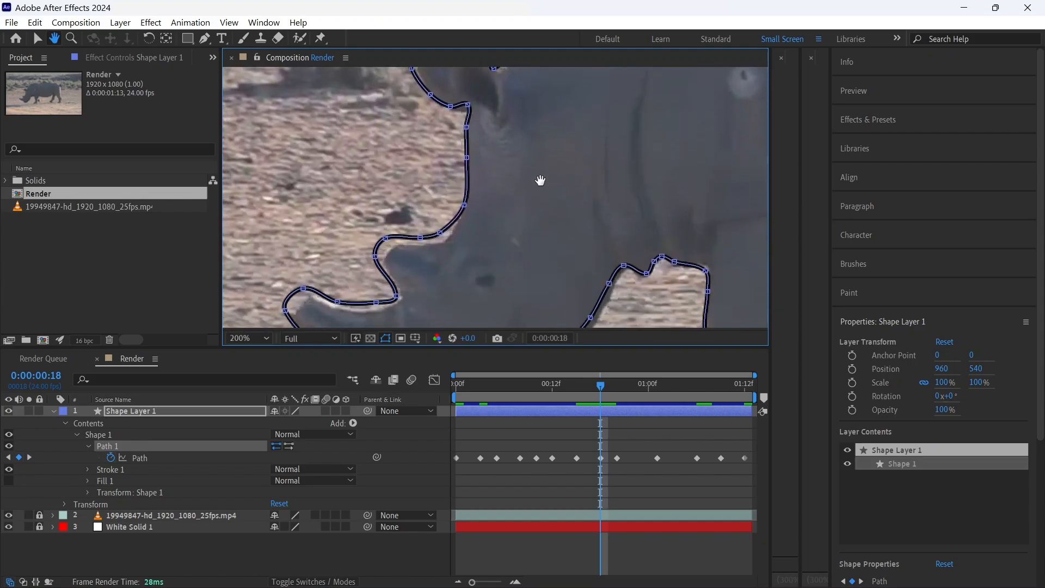
left_click_drag(457, 233, 525, 155)
left_click_drag(412, 172, 402, 198)
left_click_drag(576, 230, 404, 201)
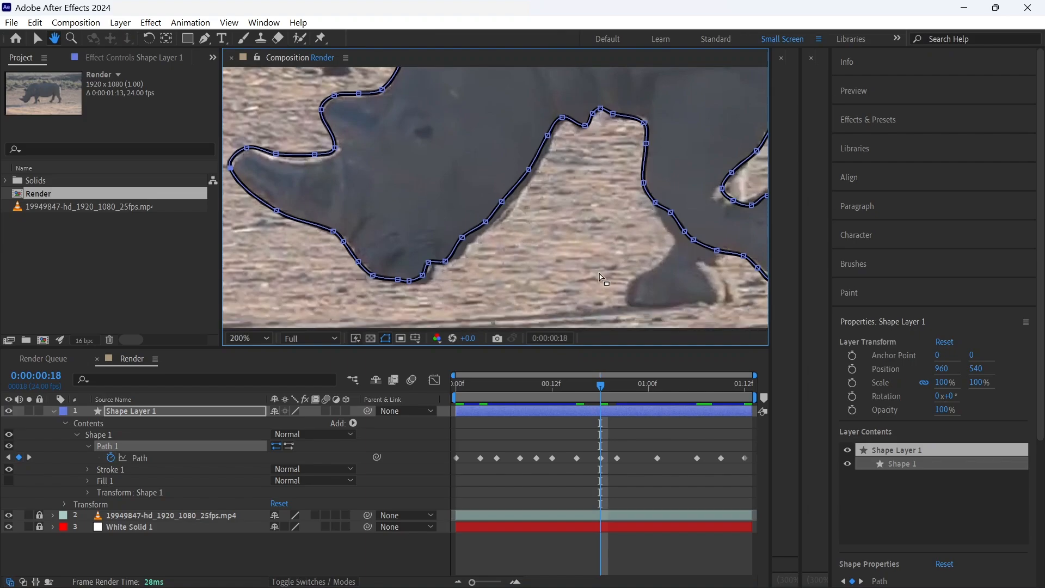
left_click_drag(567, 289, 393, 132)
left_click_drag(445, 260, 452, 265)
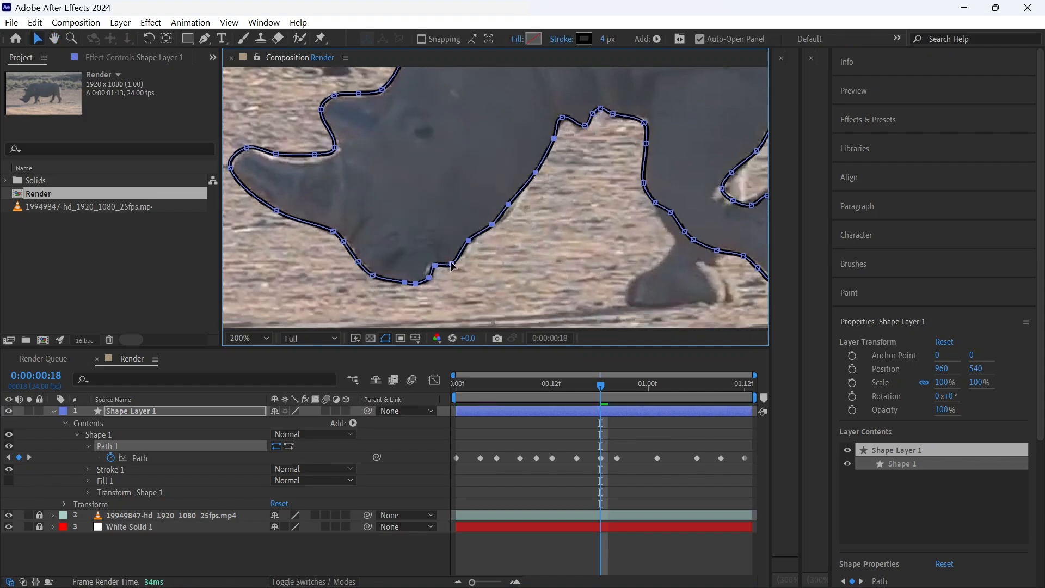
- Inspect the outline around the legs, rump, back and head at 0:00:00:18 for remaining mismatches
left_click_drag(579, 234, 395, 227)
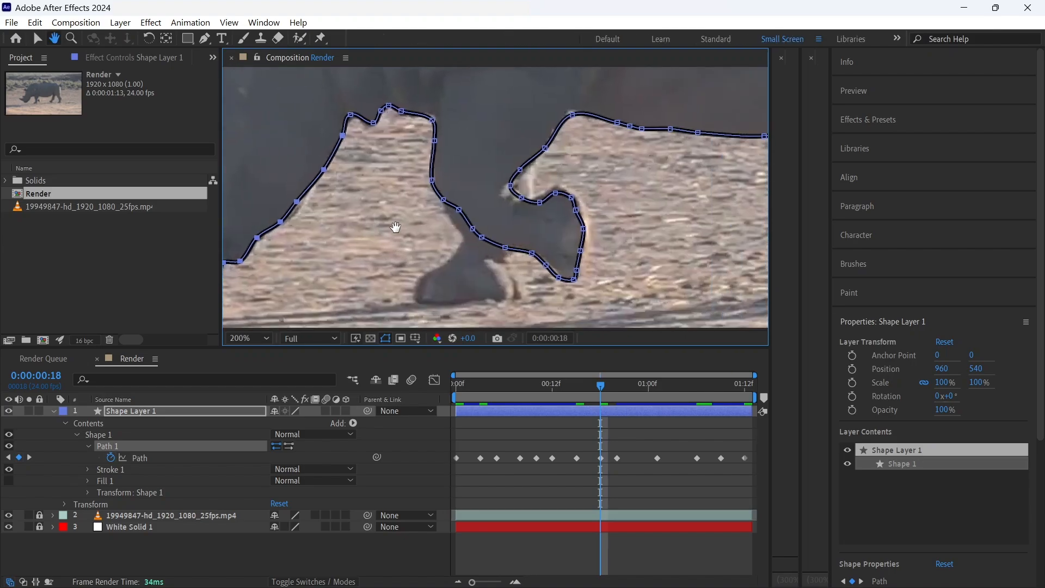
left_click_drag(647, 206, 376, 217)
left_click_drag(584, 222, 409, 176)
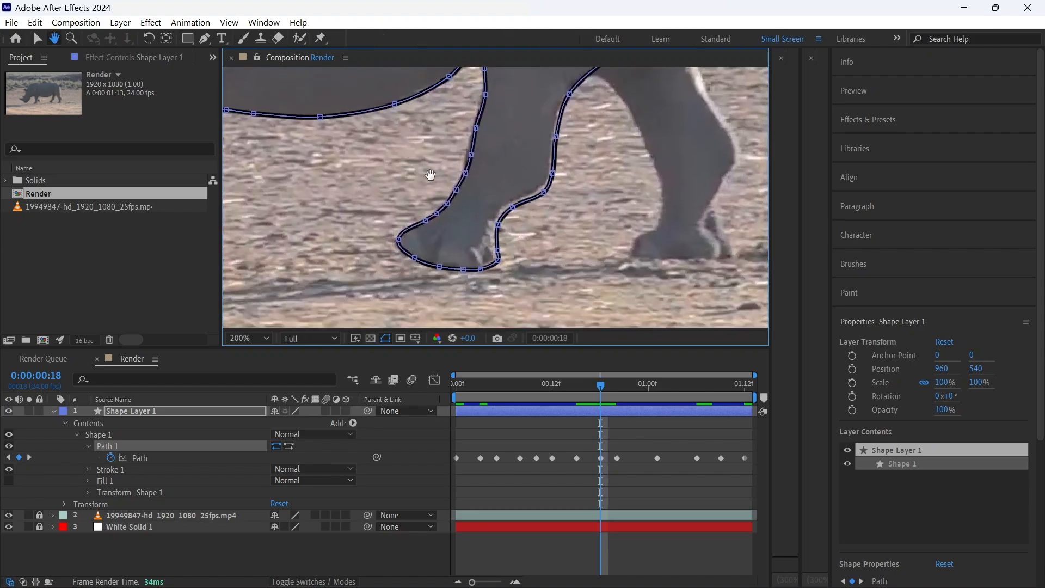
left_click_drag(595, 170, 619, 301)
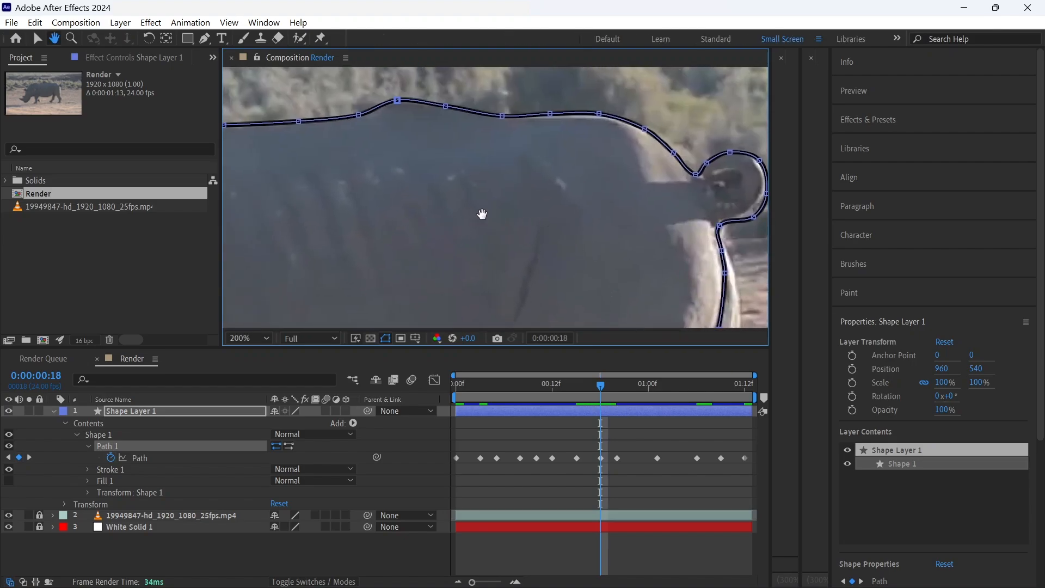
left_click_drag(481, 214, 605, 224)
left_click_drag(457, 198, 723, 71)
key("v")
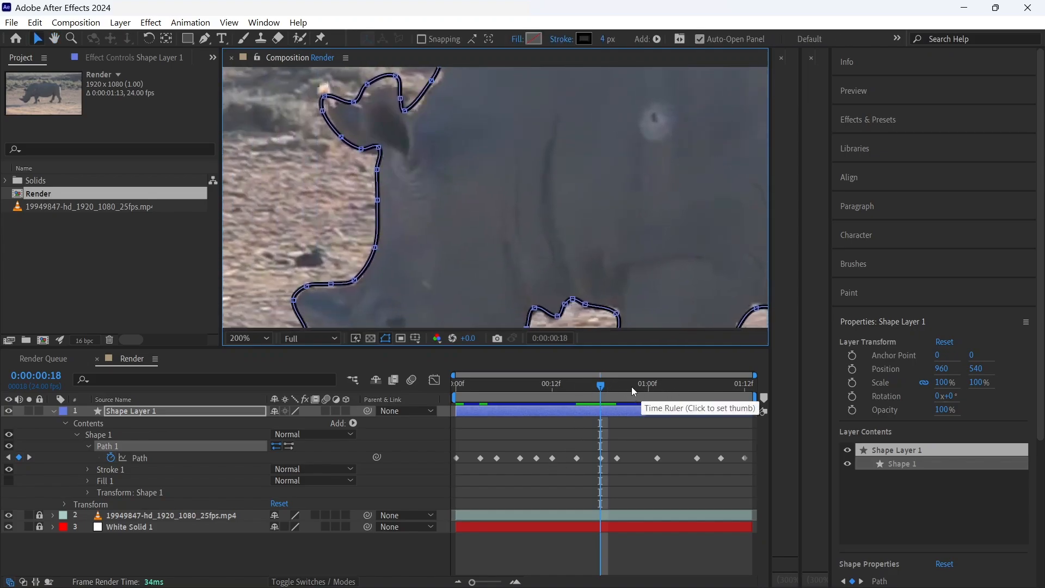
- Check the outline around the belly and legs at 0:00:00:18 and save the project
left_click_drag(547, 195, 501, 86)
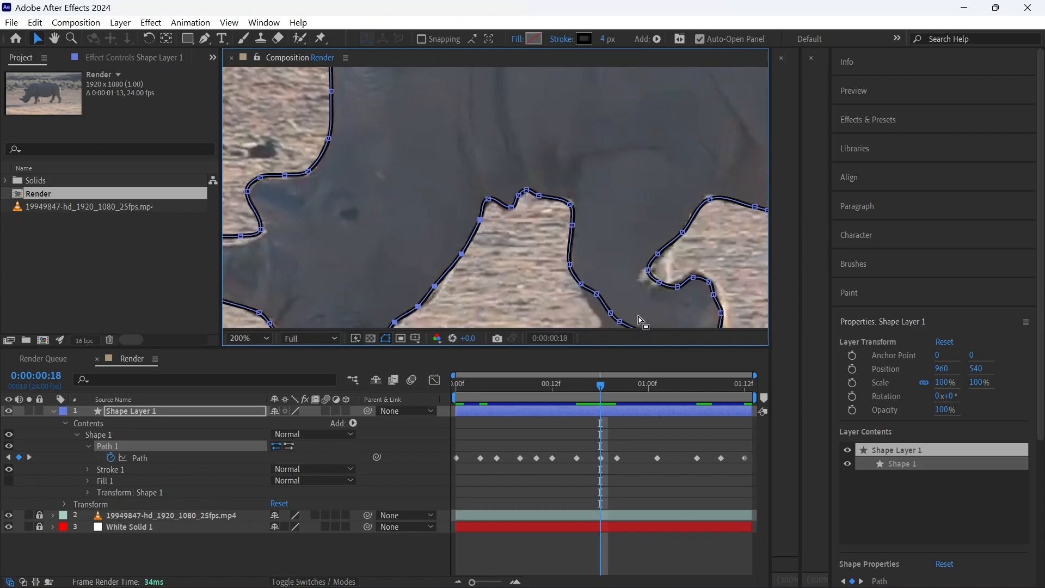
left_click_drag(640, 320, 498, 218)
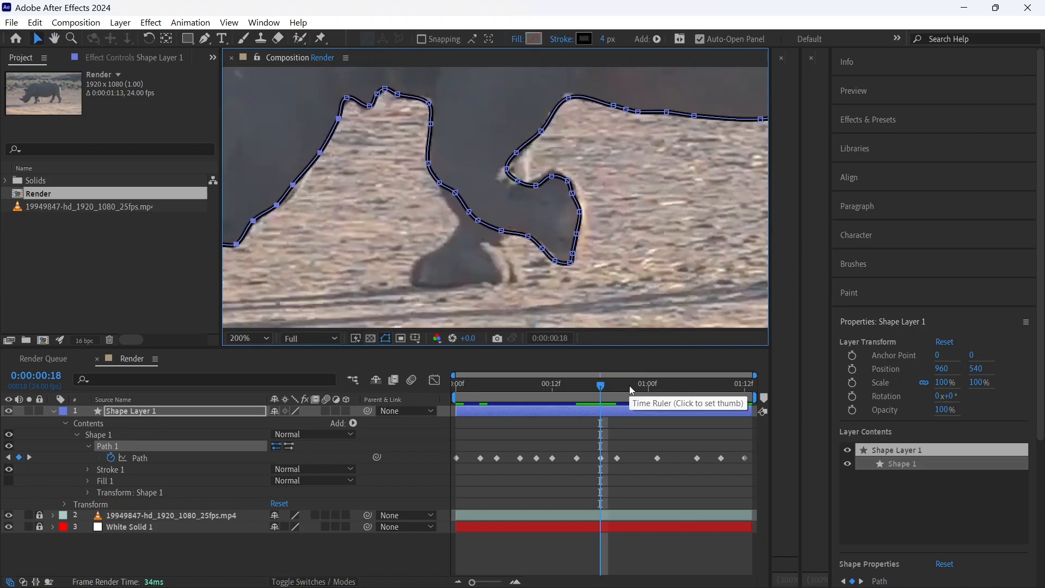
key("ctrl+s")
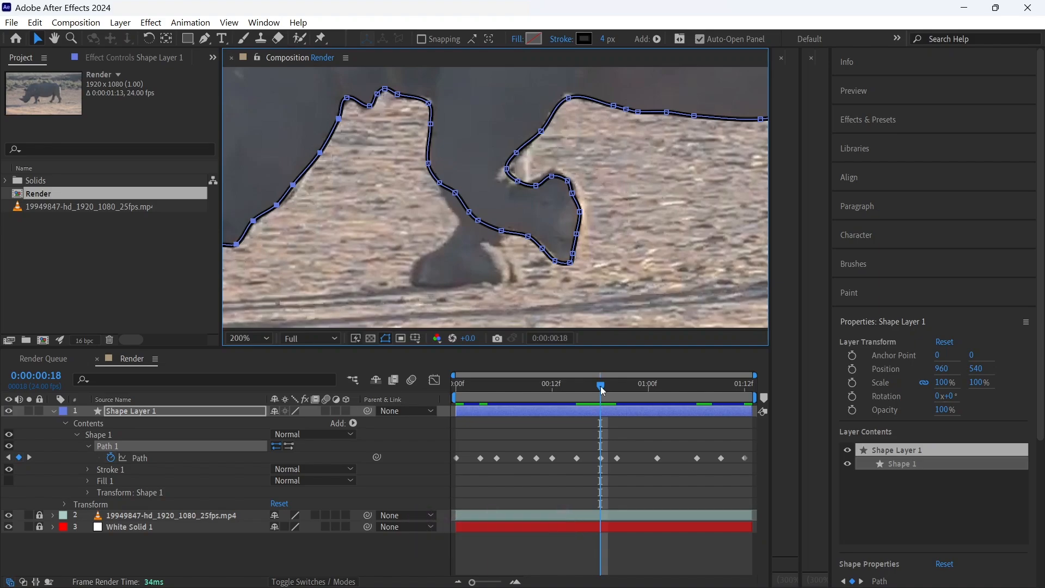
- At 0:00:00:23, select the path points around both horns and the snout and shift them together onto the head's edge
left_click_drag(600, 386, 642, 385)
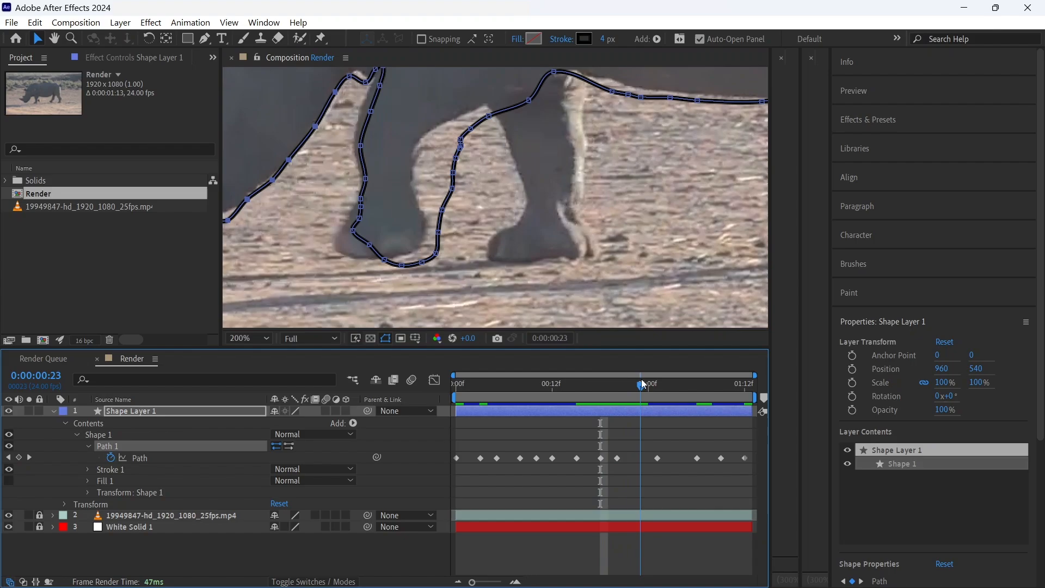
key("h")
left_click_drag(491, 225, 708, 279)
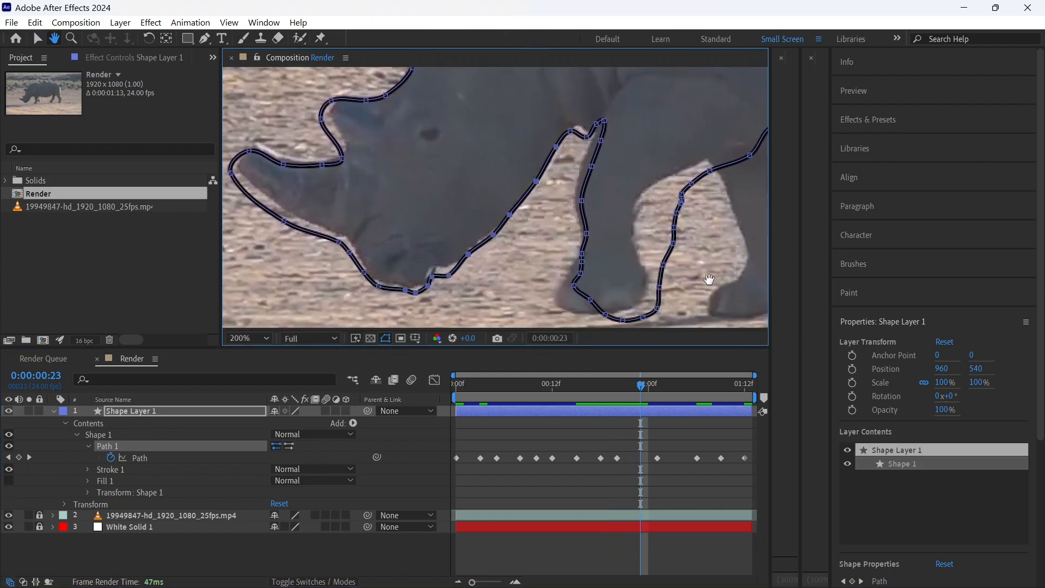
left_click_drag(604, 276, 690, 282)
key("v")
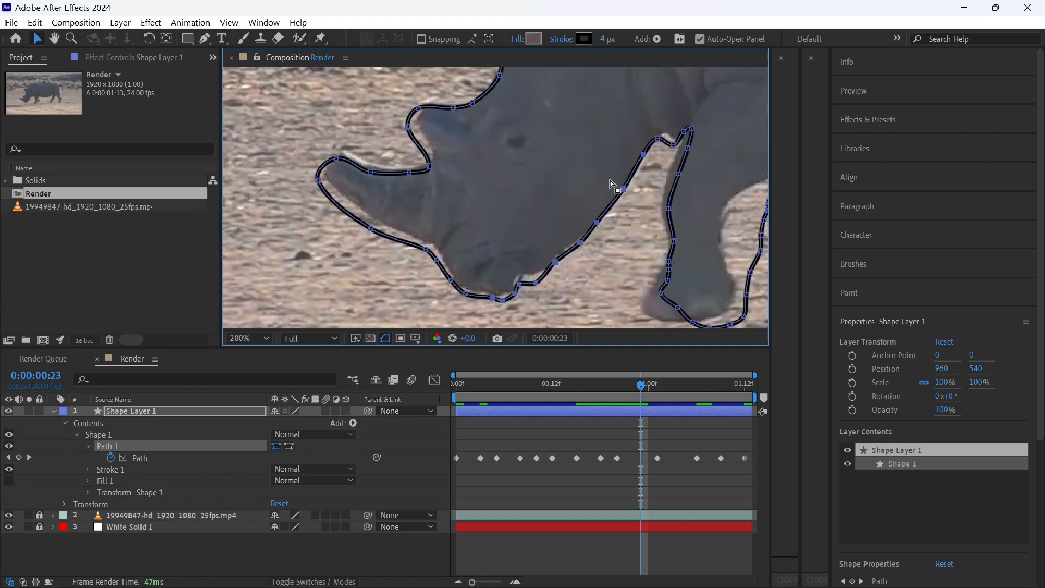
key("h")
left_click_drag(610, 184, 492, 147)
key("v")
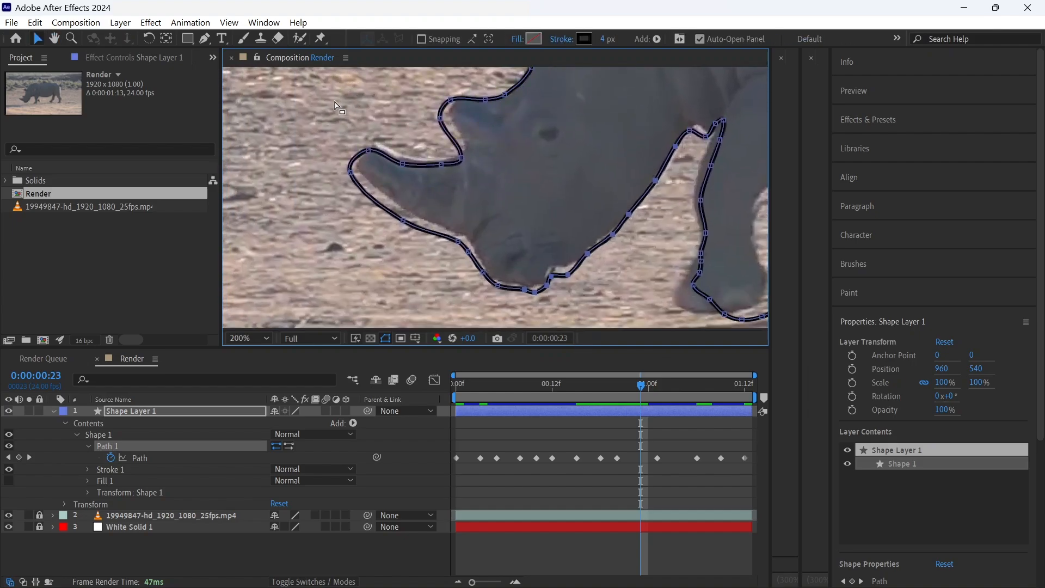
left_click(228, 408)
left_click(227, 459)
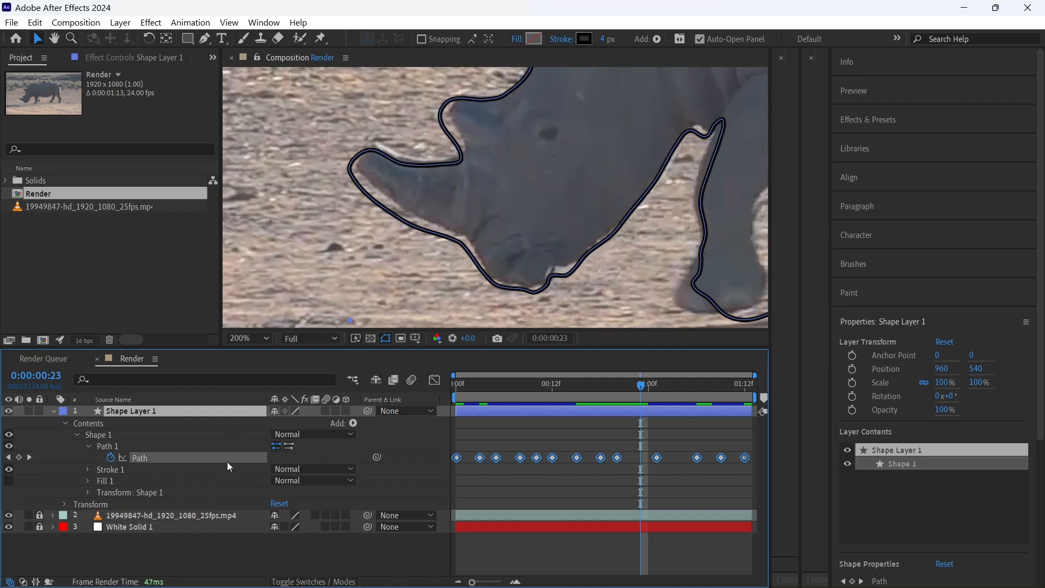
left_click(458, 148)
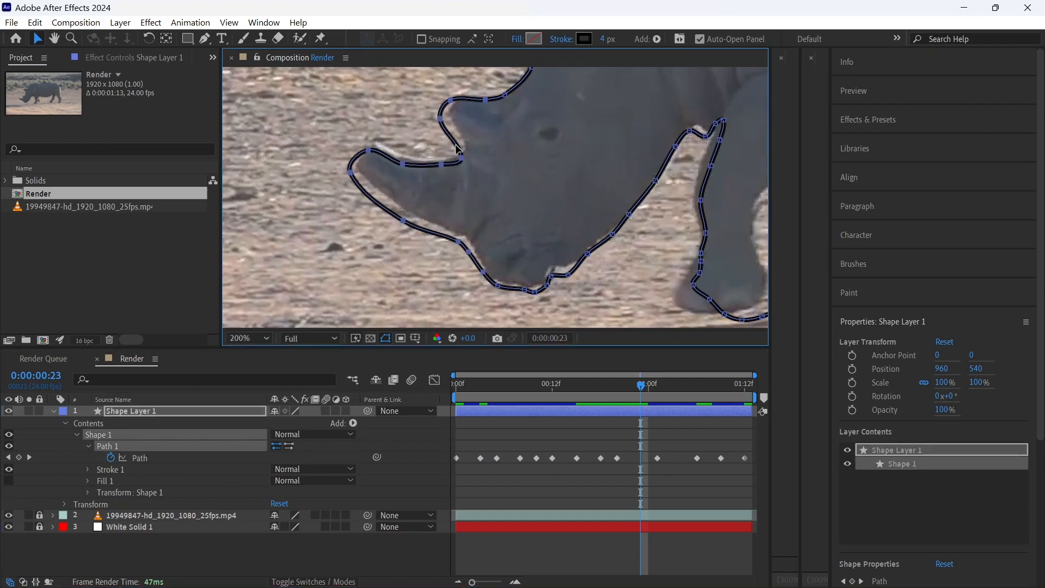
left_click_drag(460, 159, 465, 154)
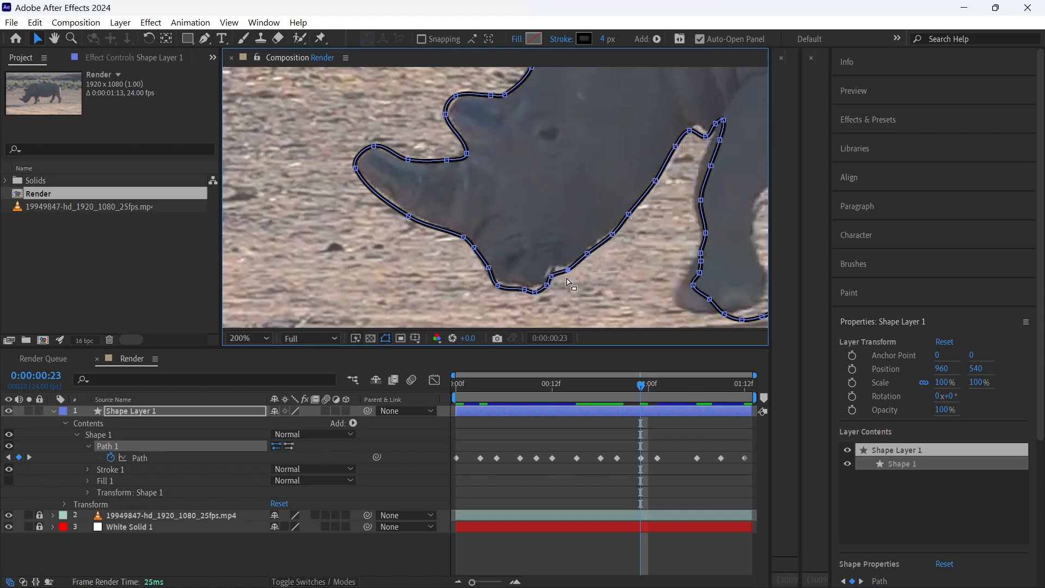
- Reshape the outline around the near front leg's front edge, hoof and lower back edge at 0:00:00:23
key("h")
scroll(598, 244, "right", 5)
key("v")
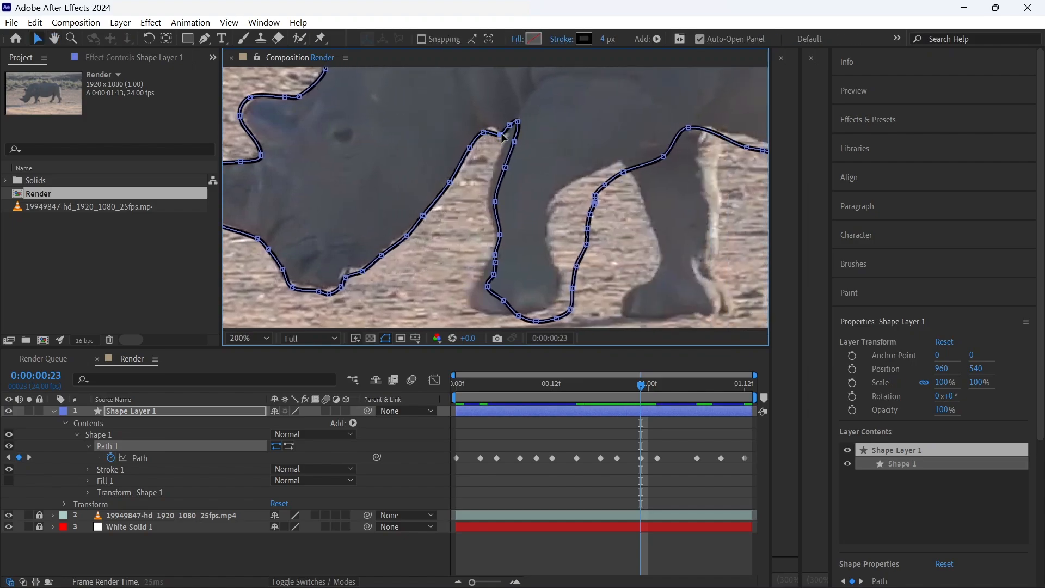
left_click_drag(500, 138, 489, 205)
left_click_drag(495, 262, 582, 179)
key("ctrl+z")
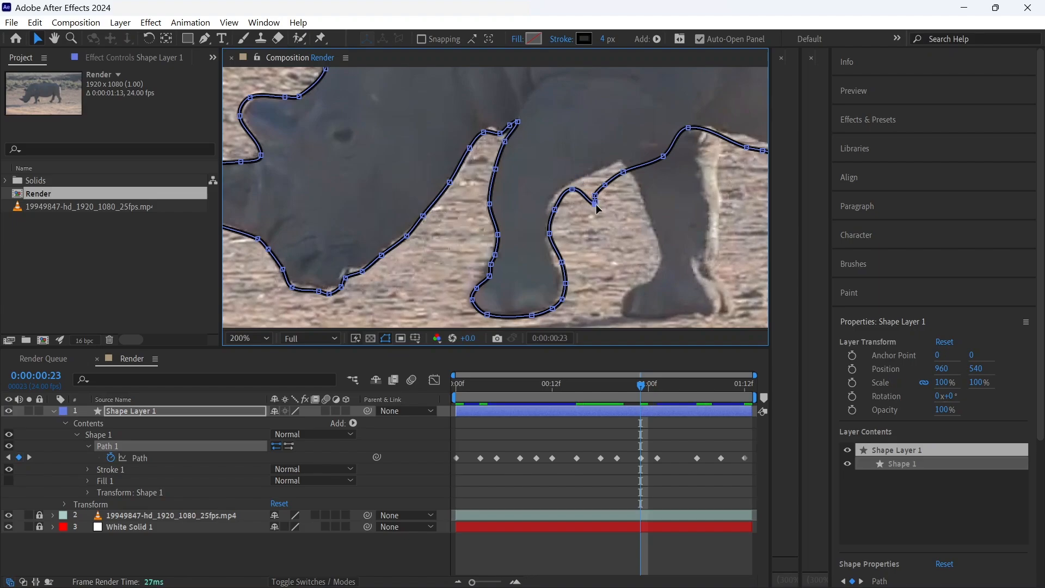
- Fit the path points along the near front leg's upper back edge, up to the far front leg, at 0:00:00:23
scroll(593, 195, "up", 2)
left_click_drag(593, 213, 567, 176)
left_click_drag(597, 209, 654, 135)
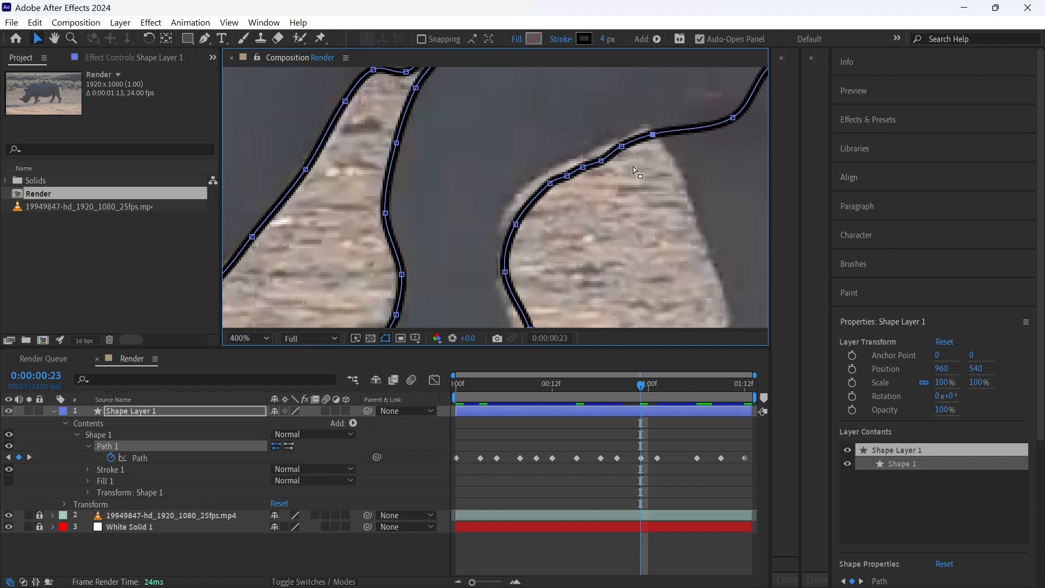
- Shift the belly path points just behind the far front leg up onto the belly's edge and check the remaining outline at 0:00:00:23
scroll(615, 217, "down", 1)
left_click_drag(693, 221, 320, 240)
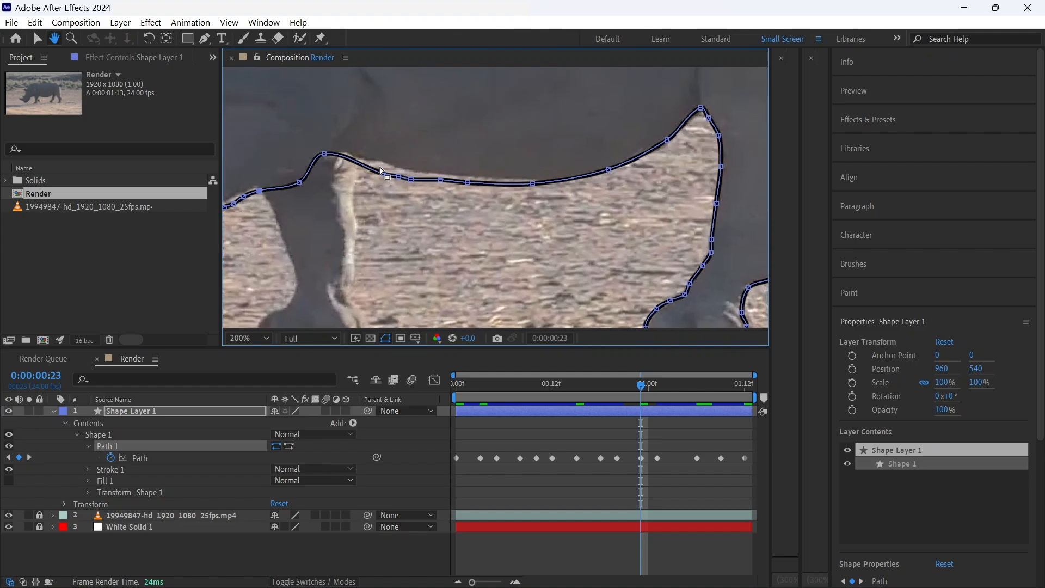
left_click_drag(370, 151, 467, 177)
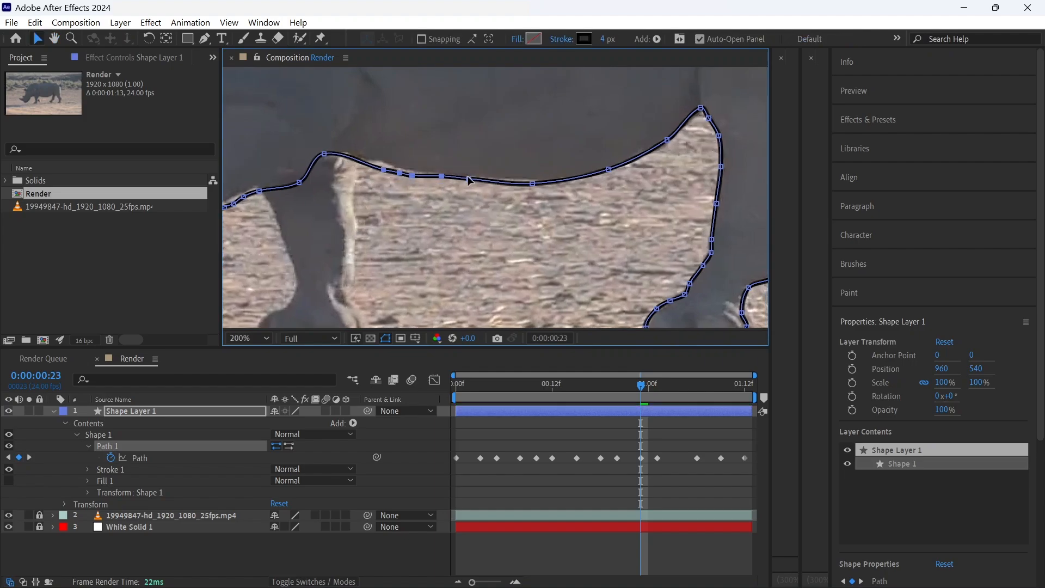
left_click_drag(625, 305, 440, 92)
left_click_drag(511, 82, 465, 272)
left_click_drag(565, 82, 532, 273)
left_click_drag(380, 79, 453, 216)
scroll(453, 216, "down", 1)
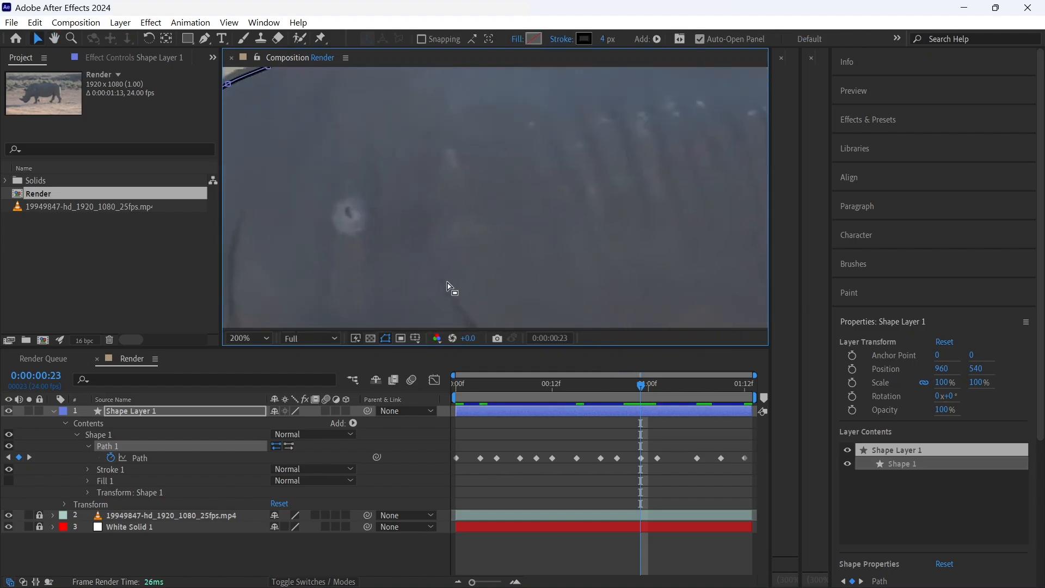
- At 0:00:01:03, shift the near front leg's lower path points onto the hoof and fit the points along its front edge
left_click_drag(648, 393, 675, 385)
left_click_drag(424, 245, 488, 123)
scroll(452, 231, "up", 1)
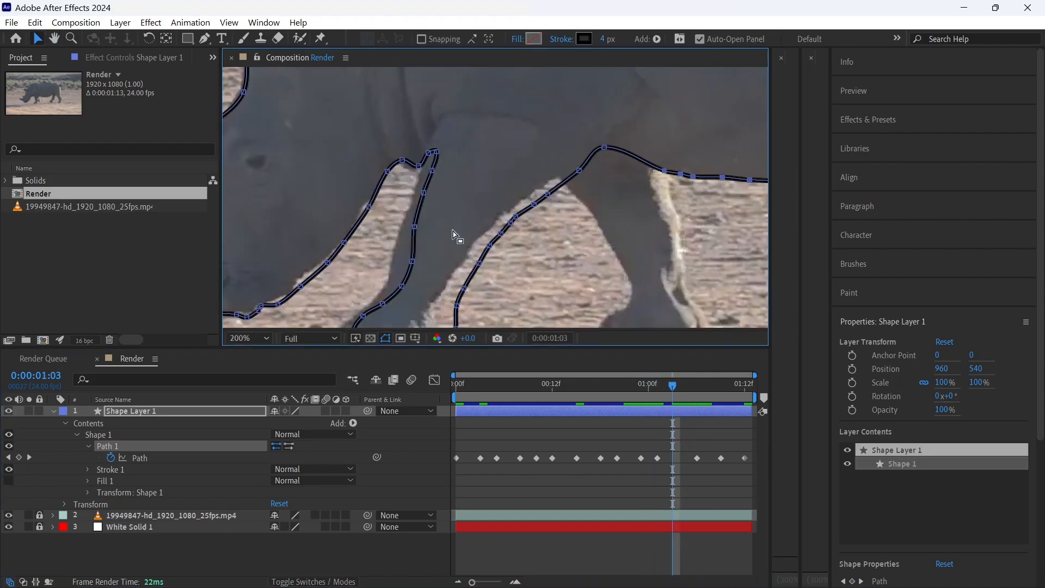
left_click_drag(457, 233, 550, 149)
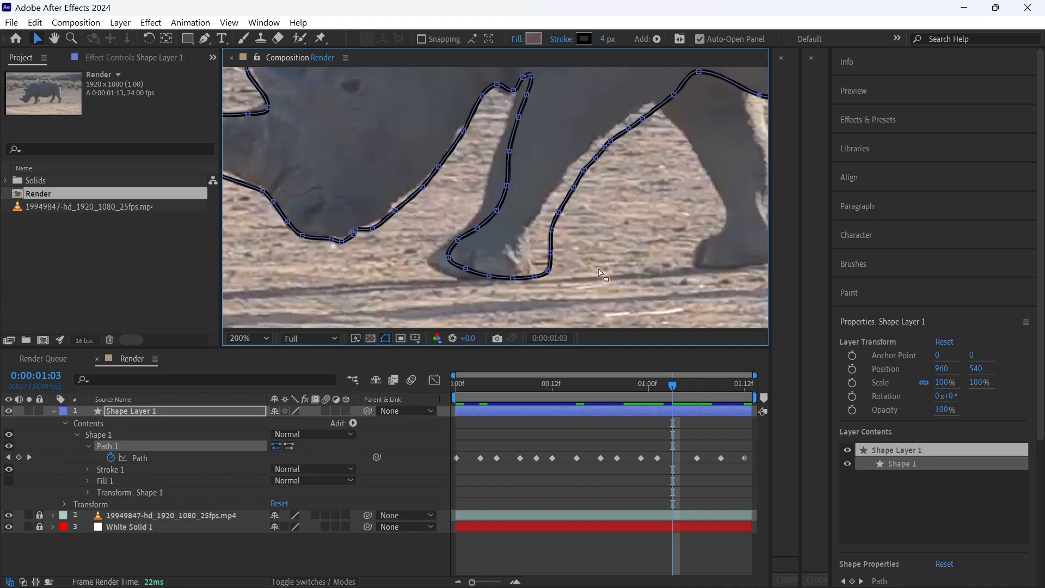
left_click_drag(605, 289, 434, 183)
left_click_drag(490, 218, 469, 223)
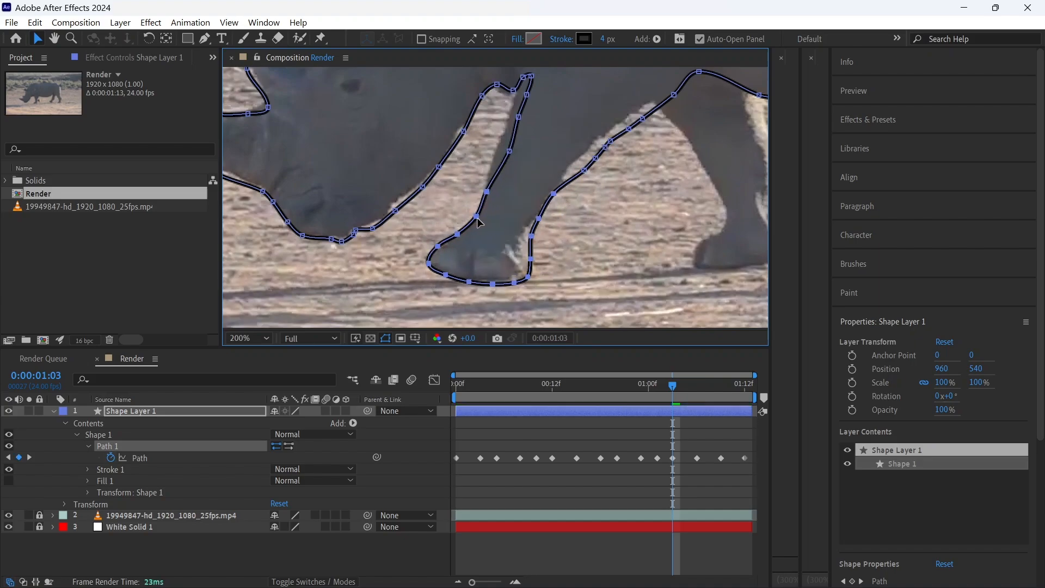
left_click_drag(509, 153, 514, 114)
left_click_drag(531, 76, 507, 93)
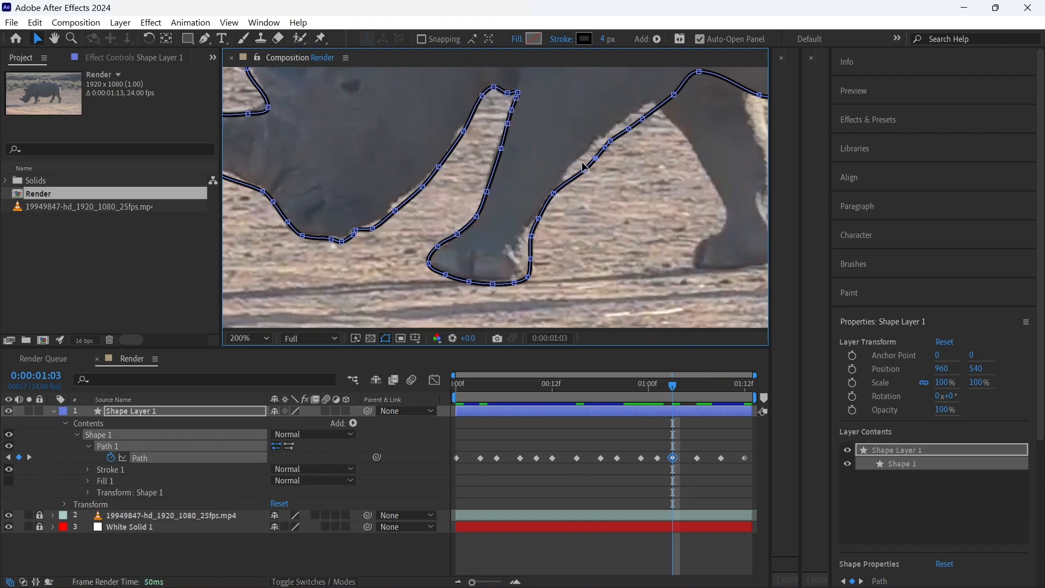
- Fit the path points along the near front leg's upper back edge toward the belly at 0:00:01:03
left_click_drag(595, 159, 604, 148)
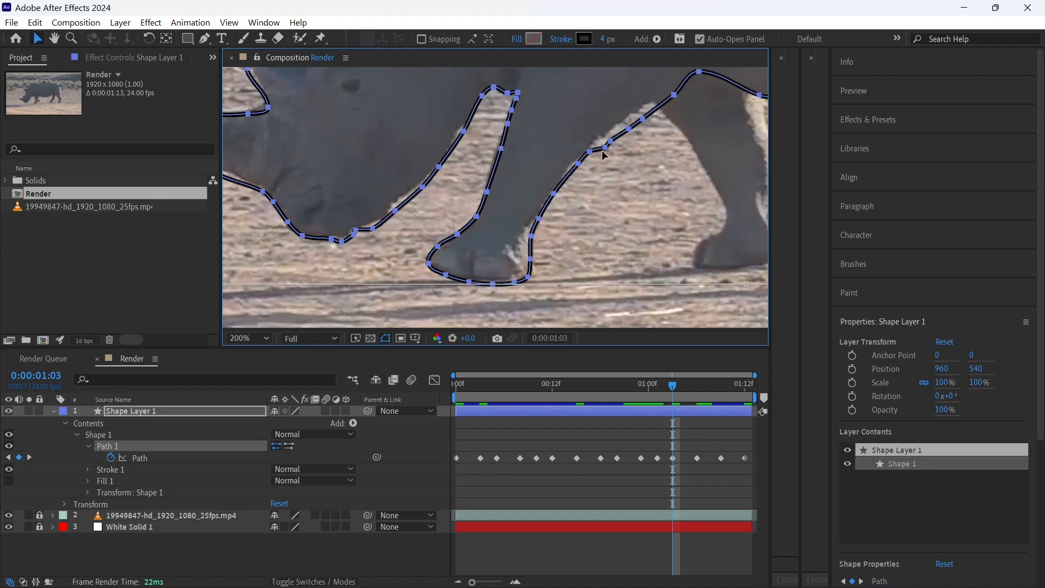
key("ctrl+z")
left_click(201, 461)
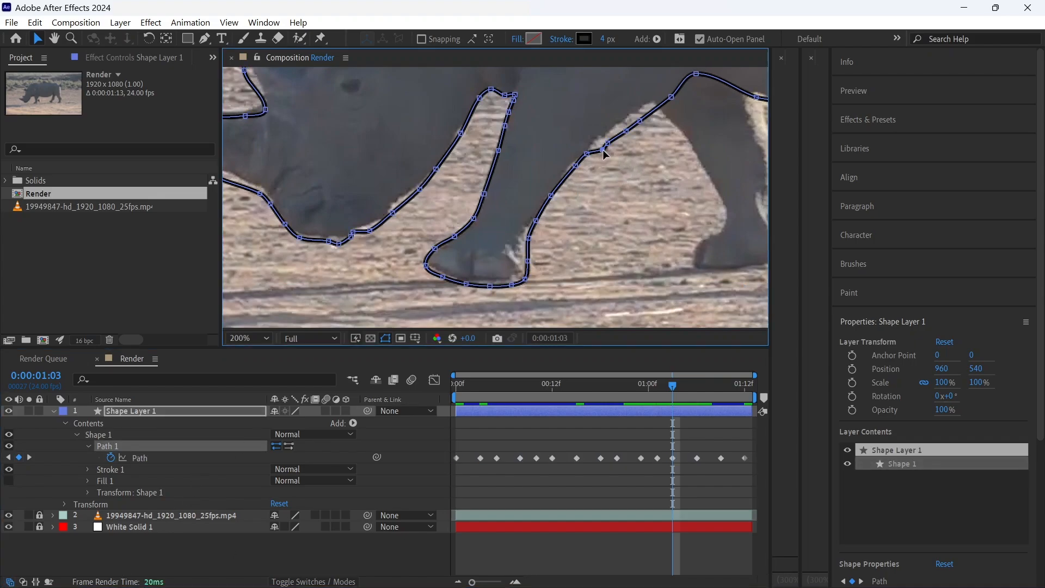
left_click_drag(602, 149, 669, 91)
- Select the path points around the curled tail and shift them together onto its edge at 0:00:01:03
key("space")
left_click_drag(645, 151, 257, 189)
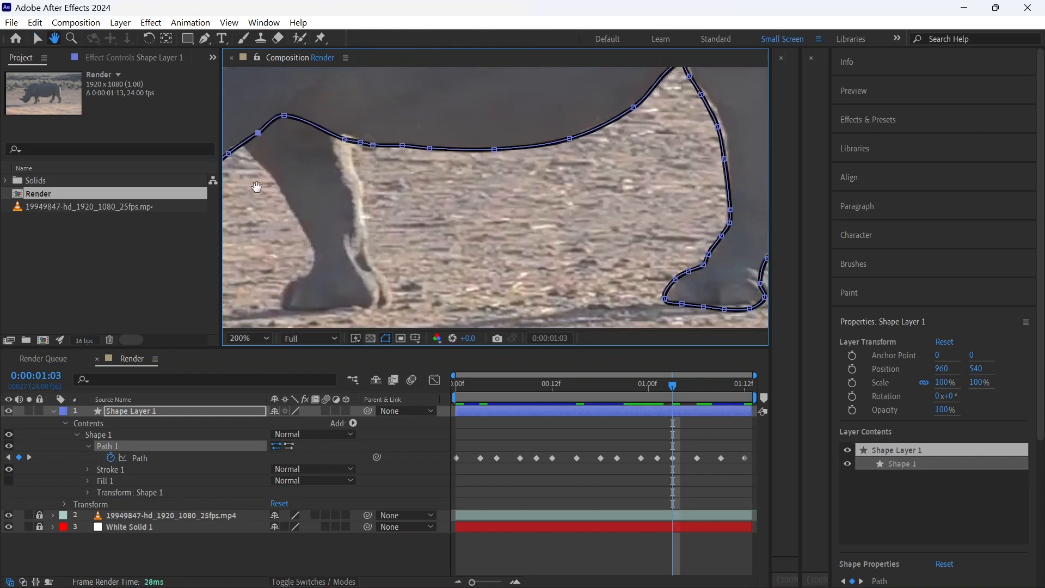
left_click_drag(474, 180, 212, 195)
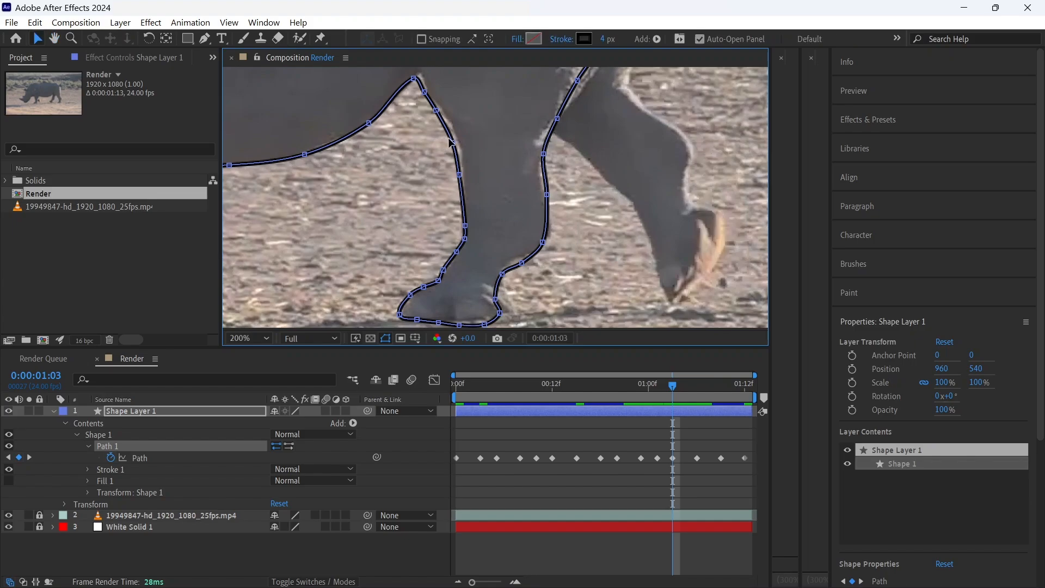
left_click_drag(467, 122, 457, 230)
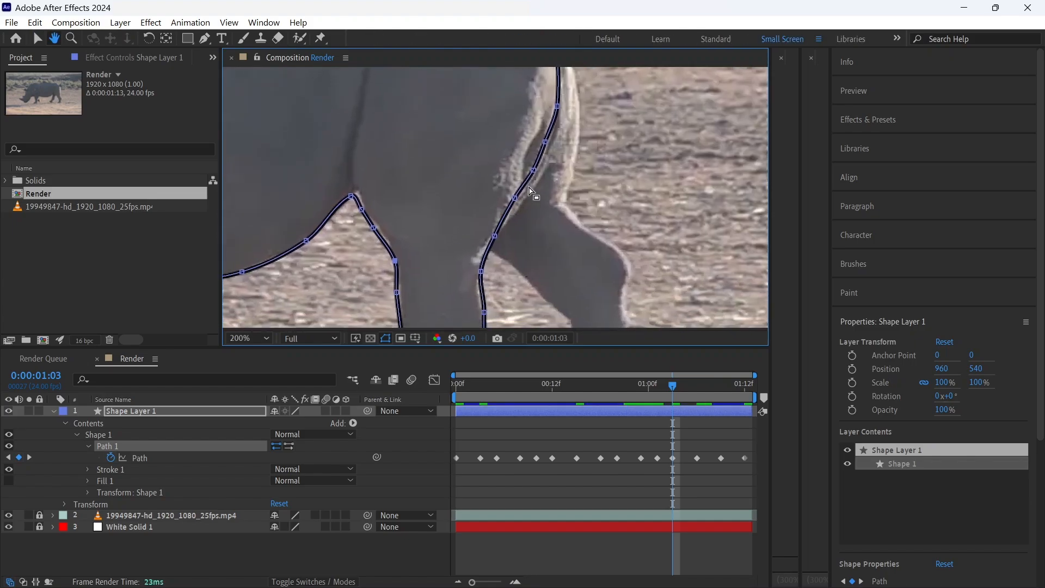
left_click_drag(544, 142, 521, 206)
left_click_drag(495, 165, 522, 270)
left_click_drag(689, 217, 551, 98)
left_click_drag(574, 142, 578, 137)
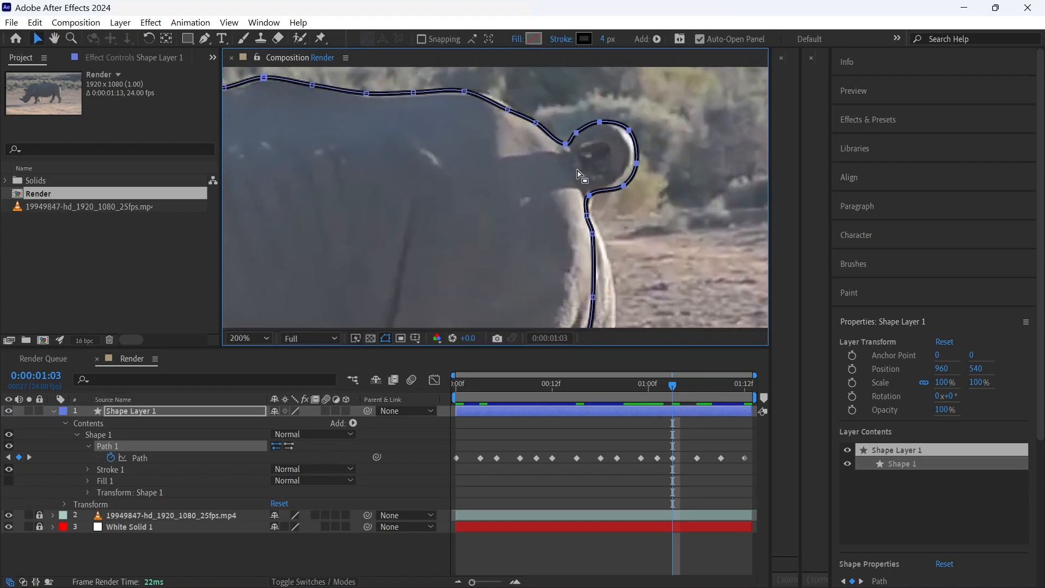
- Select the path points around the front horn and upper snout and shift them slightly up onto the edge at 0:00:01:03
scroll(579, 138, "left", 5)
scroll(578, 139, "up", 2)
left_click_drag(406, 171, 618, 173)
left_click_drag(381, 181, 638, 197)
left_click_drag(348, 281, 596, 70)
left_click_drag(494, 204, 544, 133)
left_click_drag(326, 271, 402, 271)
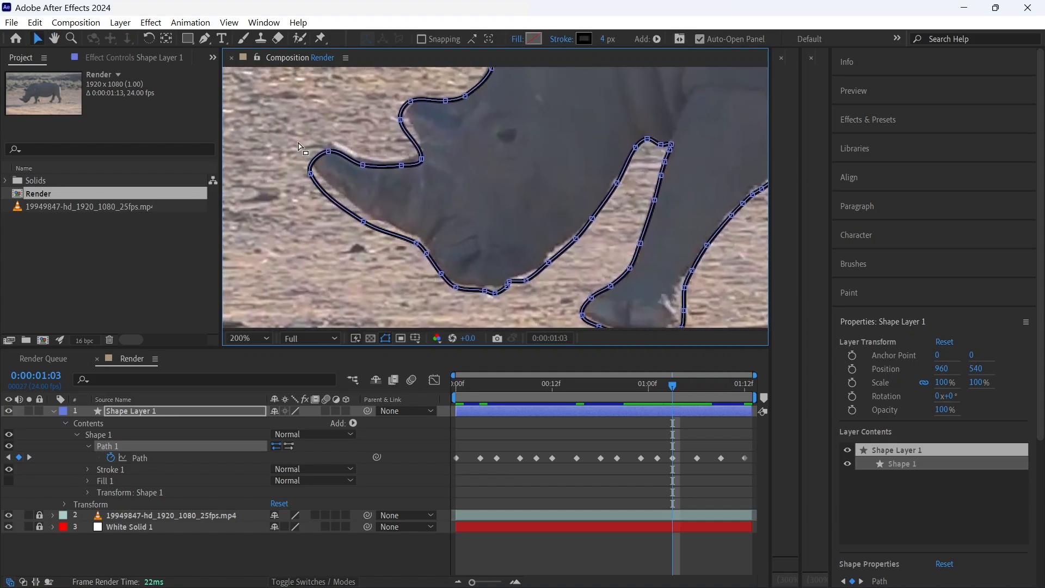
left_click_drag(280, 136, 446, 255)
left_click_drag(424, 162, 424, 156)
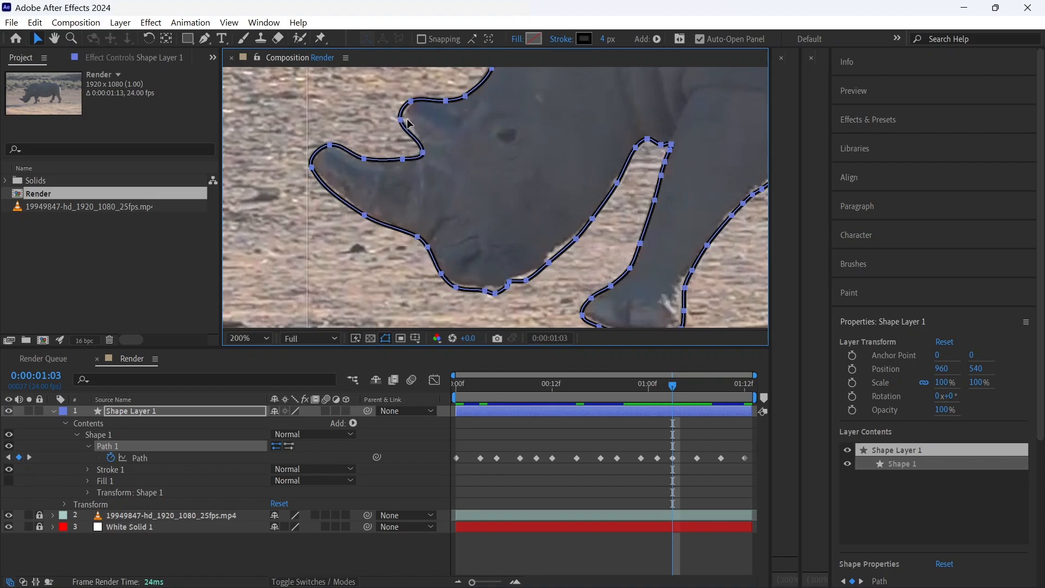
- Move the single path point on the front of the rear horn inward onto its edge at 0:00:01:03
left_click(188, 455)
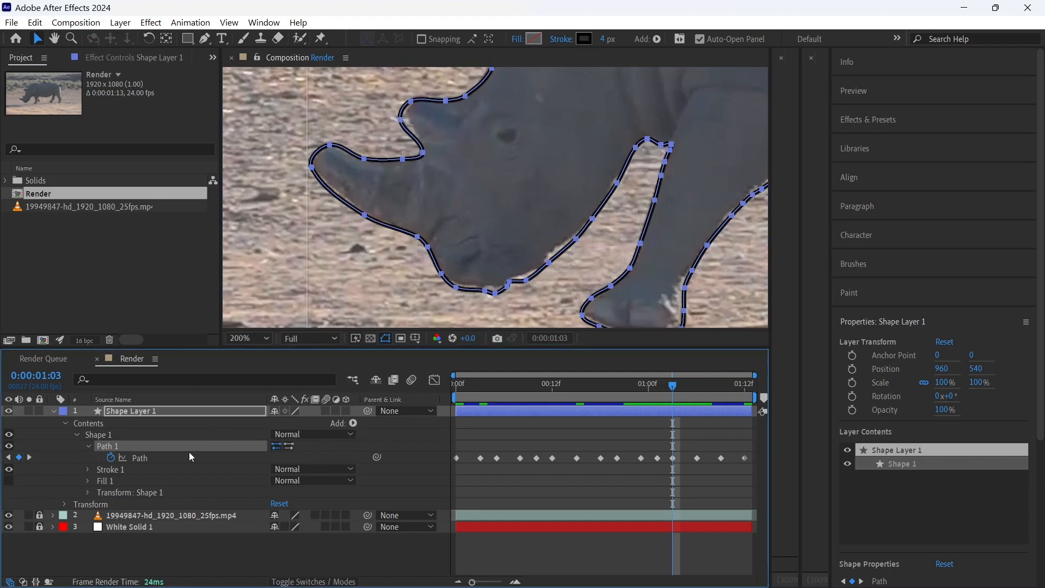
left_click(196, 409)
left_click_drag(401, 120, 407, 118)
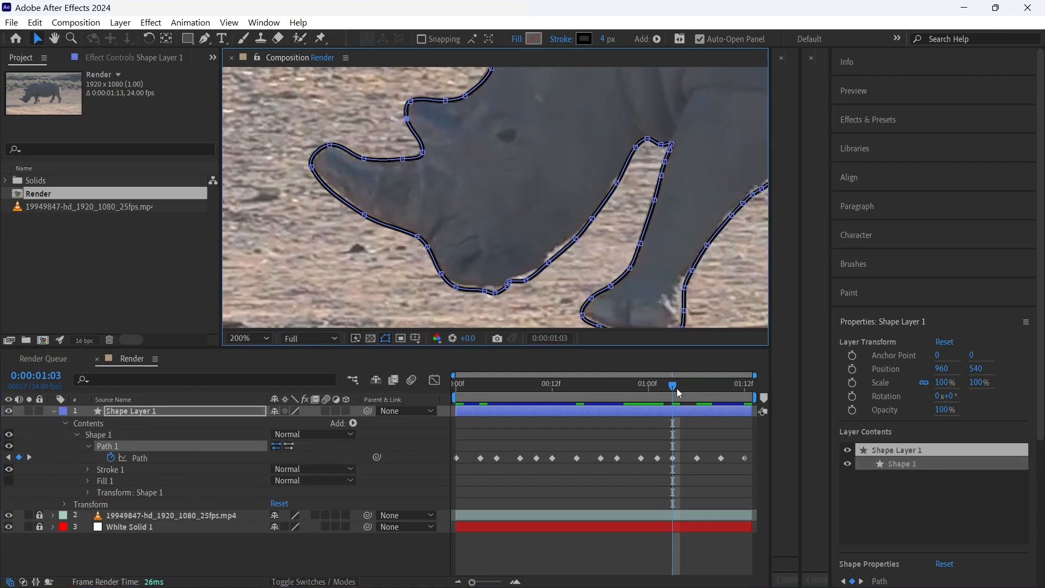
- Fit the whole composition in view, hide the 19949847-hd_1920_1080_25fps.mp4 layer and scrub through the clip to review the outline's motion on white
left_click_drag(677, 388, 659, 373)
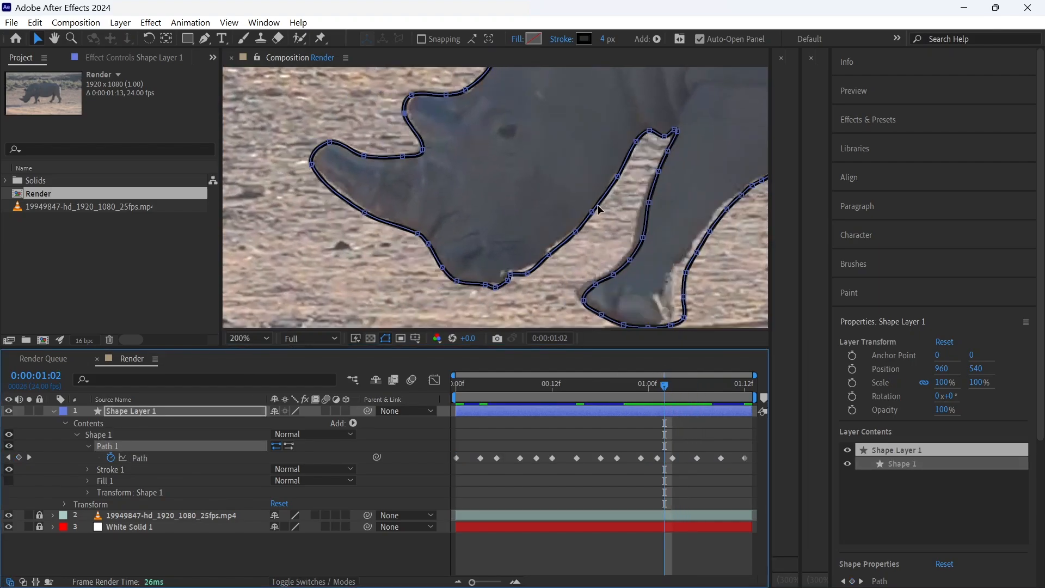
key("shift+slash")
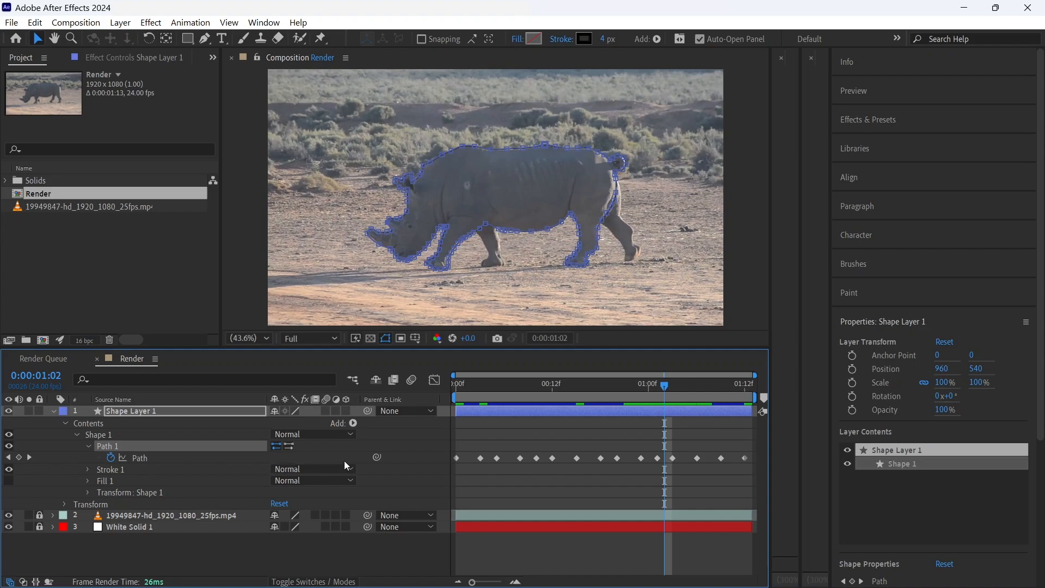
left_click(9, 515)
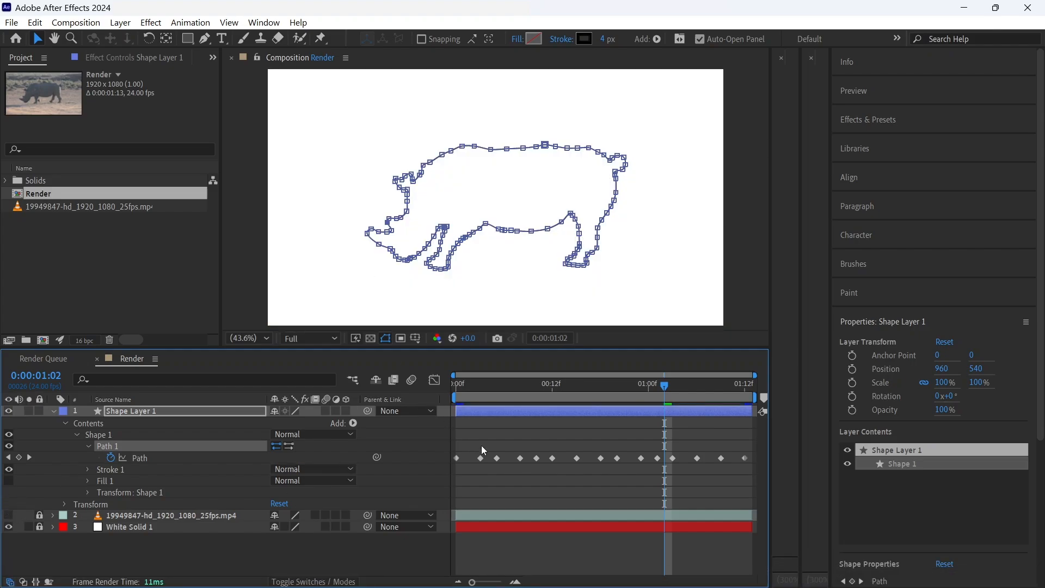
left_click_drag(505, 381, 712, 384)
left_click(126, 537)
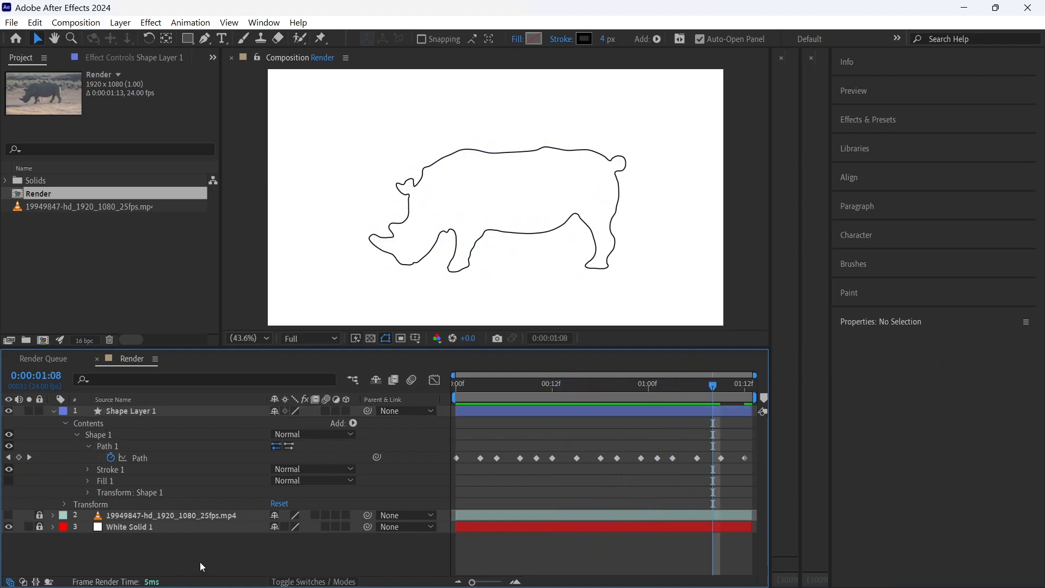
mouse_move(488, 384)
left_mouse_down()
mouse_move(462, 387)
mouse_move(705, 385)
mouse_move(741, 371)
mouse_move(485, 365)
left_mouse_up()
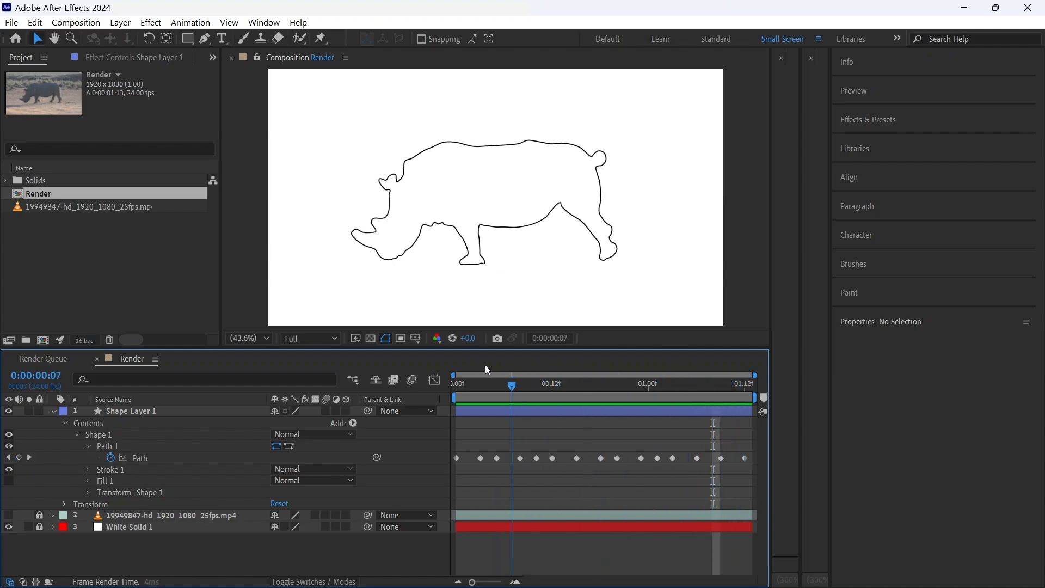
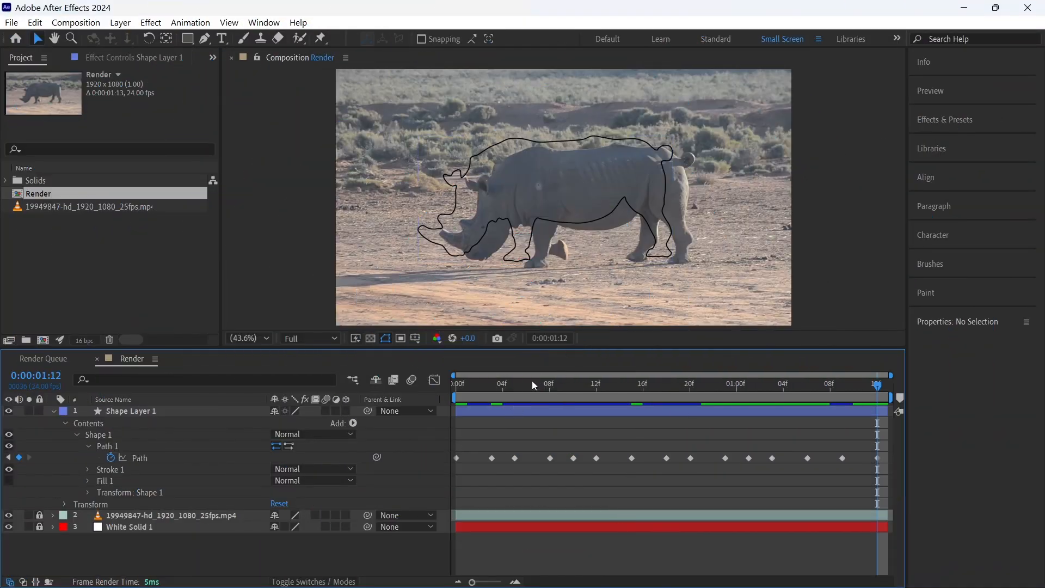
- Return to the first frame, rename the rhino outline's shape layer Rhino Main and lock it
left_click_drag(532, 383, 456, 383)
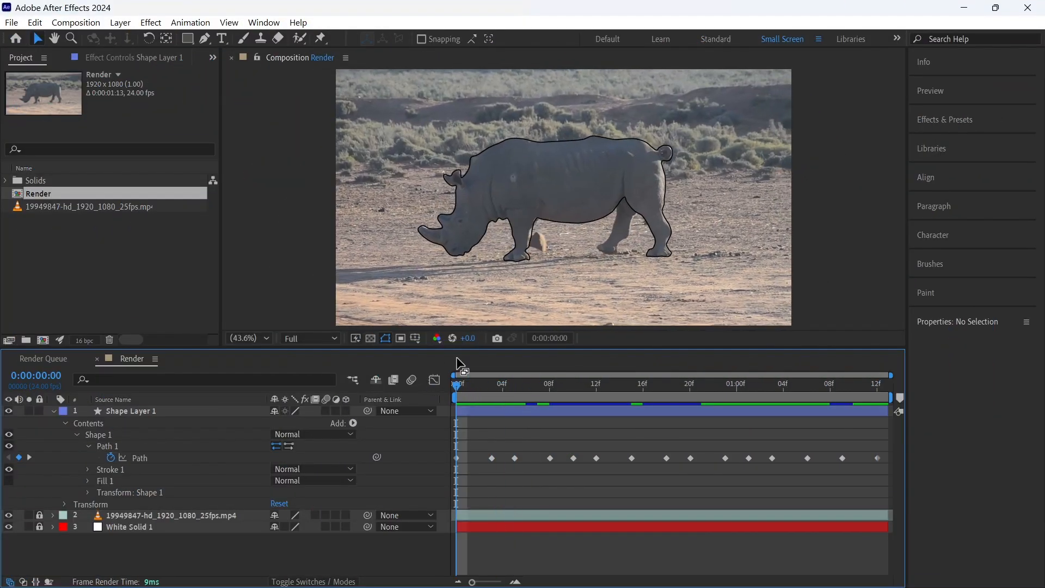
left_click(39, 412)
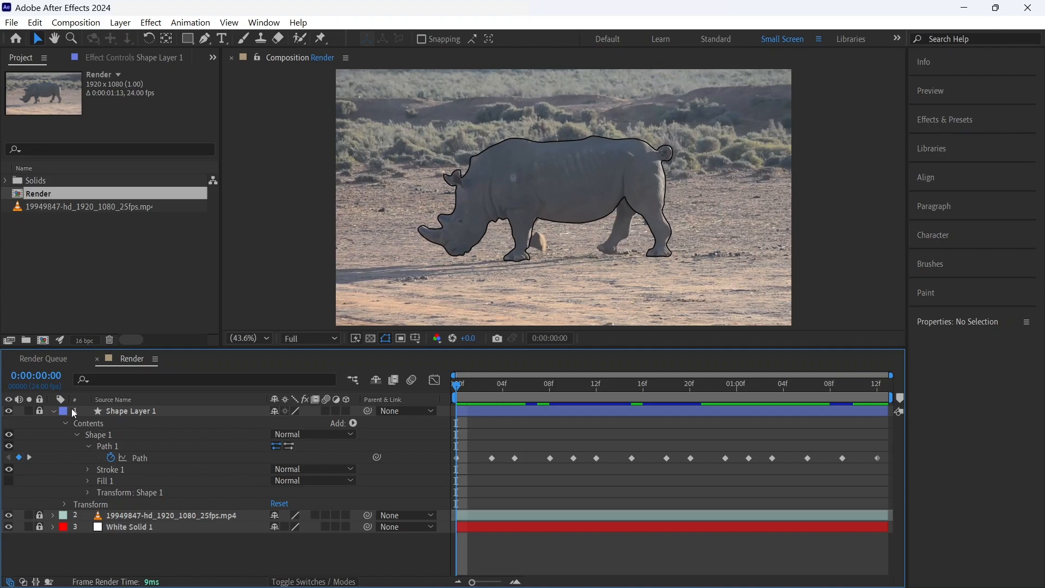
left_click(122, 410)
key("Return")
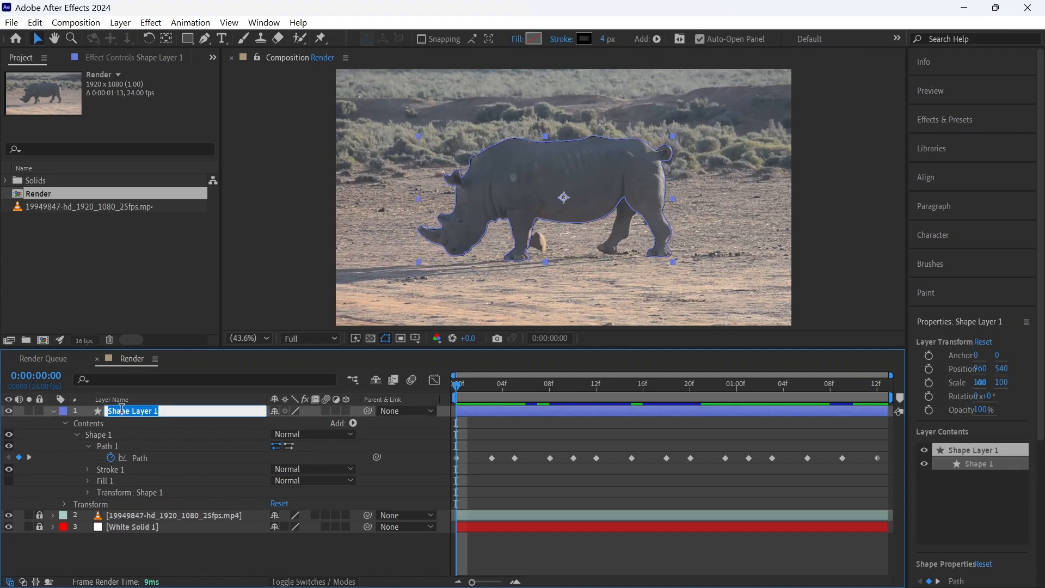
type("Rhino Main")
left_click(42, 414)
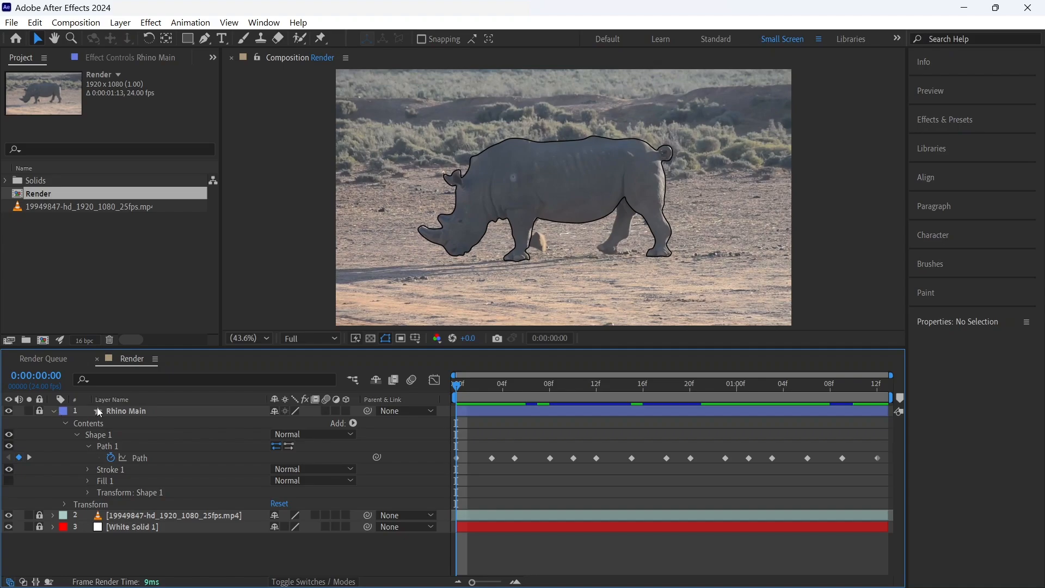
- Create a new empty shape layer and place it between Rhino Main and the 19949847-hd_1920_1080_25fps.mp4 layer
left_click(120, 23)
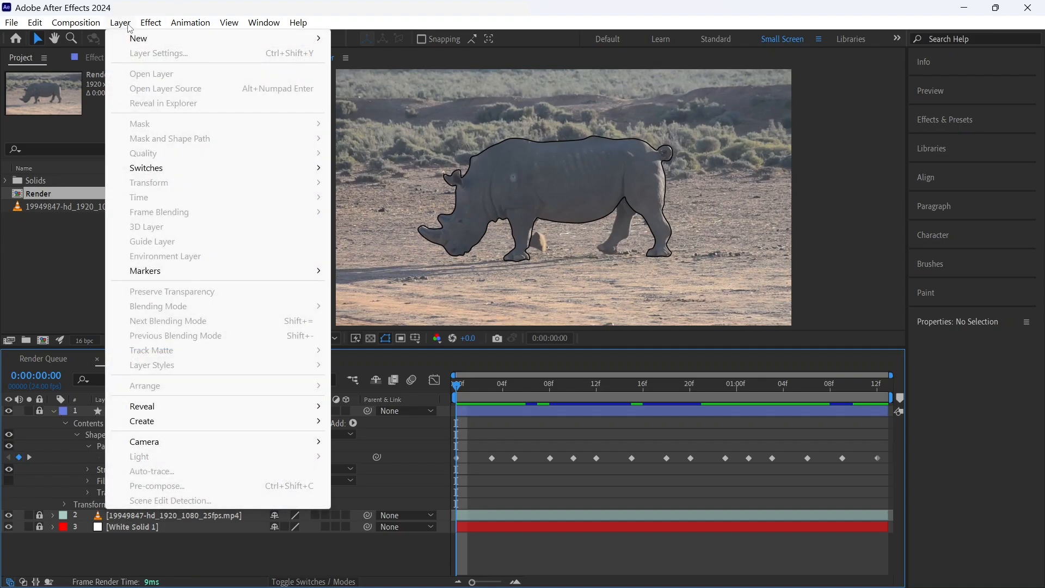
mouse_move(133, 43)
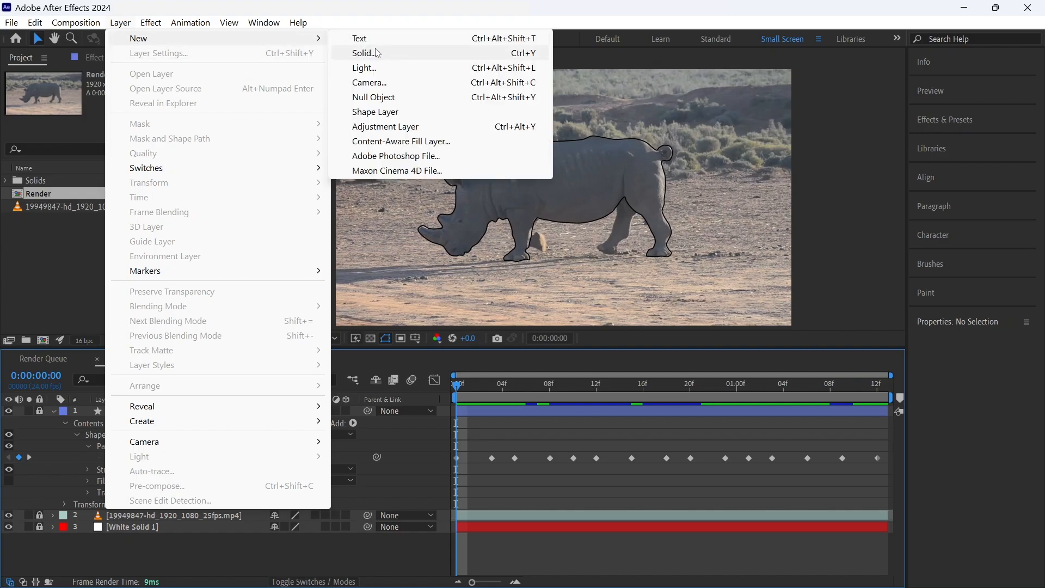
left_click(376, 114)
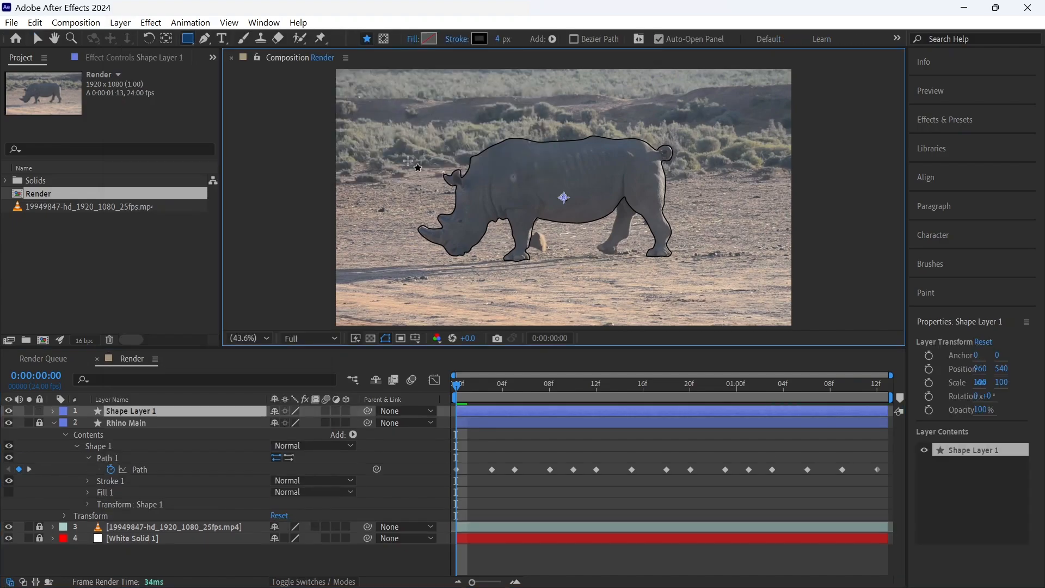
left_click_drag(175, 411, 171, 521)
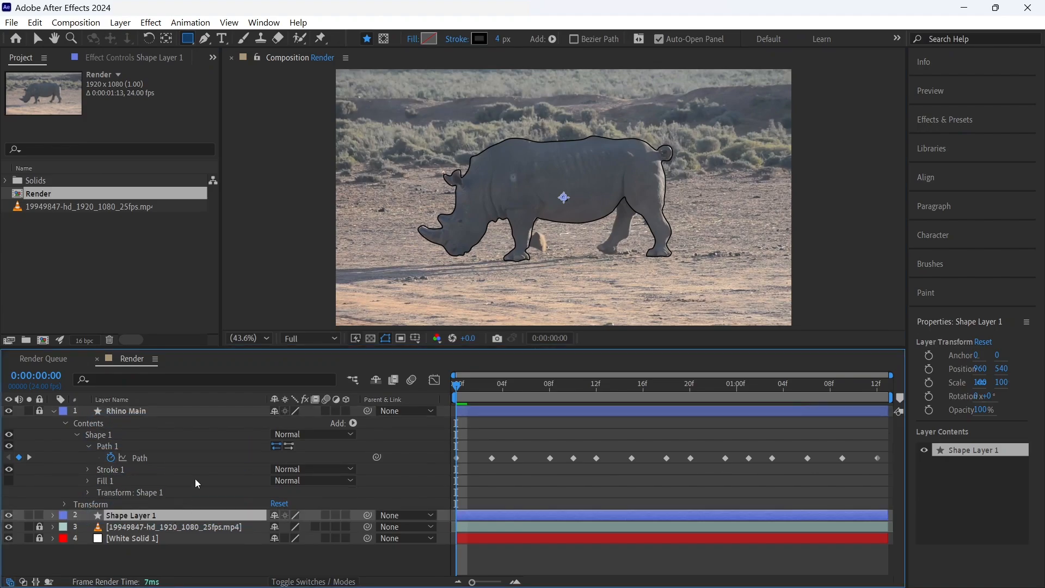
- Play and scrub the clip close up on the legs to examine the far legs' motion, stopping at 0:00:00:04
scroll(524, 210, "up", 4)
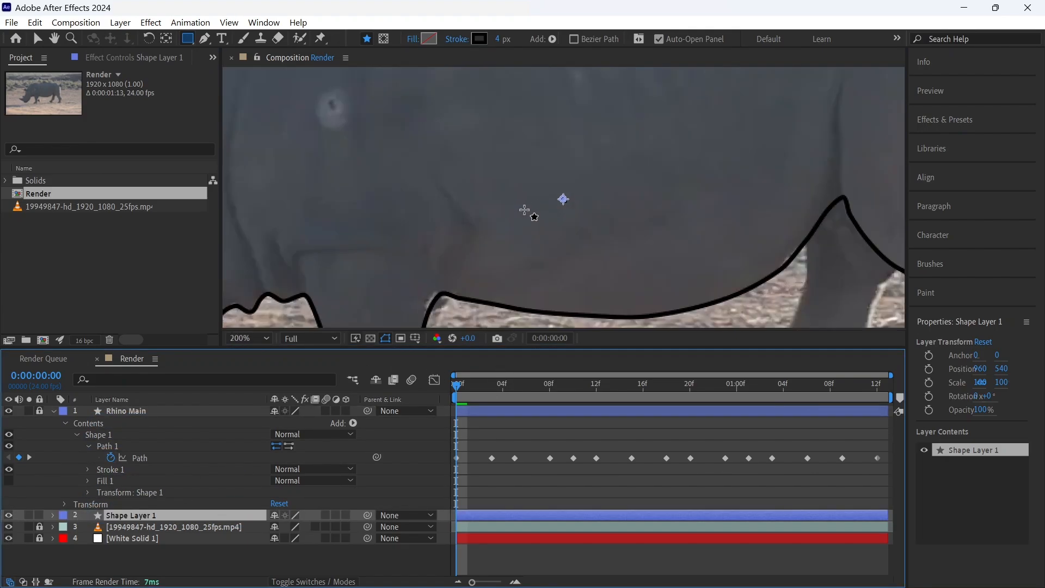
left_click_drag(449, 297, 492, 95)
scroll(517, 155, "down", 2)
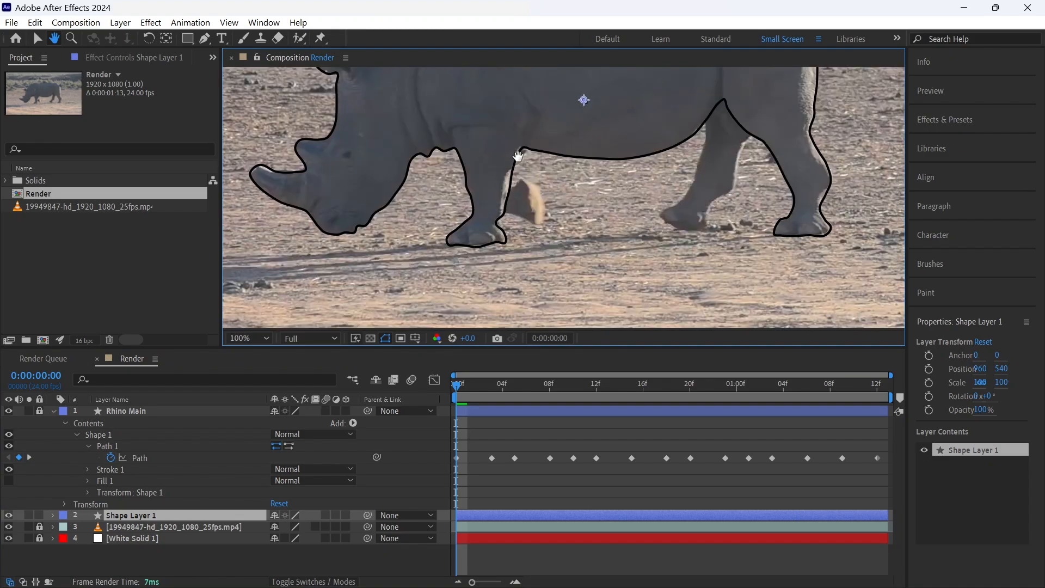
left_click_drag(460, 390, 501, 388)
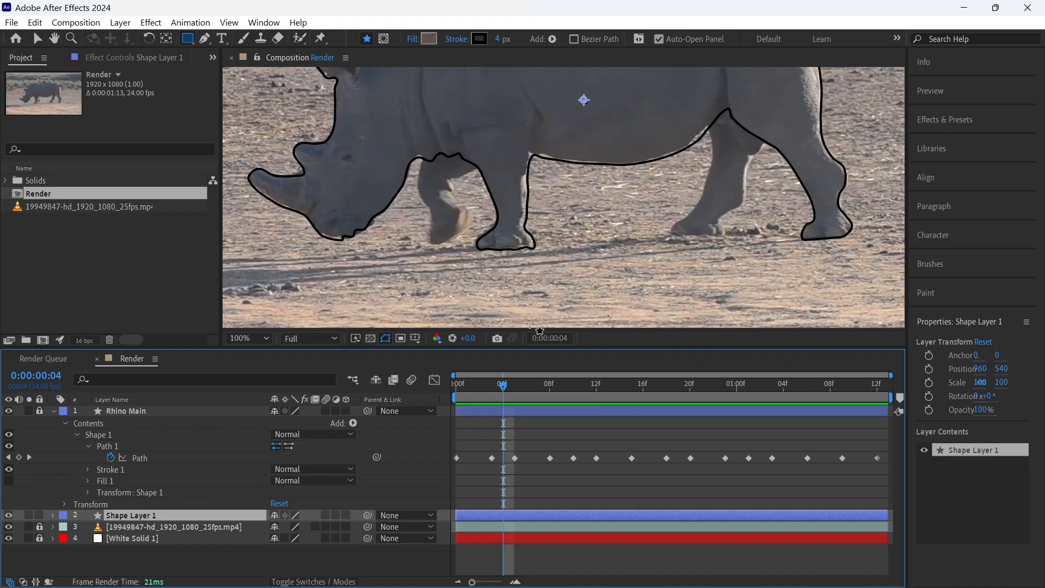
key("space")
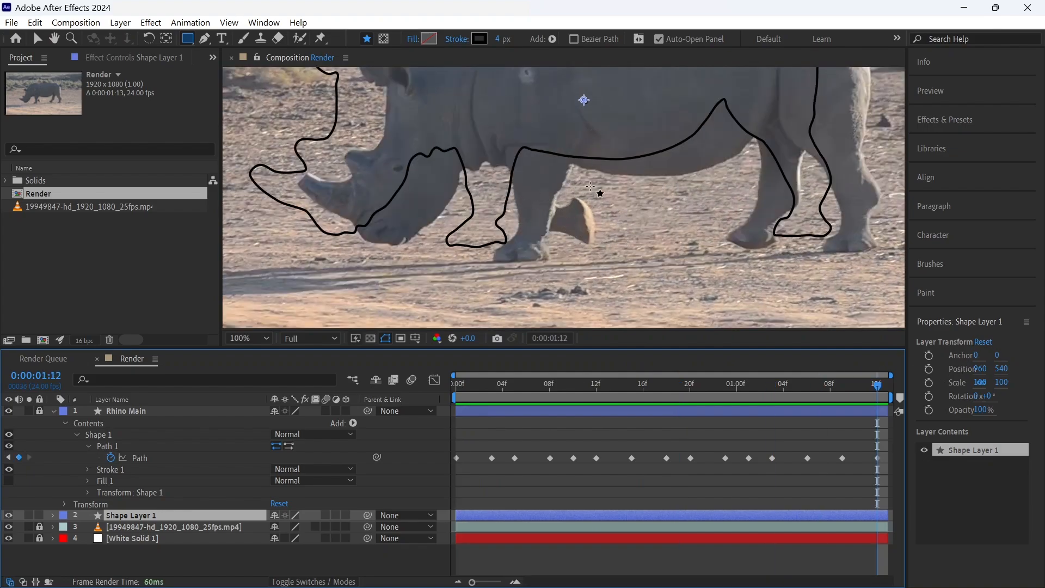
key("space")
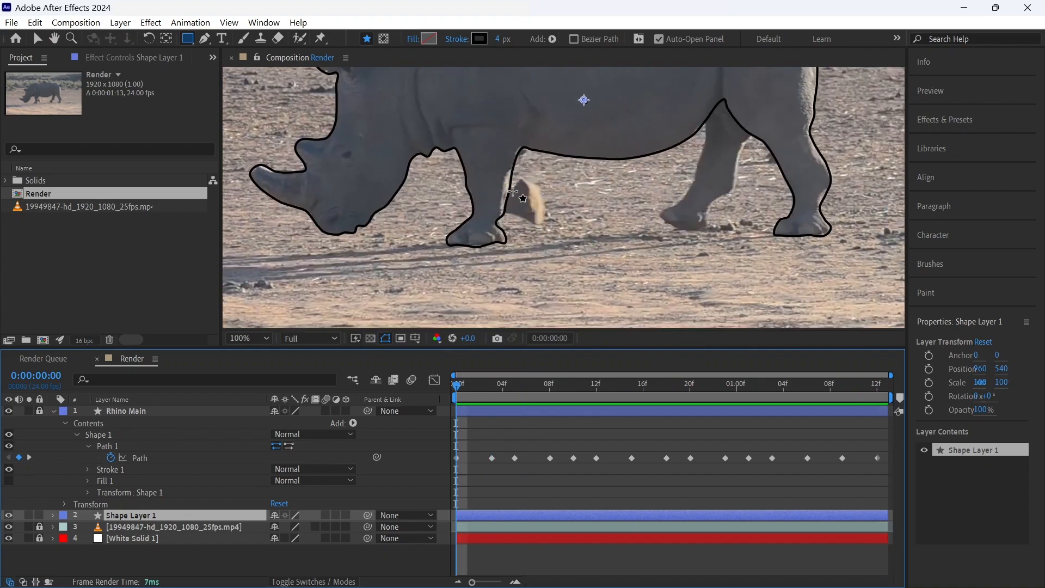
left_click_drag(846, 387, 372, 384)
left_click_drag(459, 386, 507, 386)
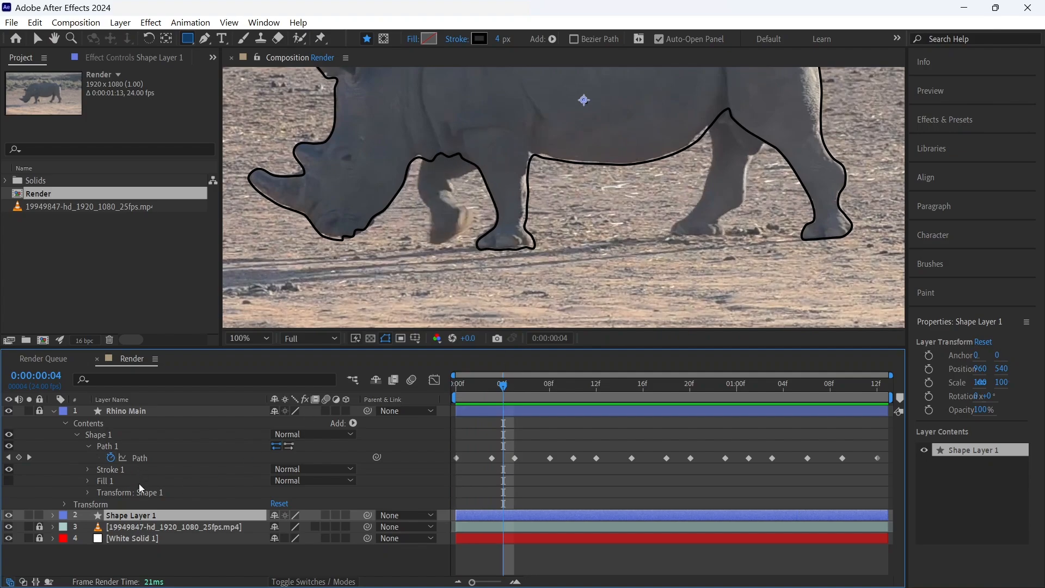
- Trace the visible edge of the far front leg on the new shape layer with RotoBezier Pen points at 0:00:00:04
key("g")
key("period")
key("period")
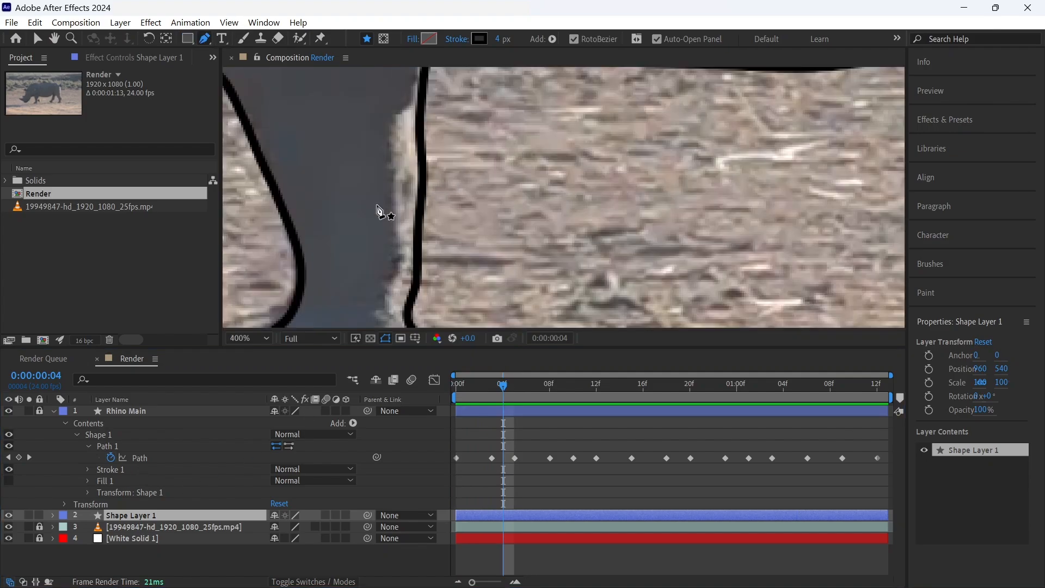
left_click_drag(346, 208, 718, 170)
scroll(677, 188, "down", 1)
left_click_drag(571, 149, 530, 178)
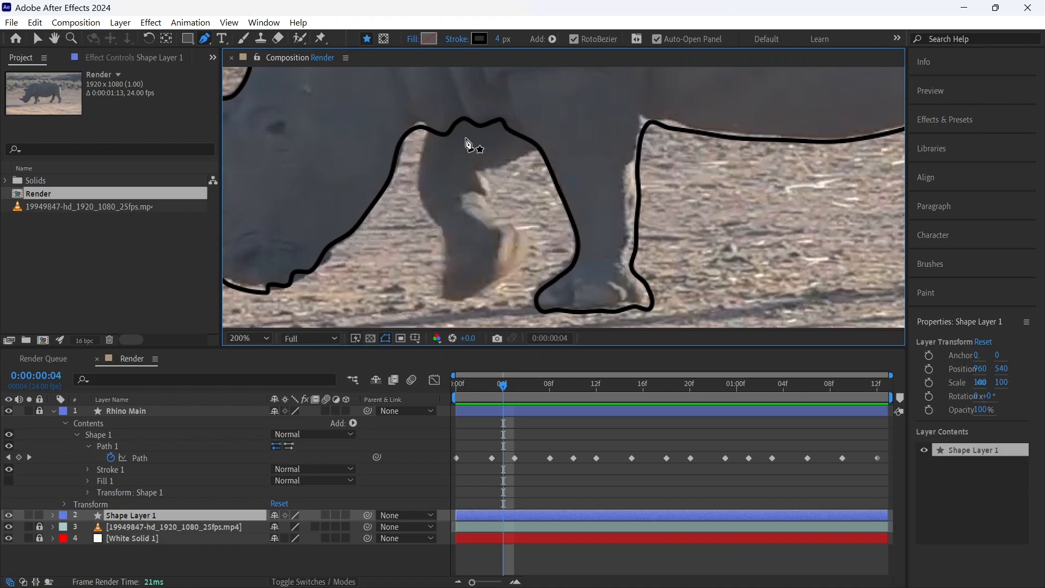
left_click(427, 130)
left_click(421, 161)
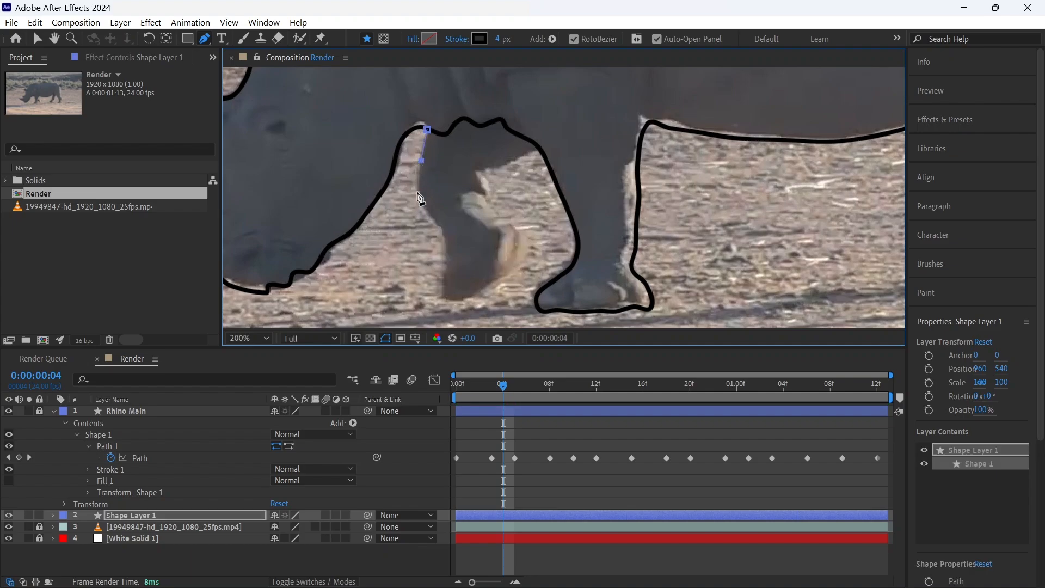
left_click(447, 271)
left_click(521, 229)
left_click(487, 201)
left_click(513, 163)
left_click(536, 151)
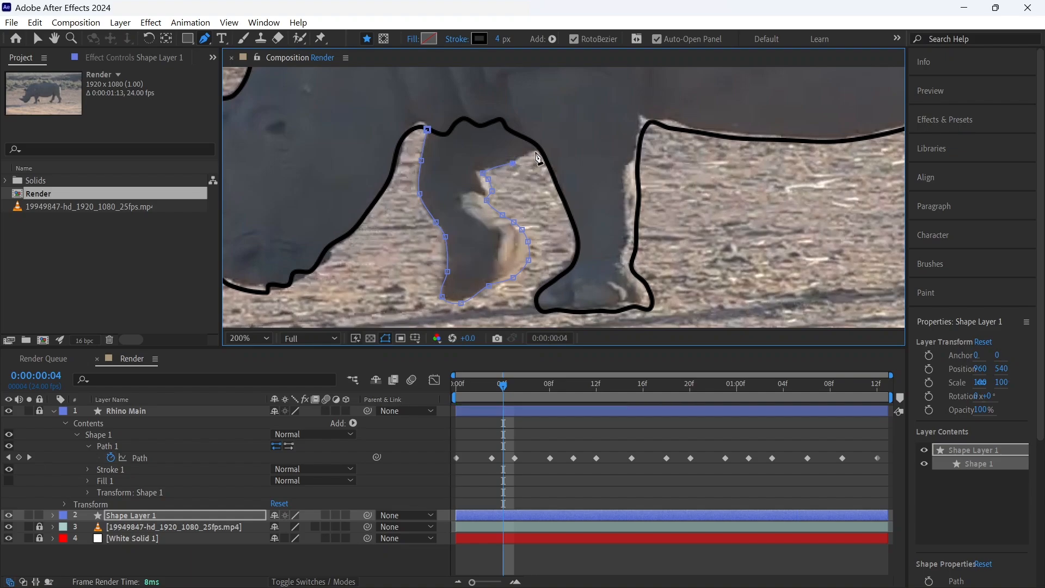
- Close the far front leg's path with a rounded loop of points running inside the body above the leg
left_click(564, 116)
left_click(538, 87)
left_click(468, 78)
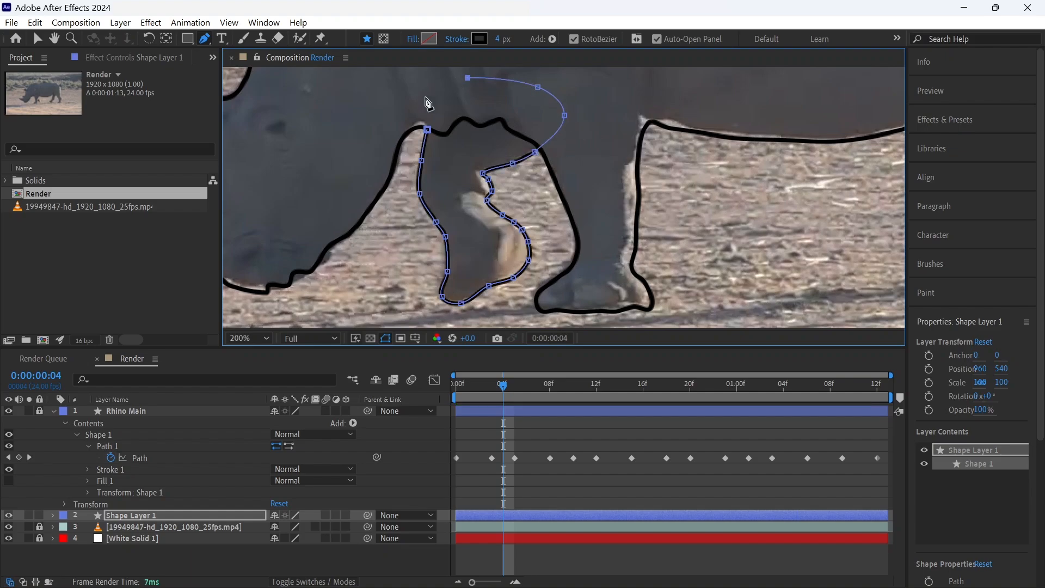
left_click(420, 91)
left_click(427, 130)
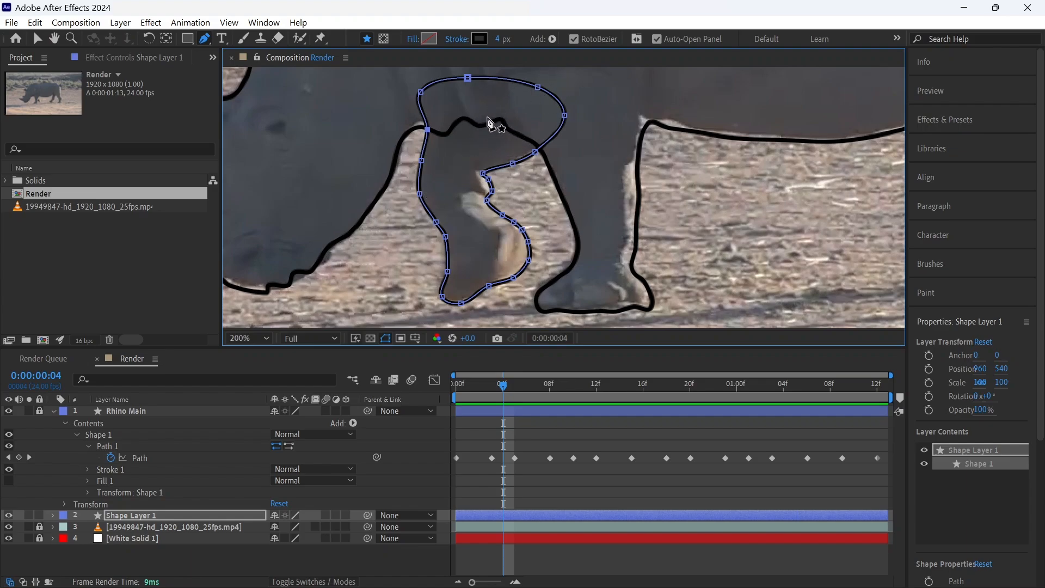
- Expand the new shape layer down to the front leg's Path and enable keyframing for it at 0:00:00:04
left_click(53, 515)
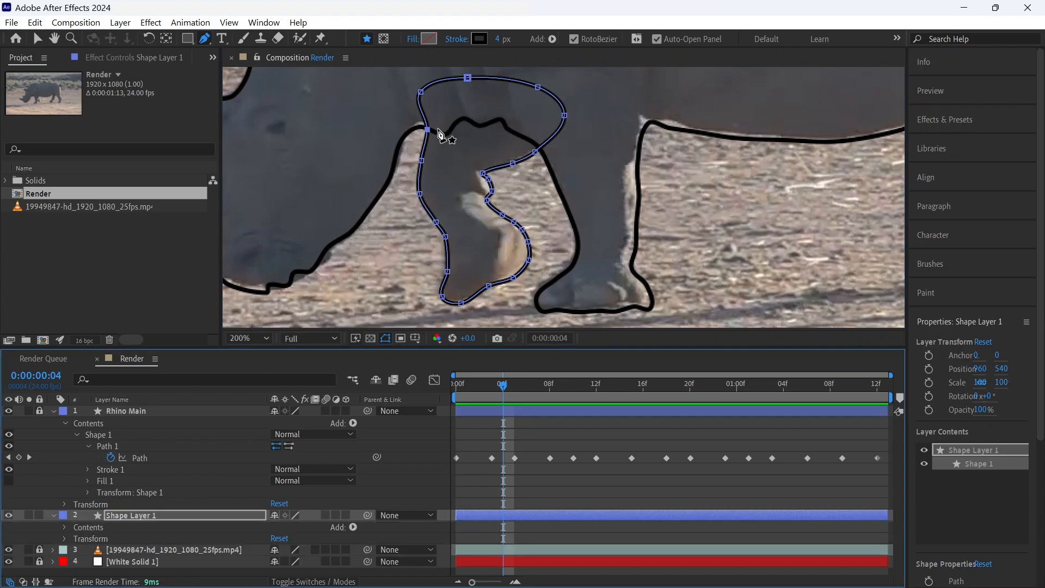
left_click(64, 526)
scroll(76, 539, "down", 1)
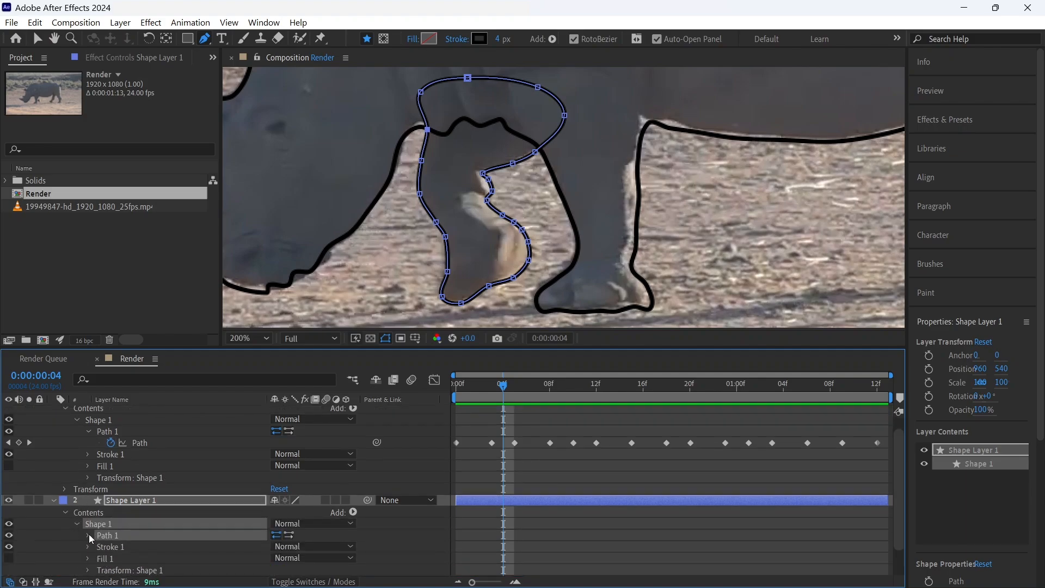
left_click(88, 536)
left_click(110, 546)
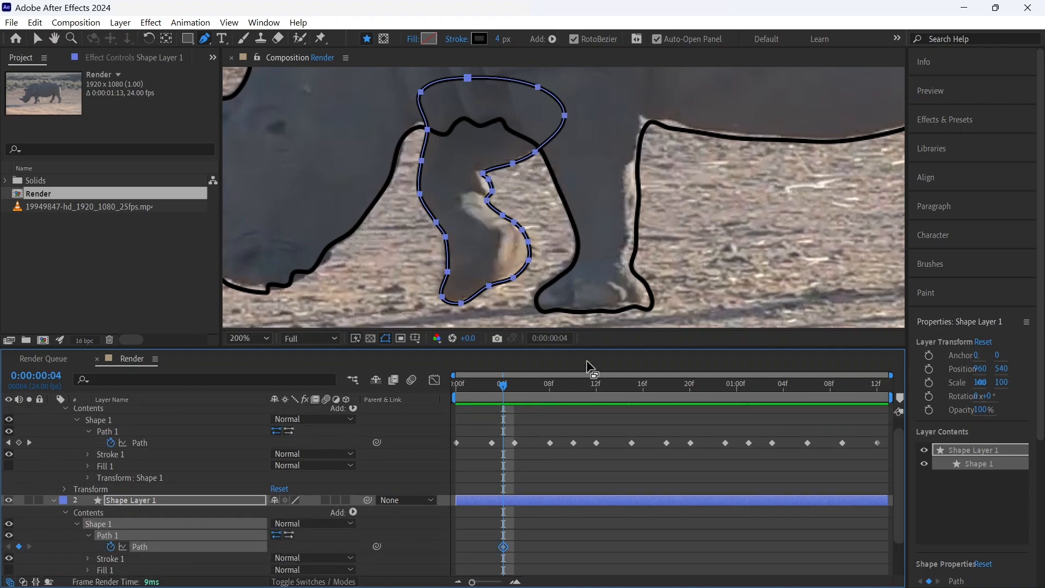
key("shift+Page_Down")
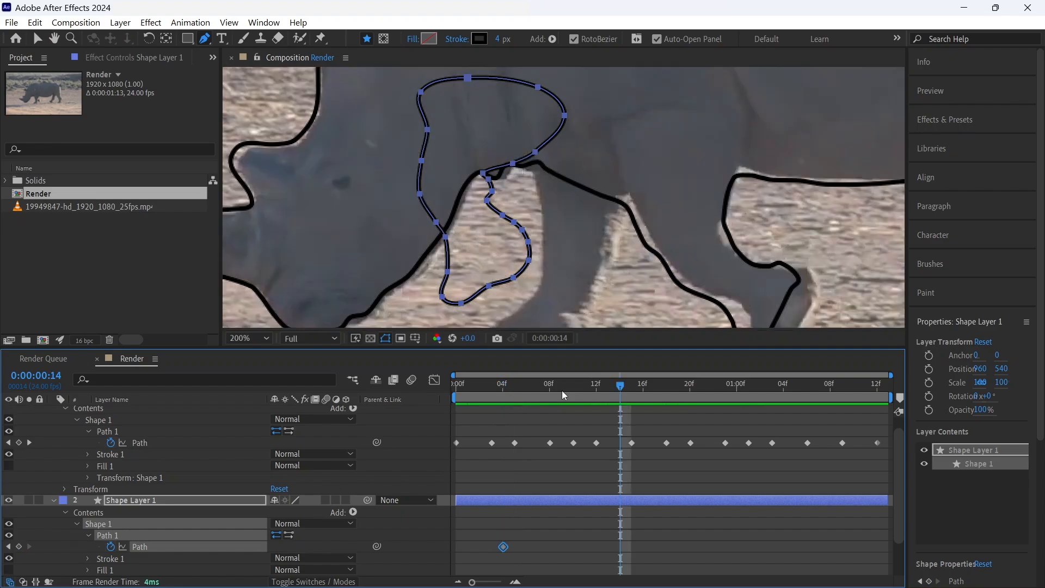
key("ctrl+z")
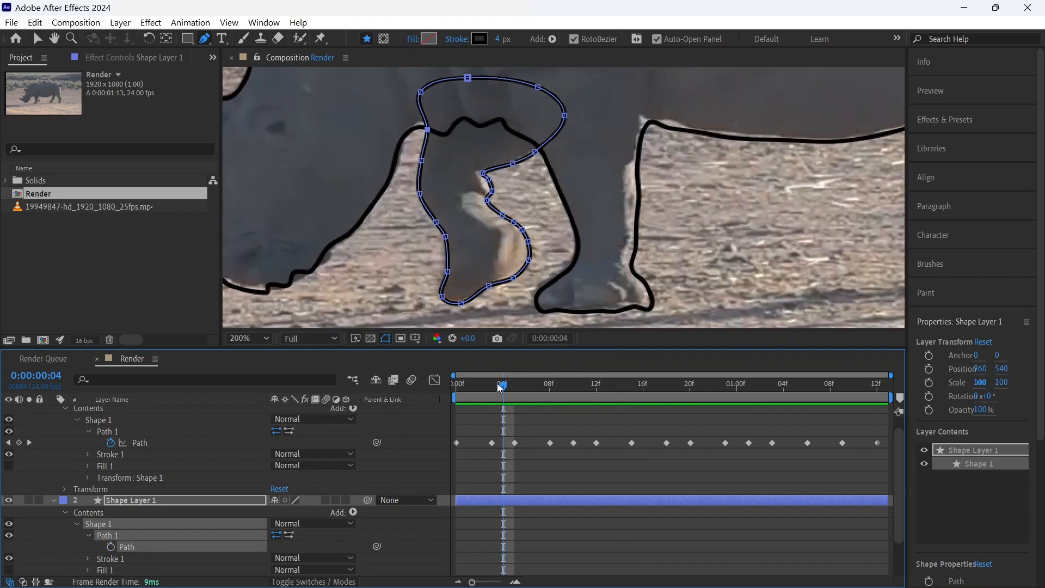
left_click(110, 546)
- Start a second Pen path on the same layer, tracing the far hind leg's front edge from the belly down around the toes
left_click_drag(668, 204, 852, 230)
mouse_move(448, 270)
left_mouse_down()
mouse_move(651, 135)
mouse_move(651, 188)
left_mouse_up()
key("g")
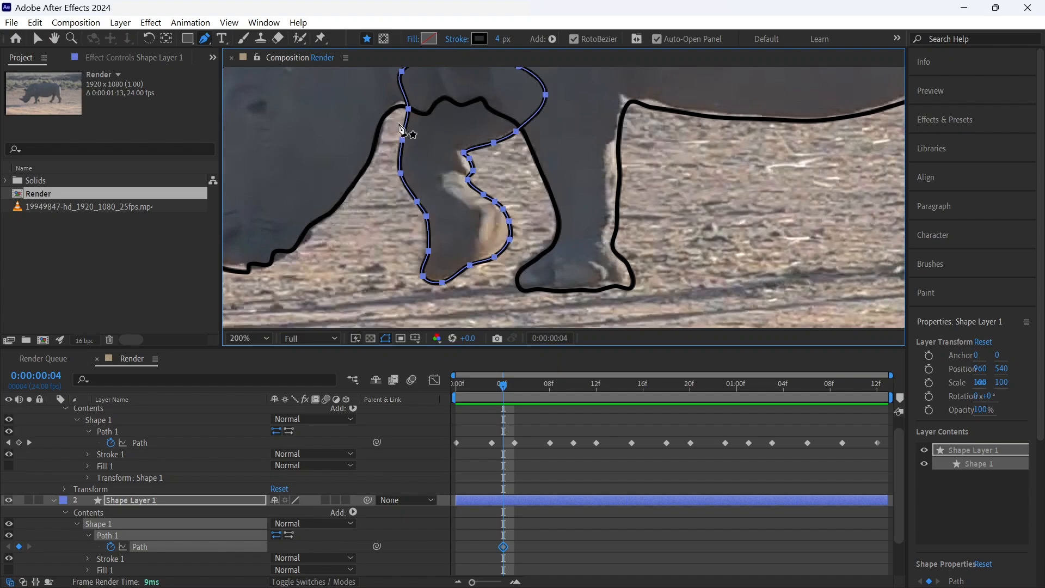
key("space")
left_click_drag(776, 182, 236, 225)
left_click_drag(470, 165, 554, 182)
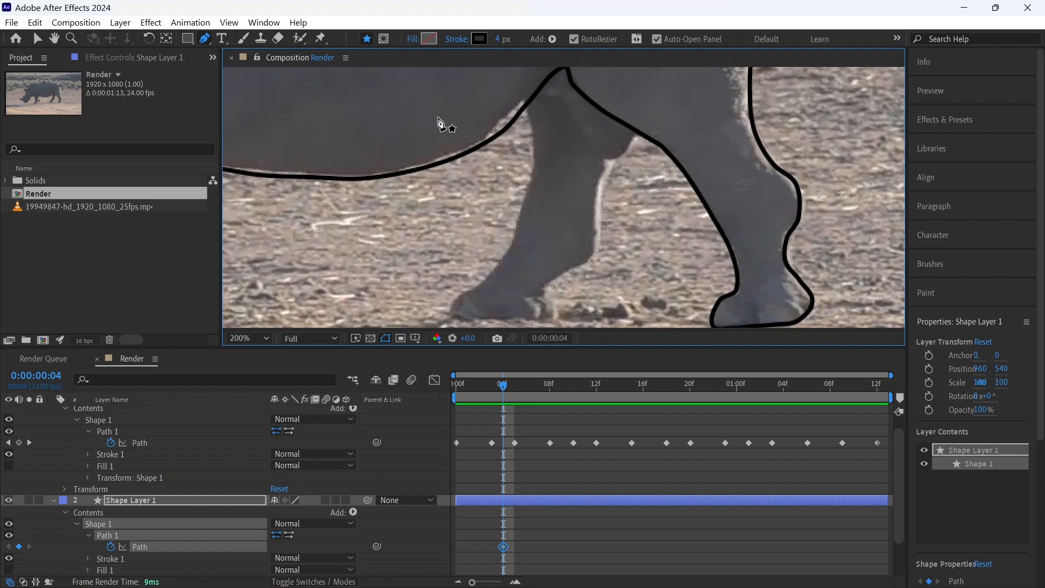
left_click(519, 86)
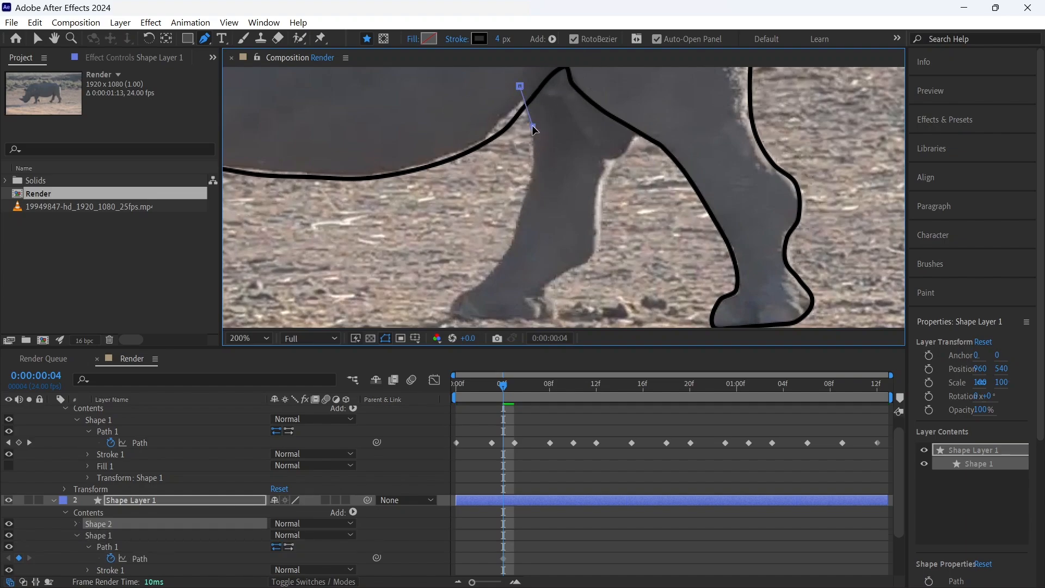
left_click(532, 126)
left_click(516, 226)
left_click(515, 240)
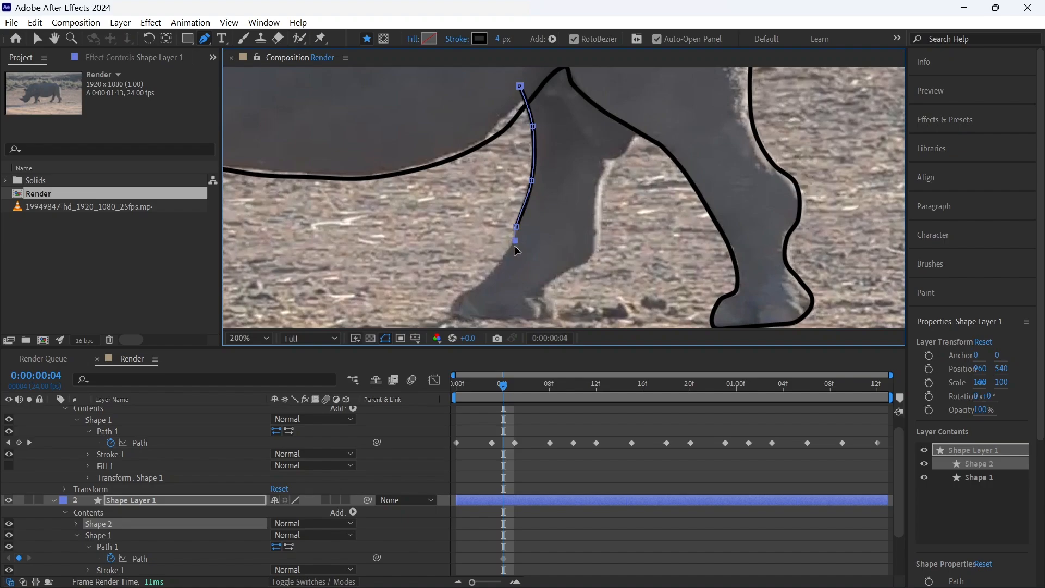
left_click(504, 260)
left_click(489, 275)
left_click(472, 291)
left_click(507, 320)
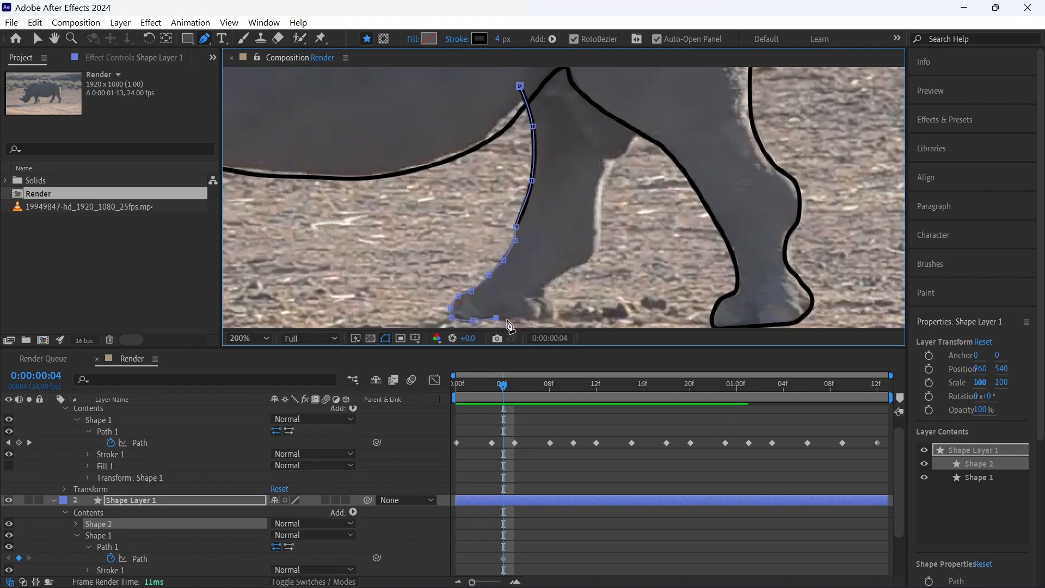
- Continue the far hind leg's path along the sole, around the heel and up the leg's back edge to the thigh
left_click(518, 319)
left_click(559, 317)
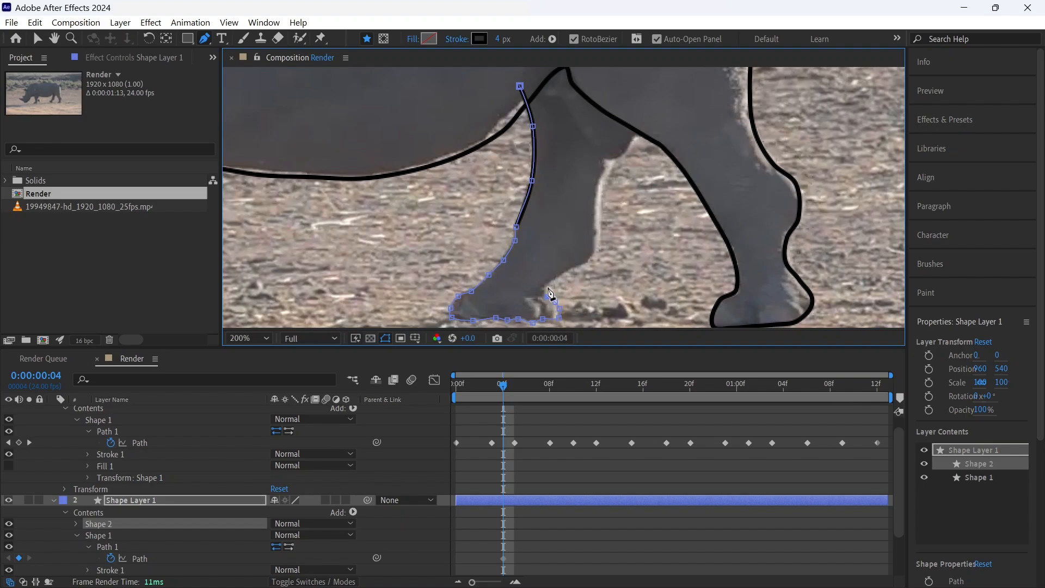
left_click(581, 266)
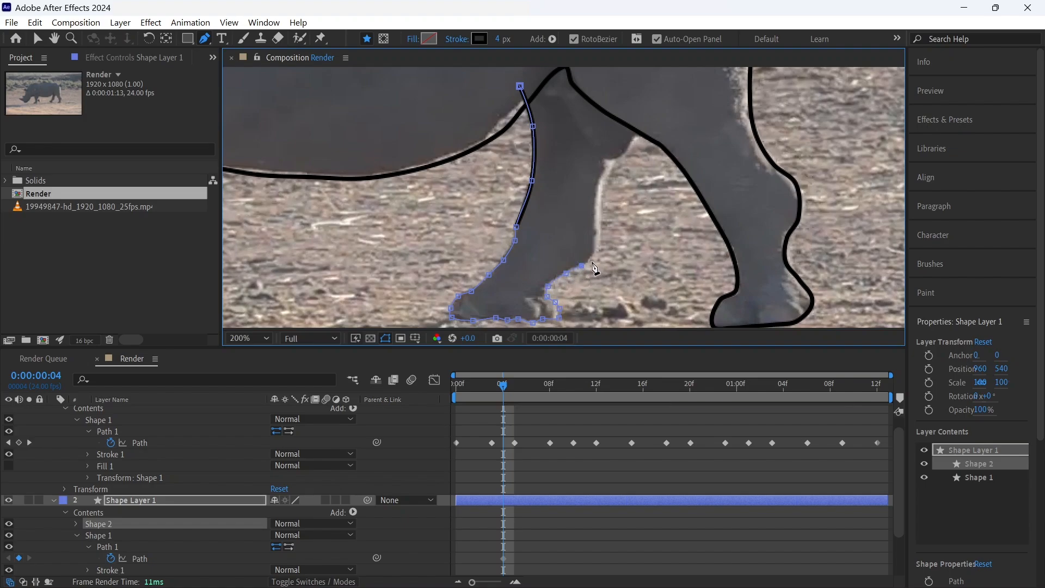
left_click(602, 192)
left_click(611, 176)
left_click(615, 160)
left_click(624, 155)
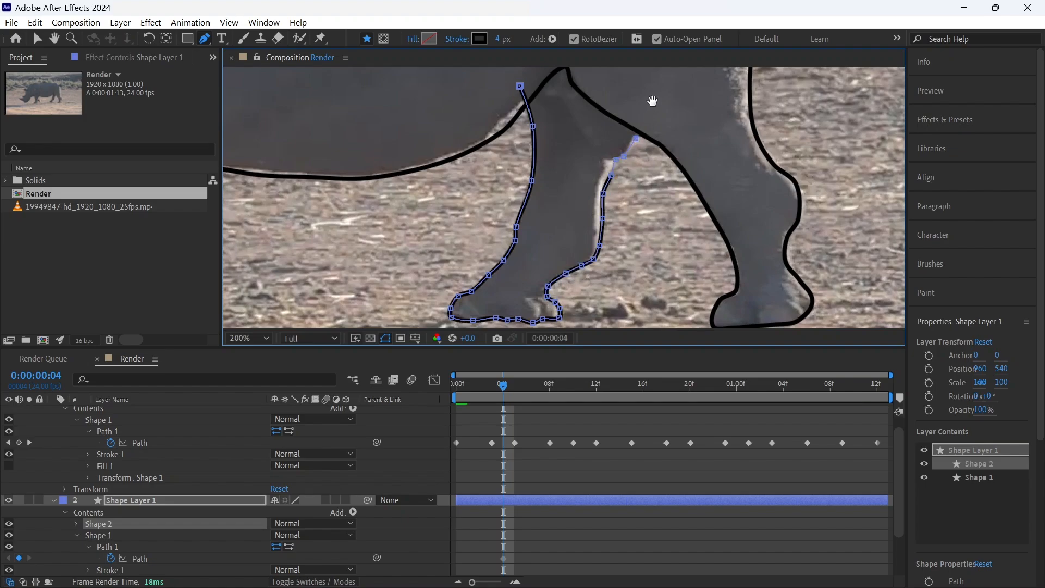
- Close the far hind leg's path with a rounded loop of points inside the body above the thigh
left_click_drag(652, 101, 653, 161)
left_click(655, 149)
left_click(639, 101)
left_click(561, 88)
left_click(525, 103)
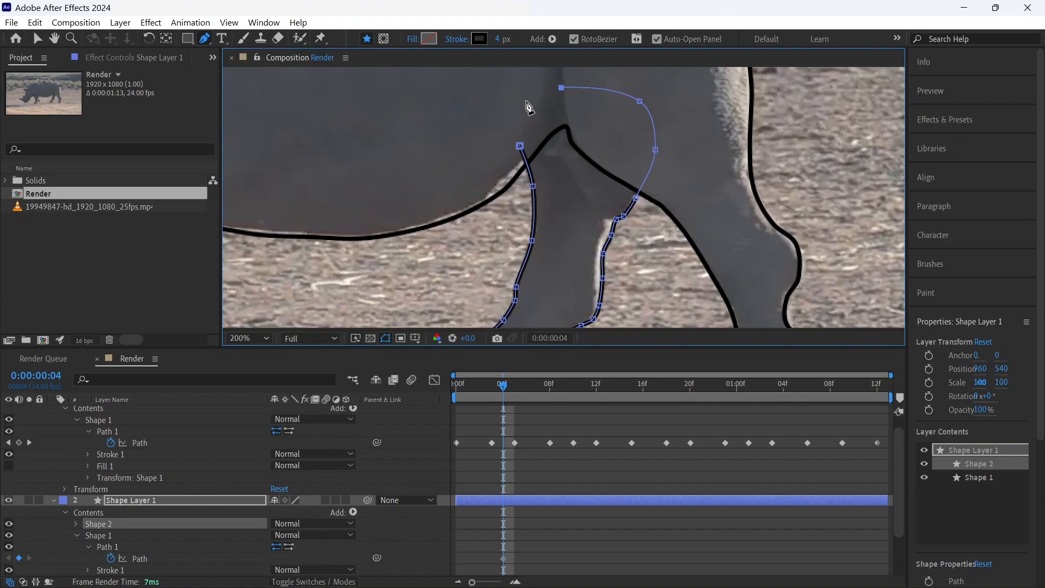
left_click(520, 145)
- Go to 0:00:00:14 and move the front leg's Shape 1 above Shape 2 in the shape layer's contents
mouse_move(582, 321)
left_mouse_down()
mouse_move(585, 216)
mouse_move(675, 239)
mouse_move(673, 271)
left_mouse_up()
key("comma")
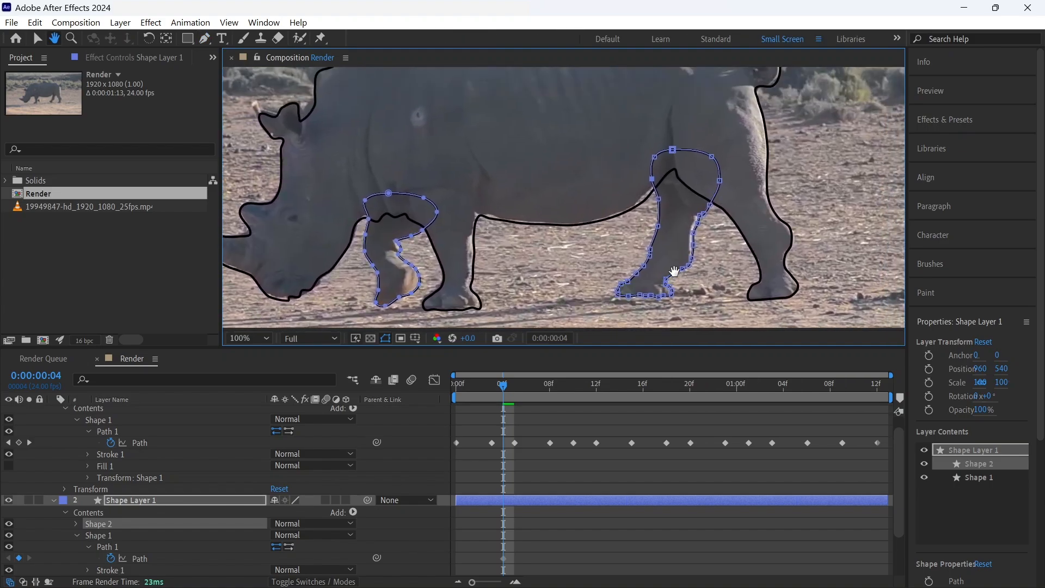
key("g")
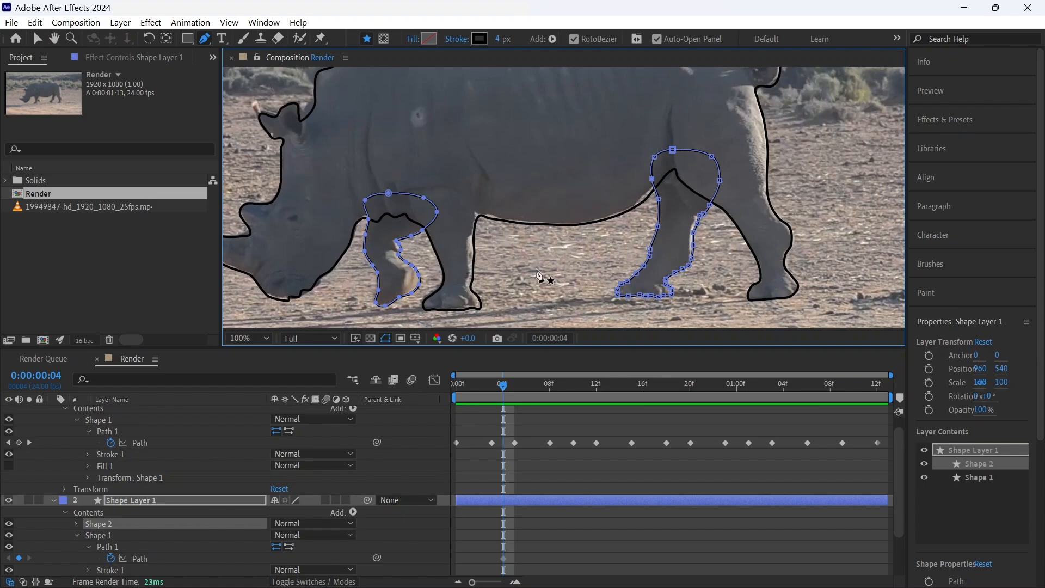
left_click_drag(539, 275, 578, 305)
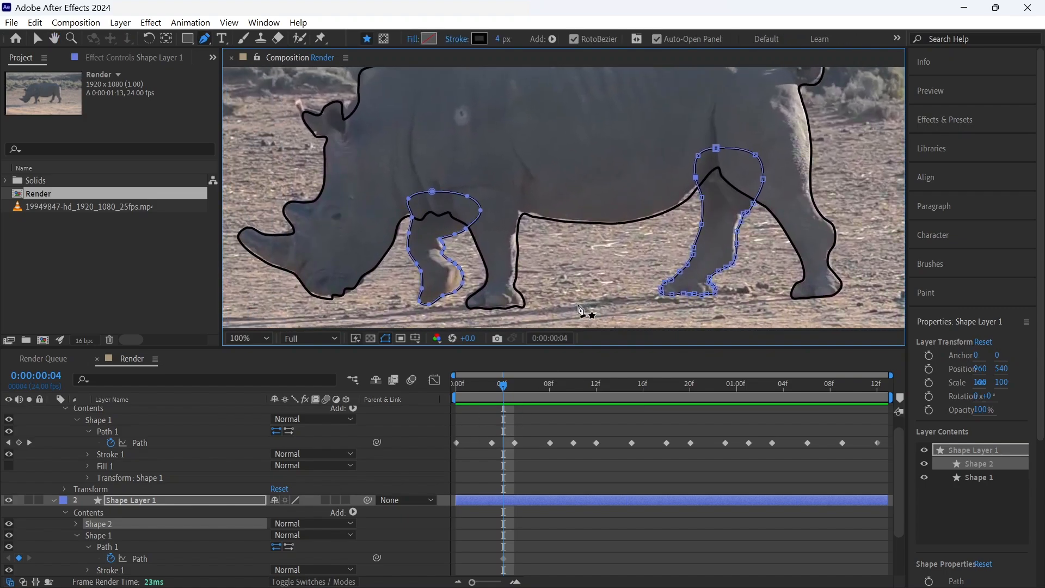
key("space")
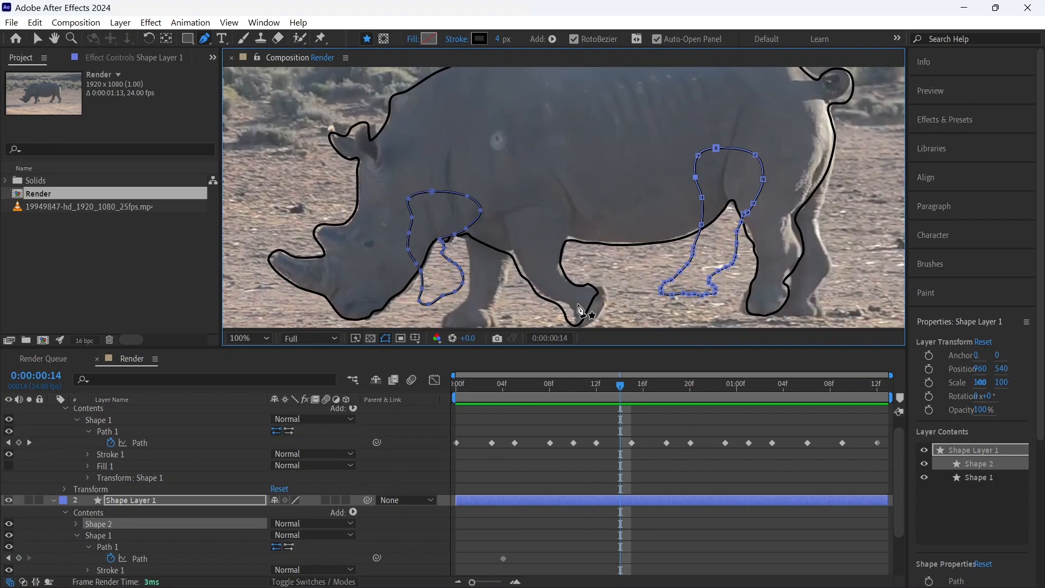
left_click_drag(580, 310, 584, 223)
key("g")
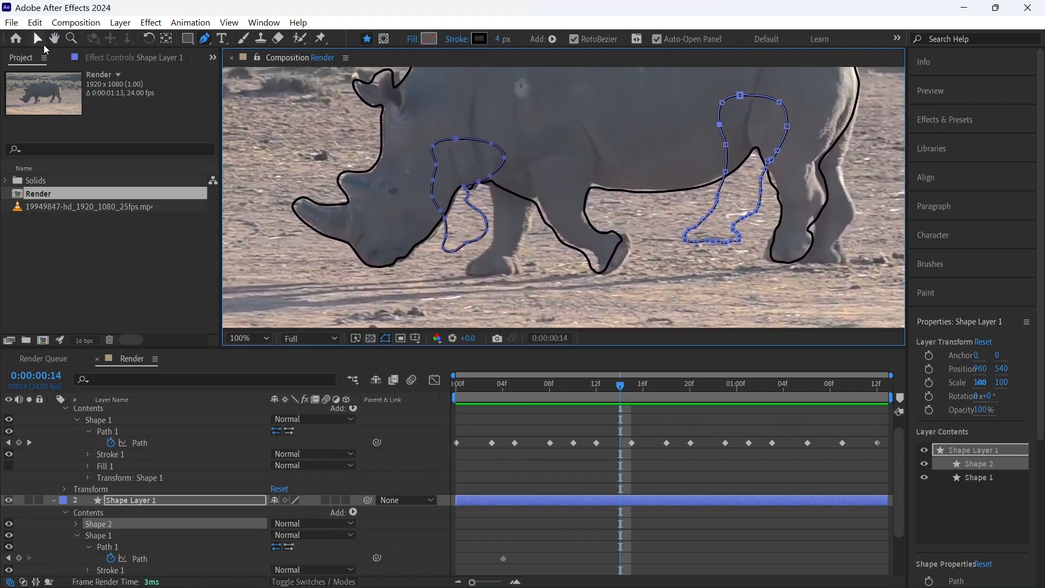
left_click(38, 39)
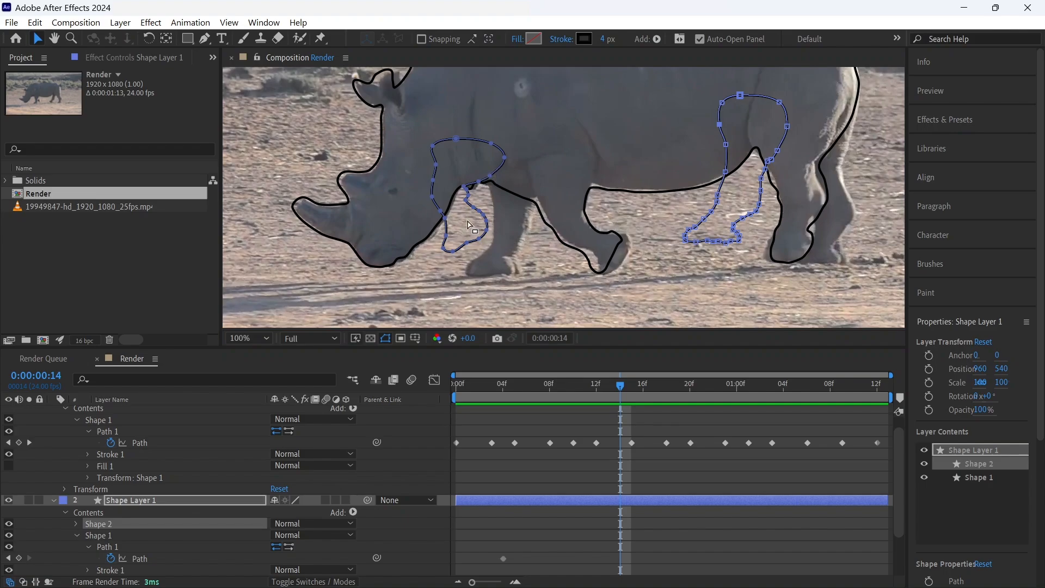
left_click(103, 535)
left_click(108, 524)
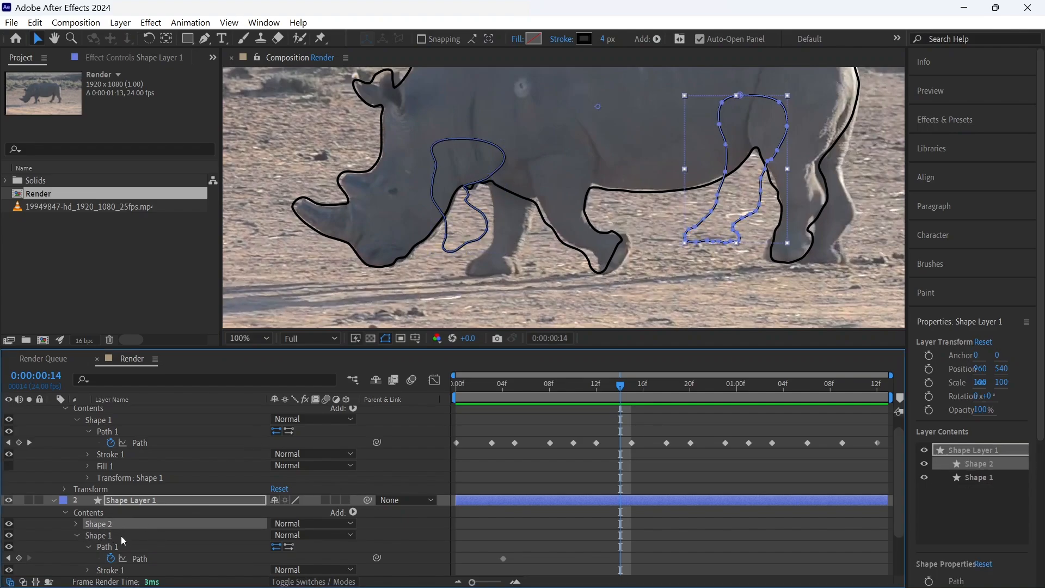
left_click(121, 535)
left_click_drag(103, 534, 108, 518)
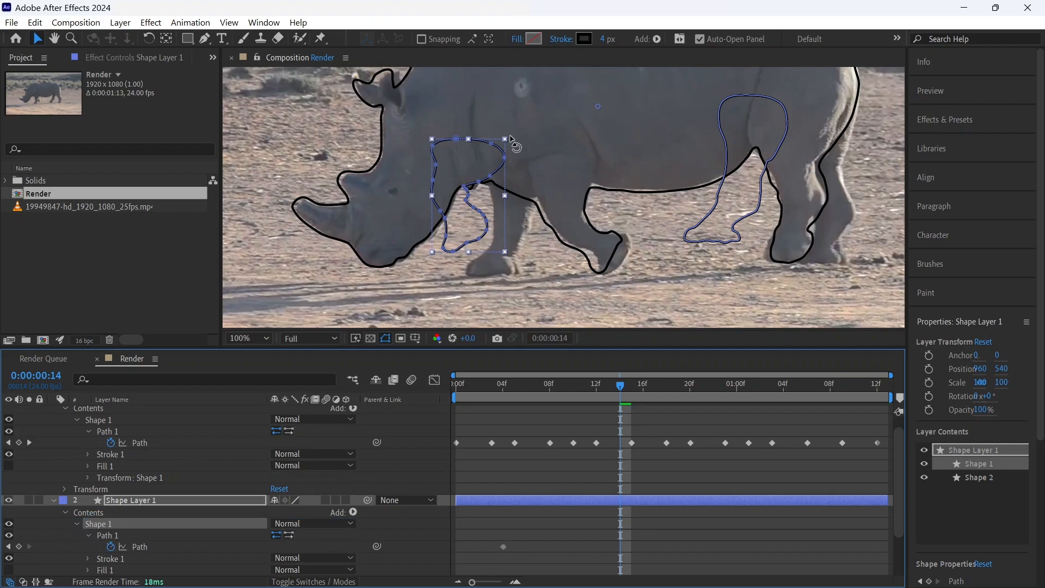
- Shift the whole front leg path at 0:00:00:14 so its foot lines up with the far front foot
left_click(501, 172)
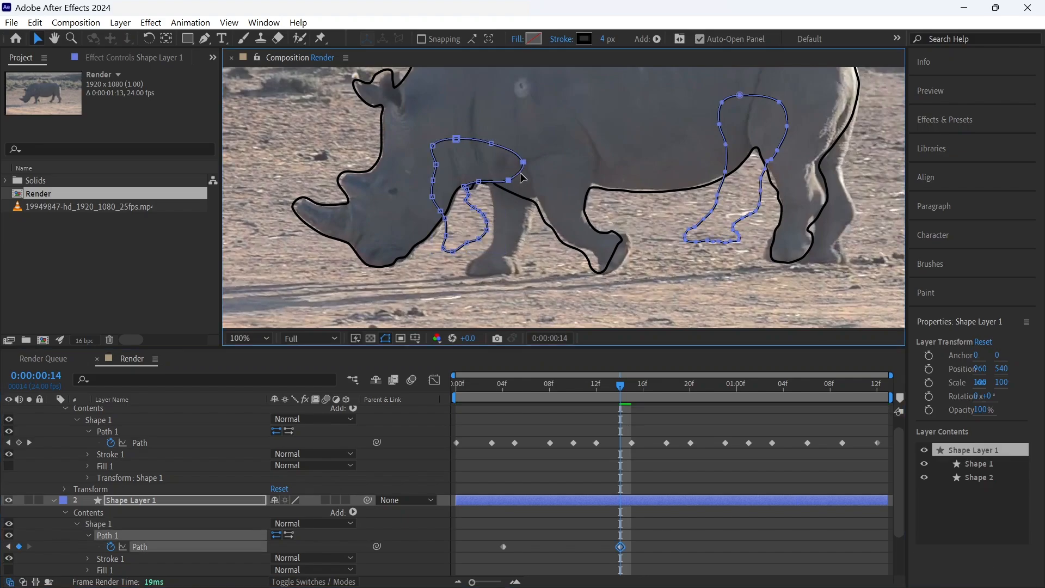
left_click(168, 548)
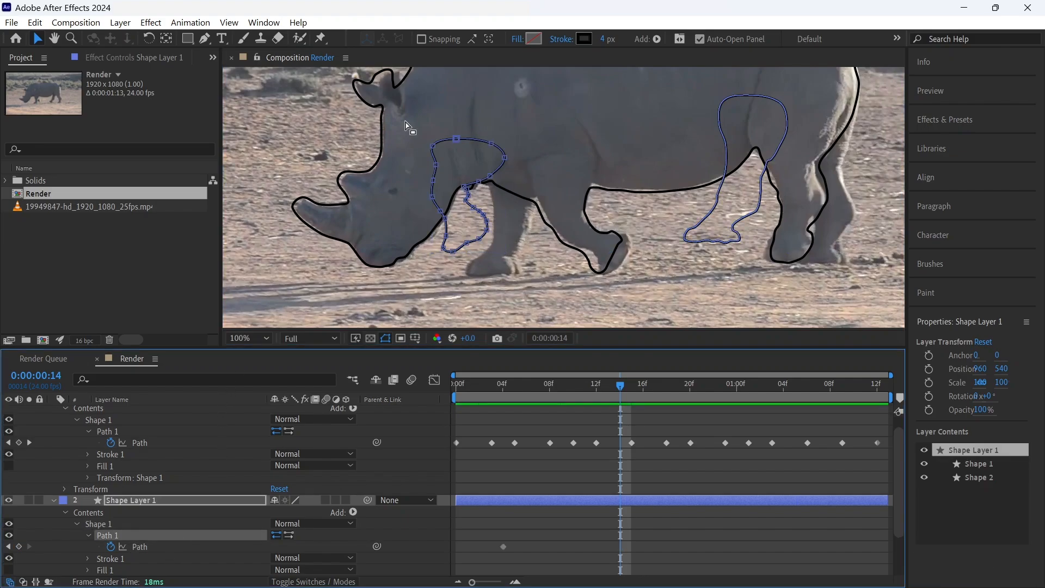
left_click_drag(499, 169, 631, 138)
scroll(578, 189, "up", 1)
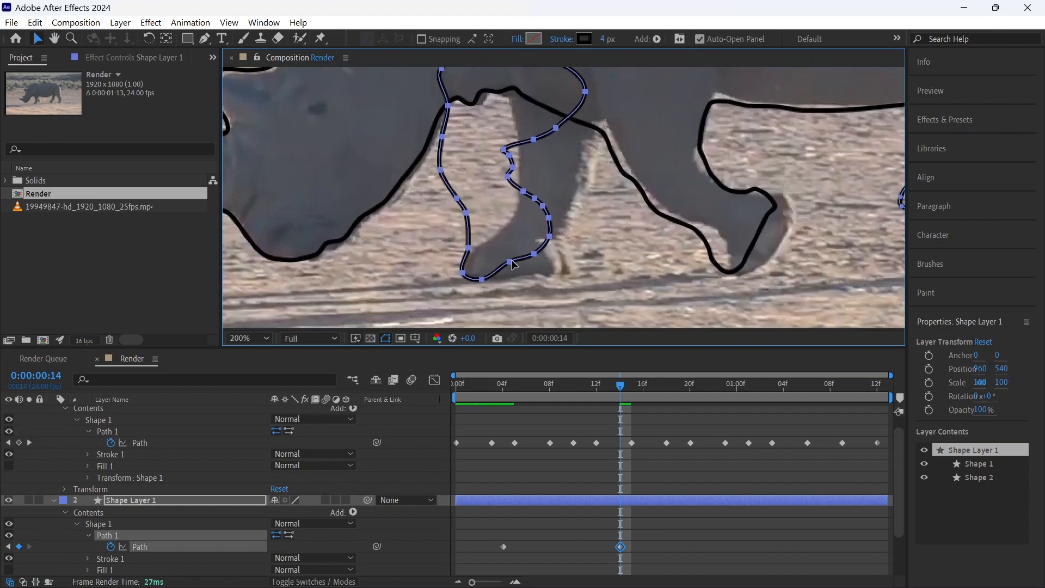
- Spread the path's sole points beneath the far front foot and place the heel points along the lower back of the leg
left_click(507, 273)
left_click_drag(509, 262, 538, 272)
left_click_drag(549, 236, 563, 272)
left_click_drag(547, 214, 570, 235)
left_click_drag(523, 191, 574, 210)
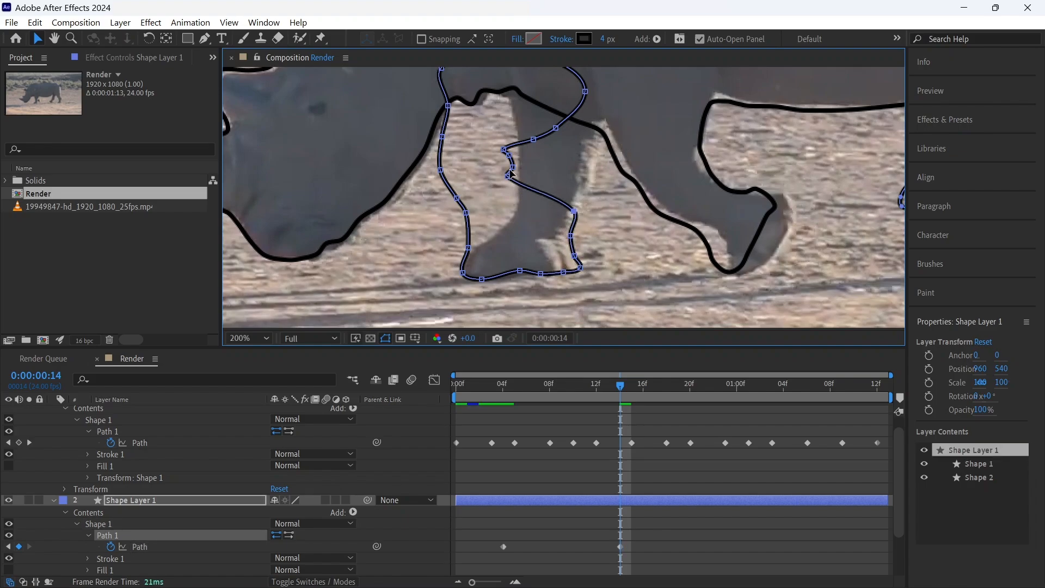
- Fit the remaining back-edge points of the front leg's path up the far leg to above the belly line
left_click_drag(507, 176, 593, 171)
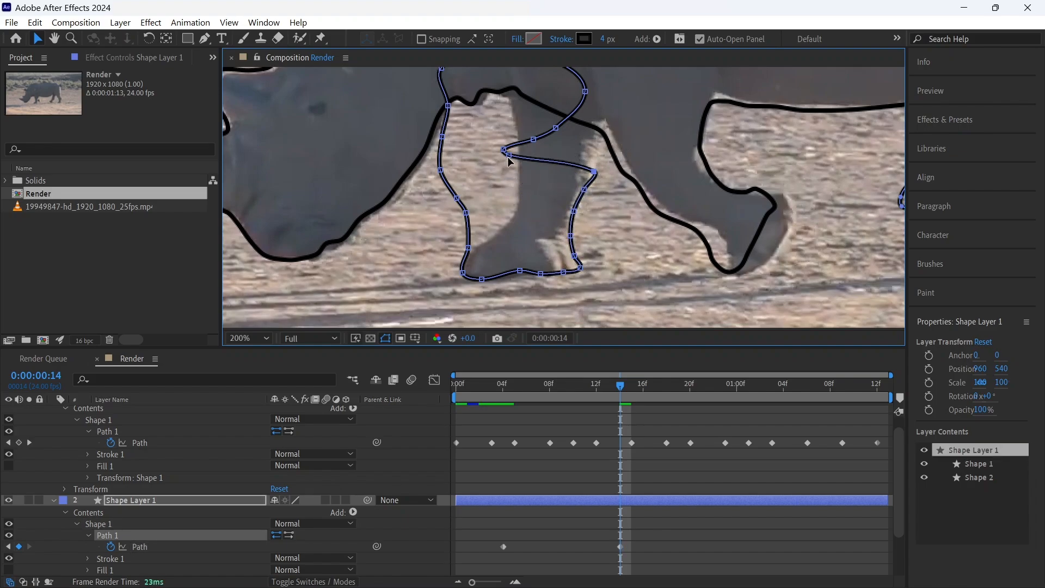
left_click_drag(508, 155, 533, 140)
left_click_drag(596, 156, 602, 147)
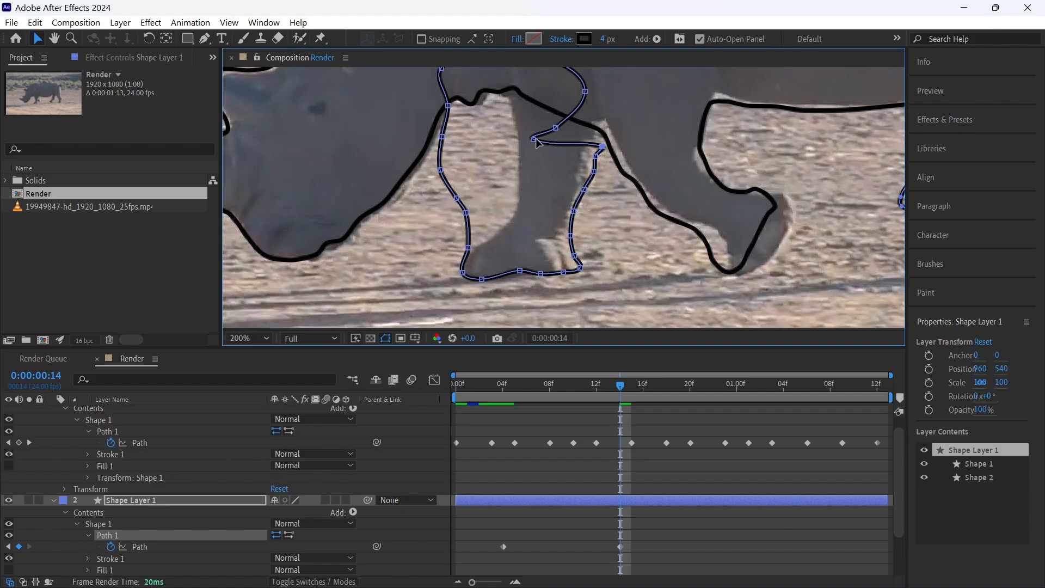
left_click_drag(532, 139, 607, 102)
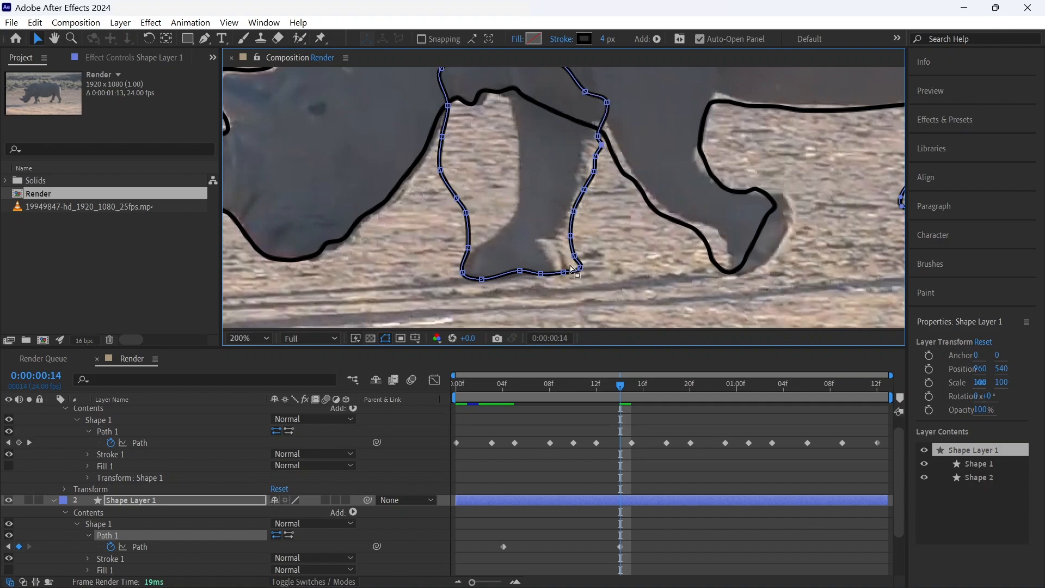
- Move the path's front-edge points onto the far front leg's front edge, from above the foot up to the belly
left_click_drag(466, 213, 521, 193)
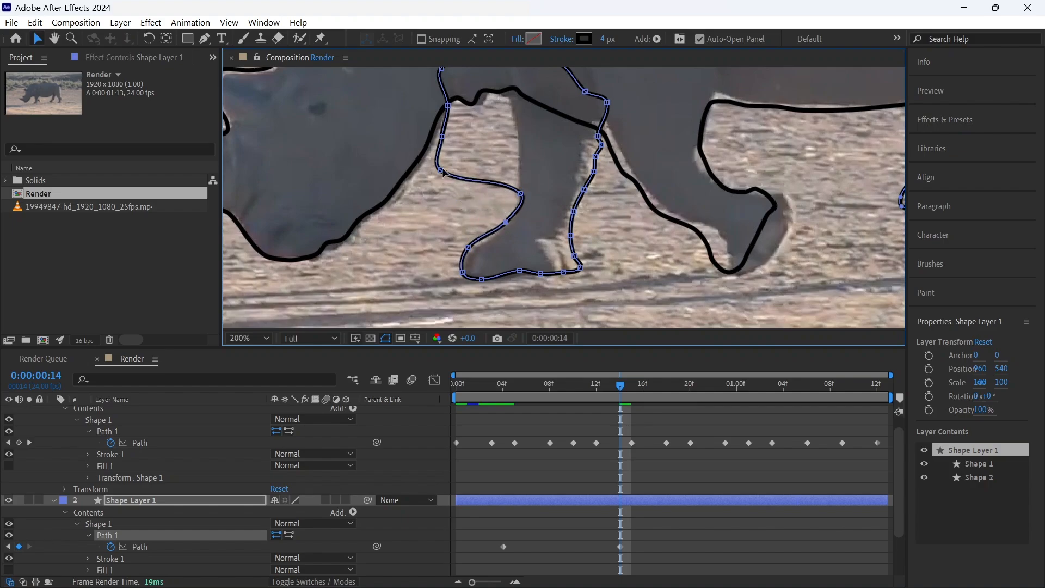
left_click_drag(440, 169, 516, 158)
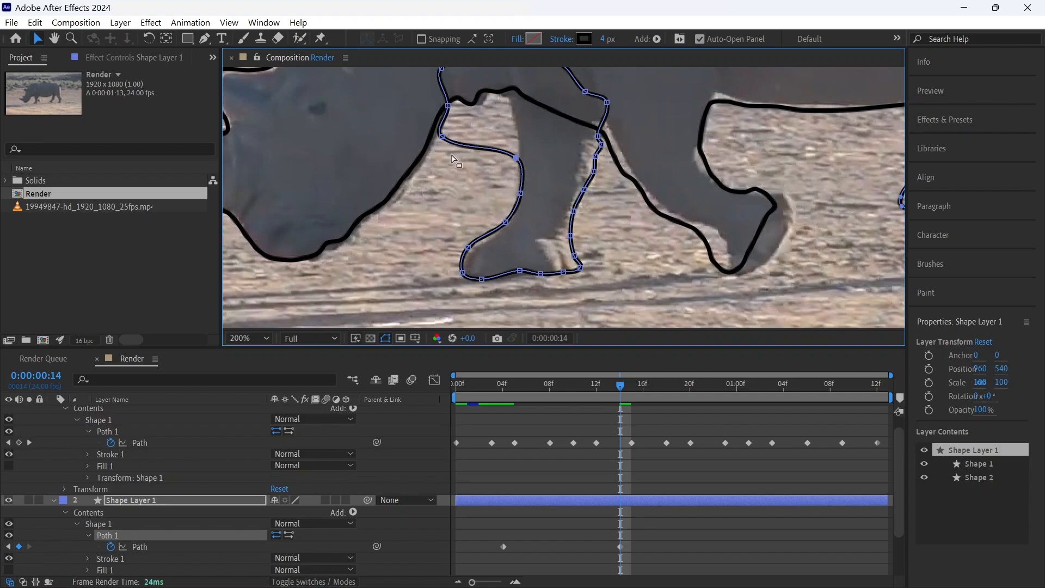
left_click_drag(442, 137, 515, 129)
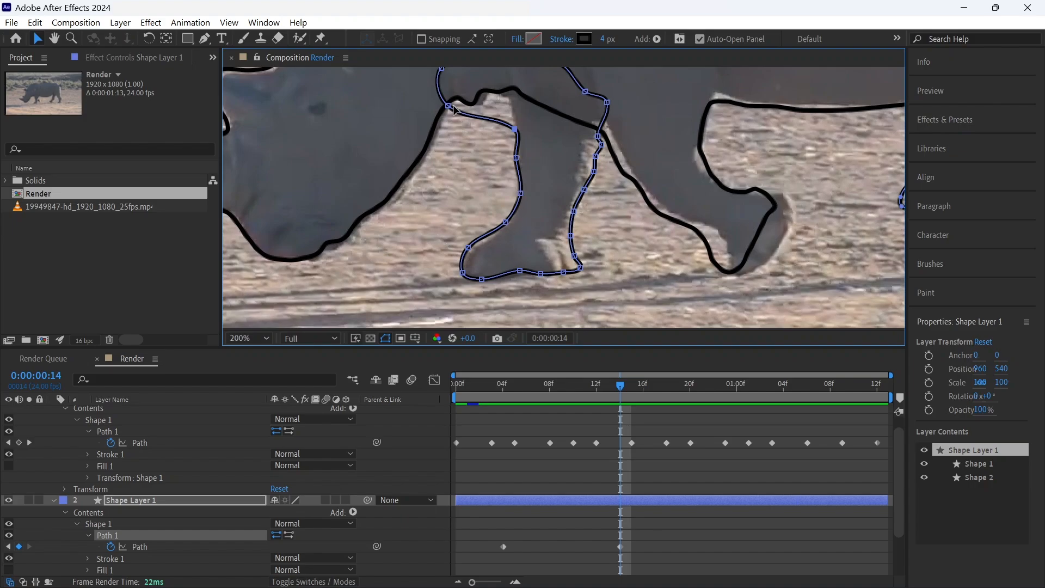
left_click_drag(452, 106, 510, 98)
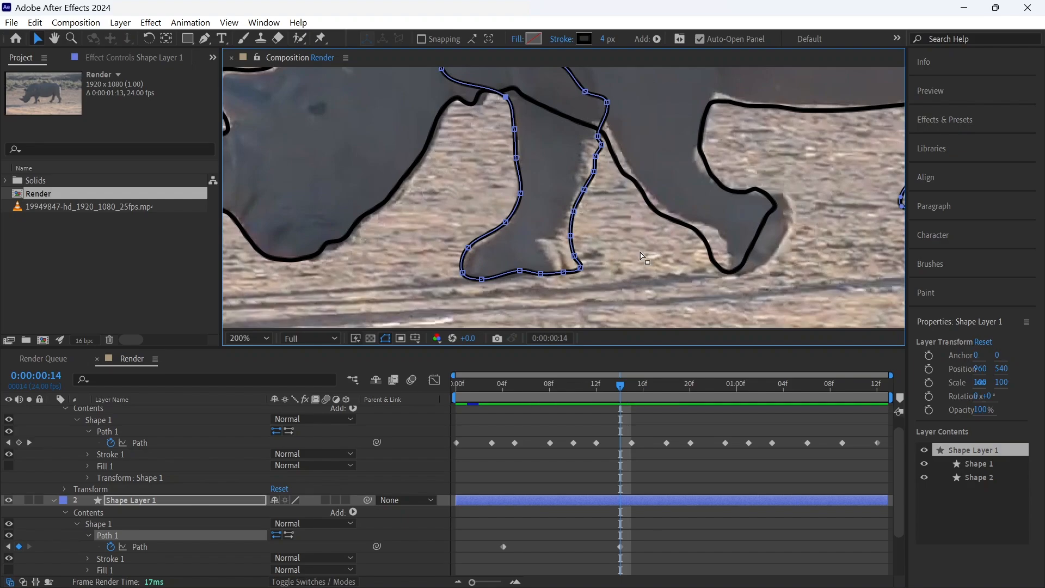
- At 0:00:01:00, select the front leg's Path and move it as a whole over the far front leg
left_click_drag(699, 209, 618, 210)
scroll(647, 444, "down", 3)
key("shift+Page_Down")
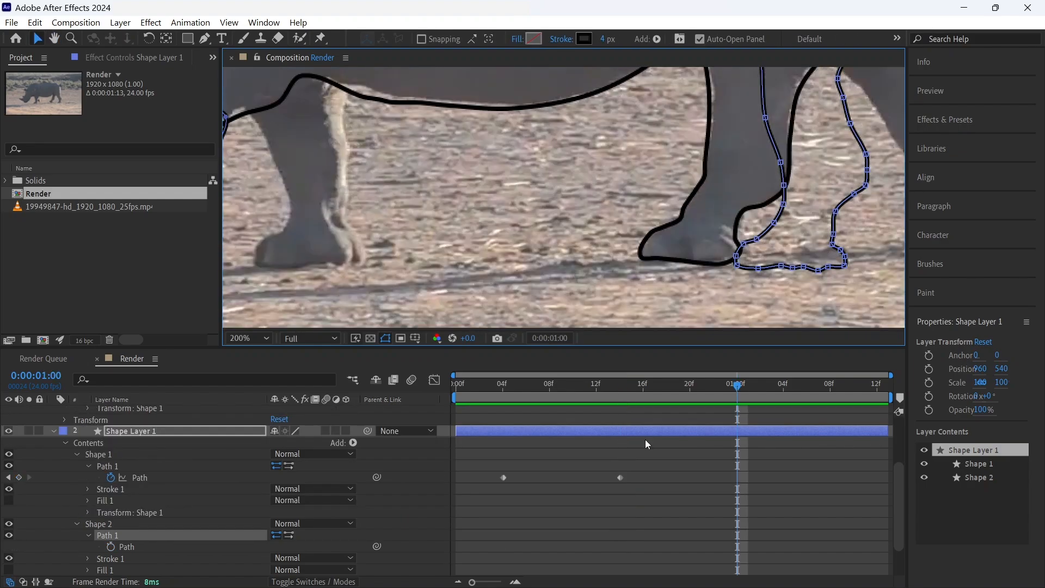
key("h")
left_click_drag(843, 229, 571, 267)
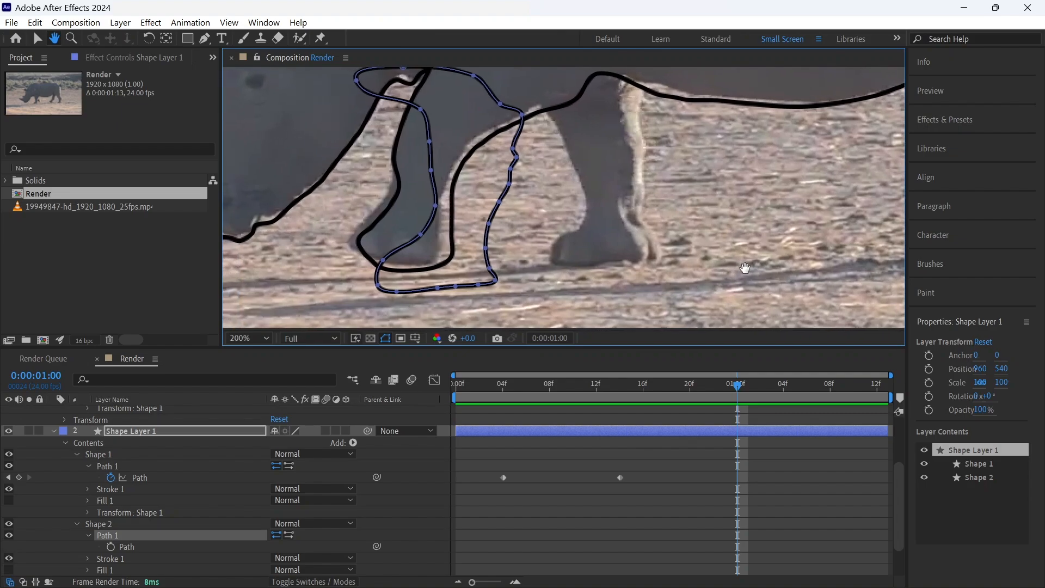
left_click_drag(763, 298, 762, 307)
key("v")
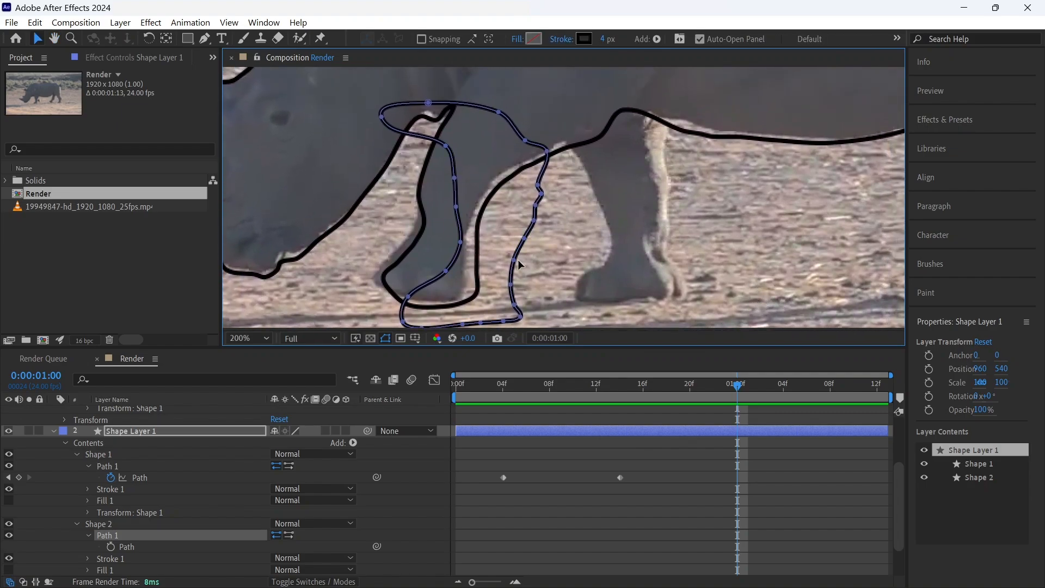
left_click(196, 466)
left_click(200, 478)
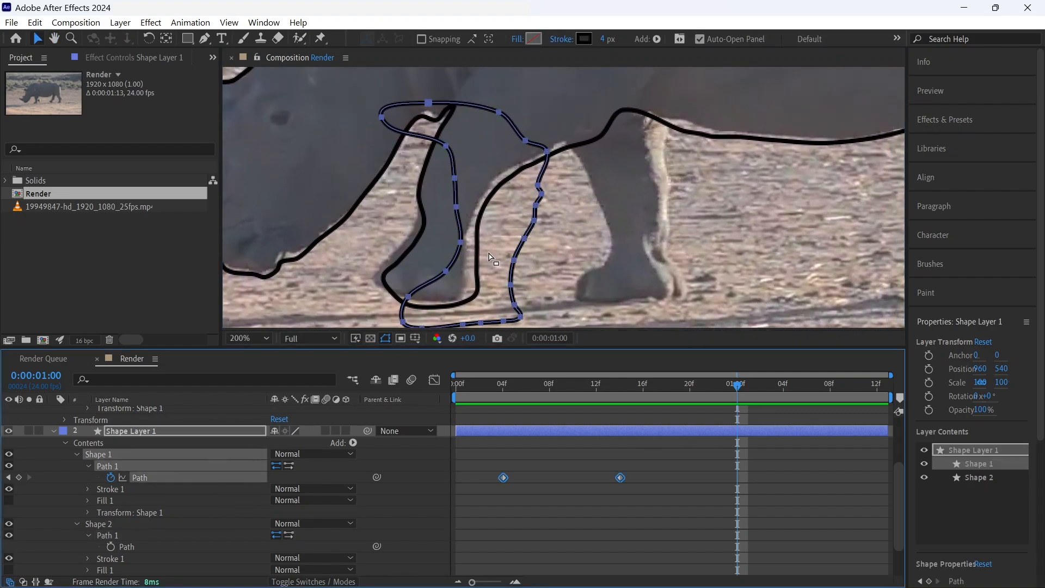
left_click_drag(538, 234, 702, 212)
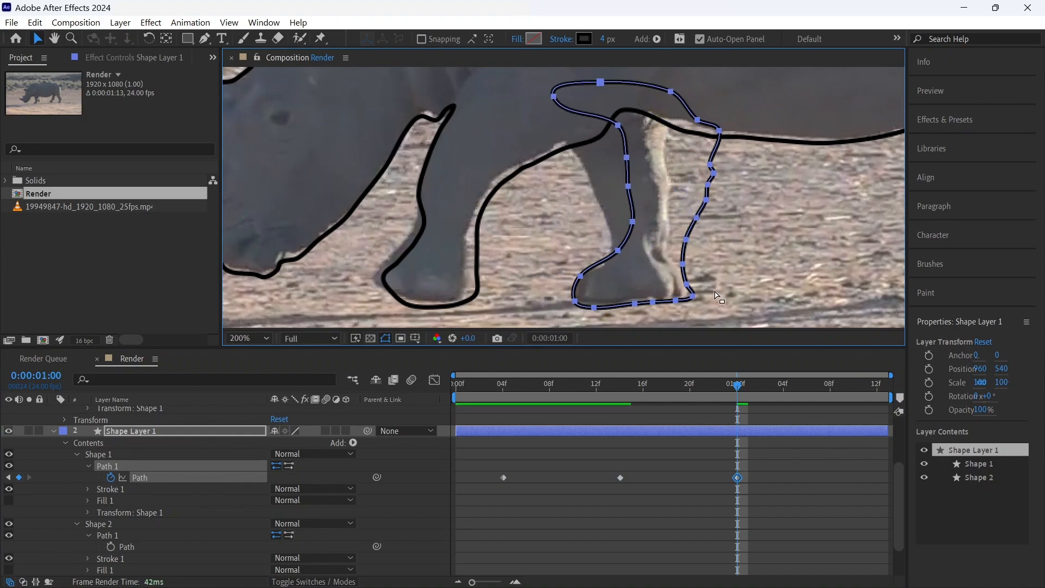
- Fit the path's heel, back edge and front edge to the far front leg's outline at 0:00:01:00
left_click_drag(692, 296, 688, 295)
left_click_drag(686, 240, 669, 251)
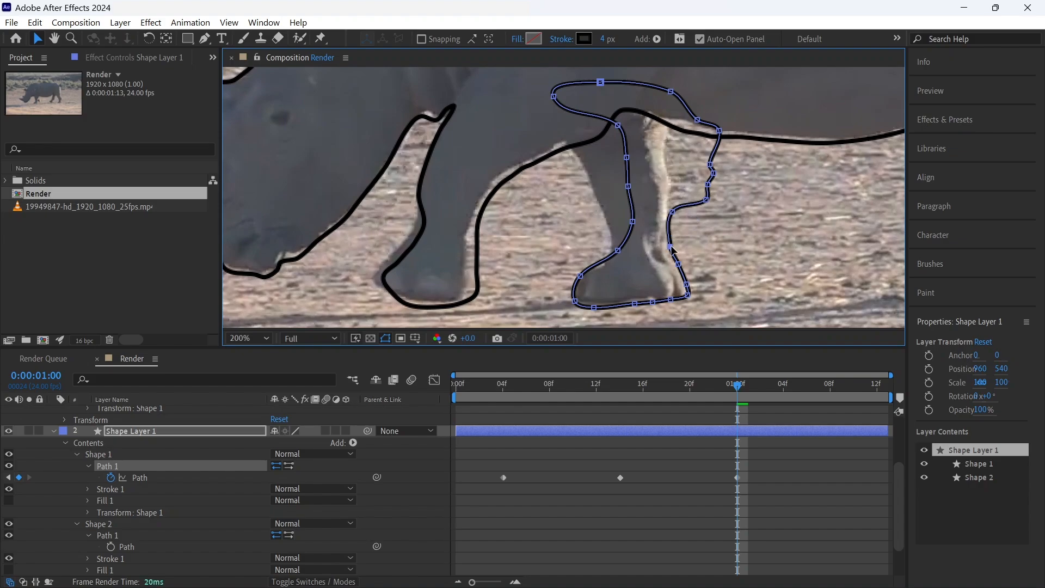
left_click_drag(706, 199, 666, 155)
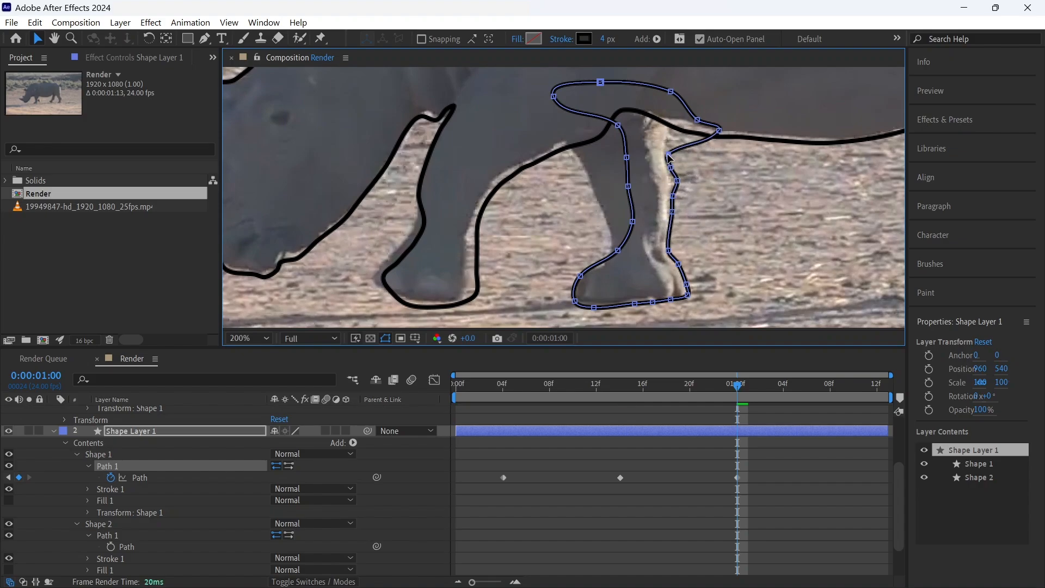
left_click_drag(697, 119, 558, 134)
left_click_drag(627, 158, 605, 258)
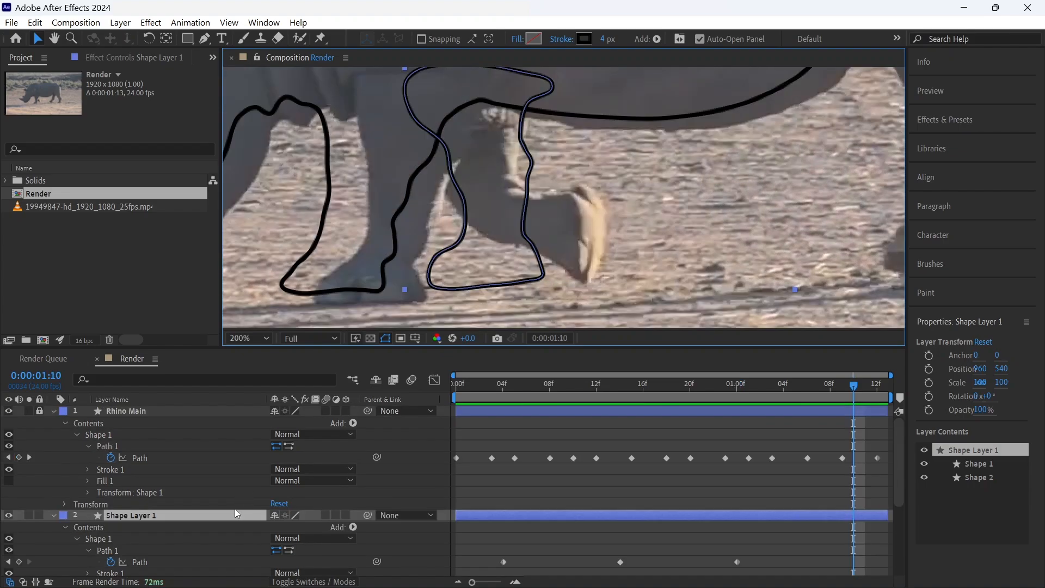
- At 0:00:01:10, select the front leg's Path 1 and fit its front and back edges around the bent knee
left_click(223, 540)
left_click(222, 550)
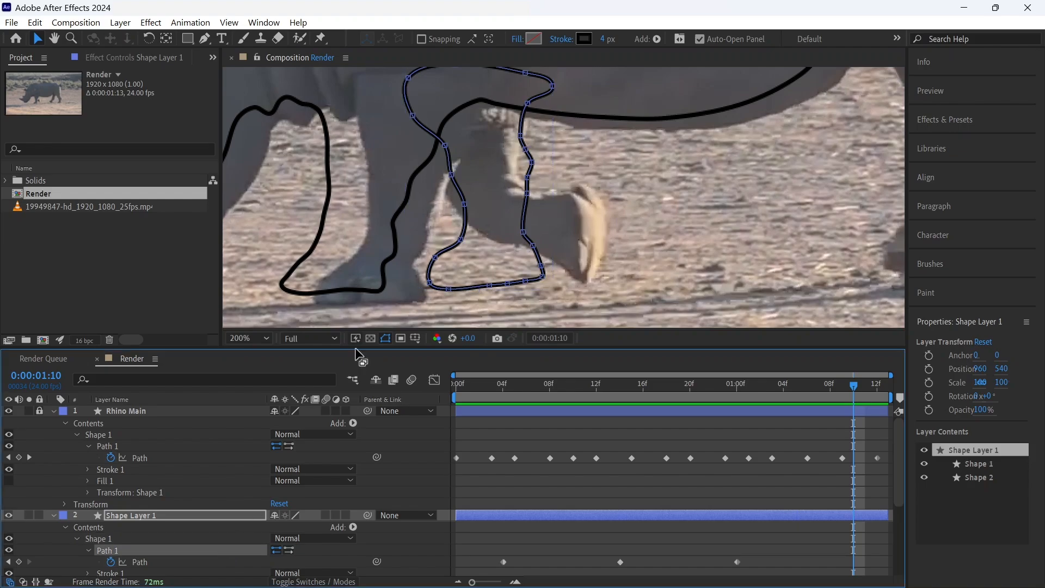
left_click_drag(451, 174, 454, 207)
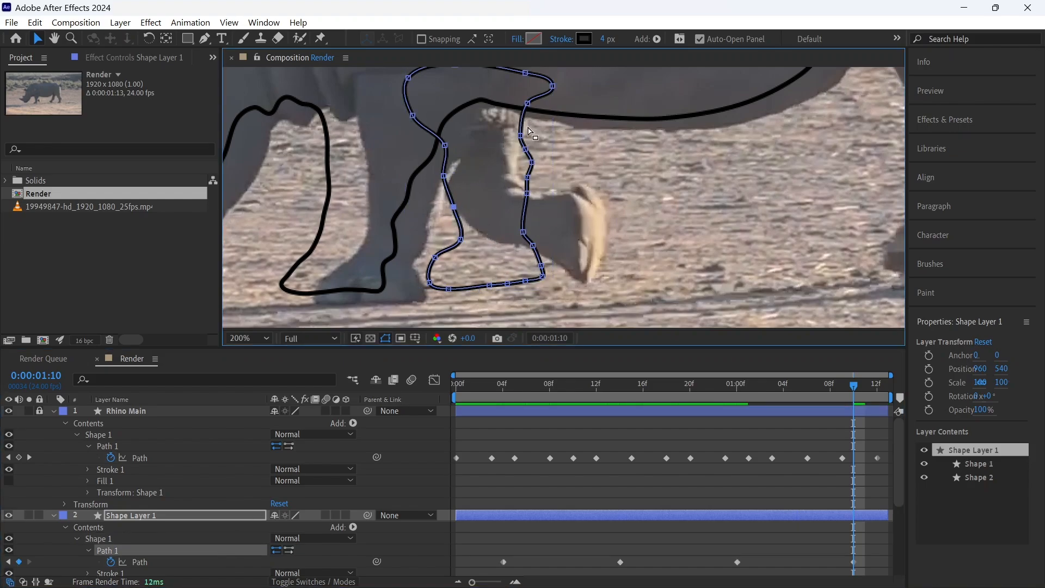
left_click_drag(525, 148, 534, 189)
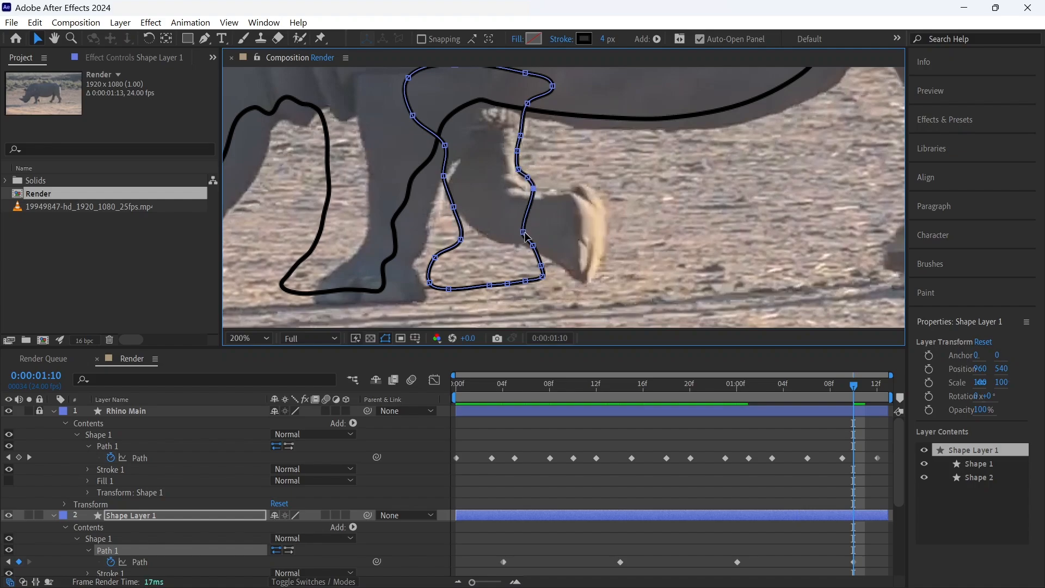
- At 0:00:01:10, fit the front leg path's heel and sole points around the back of the lifted far front foot
left_click_drag(524, 232, 549, 192)
left_click_drag(534, 246, 571, 191)
left_click_drag(551, 261, 536, 281)
left_click_drag(541, 266, 583, 183)
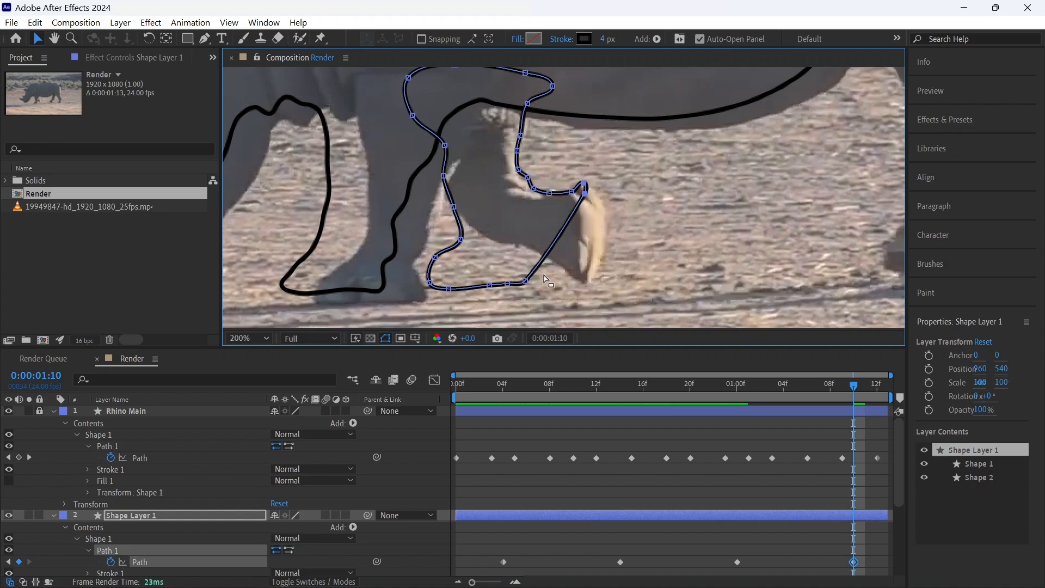
left_click_drag(525, 281, 600, 195)
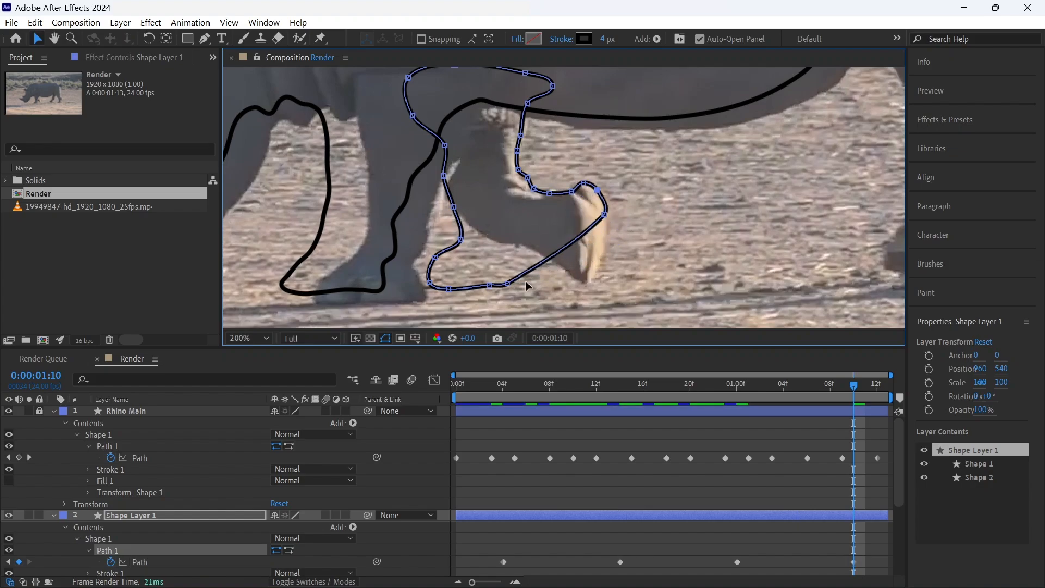
left_click_drag(507, 284, 603, 251)
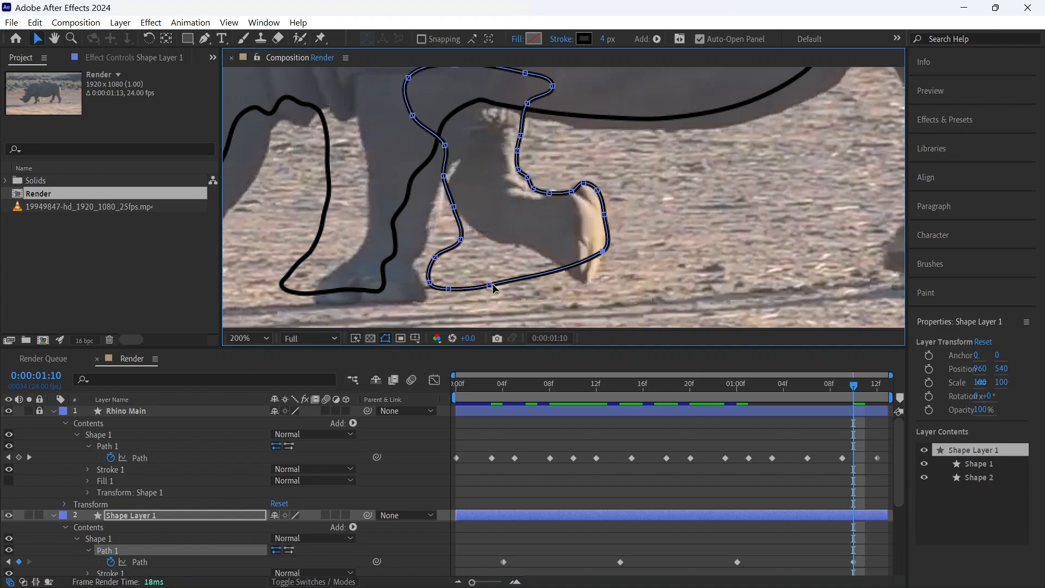
left_click_drag(489, 286, 597, 267)
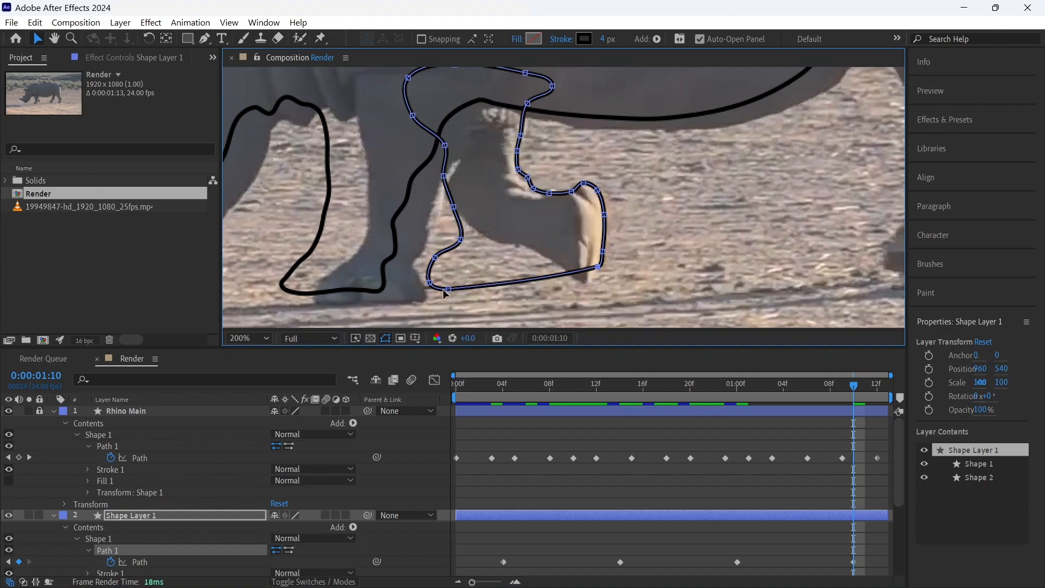
- Move the path's toe and front-edge points along the lifted foot's underside and up the bent leg to the knee
left_click_drag(449, 289, 570, 279)
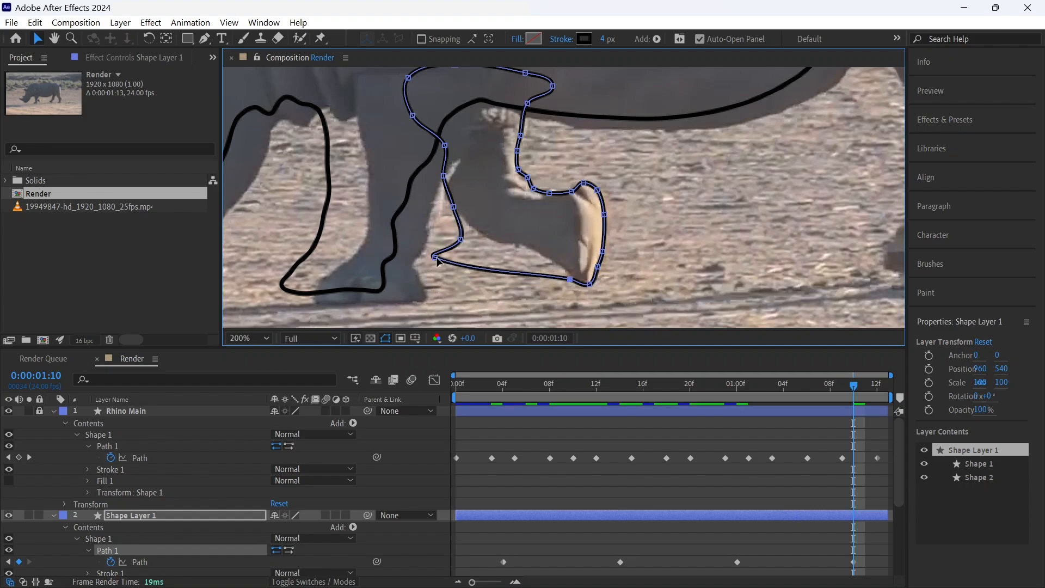
left_click_drag(434, 257, 550, 263)
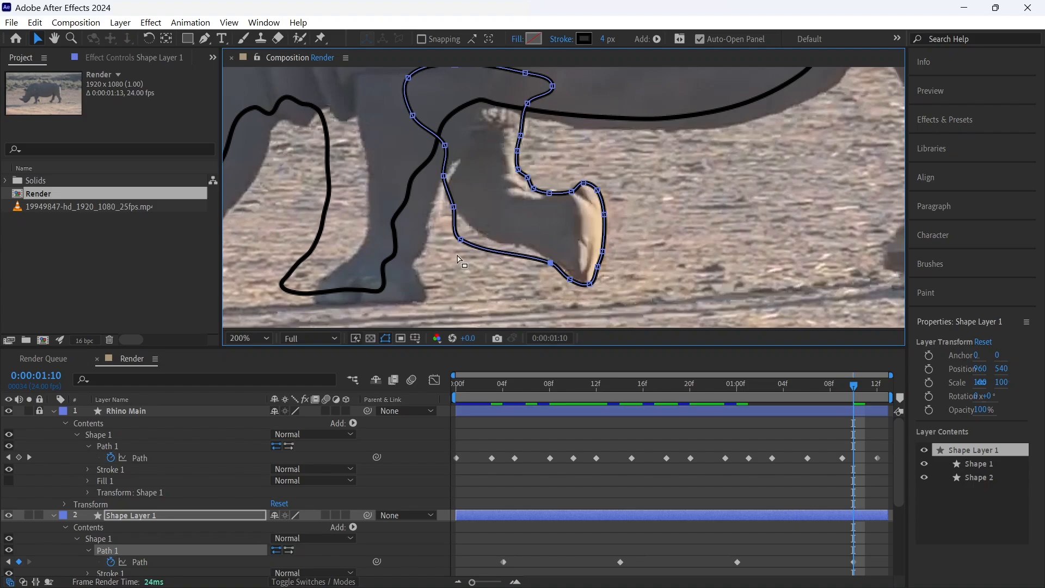
left_click_drag(460, 239, 530, 252)
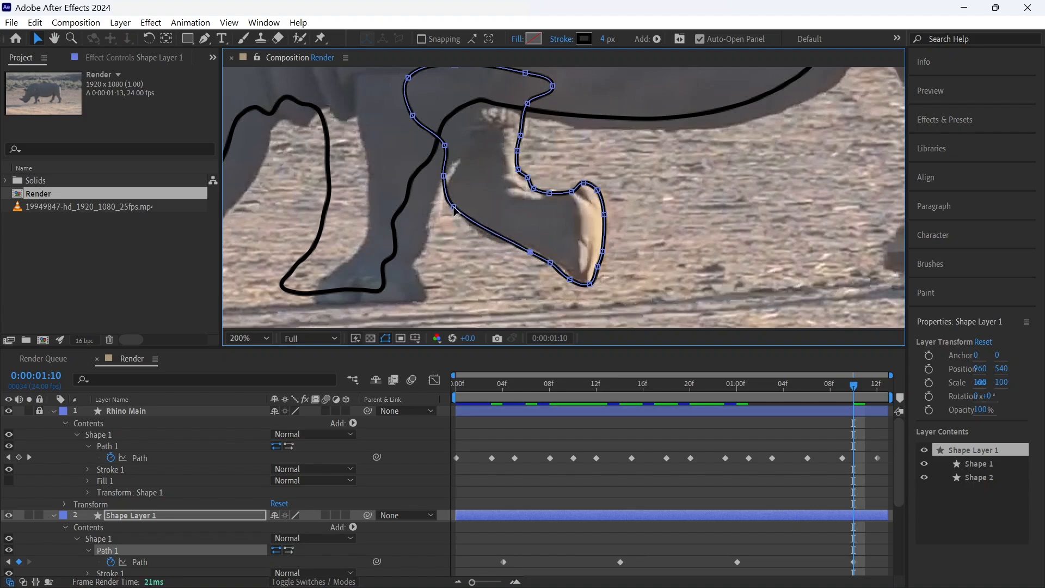
left_click_drag(454, 207, 489, 238)
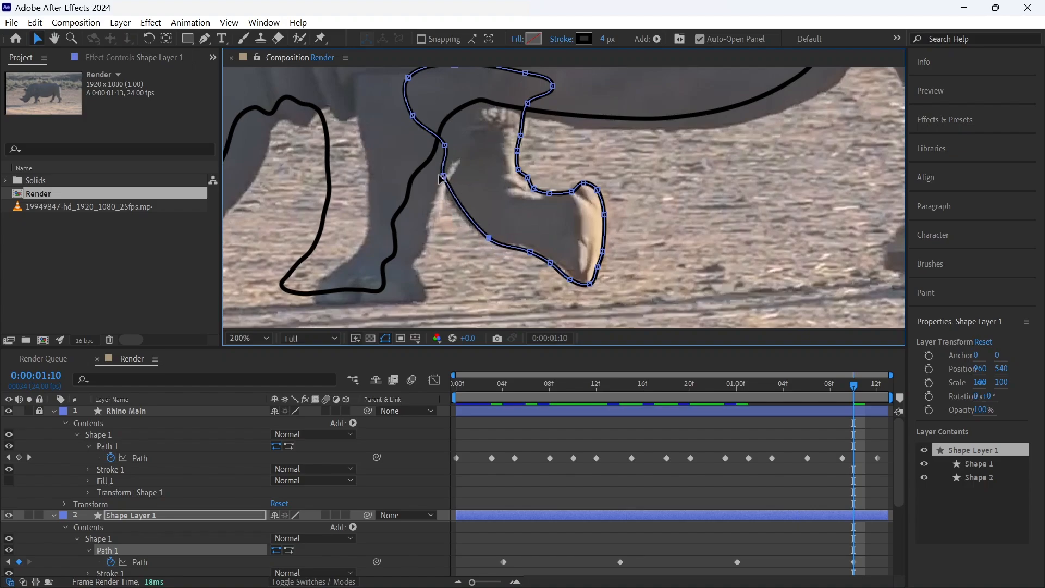
left_click_drag(443, 176, 439, 187)
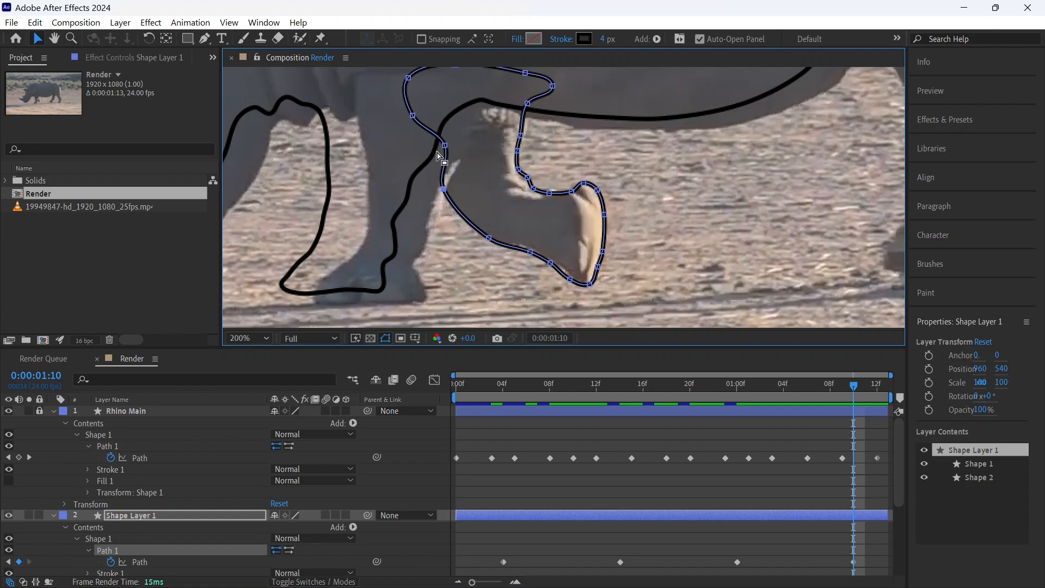
left_click_drag(445, 147, 419, 134)
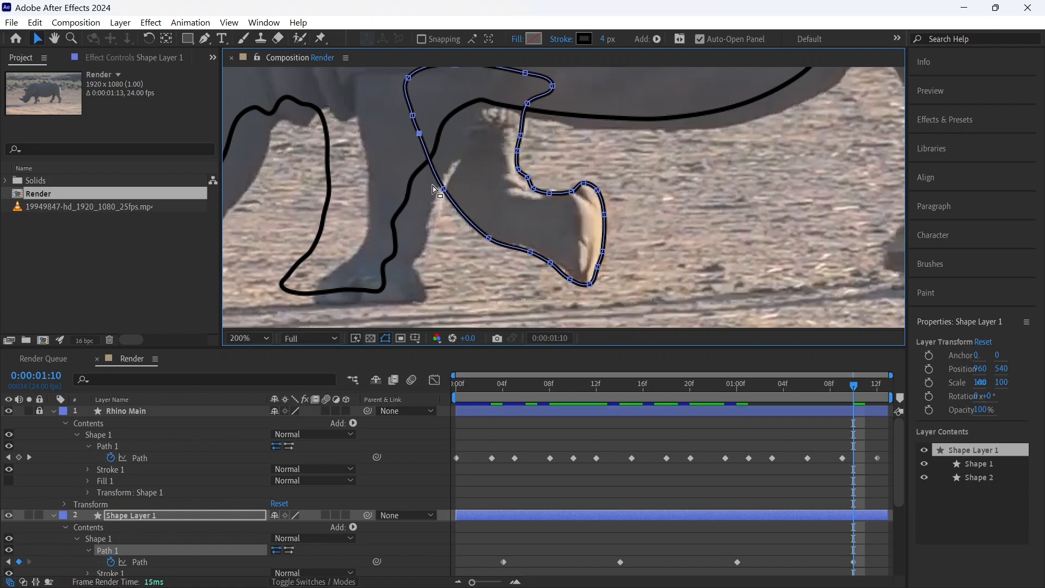
- At 0:00:00:00, select the front leg's Path and move it as a whole over the lifted foot behind the near front leg
left_click_drag(606, 186, 224, 214)
left_click_drag(536, 214, 364, 182)
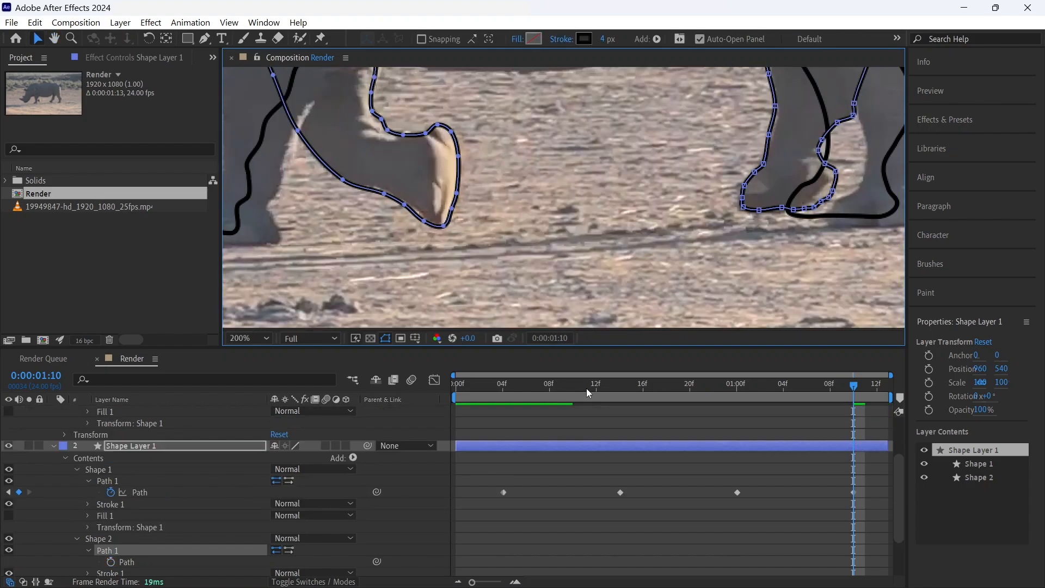
left_click_drag(586, 387, 499, 394)
scroll(483, 197, "down", 2)
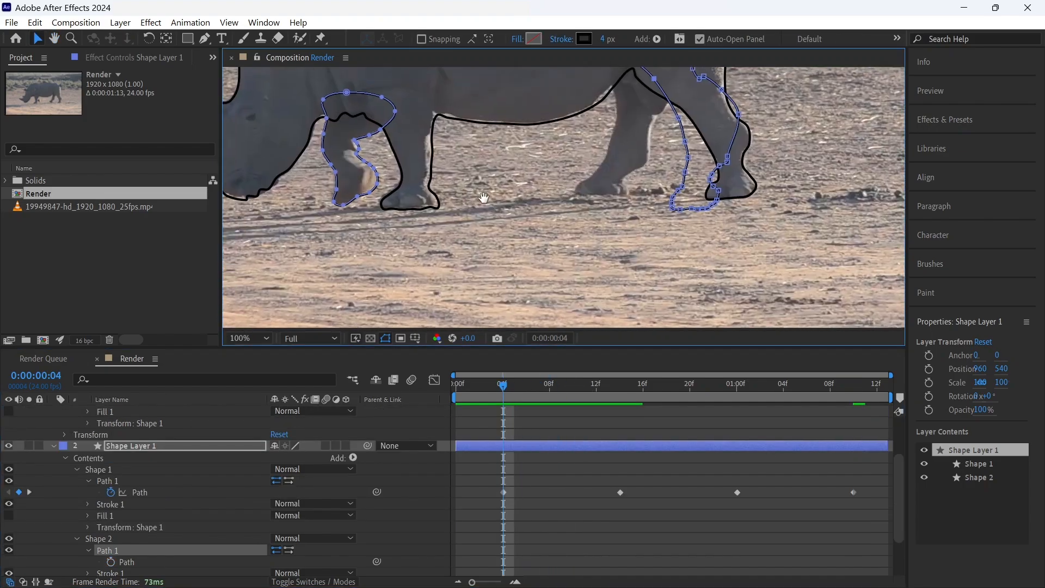
left_click_drag(483, 197, 605, 224)
left_click_drag(504, 386, 444, 381)
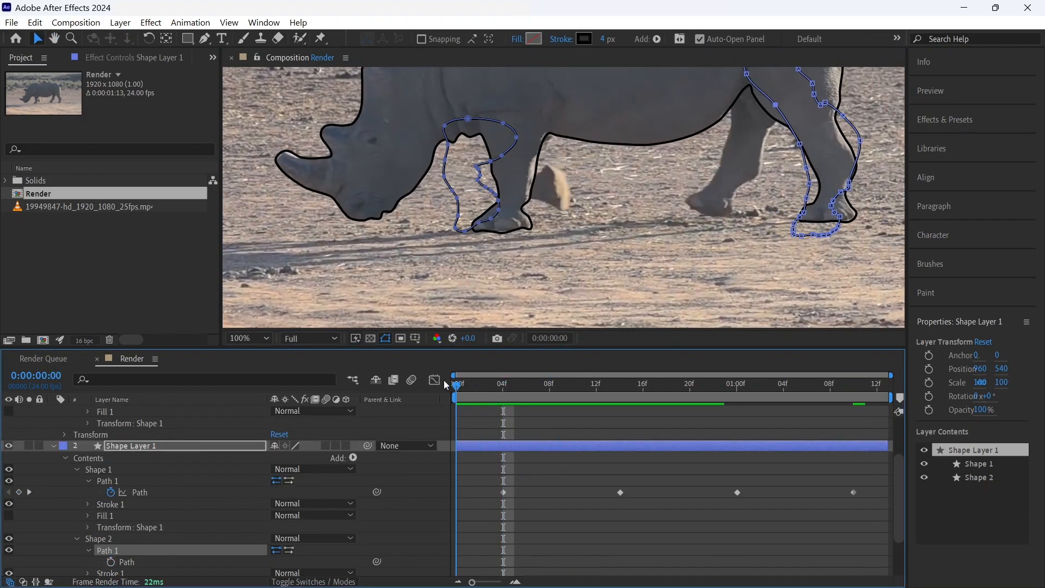
scroll(531, 222, "up", 2)
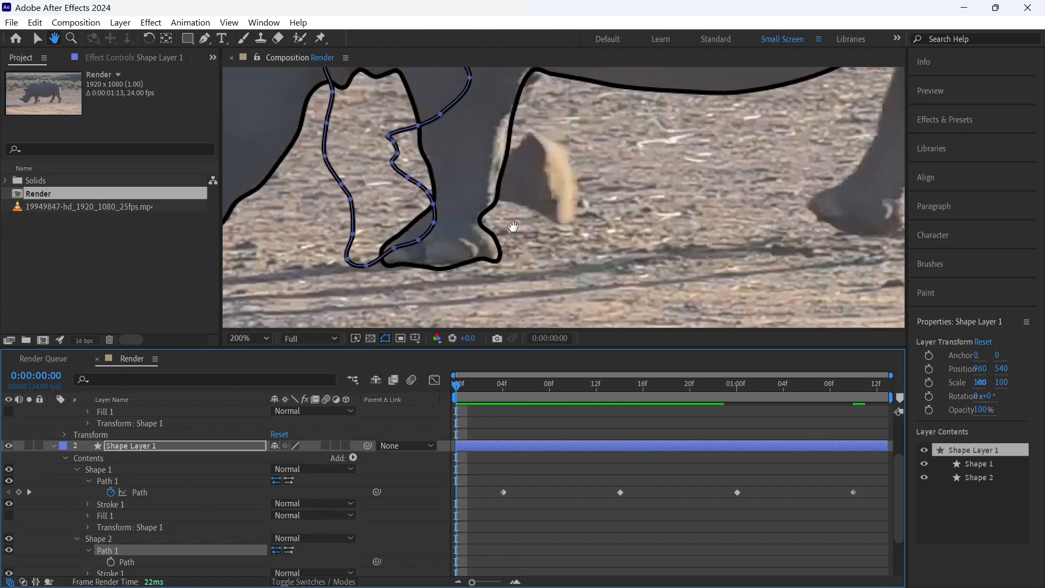
left_click(214, 494)
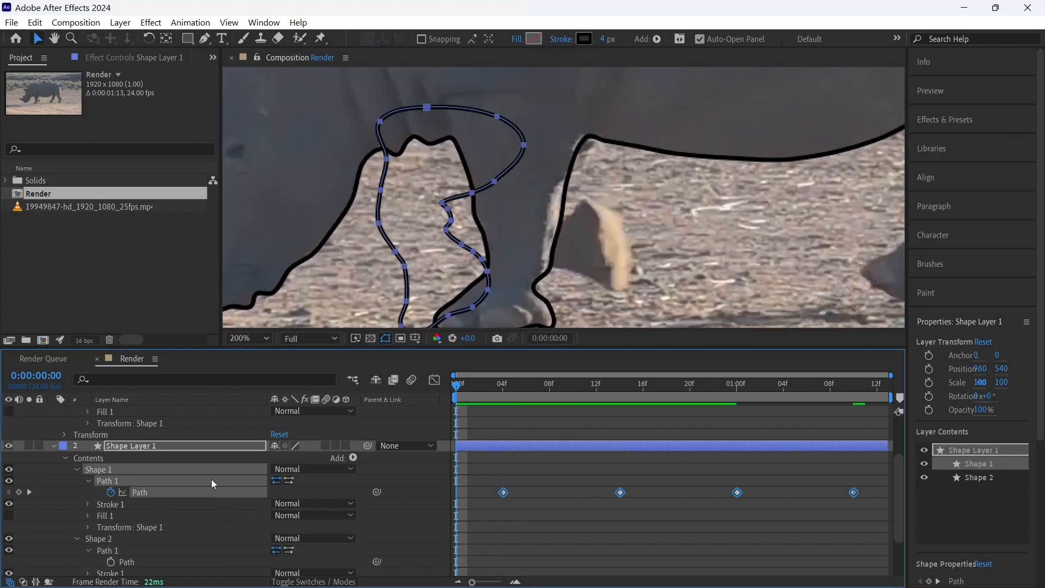
left_click(213, 457)
left_click(211, 479)
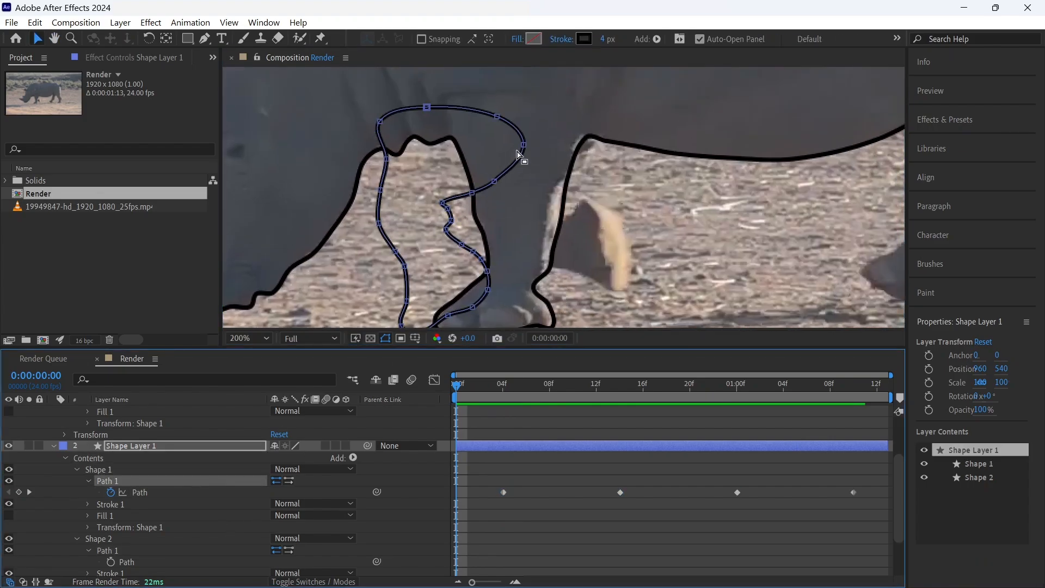
left_click(250, 497)
mouse_move(448, 228)
left_mouse_down()
mouse_move(569, 179)
mouse_move(587, 188)
mouse_move(600, 179)
mouse_move(570, 175)
left_mouse_up()
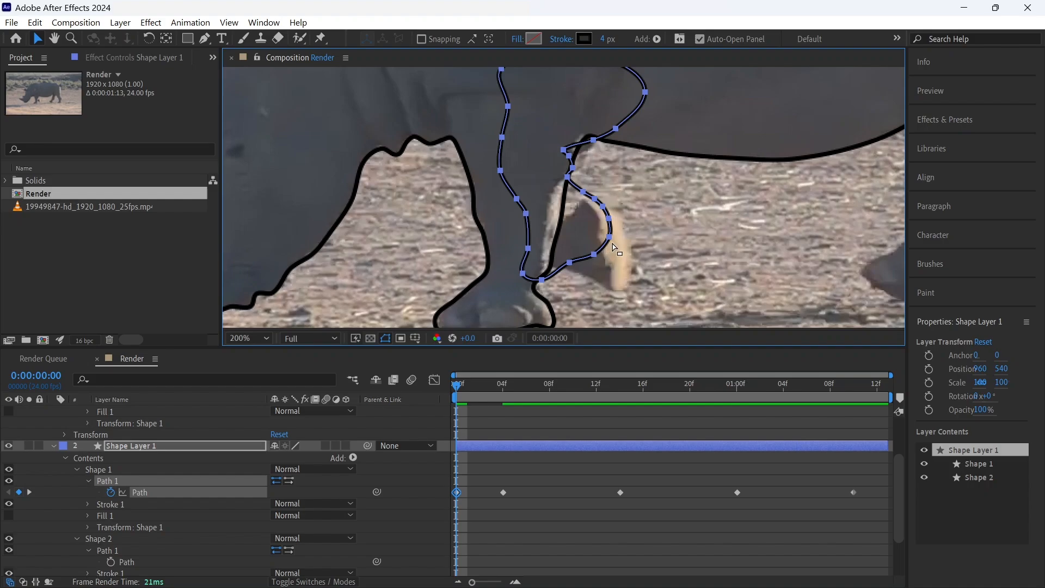
mouse_move(609, 237)
left_mouse_down()
mouse_move(621, 232)
mouse_move(613, 236)
left_mouse_up()
- Select the front leg's Path 1 and fit its sole and toe points around the lifted foot at 0:00:00:00
left_click(591, 254)
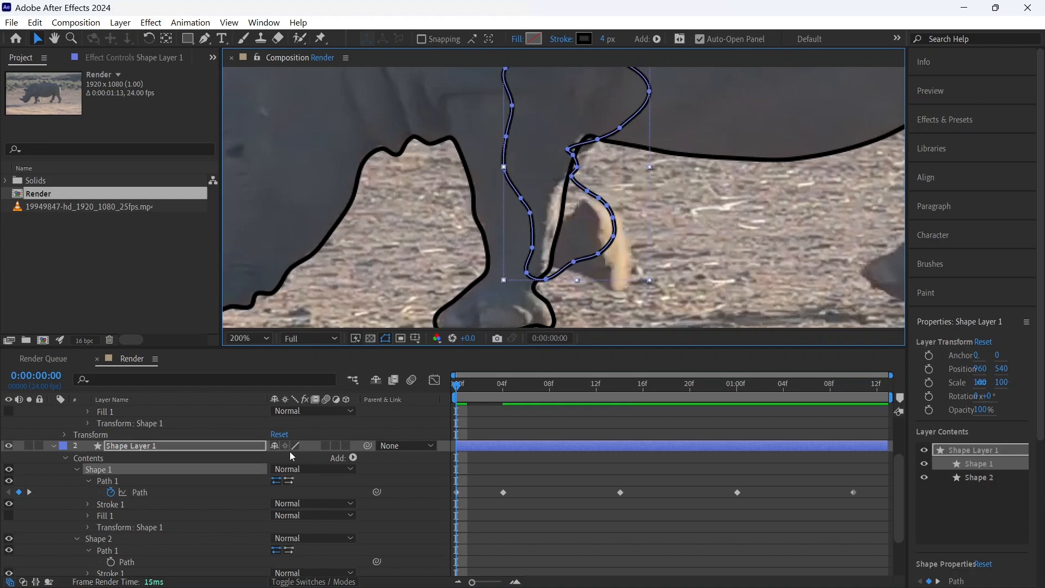
left_click(228, 481)
left_click_drag(599, 254, 622, 233)
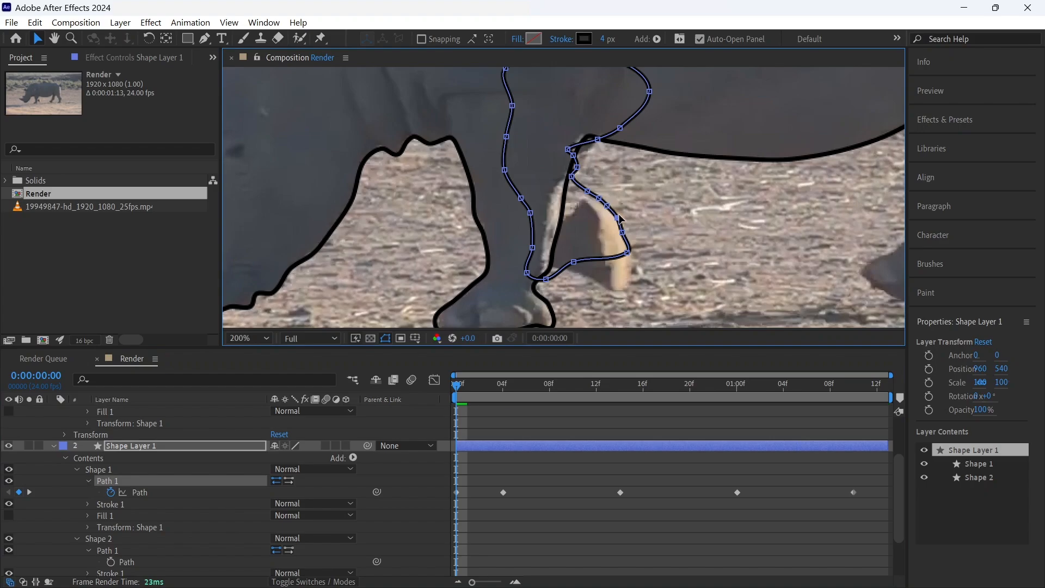
left_click_drag(573, 262, 628, 278)
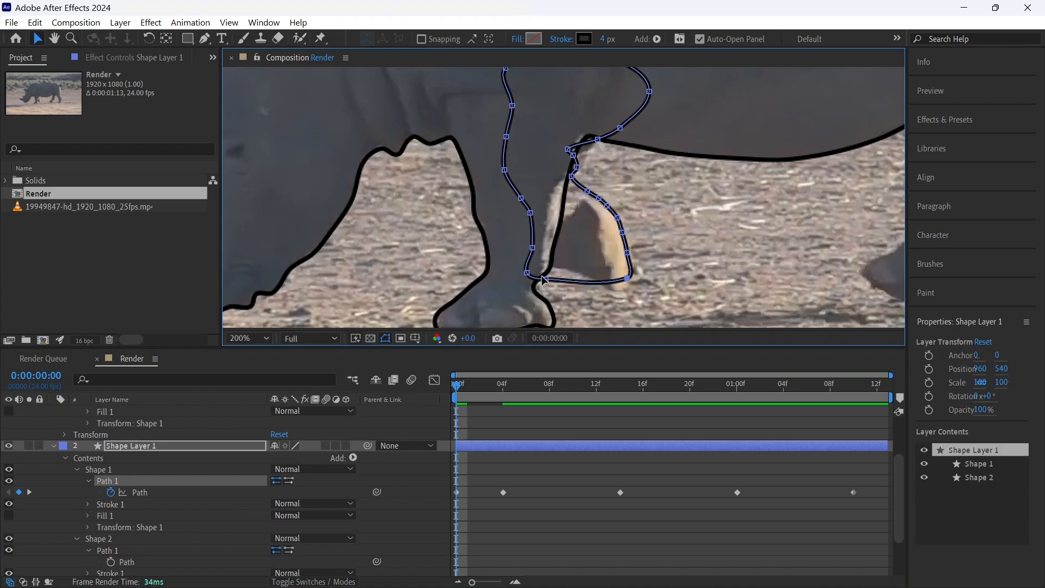
left_click_drag(543, 280, 603, 287)
left_click(532, 248)
left_click(544, 265)
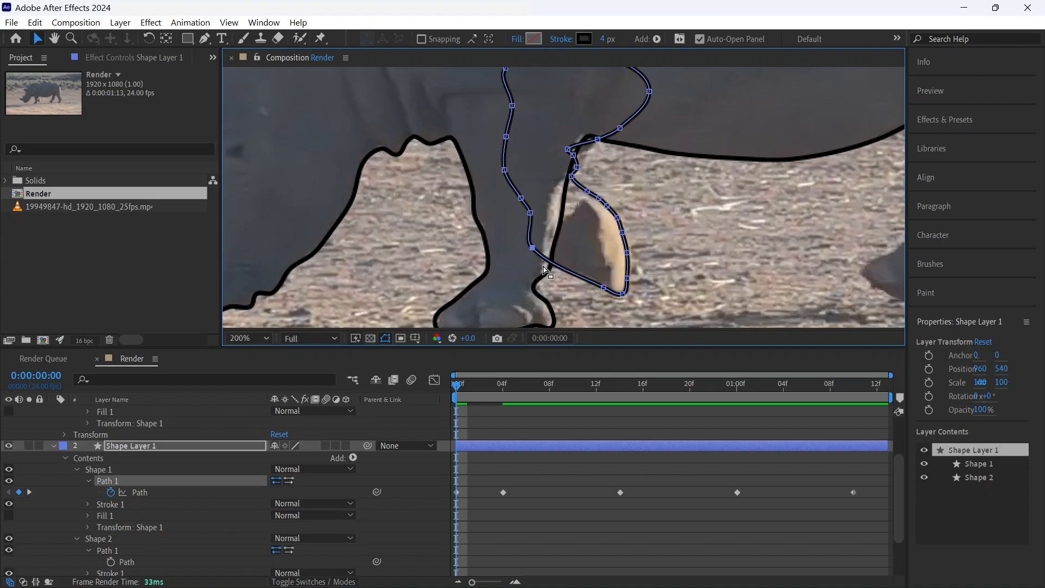
- Reselect the front leg's Path 1 and reshape its front edge, heel and back edge up to the belly at 0:00:00:00
left_click(140, 492)
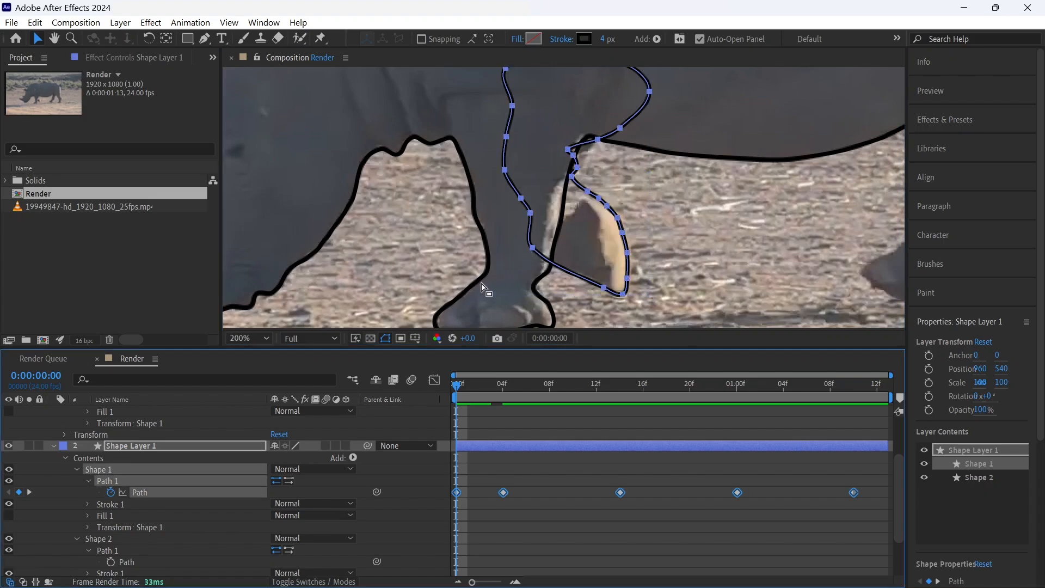
left_click(215, 514)
left_click(221, 481)
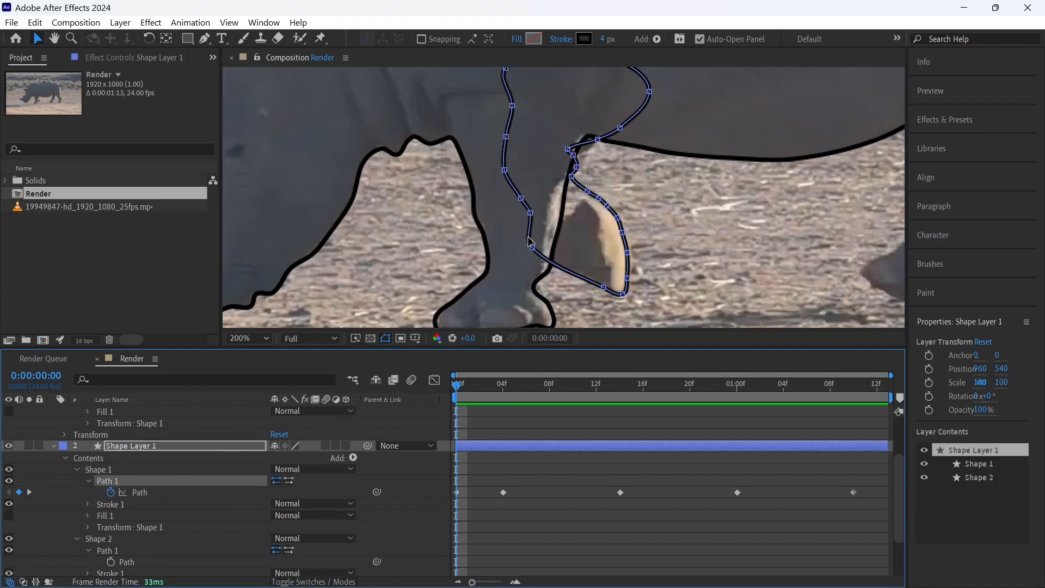
left_click_drag(592, 187, 502, 198)
left_click_drag(514, 211, 512, 229)
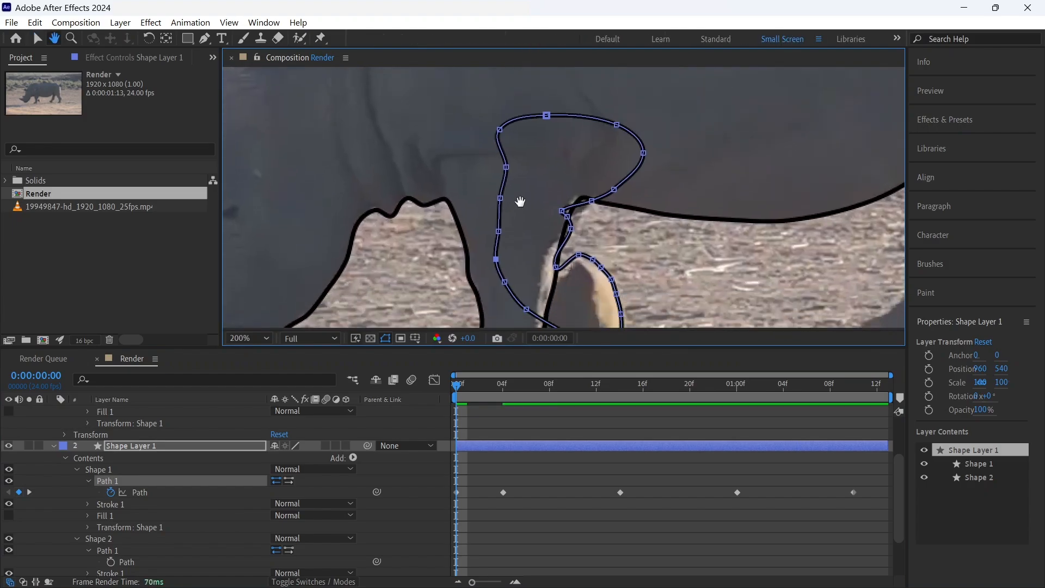
left_click_drag(576, 203, 573, 216)
left_click_drag(558, 264, 555, 267)
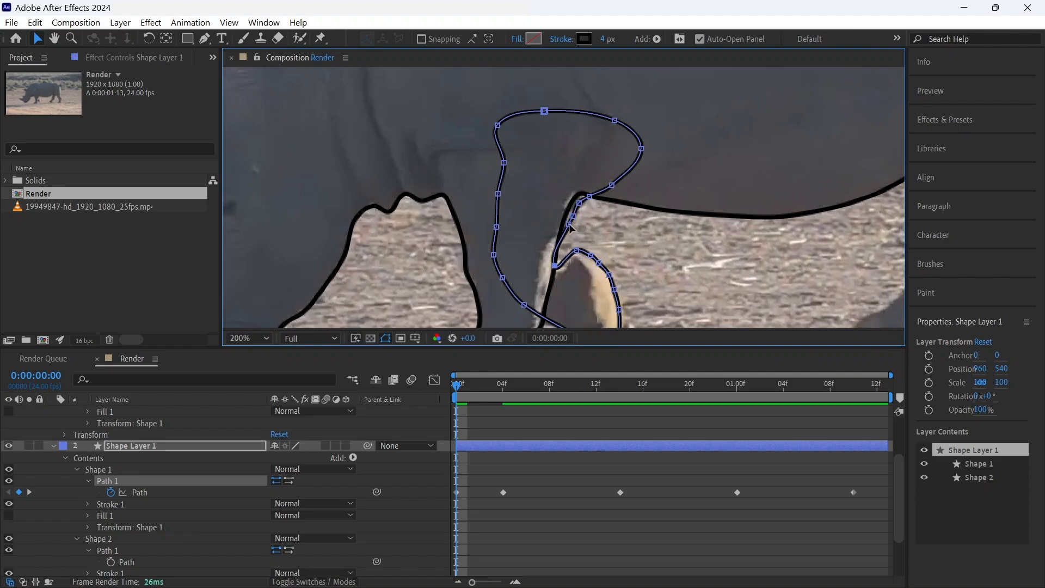
left_click_drag(569, 224, 501, 136)
key("space")
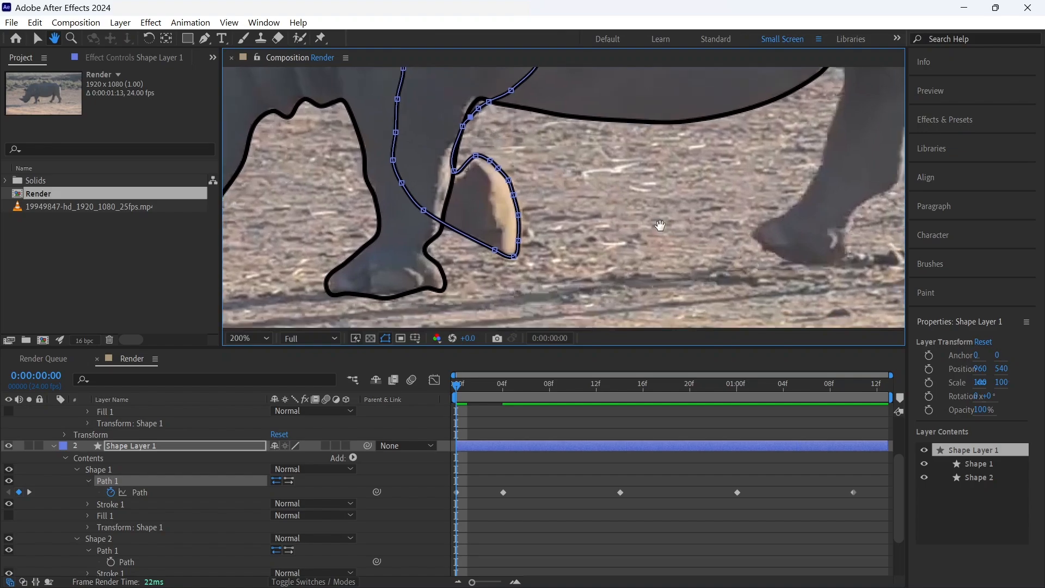
- At 0:00:00:09, place the front leg path over the far front leg and fit its sole and heel to the foot
left_click_drag(659, 224, 317, 237)
left_click_drag(647, 190, 673, 188)
left_click(562, 384)
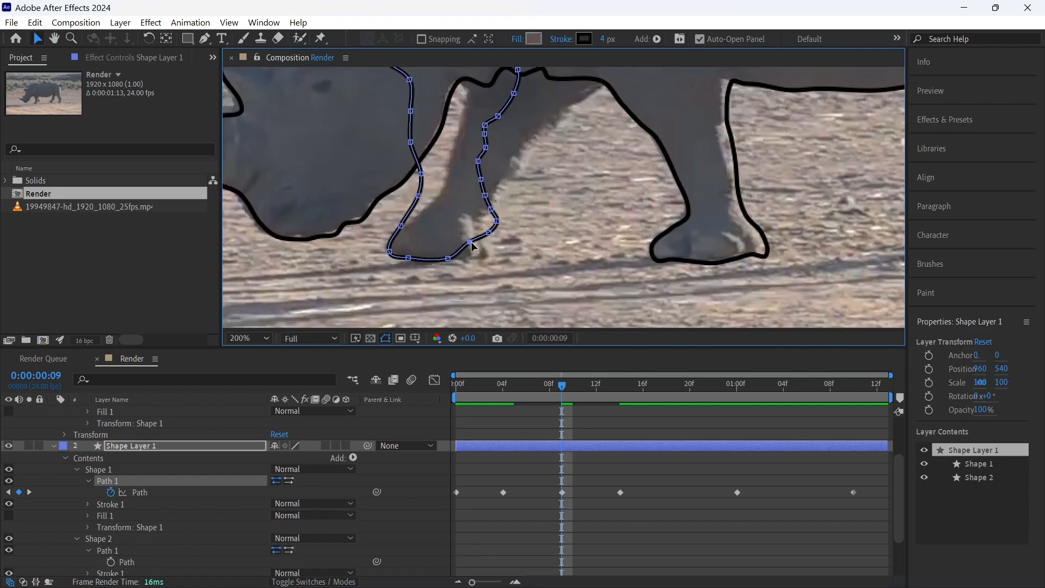
left_click_drag(477, 253, 494, 256)
left_click_drag(497, 221, 491, 222)
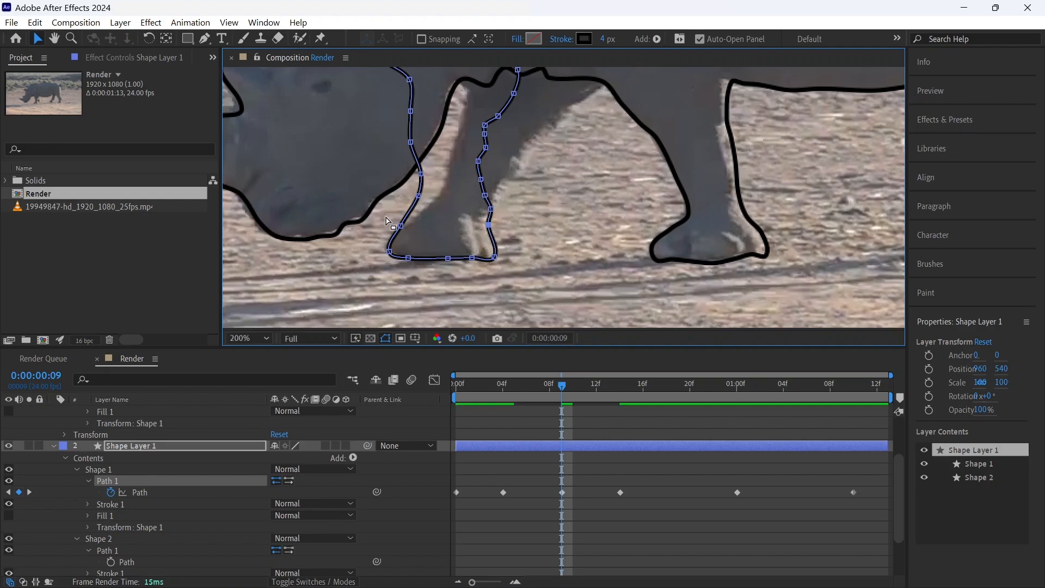
- Move the path's front-edge points onto the far front leg's front edge, from the ankle up to the body outline
left_click(171, 492)
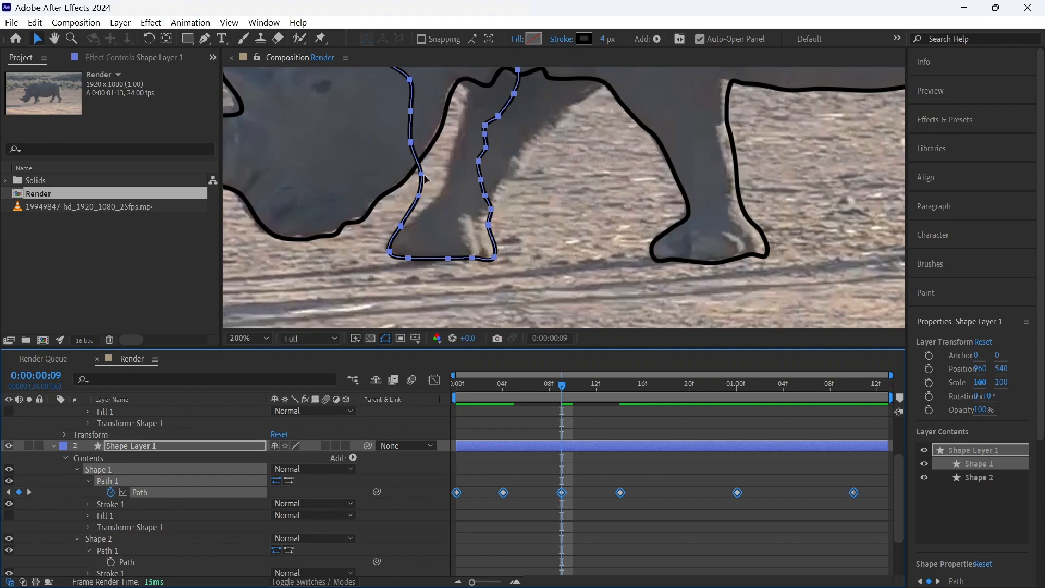
left_click(165, 506)
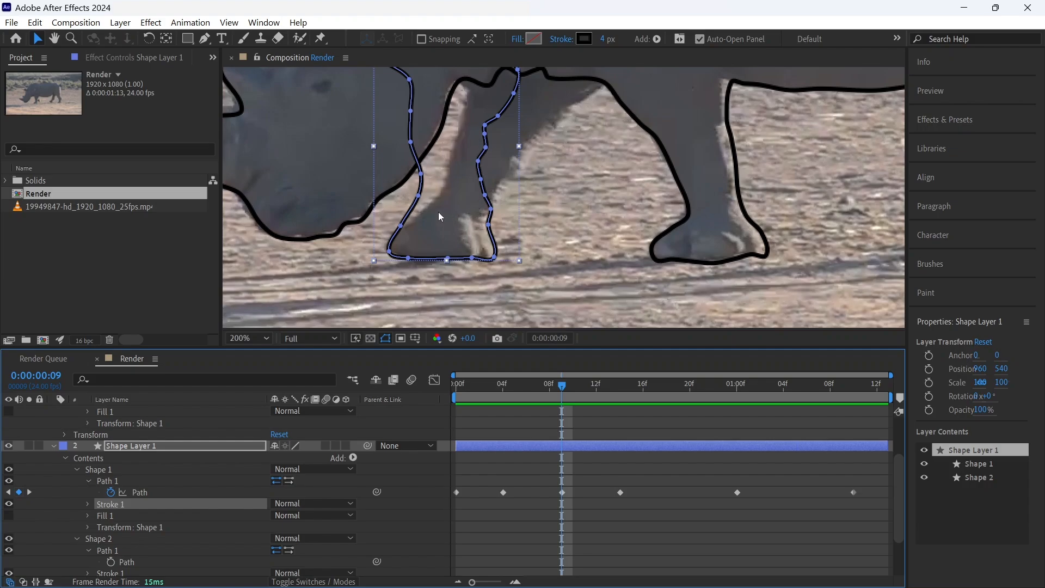
left_click(418, 204)
left_click_drag(418, 197, 445, 176)
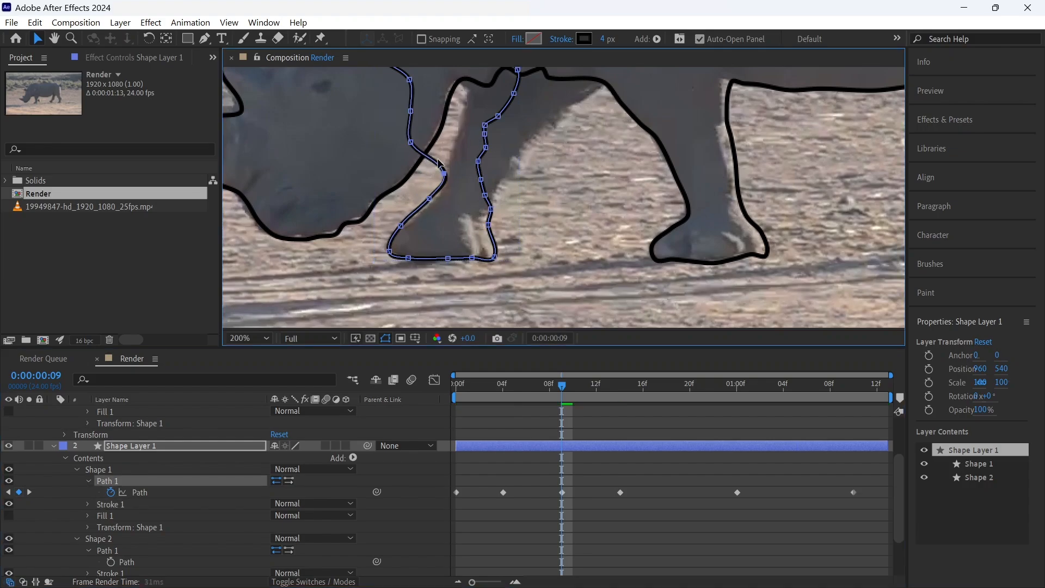
left_click_drag(410, 142, 456, 138)
left_click_drag(411, 81, 457, 80)
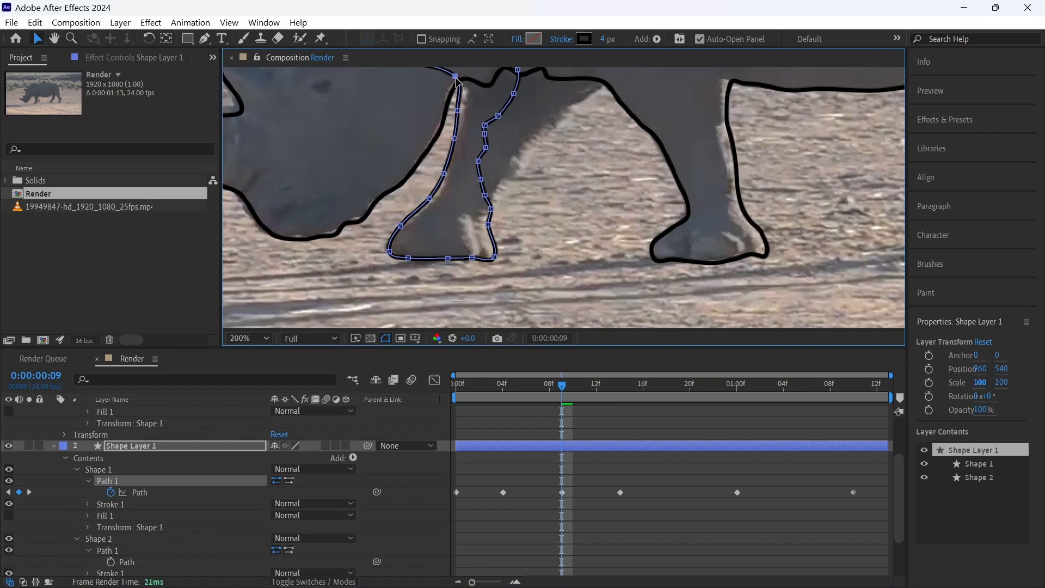
- Fit the path's back-edge points along the far front leg's back edge, from above the heel up to the belly
left_click_drag(492, 209, 545, 138)
left_click_drag(485, 125, 560, 122)
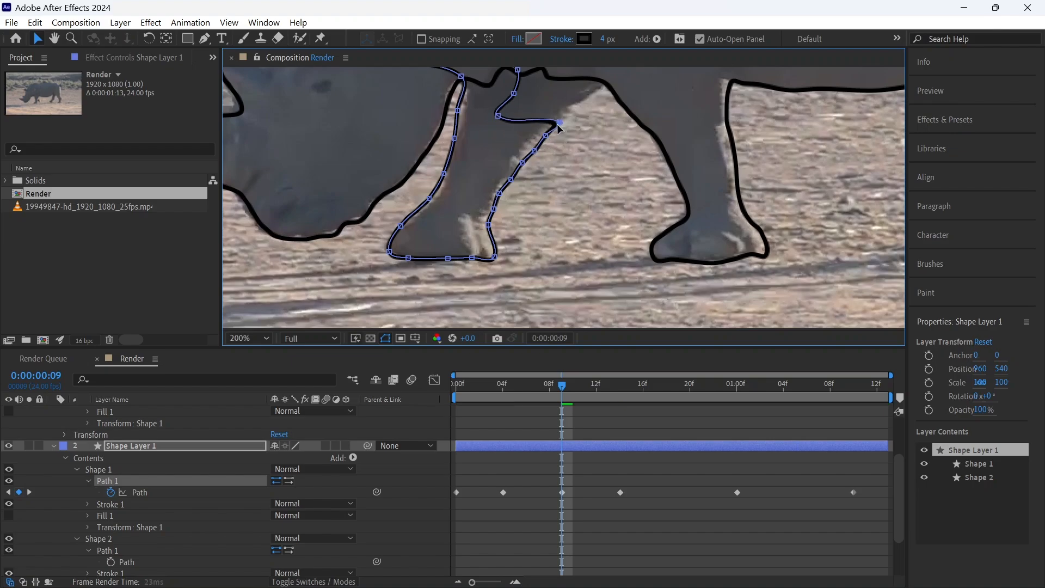
left_click_drag(498, 116, 609, 72)
left_click_drag(544, 107, 526, 173)
left_click_drag(499, 136, 531, 99)
- At 0:00:00:19, select the front leg's path and shift it over the far front leg
left_click_drag(612, 160, 264, 90)
left_click_drag(623, 140, 483, 228)
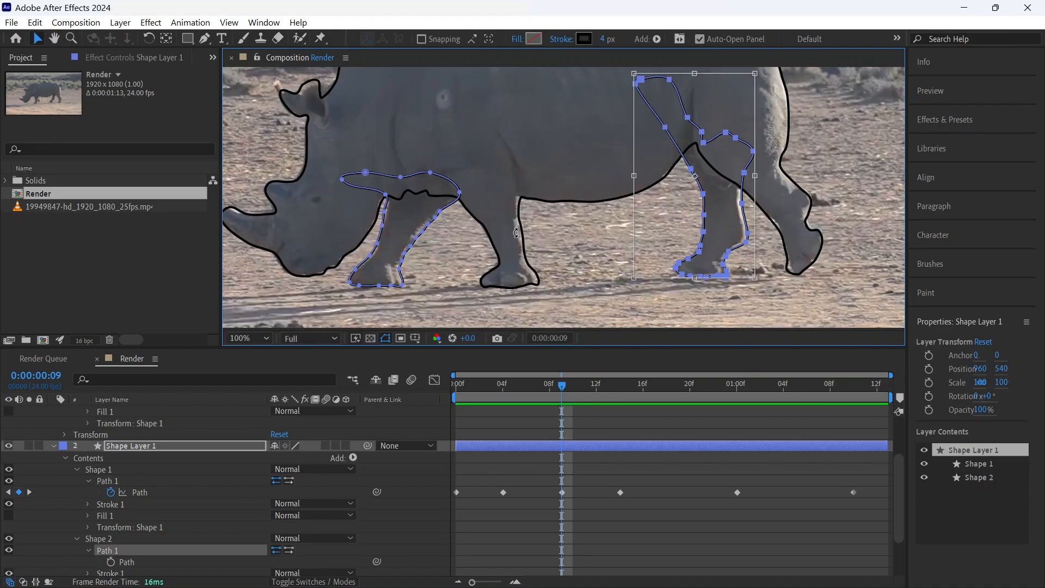
left_click(679, 384)
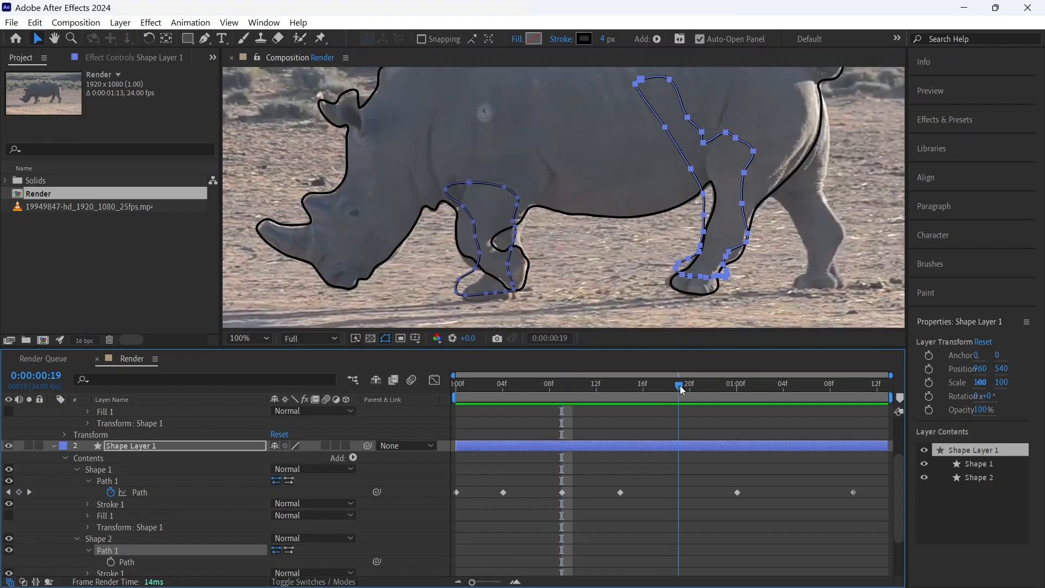
left_click_drag(614, 286, 624, 220)
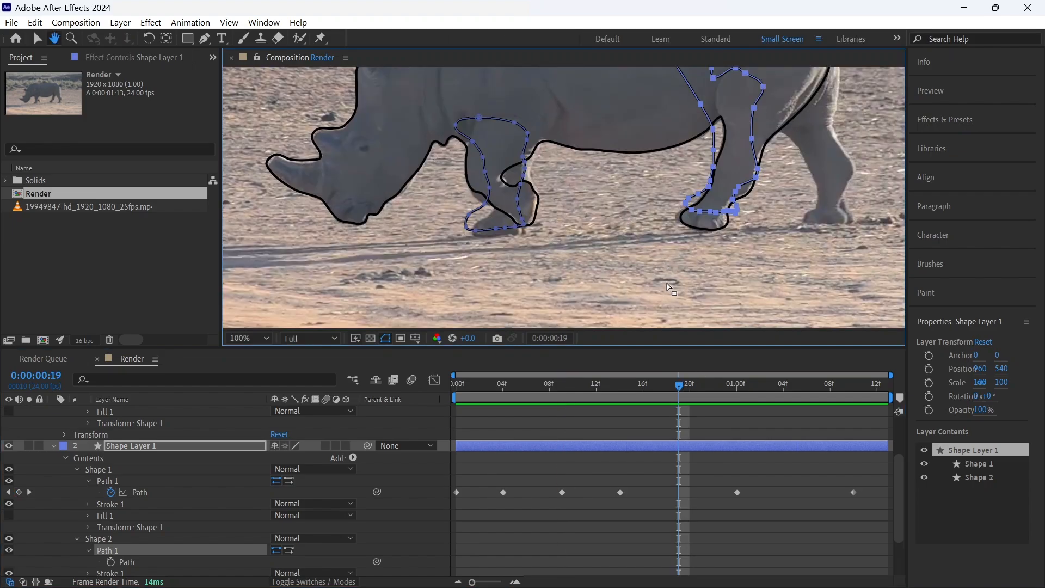
left_click(207, 494)
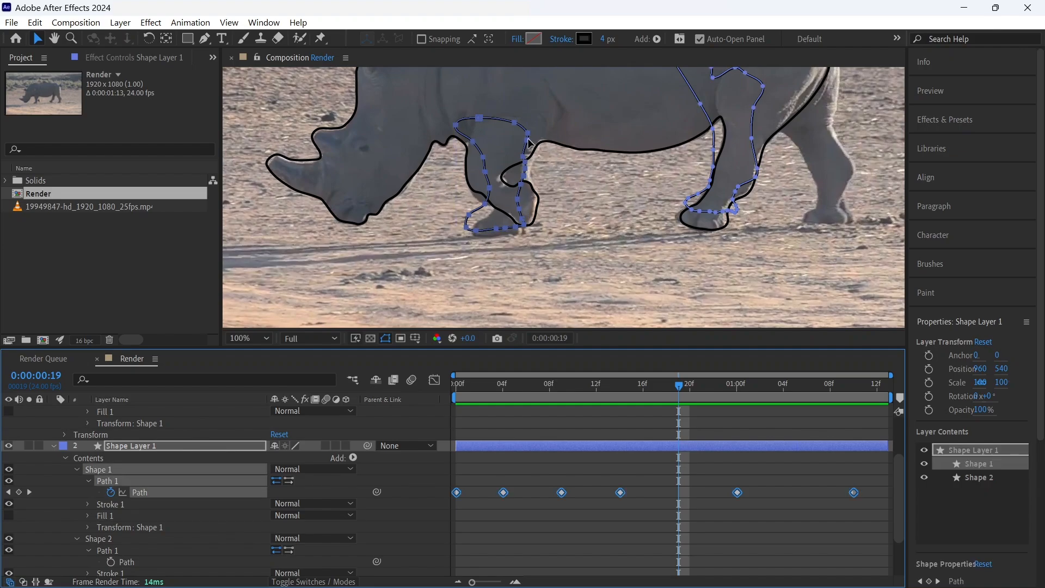
left_click_drag(526, 154, 533, 159)
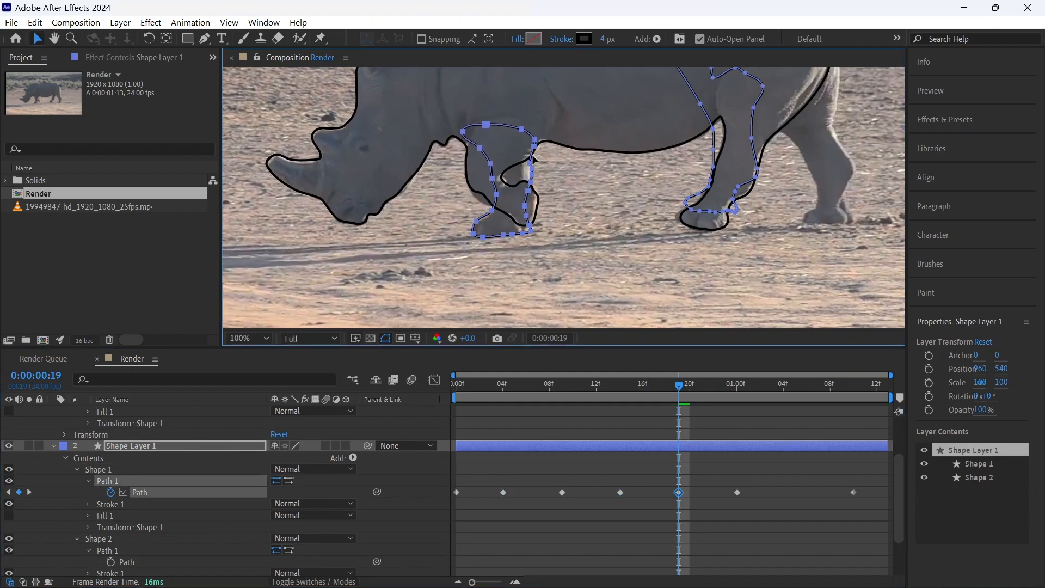
scroll(533, 158, "up", 2)
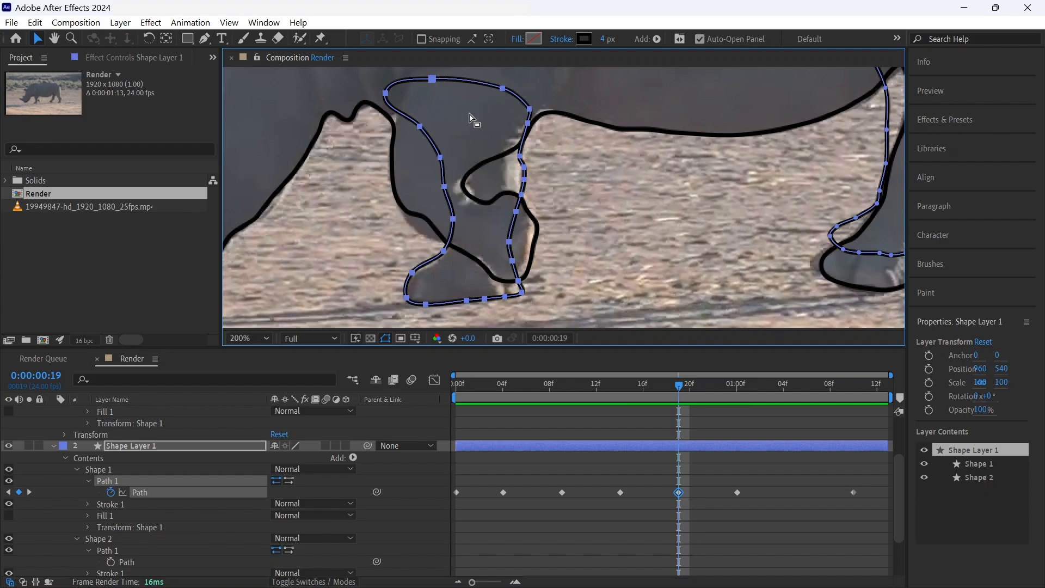
- At 0:00:01:05, reselect the front leg's Path 1 and fit its sole points to the far front foot
key("space")
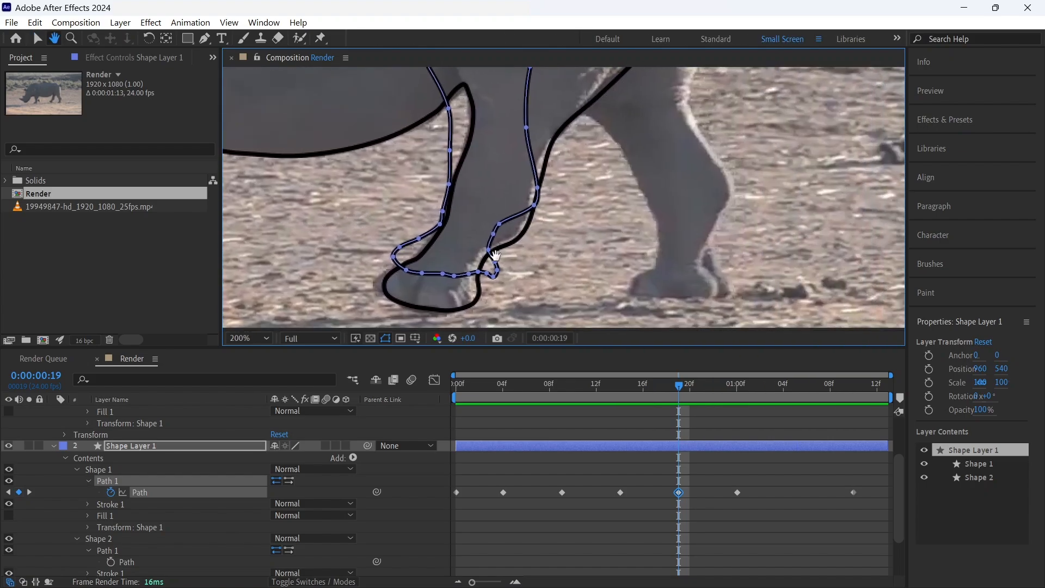
scroll(587, 195, "down", 3)
scroll(587, 194, "up", 4)
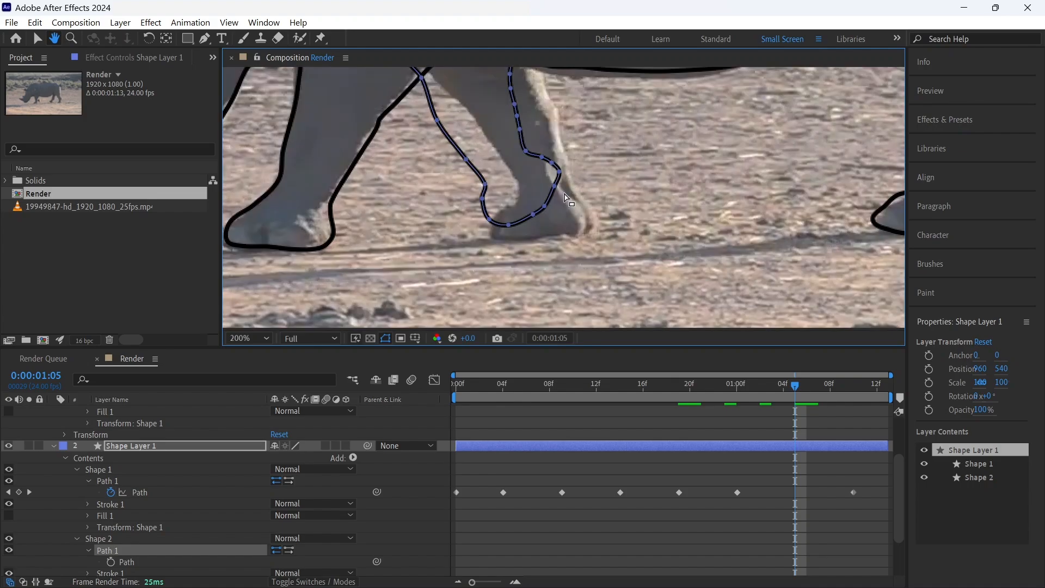
key("v")
left_click(560, 225)
left_click(551, 204)
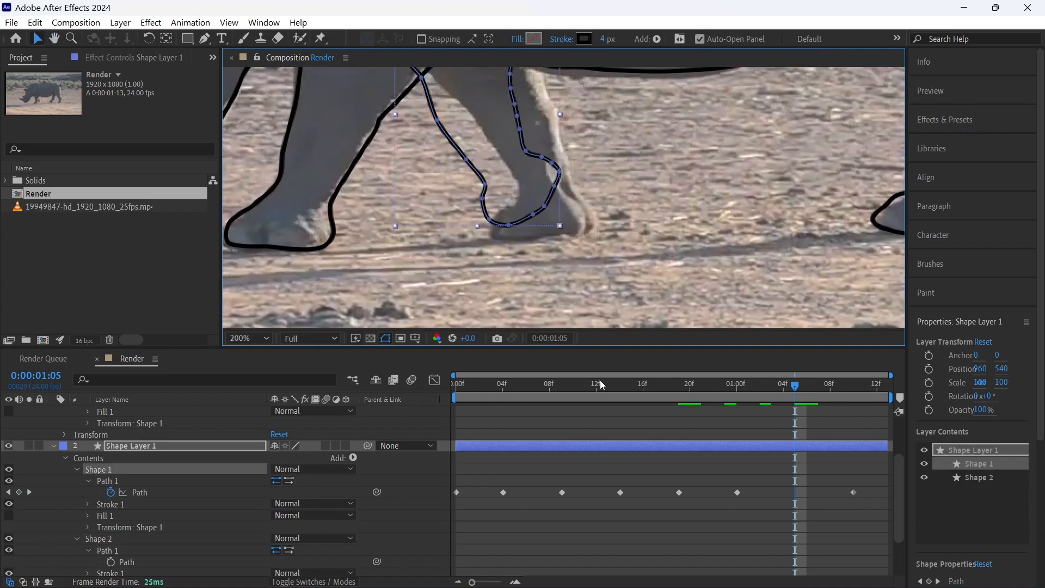
left_click(224, 492)
left_click(224, 484)
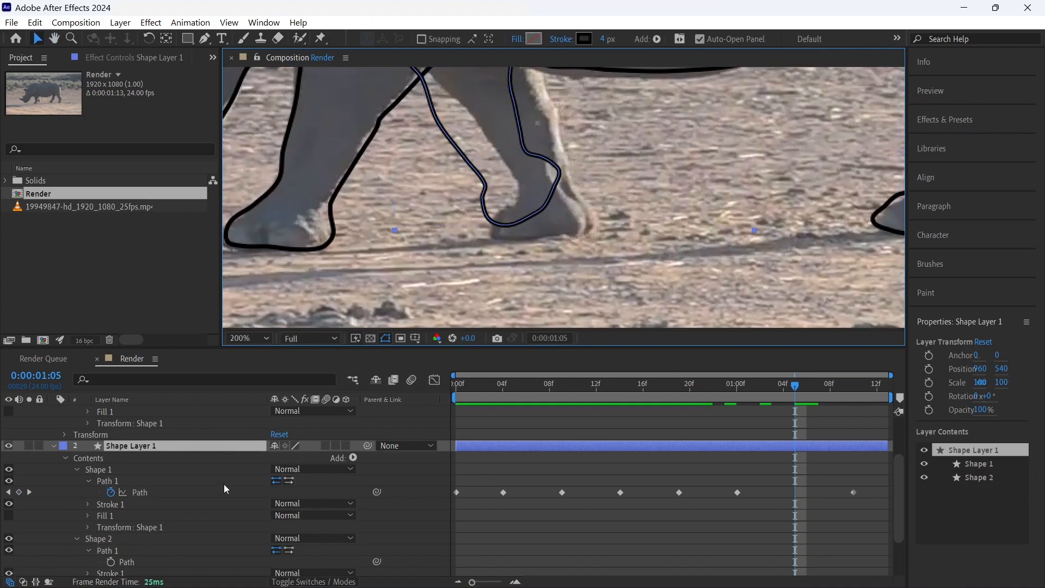
left_click(165, 494)
left_click_drag(551, 201, 586, 232)
left_click(568, 247)
left_click(562, 234)
- Move the path's heel and back-edge points along the far front leg's back edge up to the belly
left_click_drag(568, 192, 596, 217)
left_click_drag(560, 182, 539, 85)
scroll(542, 87, "up", 3)
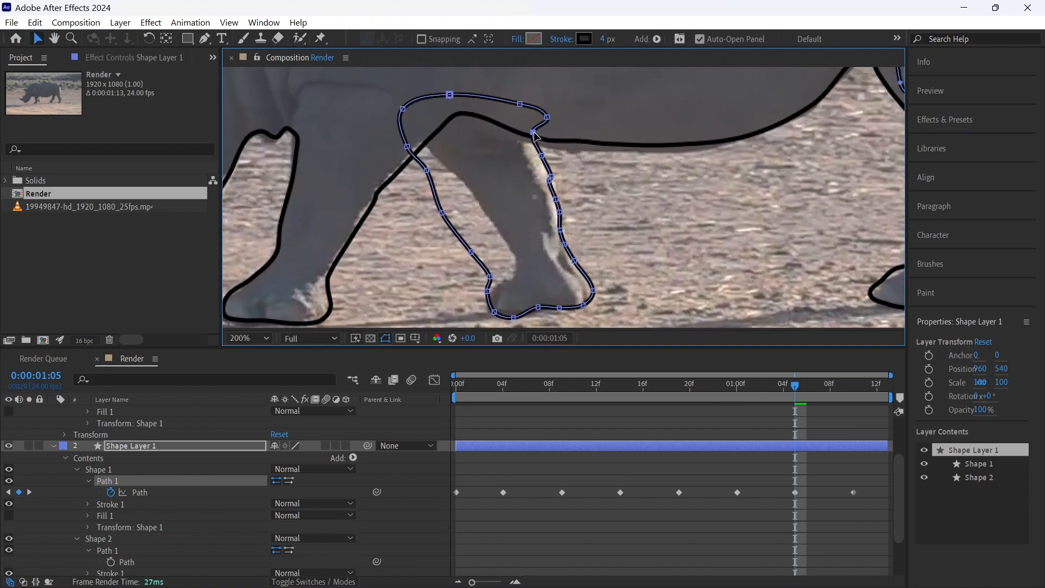
left_click(553, 179)
- Fit the path's front-edge points to the far front leg's front edge, from the ankle up to the body outline
left_click_drag(490, 276, 503, 242)
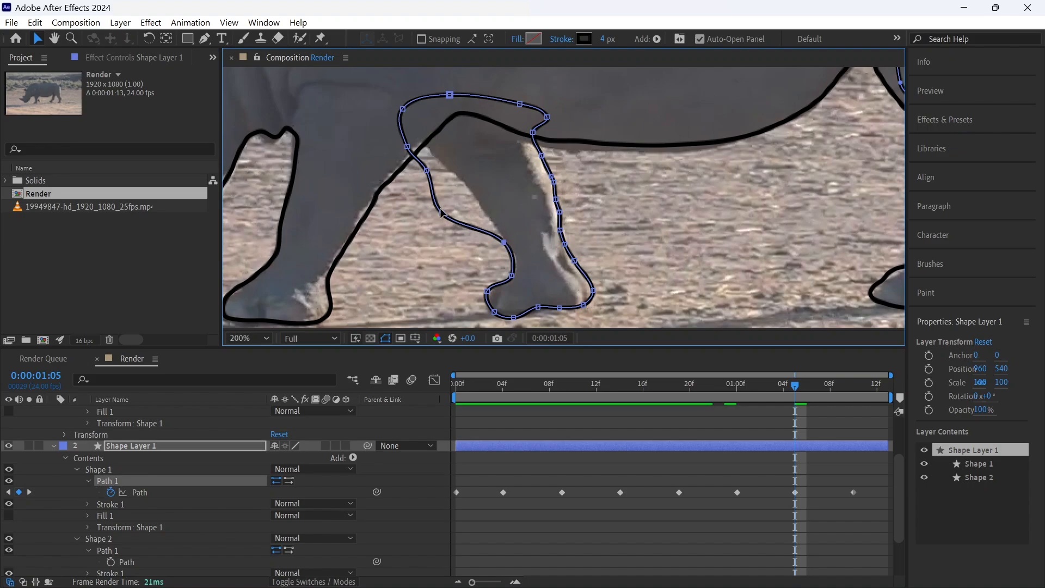
left_click_drag(442, 213, 476, 198)
left_click_drag(427, 171, 437, 163)
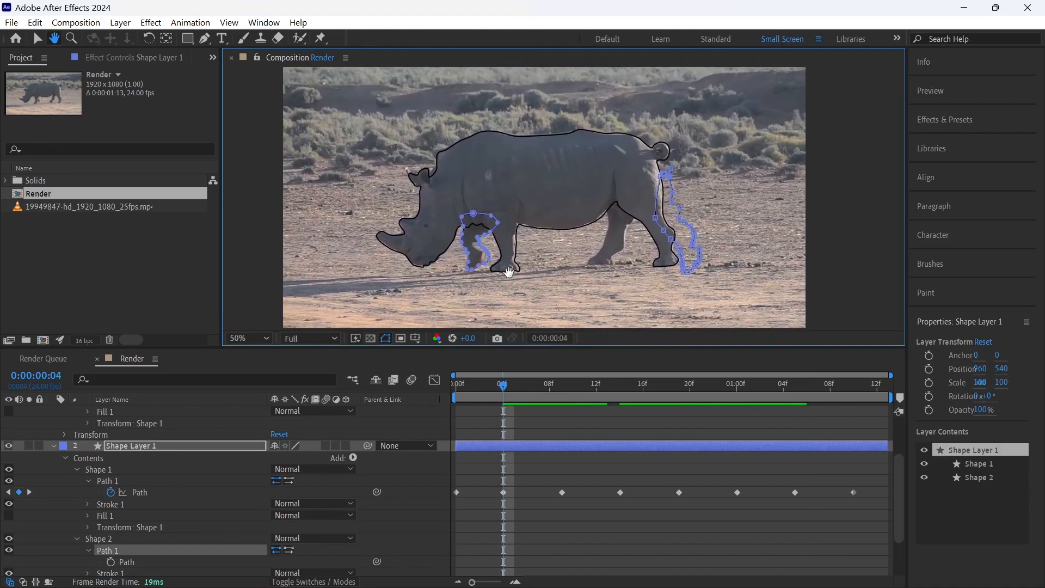
- Scrub through the clip to examine the front leg path and the far hind leg's position against the footage
left_click_drag(506, 282, 510, 256)
key("v")
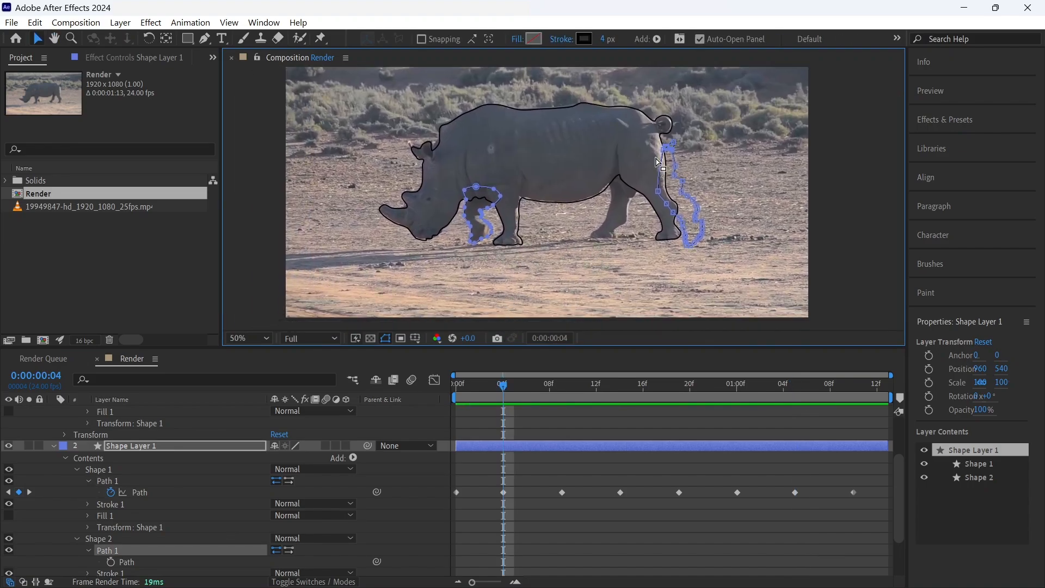
key("slash")
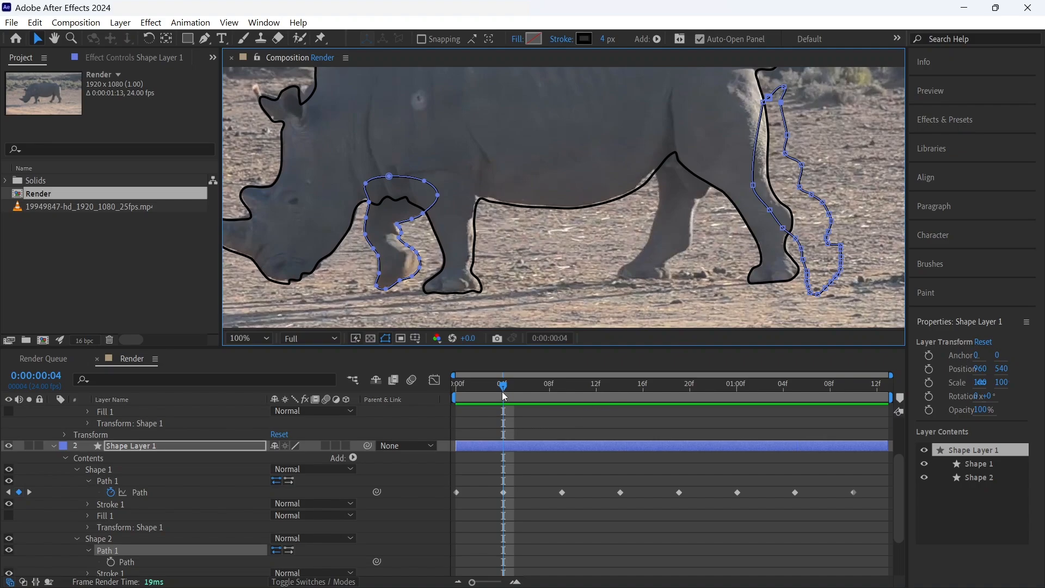
left_click_drag(505, 397, 569, 400)
scroll(573, 445, "down", 3)
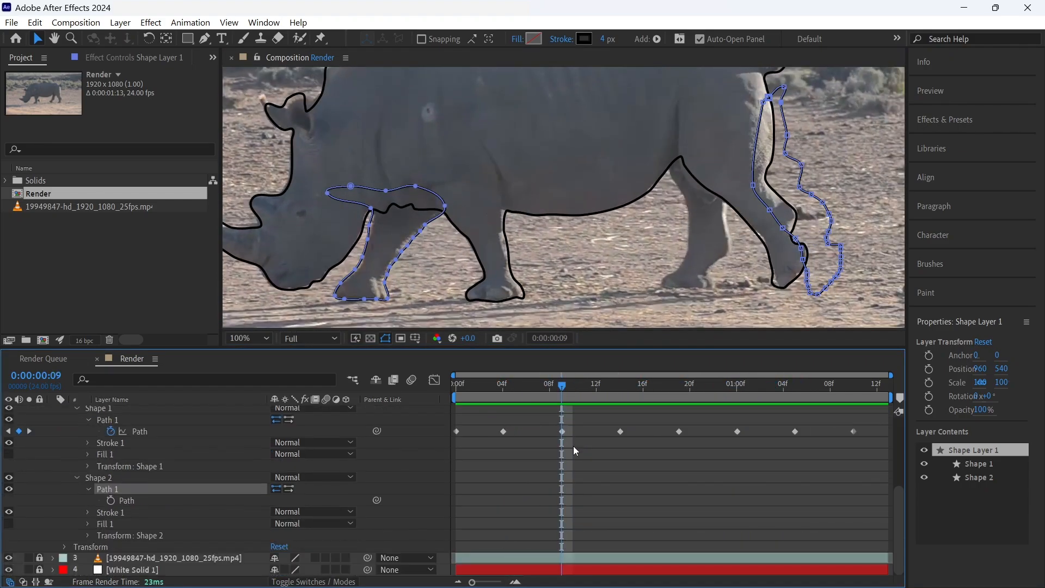
scroll(571, 470, "up", 2)
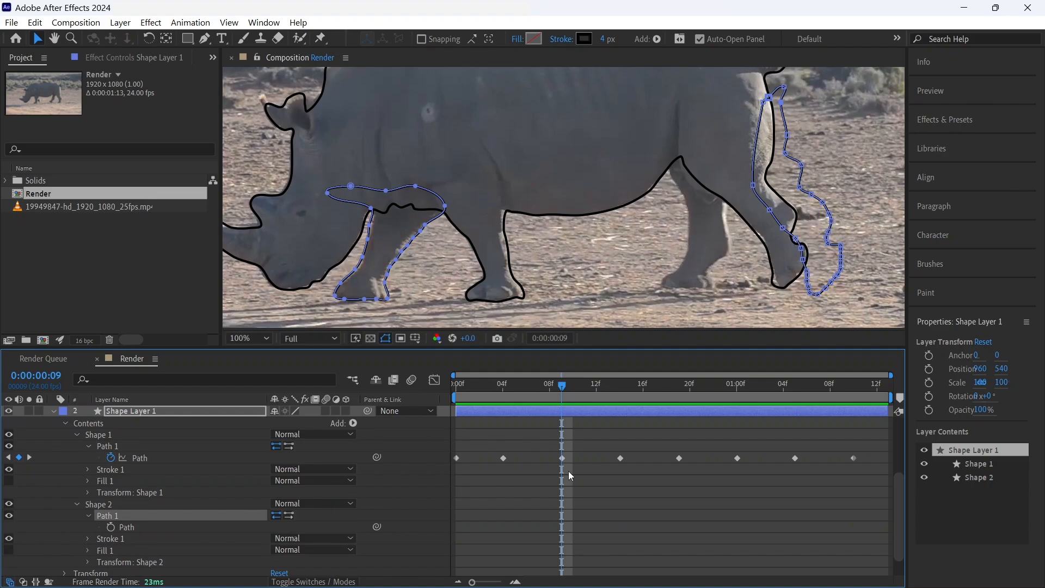
left_click_drag(562, 386, 860, 399)
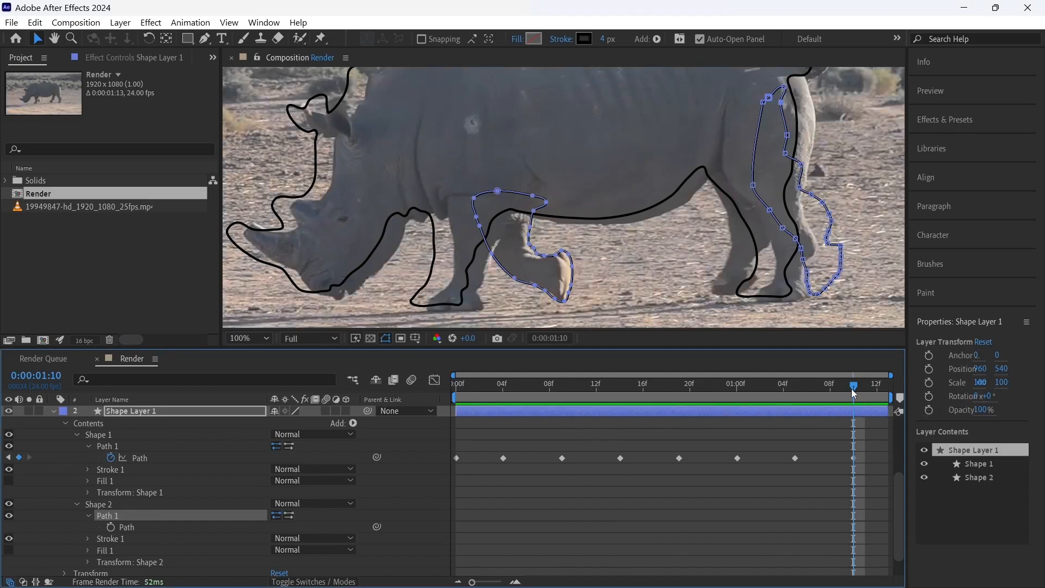
mouse_move(853, 385)
left_mouse_down()
mouse_move(526, 385)
mouse_move(97, 574)
left_mouse_up()
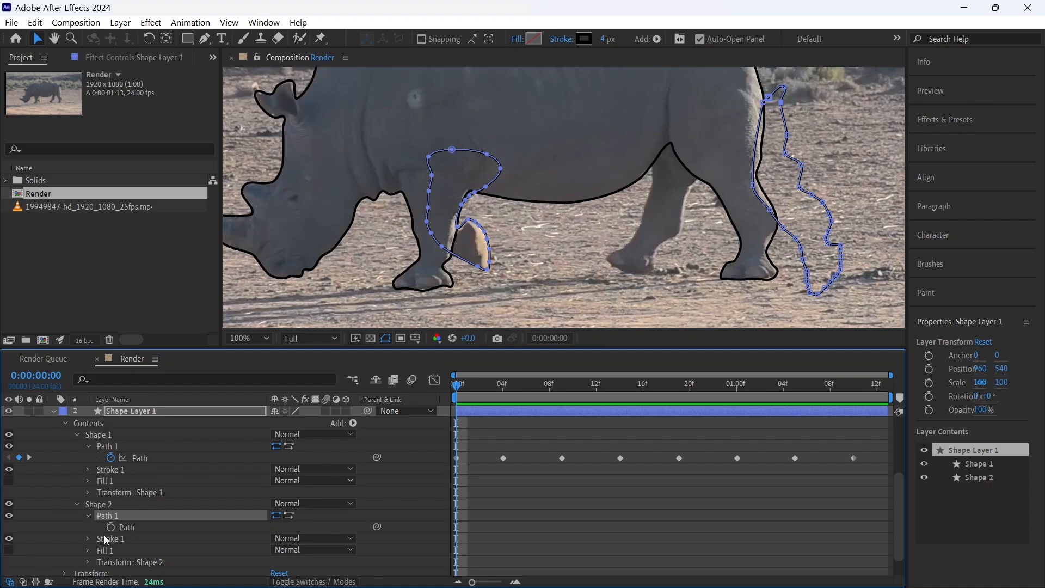
- At 0:00:01:10, turn on path keyframing for the hind leg's Path 1 in Shape 2
left_click_drag(460, 391, 857, 393)
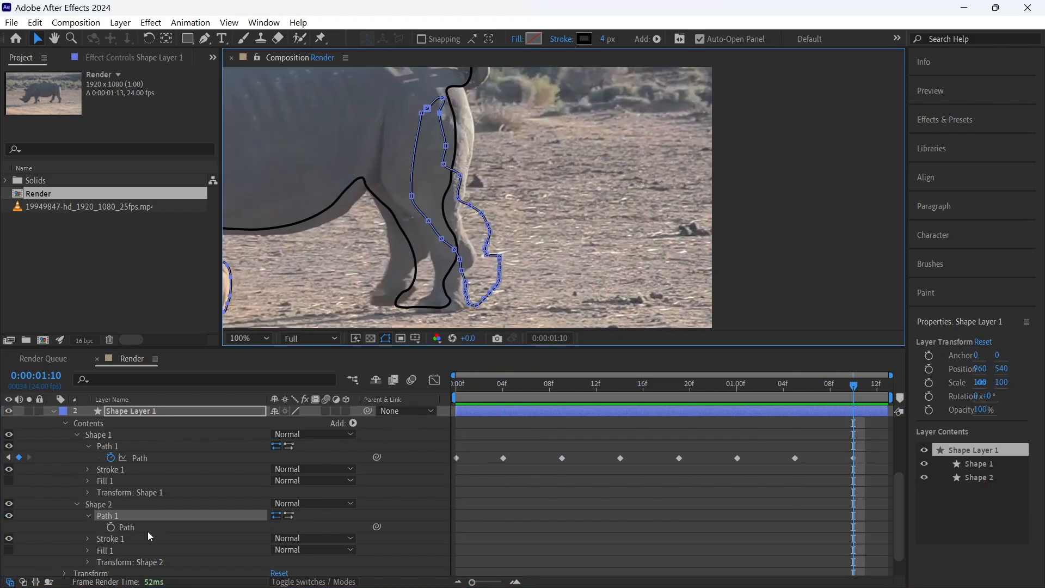
left_click(148, 531)
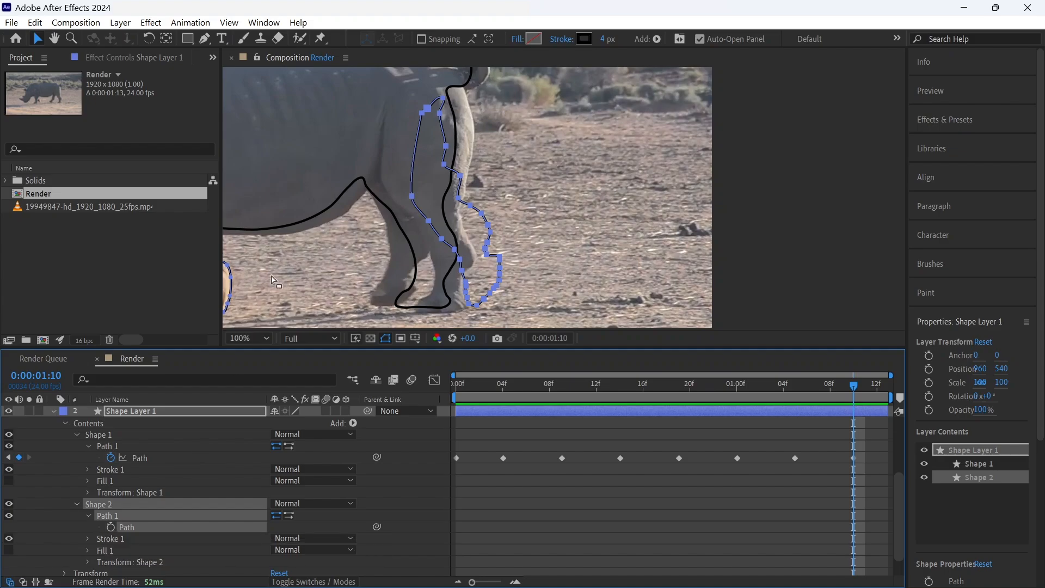
scroll(479, 295, "up", 1)
left_click_drag(485, 287, 713, 174)
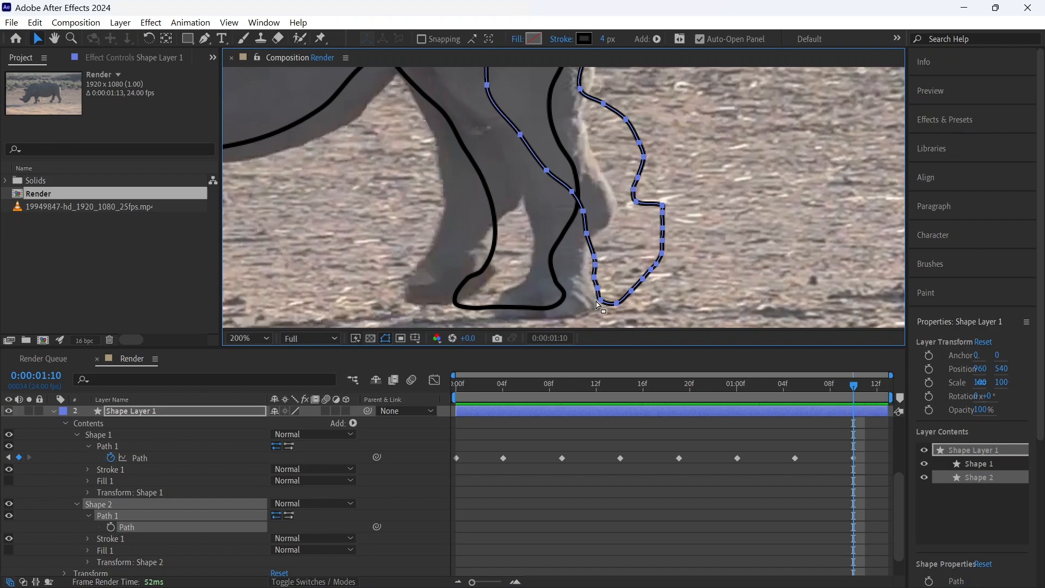
left_click(111, 527)
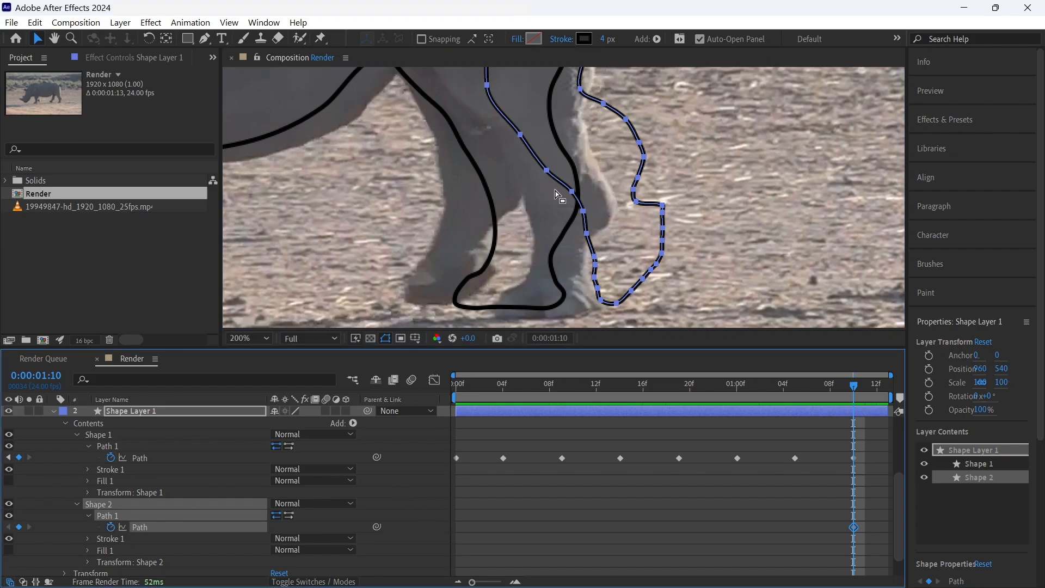
- At 0:00:01:00, place the hind leg path over the far hind leg and fit its foot, hock and front ankle
left_click_drag(440, 184, 470, 141)
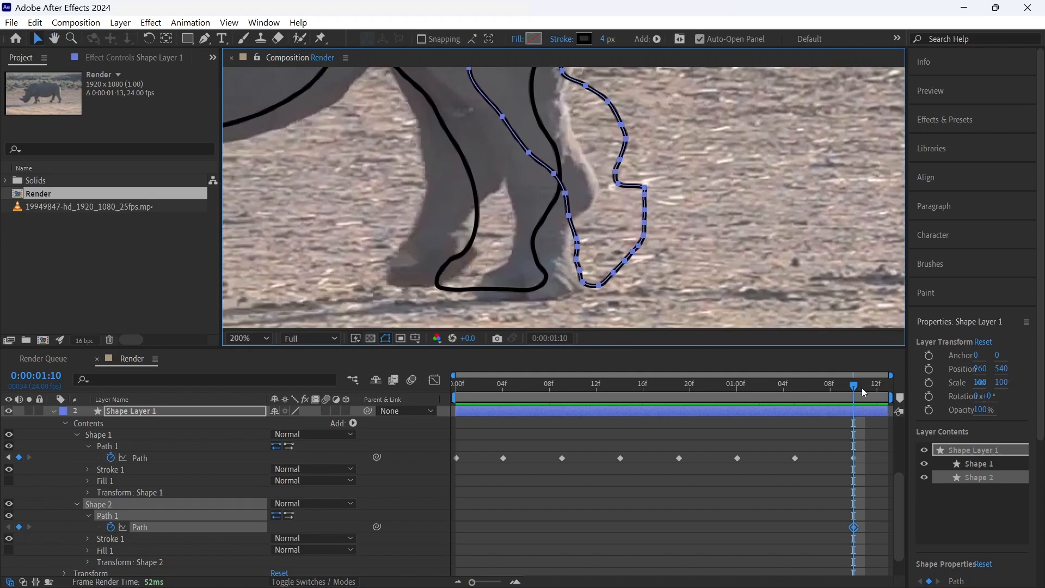
left_click_drag(853, 387, 736, 387)
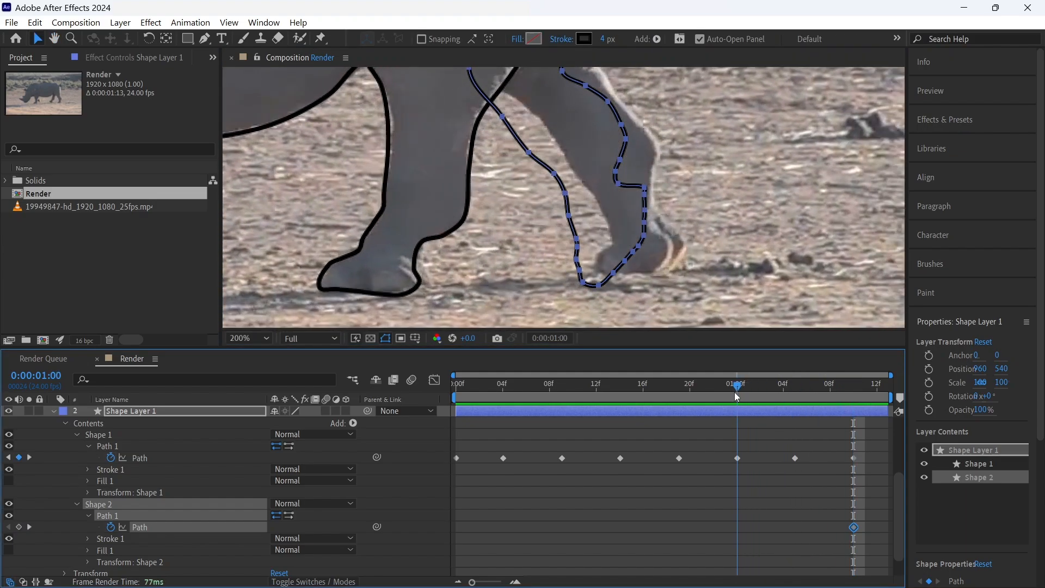
left_click_drag(631, 257, 665, 216)
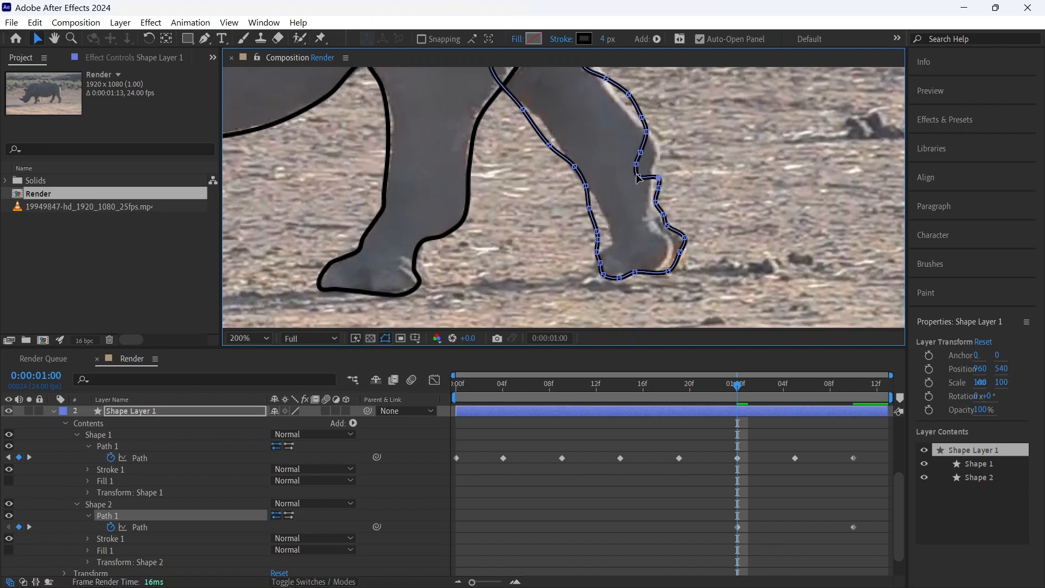
left_click_drag(638, 176, 658, 146)
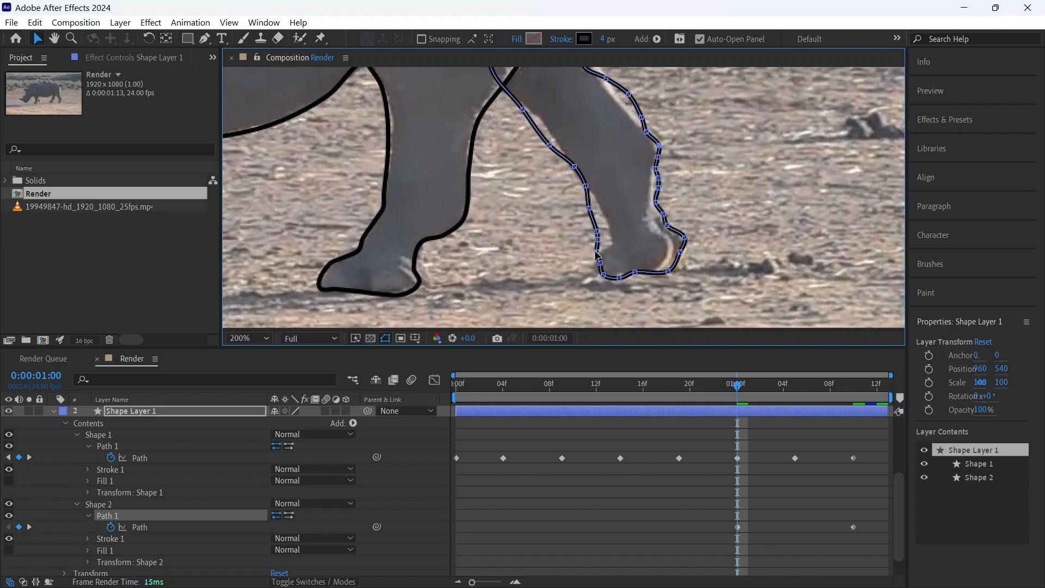
mouse_move(597, 239)
left_mouse_down()
mouse_move(614, 238)
mouse_move(604, 224)
left_mouse_up()
left_click(608, 240)
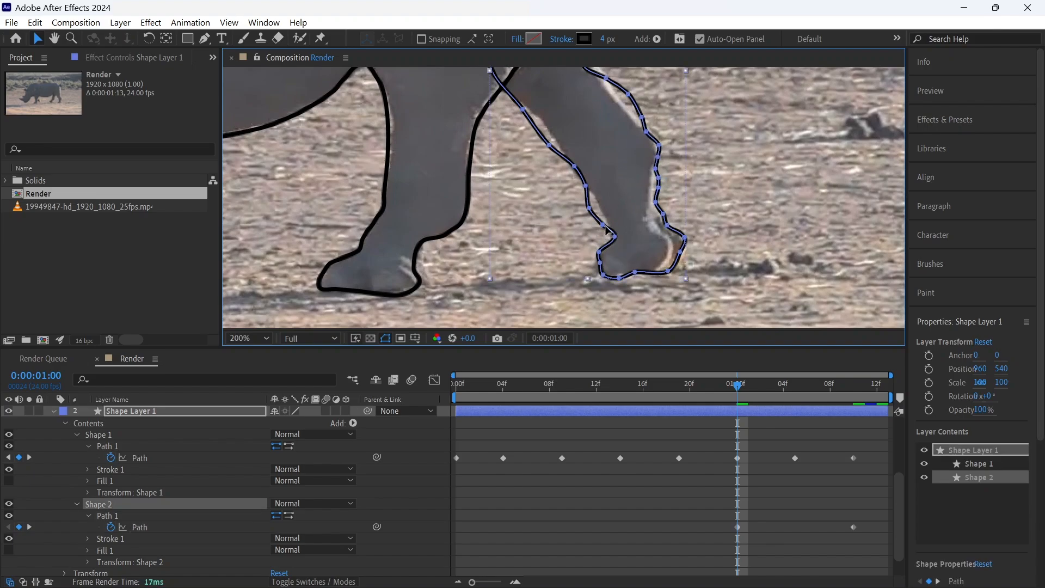
double_click(608, 231)
- Move the hind leg path's upper back-edge points onto the leg's back edge, from the hock up to the rump
left_click_drag(551, 146, 580, 217)
left_click_drag(547, 186, 547, 185)
left_click(665, 197)
mouse_move(667, 198)
left_mouse_down()
mouse_move(645, 175)
mouse_move(667, 204)
left_mouse_up()
mouse_move(623, 159)
left_mouse_down()
mouse_move(626, 232)
mouse_move(624, 143)
mouse_move(630, 170)
left_mouse_up()
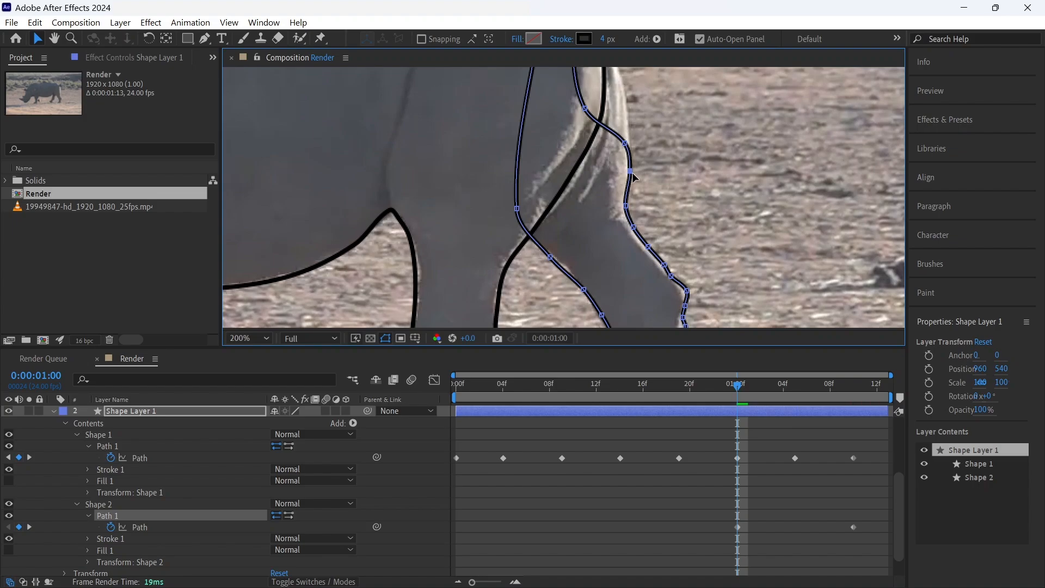
left_click_drag(610, 128, 606, 215)
left_click_drag(607, 258, 610, 259)
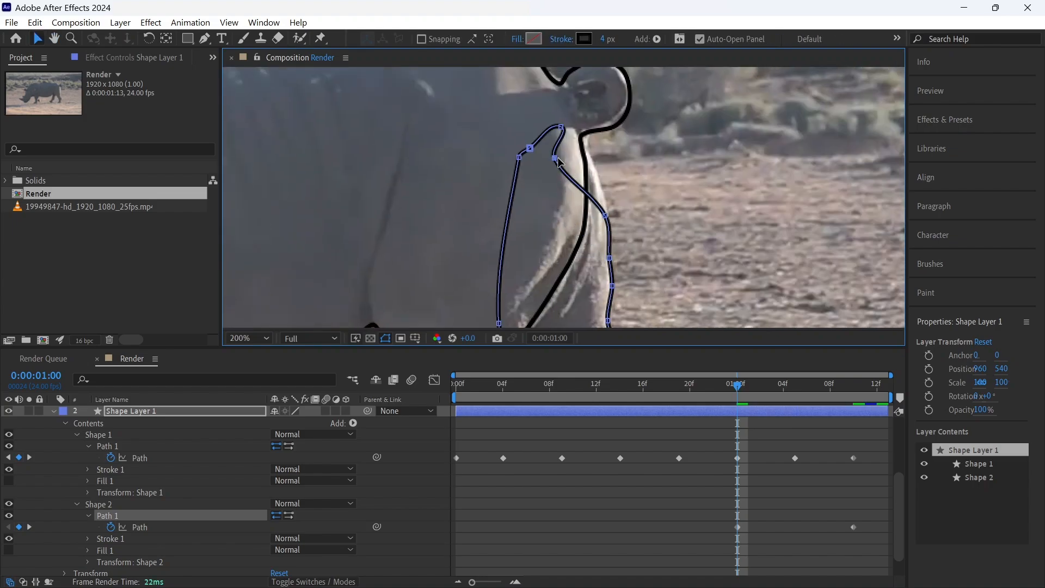
left_click_drag(557, 159, 588, 158)
- At 0:00:00:14, move the whole hind leg path over the far hind leg
left_click_drag(573, 253, 653, 91)
left_click_drag(628, 321, 665, 198)
left_click_drag(273, 196, 576, 218)
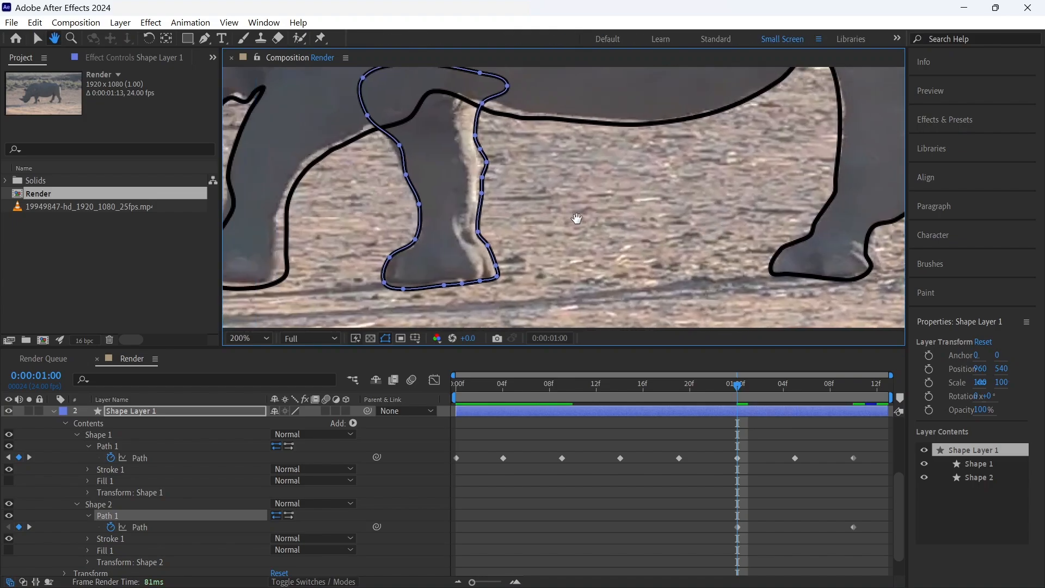
left_click_drag(734, 386, 619, 384)
left_click_drag(398, 233, 228, 272)
left_click_drag(849, 297, 552, 82)
scroll(726, 219, "down", 1)
left_click_drag(663, 210, 575, 223)
scroll(575, 227, "up", 1)
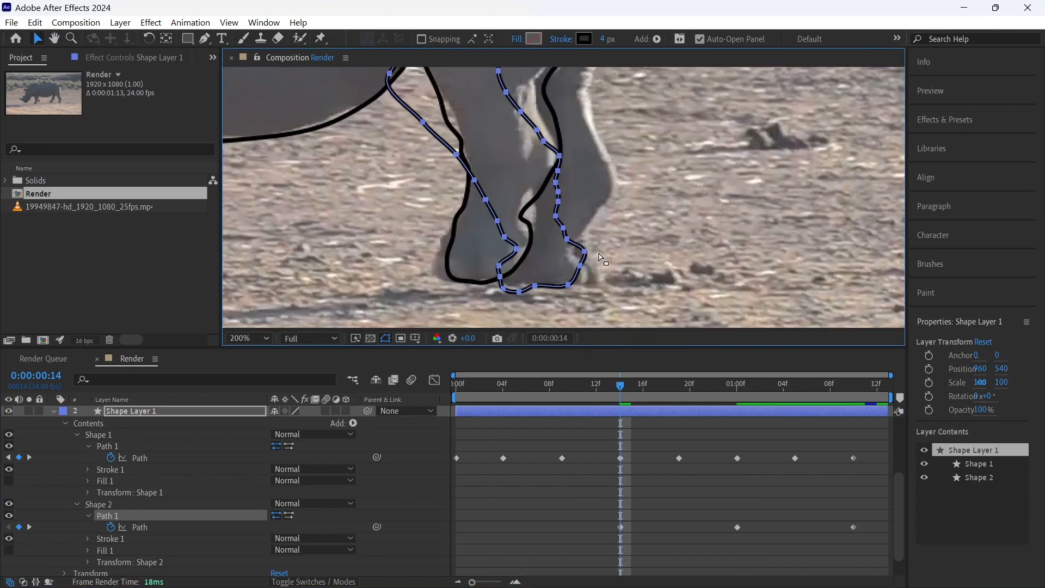
- At 0:00:00:14, fit the hind leg path's heel and lower back-edge points to the far hind leg's foot and hock
left_click(553, 292)
left_click(211, 527)
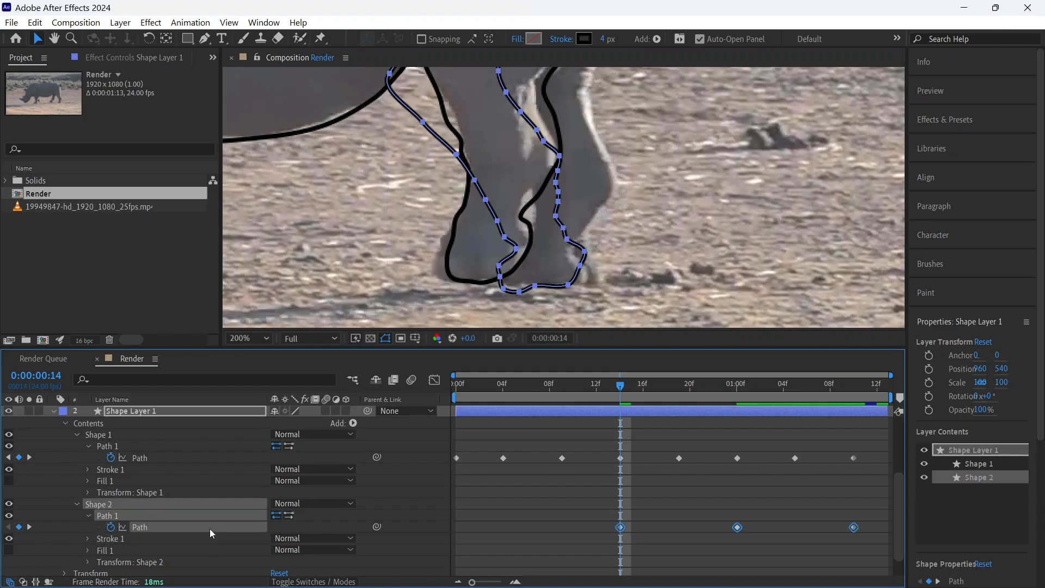
left_click(204, 539)
left_click(209, 516)
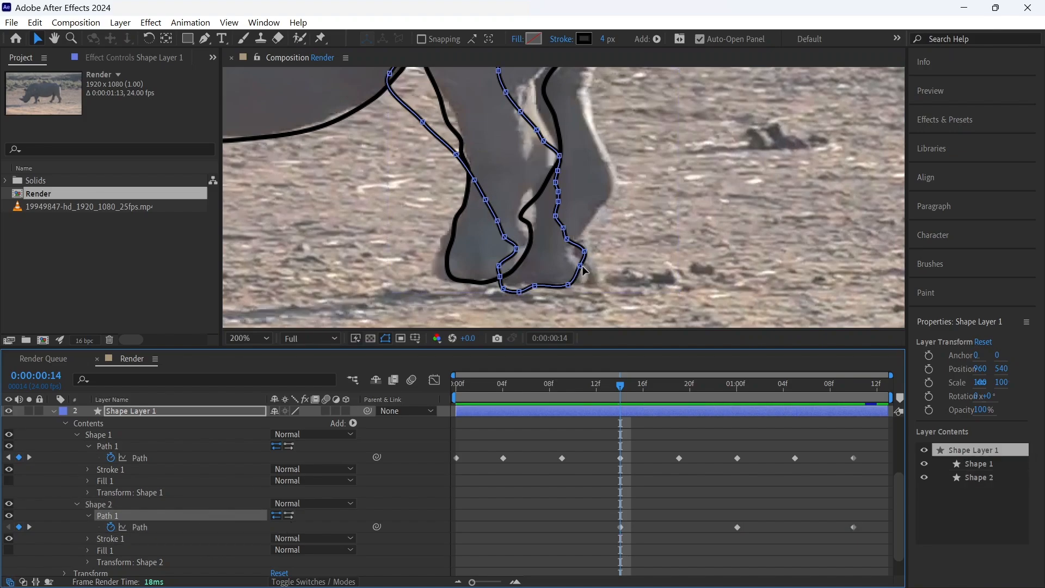
left_click_drag(581, 266, 602, 280)
left_click_drag(567, 239, 604, 143)
left_click_drag(557, 171, 591, 133)
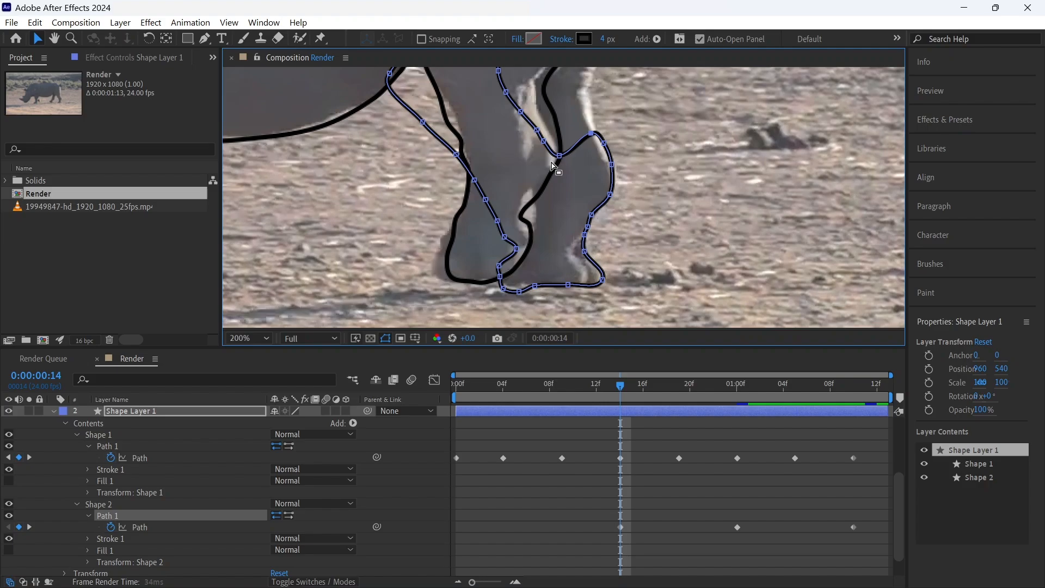
- Move the hind leg path's upper back-edge points onto the thigh and rump, up to just beneath the tail
scroll(555, 167, "up", 3)
left_click_drag(539, 205, 584, 161)
left_click_drag(533, 195, 589, 142)
left_click_drag(518, 176, 596, 128)
left_click_drag(503, 158, 600, 105)
left_click_drag(504, 134, 569, 164)
left_click_drag(462, 199, 578, 145)
left_click_drag(460, 170, 583, 128)
mouse_move(570, 121)
left_mouse_down()
mouse_move(577, 238)
mouse_move(557, 121)
left_mouse_up()
left_click_drag(615, 139, 578, 132)
left_click_drag(638, 217, 588, 204)
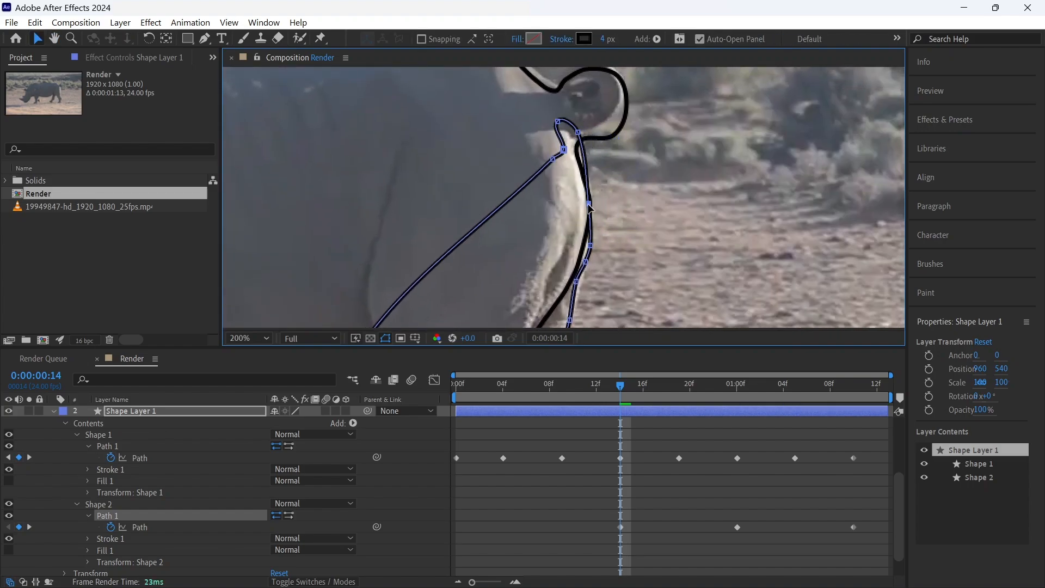
left_click_drag(589, 248, 587, 241)
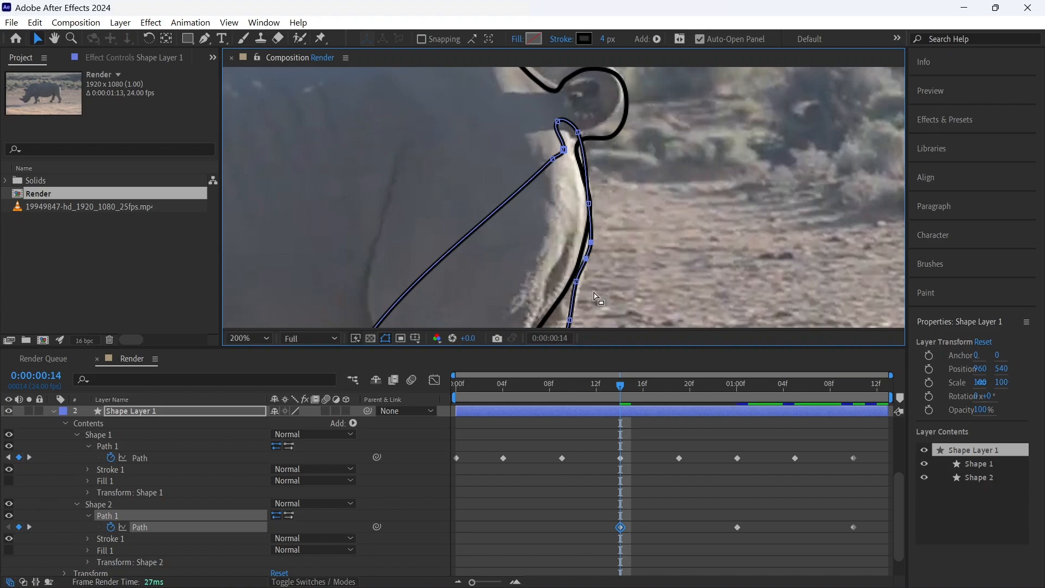
- At 0:00:00:04, move the whole hind leg path in Shape 2 forward over the far hind leg
scroll(590, 241, "down", 5)
left_click_drag(623, 277, 593, 139)
key("h")
left_click_drag(513, 198, 764, 159)
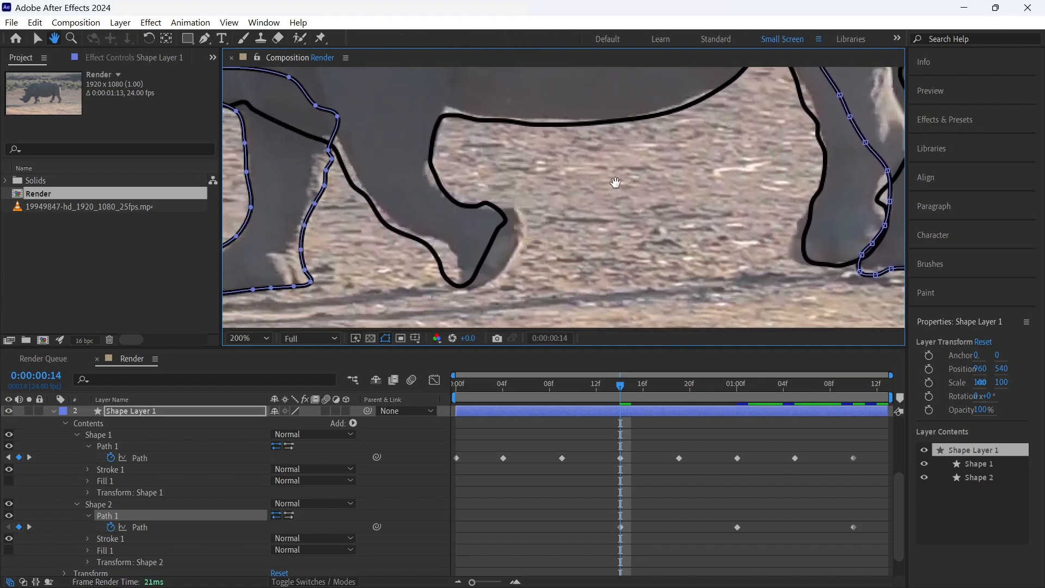
left_click_drag(602, 185, 761, 163)
key("v")
left_click_drag(620, 386, 493, 390)
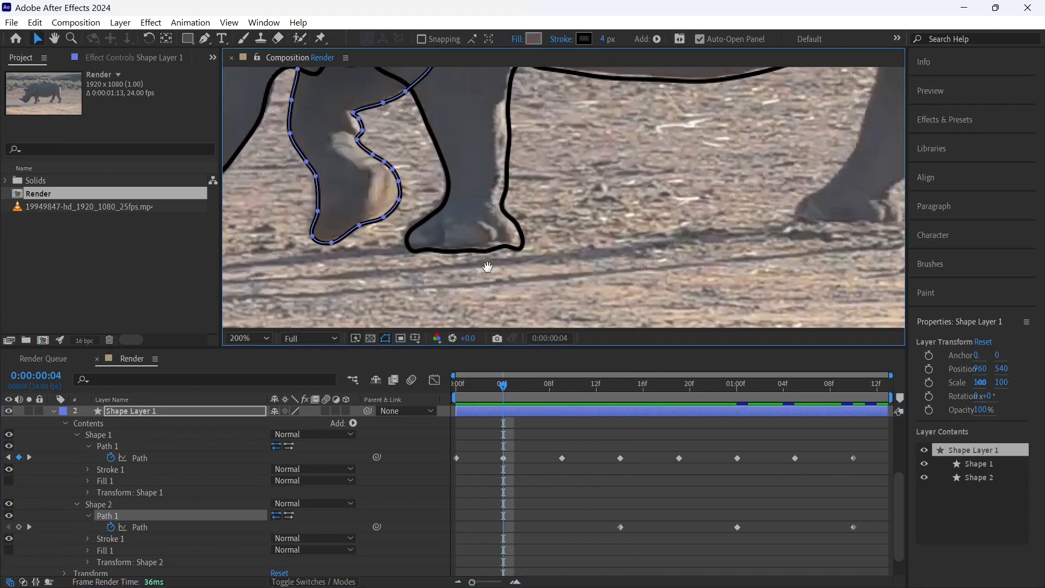
left_click(239, 525)
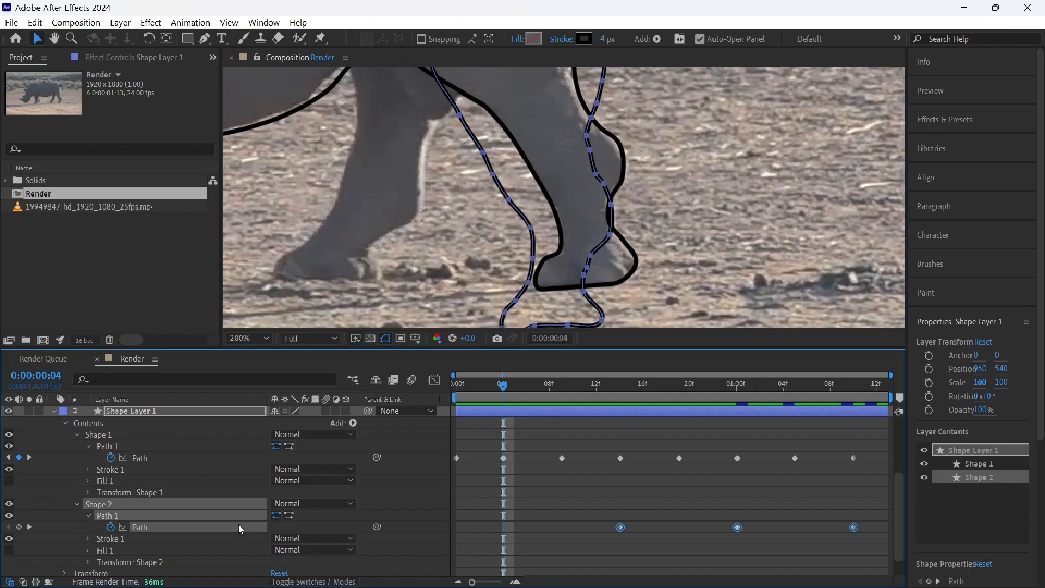
left_click_drag(605, 246, 377, 192)
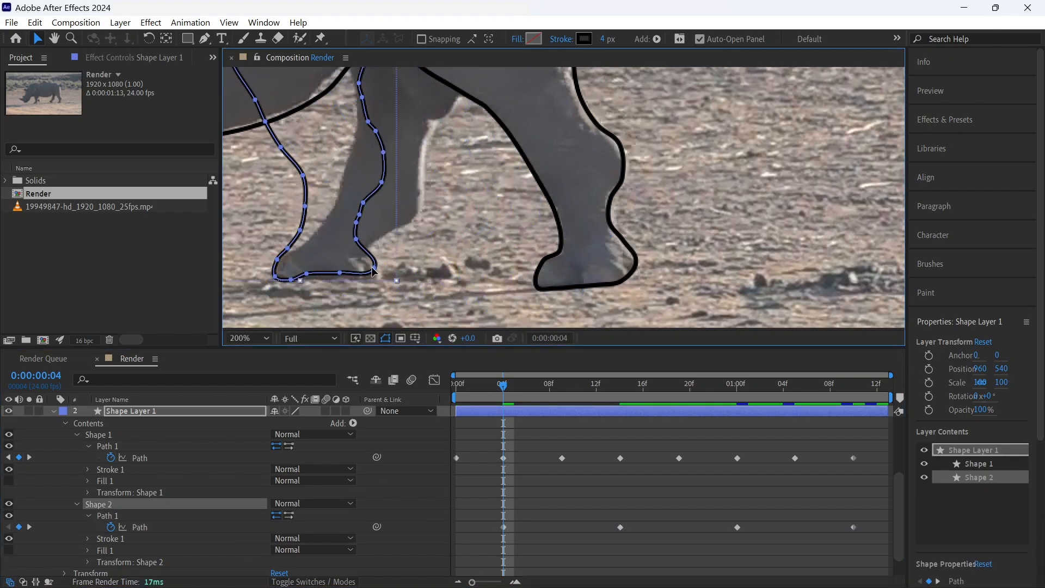
- Fit the hind leg path's heel, hock, sole and lower front edge to the far hind leg at 0:00:00:04
left_click_drag(376, 268, 408, 219)
double_click(388, 229)
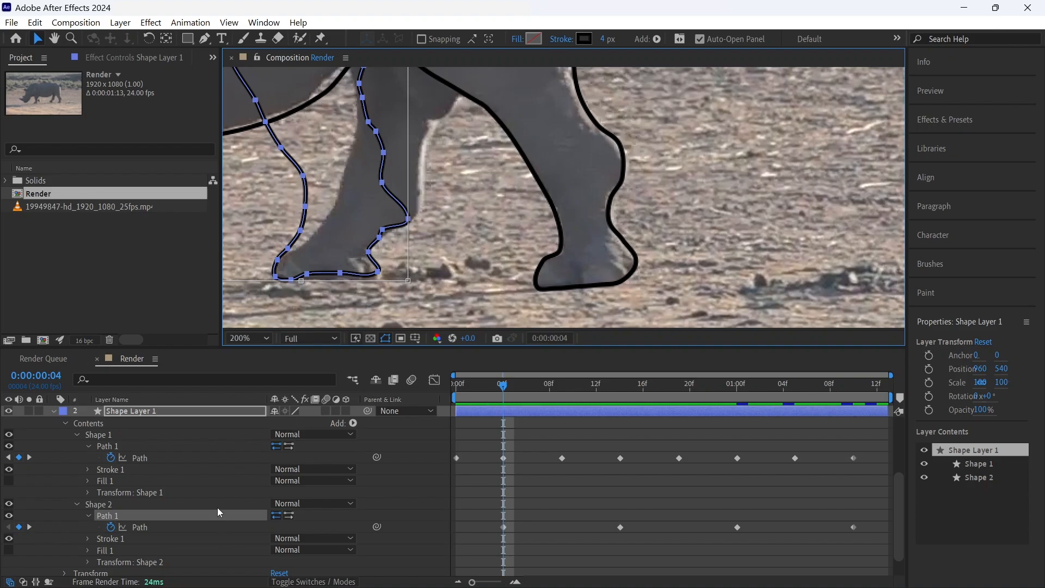
left_click(355, 305)
left_click_drag(383, 184, 421, 180)
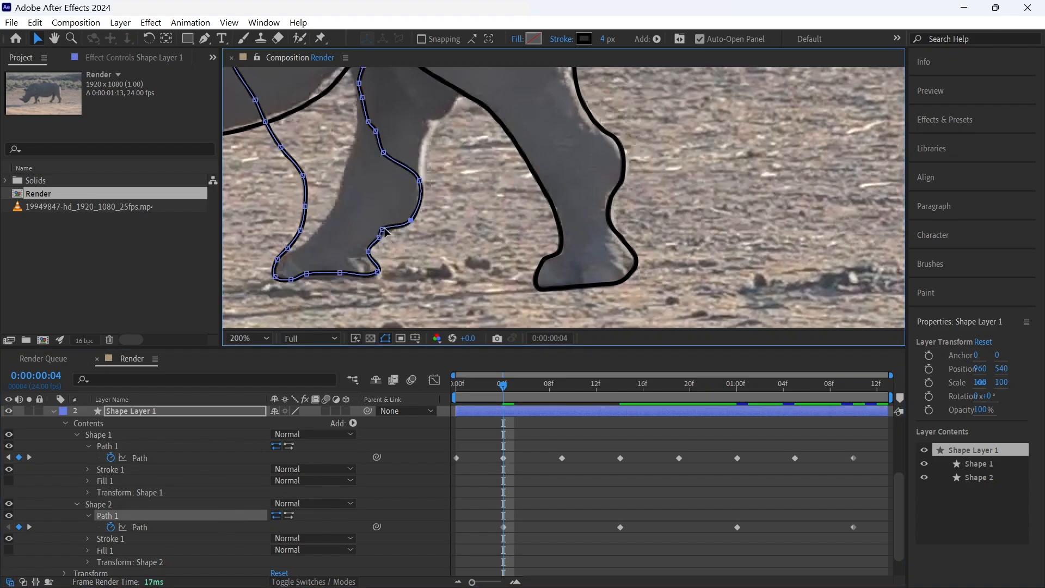
left_click(152, 505)
left_click(153, 515)
left_click_drag(380, 229, 390, 229)
left_click_drag(340, 272, 312, 279)
left_click_drag(300, 230, 327, 208)
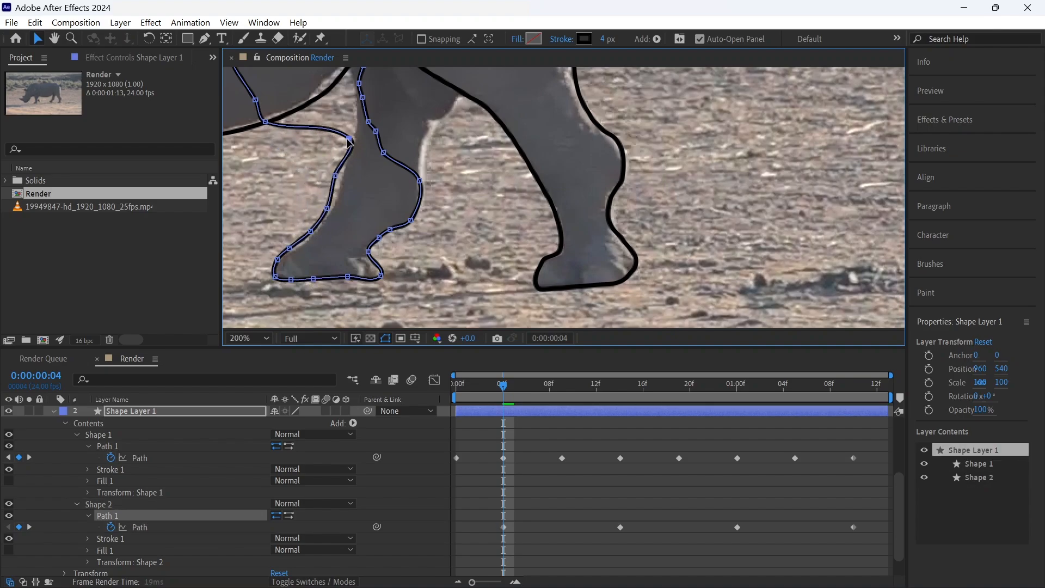
- Fit the hind leg path's upper front and back edges around the far thigh where it meets the belly
key("space")
left_click_drag(277, 125, 430, 238)
left_click_drag(326, 236, 393, 175)
key("space")
left_click_drag(446, 289, 550, 209)
left_click_drag(485, 207, 477, 169)
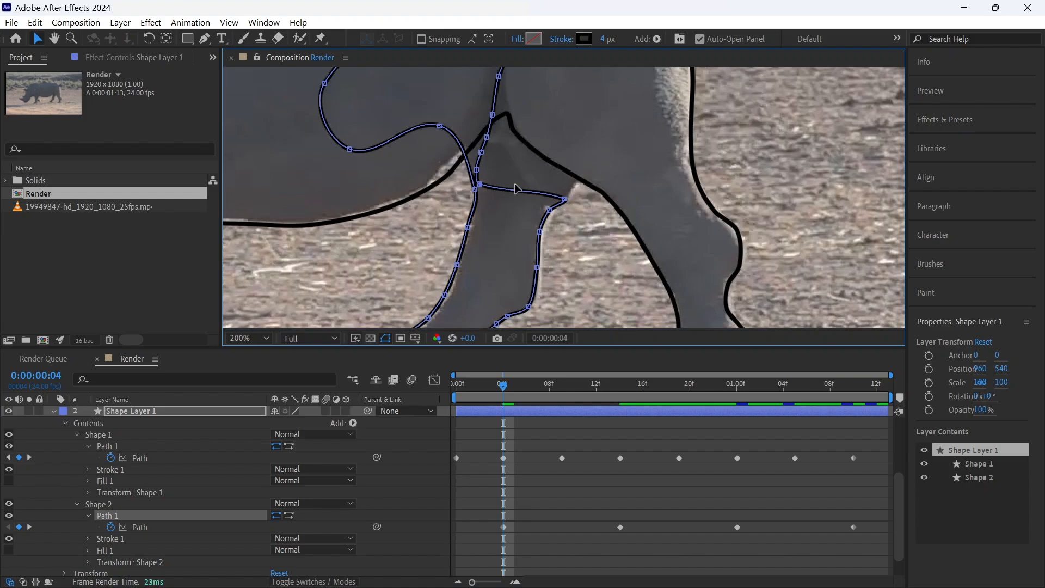
left_click_drag(550, 209, 583, 167)
left_click_drag(476, 170, 544, 98)
- At 0:00:00:09, move the hind leg path over the far hind leg and fit its back edge from hock to thigh
key("space")
left_click_drag(677, 307, 595, 198)
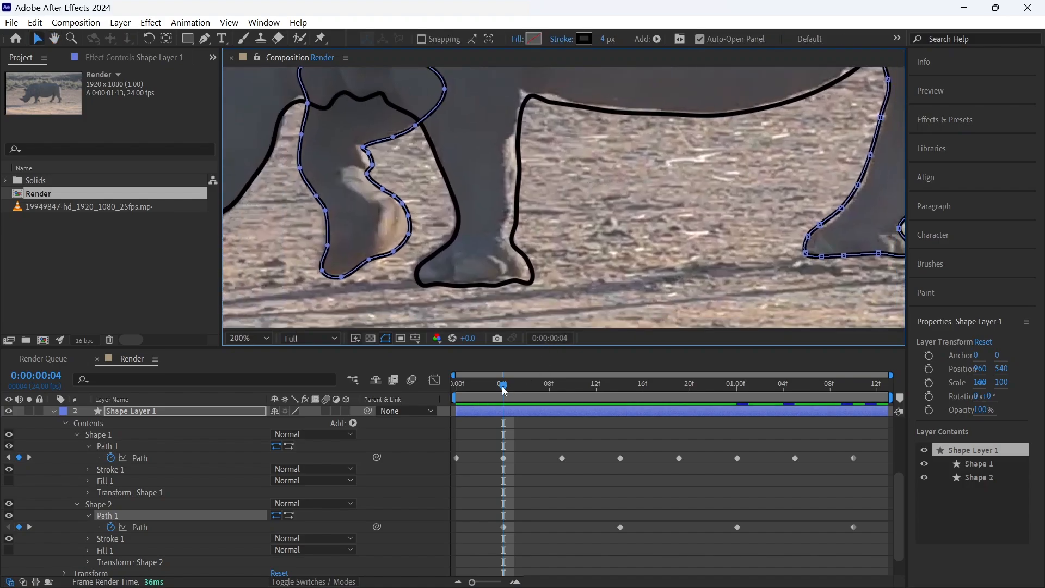
key("k")
key("space")
left_click_drag(429, 229, 131, 215)
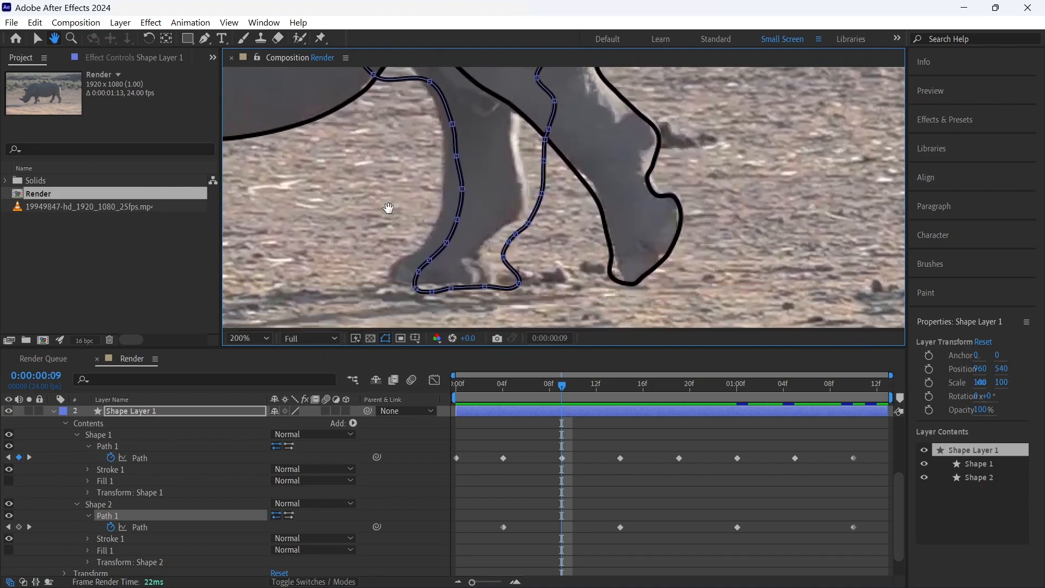
left_click(179, 527)
left_click_drag(536, 215, 524, 186)
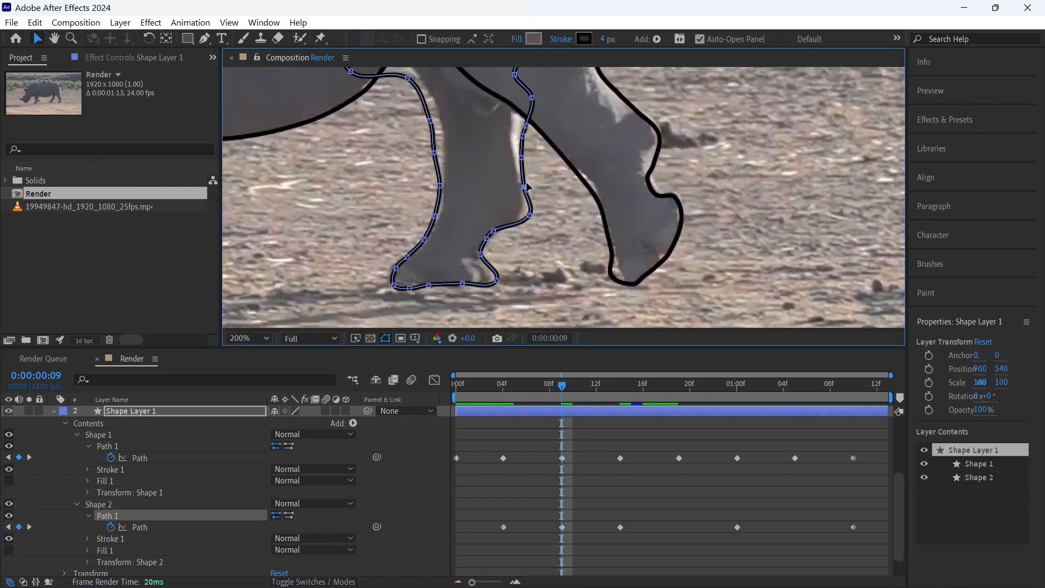
left_click_drag(525, 126, 522, 104)
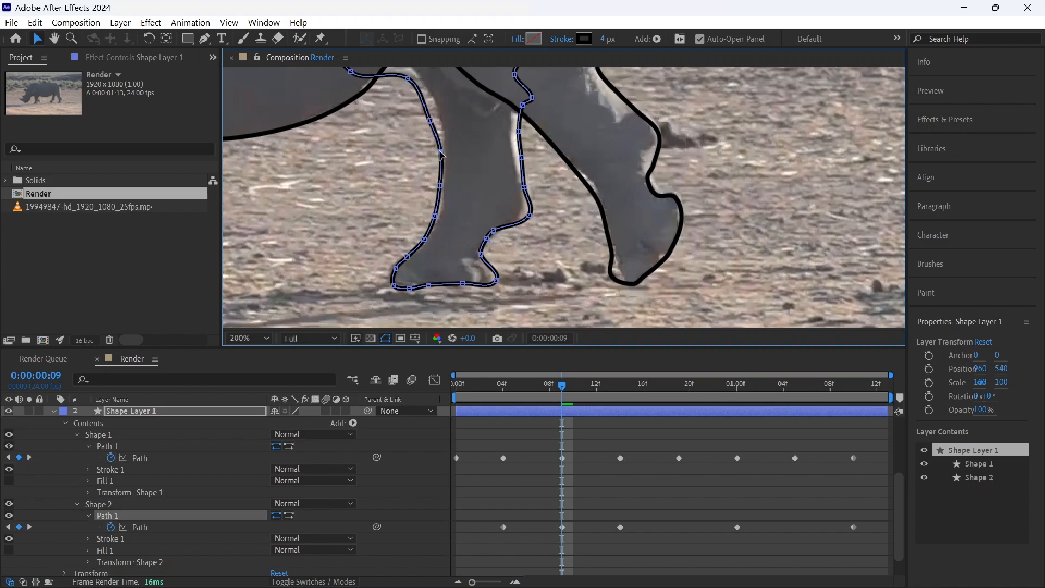
- Fit the hind leg path's front-edge and upper thigh points to the far hind leg at 0:00:00:09
key("space")
left_click_drag(413, 81, 430, 175)
left_click_drag(368, 166, 422, 154)
left_click_drag(342, 99, 417, 91)
key("space")
left_click_drag(384, 272, 397, 206)
- At 0:00:00:19, place the hind leg path over the far hind leg and fit its front edge and sole
left_click_drag(562, 383, 678, 383)
left_click_drag(467, 255, 407, 251)
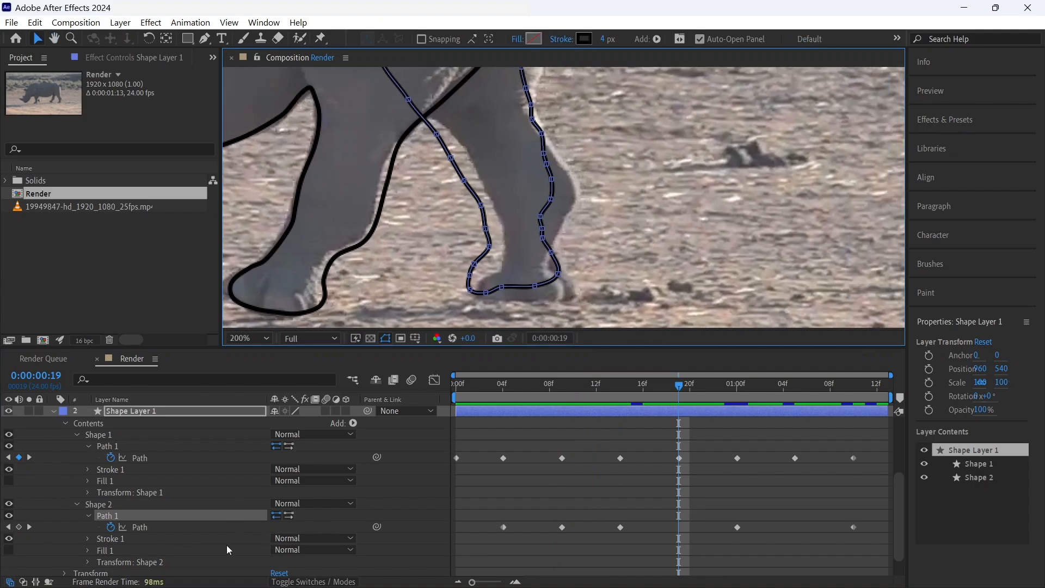
left_click(151, 527)
left_click_drag(522, 289, 499, 232)
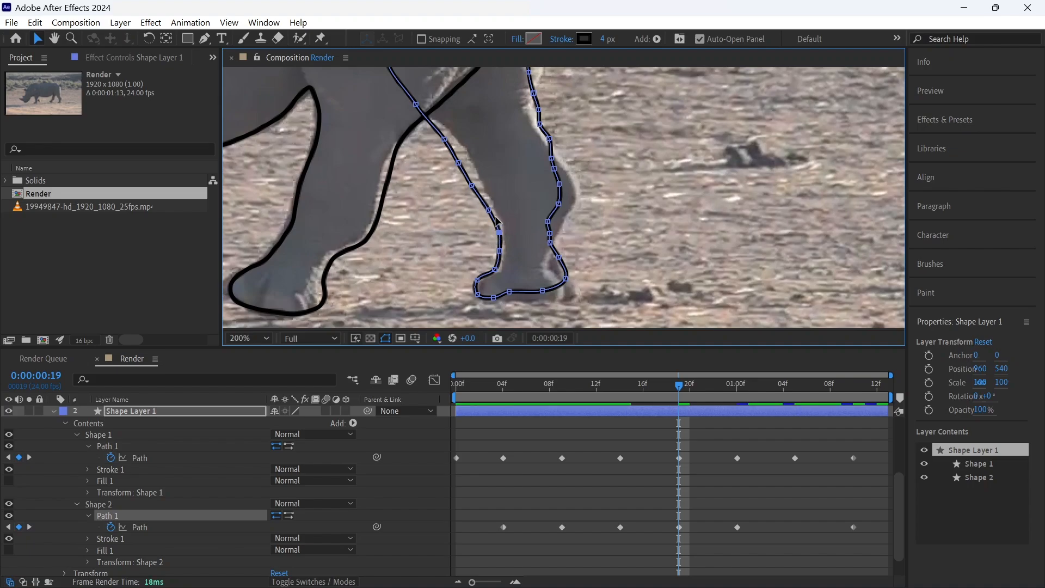
left_click_drag(472, 185, 450, 131)
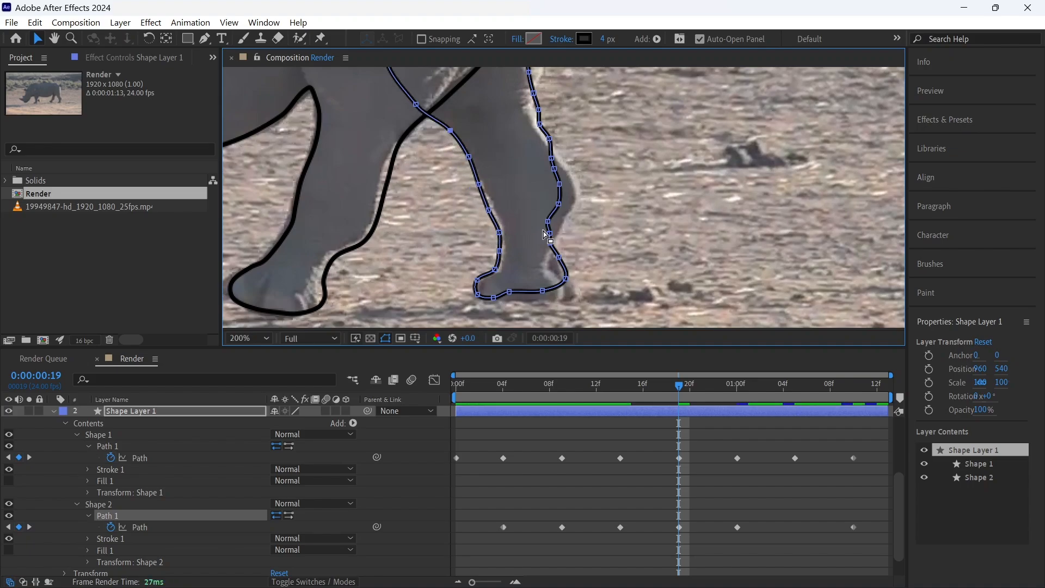
left_click_drag(542, 291, 513, 300)
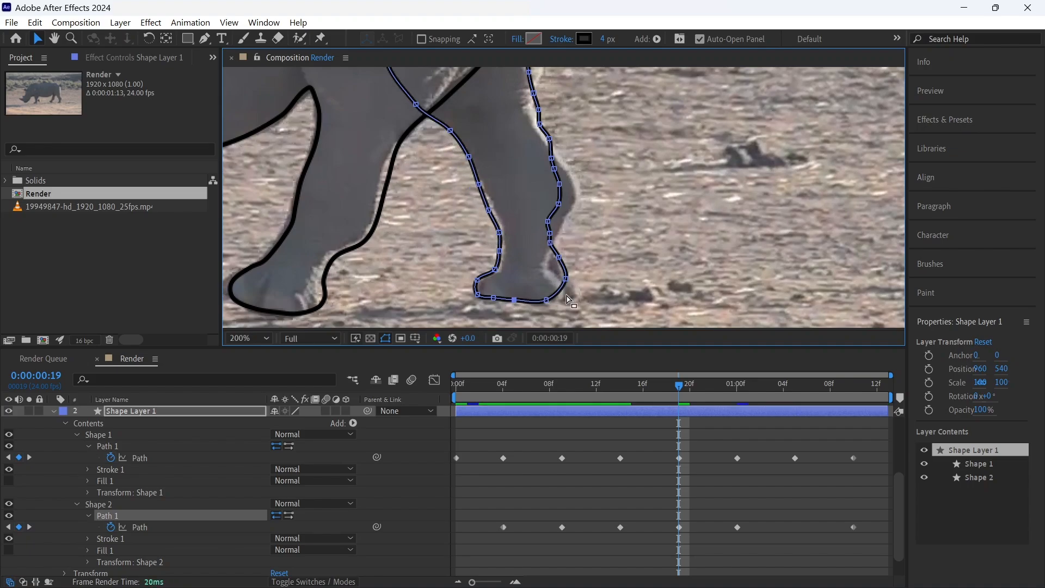
- Fit the hind leg path's back edge at 0:00:00:19, from the heel and hock up to the rump
left_click_drag(566, 279, 578, 297)
left_click_drag(548, 222, 579, 309)
left_click_drag(550, 207, 571, 145)
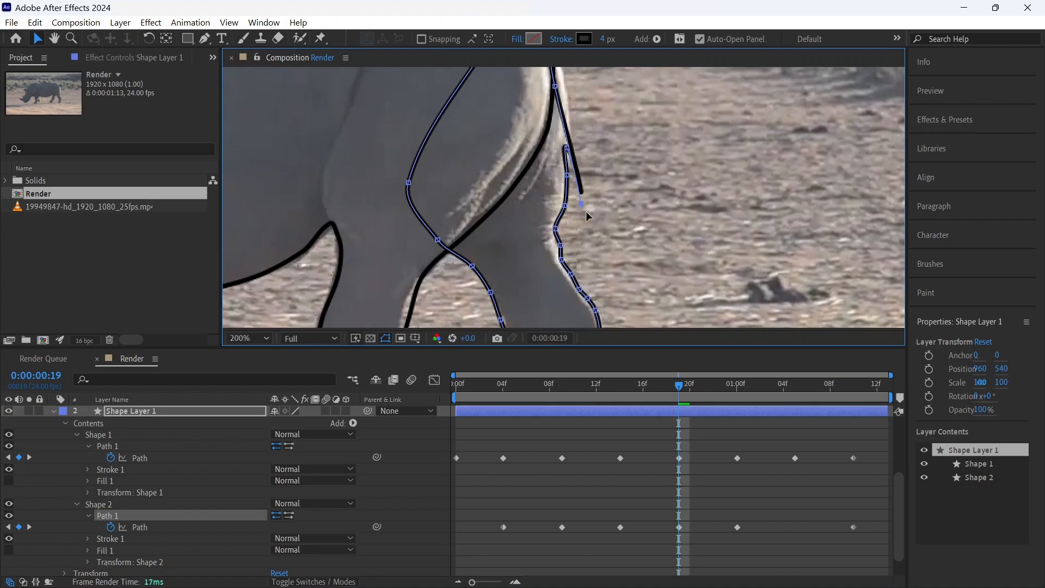
left_click_drag(555, 86, 560, 91)
left_click_drag(582, 125, 584, 239)
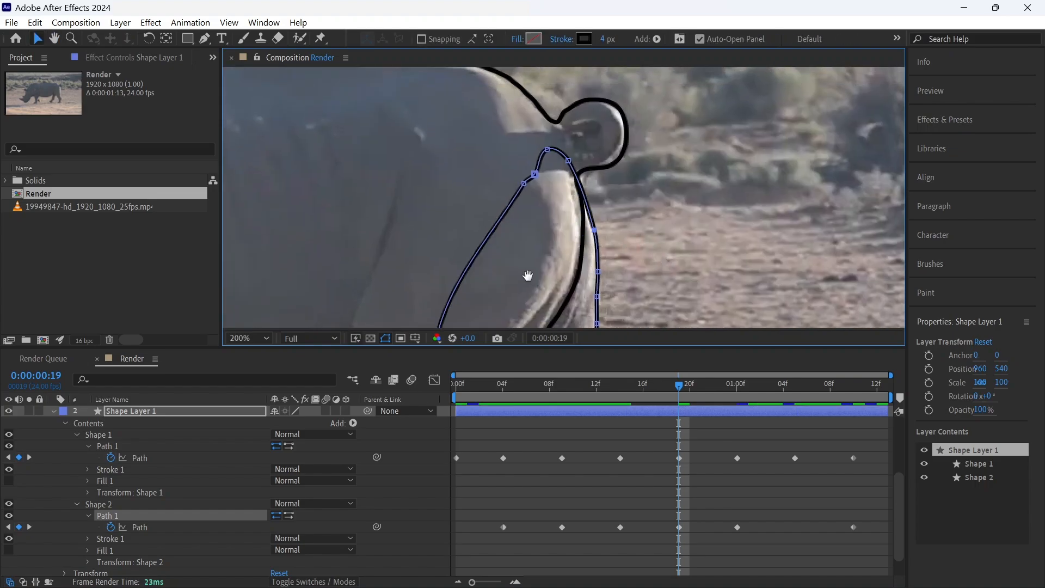
left_click_drag(527, 275, 544, 136)
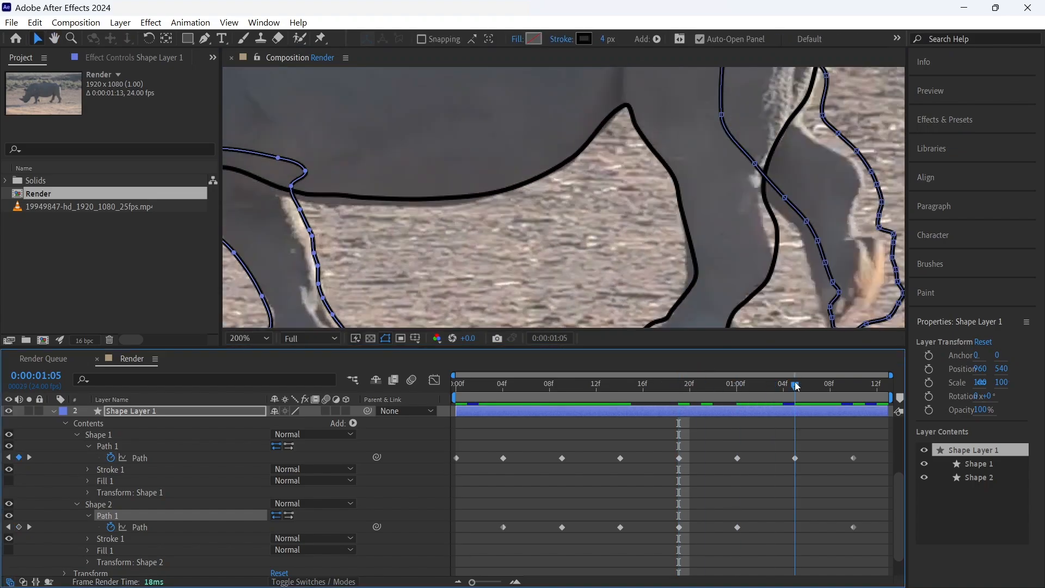
- At 0:00:01:05, place the hind leg path over the lifted far hind leg and fit the back of its foot
key("shift+Page_Down")
left_click_drag(474, 273, 210, 197)
left_click_drag(588, 249, 575, 261)
left_click(190, 527)
double_click(582, 260)
left_click_drag(637, 277, 637, 253)
- Shape the hind leg path's hock and upper back edge around the lifted far hind leg at 0:00:01:05
left_click_drag(639, 236, 616, 167)
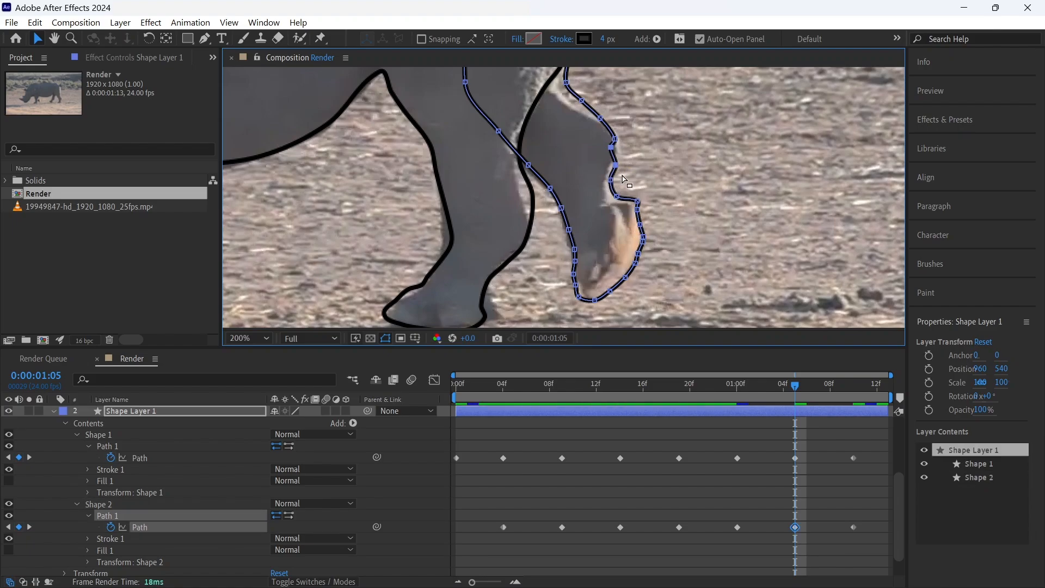
key("ctrl+z")
double_click(625, 169)
left_click(630, 175)
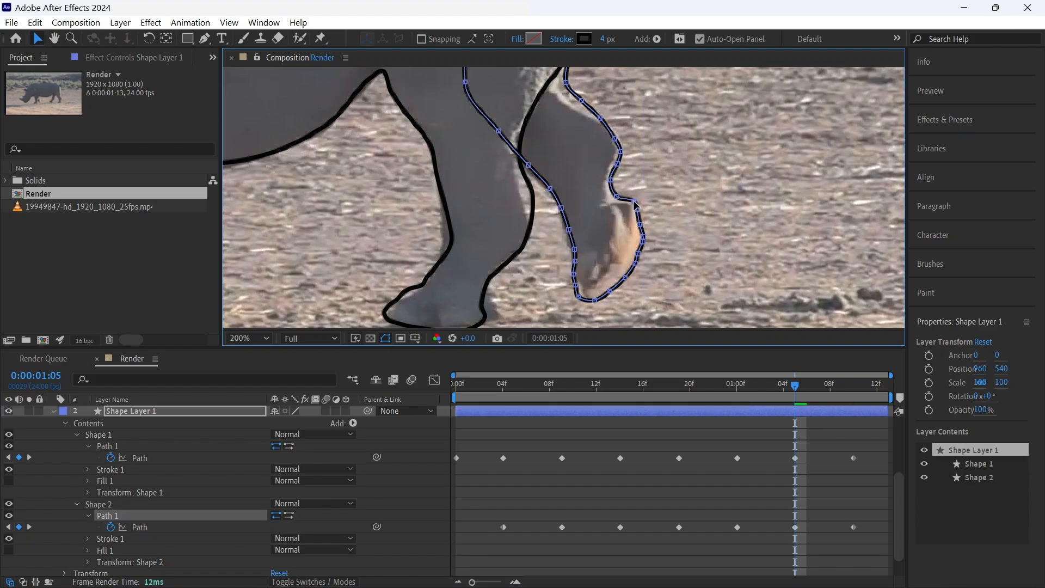
left_click_drag(579, 109, 590, 183)
left_click_drag(572, 121, 582, 207)
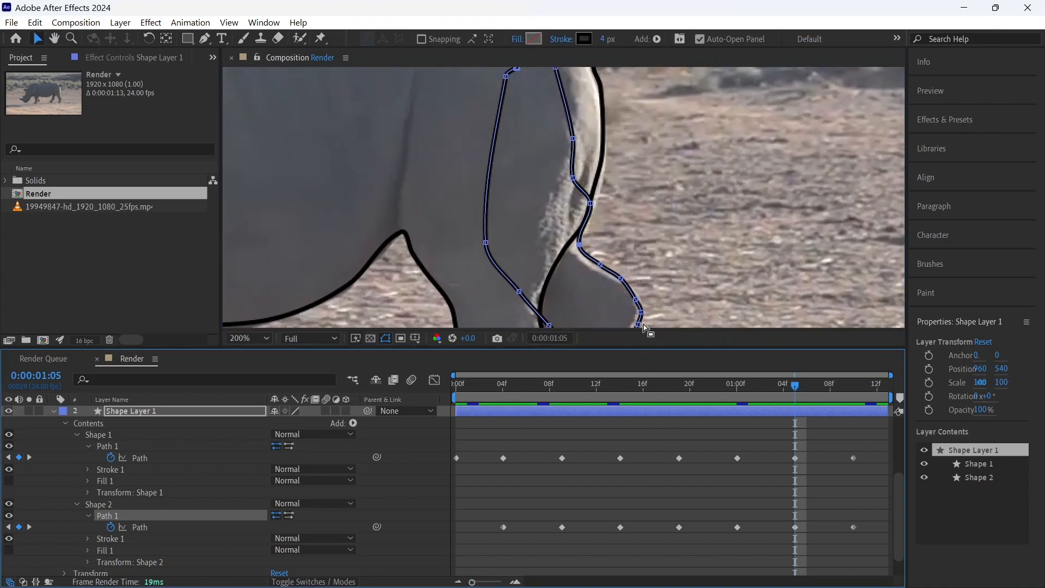
- At 0:00:00:00, move the hind leg path over the far hind leg and fit its toe, sole and heel
key("shift+slash")
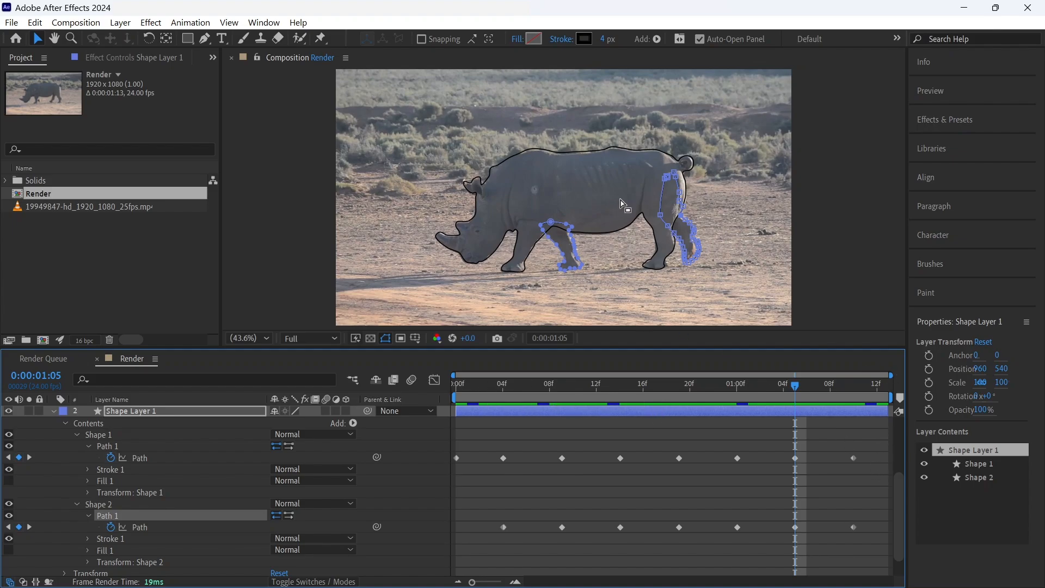
scroll(621, 205, "up", 4)
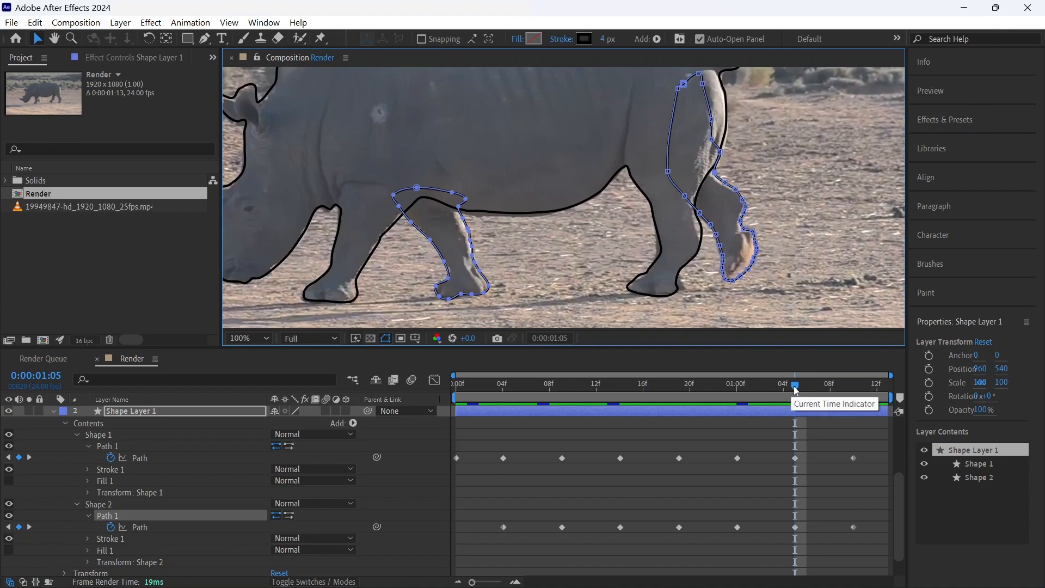
left_click_drag(794, 386, 449, 388)
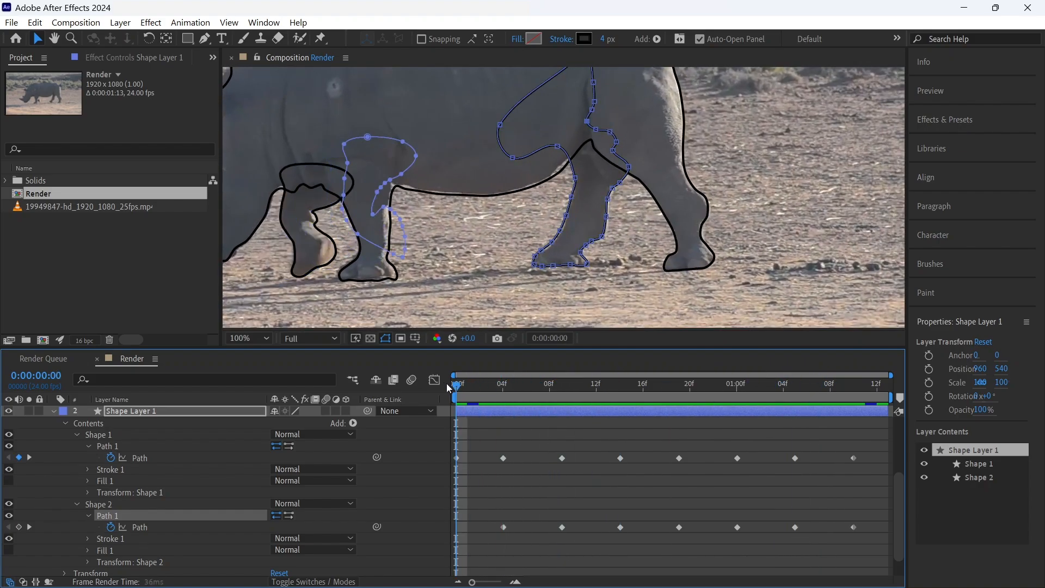
scroll(404, 215, "up", 2)
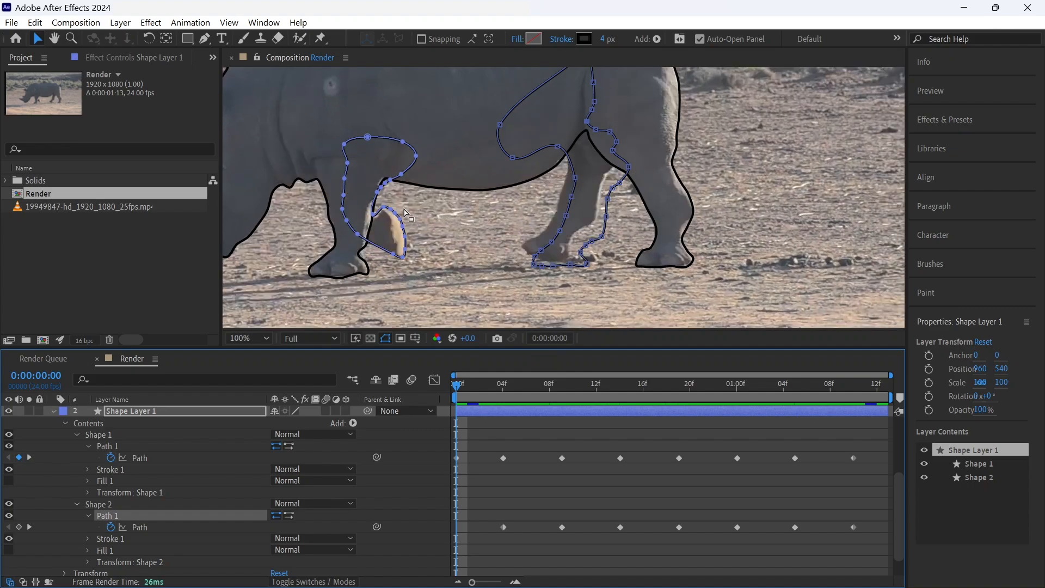
scroll(406, 211, "up", 1)
scroll(423, 245, "down", 1)
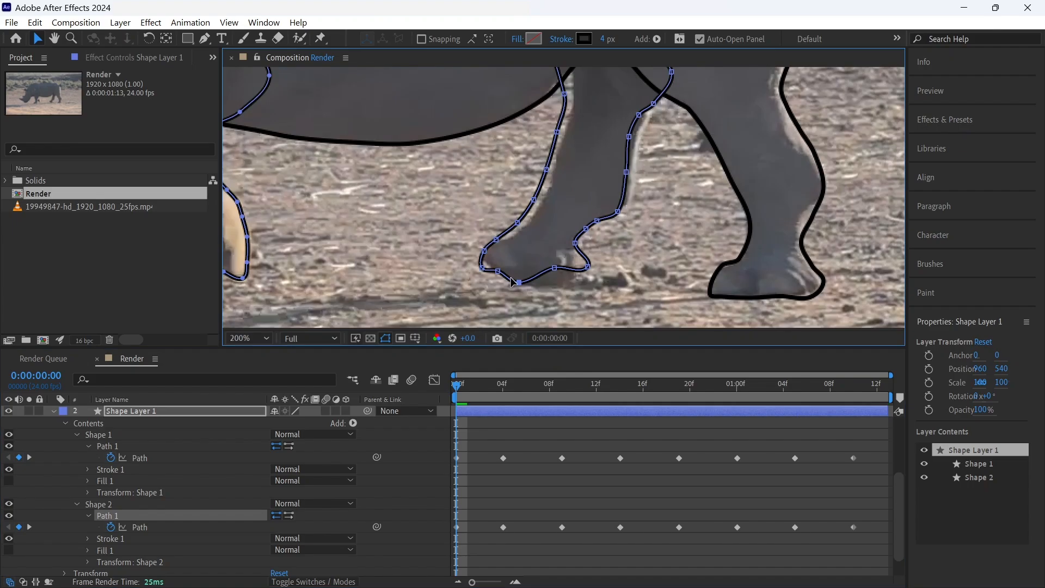
left_click_drag(492, 276, 573, 282)
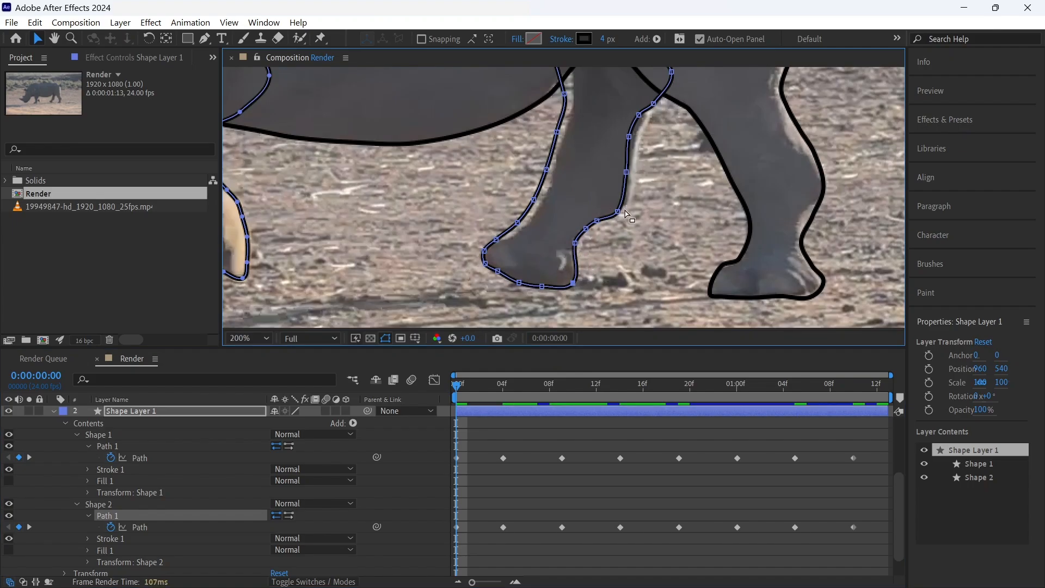
- Fit the hind leg path's back and front edges to the far hind leg above the foot at 0:00:00:00
left_click_drag(625, 172, 646, 119)
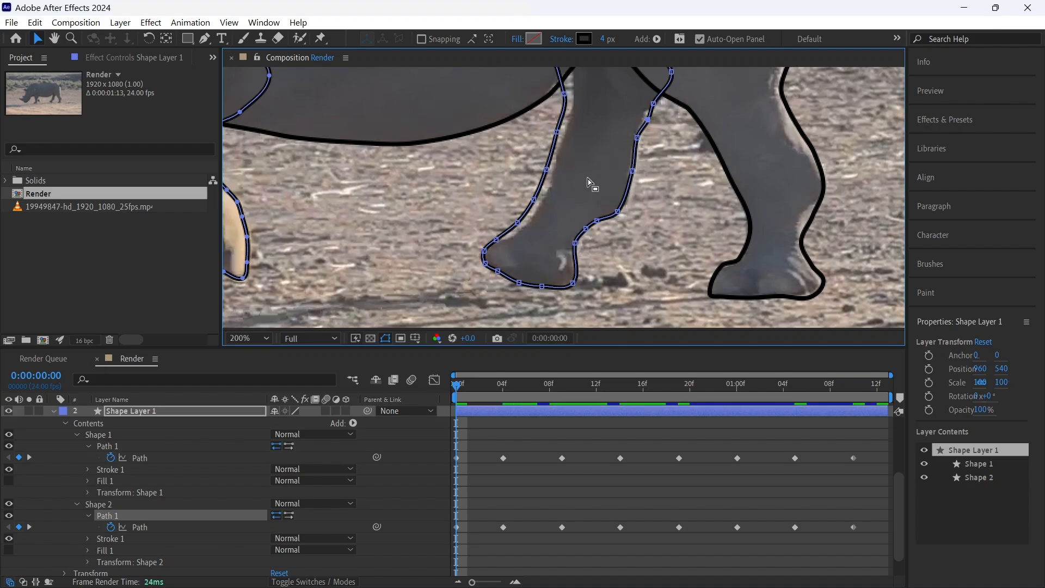
left_click_drag(518, 222, 538, 201)
left_click_drag(546, 170, 551, 170)
left_click_drag(557, 132, 560, 132)
left_click_drag(564, 93, 545, 218)
left_click_drag(526, 165, 530, 163)
left_click_drag(626, 277, 652, 126)
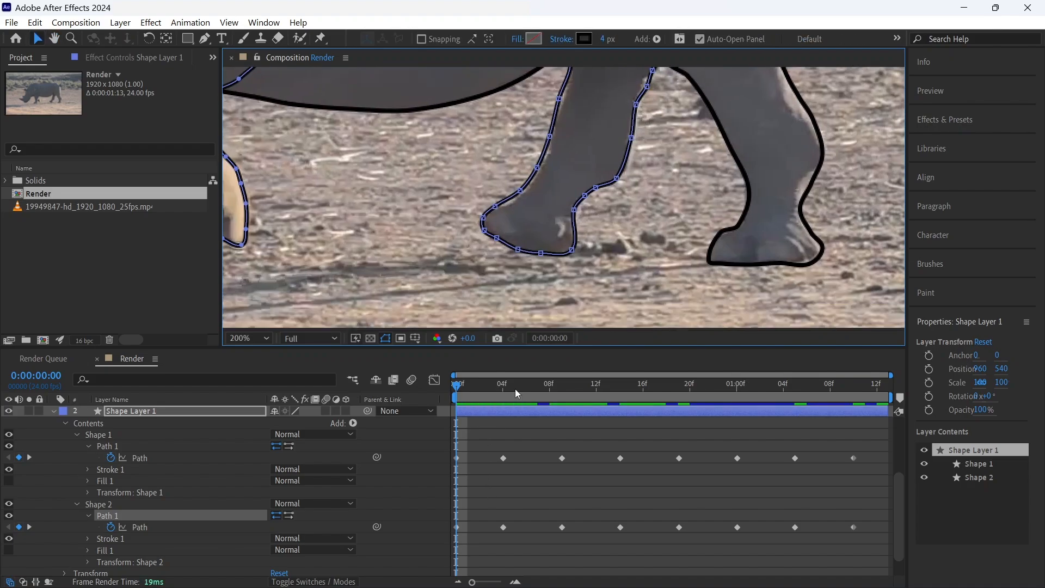
- Copy both leg paths' keyframes from 0:00:00:00 to 0:00:01:12
left_click_drag(471, 536, 452, 453)
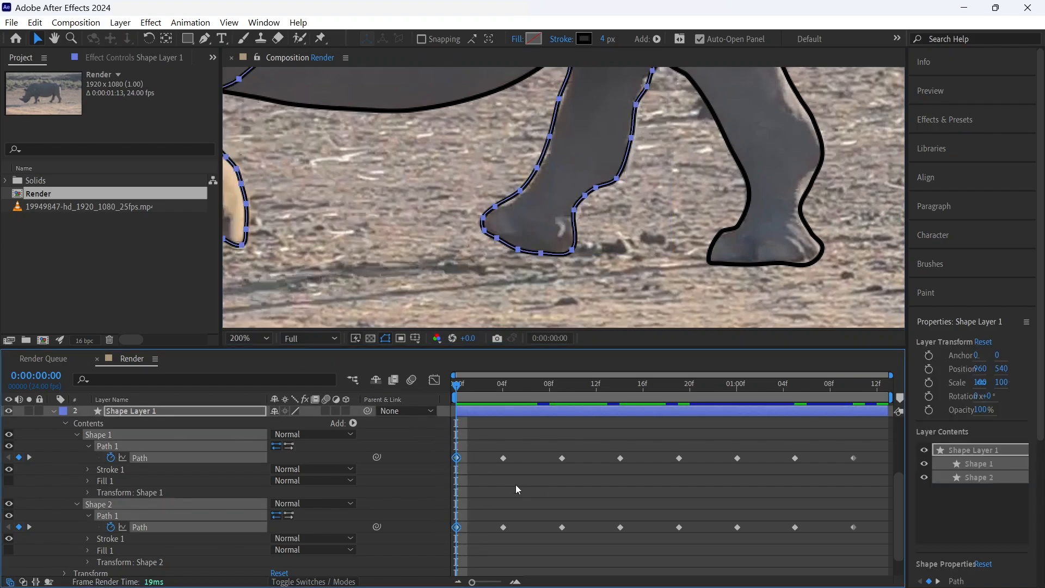
left_click_drag(457, 384, 877, 384)
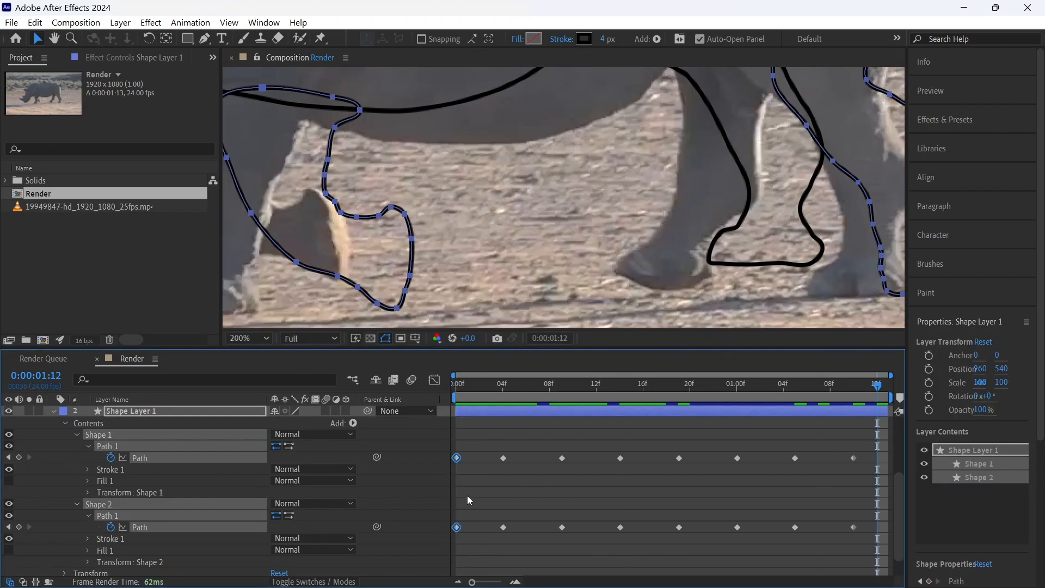
key("ctrl+v")
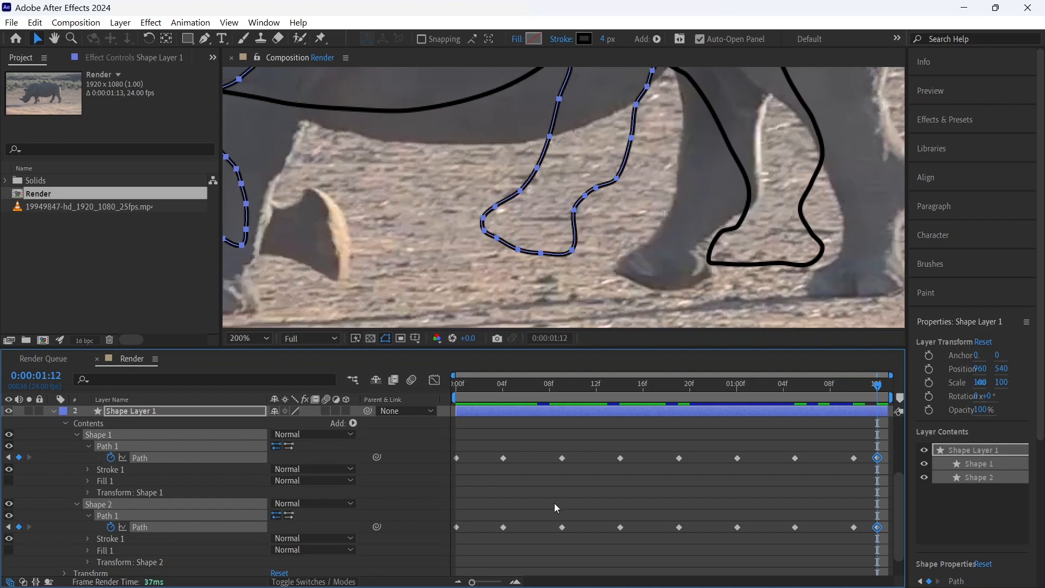
- At 0:00:00:02, reshape the front leg path's front edge and inner back edge around the far front leg
scroll(792, 258, "down", 1)
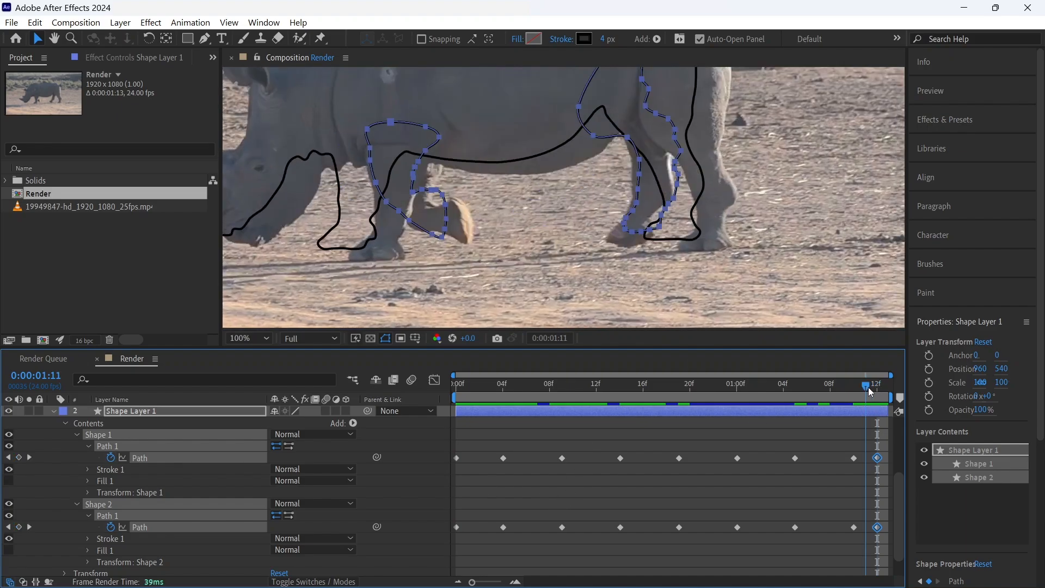
left_click_drag(892, 391, 430, 413)
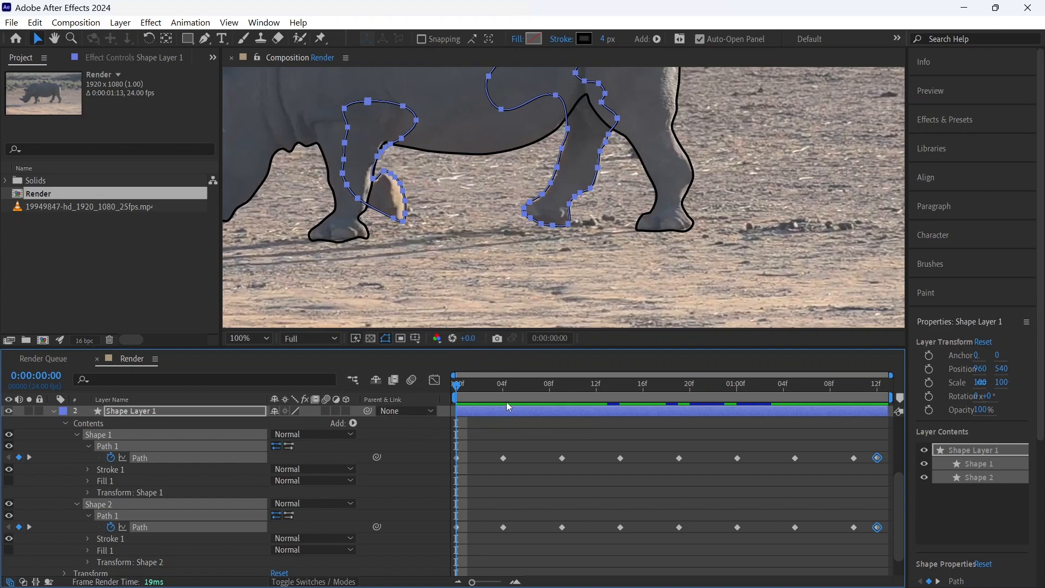
left_click(468, 387)
key("Page_Down")
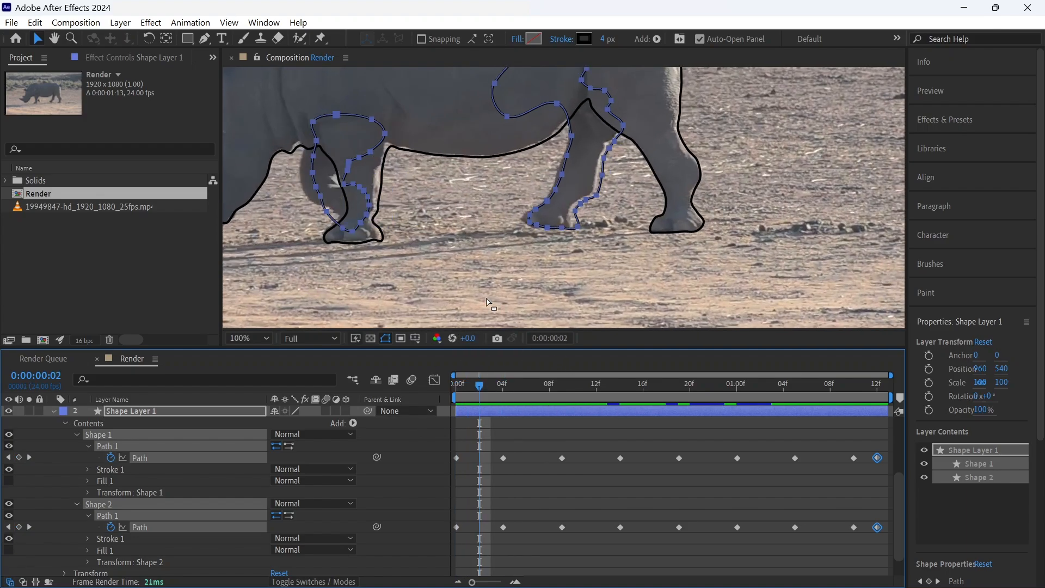
key("period")
left_click_drag(390, 196, 627, 257)
left_click_drag(440, 242, 539, 229)
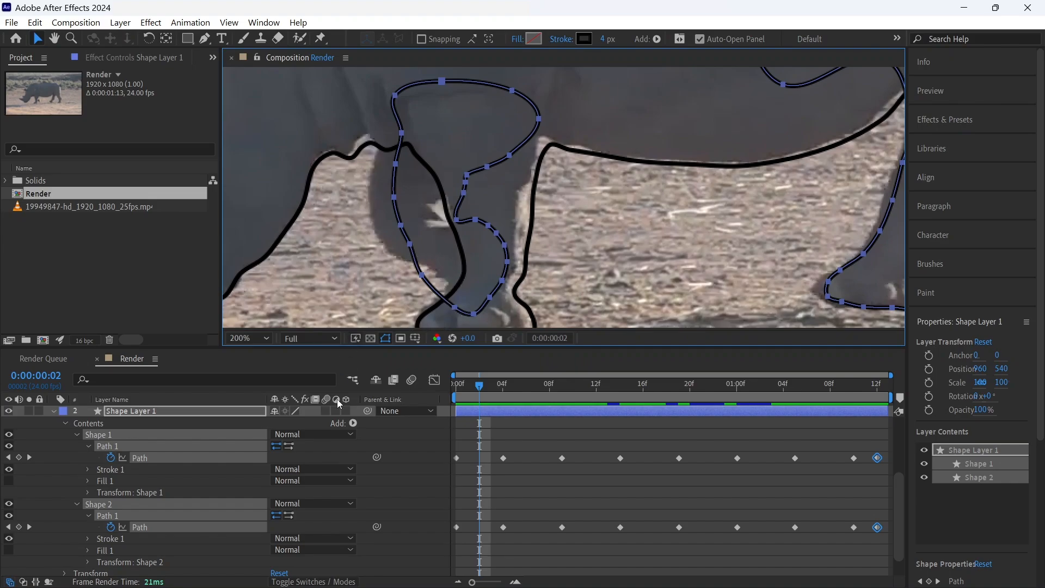
left_click(244, 469)
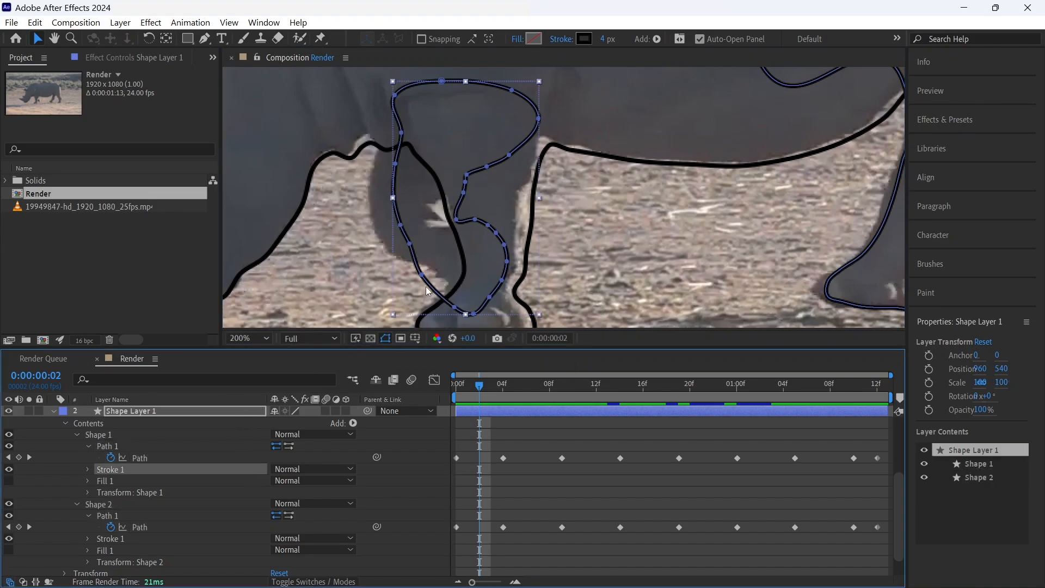
mouse_move(455, 300)
left_mouse_down()
mouse_move(453, 314)
mouse_move(455, 293)
left_mouse_up()
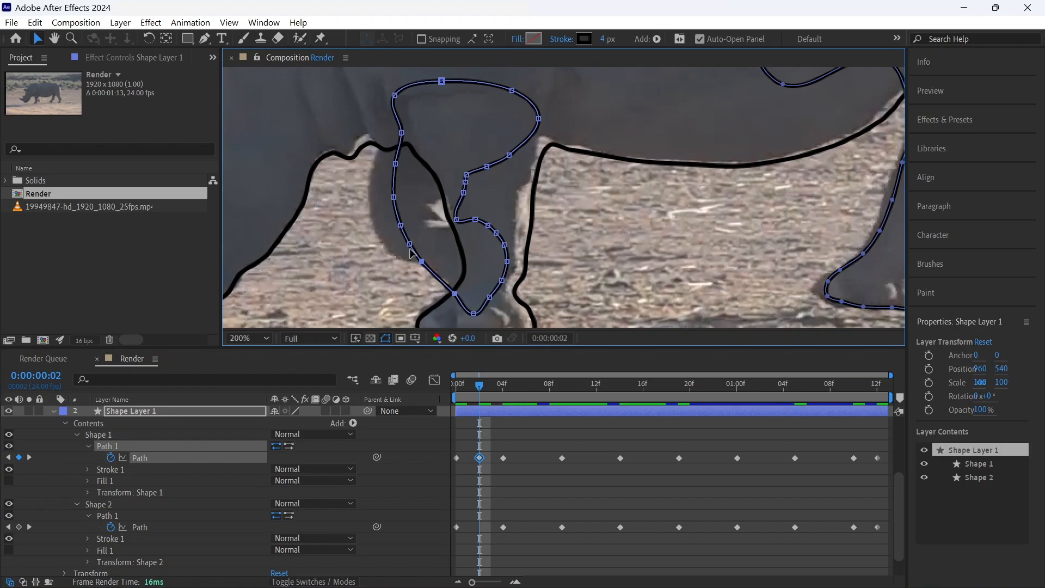
left_click_drag(410, 248, 377, 152)
left_click_drag(373, 191, 371, 191)
left_click_drag(456, 219, 466, 170)
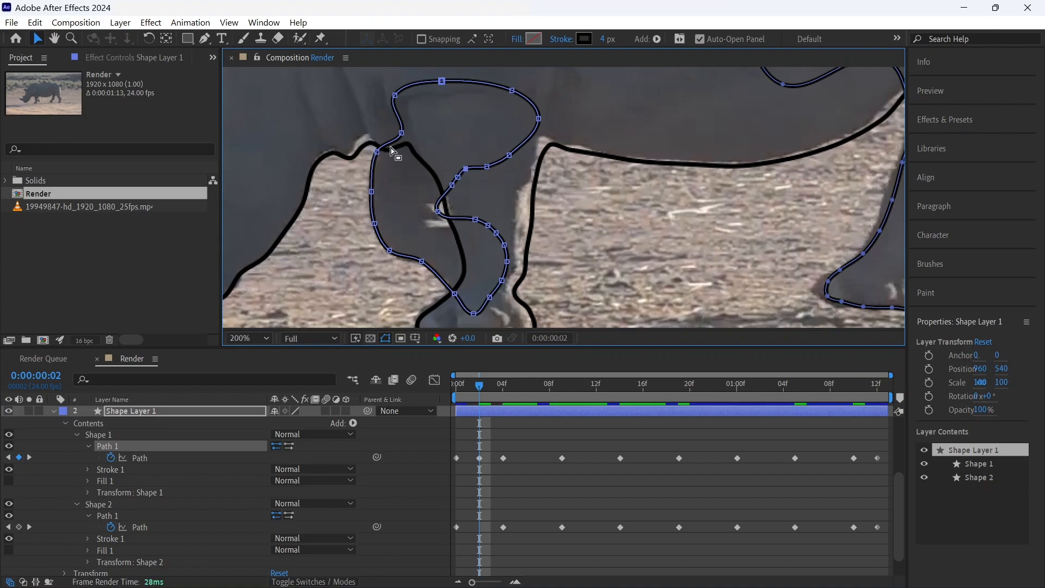
- At 0:00:00:02, shift the hind leg path onto the far hind leg and refine its upper front edge
left_click_drag(656, 213, 297, 212)
left_click(196, 528)
key("Left")
key("Left")
key("Left")
key("Left")
key("Left")
key("Left")
key("Left")
key("Left")
key("Left")
key("Left")
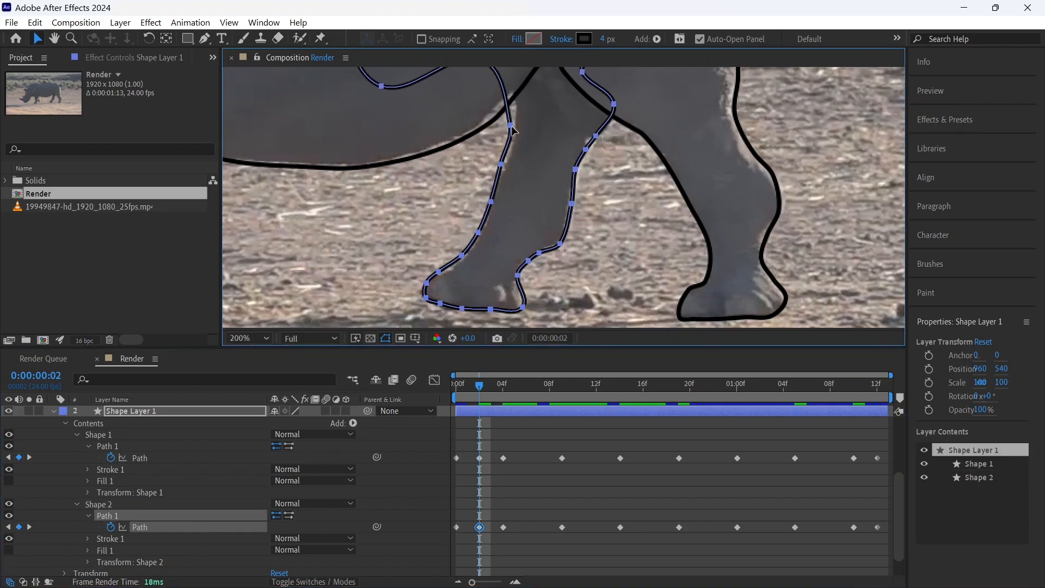
left_click_drag(510, 125, 514, 126)
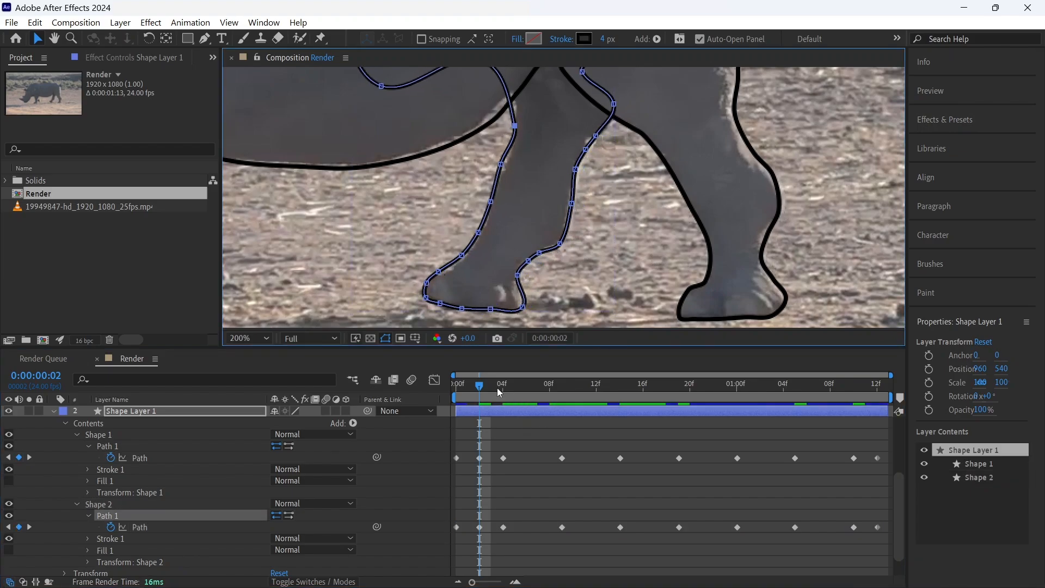
- At 0:00:00:07, move the hind leg path over the far hind leg and fit its toe and heel
left_click_drag(499, 392, 534, 386)
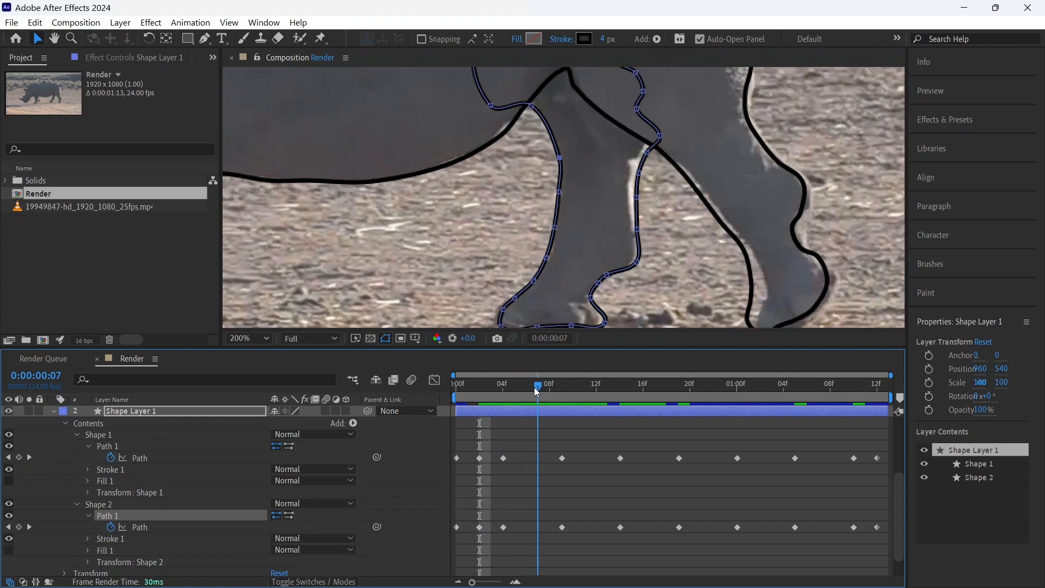
left_click_drag(596, 280, 575, 232)
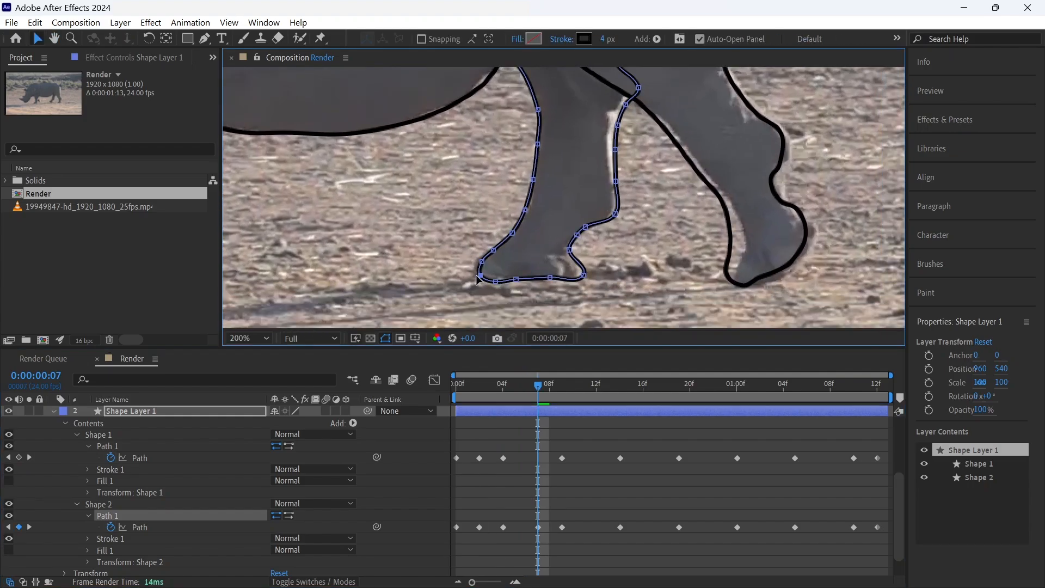
left_click_drag(478, 279, 481, 257)
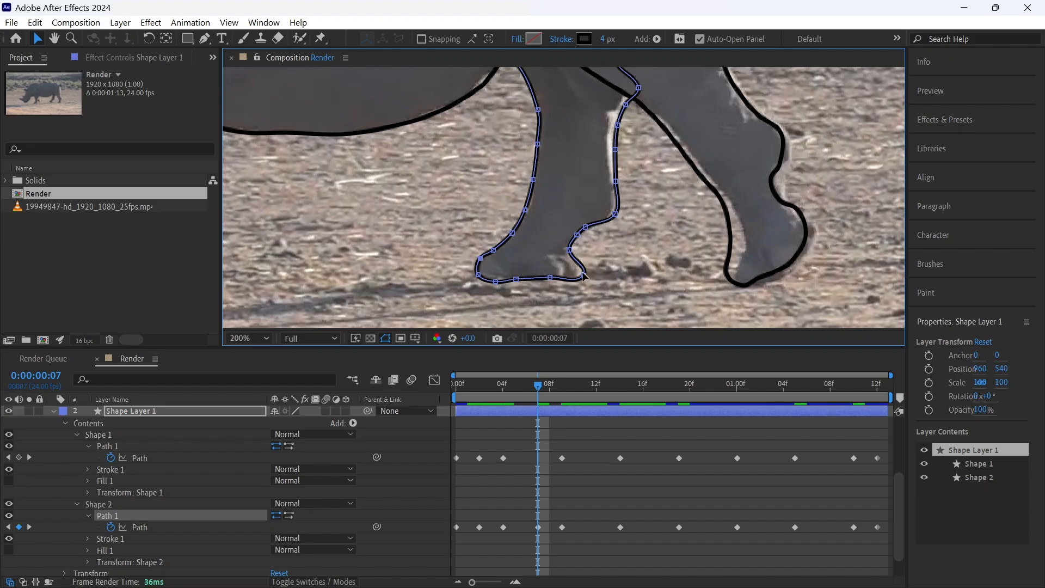
left_click_drag(583, 275, 580, 275)
- At 0:00:00:07, fit the front leg path's toe and front edge to the far front leg
left_click(452, 191)
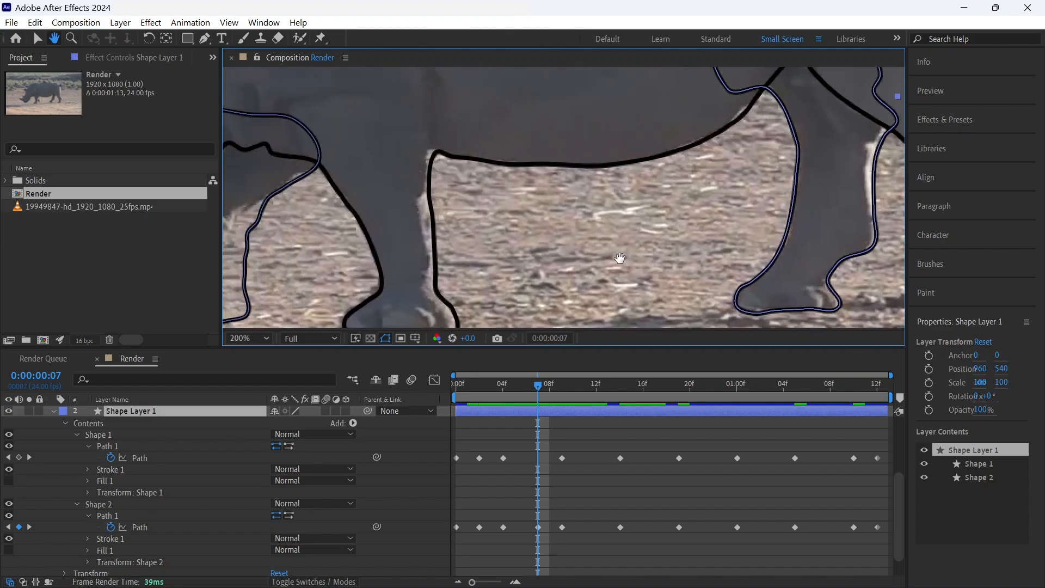
left_click_drag(451, 191, 419, 265)
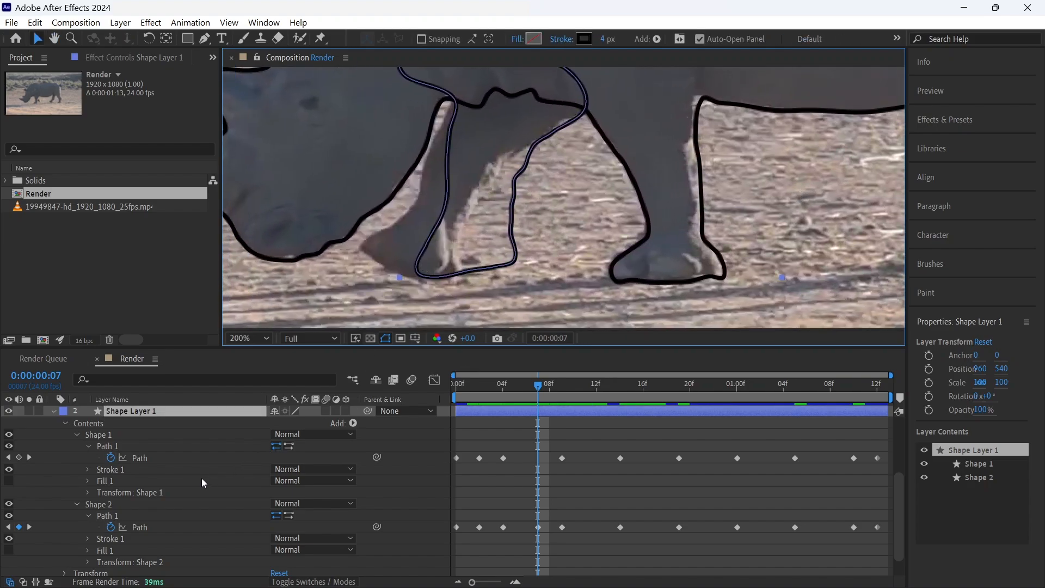
left_click(242, 457)
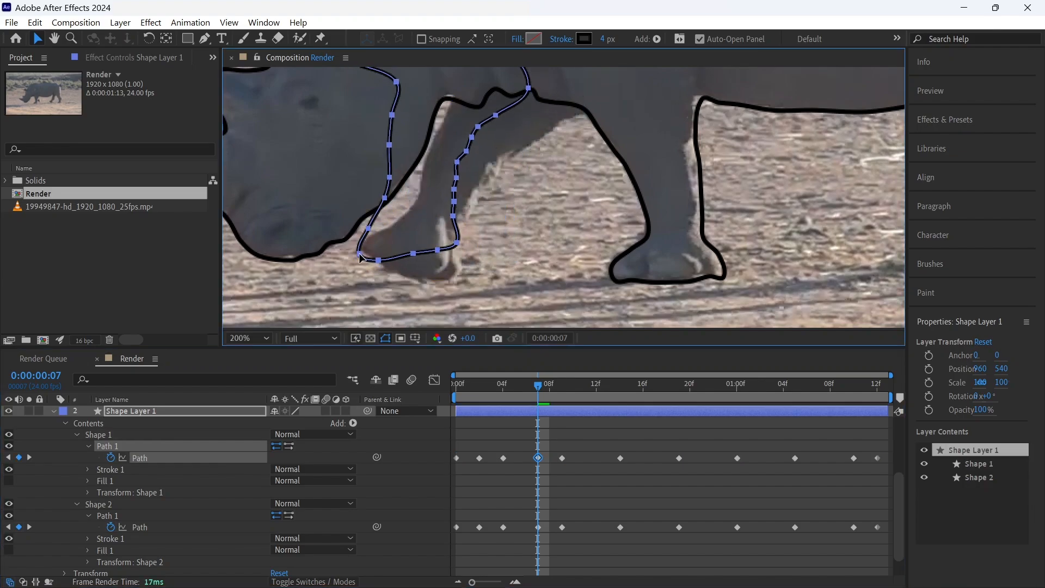
left_click(187, 445)
left_click_drag(407, 271, 362, 248)
left_click_drag(425, 245, 384, 233)
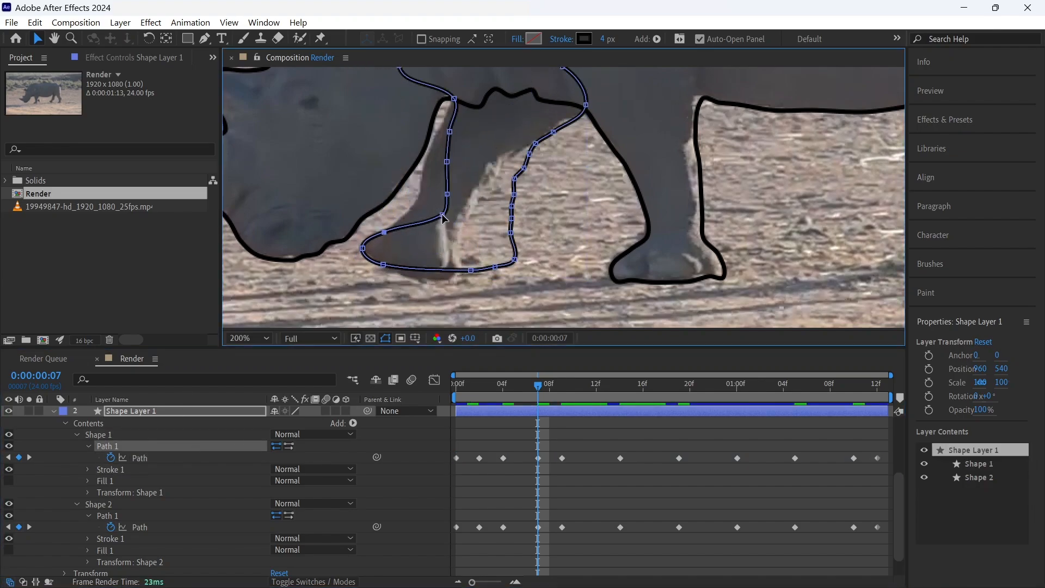
left_click_drag(442, 215, 452, 92)
- Shape the front leg path's sole, heel and back edge around the far front leg at 0:00:00:07
left_click_drag(471, 270, 426, 284)
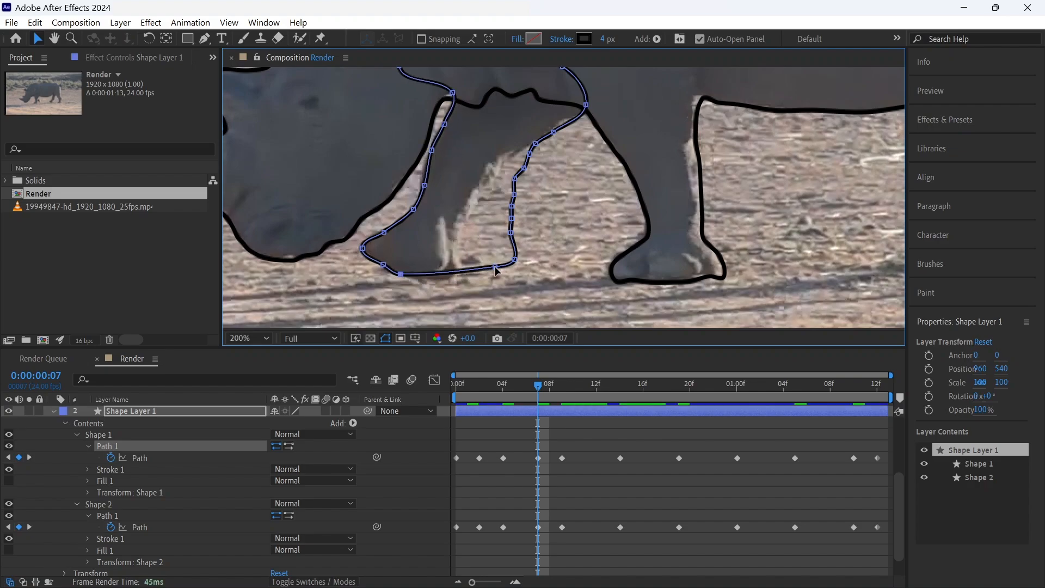
left_click_drag(515, 260, 457, 278)
left_click_drag(510, 233, 462, 248)
left_click_drag(512, 218, 525, 151)
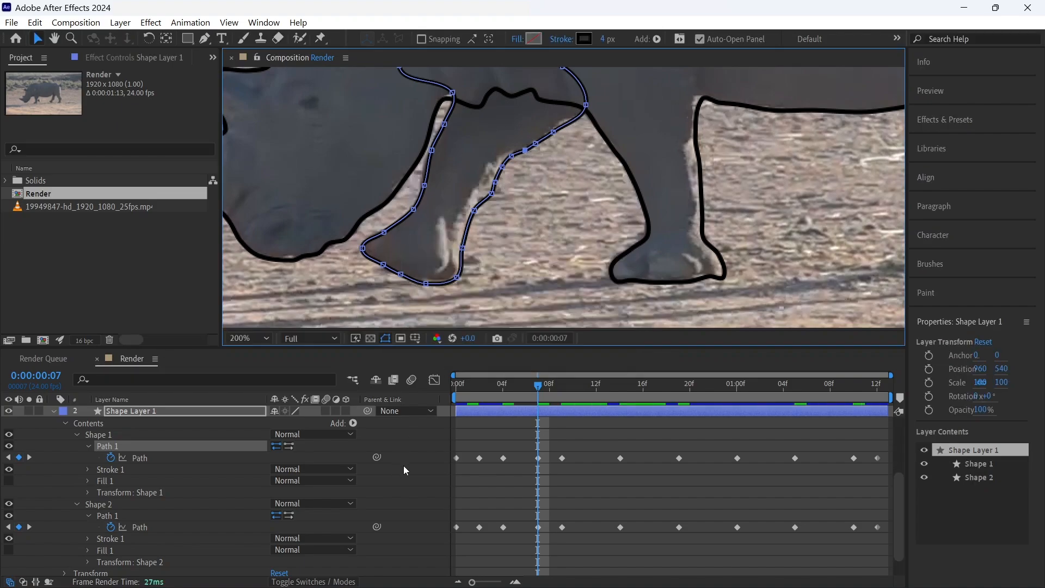
- At 0:00:00:12, move the front leg path over the far front leg and adjust its heel and upper front edge
left_click_drag(537, 385, 596, 385)
left_click(227, 459)
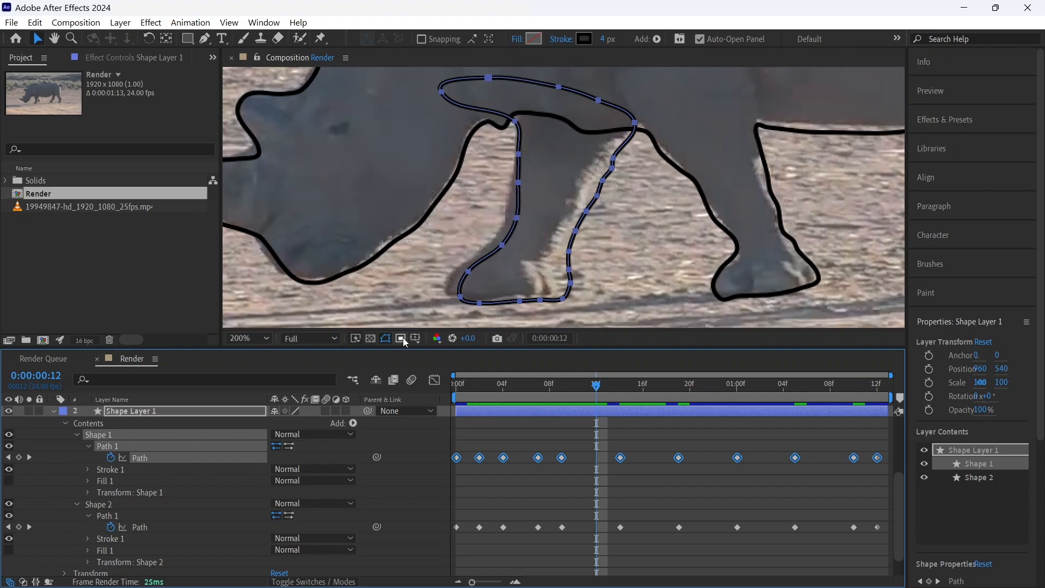
left_click_drag(569, 269, 553, 265)
left_click(560, 265)
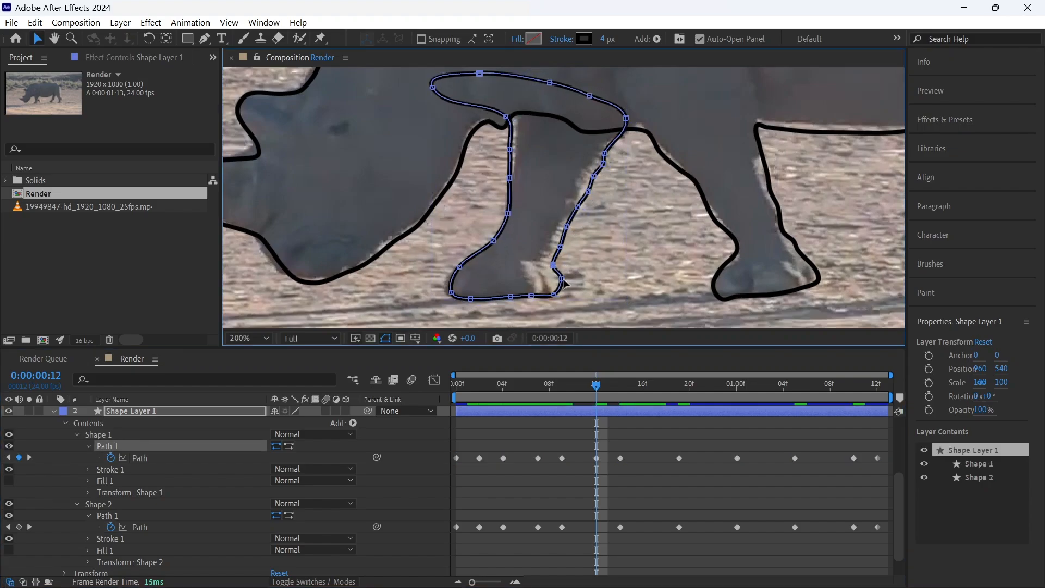
left_click_drag(506, 117, 510, 116)
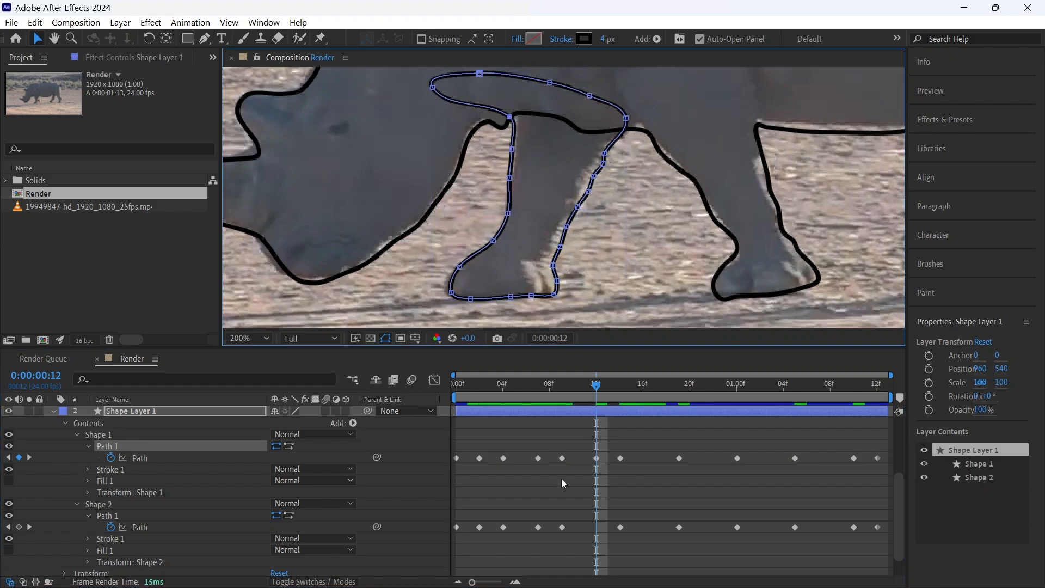
- At 0:00:00:12, move the hind leg path over the far hind leg and fit its front ankle
left_click_drag(478, 167, 420, 298)
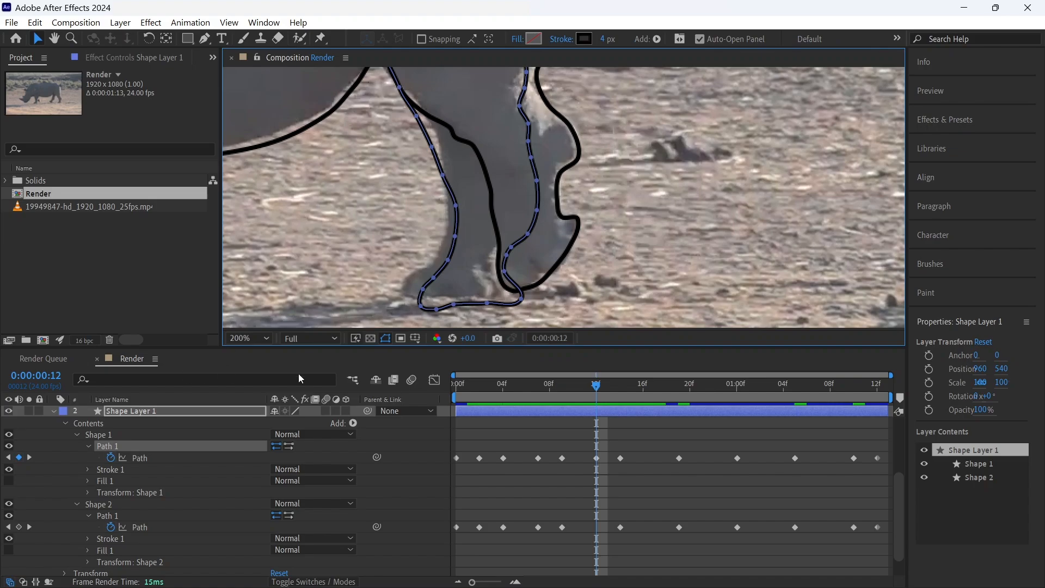
left_click(139, 527)
left_click_drag(442, 278, 428, 267)
left_click(444, 238)
left_click(228, 499)
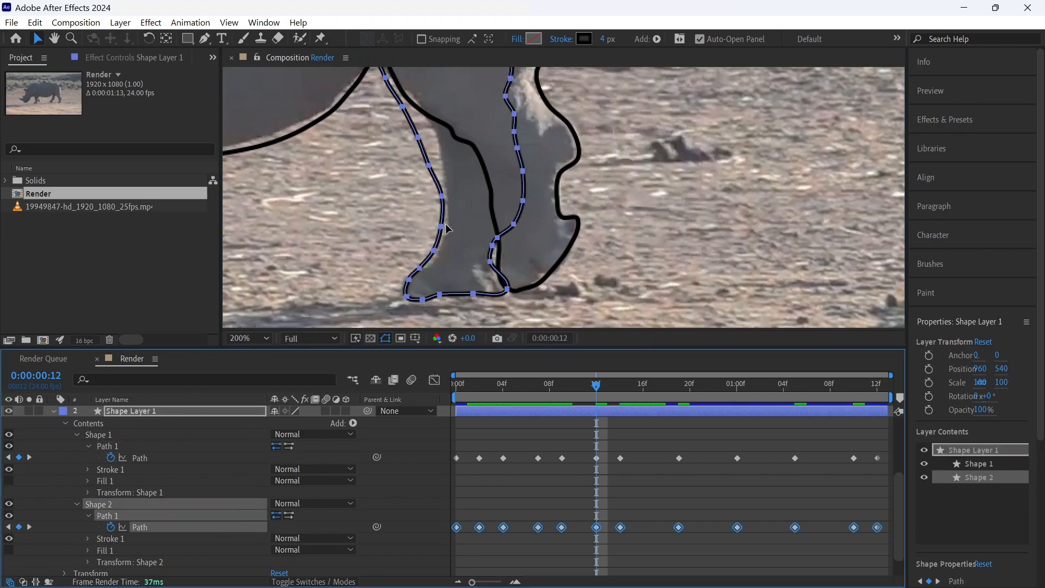
left_click(445, 237)
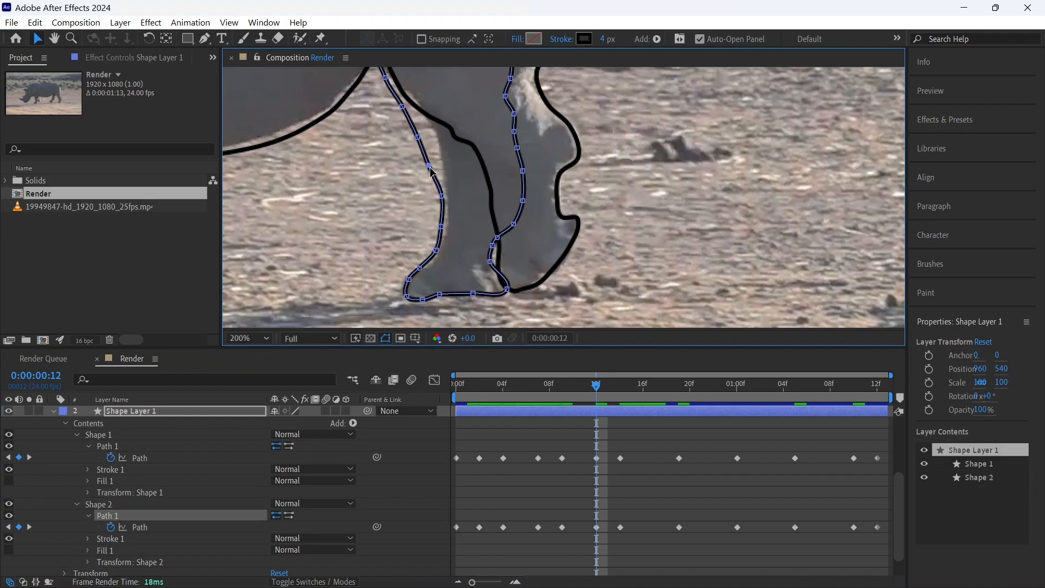
- Shape the hind leg path's upper front edge along the far hind leg at 0:00:00:12
left_click_drag(428, 165, 409, 96)
key("space")
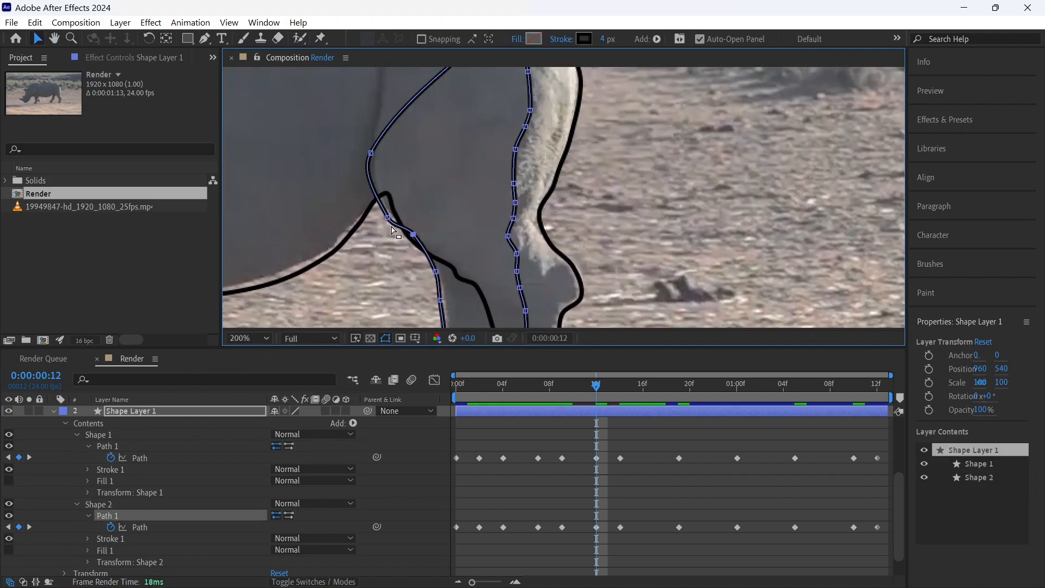
key("space")
left_click_drag(468, 254, 416, 266)
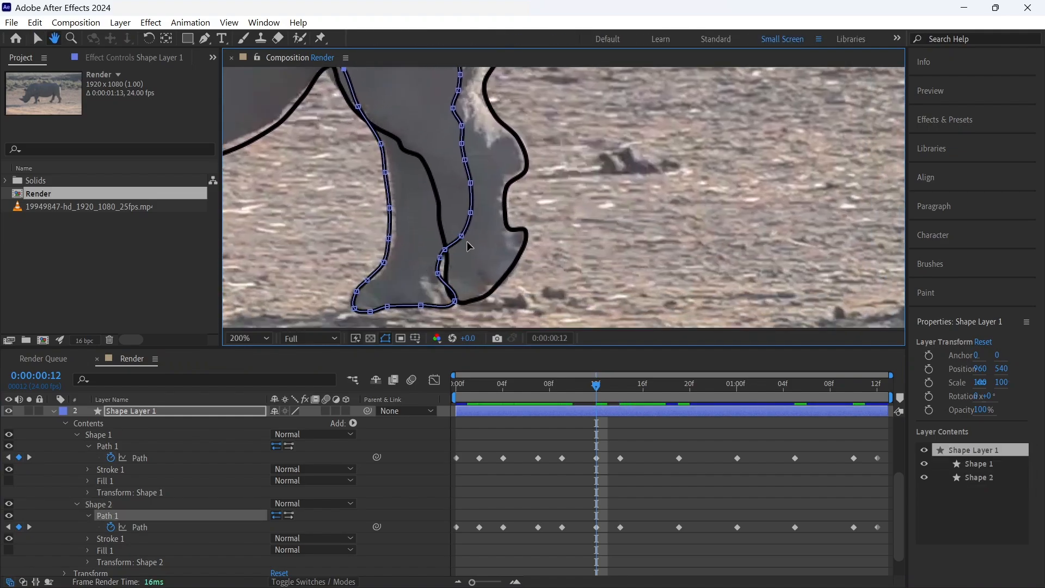
key("v")
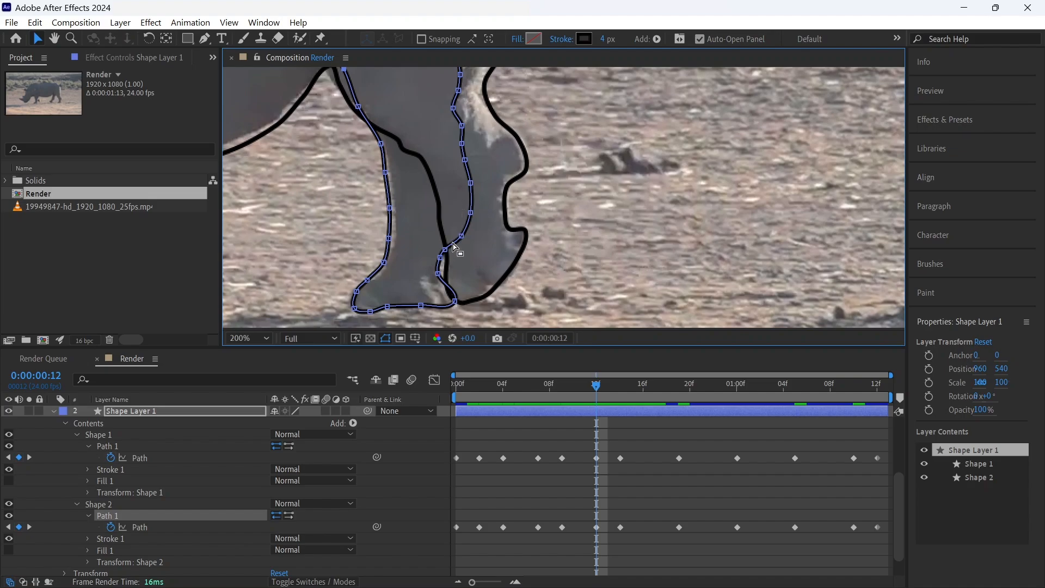
key("h")
left_click_drag(455, 248, 431, 164)
left_click_drag(450, 109, 482, 197)
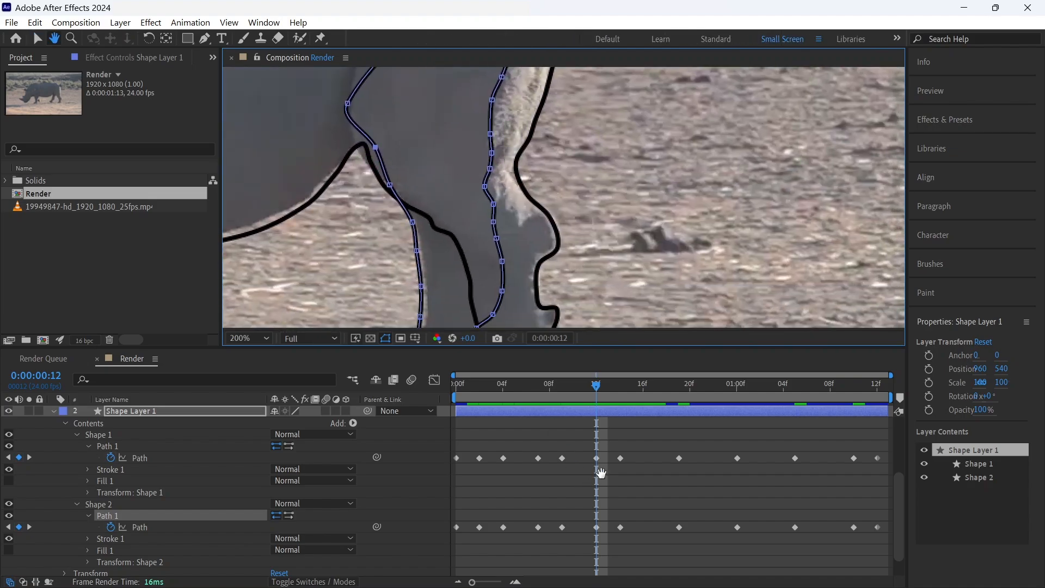
key("v")
- At 0:00:00:16, fit the hind leg path's front edge to the far hind leg from the thigh to the ankle
left_click_drag(599, 396, 647, 381)
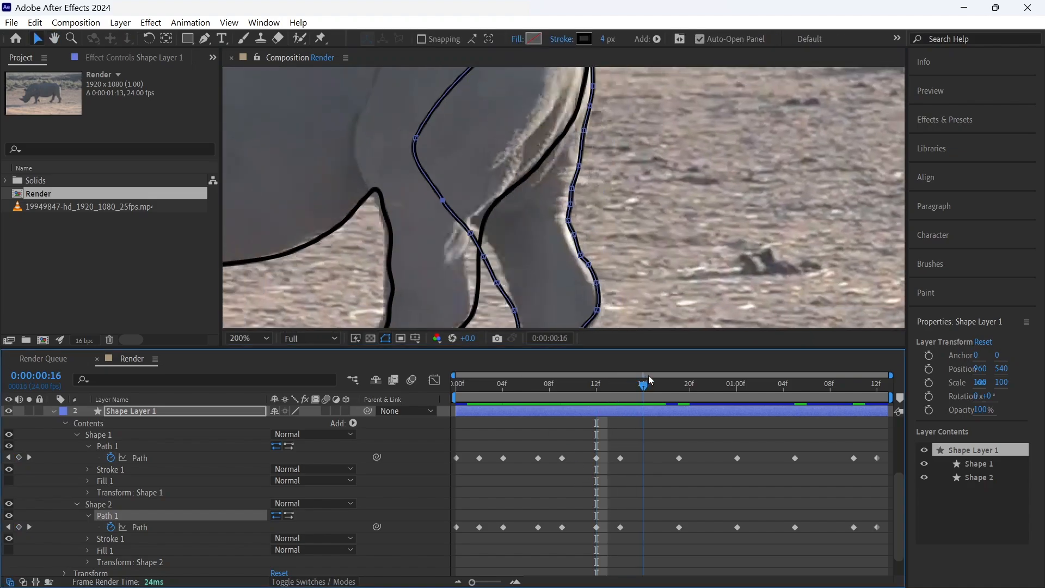
key("h")
left_click_drag(550, 268, 507, 205)
key("v")
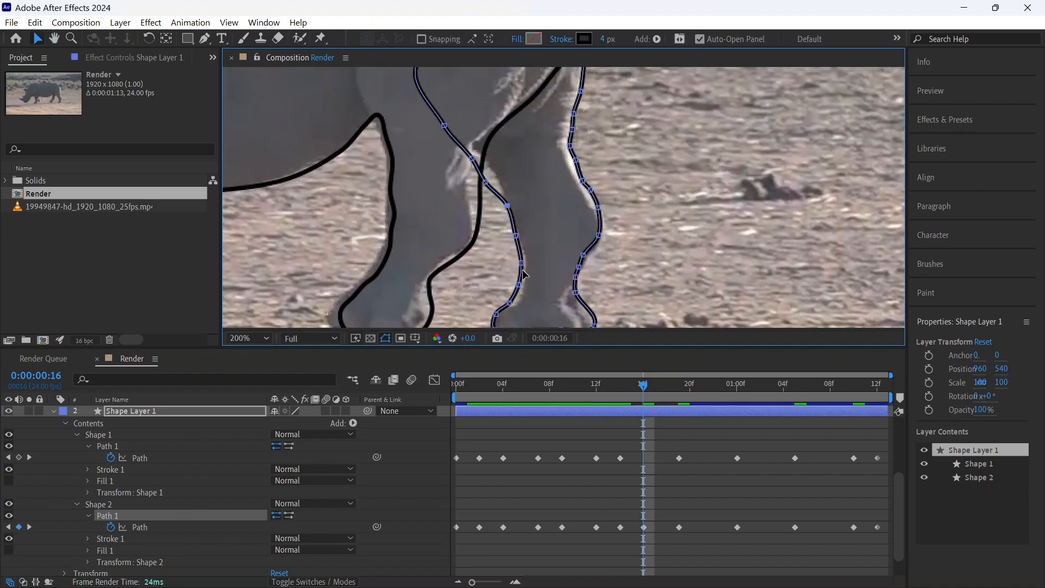
left_click_drag(521, 263, 514, 303)
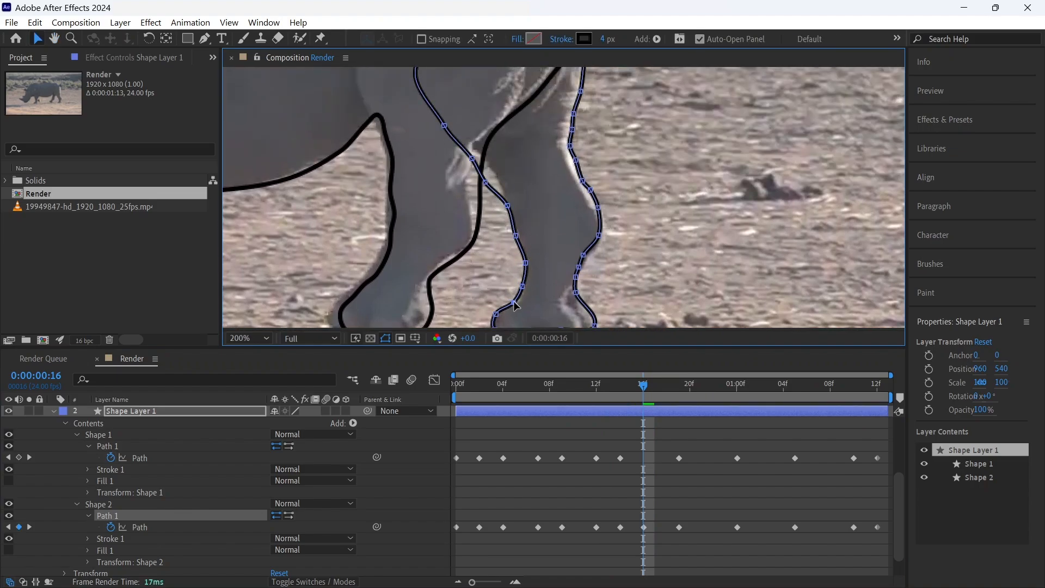
left_click(490, 177)
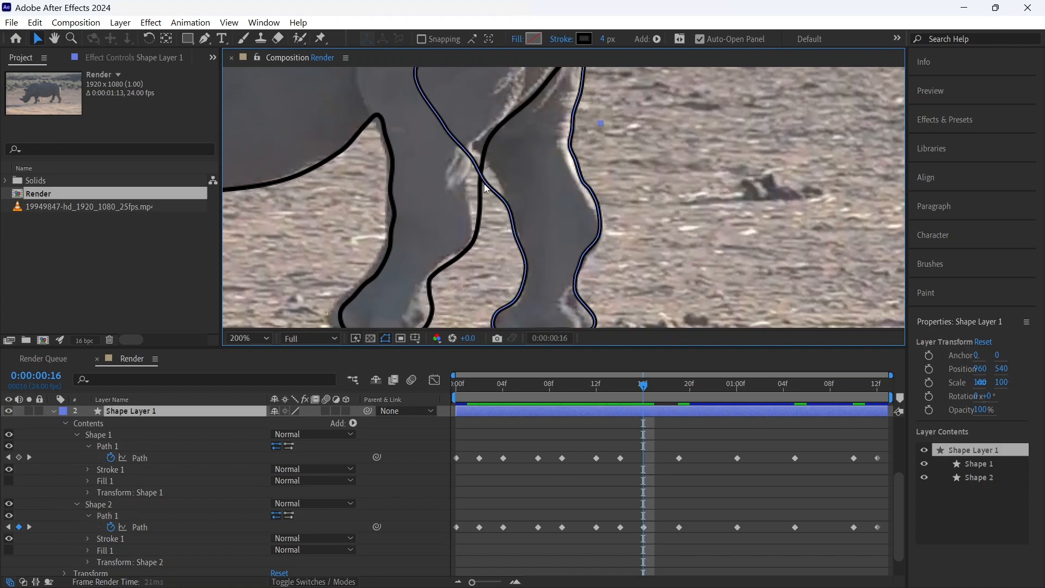
left_click(193, 515)
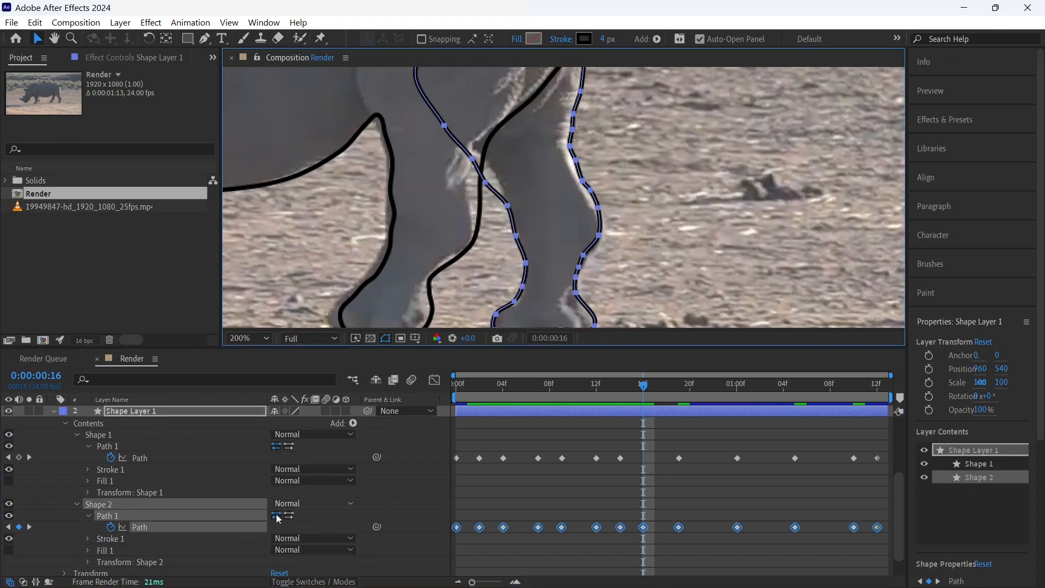
left_click(234, 537)
left_click(229, 515)
- At 0:00:00:16, fit the front leg path's ankle, toe and heel to the far front foot
key("h")
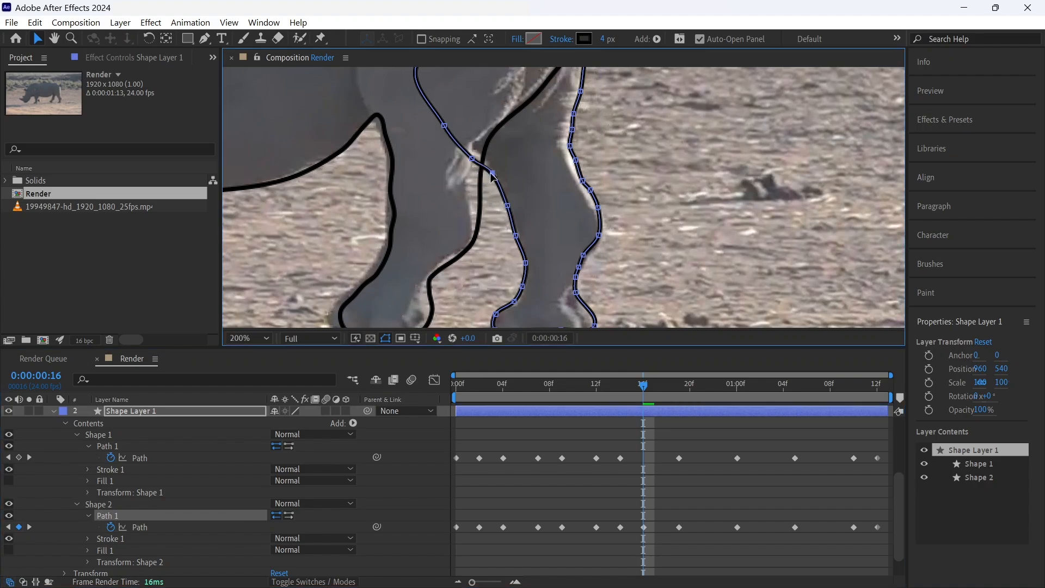
left_click_drag(440, 190, 639, 239)
key("v")
left_click(464, 257)
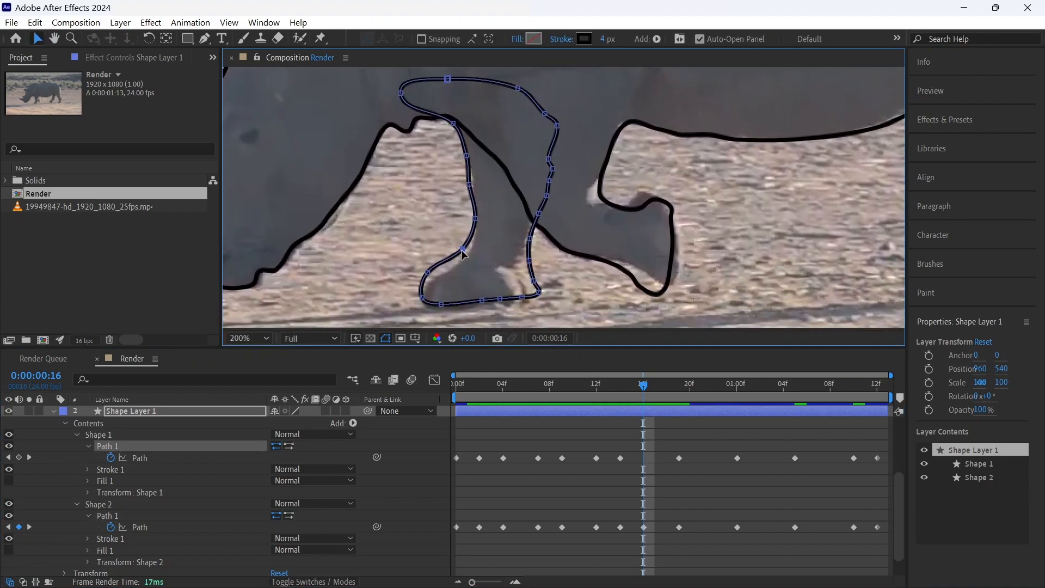
left_click_drag(428, 270, 438, 307)
left_click_drag(521, 297, 519, 302)
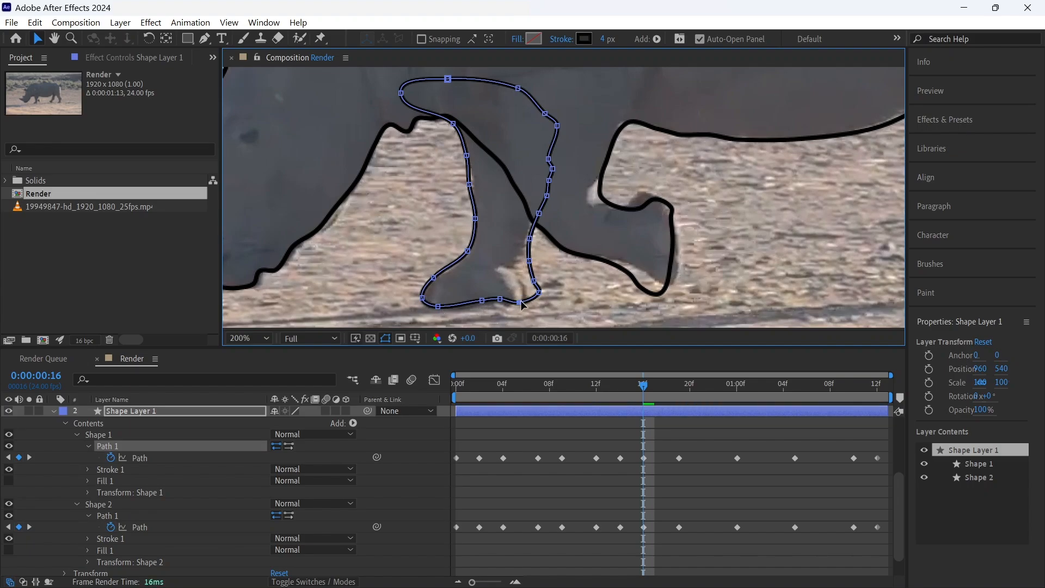
- Refine Shape 1's path points along the front leg's rear edge and upper front corner at 0:00:00:16
left_click(531, 264)
left_click_drag(530, 262, 528, 260)
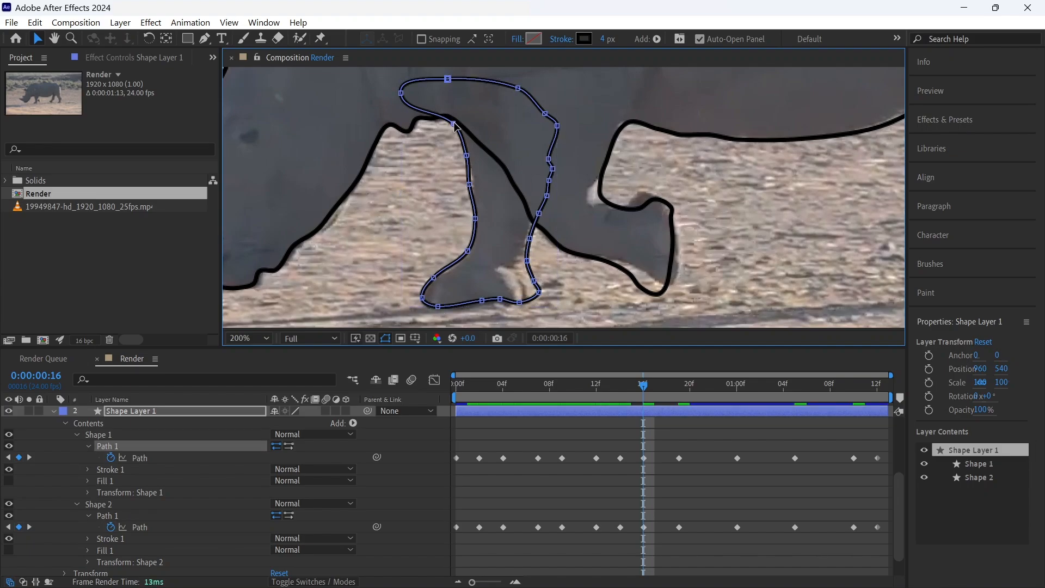
left_click_drag(454, 124, 456, 120)
left_click_drag(401, 94, 436, 91)
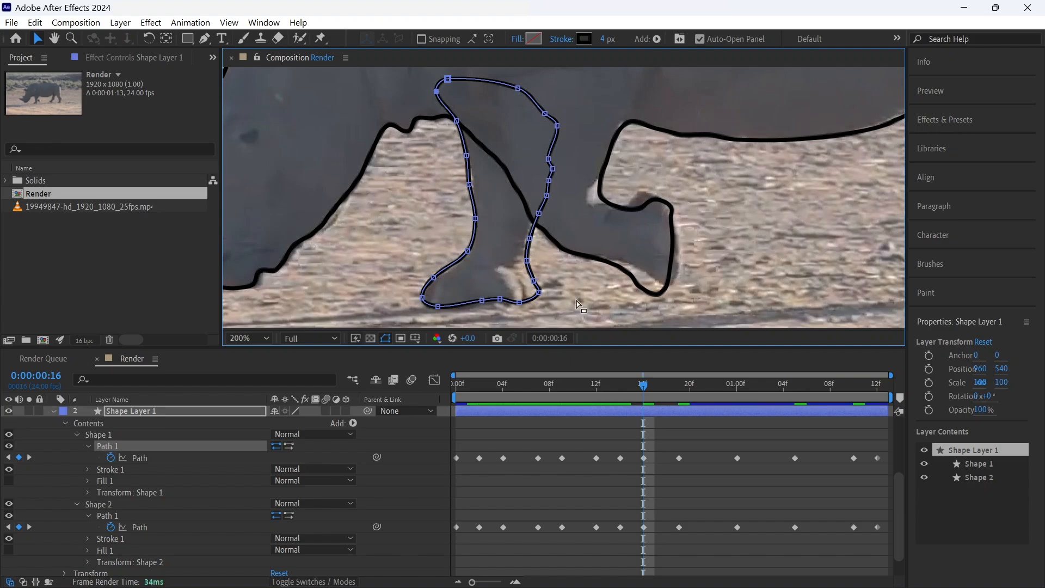
- Unlock the Rhino Main layer, reshape its path around the front leg and hoof at 0:00:00:22, and lock the layer again
left_click(712, 386)
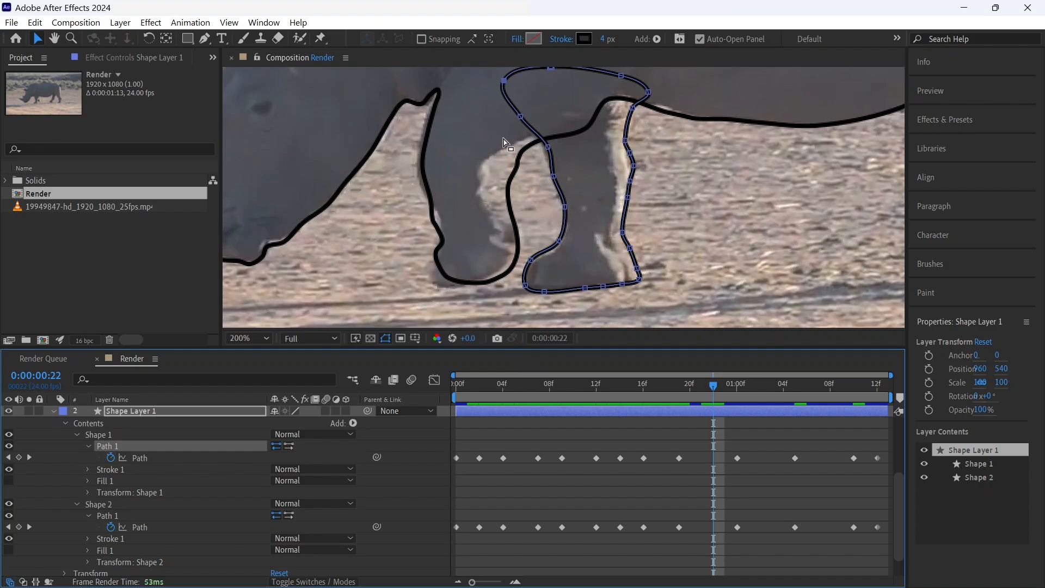
scroll(675, 429, "up", 4)
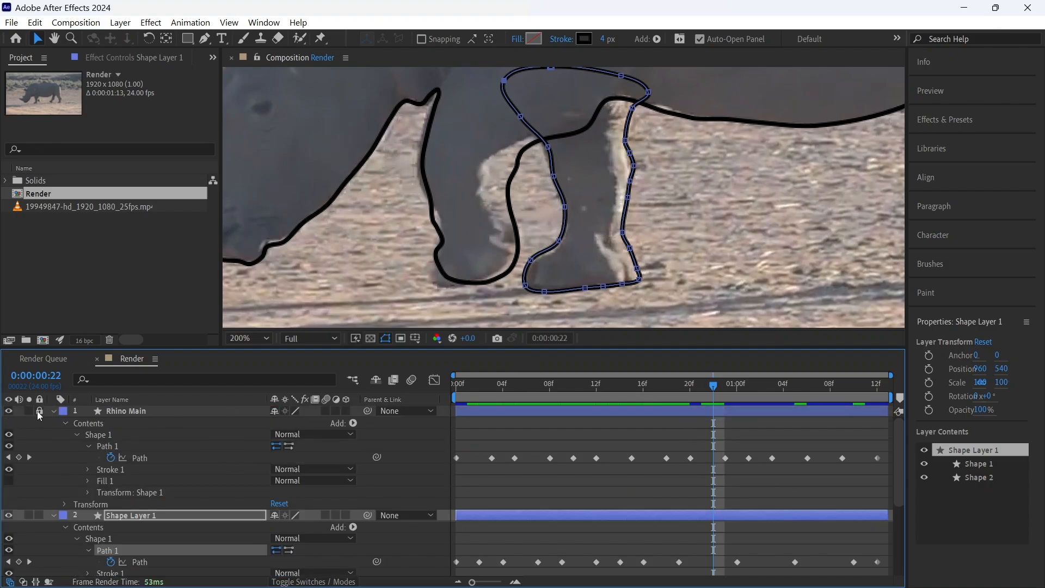
left_click(172, 403)
left_click(239, 447)
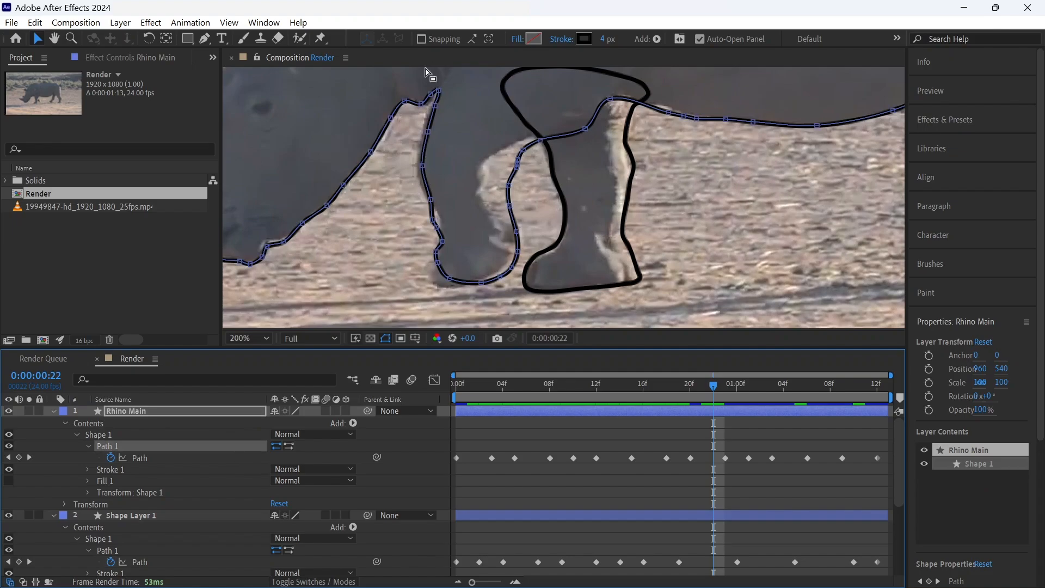
left_click_drag(433, 220, 437, 214)
left_click_drag(437, 227, 435, 253)
left_click_drag(438, 263, 431, 270)
left_click_drag(449, 278, 444, 285)
left_click_drag(511, 208, 524, 141)
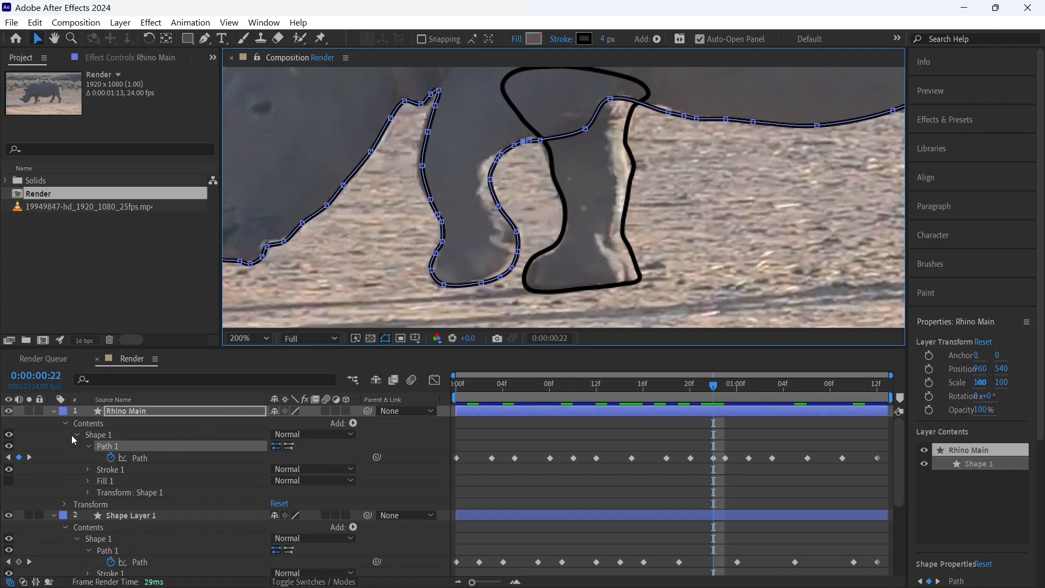
left_click(41, 410)
- Shift the whole Shape 2 path of Shape Layer 1 slightly backward to fit the hind leg at 0:00:00:22
left_click(210, 515)
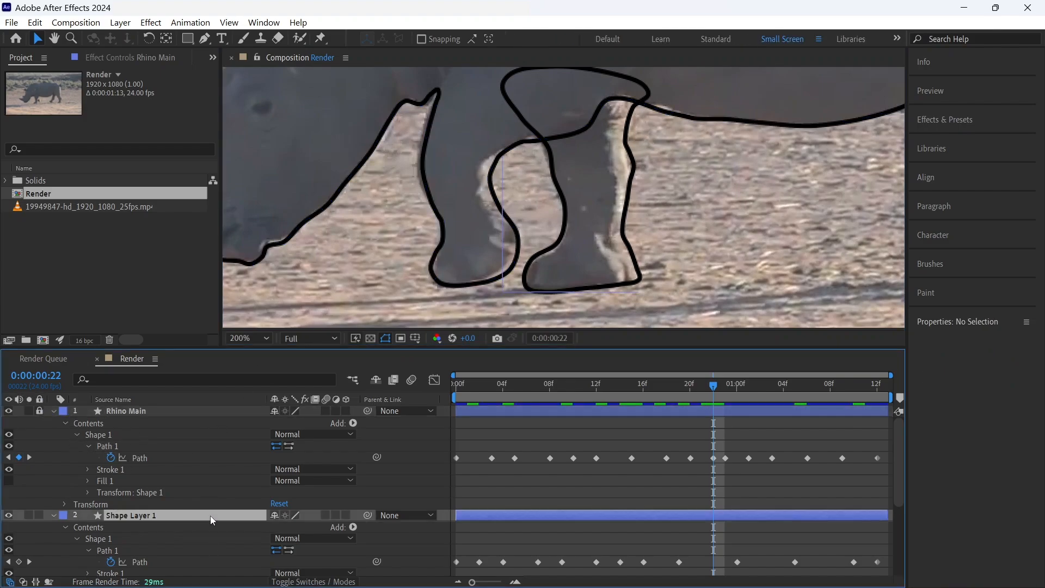
key("h")
left_click_drag(790, 240, 325, 218)
mouse_move(504, 145)
left_mouse_down()
mouse_move(422, 264)
mouse_move(361, 203)
mouse_move(343, 210)
left_mouse_up()
key("v")
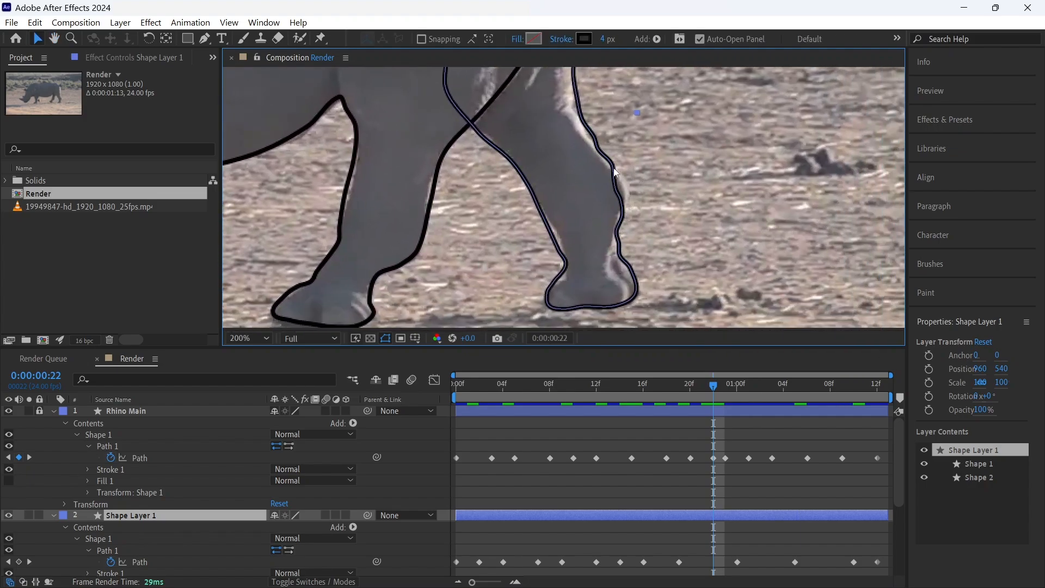
mouse_move(716, 386)
left_mouse_down()
mouse_move(691, 381)
mouse_move(717, 370)
left_mouse_up()
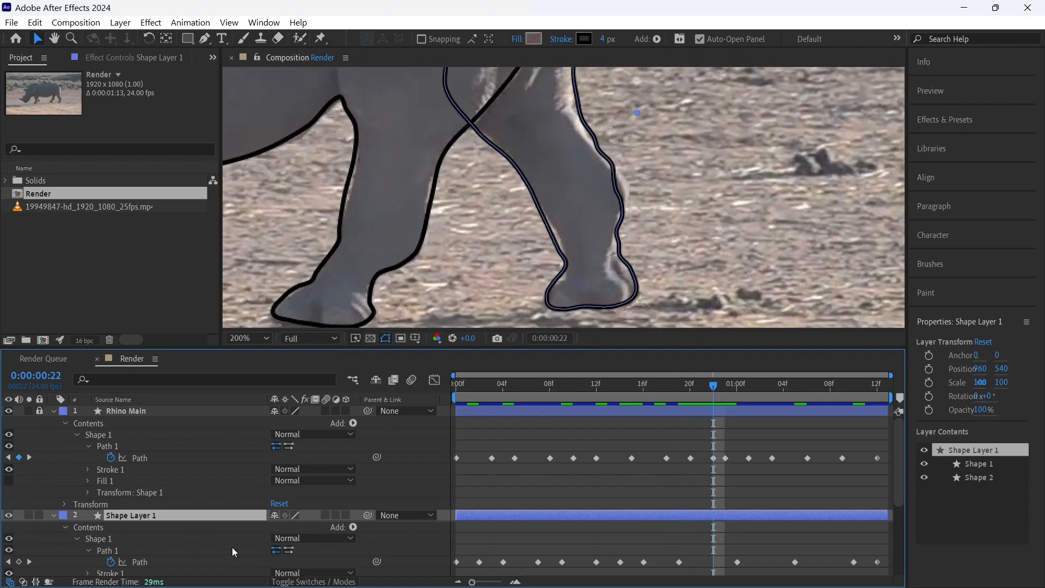
scroll(232, 547, "down", 3)
scroll(221, 559, "down", 3)
left_click(140, 562)
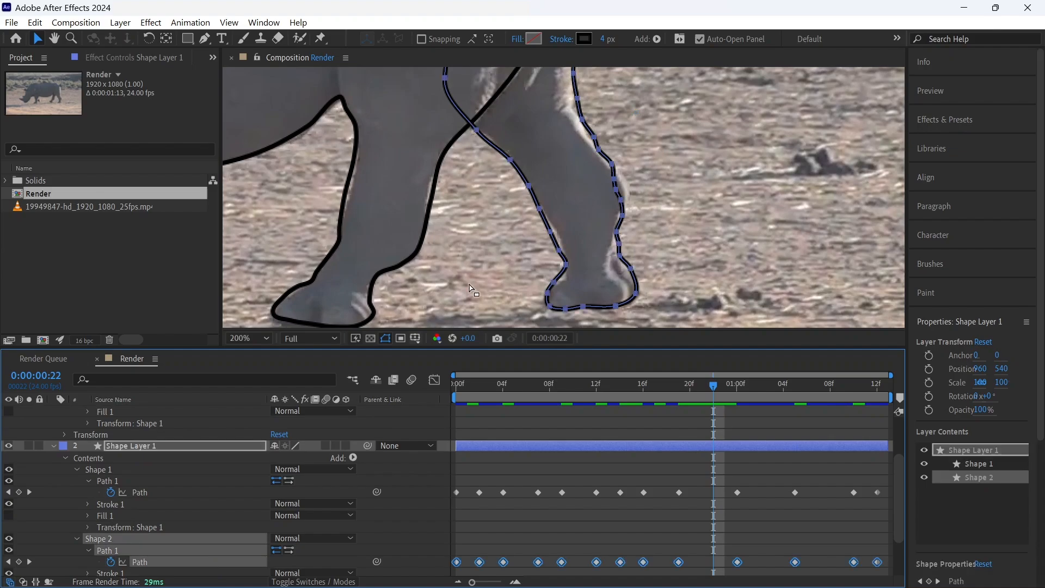
left_click_drag(623, 216, 629, 216)
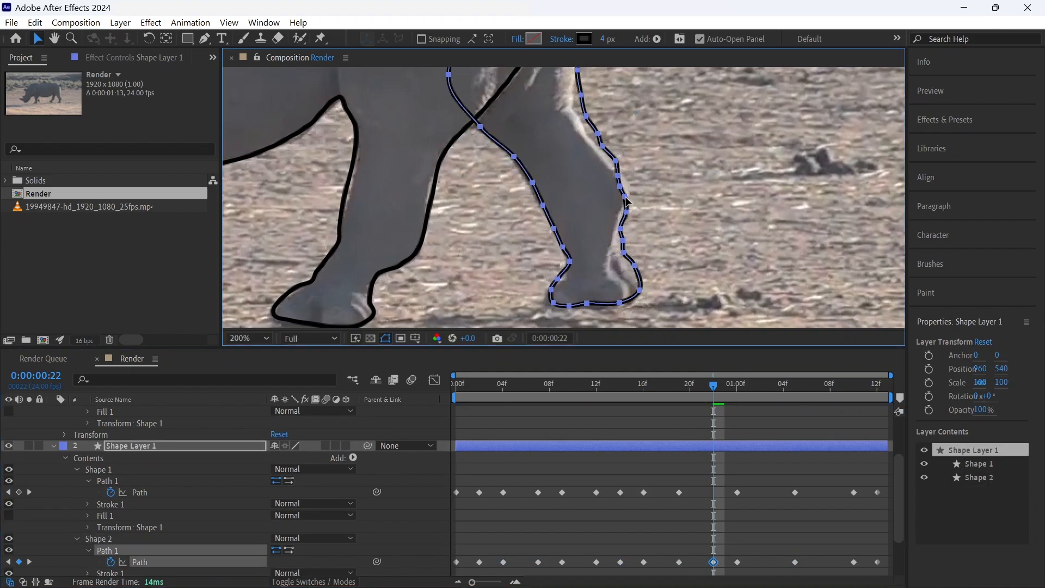
key("ctrl+z")
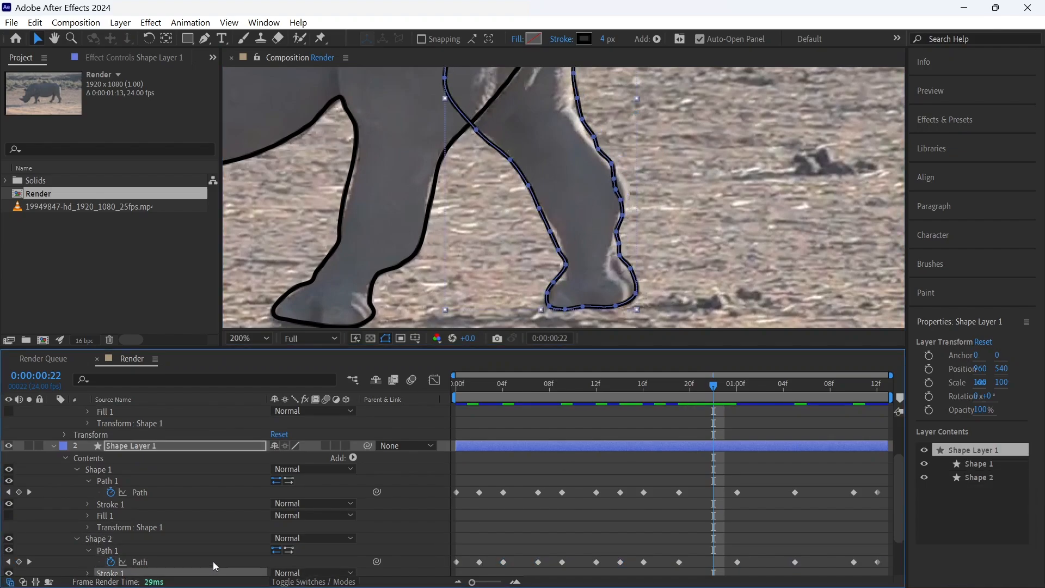
key("ctrl+shift+z")
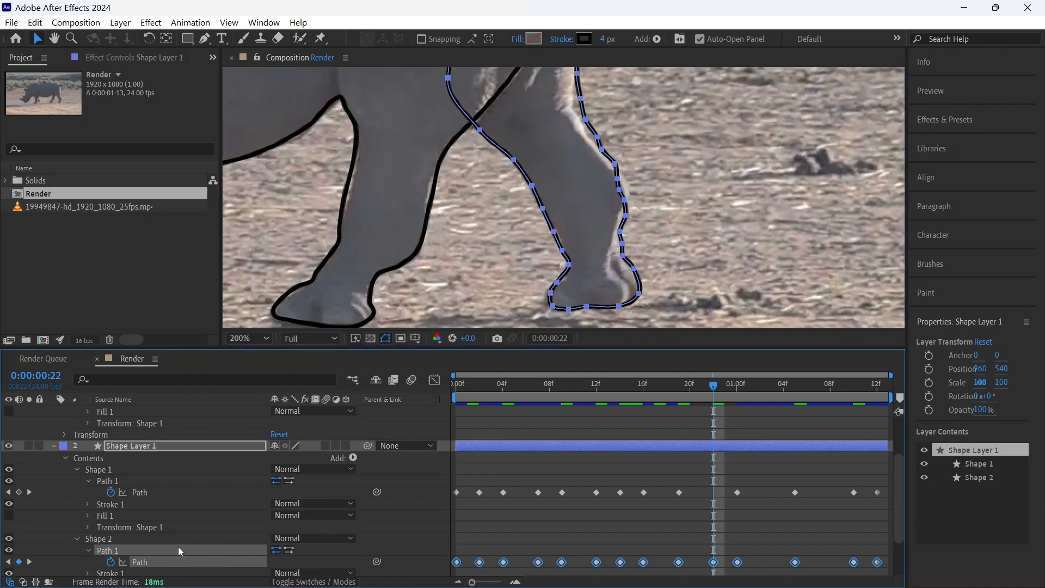
- Adjust individual Shape 2 path points along the hind leg's rear edge at 0:00:00:22
left_click(187, 559)
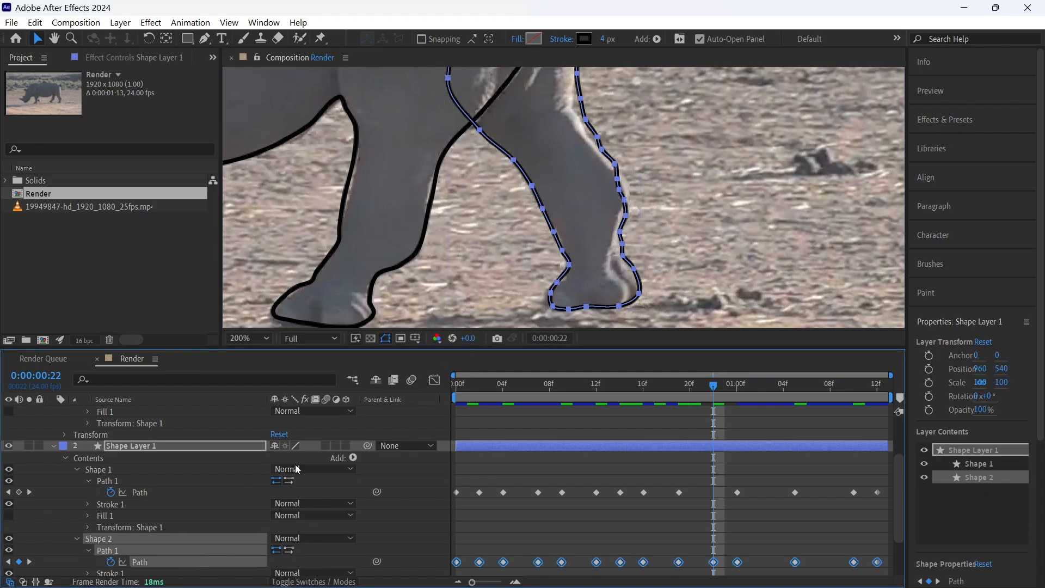
left_click(231, 528)
left_click(231, 548)
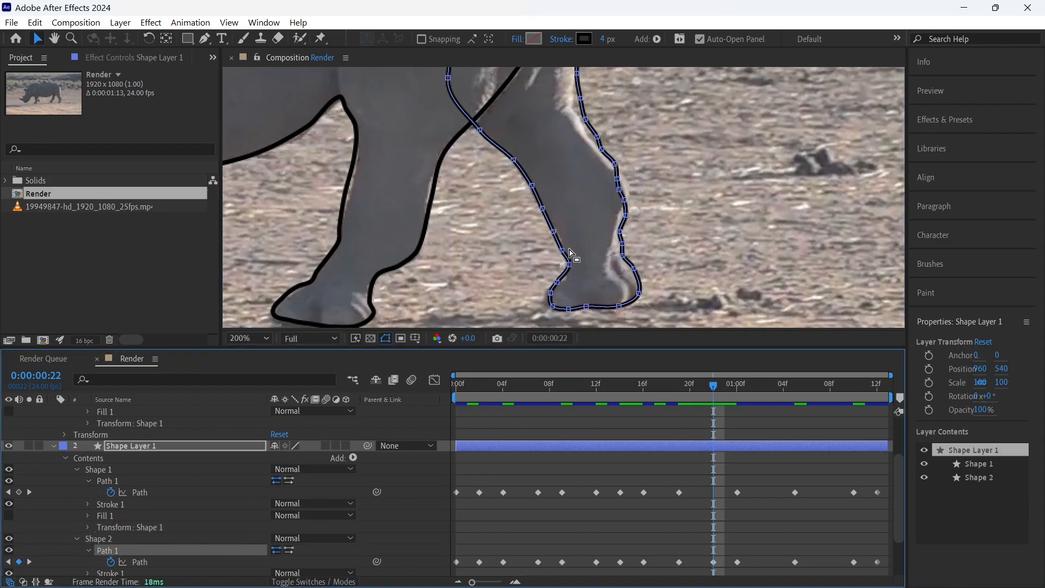
left_click(617, 177)
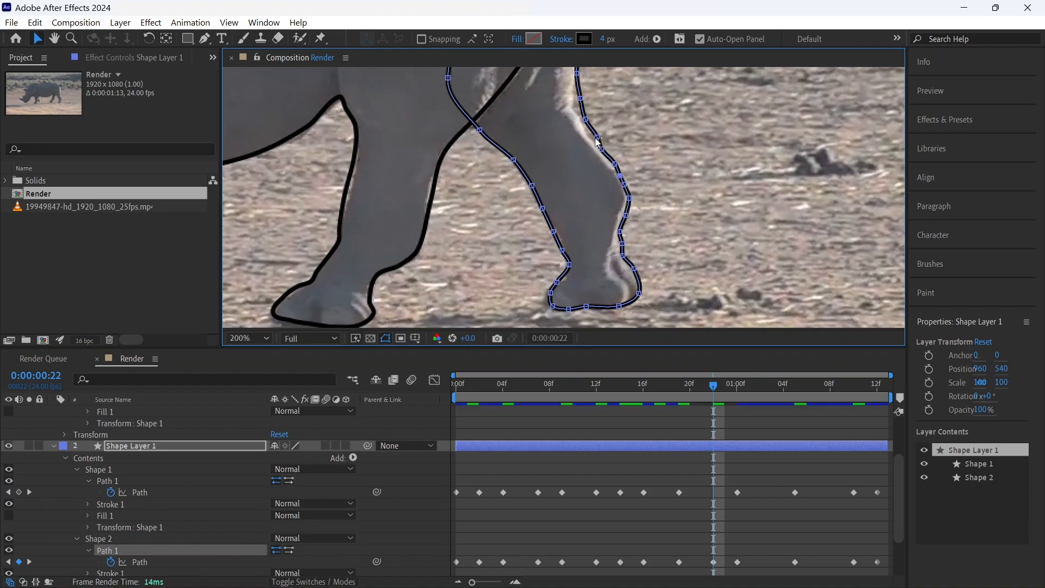
left_click(597, 142)
left_click(159, 550)
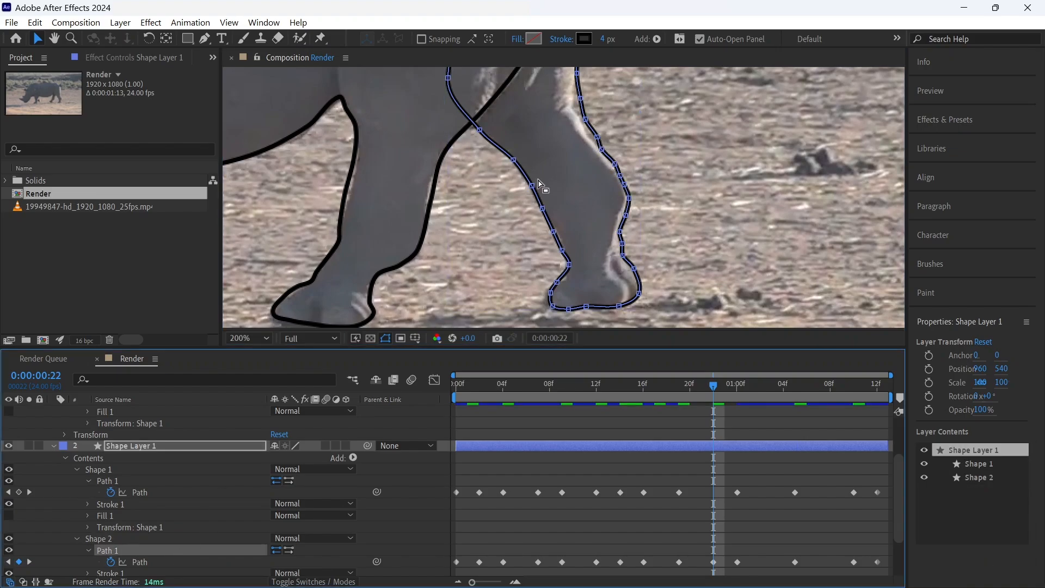
left_click(601, 148)
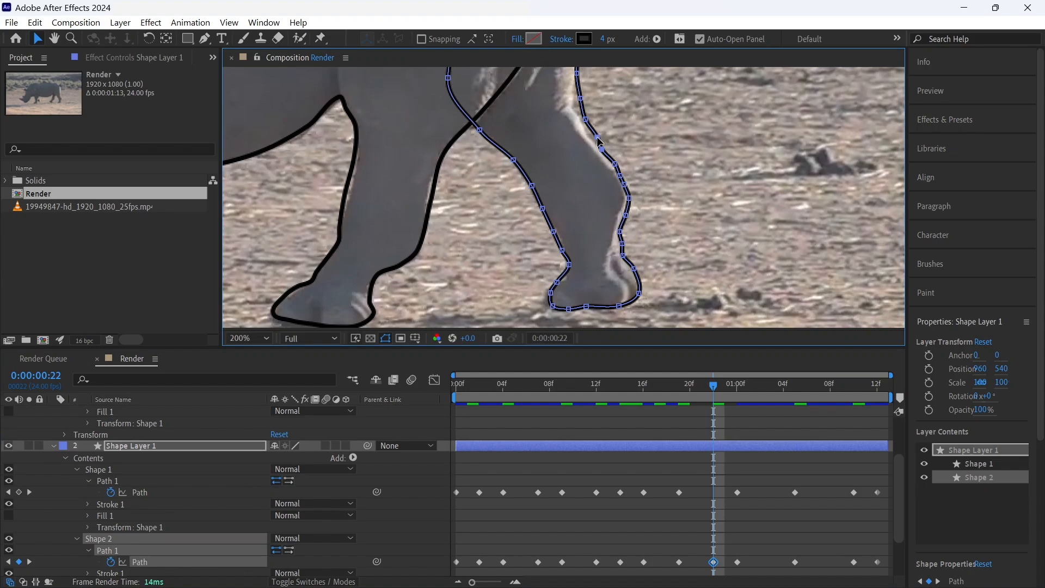
- Move the whole Shape 2 path backward onto the lifted hind leg at 0:00:01:03
key("h")
left_click_drag(601, 102, 465, 103)
key("v")
left_click_drag(713, 390, 772, 390)
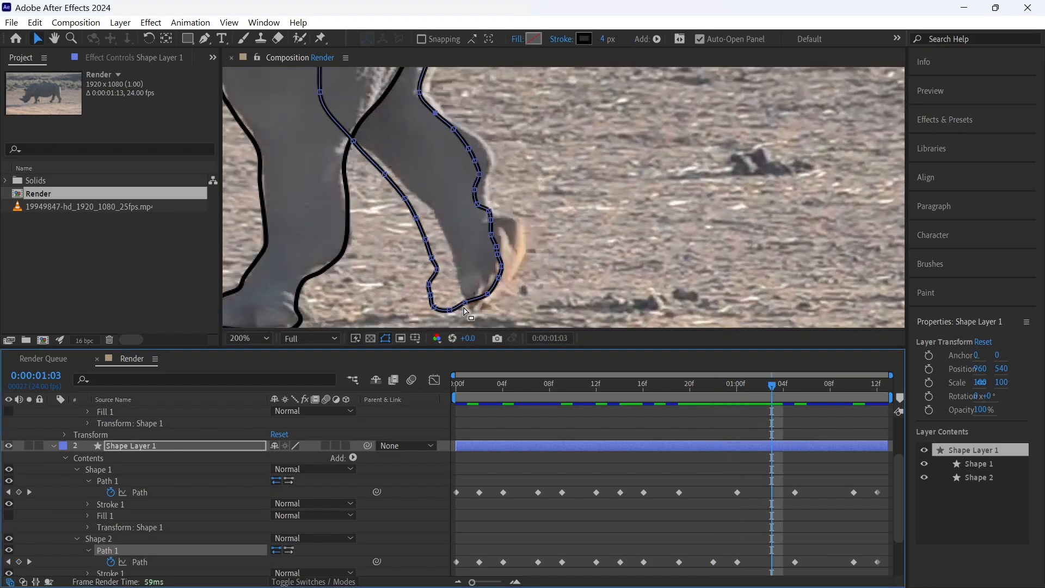
left_click(173, 564)
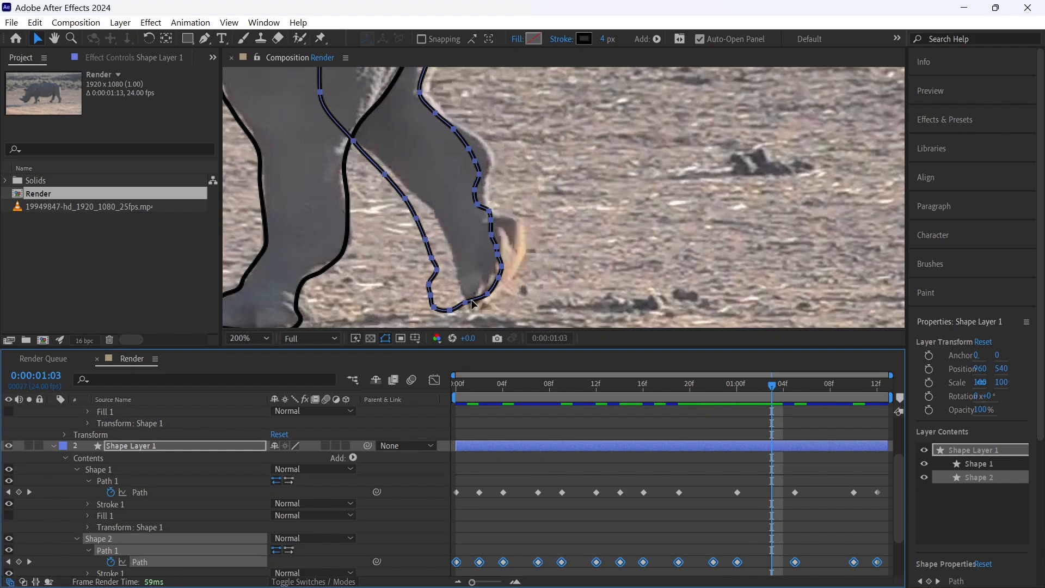
left_click_drag(408, 191, 438, 190)
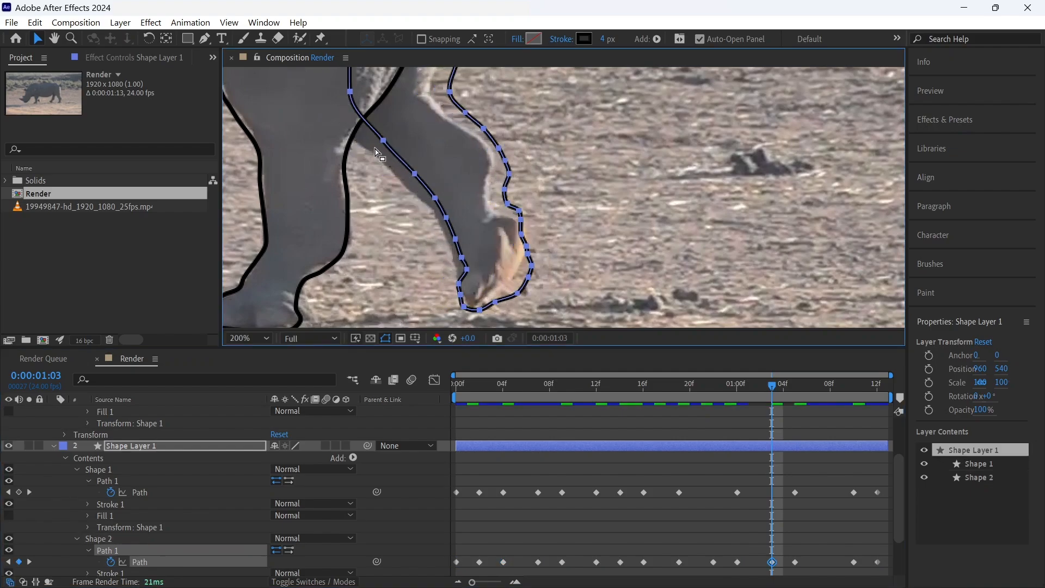
- Reshape the upper front edge of the Shape 2 path by moving its individual points forward at 0:00:01:03
left_click(179, 540)
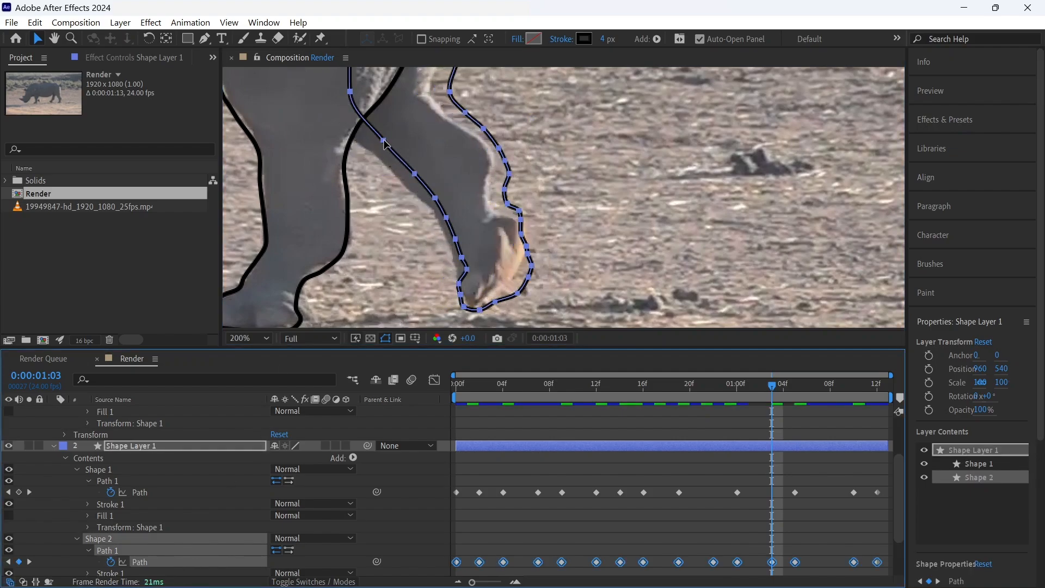
left_click(383, 140)
left_click(185, 550)
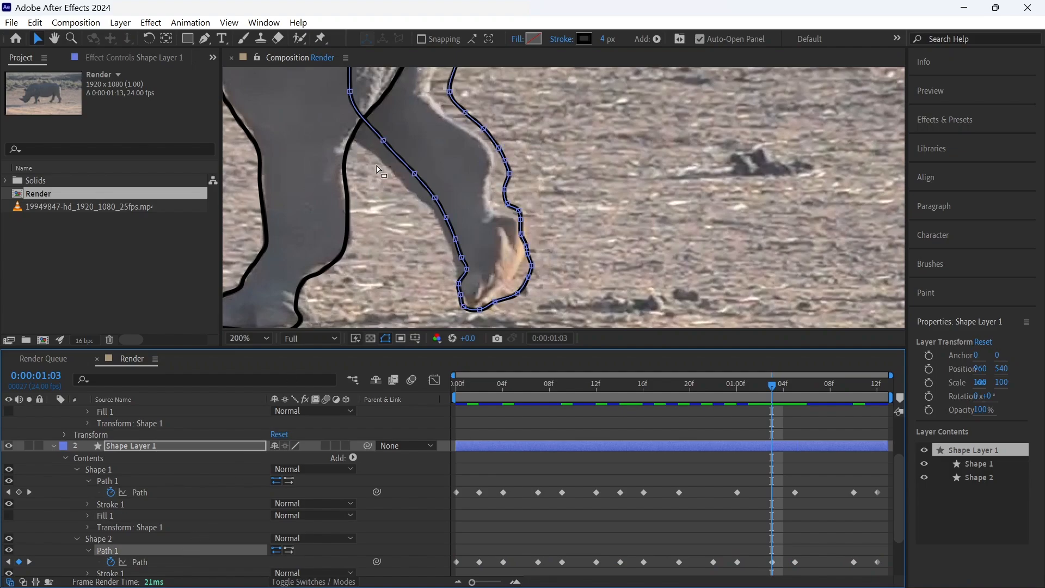
left_click_drag(384, 140, 370, 147)
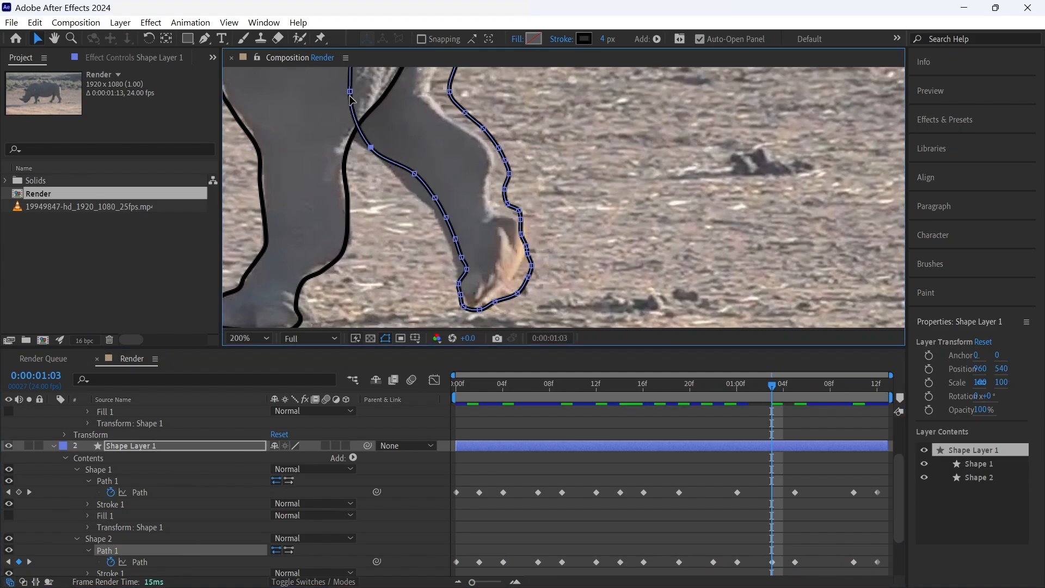
left_click_drag(350, 92, 322, 97)
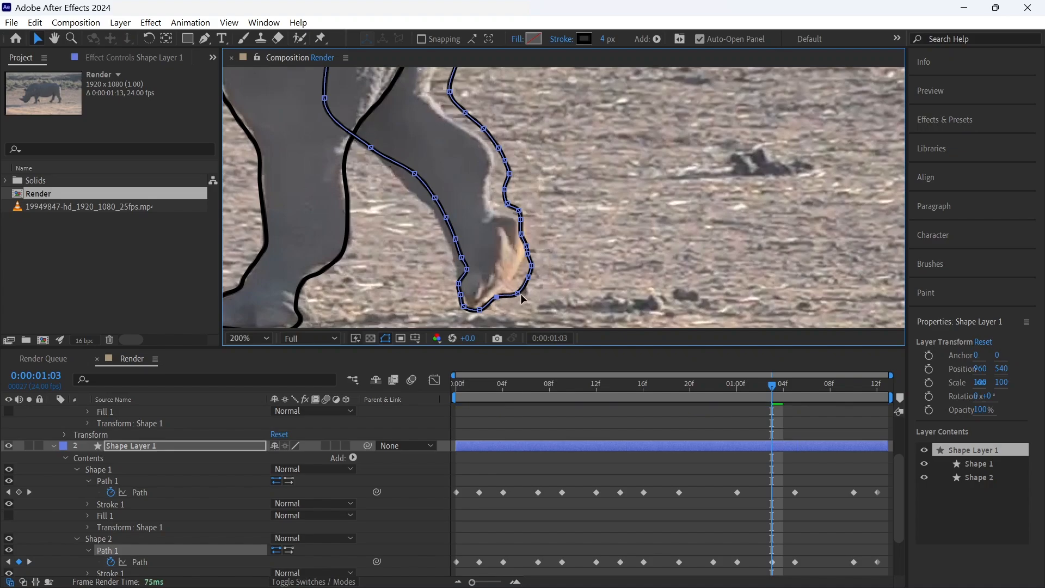
- Fit the Shape 2 path points to the hind leg's hoof and rear edge at 0:00:01:03
left_click_drag(503, 299, 525, 262)
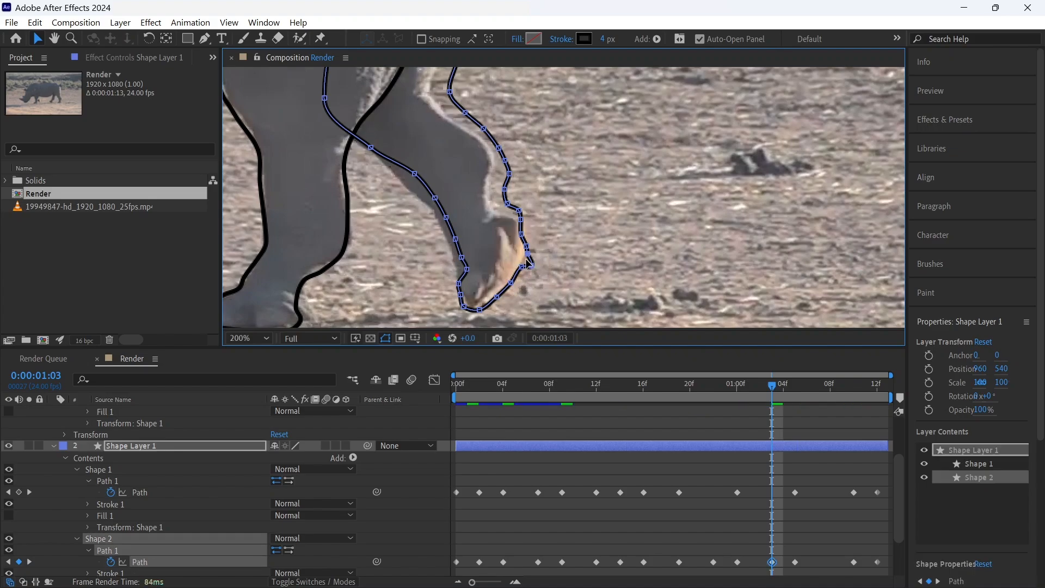
left_click_drag(522, 250, 460, 215)
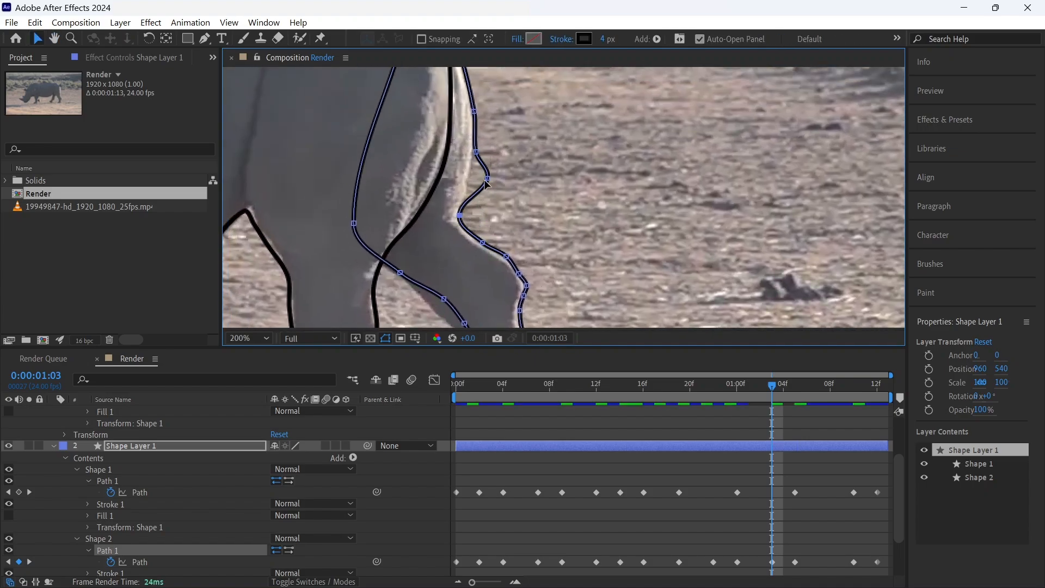
left_click_drag(488, 180, 469, 181)
left_click_drag(438, 306, 496, 166)
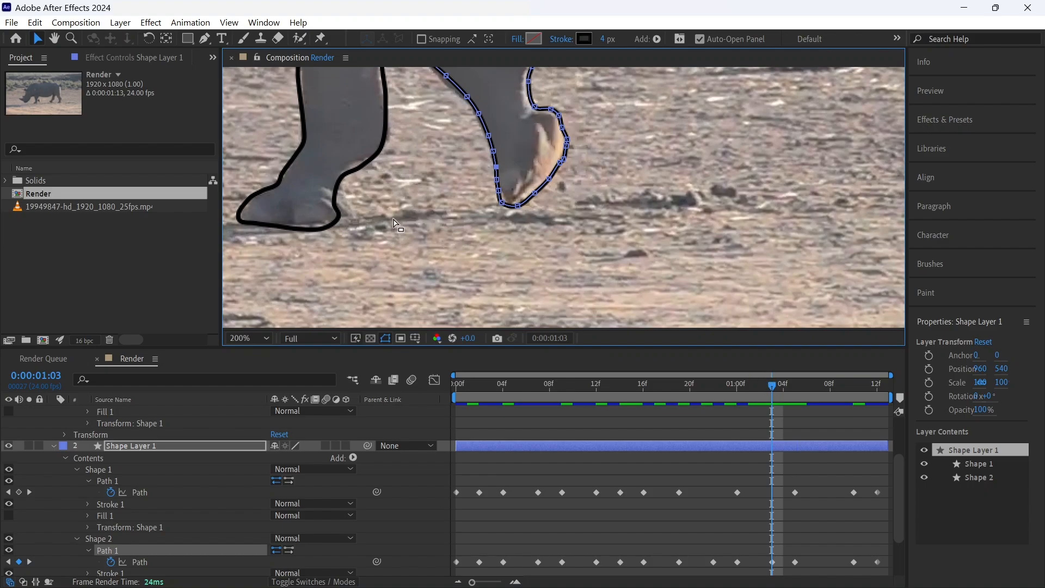
- Adjust Shape 1's path points along the front leg's front edge and the hoof's underside at 0:00:01:03
left_click_drag(396, 223, 734, 217)
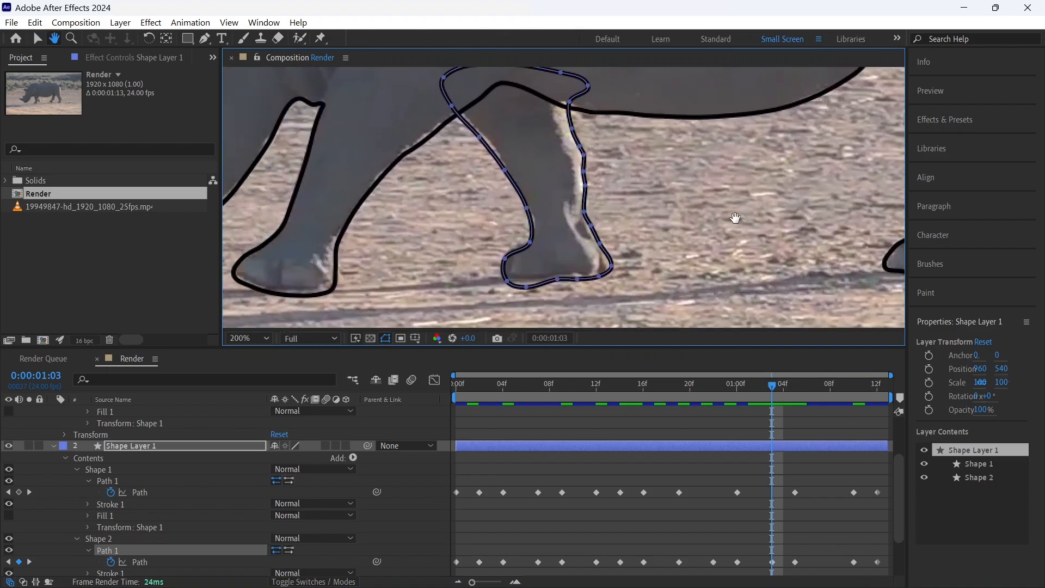
key("v")
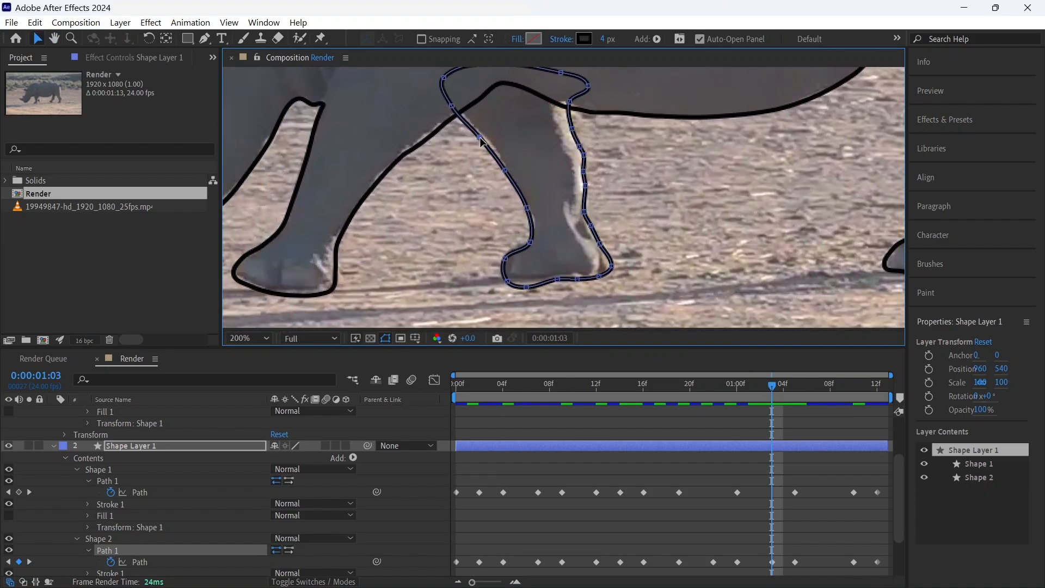
left_click_drag(480, 137, 482, 136)
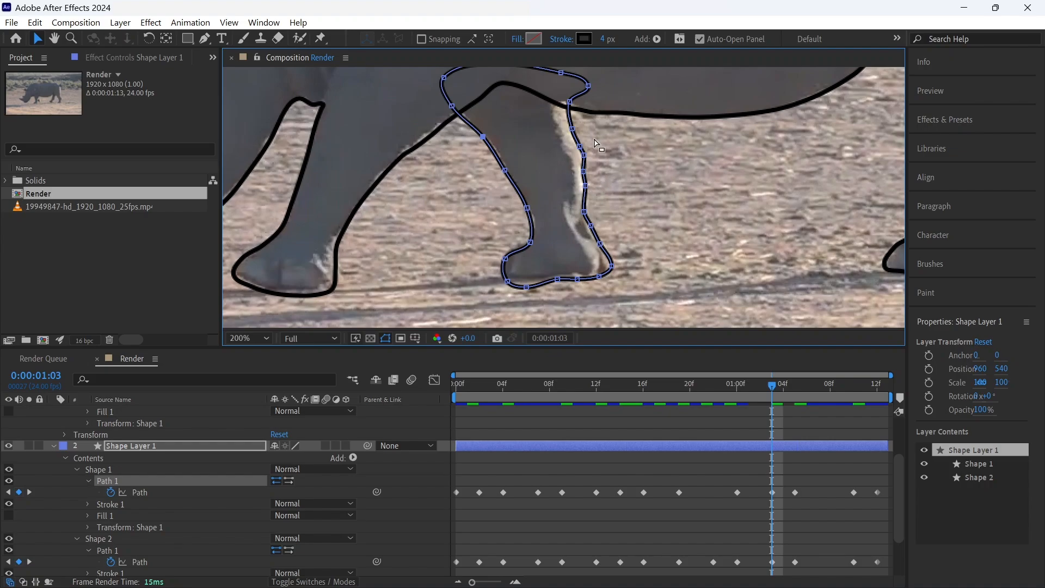
left_click_drag(527, 286, 578, 280)
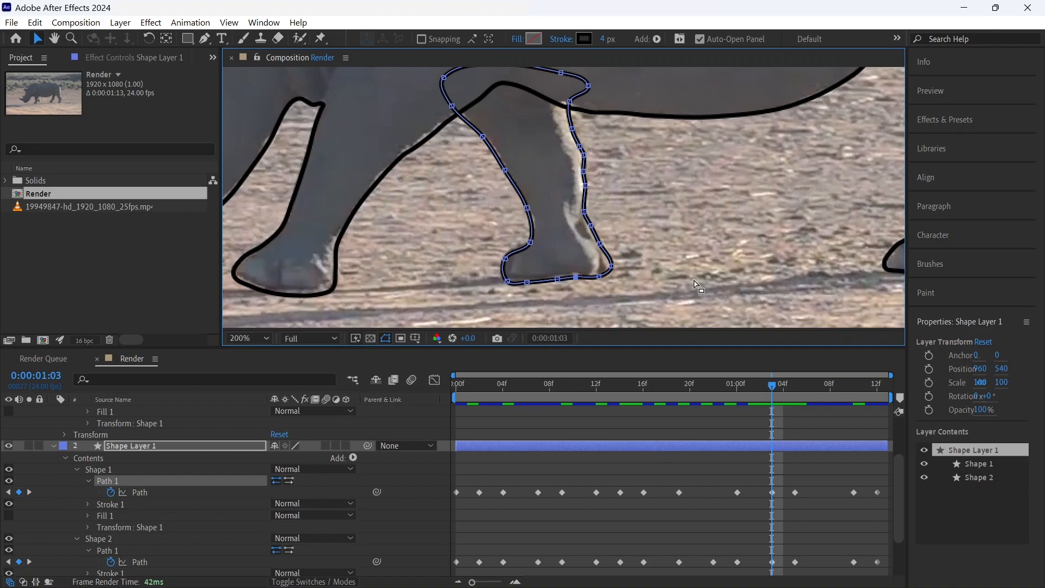
- Smooth the front edge of the Shape 2 path on the hind leg by nudging its points at 0:00:01:03
key("h")
mouse_move(543, 281)
left_mouse_down()
mouse_move(755, 316)
mouse_move(758, 306)
mouse_move(669, 227)
left_mouse_up()
key("v")
left_click(610, 173)
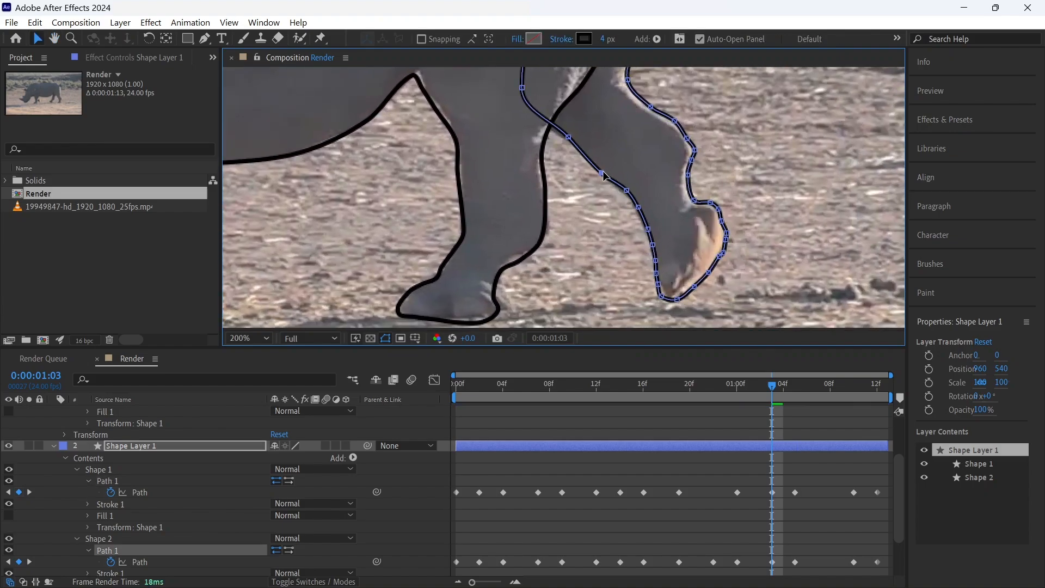
left_click(626, 191)
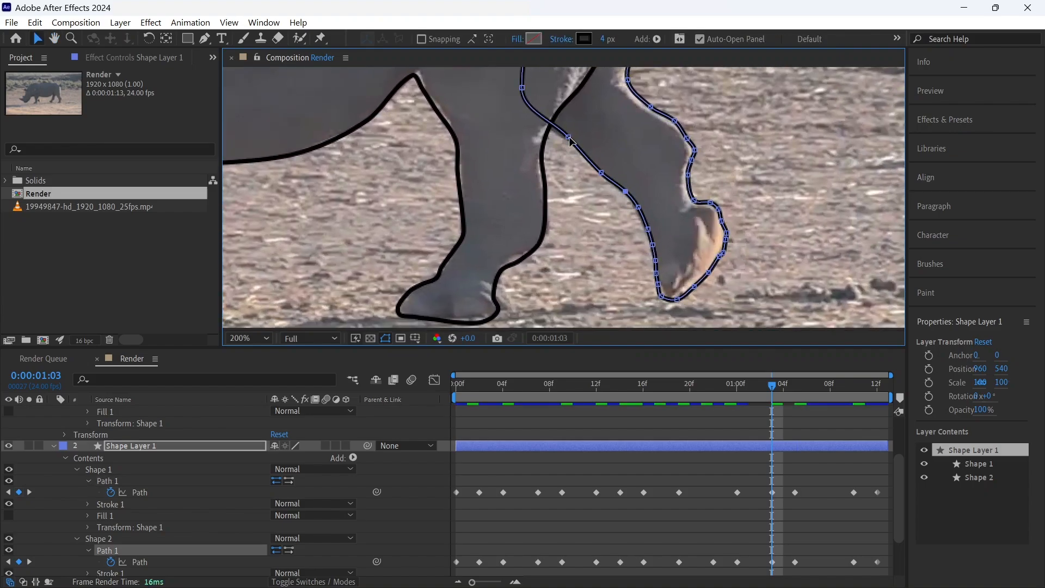
left_click_drag(521, 87, 516, 88)
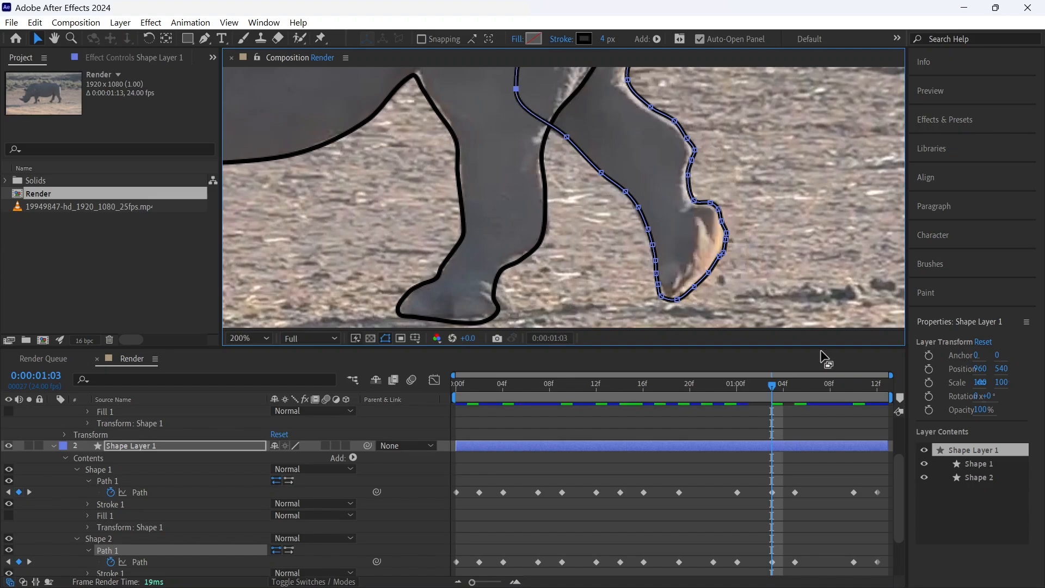
- Move the whole Shape 2 path over the far hind leg at 0:00:01:10
left_click_drag(772, 385, 853, 386)
scroll(849, 391, "down", 2)
scroll(681, 218, "up", 2)
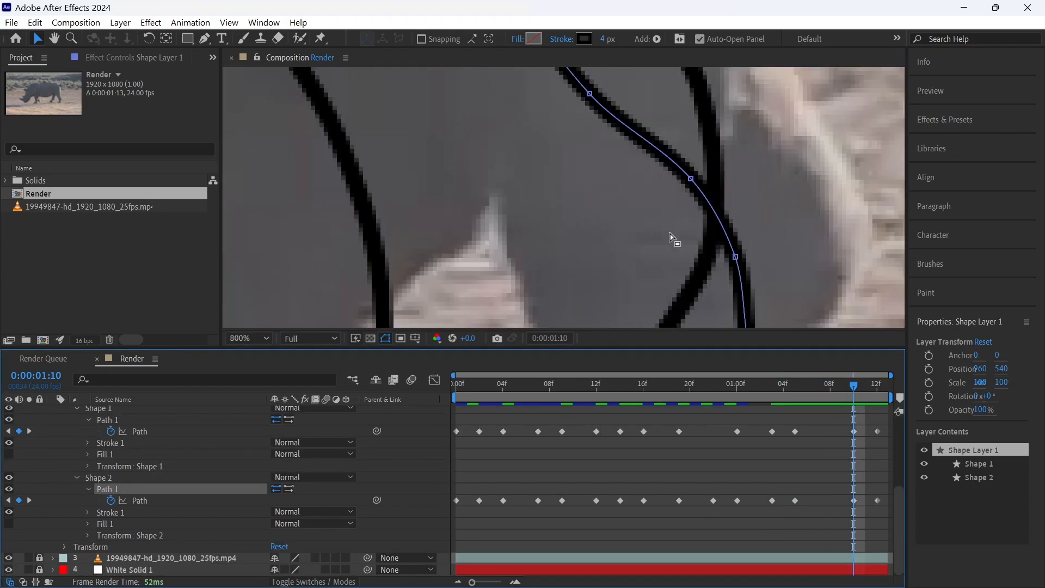
scroll(672, 235, "down", 4)
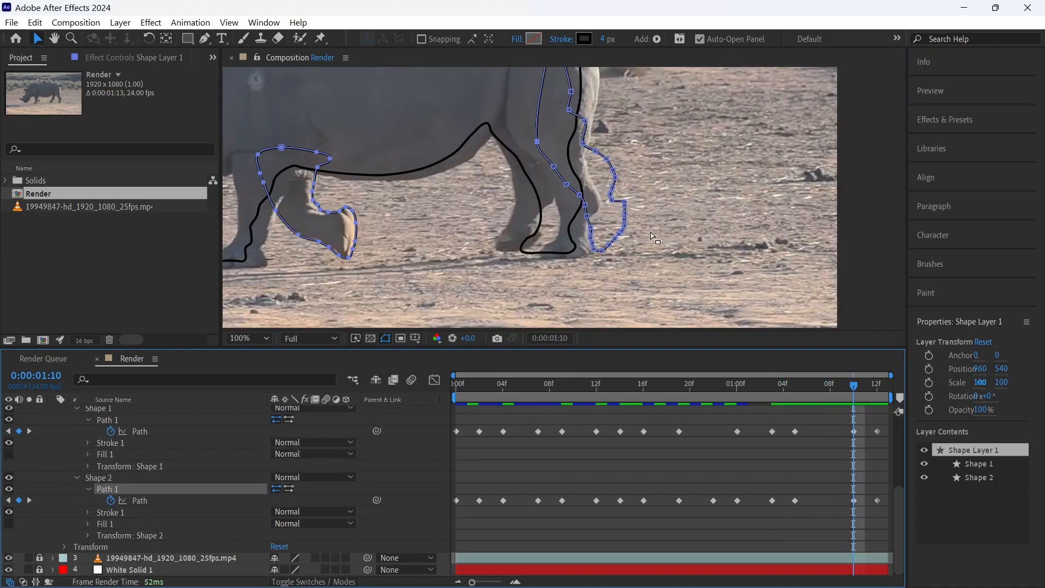
left_click(169, 502)
scroll(633, 227, "up", 1)
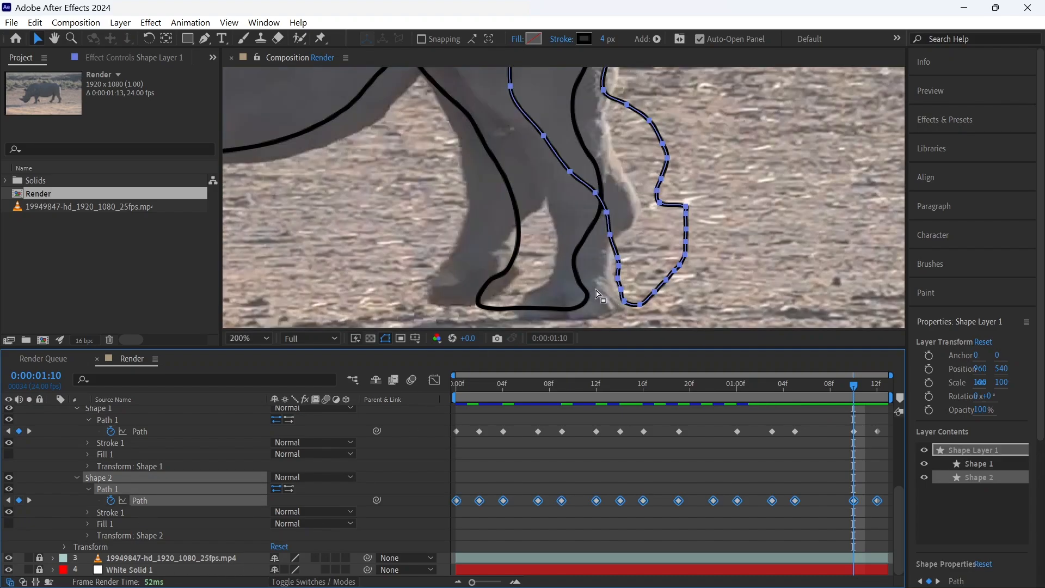
left_click_drag(685, 209, 495, 211)
- Reshape the Shape 2 path points along the hind leg's rear edge and the back of its hoof at 0:00:01:10
left_click(468, 299)
left_click(139, 500)
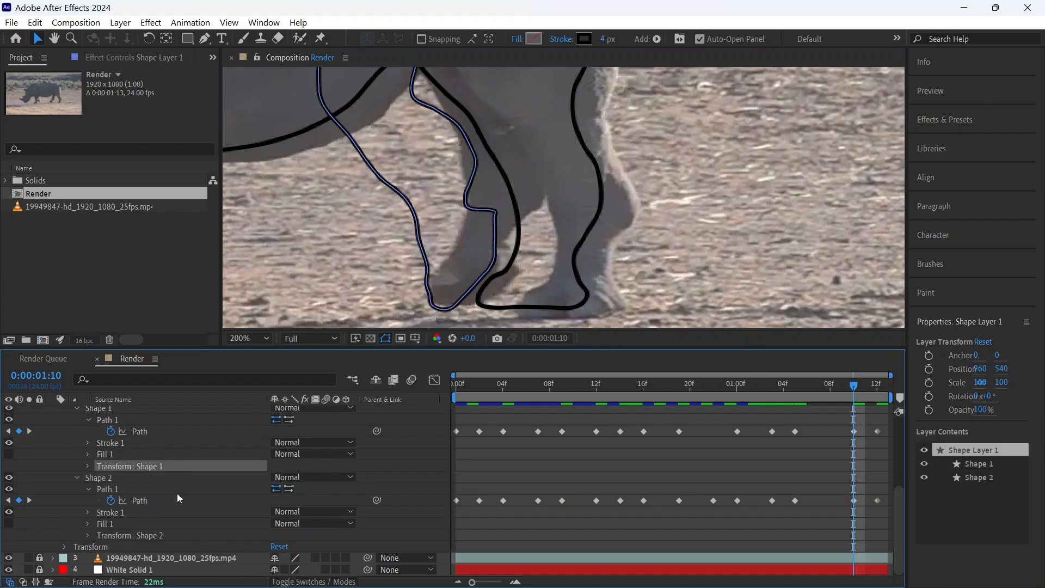
left_click(107, 488)
left_click_drag(471, 303, 503, 256)
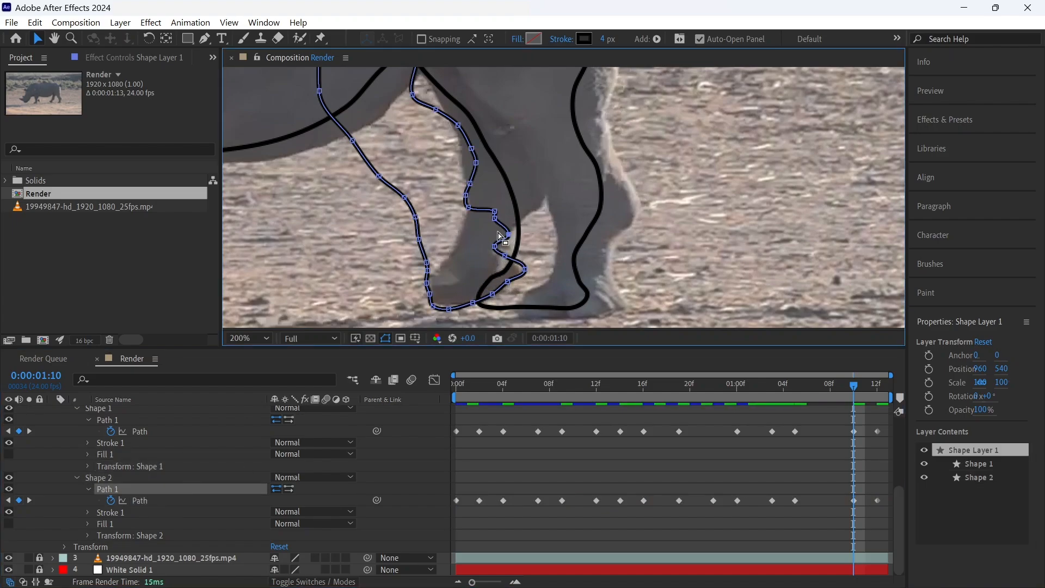
left_click_drag(494, 211, 545, 183)
left_click_drag(466, 195, 526, 146)
left_click(464, 184)
- Fit the front edge of the Shape 2 path to the hind leg from the hoof up to the belly at 0:00:01:10
left_click_drag(438, 196, 501, 136)
left_click_drag(440, 263, 495, 159)
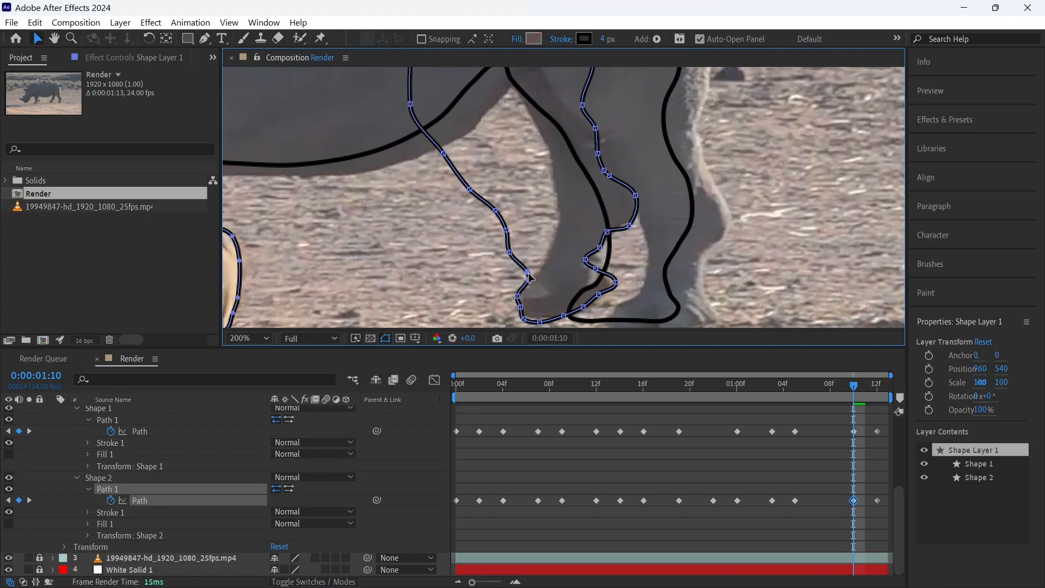
left_click(525, 272)
left_click(526, 277)
scroll(528, 275, "up", 2)
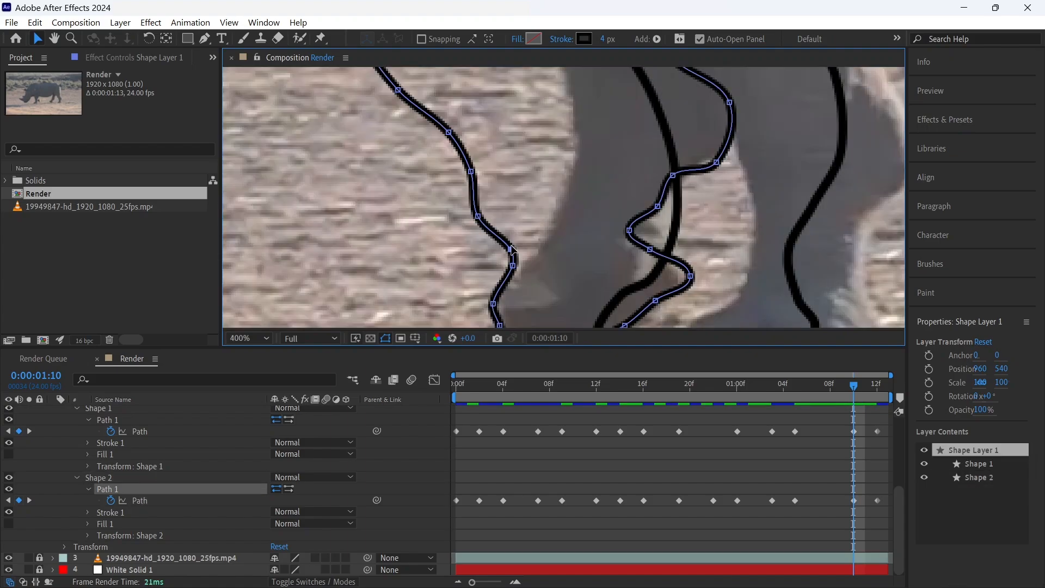
left_click_drag(470, 171, 563, 150)
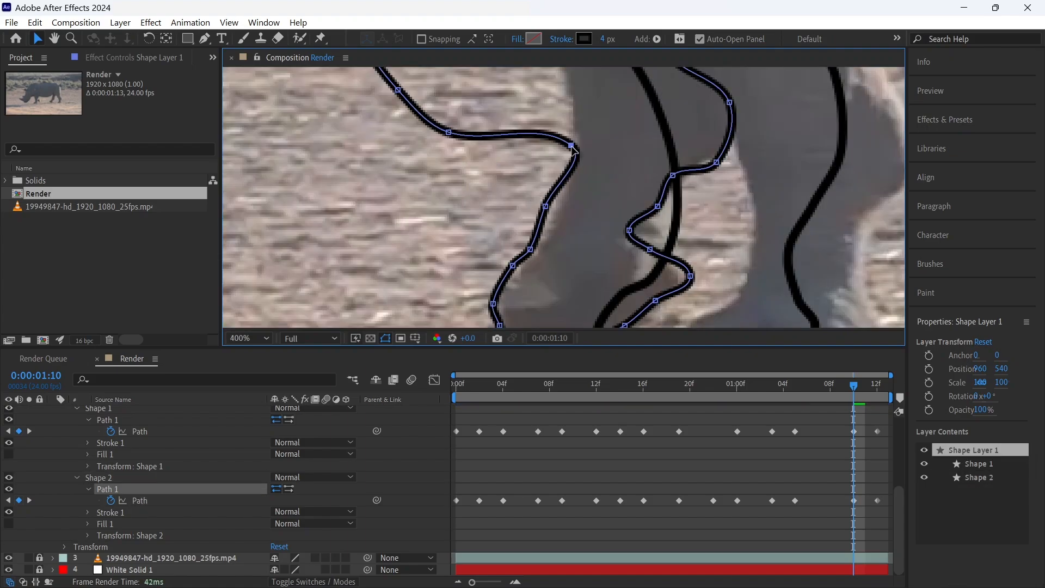
left_click_drag(546, 206, 495, 227)
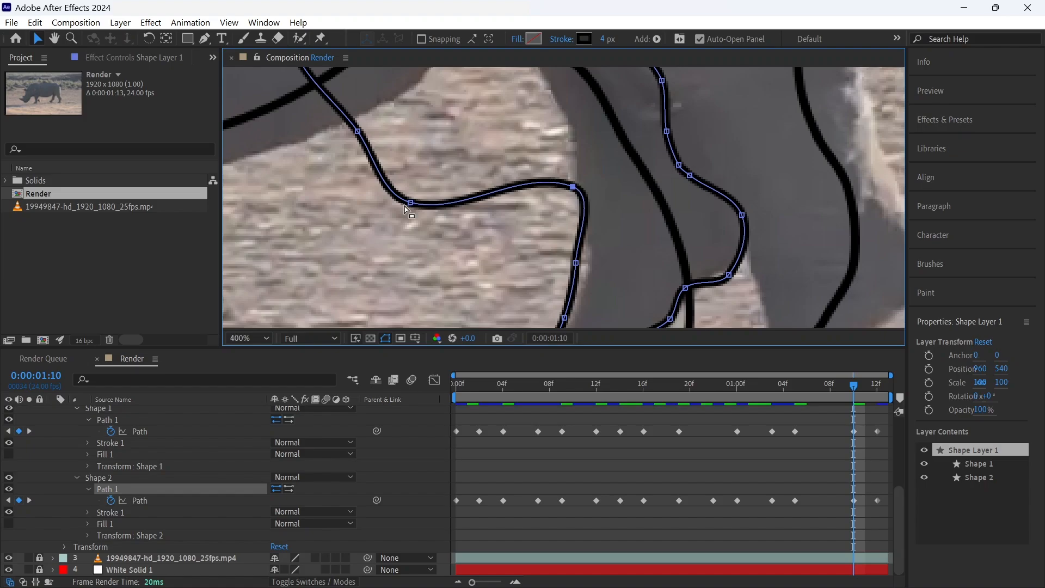
left_click_drag(411, 203, 492, 188)
left_click_drag(288, 206, 419, 125)
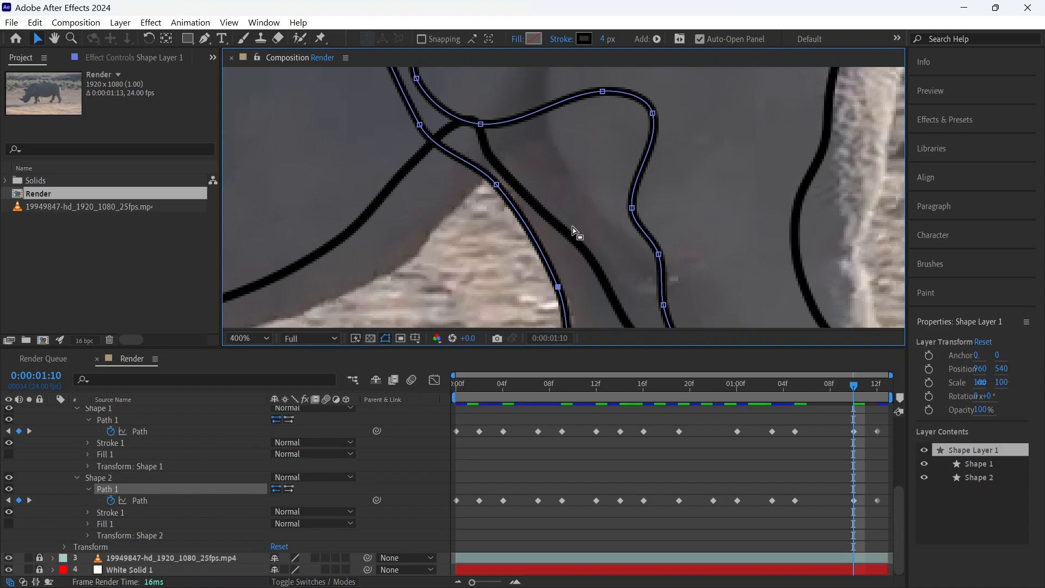
- Keyframe the Shape 2 path at 0:00:01:08 by pulling its rear hoof point in against the hind leg
scroll(571, 228, "down", 5)
scroll(515, 231, "up", 2)
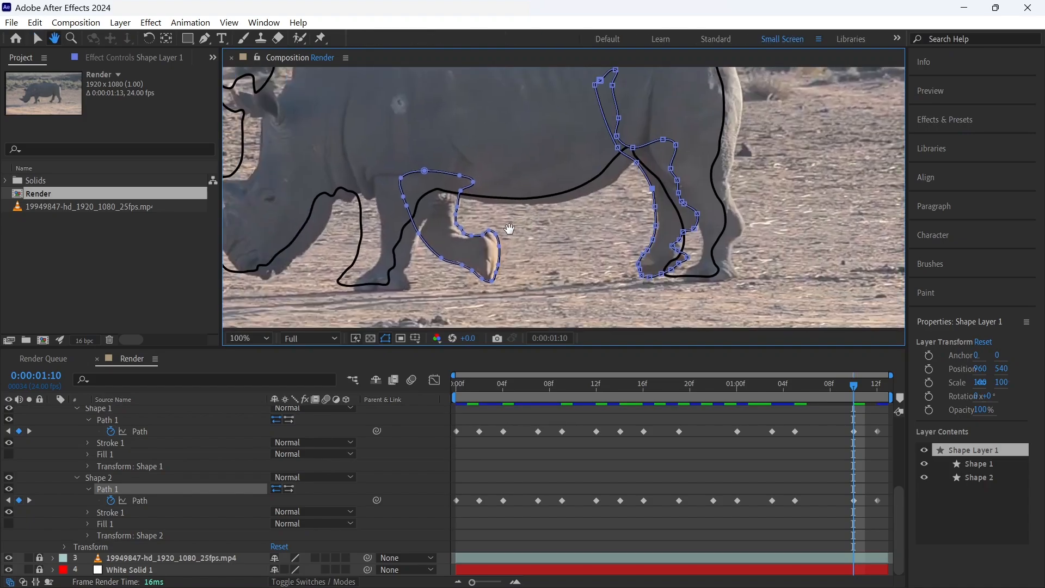
left_click_drag(514, 233, 651, 207)
left_click_drag(845, 394, 834, 394)
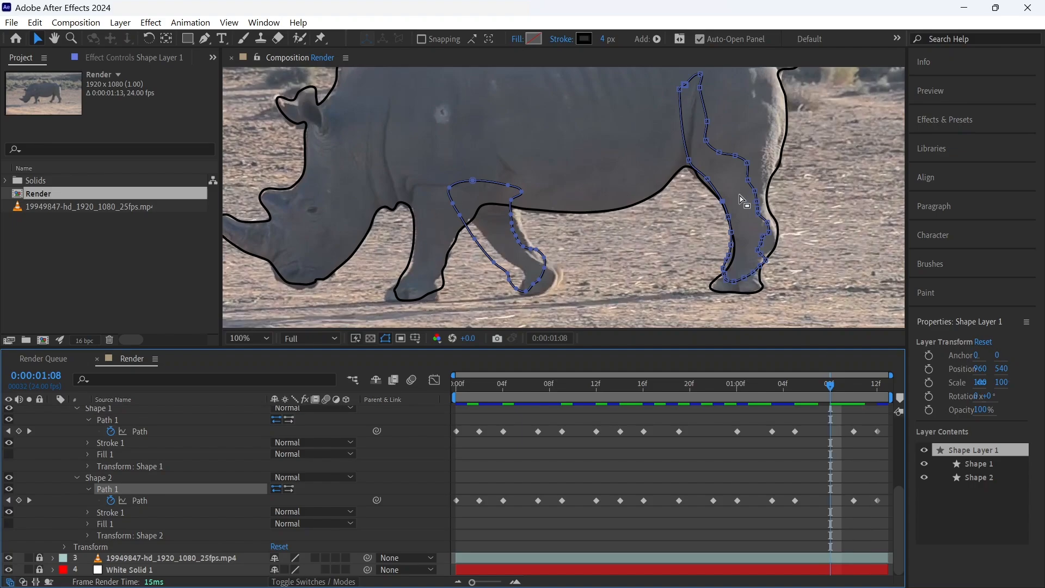
scroll(762, 259, "up", 2)
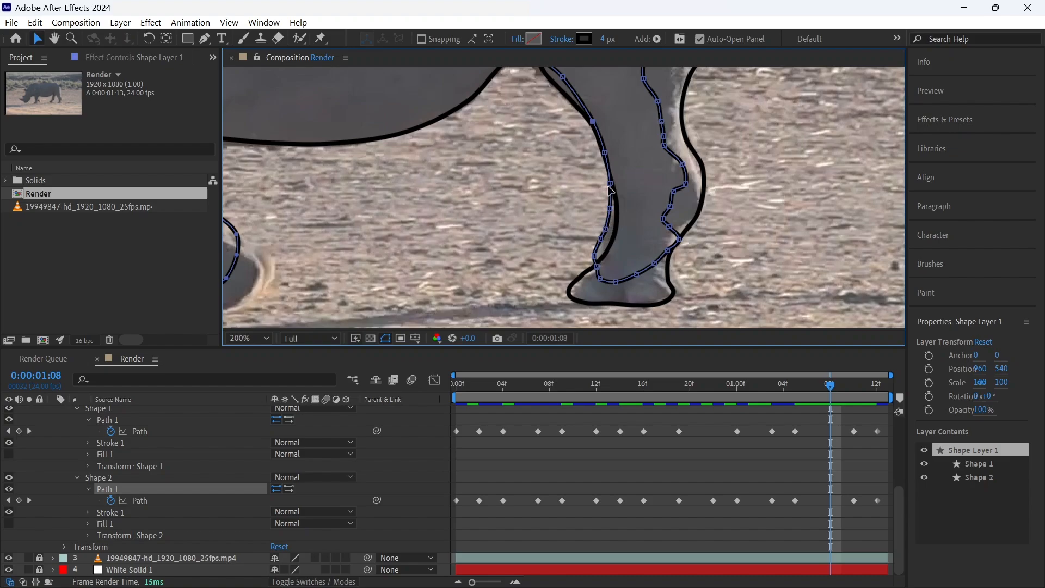
left_click_drag(611, 206, 617, 215)
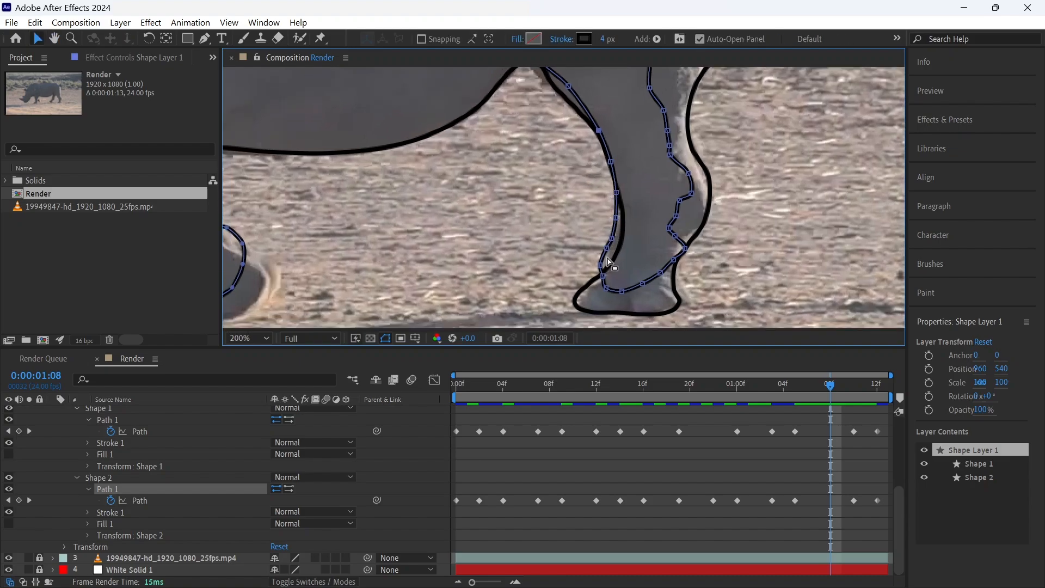
left_click_drag(685, 250, 679, 248)
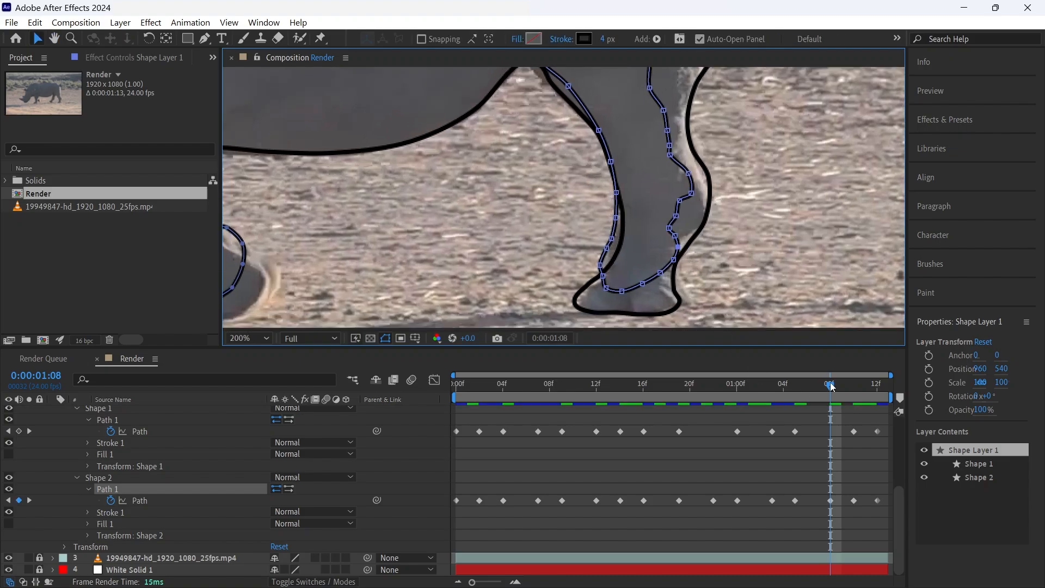
- Nudge the Shape 2 path points under the hoof and on the hind leg's rear edge at 0:00:01:00
left_click_drag(830, 390, 733, 400)
left_click_drag(807, 275, 803, 277)
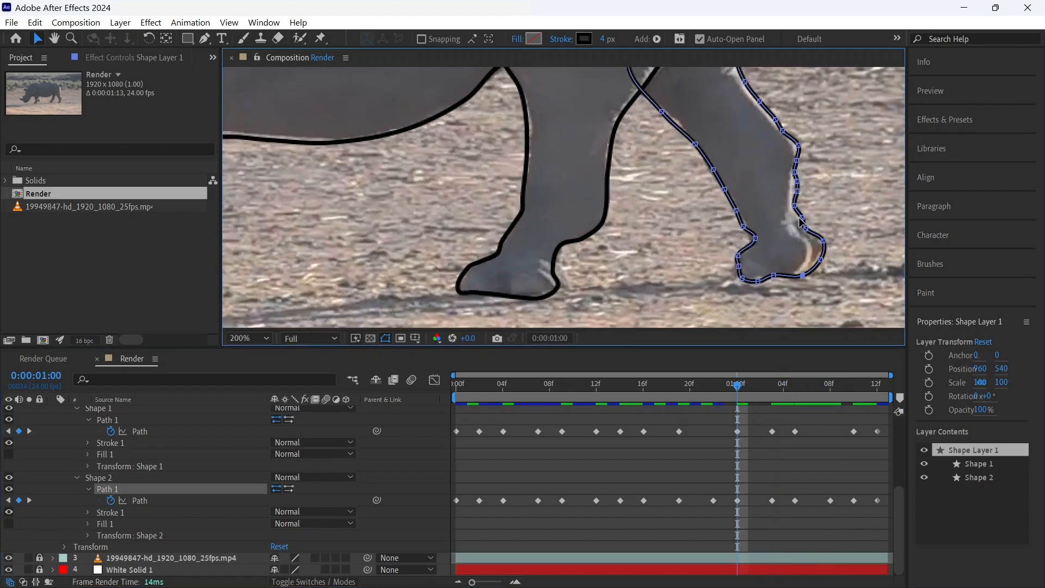
left_click_drag(799, 146, 797, 148)
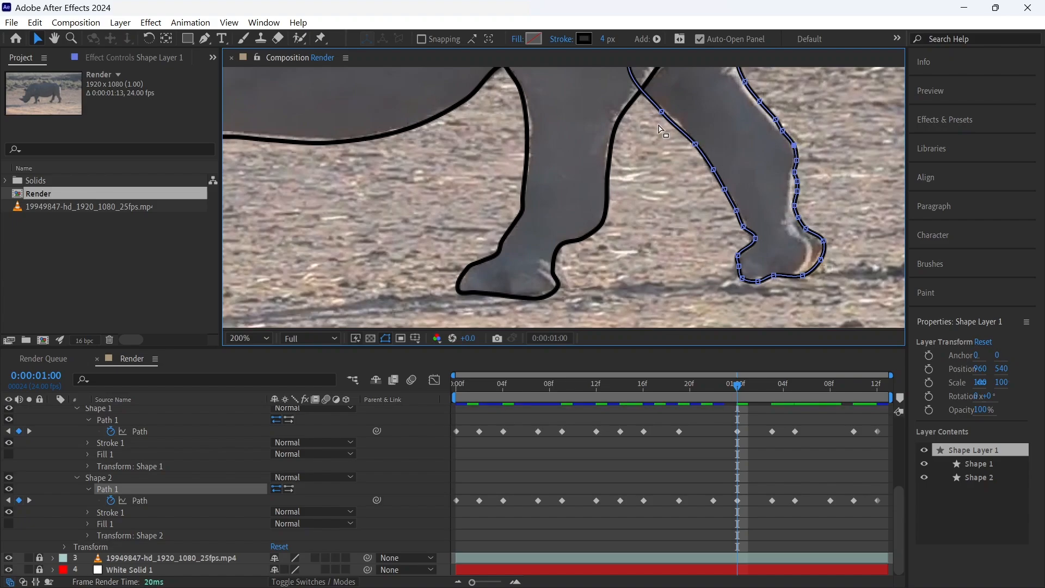
- Hide the rhino footage layer and scrub from the start to 0:00:01:12 to review the outline animation
scroll(719, 345, "down", 3)
key("Page_Up")
key("Page_Up")
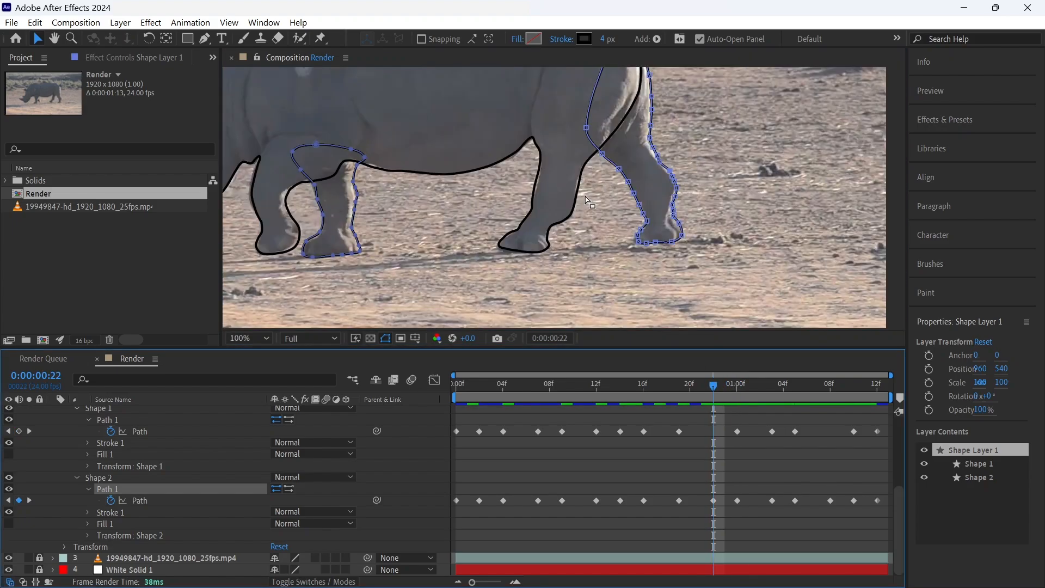
scroll(141, 459, "up", 3)
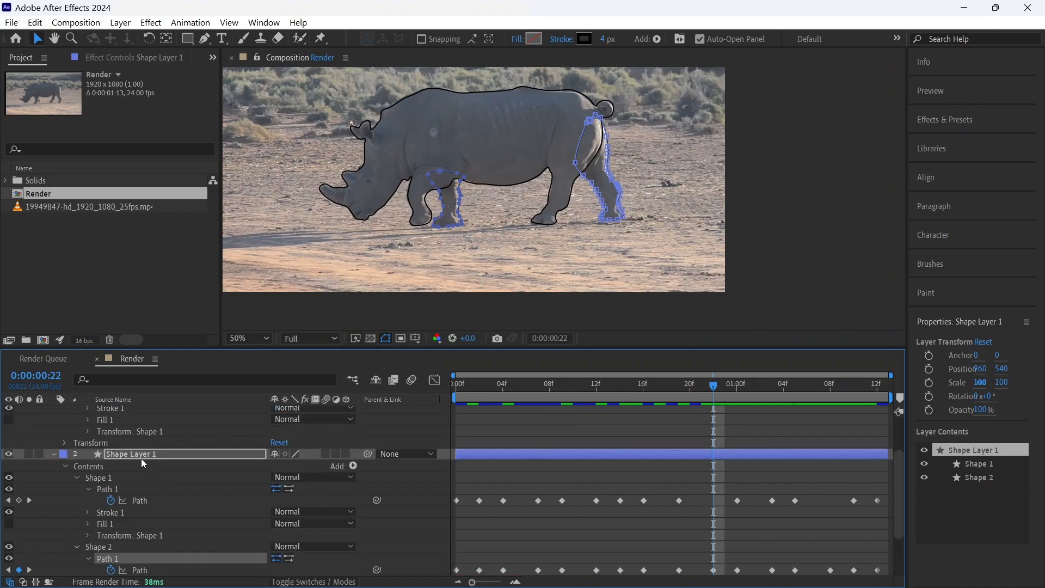
scroll(142, 458, "down", 3)
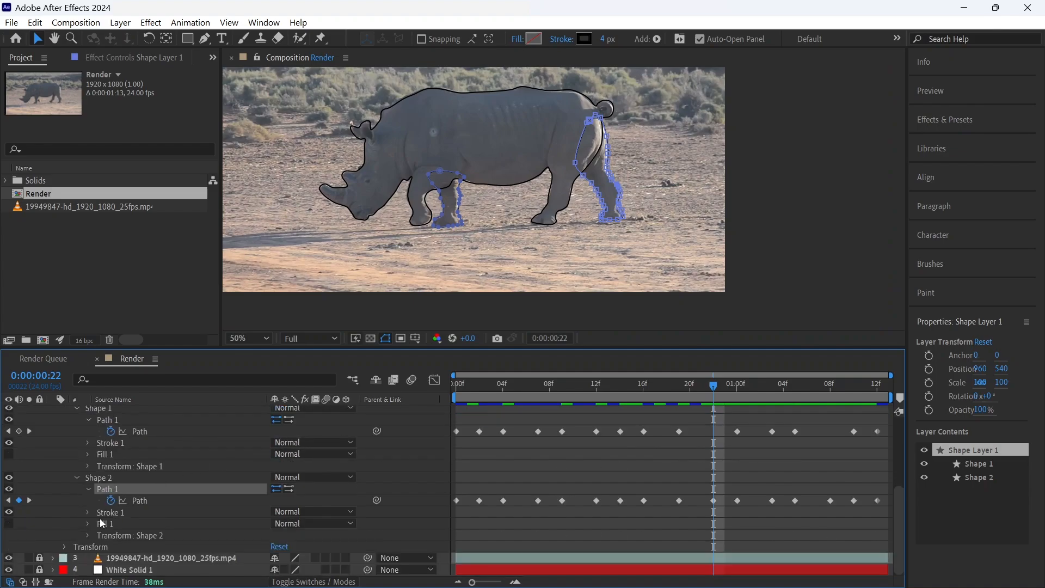
key("F2")
left_click(9, 558)
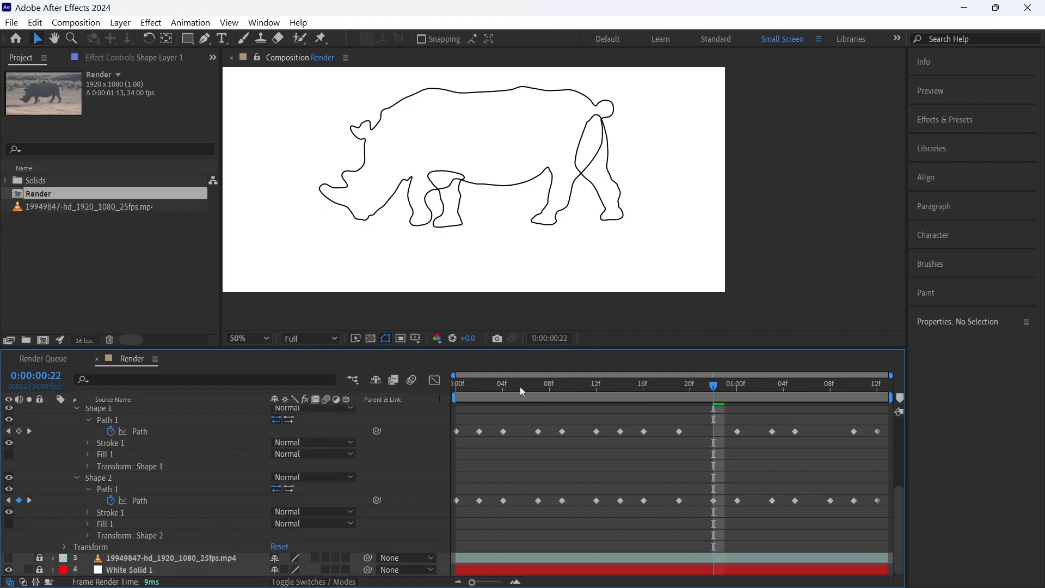
left_click(456, 386)
left_click_drag(456, 386, 905, 380)
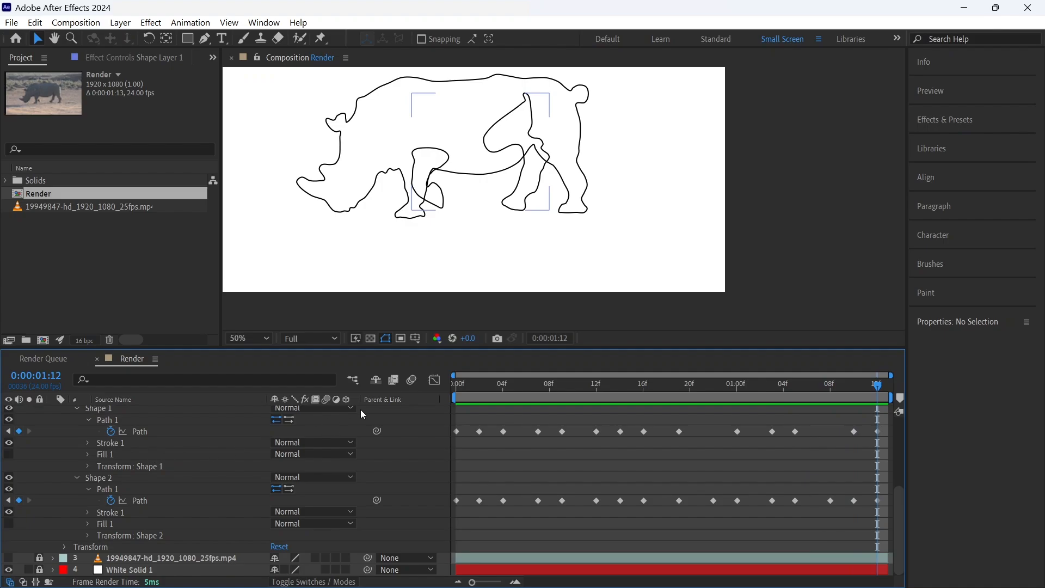
- Return to 0:00:01:08, inspect the leg outlines up close and show the rhino footage layer again
left_click_drag(880, 385, 828, 377)
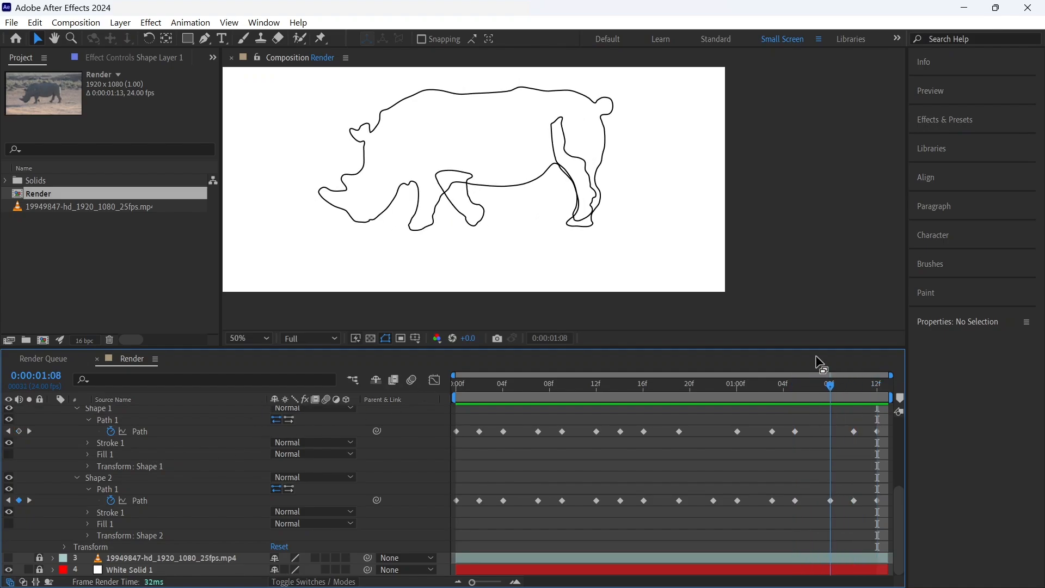
key("alt+bracketright")
key("period")
left_click(233, 226)
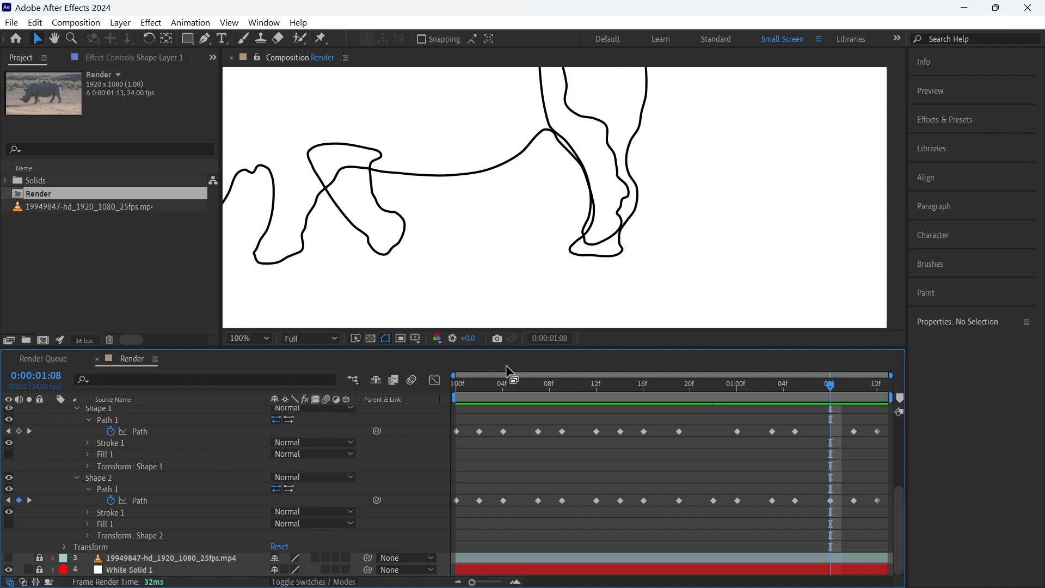
mouse_move(830, 385)
left_mouse_down()
mouse_move(789, 384)
mouse_move(830, 386)
left_mouse_up()
scroll(119, 459, "up", 2)
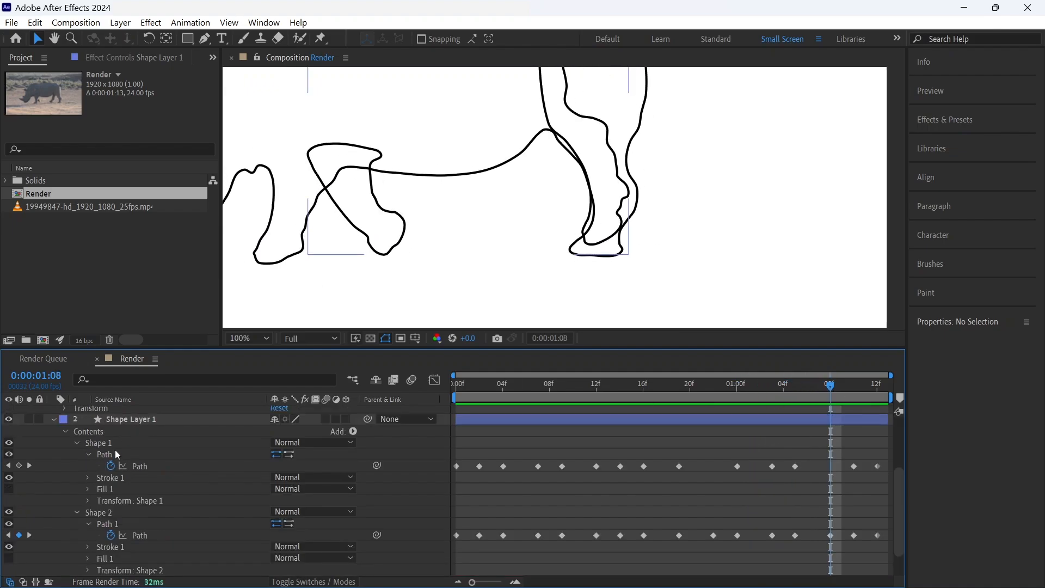
scroll(125, 455, "up", 2)
scroll(125, 456, "down", 3)
left_click(8, 557)
- Shift the Shape 1 path onto the far front leg and fit its rear hoof points at 0:00:01:08
left_click(141, 431)
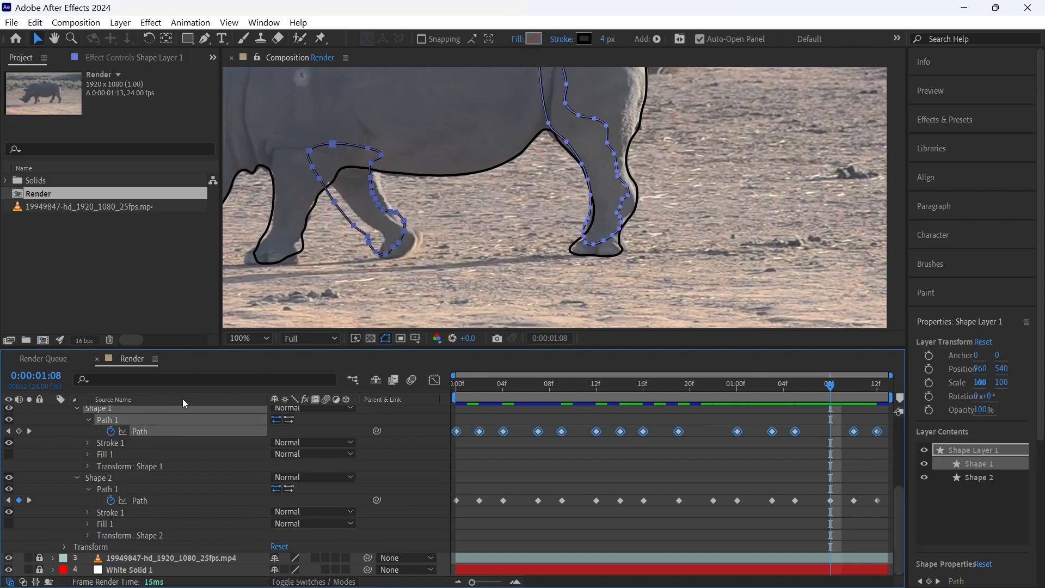
scroll(278, 286, "up", 1)
left_click_drag(278, 305, 542, 288)
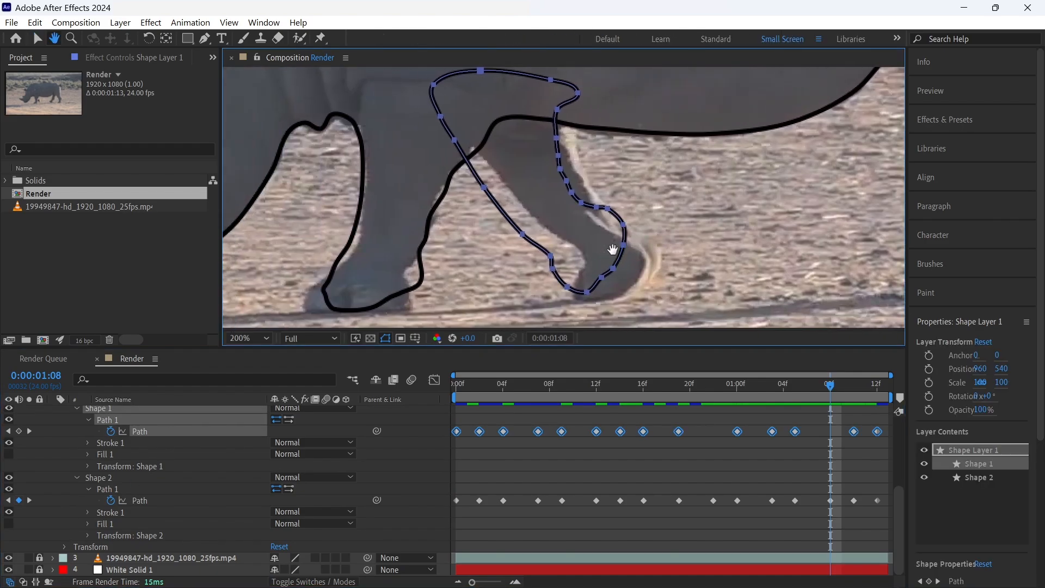
key("v")
left_click(234, 436)
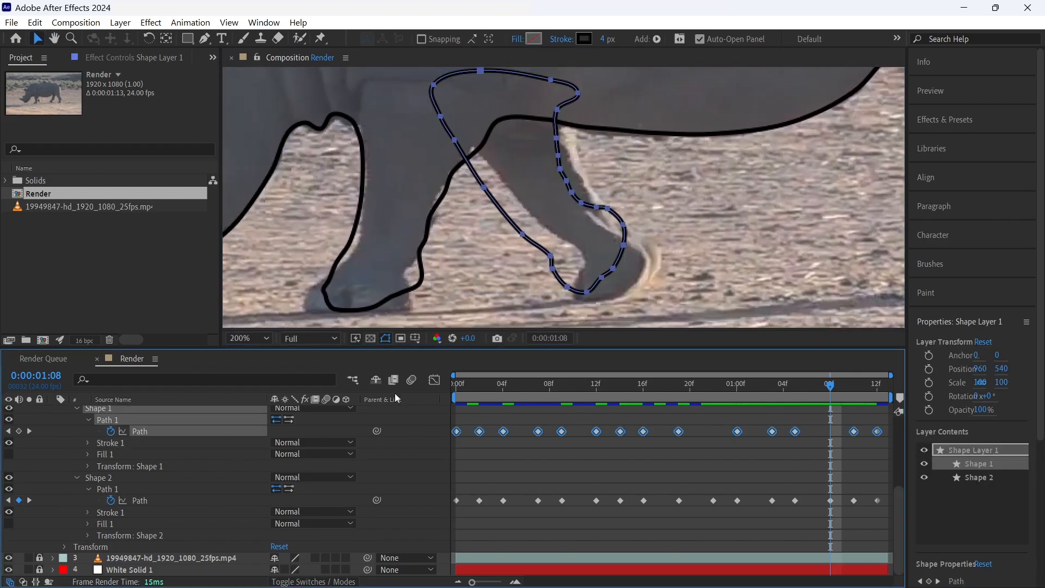
double_click(617, 261)
left_click_drag(617, 261, 658, 257)
left_click(632, 301)
left_click(613, 217)
mouse_move(612, 217)
left_mouse_down()
mouse_move(615, 206)
mouse_move(598, 205)
left_mouse_up()
left_click(602, 214)
double_click(599, 206)
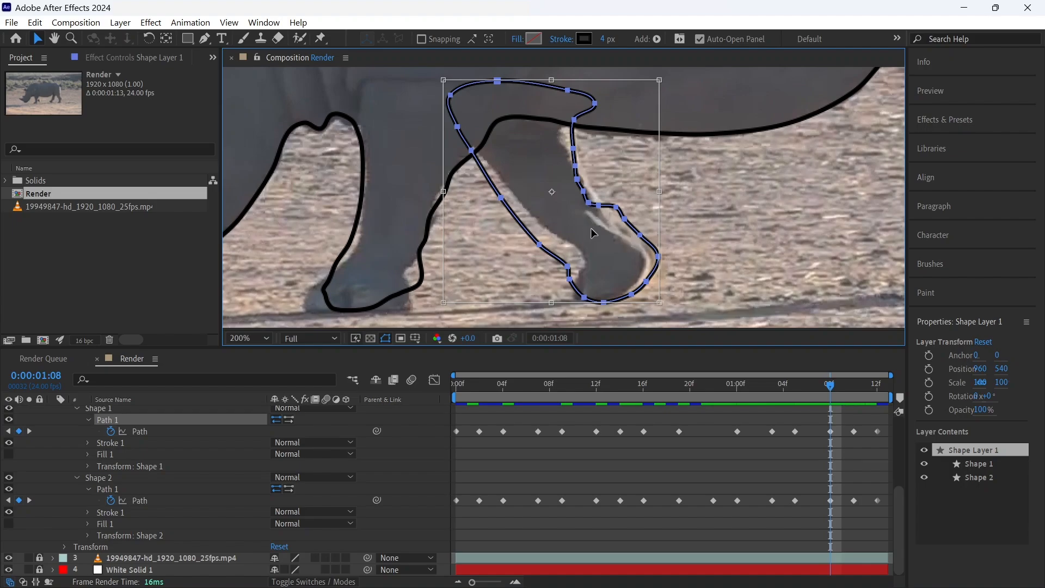
- Fit the Shape 1 path points to the front edge of the far front leg and its hoof at 0:00:01:08
left_click(187, 501)
left_click(197, 431)
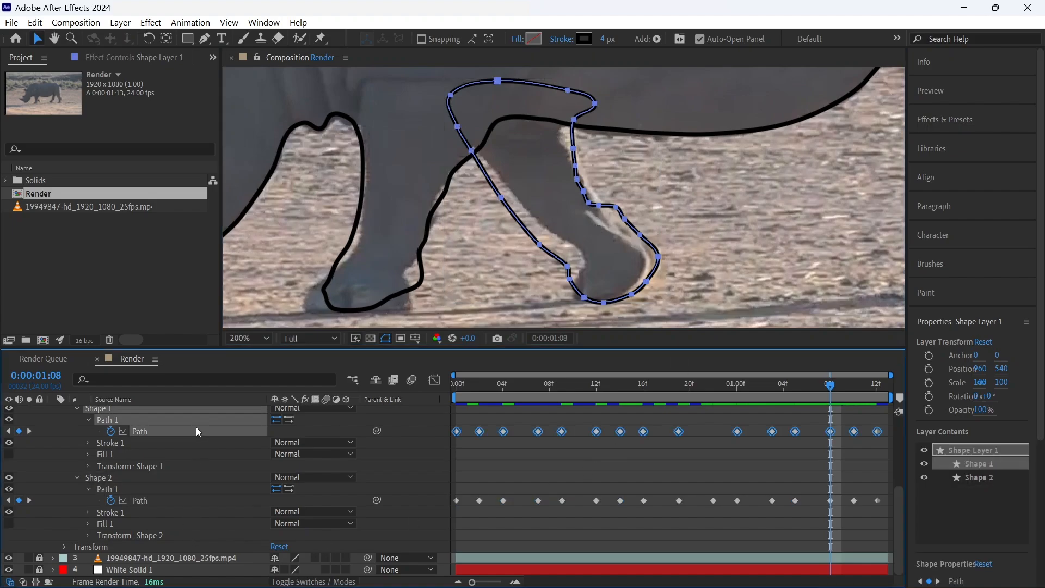
left_click(599, 215)
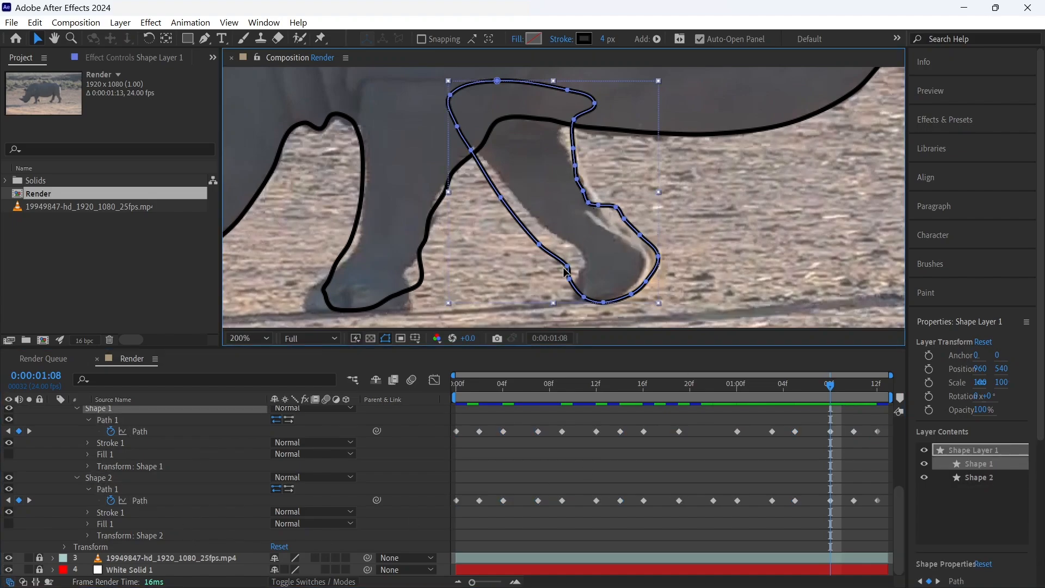
left_click(573, 280)
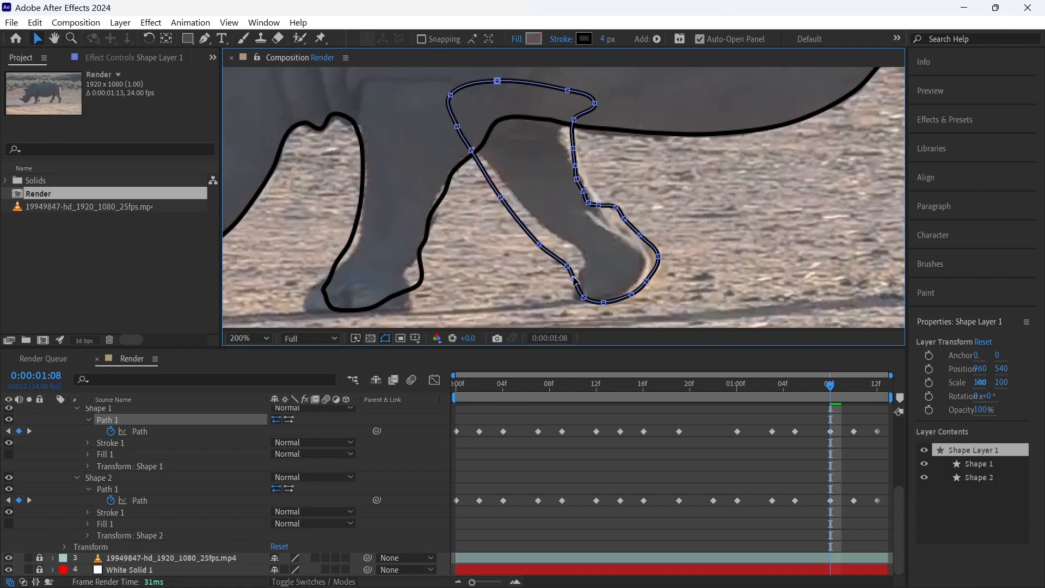
left_click_drag(566, 266, 555, 237)
left_click_drag(501, 198, 514, 195)
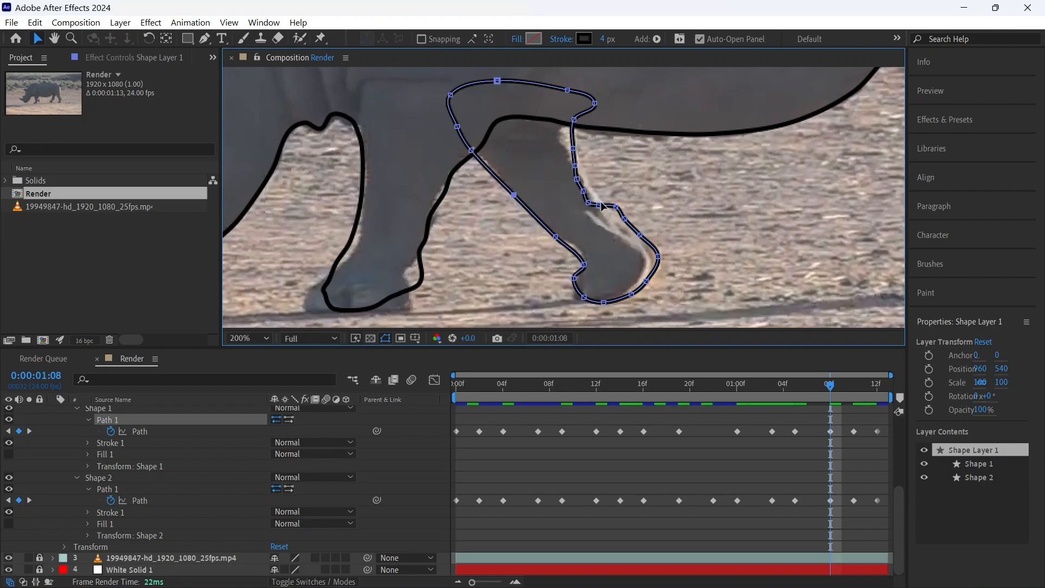
- Refine the Shape 1 path along the trailing edge and around the hoof of the far front leg at 0:00:01:08
left_click_drag(599, 206, 565, 118)
left_click(591, 193)
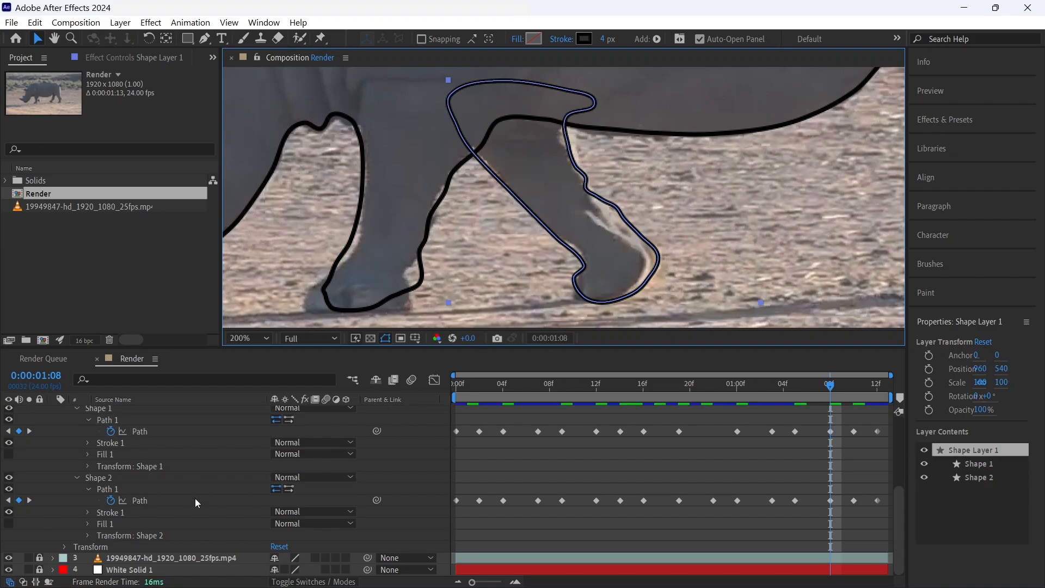
left_click(192, 433)
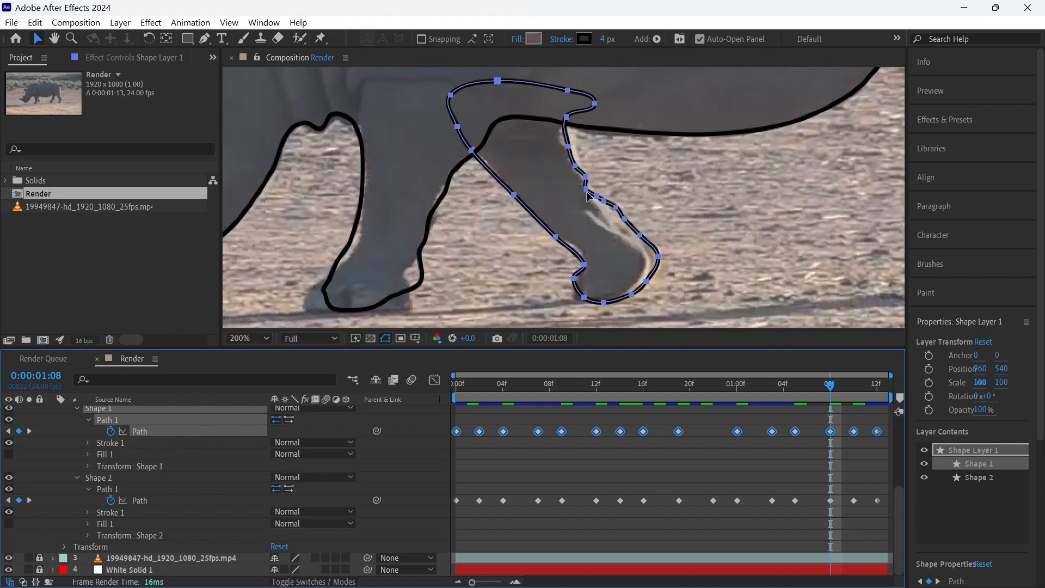
left_click(587, 192)
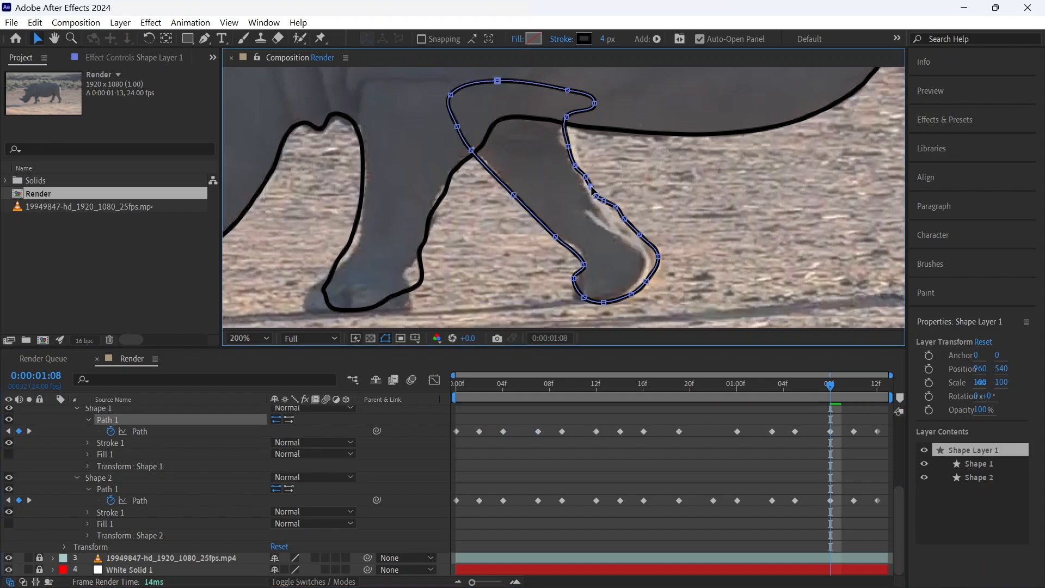
left_click_drag(624, 219, 621, 221)
left_click_drag(567, 147, 575, 115)
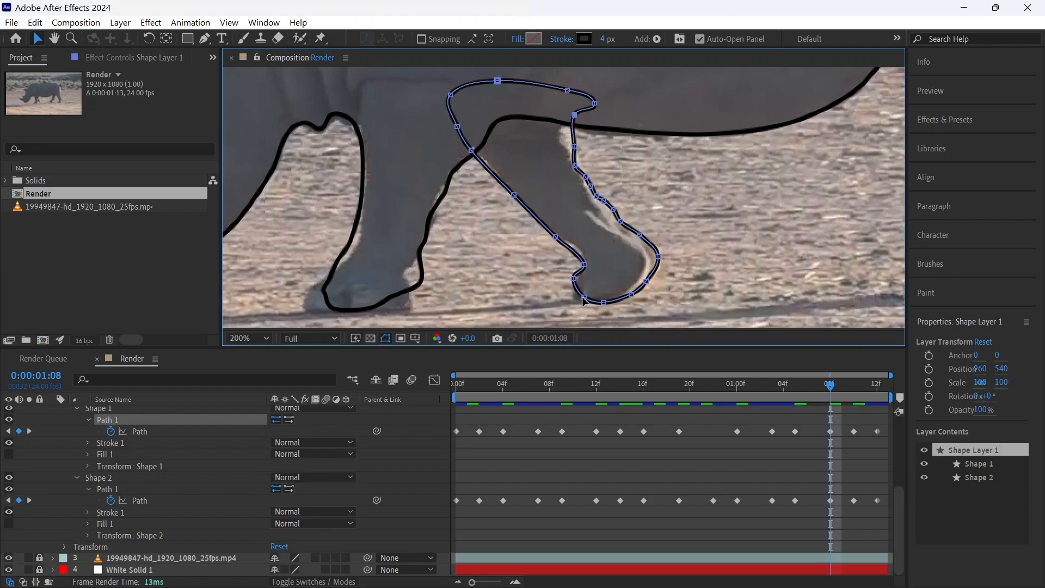
left_click_drag(583, 299, 577, 302)
left_click_drag(588, 261, 590, 253)
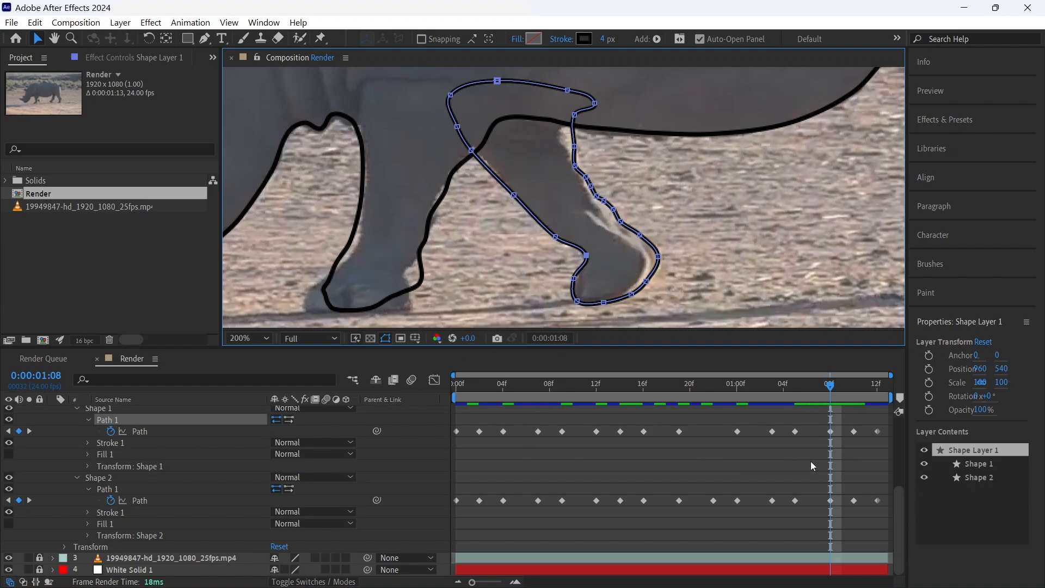
- Fit the Rhino Main path points to the hoof and ankle of the near front leg at 0:00:01:08
scroll(812, 462, "up", 4)
left_click(41, 410)
left_click(132, 410)
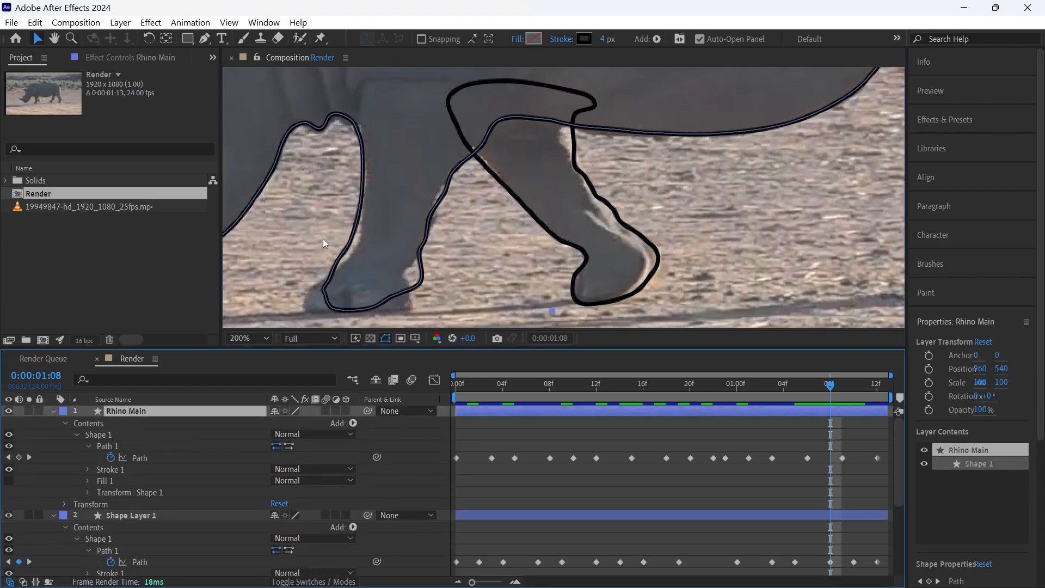
left_click(166, 460)
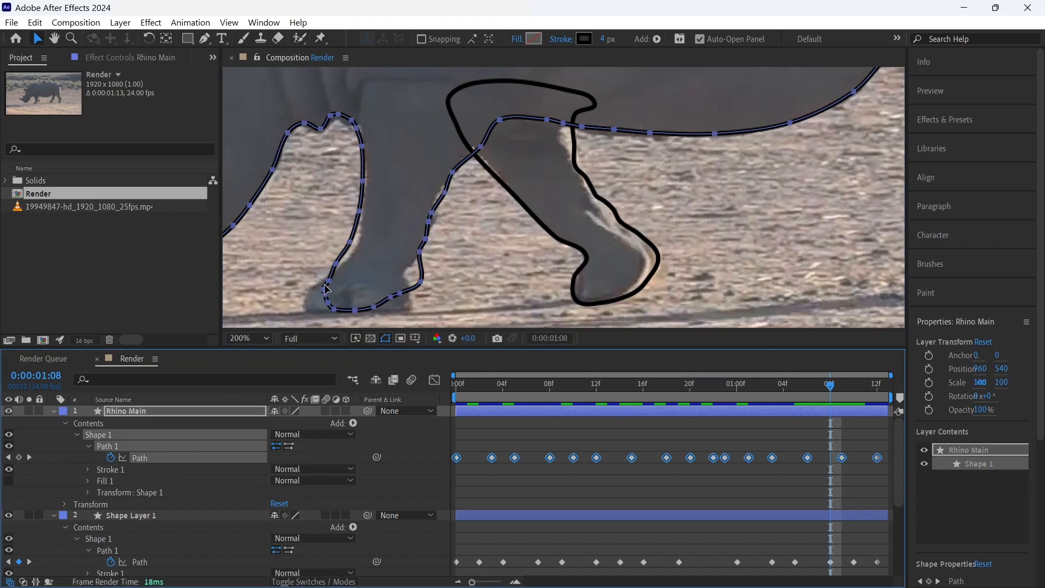
left_click(325, 291)
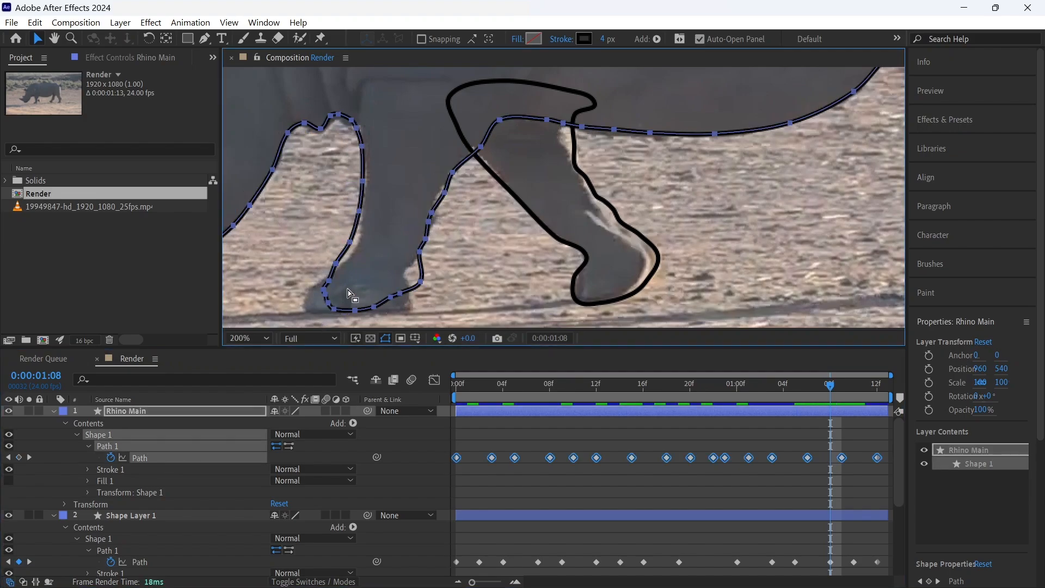
left_click(336, 268)
left_click_drag(325, 294, 308, 305)
left_click_drag(399, 293, 408, 275)
left_click(419, 251)
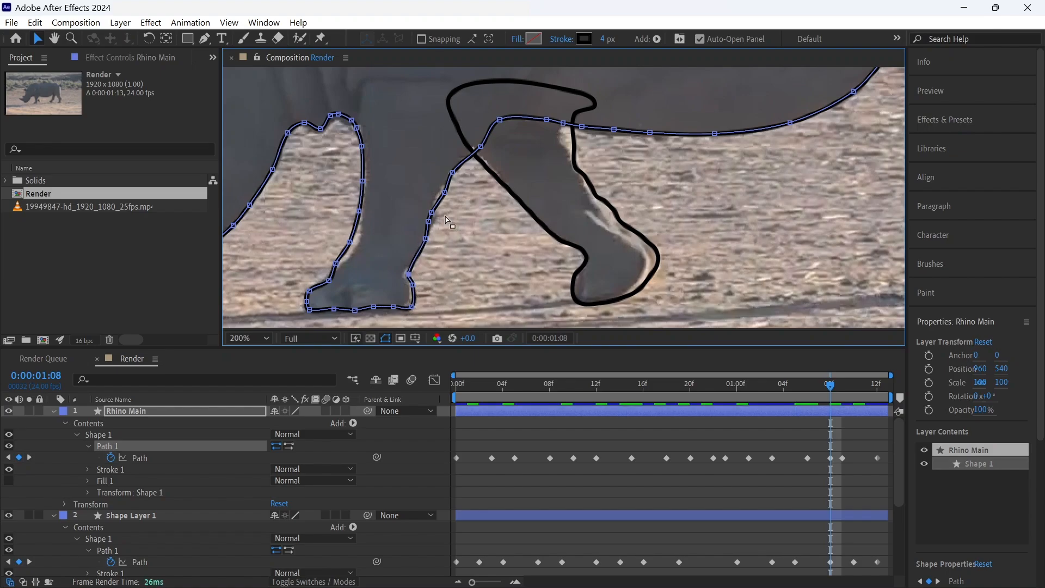
- Nudge the Rhino Main path points along both edges of the near front leg at 0:00:01:08
left_click_drag(445, 192, 441, 192)
left_click_drag(349, 242, 354, 244)
left_click_drag(336, 264, 339, 266)
key("space")
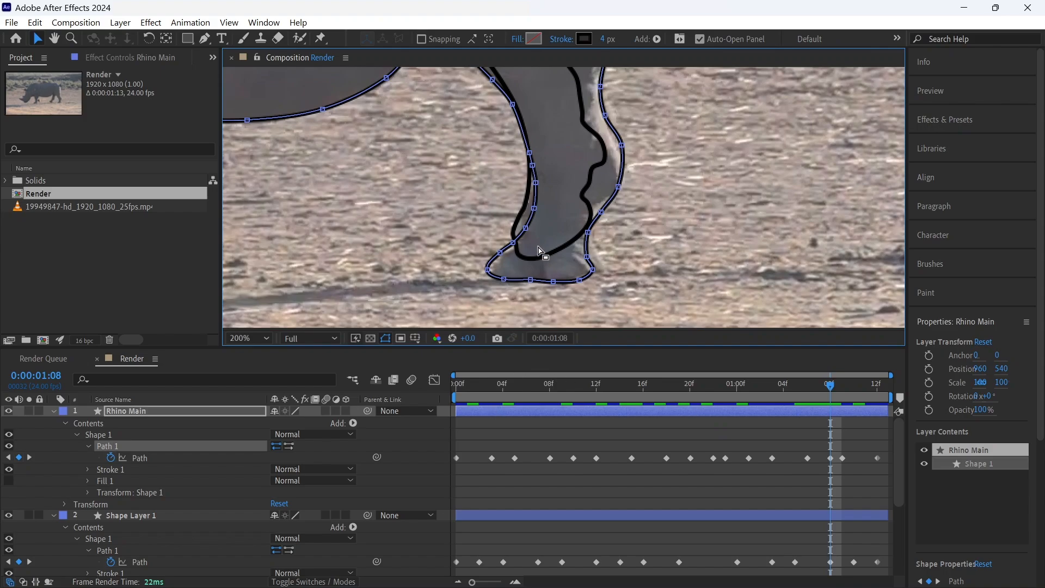
- Advance the current time to 0:00:01:12 with the whole composition in view
scroll(544, 253, "down", 4)
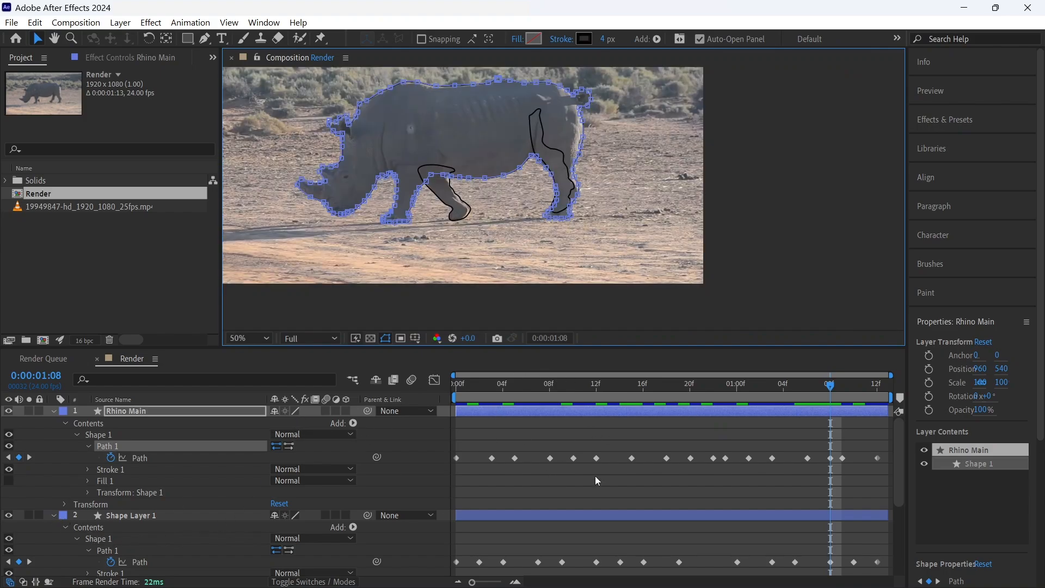
scroll(234, 465, "down", 3)
scroll(234, 465, "up", 3)
left_click_drag(833, 391, 892, 381)
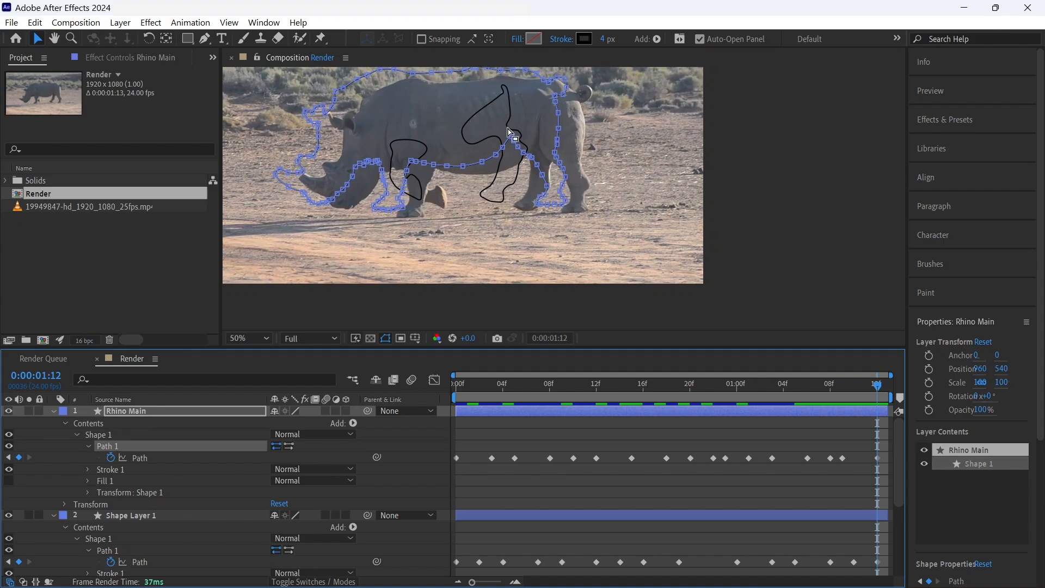
key("shift+slash")
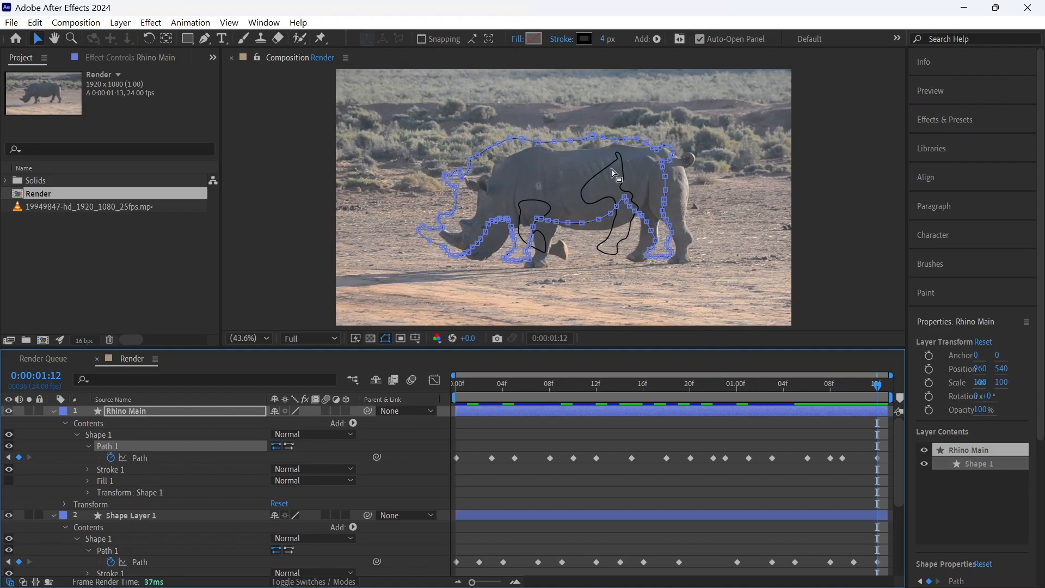
- Rename the Shape Layer 1 layer as Background Legs
left_click(225, 411)
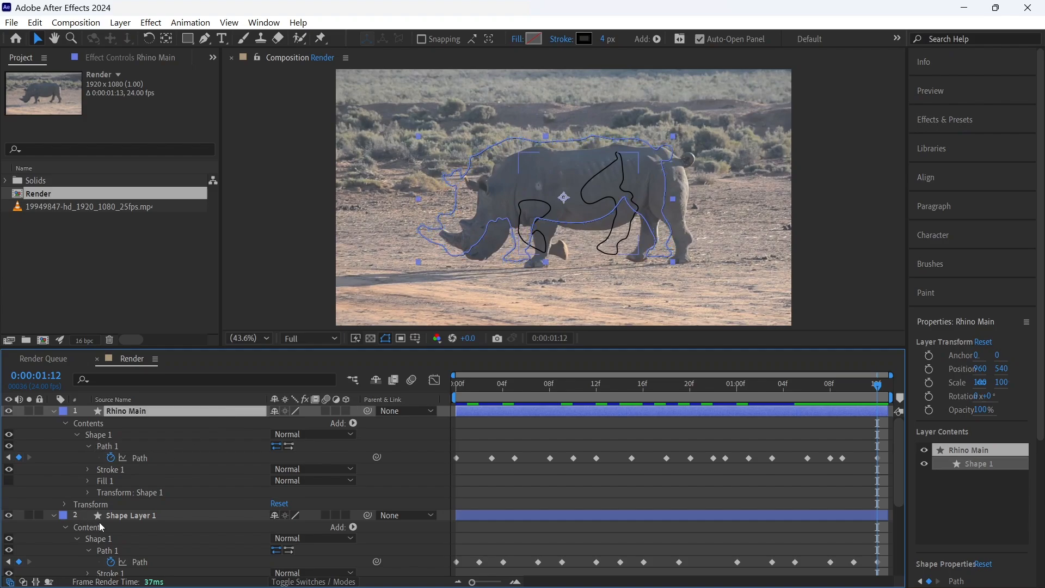
left_click(138, 515)
key("Return")
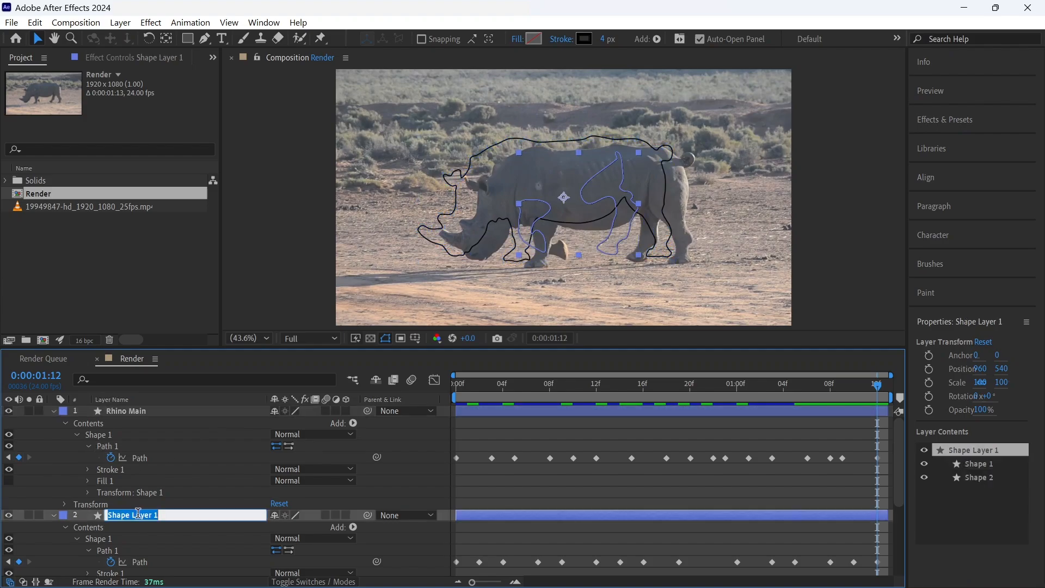
type("Background Legs")
key("Return")
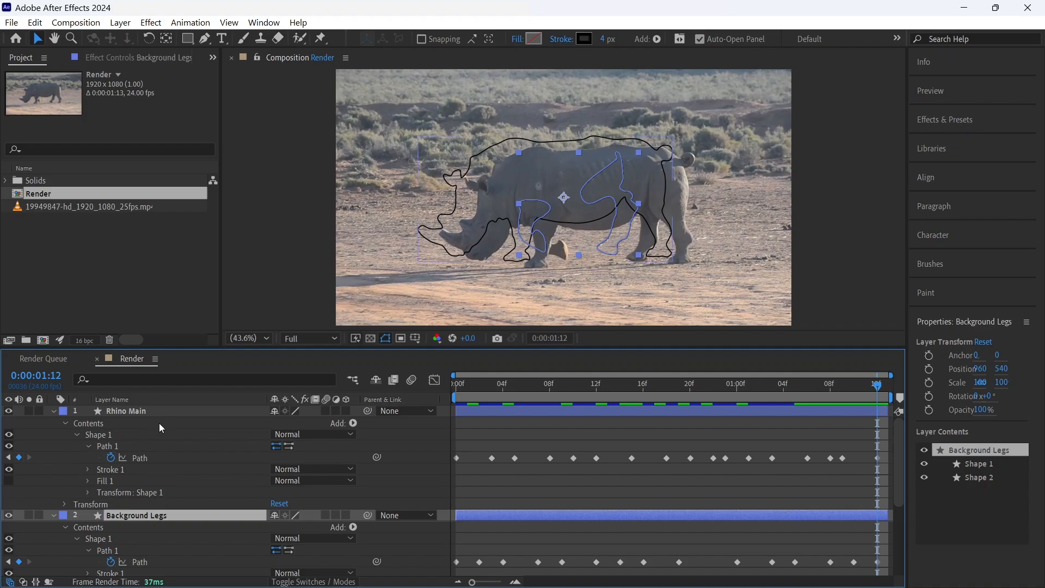
left_click(166, 410)
left_click(159, 513)
left_click(172, 447)
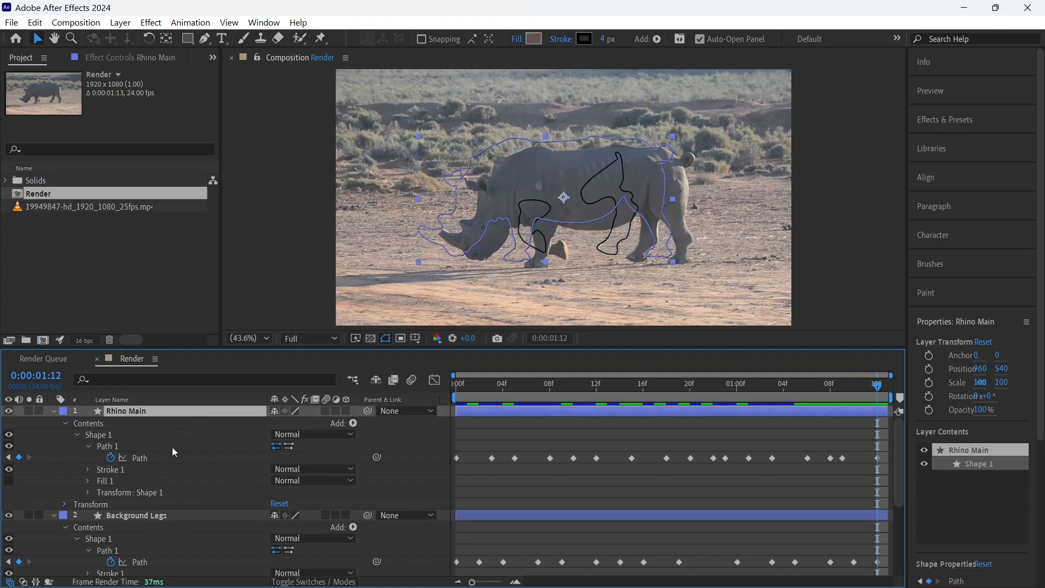
left_click(175, 516)
left_click(181, 413)
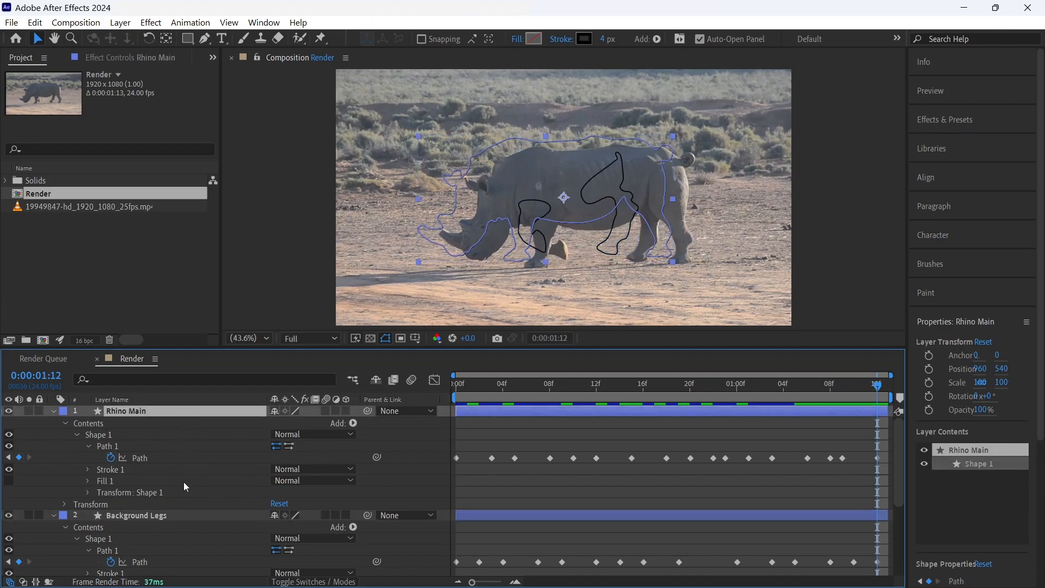
left_click(183, 516)
left_click(273, 456)
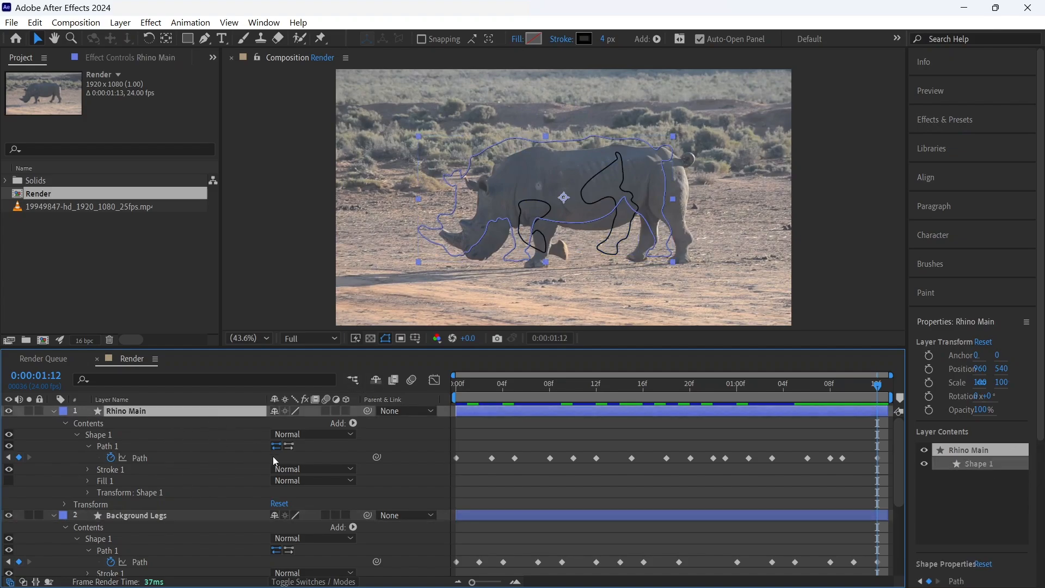
- Parent the Background Legs layer to the Rhino Main layer
left_click(247, 517)
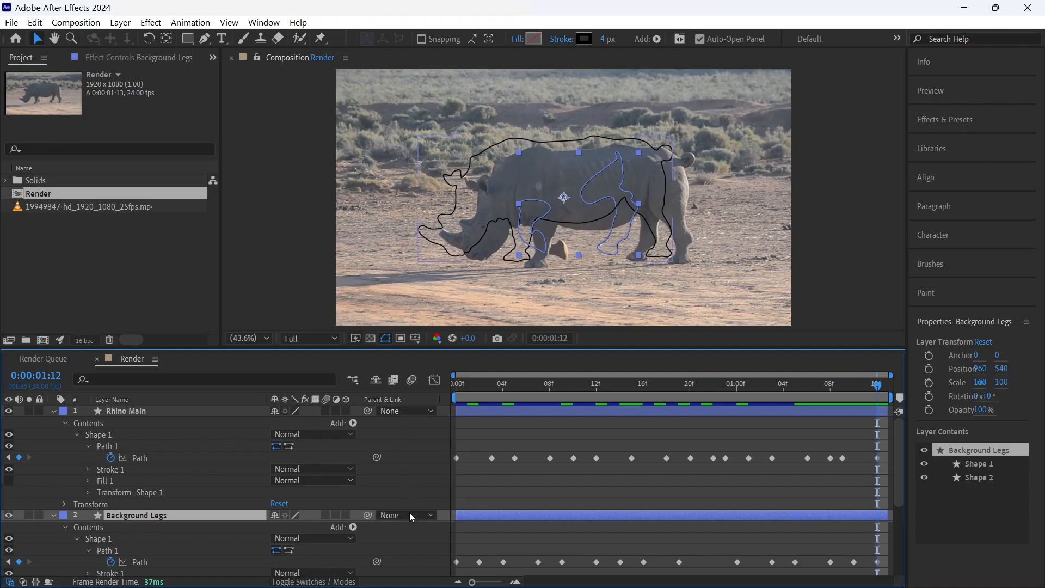
left_click(405, 515)
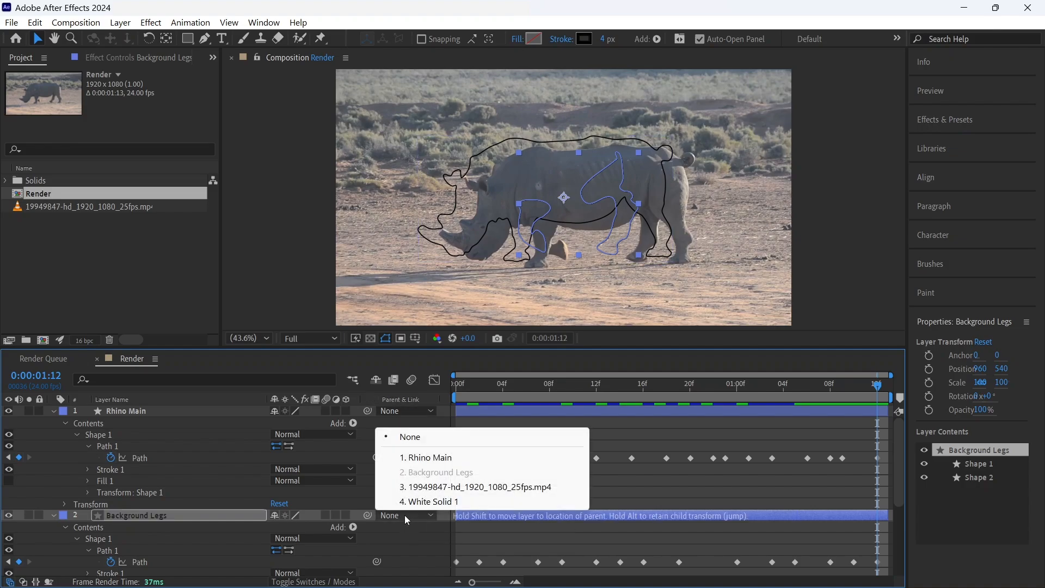
left_click(430, 457)
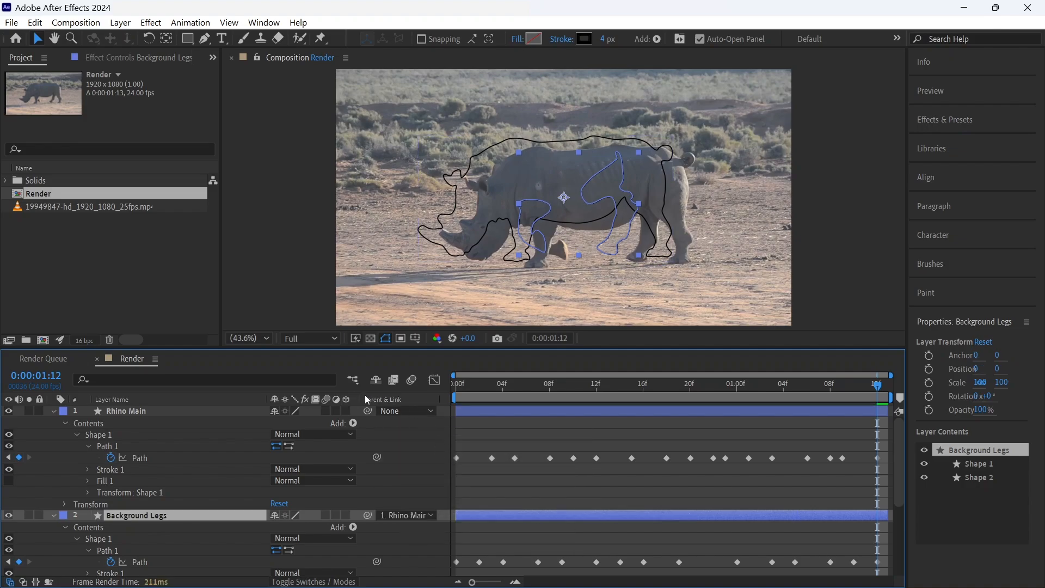
- Try moving the Rhino Main layer in the composition to test the parenting, and undo the move
left_click(223, 410)
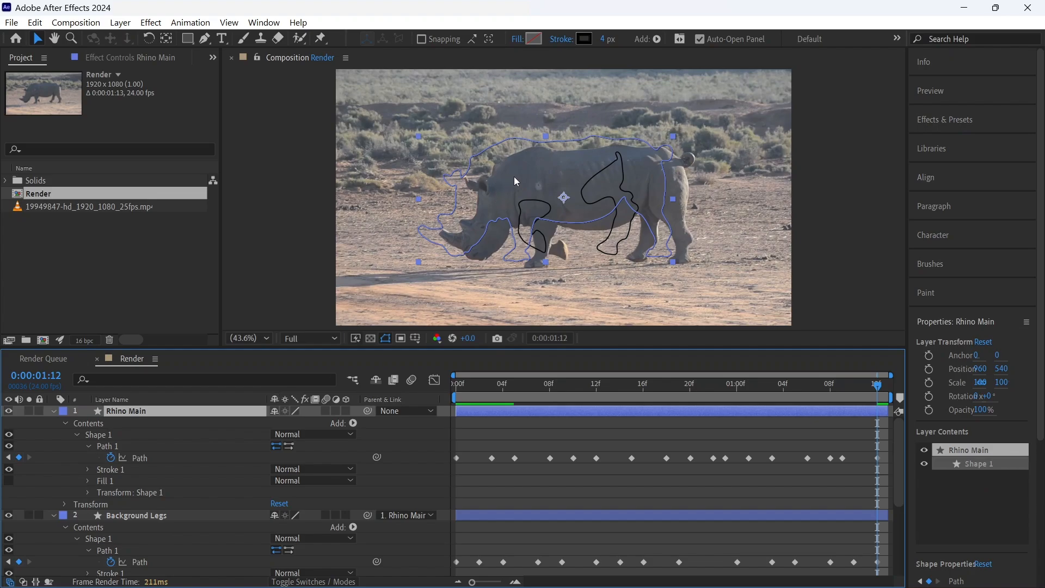
left_click_drag(553, 148, 560, 116)
key("ctrl+z")
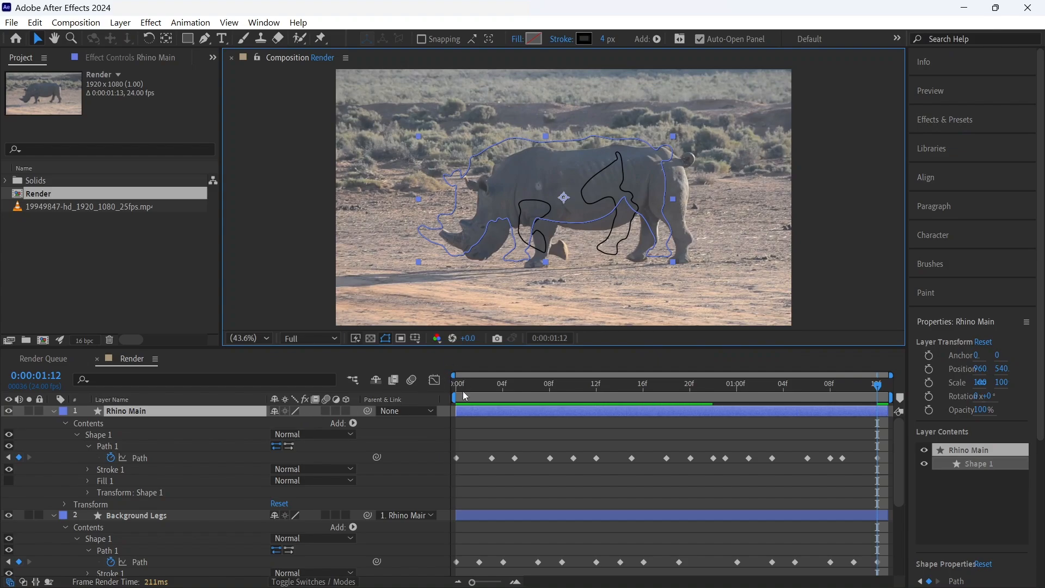
key("period")
scroll(658, 222, "up", 1)
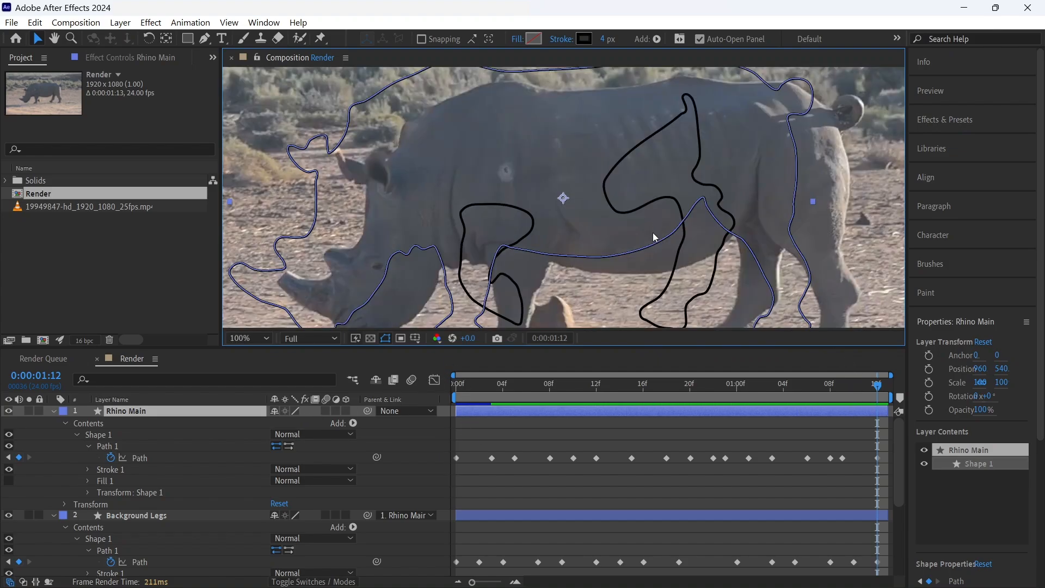
left_click_drag(649, 234, 614, 243)
left_click(217, 540)
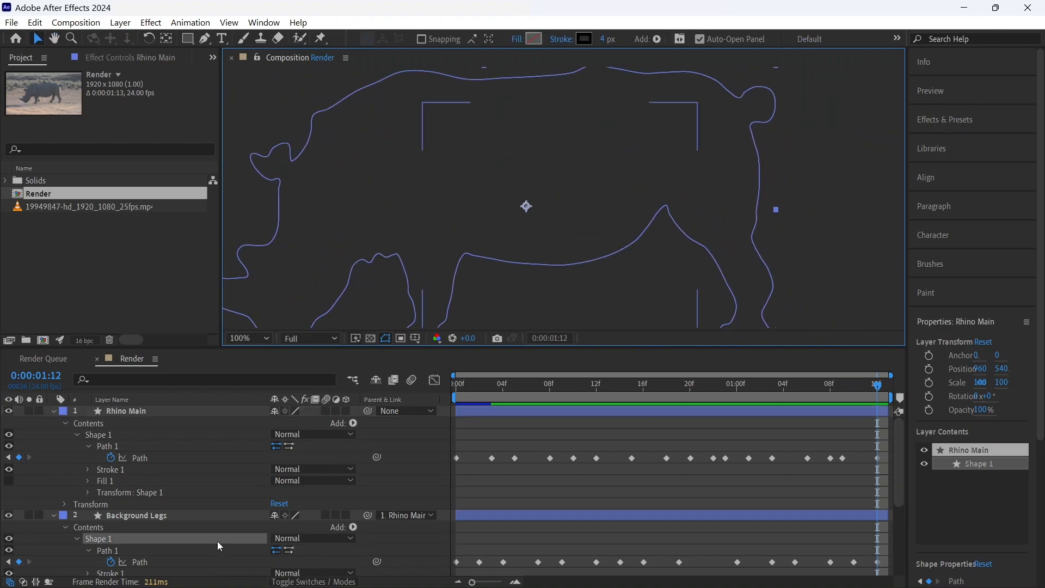
left_click(198, 468)
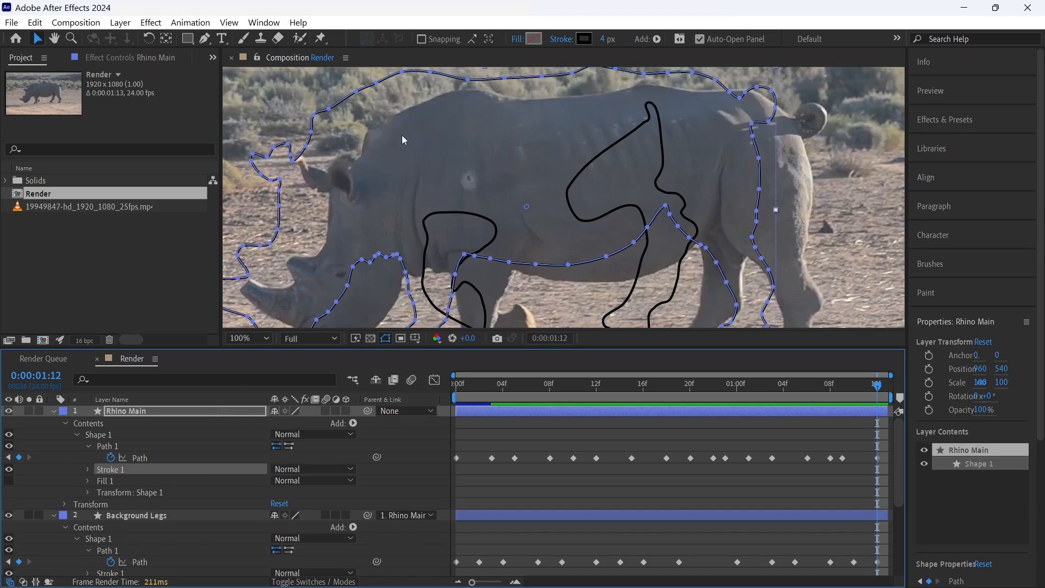
left_click(149, 414)
left_click(145, 520)
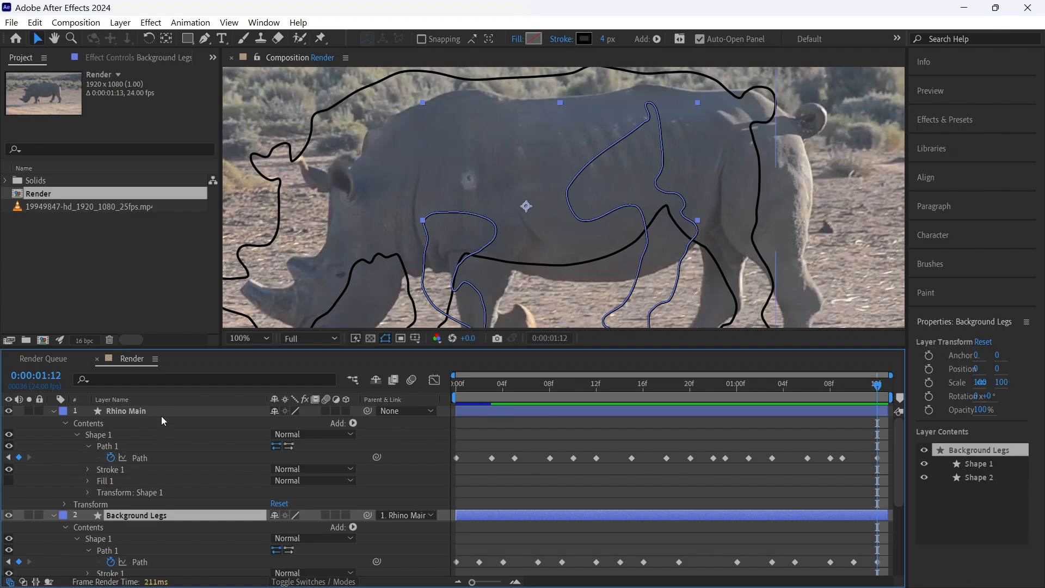
left_click(167, 411)
left_click(169, 514)
- Shift the entire Rhino Main path so the body outline lines up with the rhino at 0:00:01:12
left_click(176, 458)
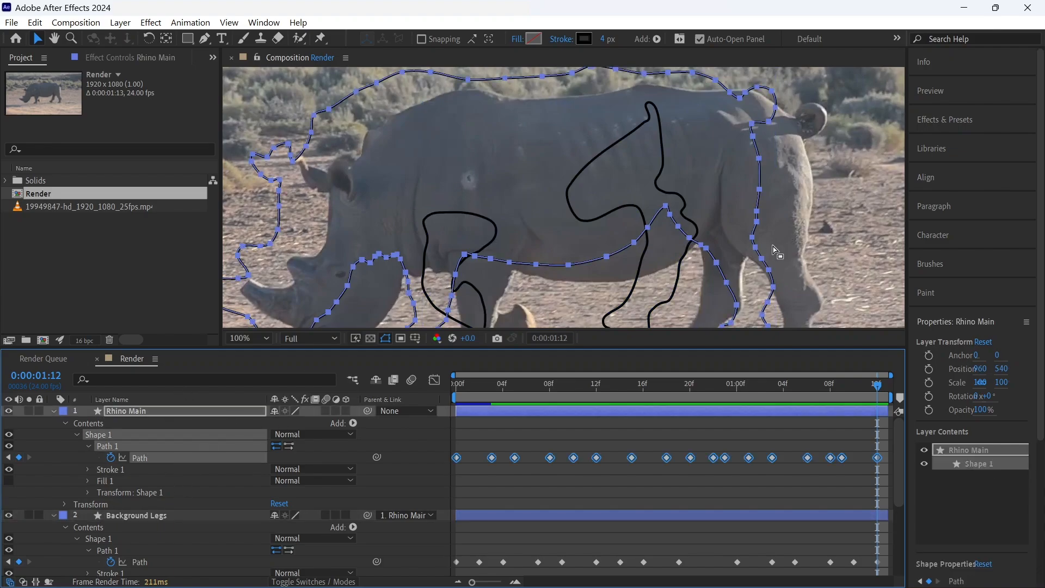
key("h")
left_click_drag(770, 289, 702, 238)
key("v")
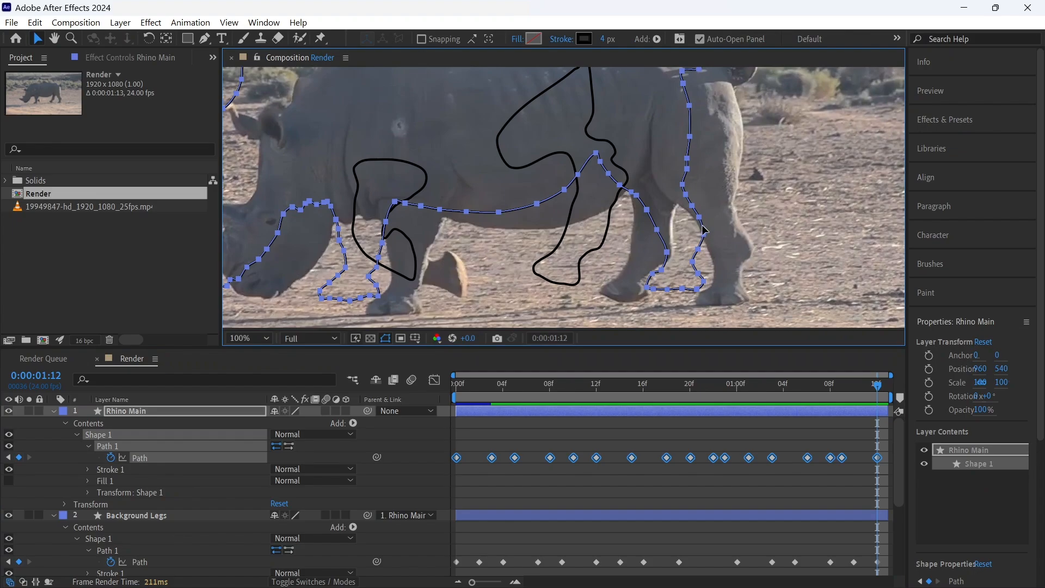
left_click_drag(703, 229, 756, 247)
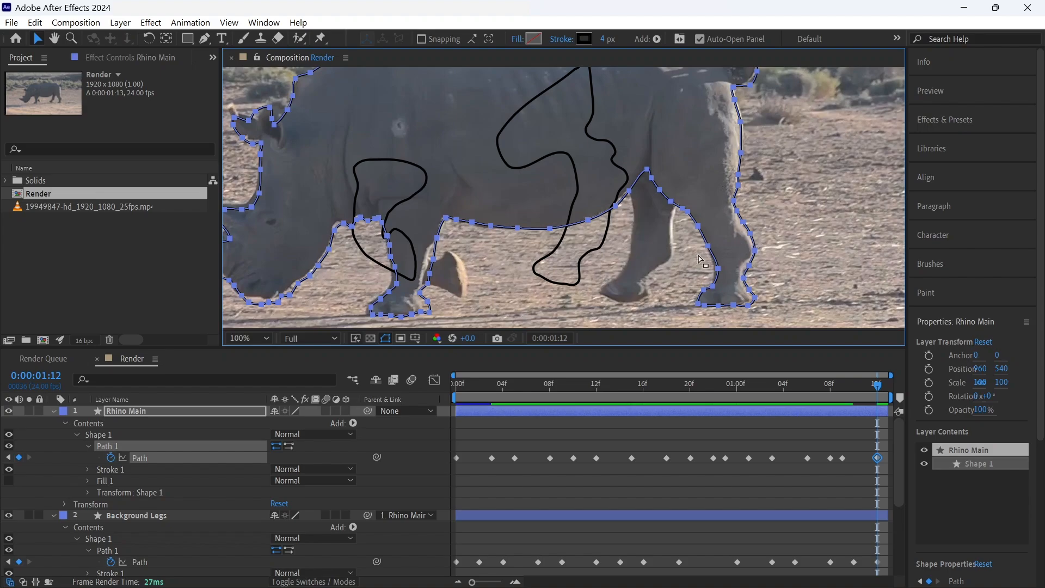
left_click_drag(514, 257, 642, 243)
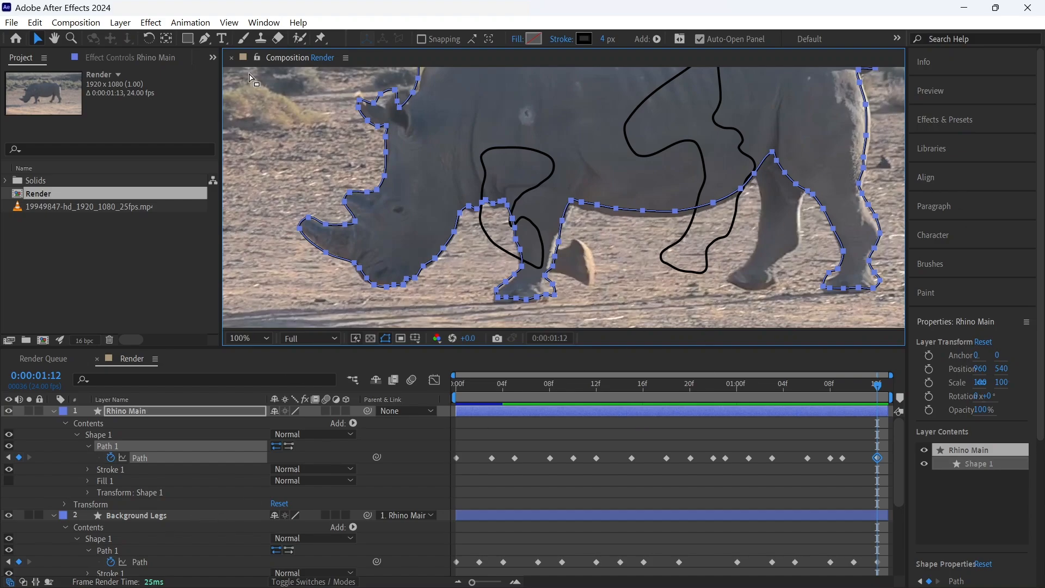
- Move the whole Shape 1 path of Background Legs onto the rhino's far front leg at 0:00:01:12
left_click(158, 517)
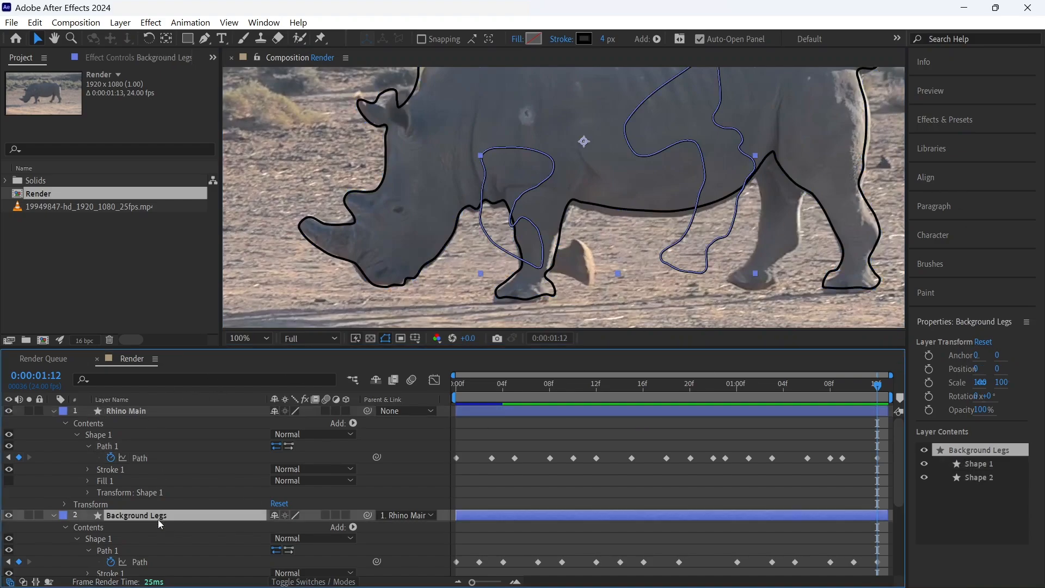
left_click(164, 550)
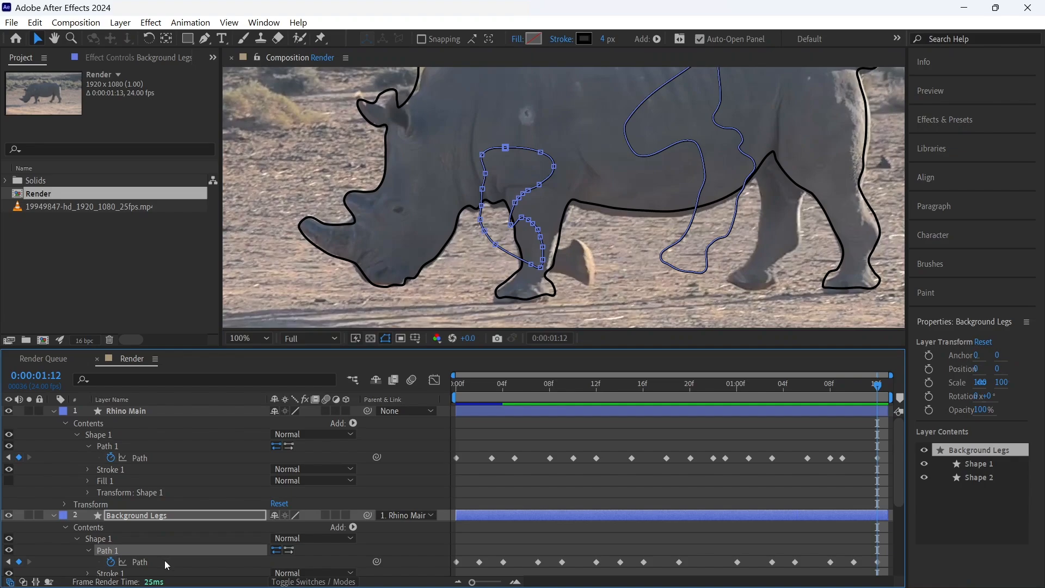
left_click(165, 560)
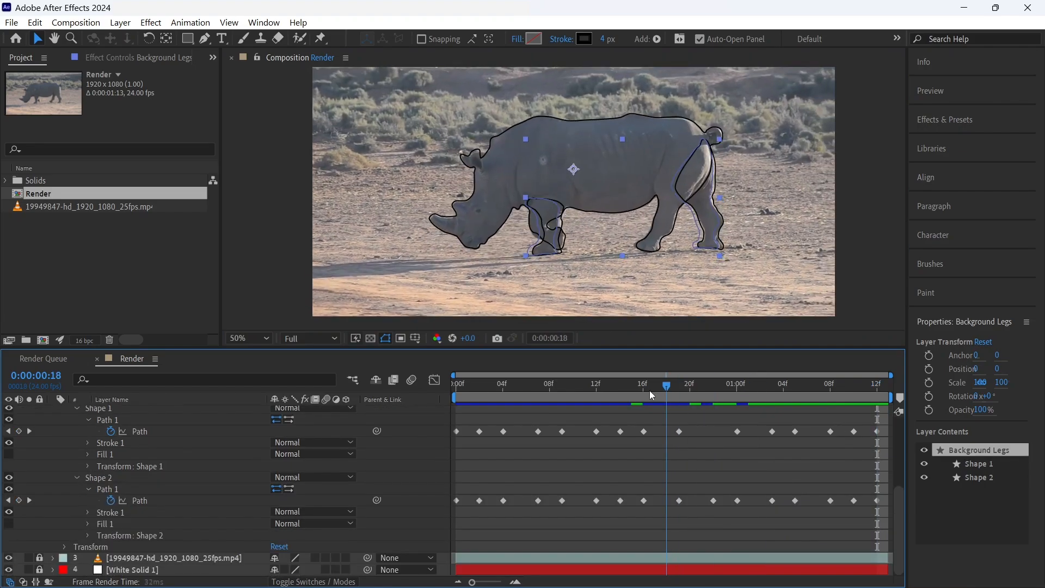
left_click_drag(649, 390, 888, 394)
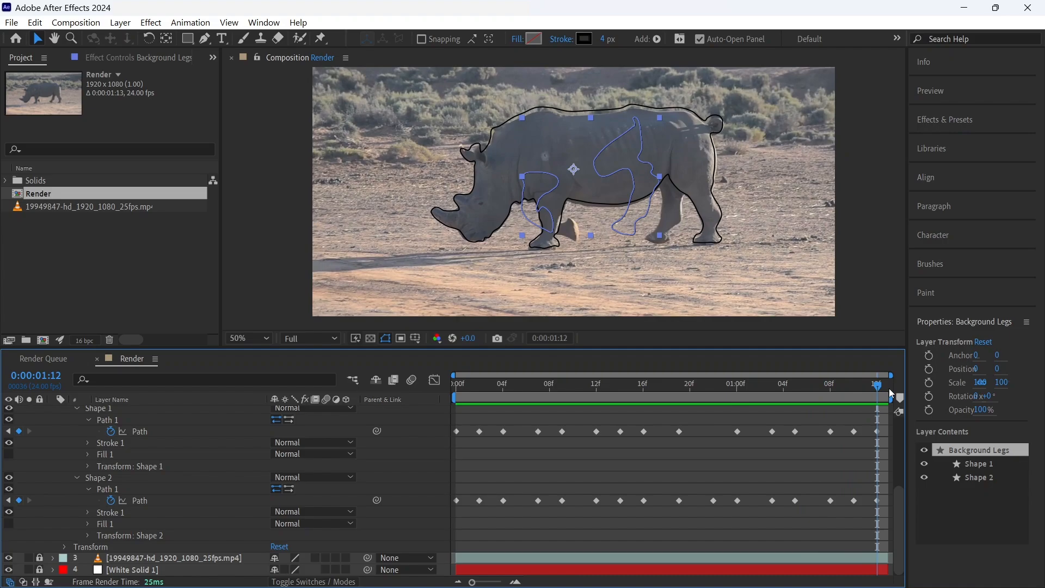
key("period")
key("period")
left_click(181, 435)
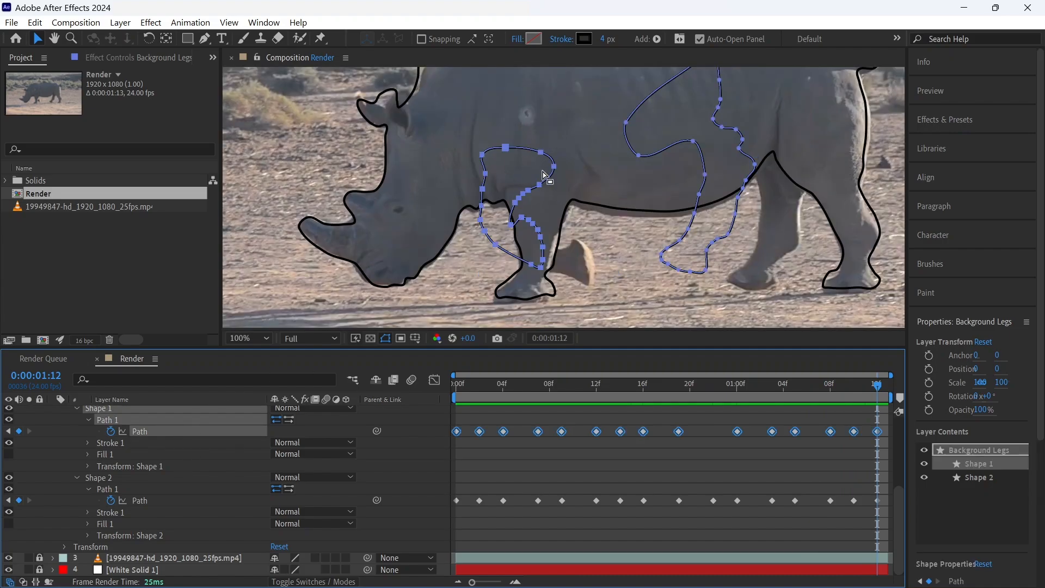
left_click(194, 453)
left_click(194, 419)
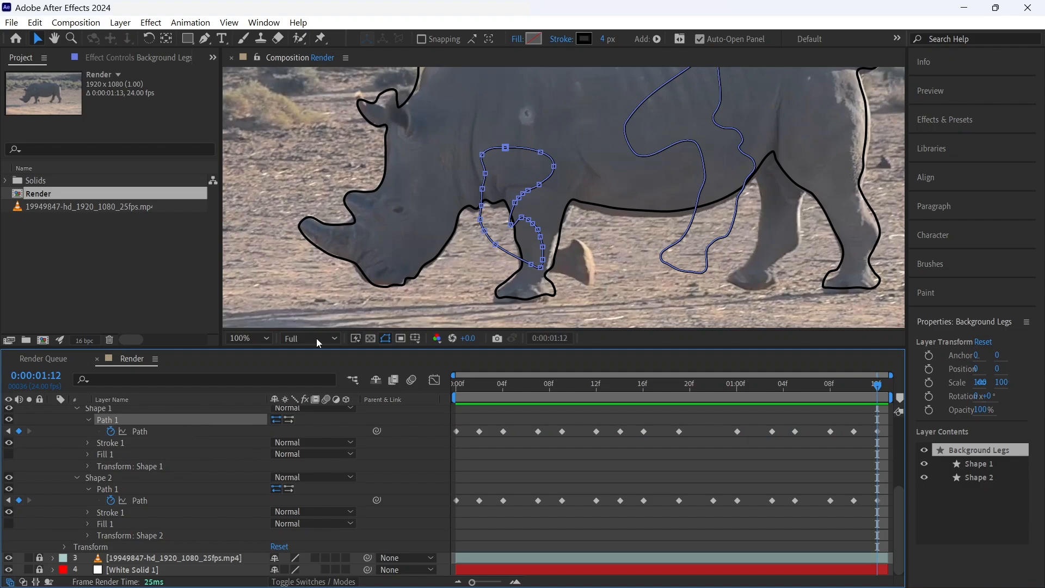
left_click_drag(477, 108, 574, 285)
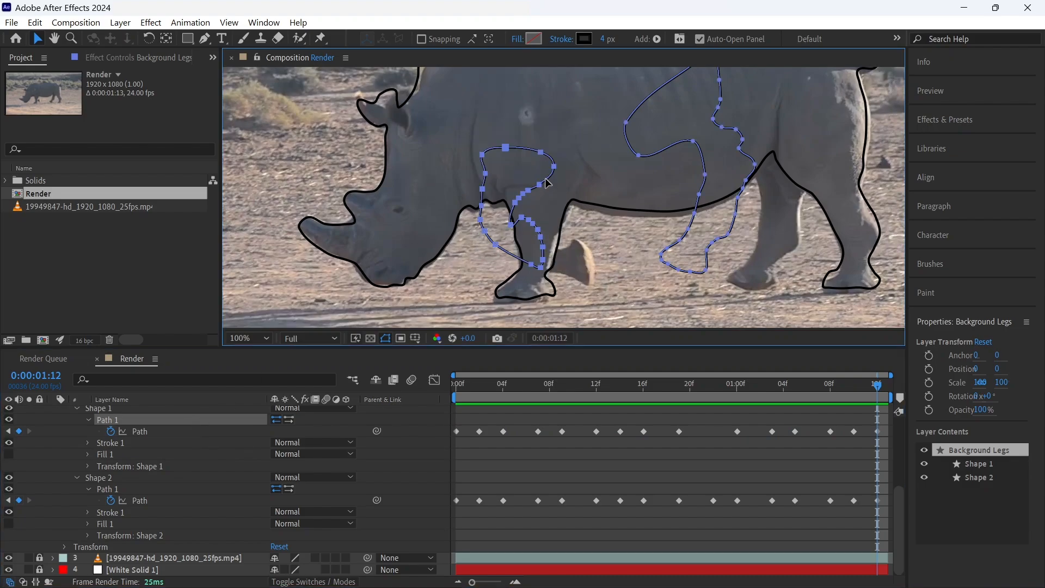
left_click_drag(547, 184, 597, 201)
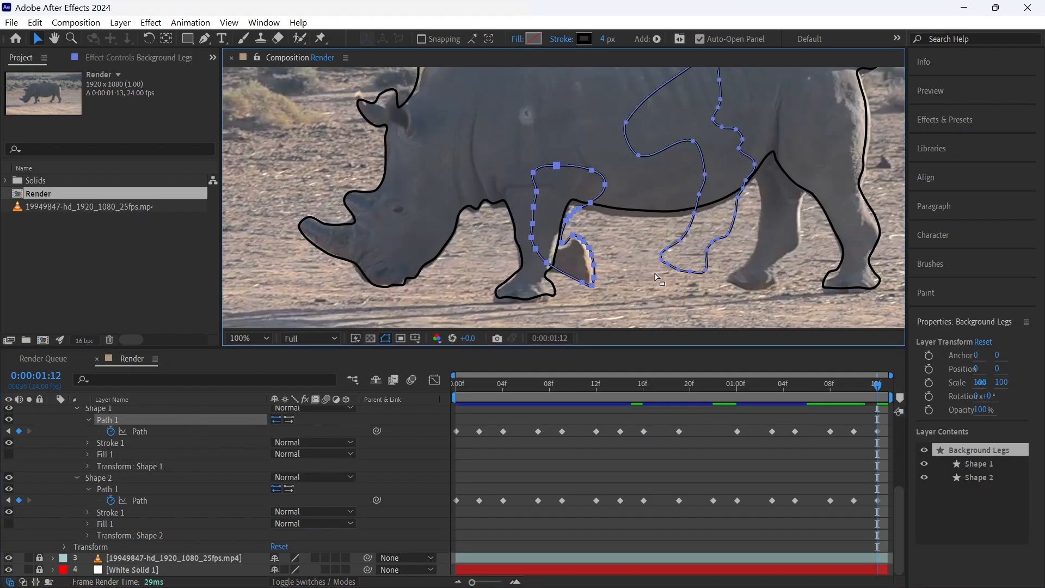
- Move the whole Shape 2 path of Background Legs onto the rhino's far hind leg at 0:00:01:12
left_click_drag(761, 249, 582, 278)
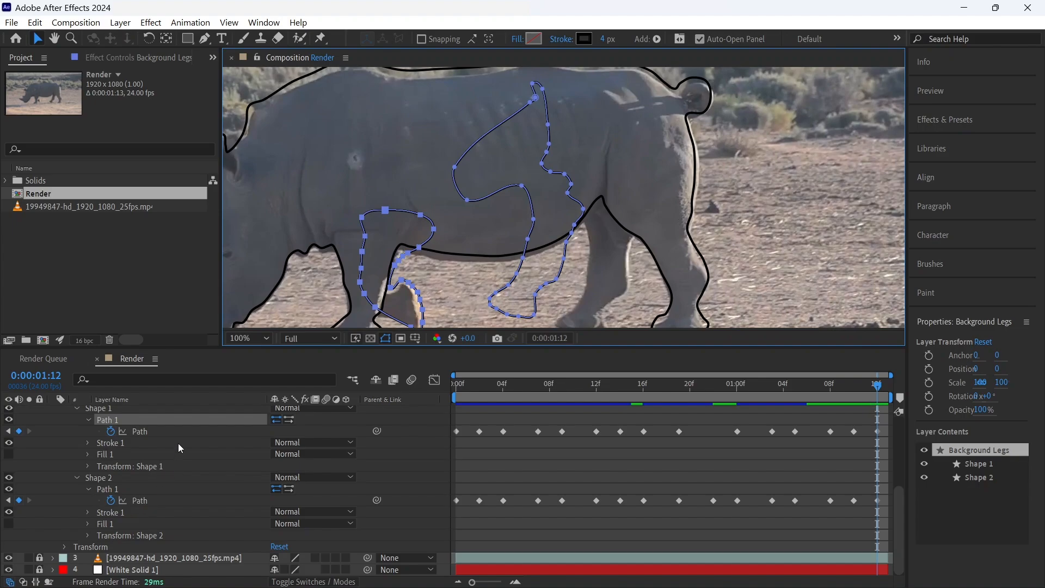
left_click(204, 435)
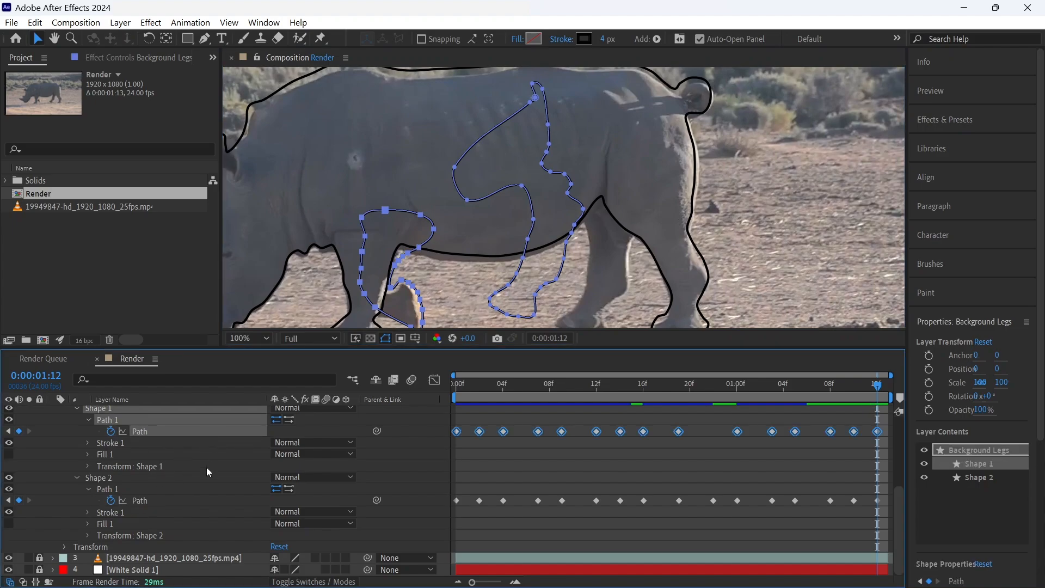
left_click(209, 499)
left_click_drag(436, 84, 604, 318)
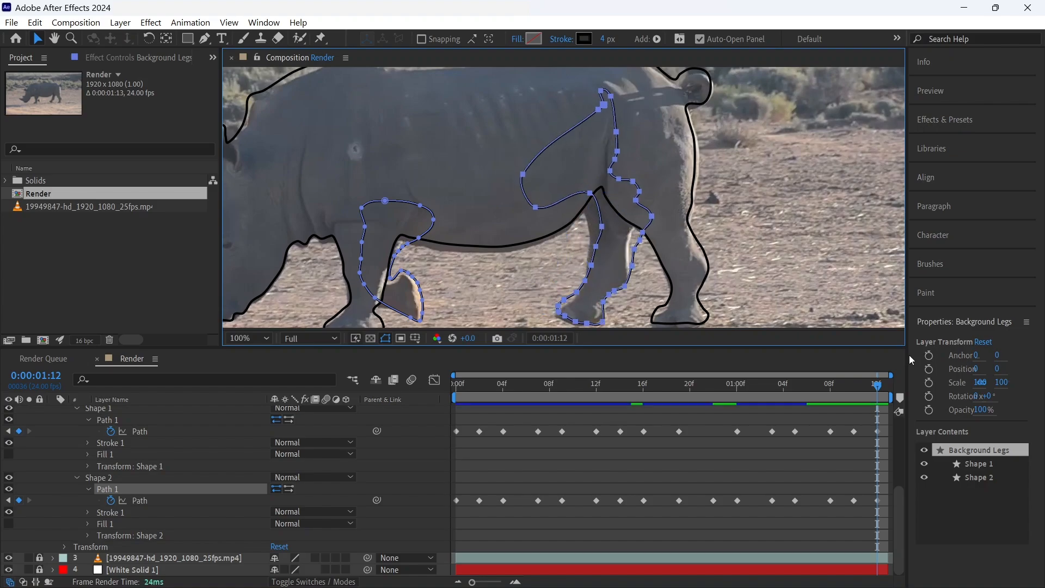
- Hide the rhino footage layer and scrub through the timeline to review the outline animation on white
left_click(8, 558)
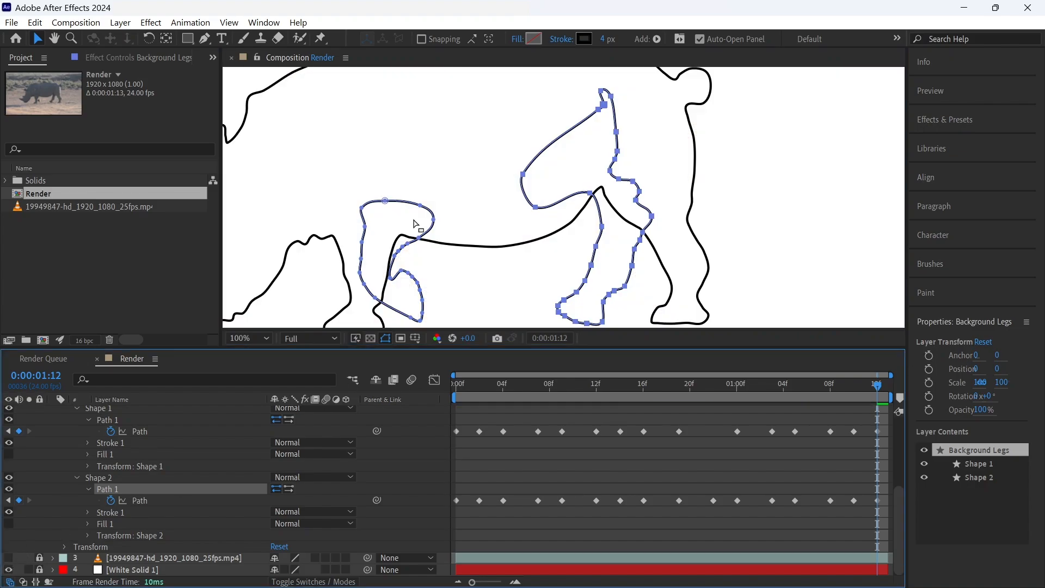
key("shift+slash")
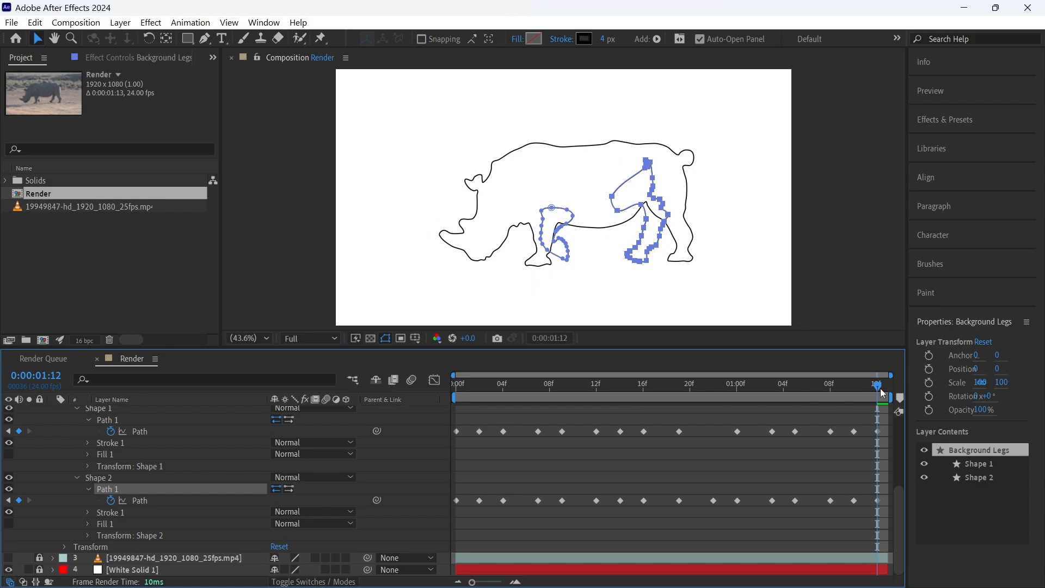
left_click_drag(883, 393, 328, 374)
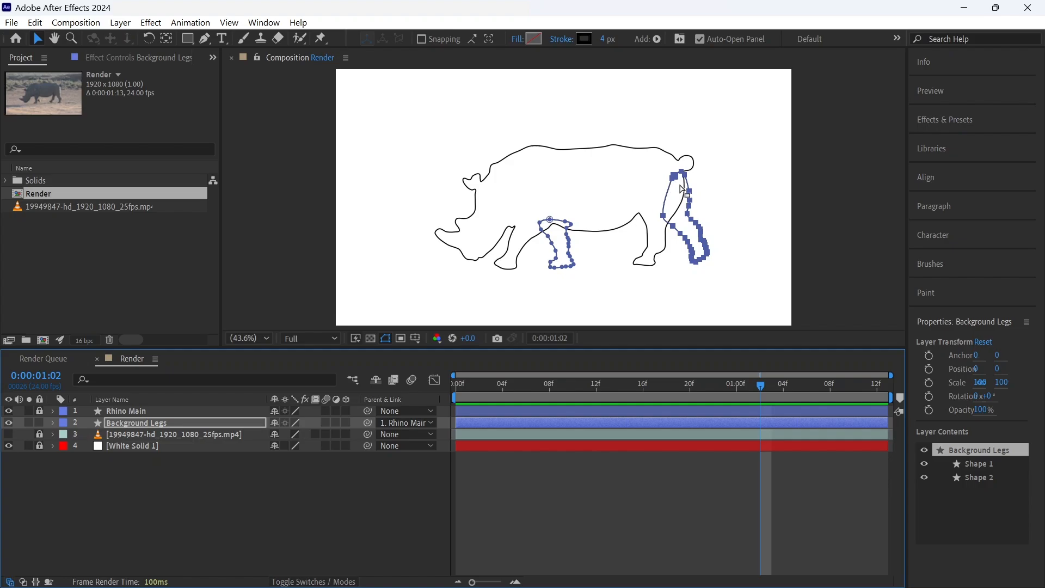
- Duplicate the Rhino Main layer and rename the copy as Rhino Mask
key("F2")
left_click(131, 410)
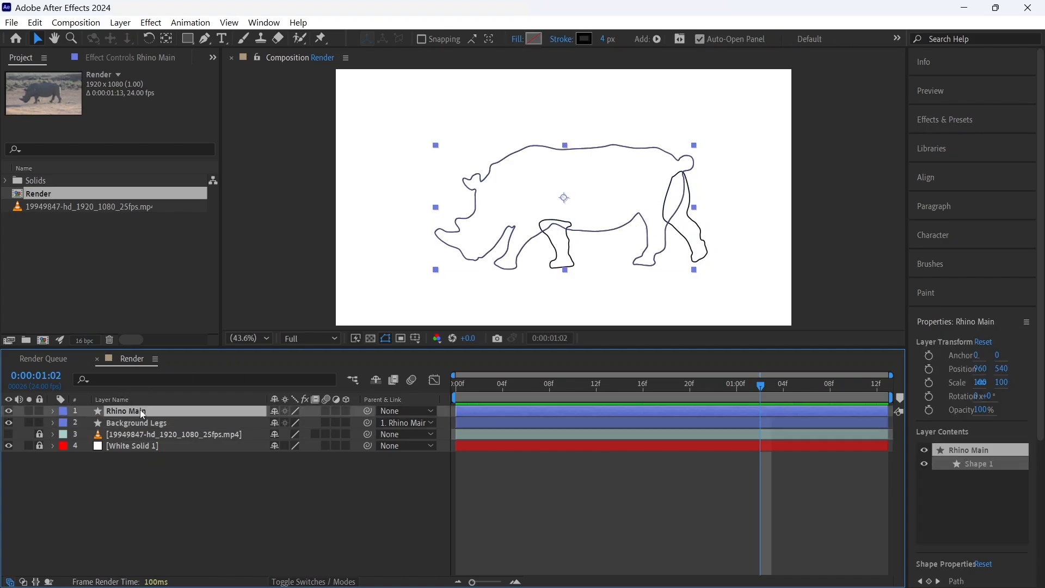
key("ctrl+d")
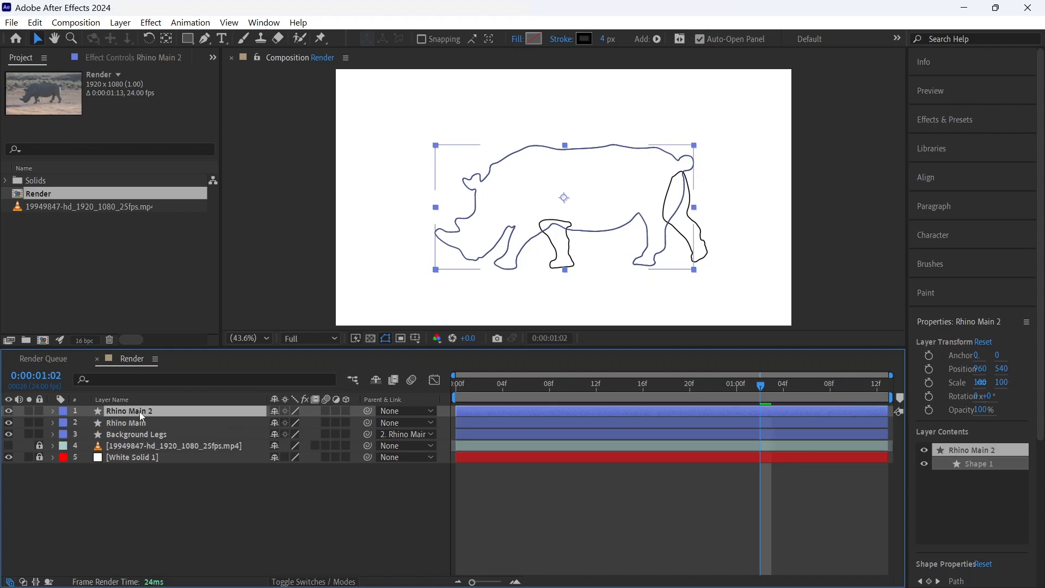
key("Return")
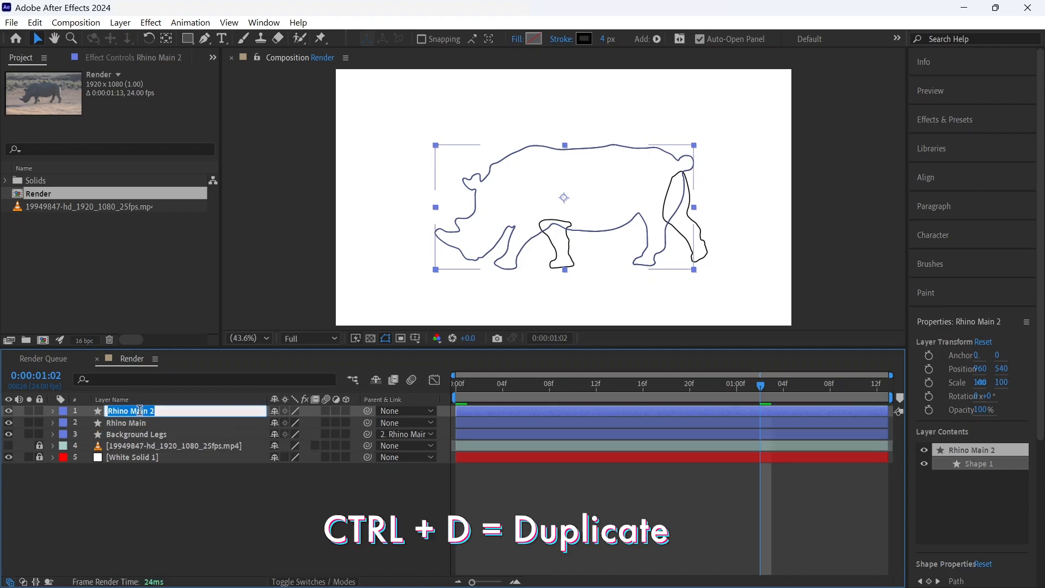
left_click_drag(156, 410, 142, 410)
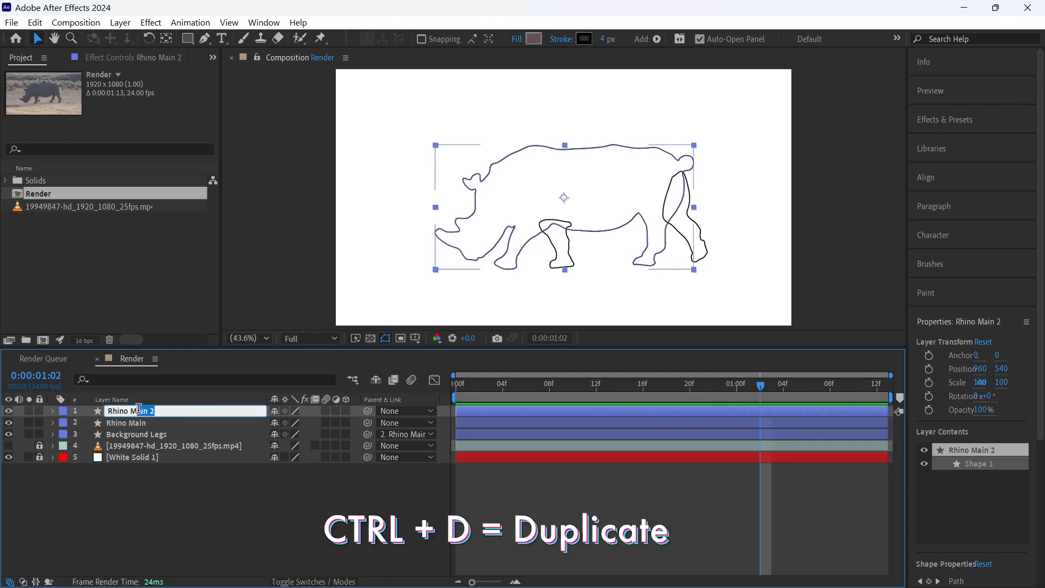
type("ask")
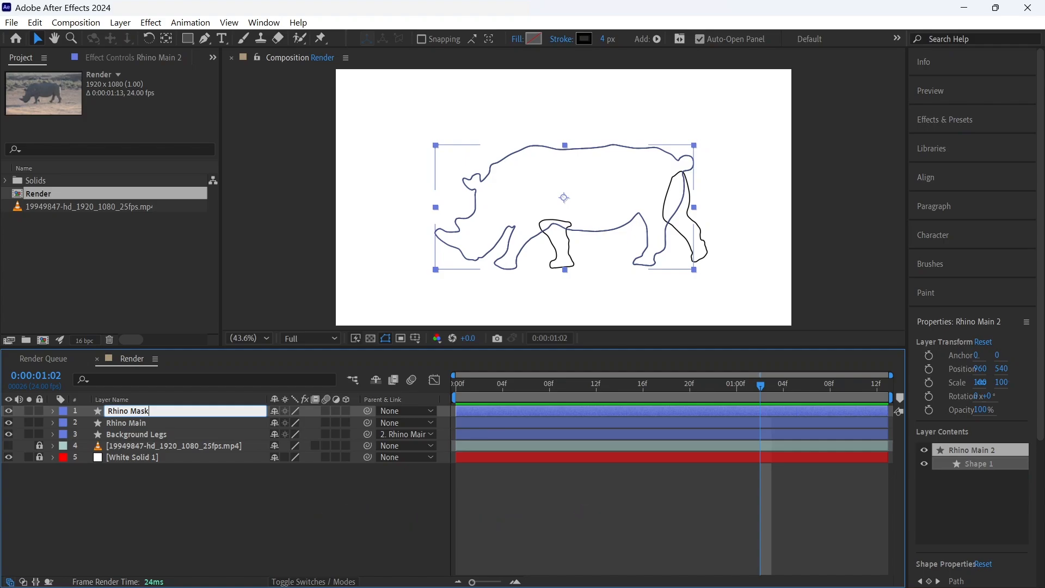
key("Return")
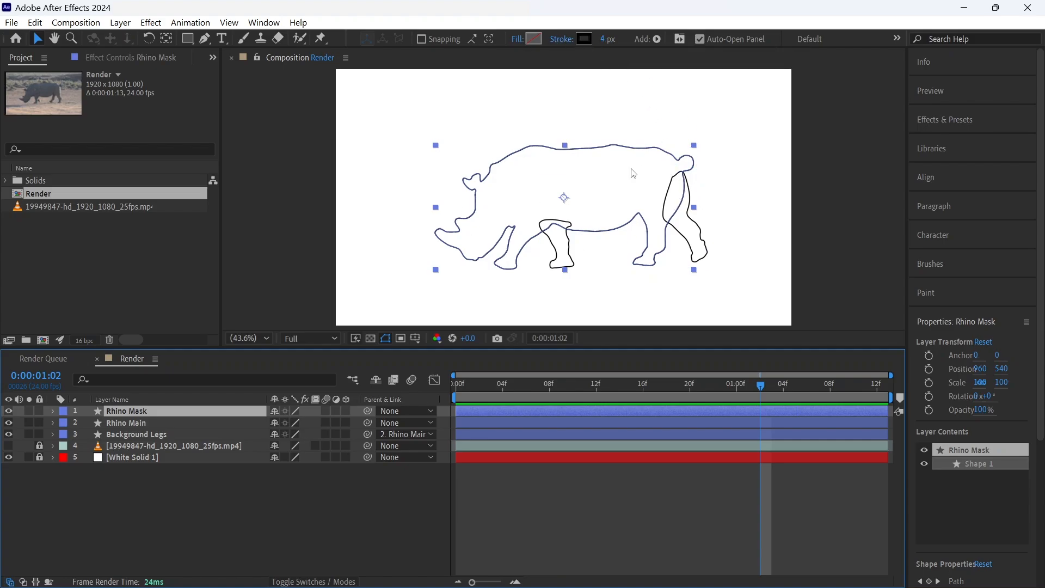
- Set the Rhino Mask shape's fill color to solid black (000000)
left_click(534, 38)
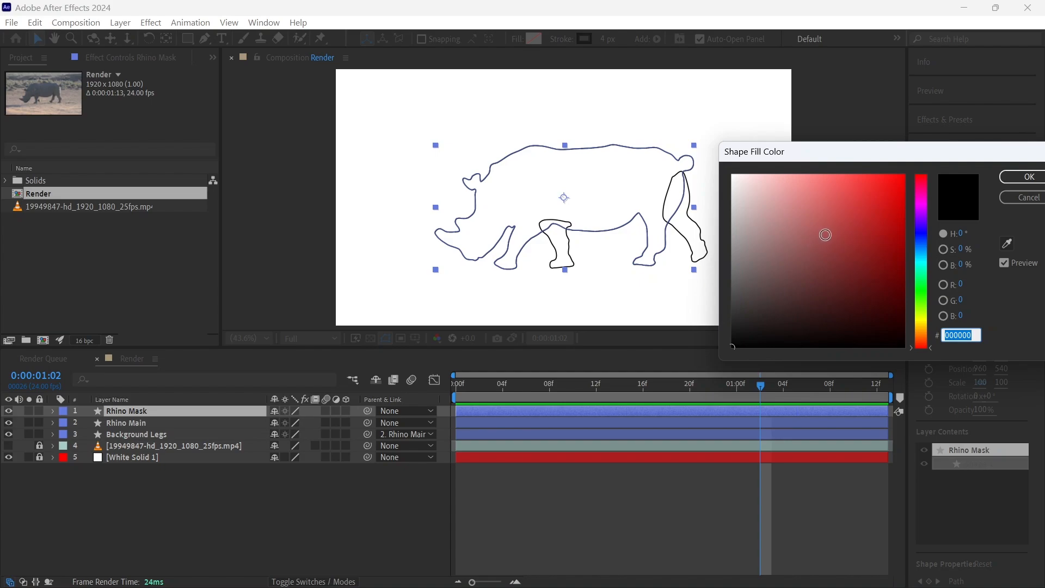
mouse_move(825, 228)
left_mouse_down()
mouse_move(789, 243)
mouse_move(731, 344)
mouse_move(681, 378)
left_mouse_up()
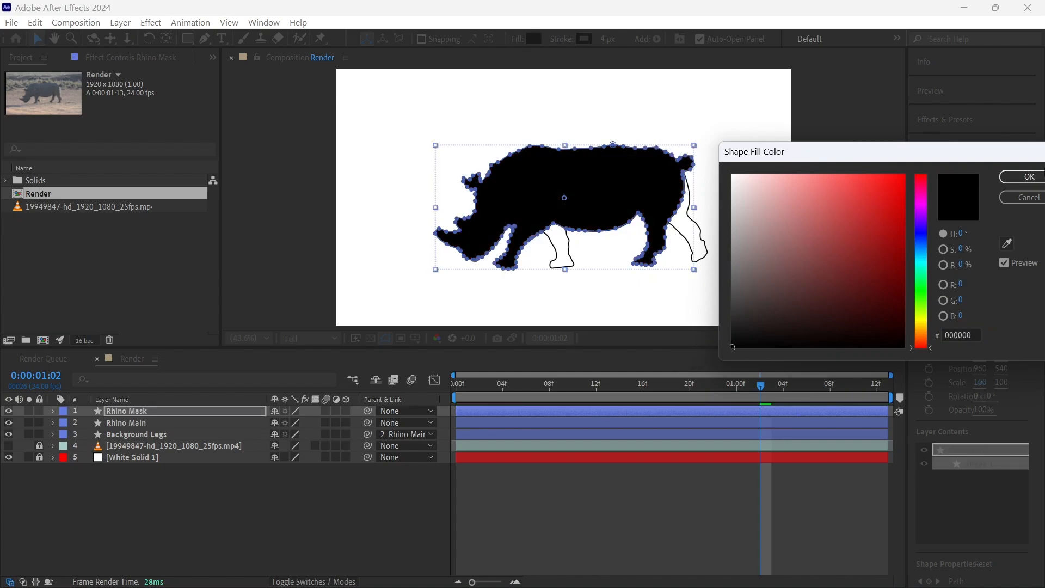
left_click(1028, 177)
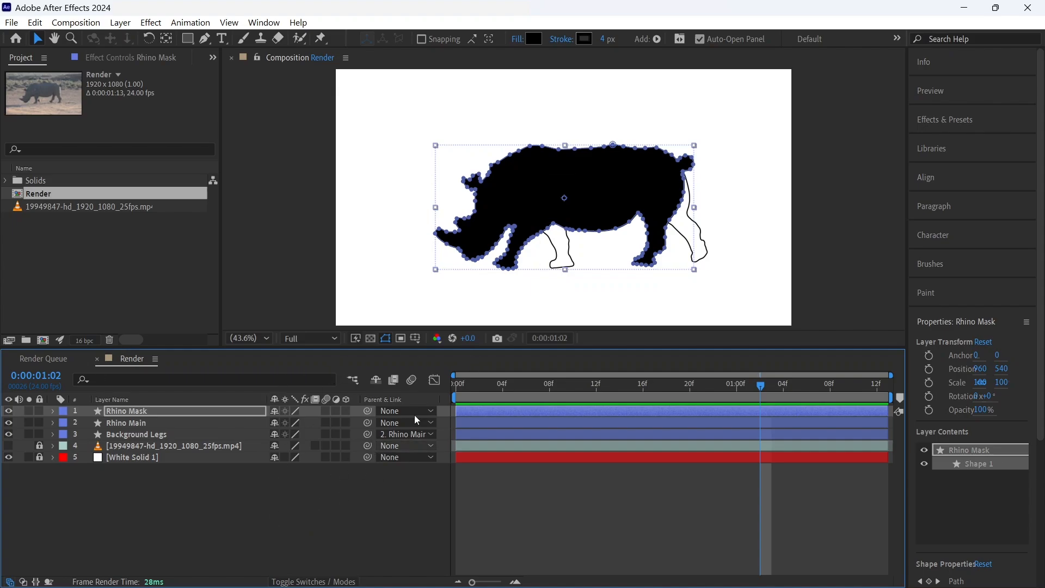
left_click(306, 566)
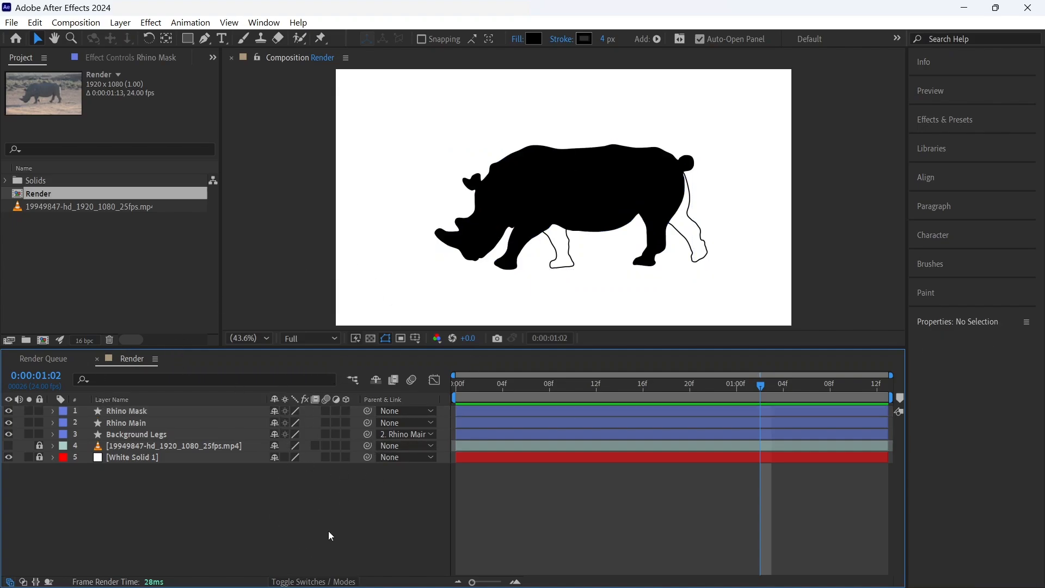
- Set Rhino Mask as the track matte of the Background Legs layer and invert the matte
left_click(303, 582)
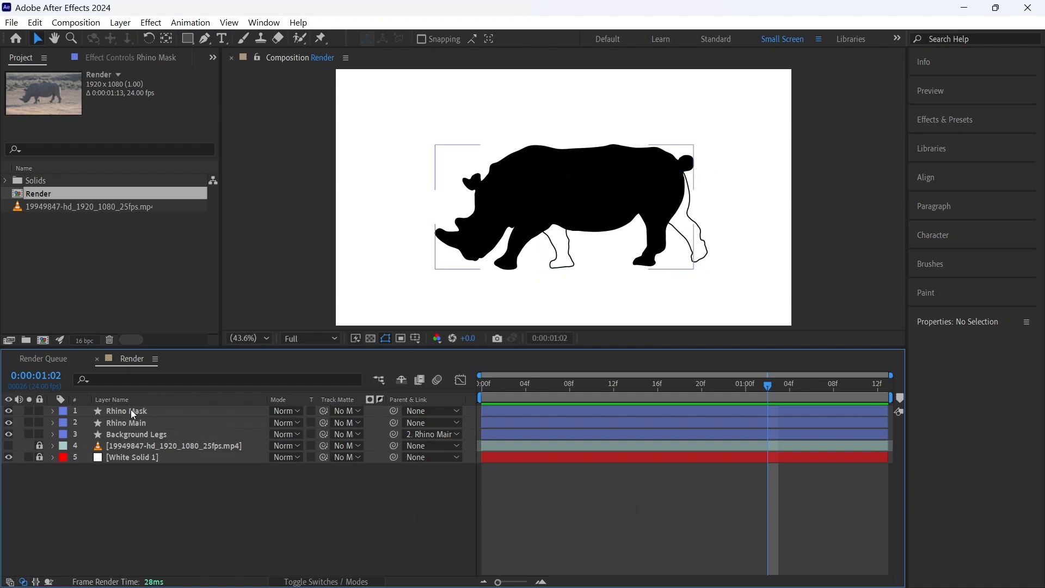
left_click(341, 434)
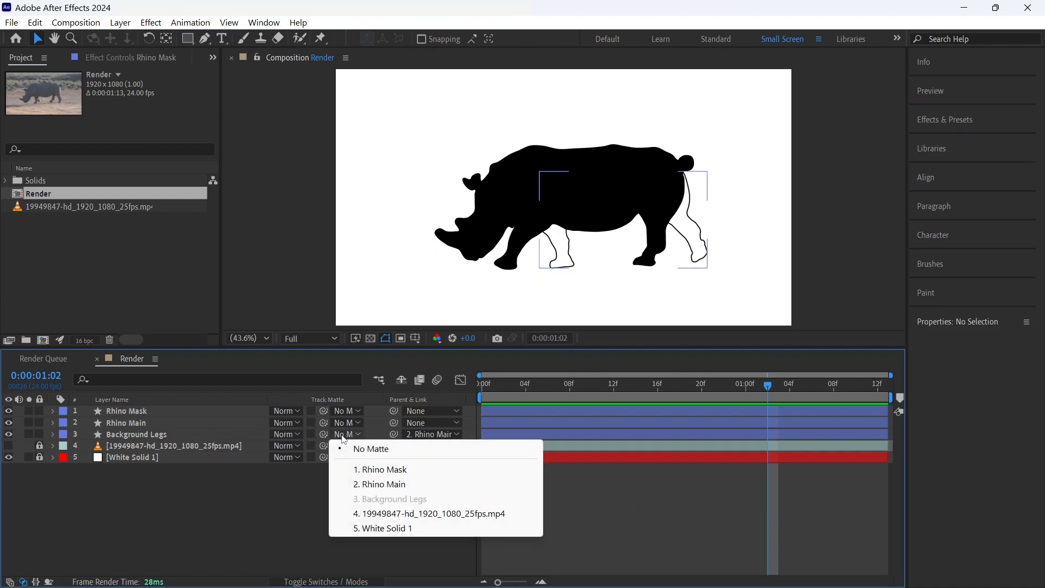
left_click(377, 470)
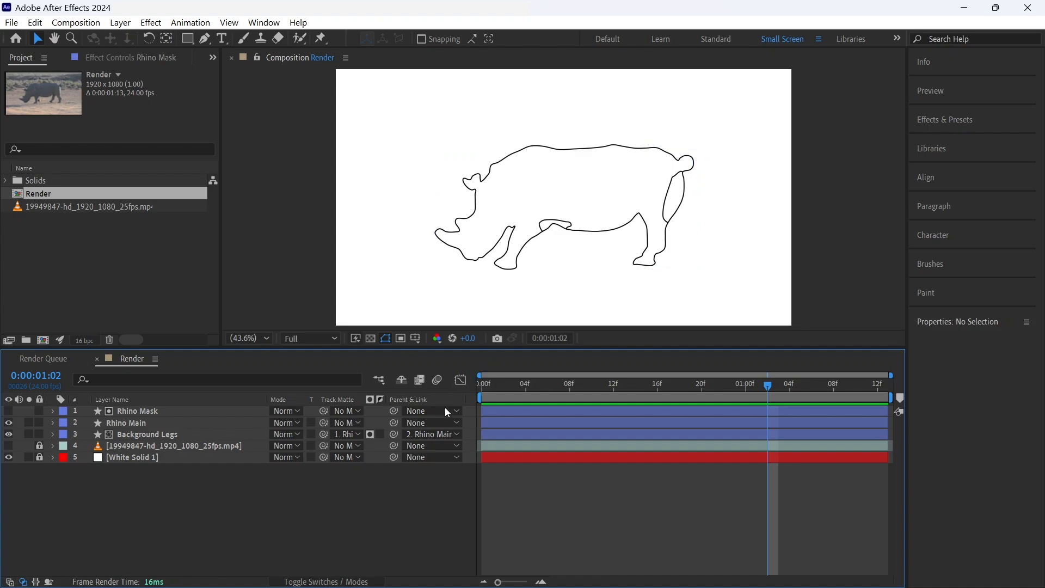
left_click(379, 435)
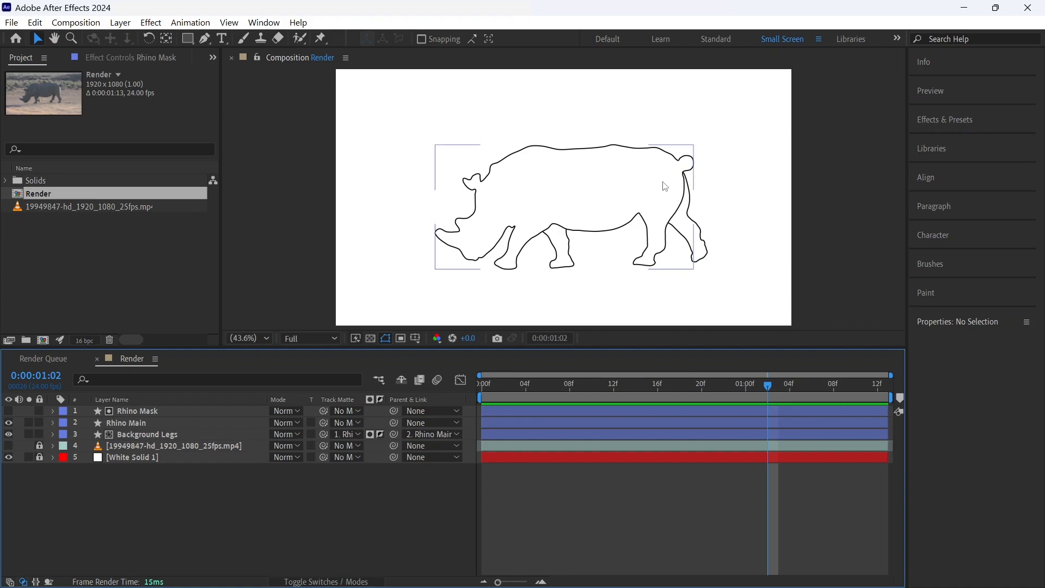
- Toggle the Rhino Mask layer's visibility to examine the matte area over the background legs, leaving the layer hidden
left_click(8, 411)
left_click(11, 412)
left_click(8, 413)
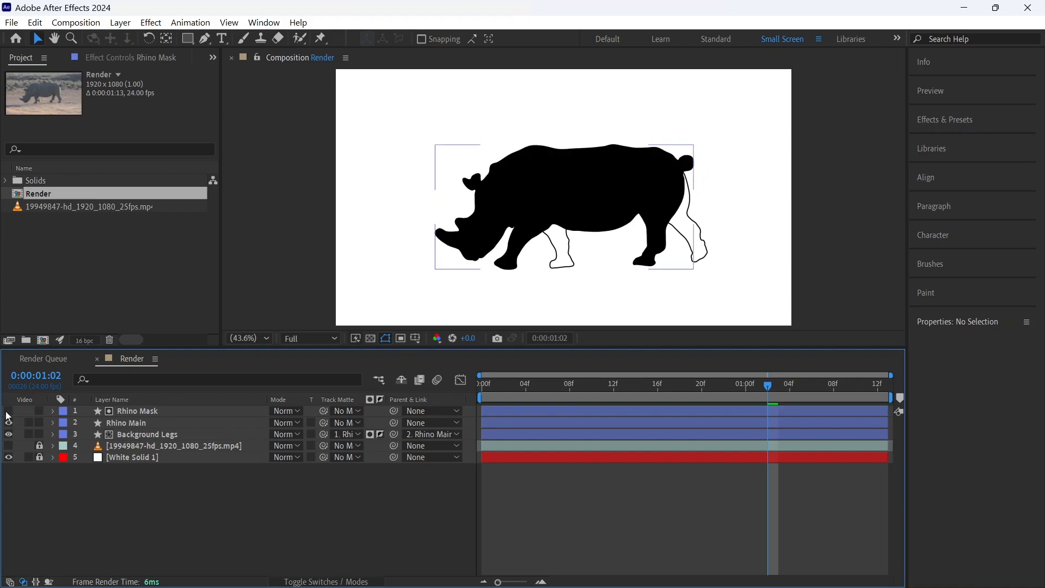
left_click(8, 412)
left_click(8, 412)
left_click(153, 421)
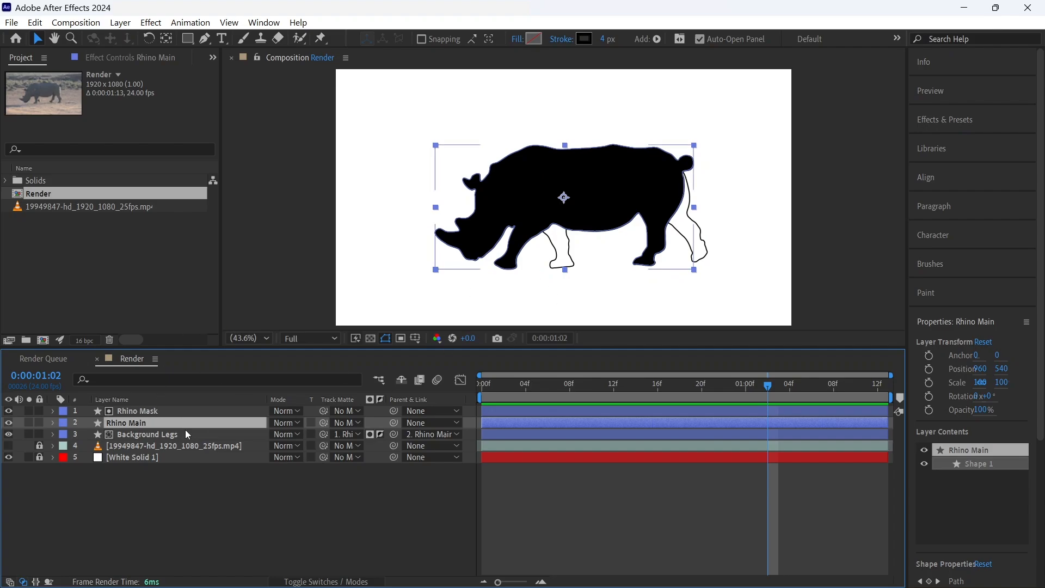
left_click(8, 411)
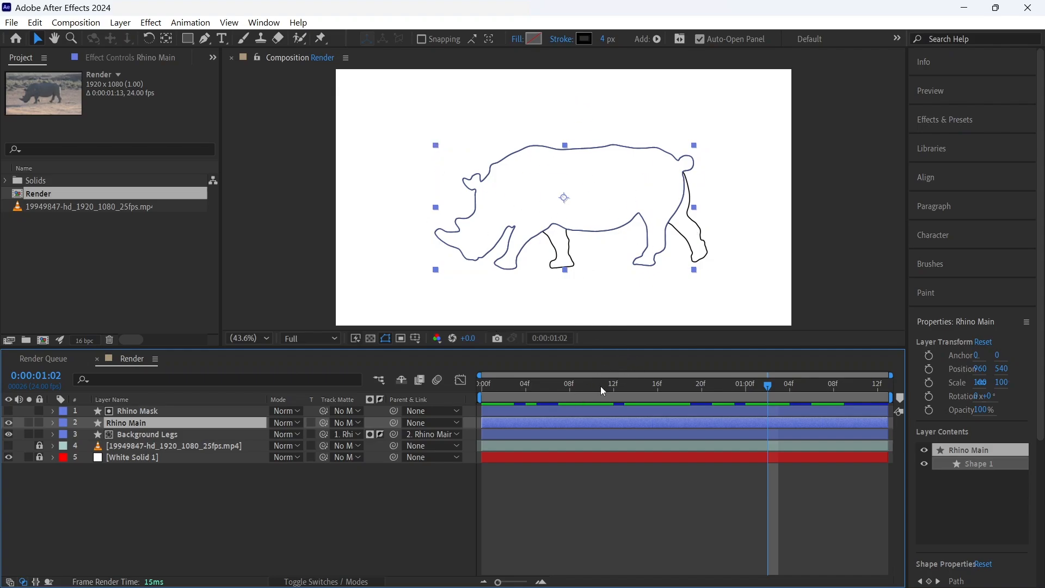
- Scrub the animation back to 0:00:00:00 and show the footage layer again for a close-up view behind the outlines
left_click_drag(602, 388, 526, 384)
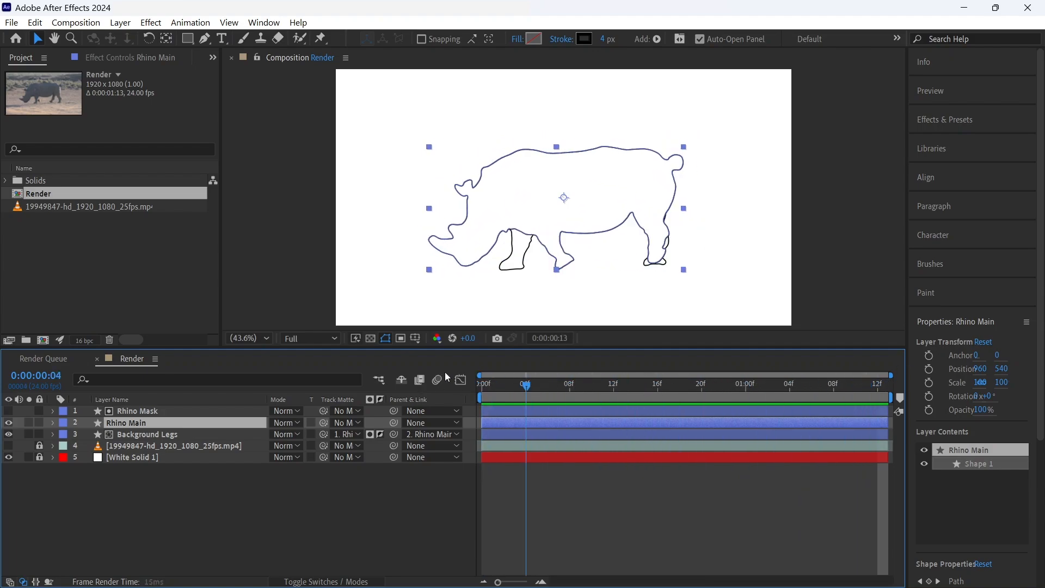
left_click_drag(447, 377, 327, 403)
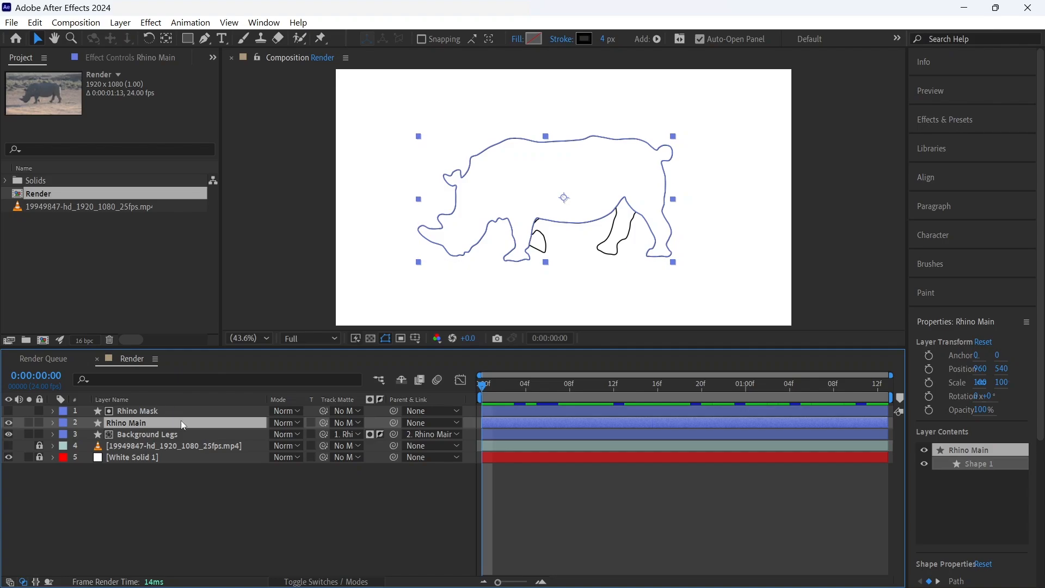
key("/")
left_click_drag(443, 205, 555, 194)
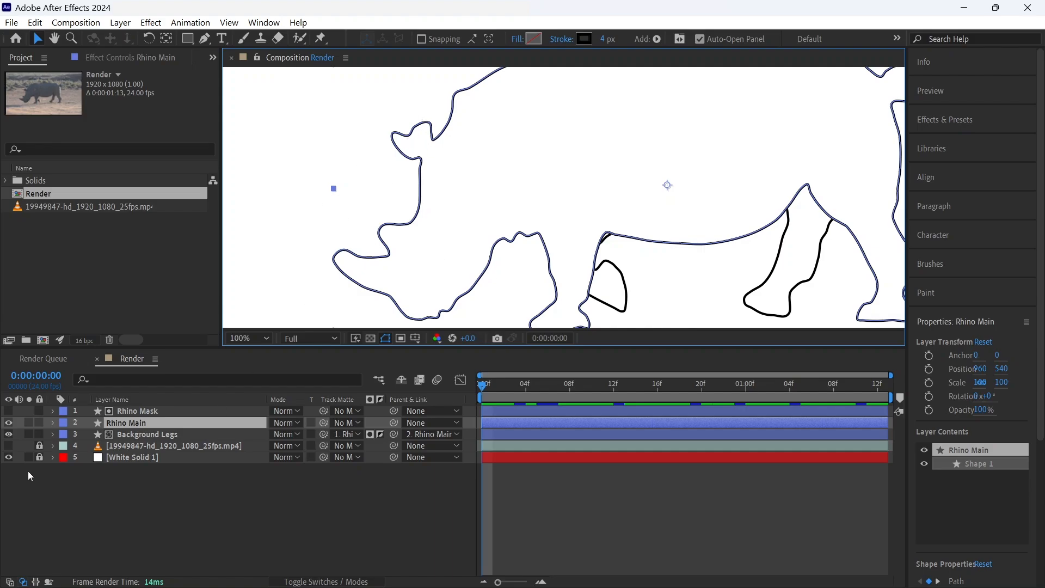
left_click(9, 445)
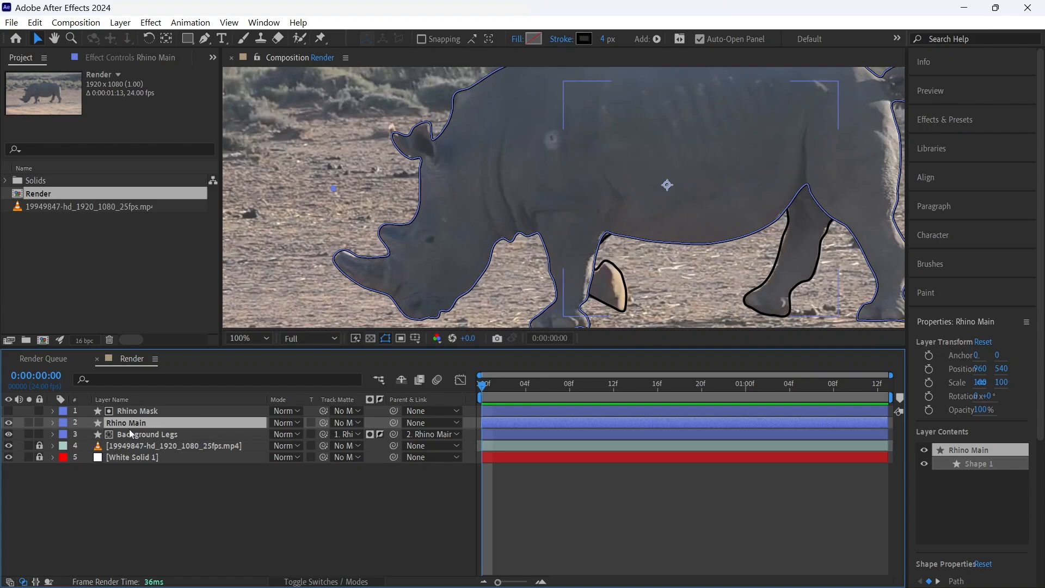
- Hide the footage layer and reshape the Rhino Main path at 0:00:00:00 into two taller, more rounded ears with a deeper dip between
left_click(8, 445)
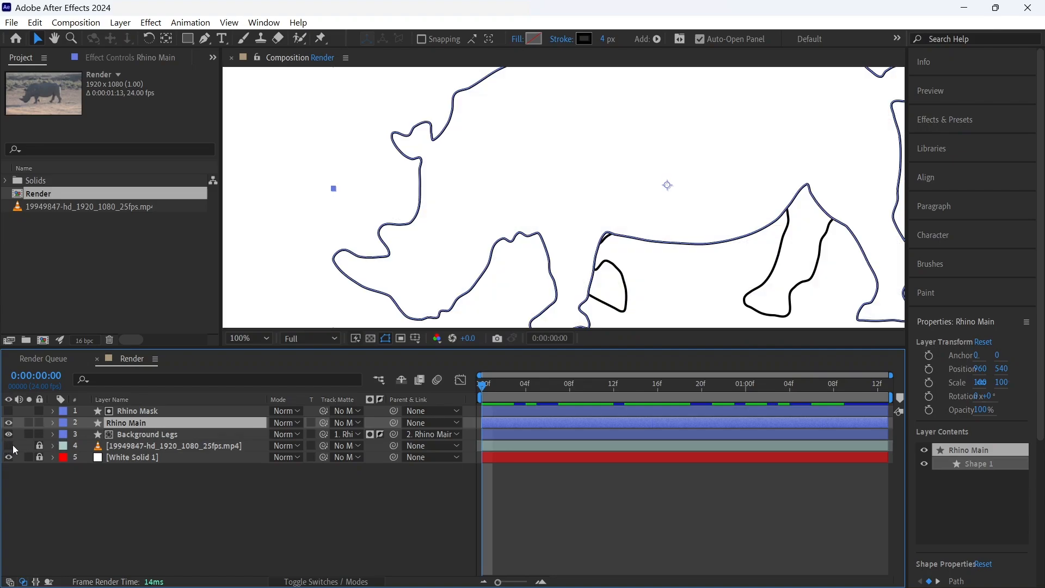
left_click(53, 423)
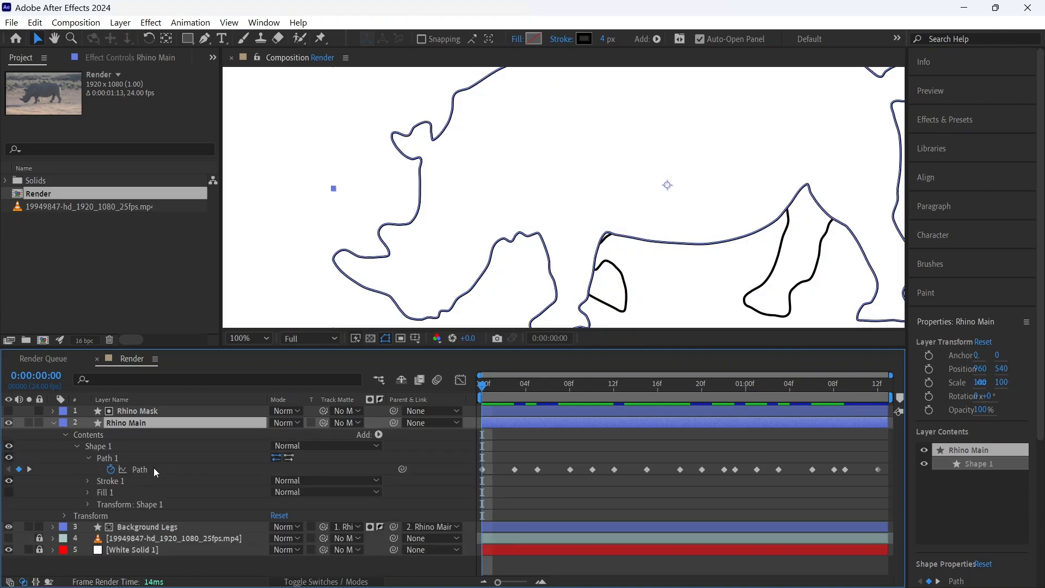
left_click(154, 468)
scroll(432, 151, "up", 2)
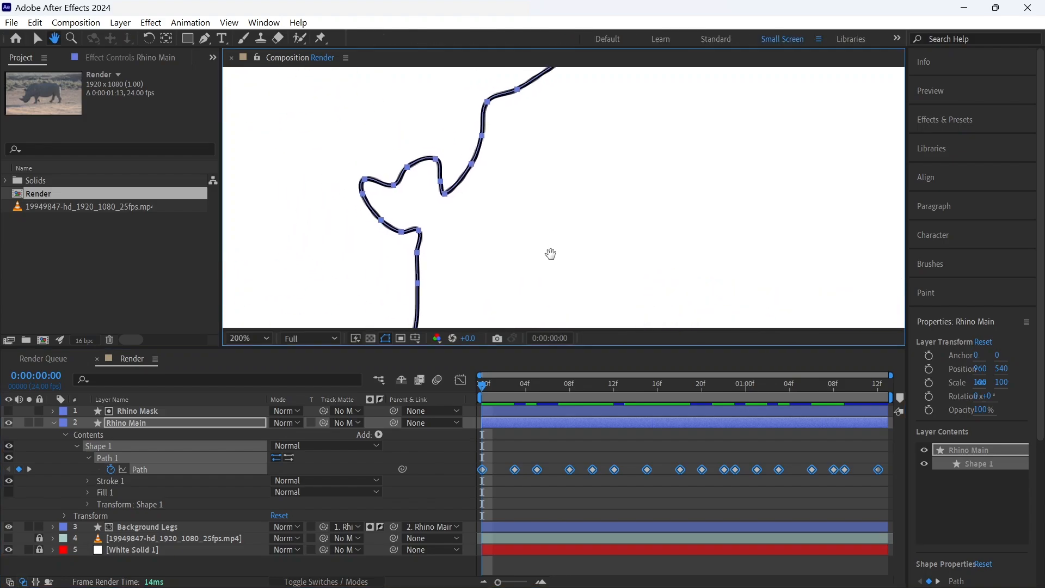
left_click(420, 205)
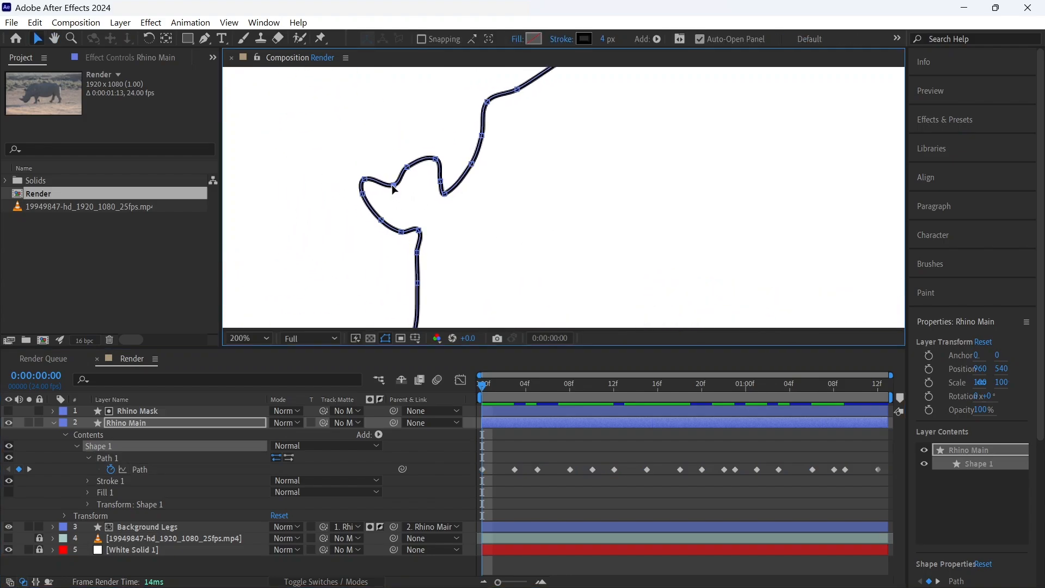
left_click_drag(393, 186, 407, 205)
left_click_drag(406, 166, 411, 146)
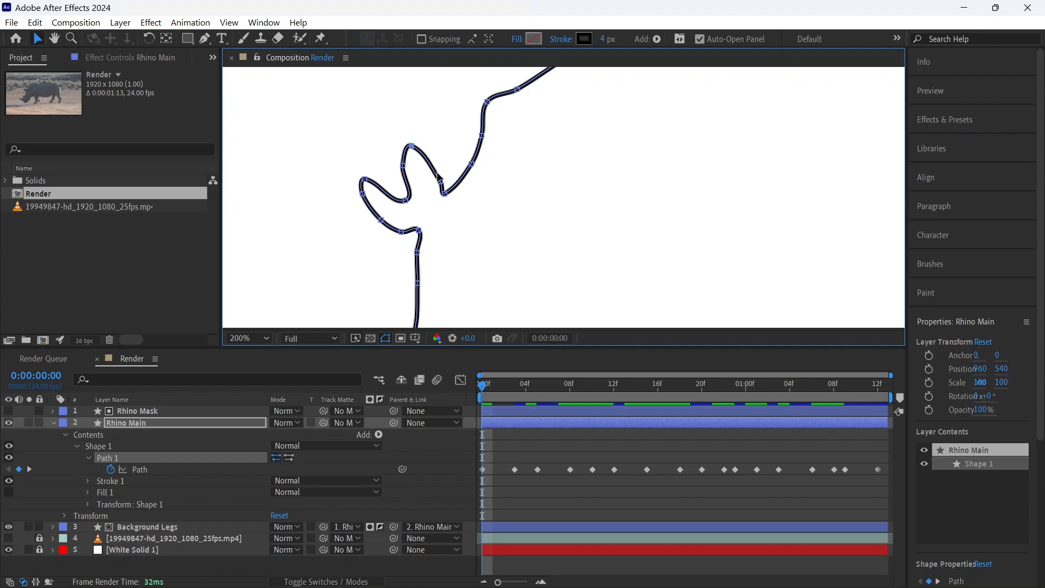
mouse_move(438, 185)
left_mouse_down()
mouse_move(431, 174)
mouse_move(437, 197)
left_mouse_up()
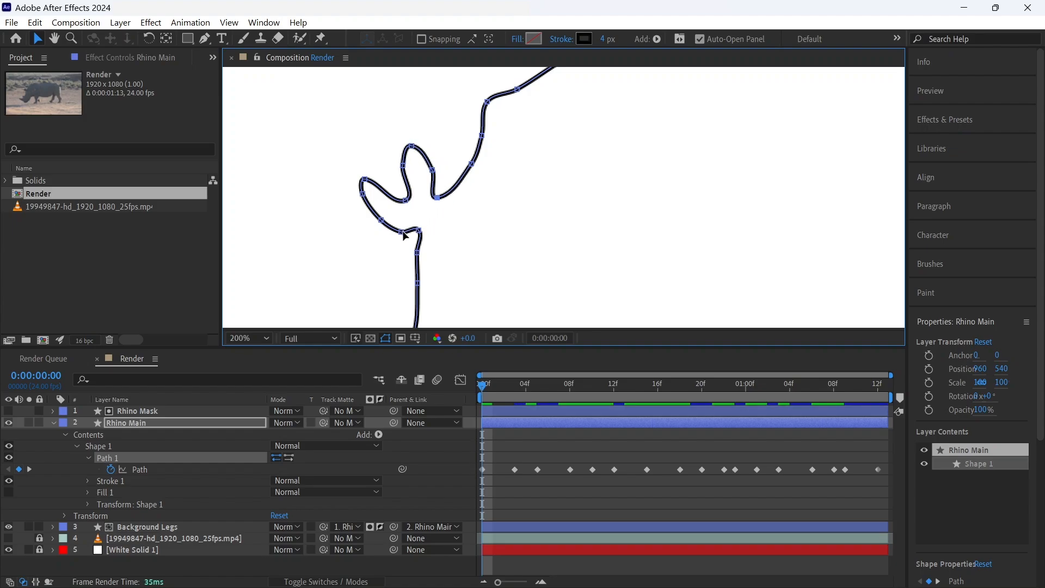
left_click_drag(402, 231, 406, 229)
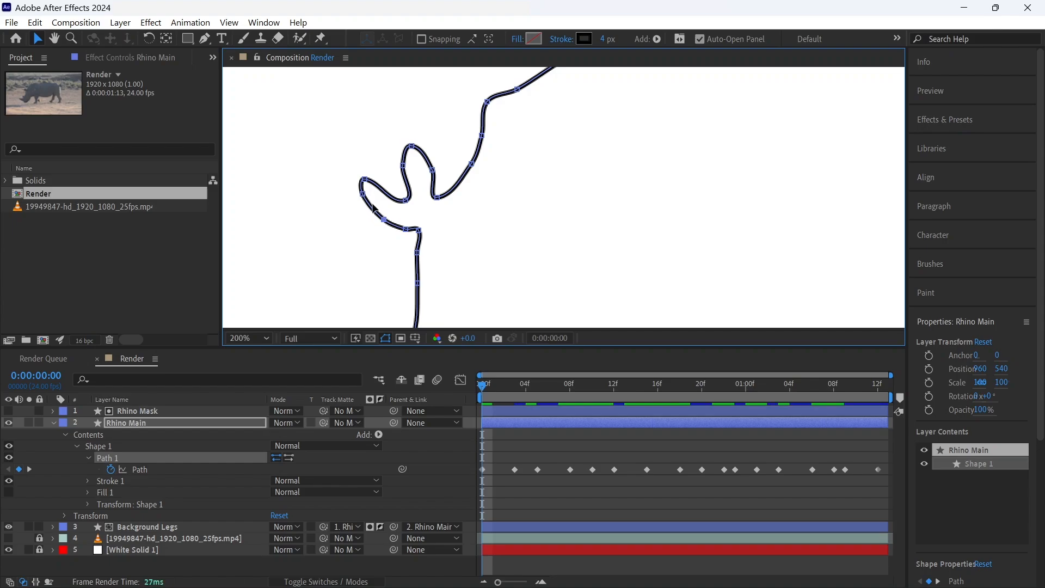
left_click_drag(362, 195, 360, 179)
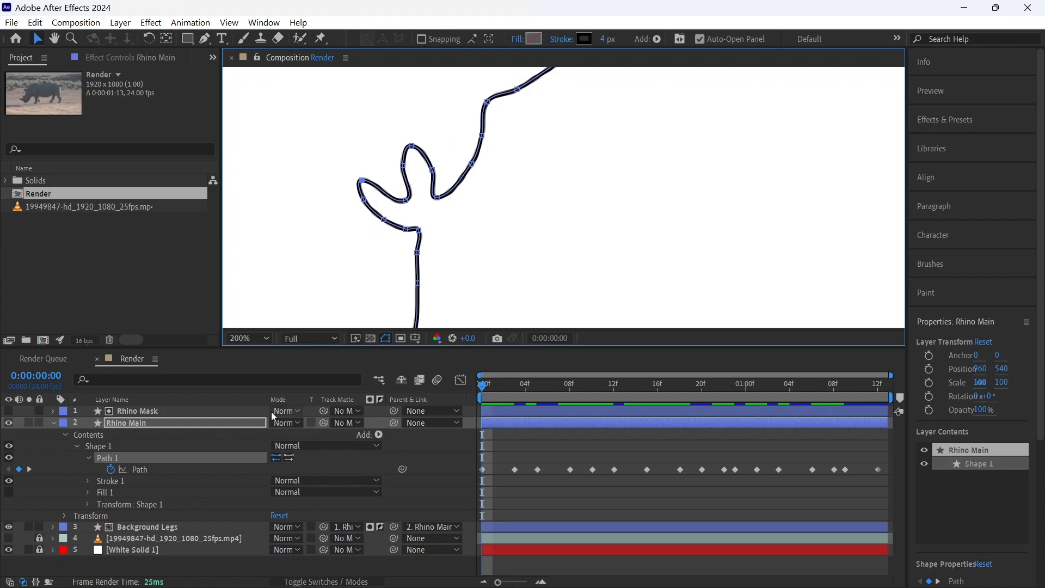
- Duplicate the Rhino Main layer and pre-compose the copy as Rhino Reference
left_click(180, 423)
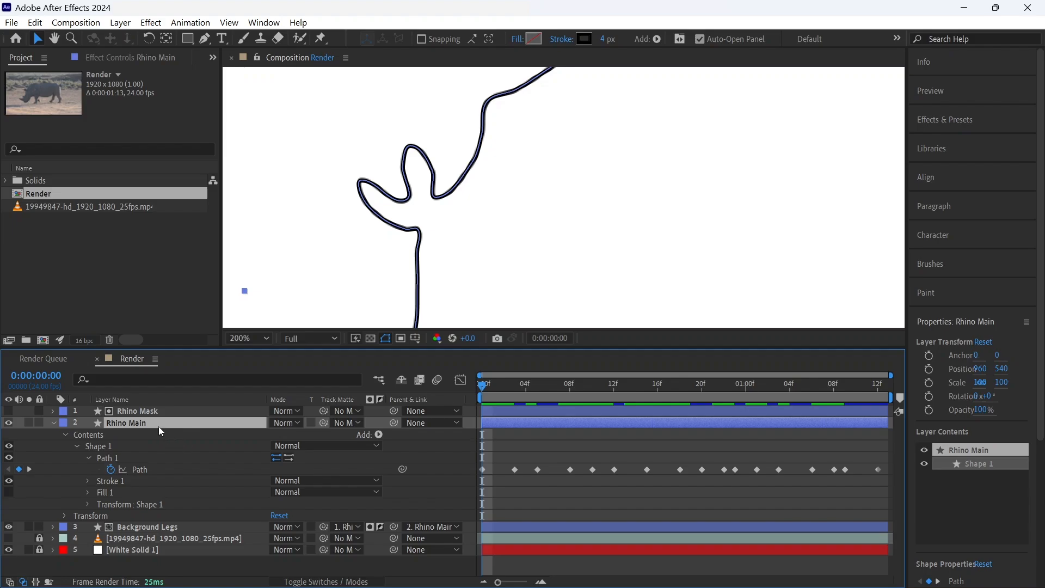
key("ctrl+d")
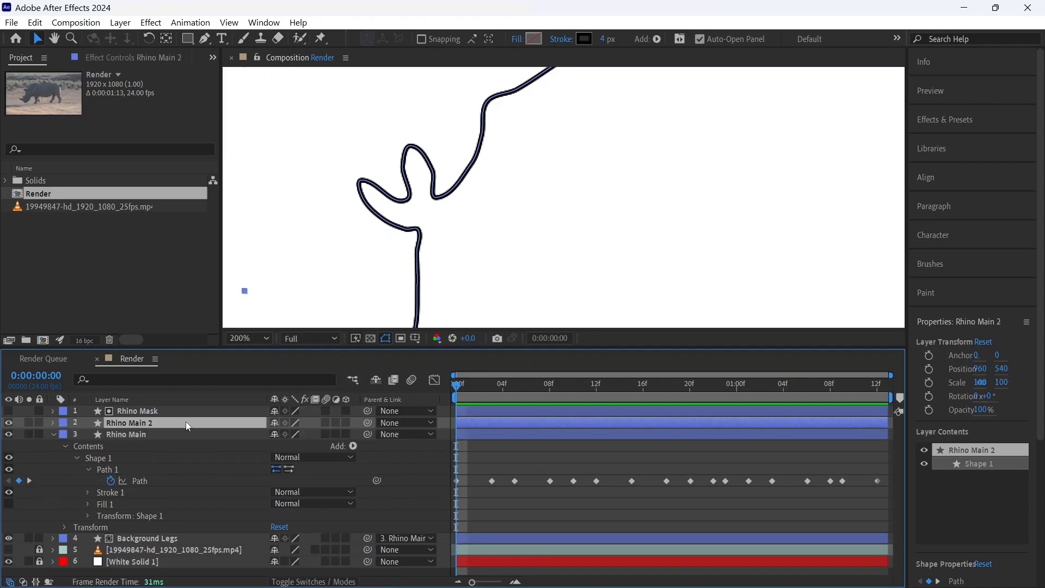
key("ctrl+shift+c")
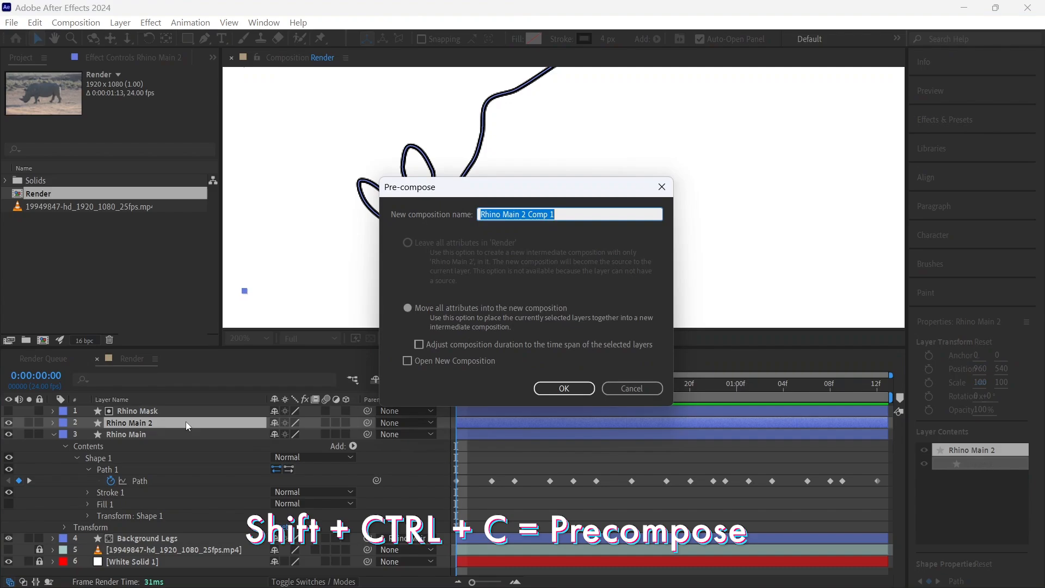
type("Rhin")
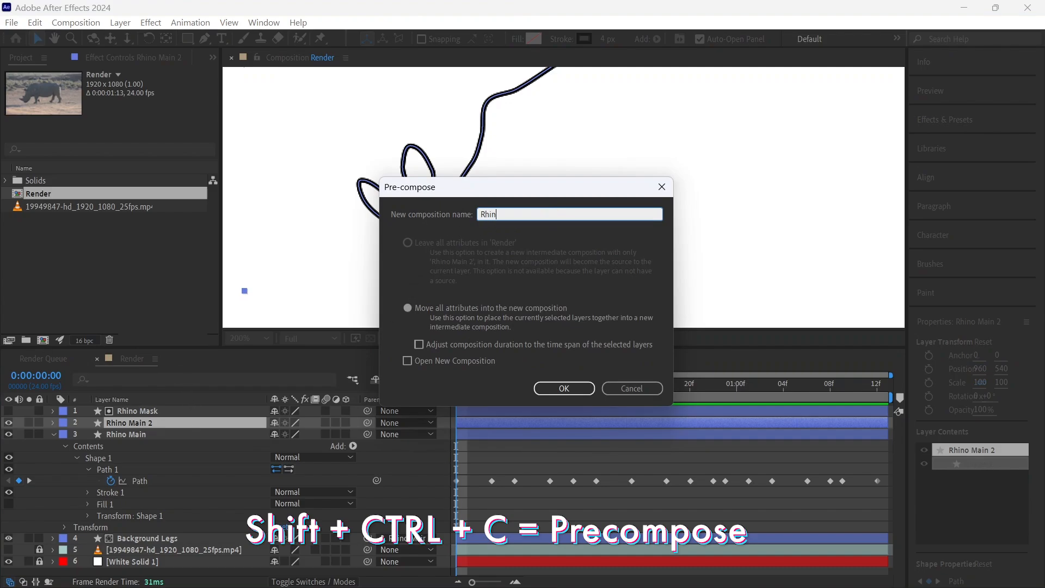
type("o Refere")
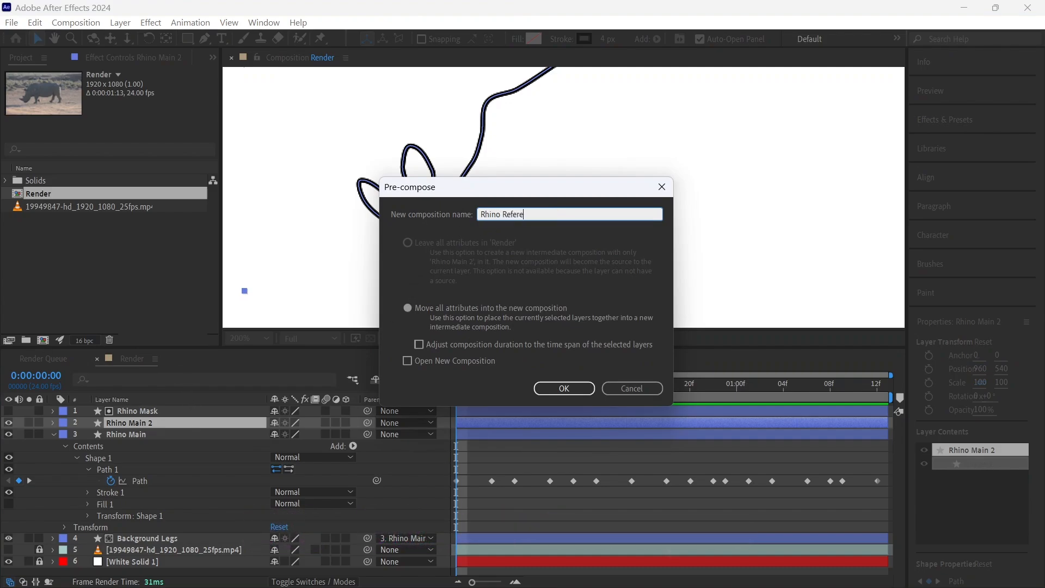
type("nce")
key("Return")
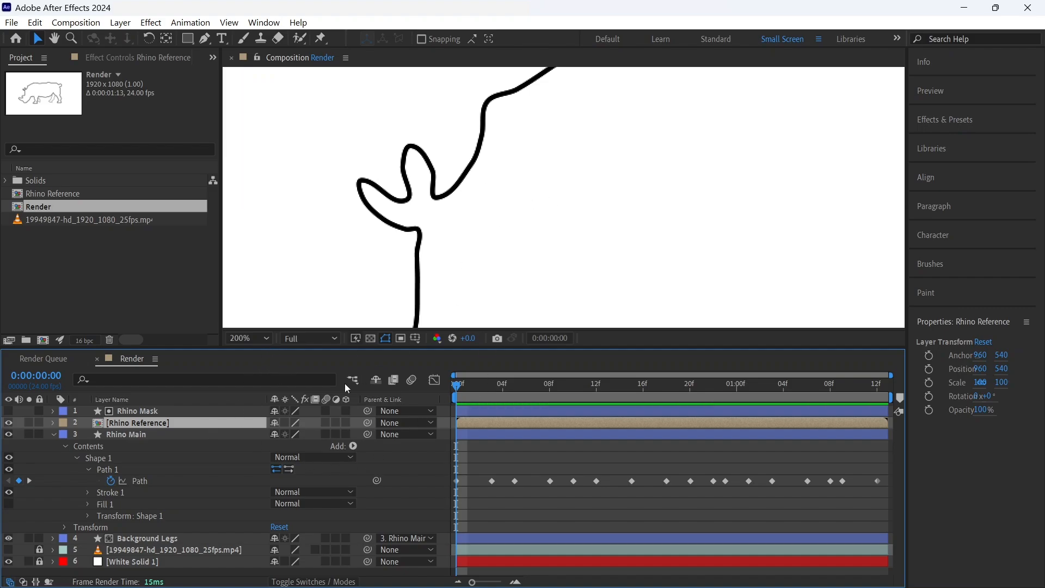
- Freeze the Rhino Reference layer on its frame at 0:00:00:00
right_click(230, 422)
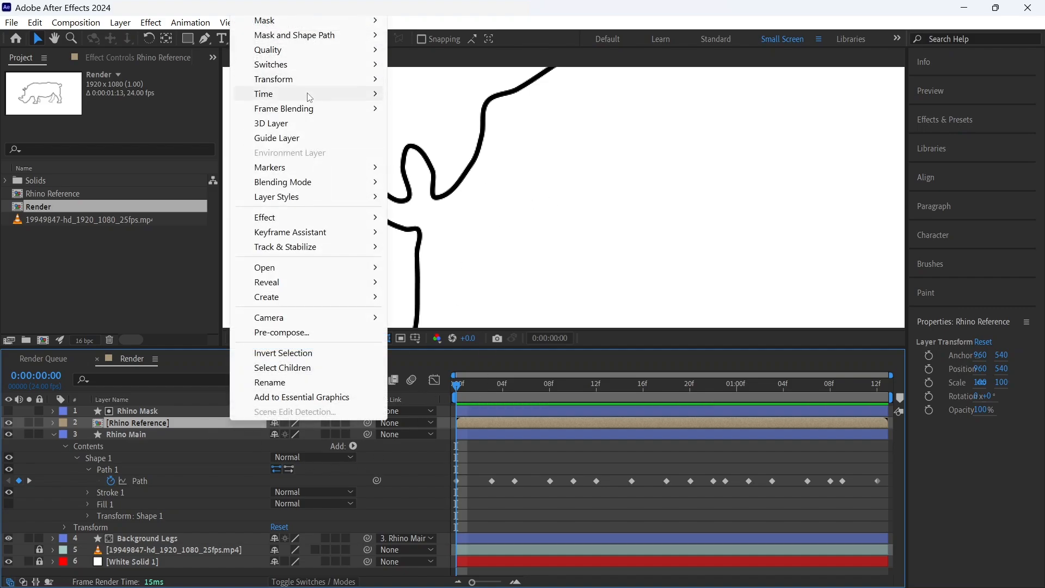
mouse_move(304, 94)
left_click(453, 139)
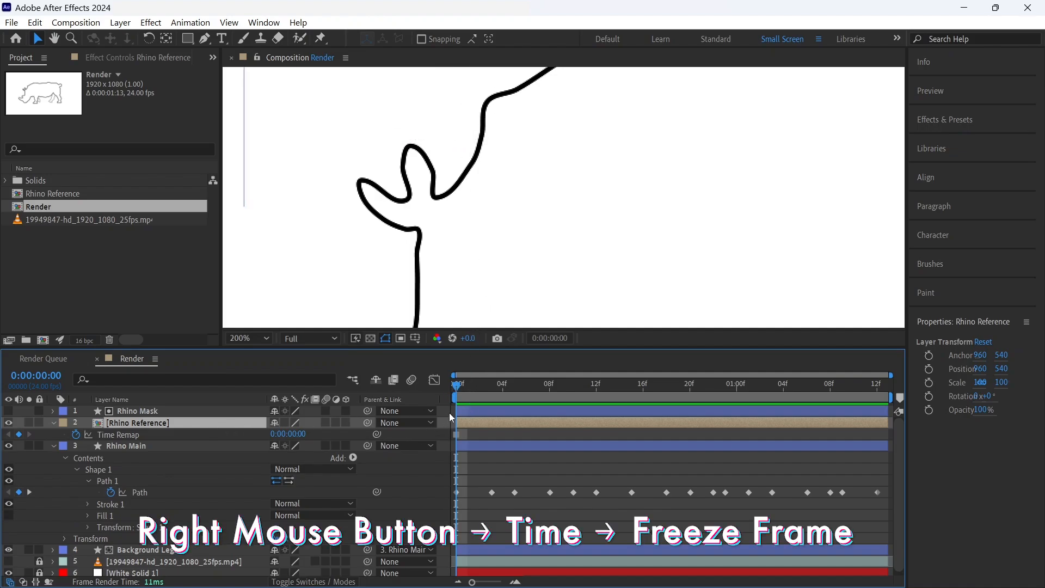
mouse_move(455, 384)
left_mouse_down()
mouse_move(714, 384)
mouse_move(457, 384)
left_mouse_up()
- At the 0:00:00:05 keyframe, move the front ear's points on the Rhino Main path onto the frozen reference outline
left_click(136, 449)
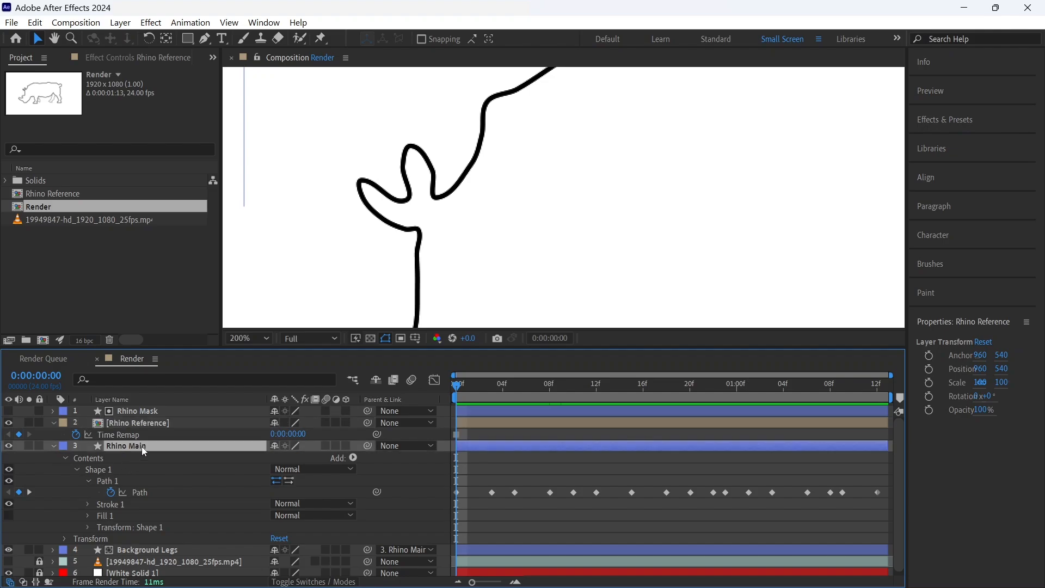
left_click(219, 493)
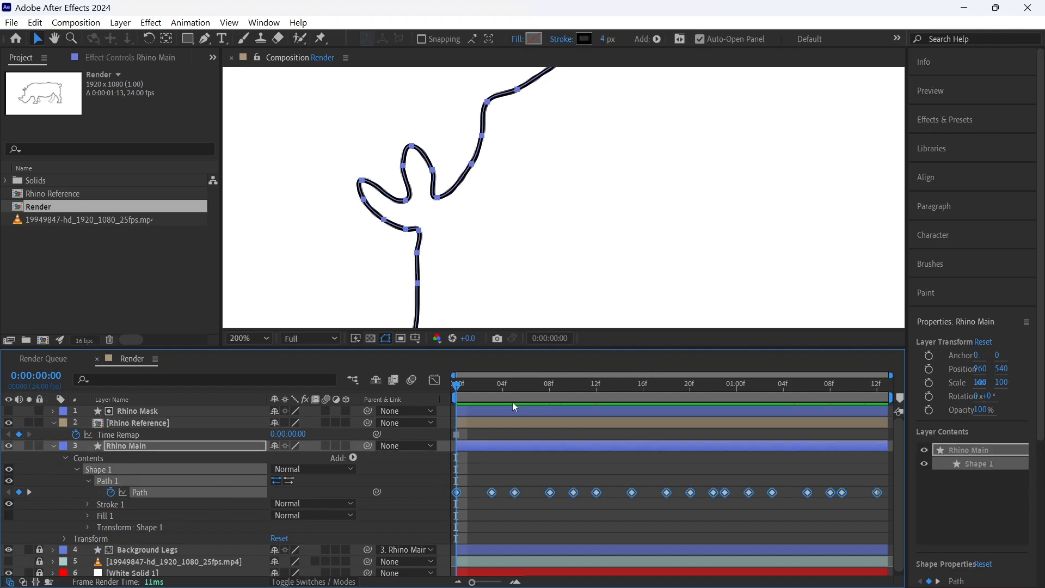
left_click(494, 457)
left_click_drag(456, 387, 522, 377)
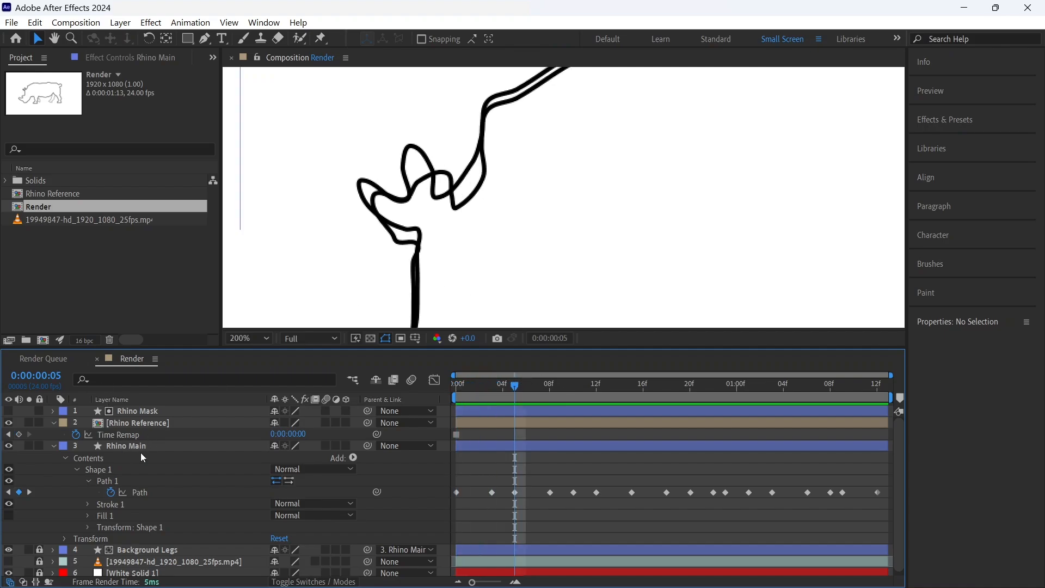
left_click(152, 443)
key("ctrl+z")
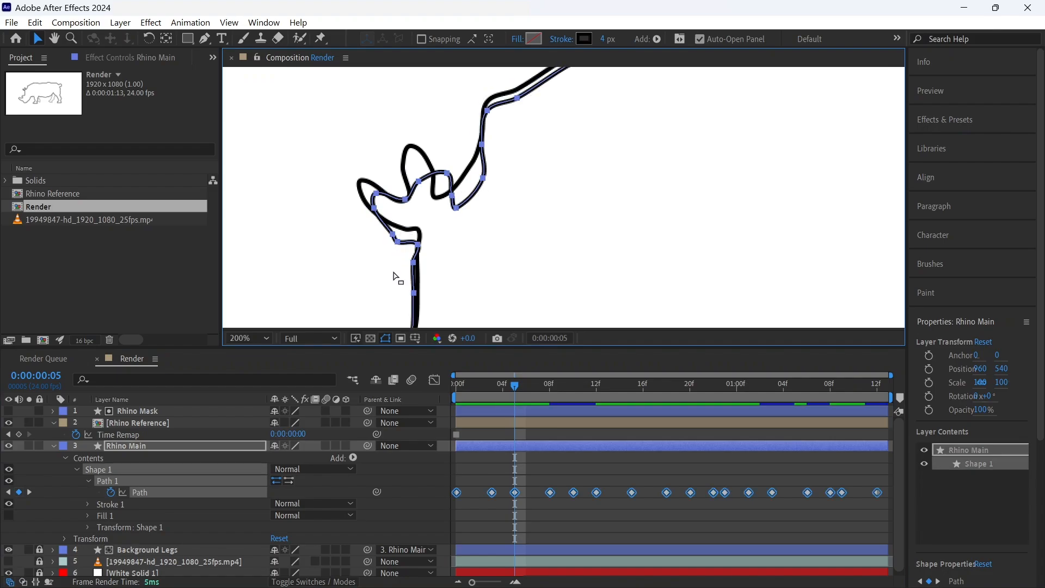
left_click(384, 203)
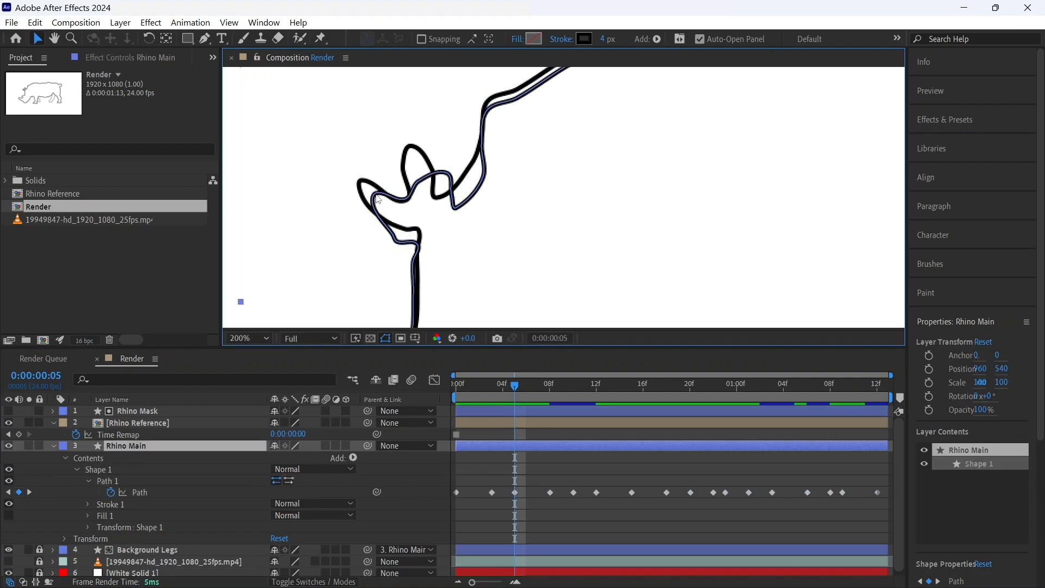
left_click(387, 233)
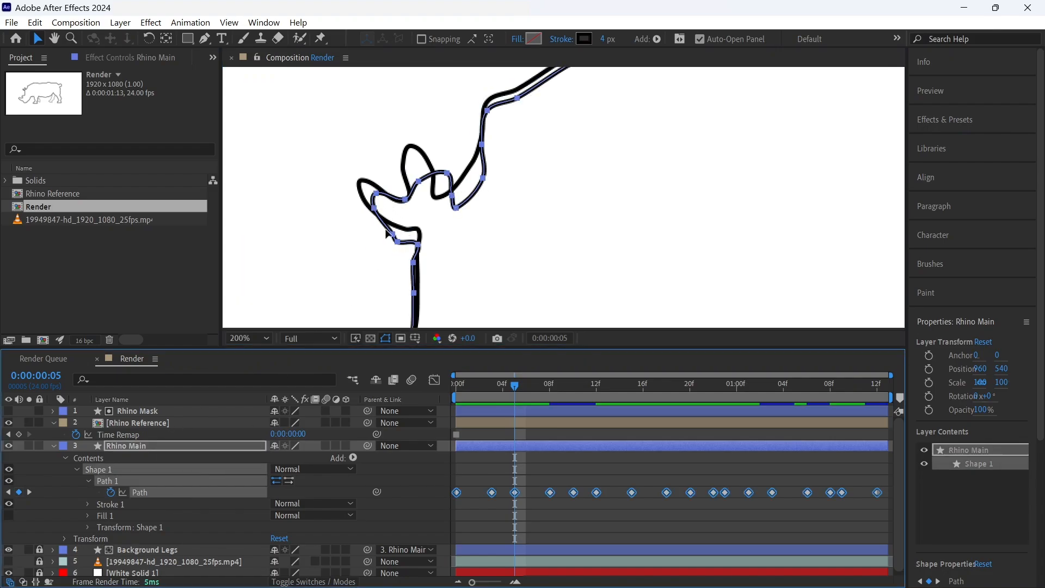
left_click(379, 197)
left_click_drag(376, 194, 420, 232)
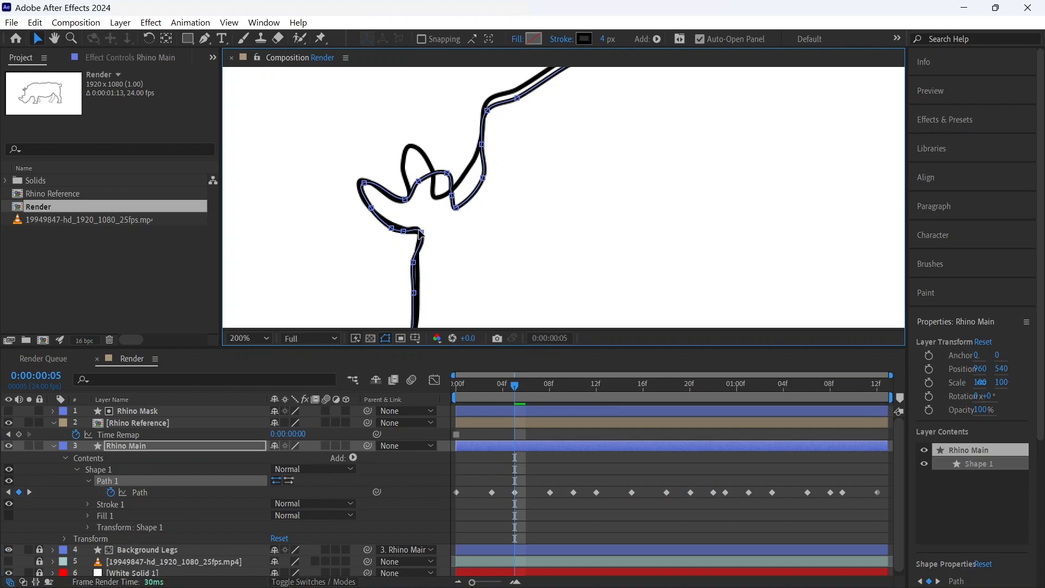
- Reshape the rear ear and the neck curve behind it at 0:00:00:05 to match the reference outline
left_click_drag(418, 181, 412, 148)
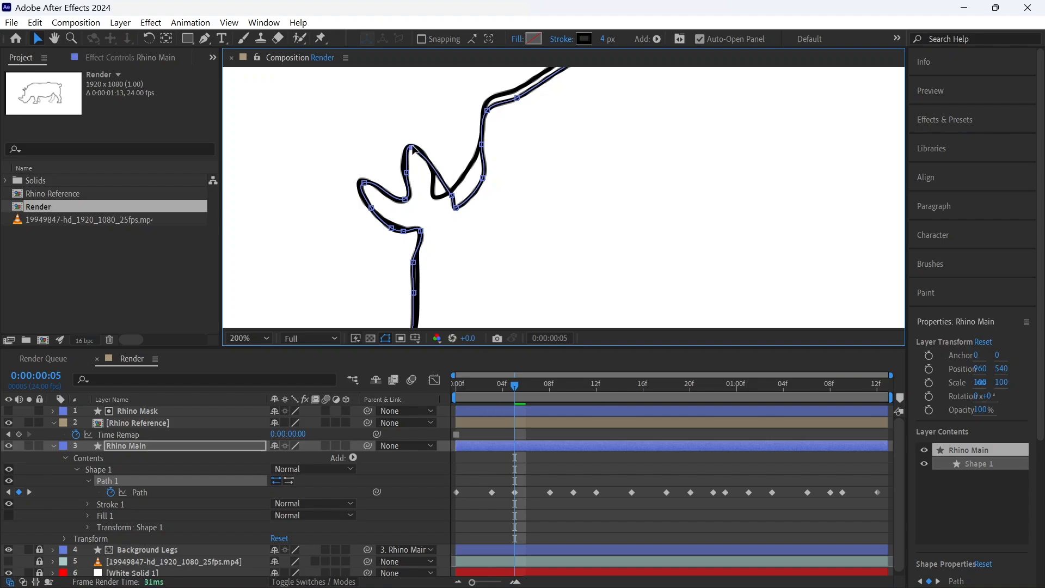
left_click_drag(452, 196, 431, 167)
left_click_drag(452, 207, 469, 172)
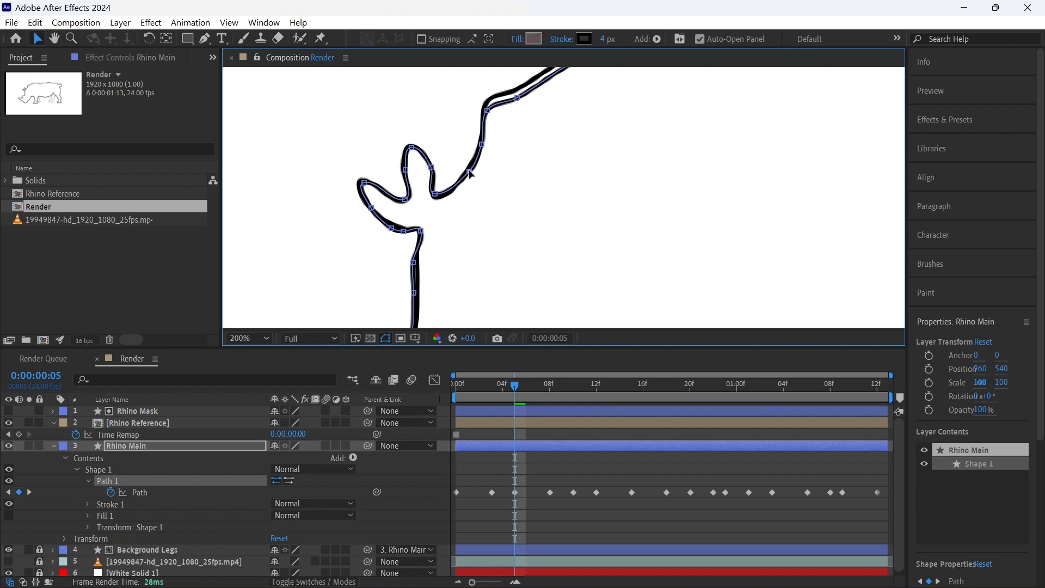
- Examine the whole Rhino Main outline against the frozen reference at 0:00:00:05
left_click_drag(586, 155, 448, 282)
left_click_drag(811, 155, 441, 126)
scroll(457, 184, "down", 1)
scroll(461, 187, "down", 1)
key("space")
left_click_drag(515, 209, 499, 181)
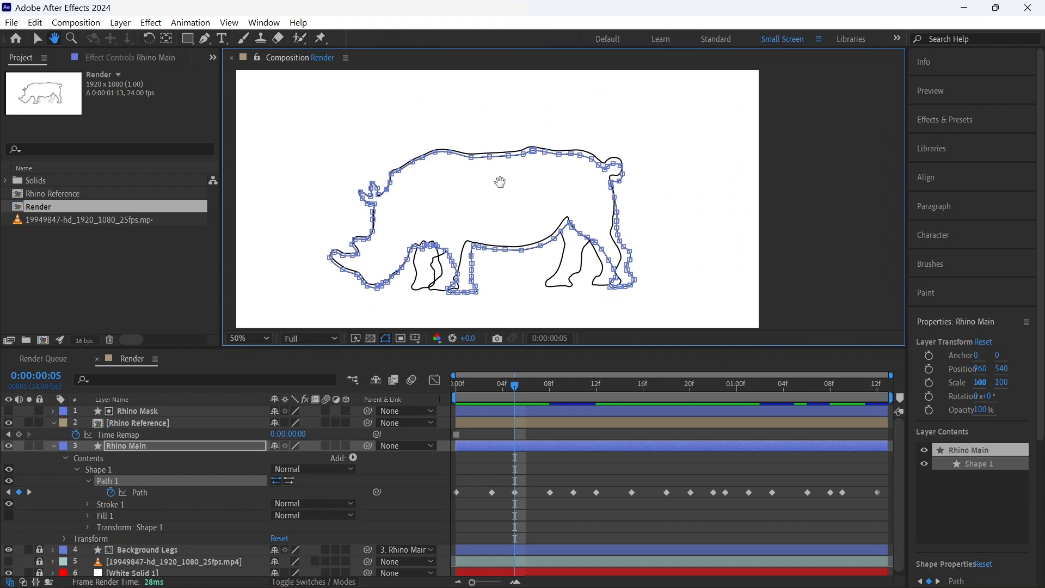
scroll(500, 182, "up", 1)
scroll(500, 183, "down", 1)
key("v")
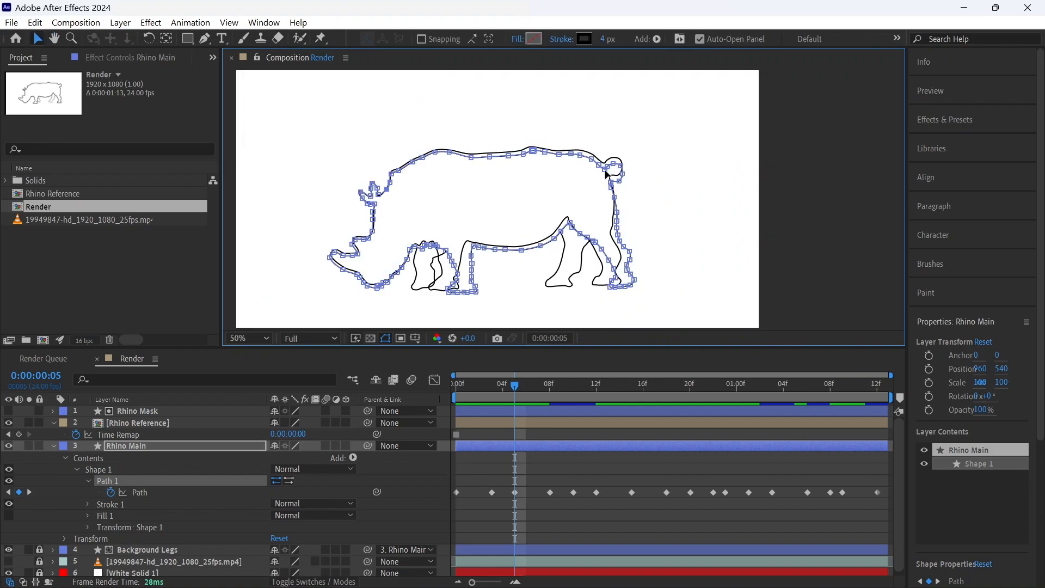
scroll(525, 201, "up", 1)
key("space")
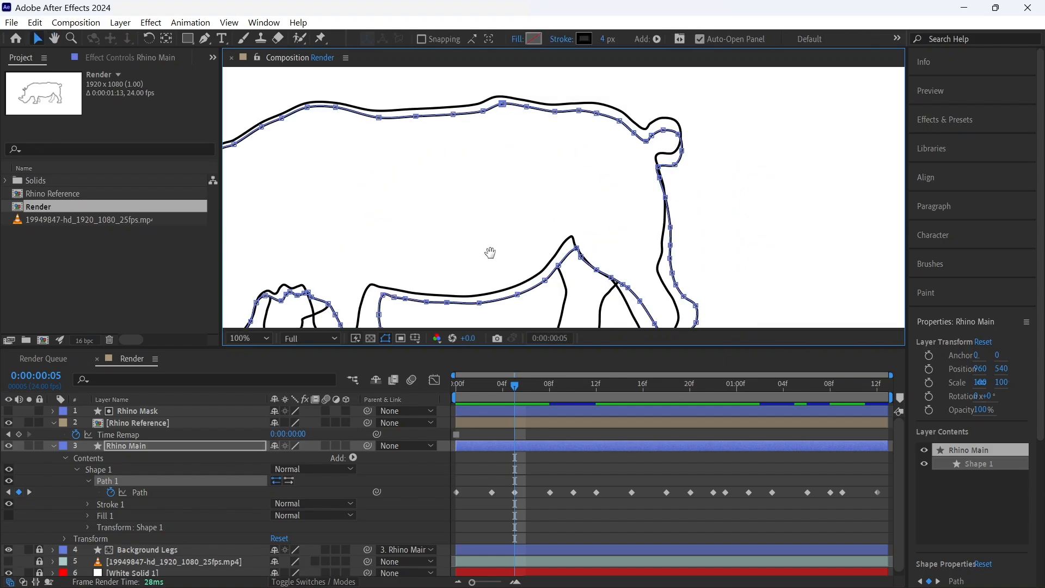
left_click_drag(490, 251, 642, 199)
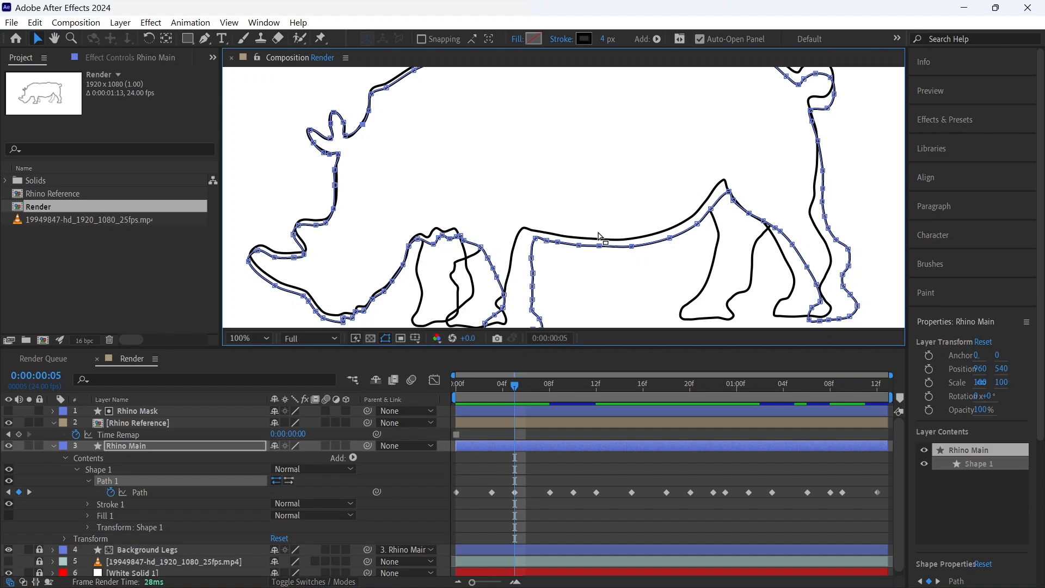
- Go to the Rhino Main path keyframe at 0:00:00:03 with the ears in close-up
left_click_drag(514, 387, 491, 387)
scroll(319, 141, "up", 2)
scroll(374, 198, "down", 3)
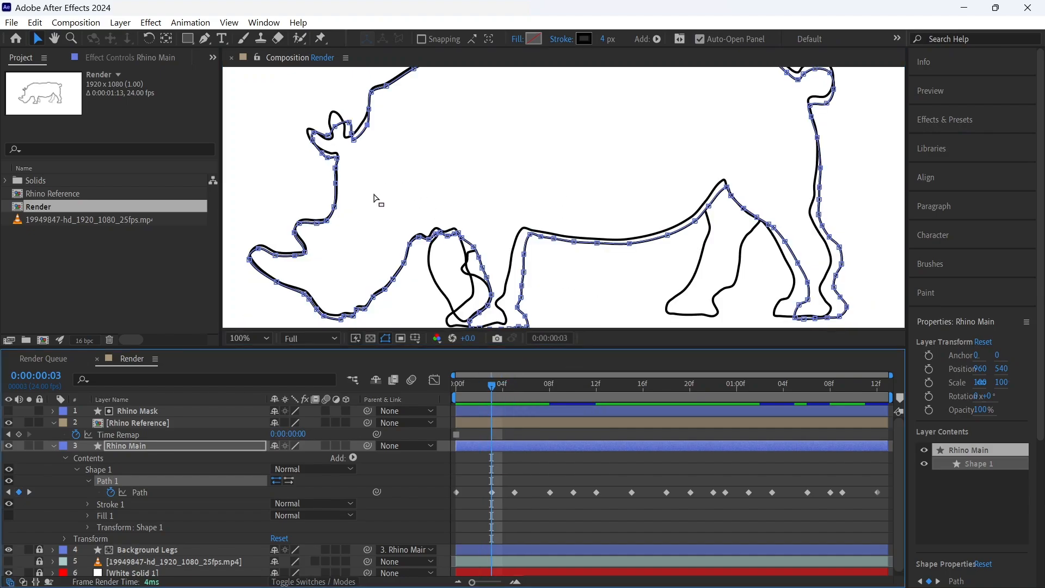
scroll(410, 205, "up", 2)
left_click_drag(416, 282, 708, 163)
left_click_drag(560, 122, 525, 326)
key("v")
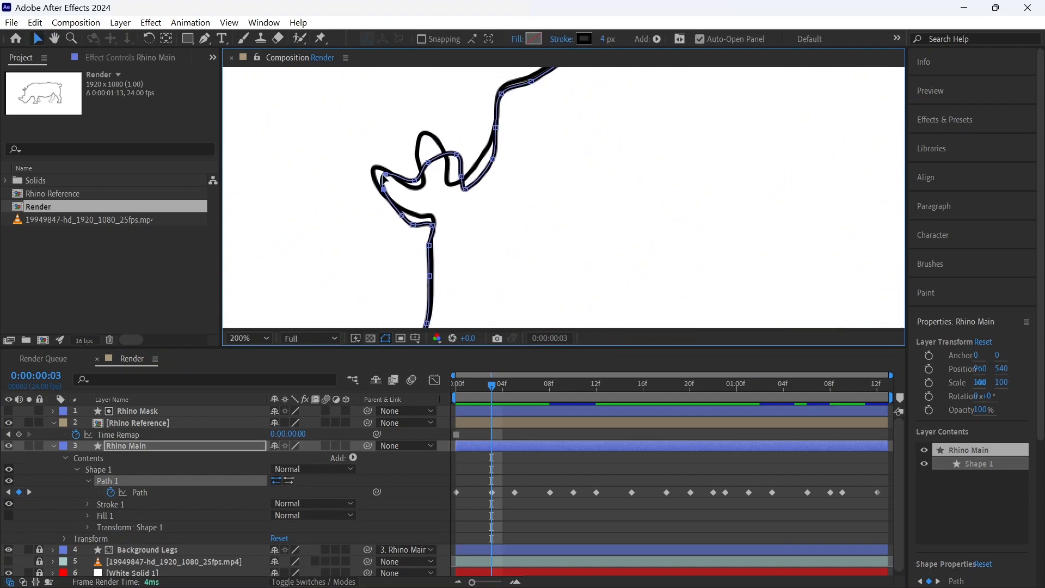
double_click(386, 174)
left_click_drag(389, 179, 387, 179)
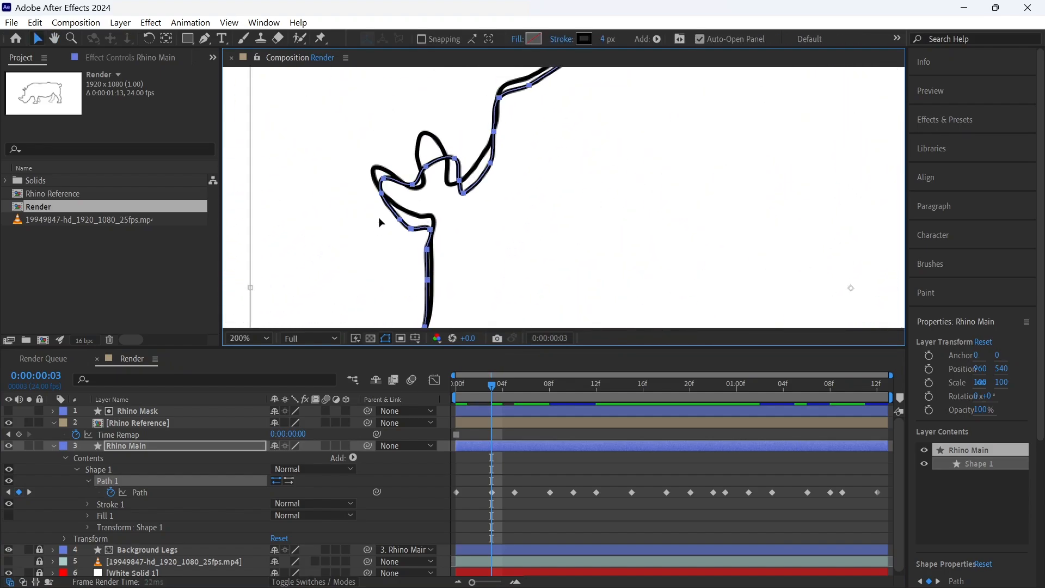
left_click(181, 491)
left_click(195, 444)
left_click(236, 482)
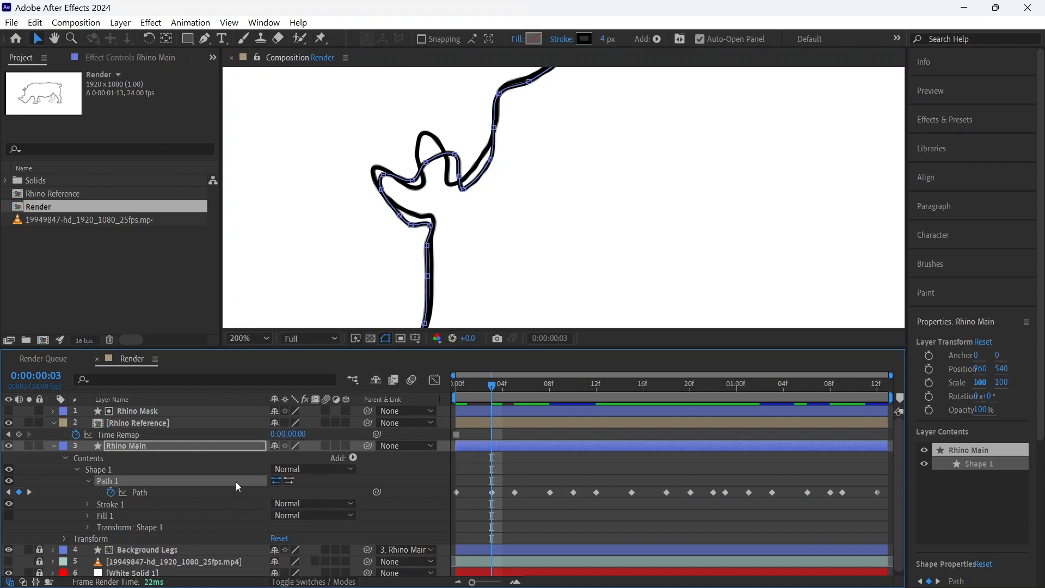
- Reshape both ears and the neck curve behind them on the Rhino Main path at 0:00:00:03 to match the frozen reference
left_click(386, 161)
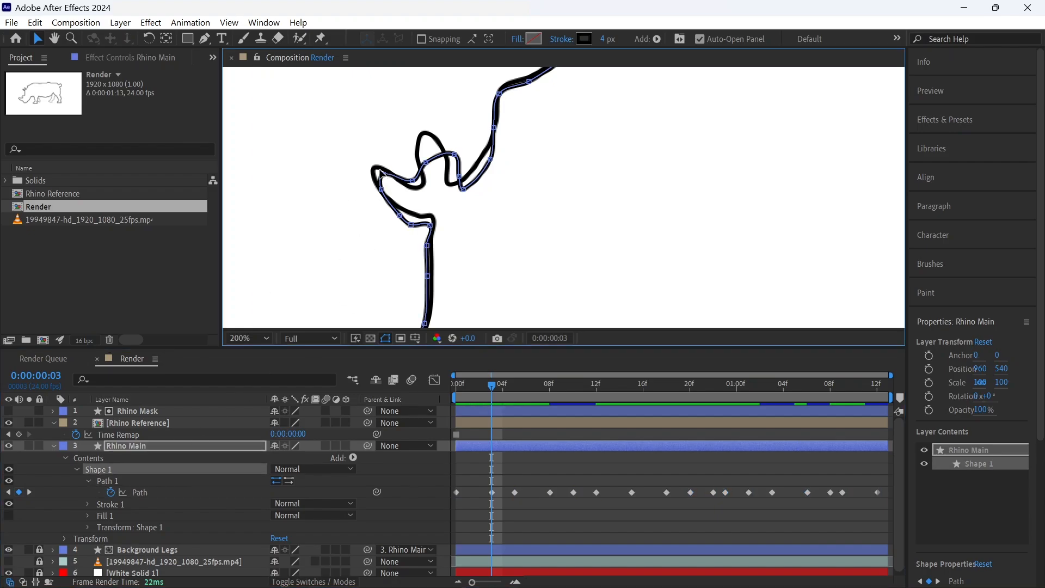
left_click(380, 170)
left_click_drag(399, 216, 434, 218)
left_click_drag(413, 180, 431, 135)
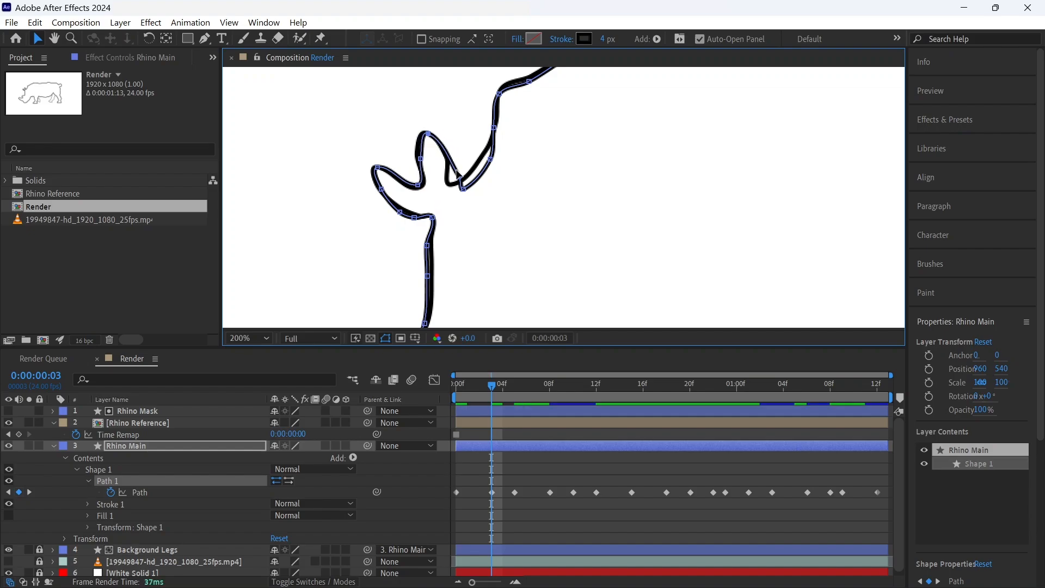
left_click_drag(461, 178, 483, 159)
left_click(459, 191)
left_click(452, 171)
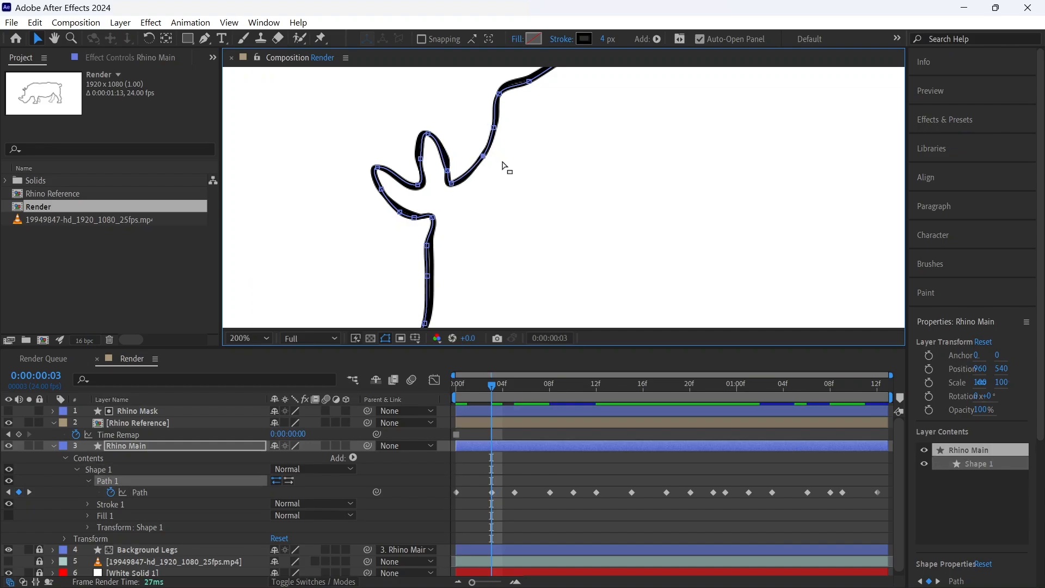
- Examine the back, tail, head and belly of the Rhino Main outline against the frozen reference at 0:00:00:03
left_click_drag(644, 189, 387, 284)
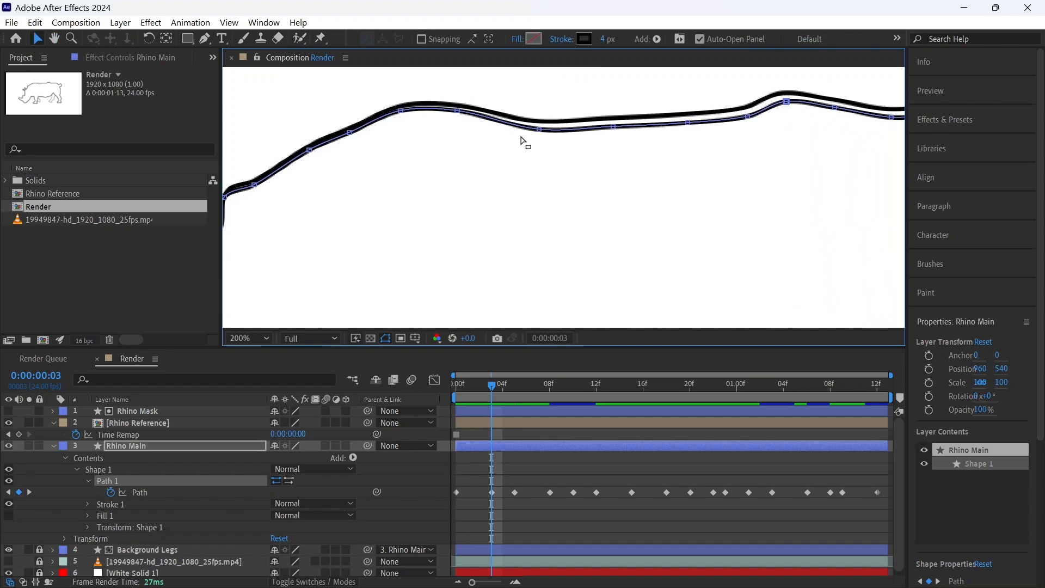
left_click_drag(676, 193, 362, 200)
left_click_drag(625, 227, 586, 233)
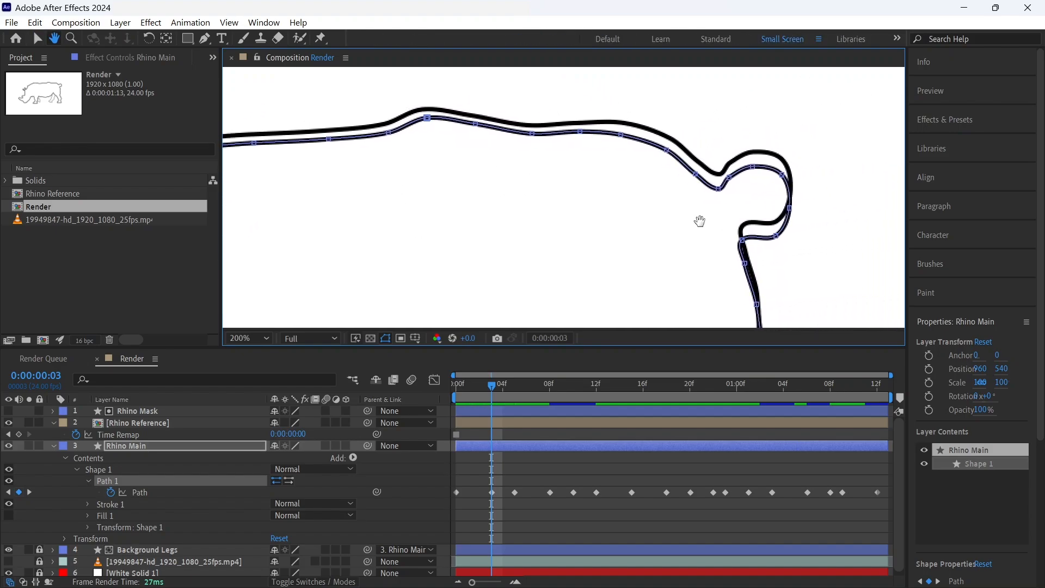
key("v")
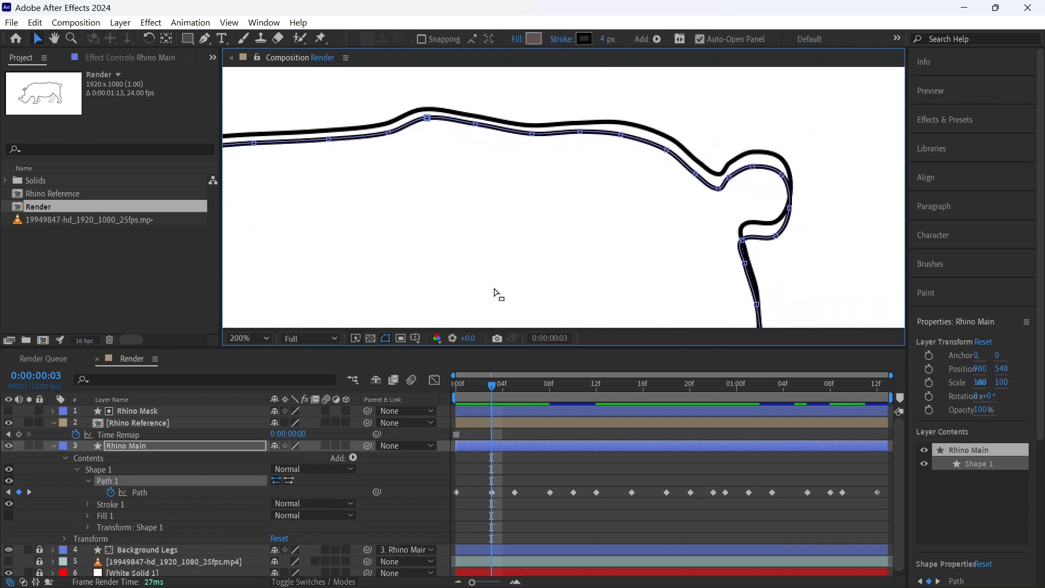
key("space")
left_click_drag(465, 236, 813, 205)
left_click_drag(420, 310, 657, 168)
scroll(542, 305, "down", 2)
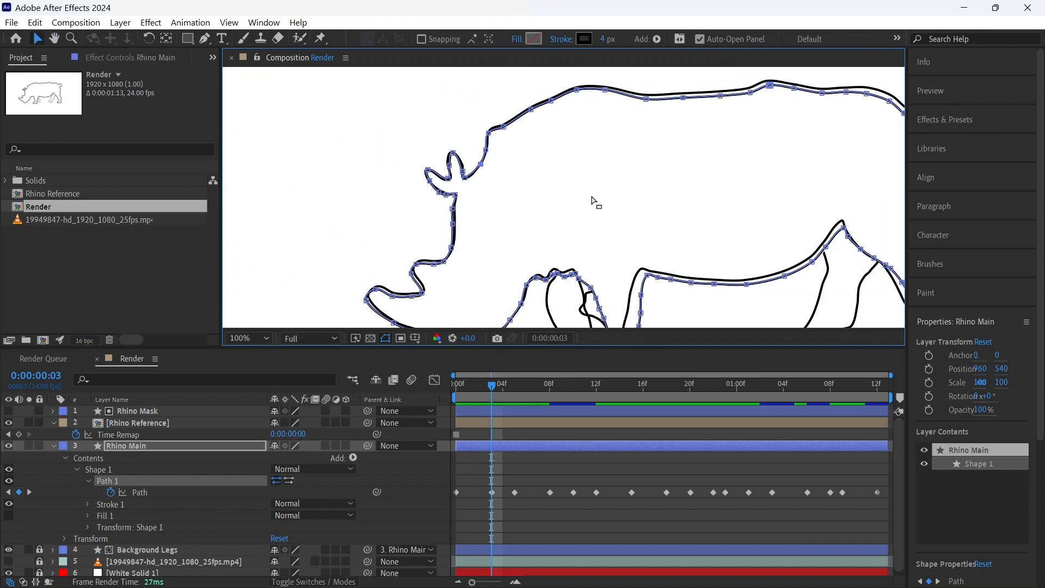
left_click_drag(667, 221, 522, 212)
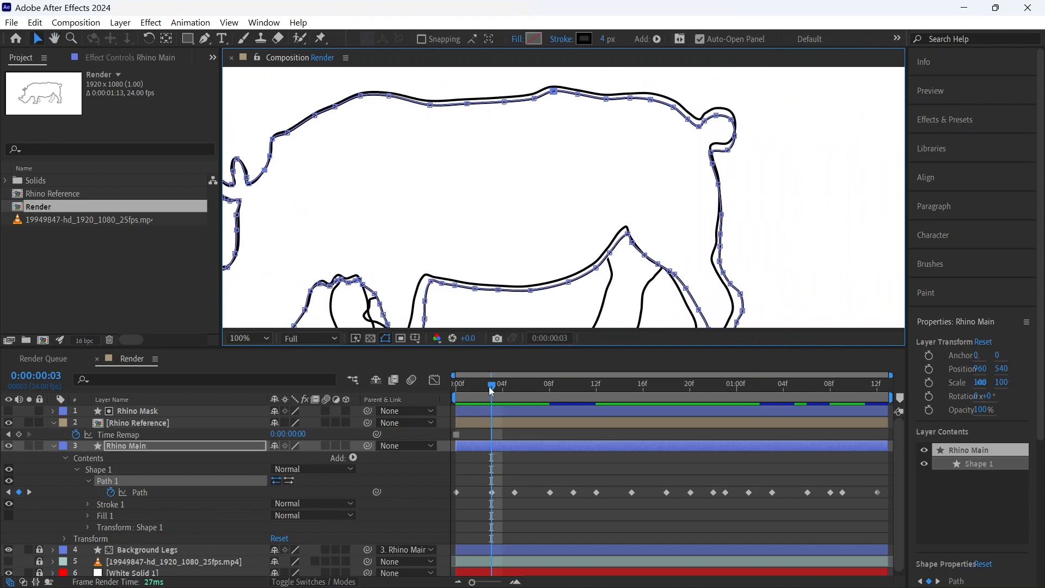
- Compare the Rhino Main outline with the frozen reference at frames between 0:00:00:00 and 0:00:00:08
left_click_drag(492, 387, 478, 382)
key("space")
left_click_drag(394, 254, 572, 257)
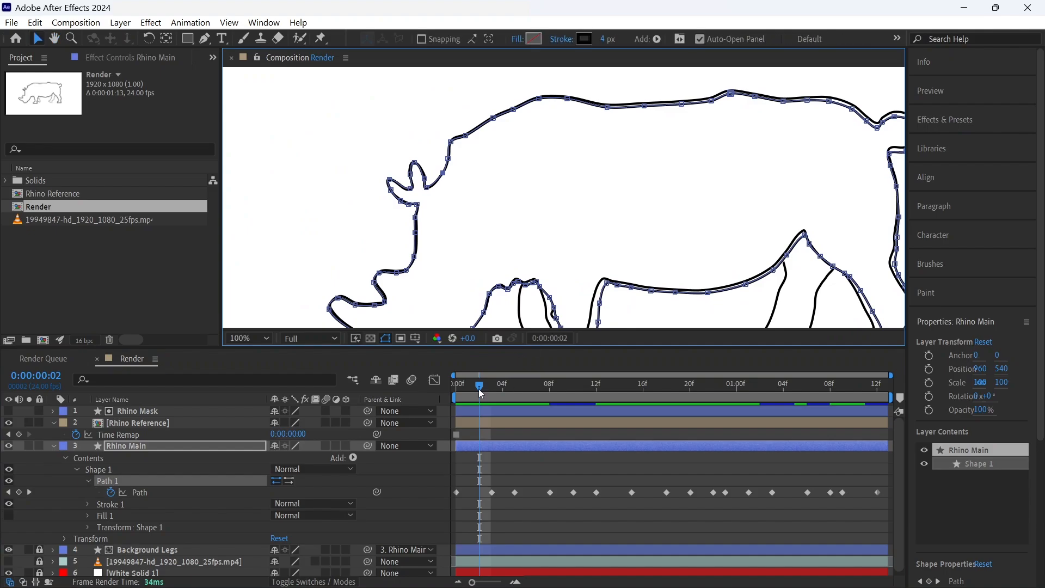
left_click_drag(478, 388, 550, 362)
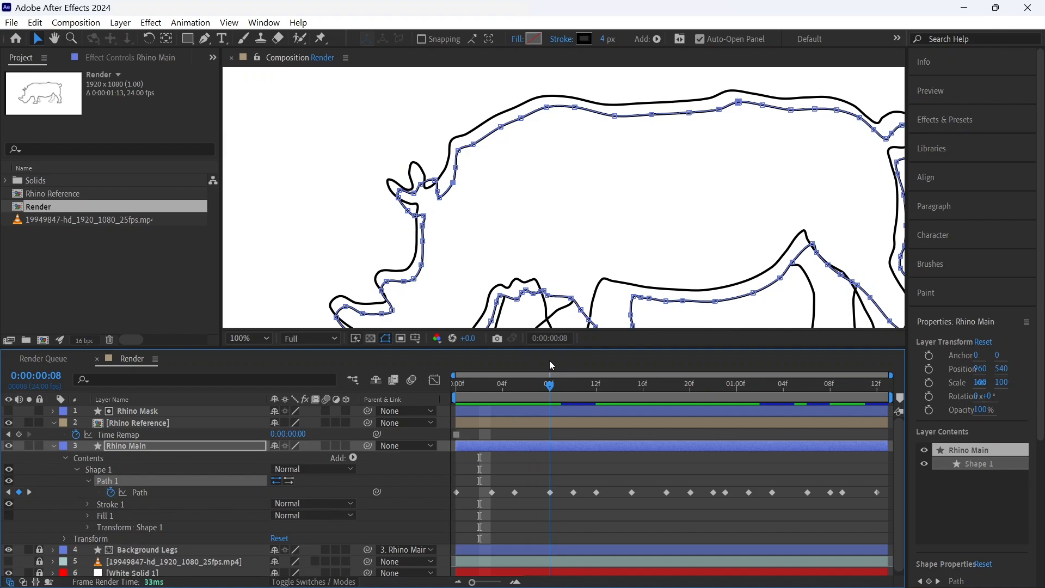
key("period")
key("comma")
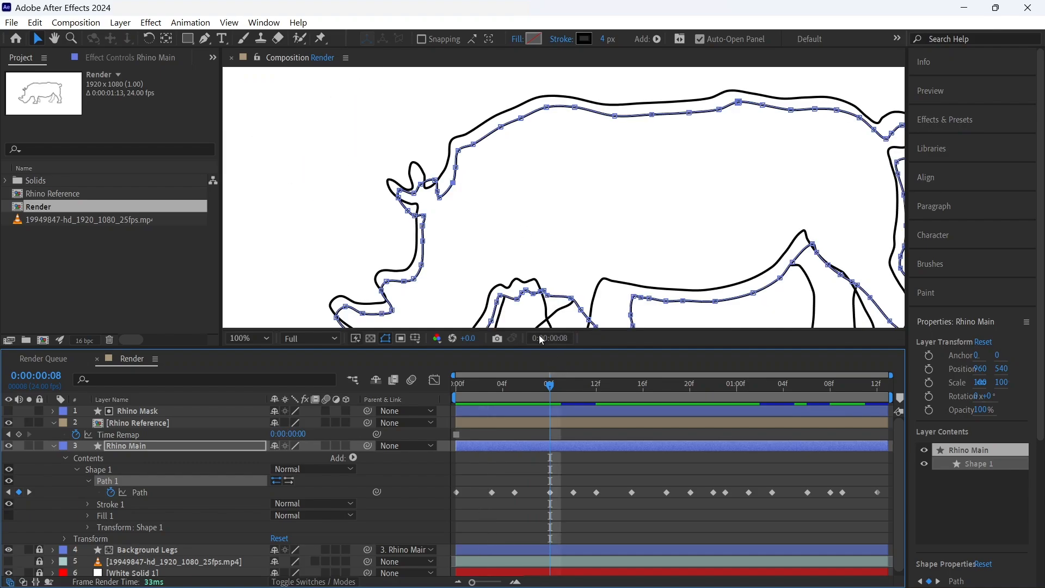
left_click_drag(561, 393, 453, 393)
left_click(240, 445)
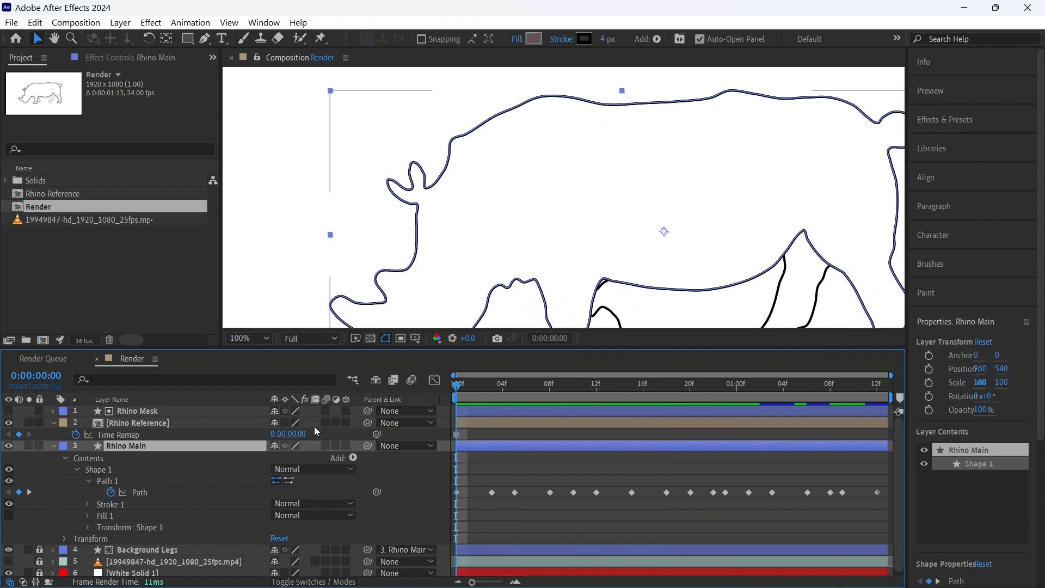
left_click(227, 423)
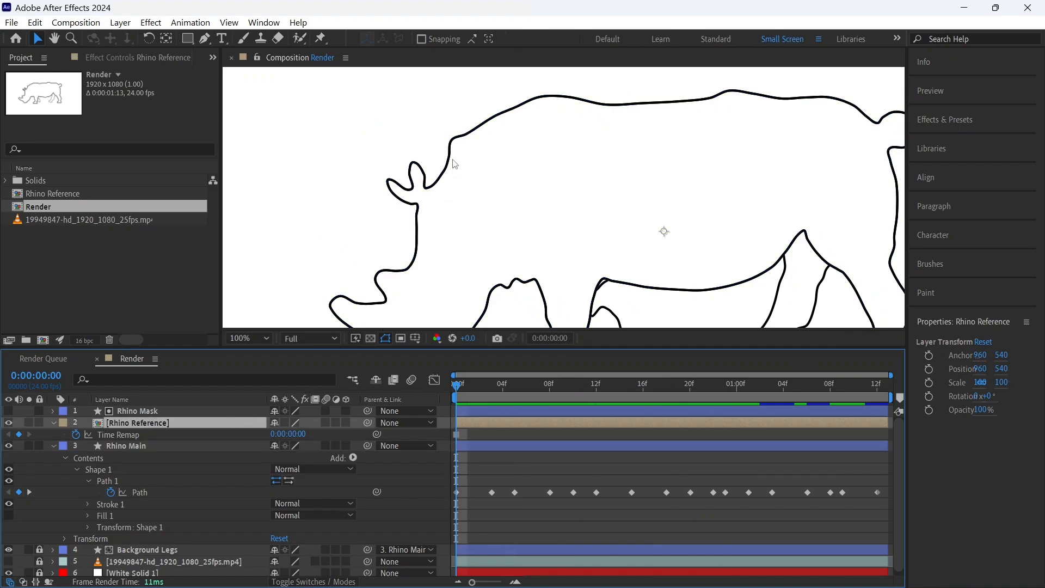
left_click(254, 445)
left_click_drag(456, 385, 491, 381)
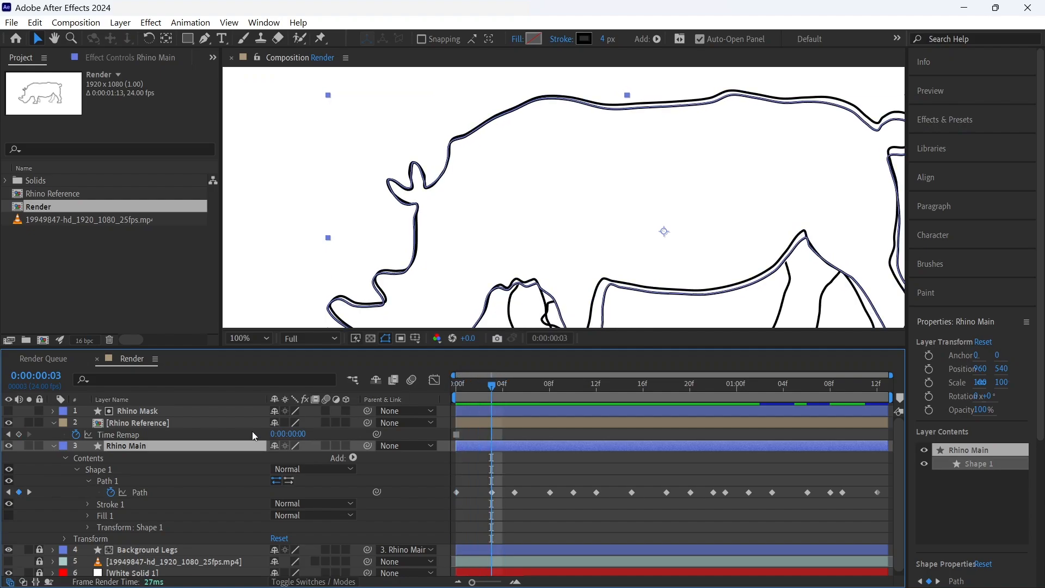
- Try to shift the start of the Rhino Reference layer to 0:00:00:03 and on to 0:00:00:05
left_click(243, 425)
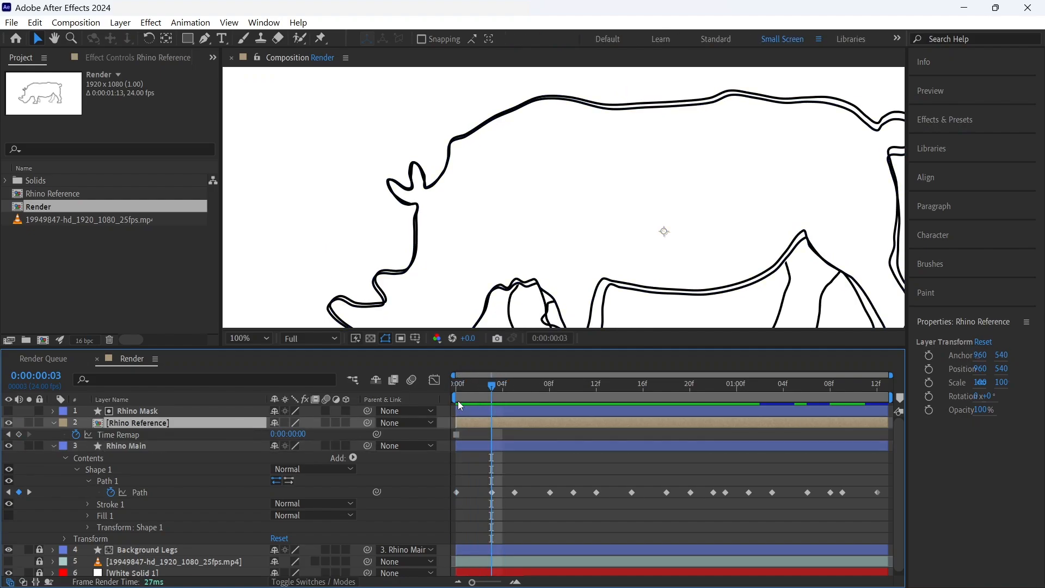
key("bracketleft")
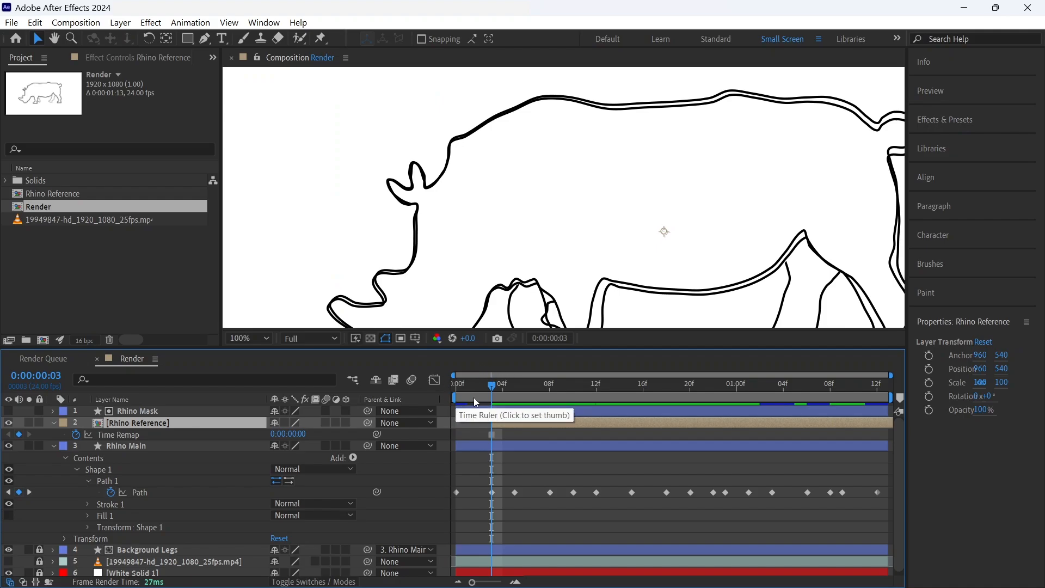
key("Page_Down")
key("Page_Down")
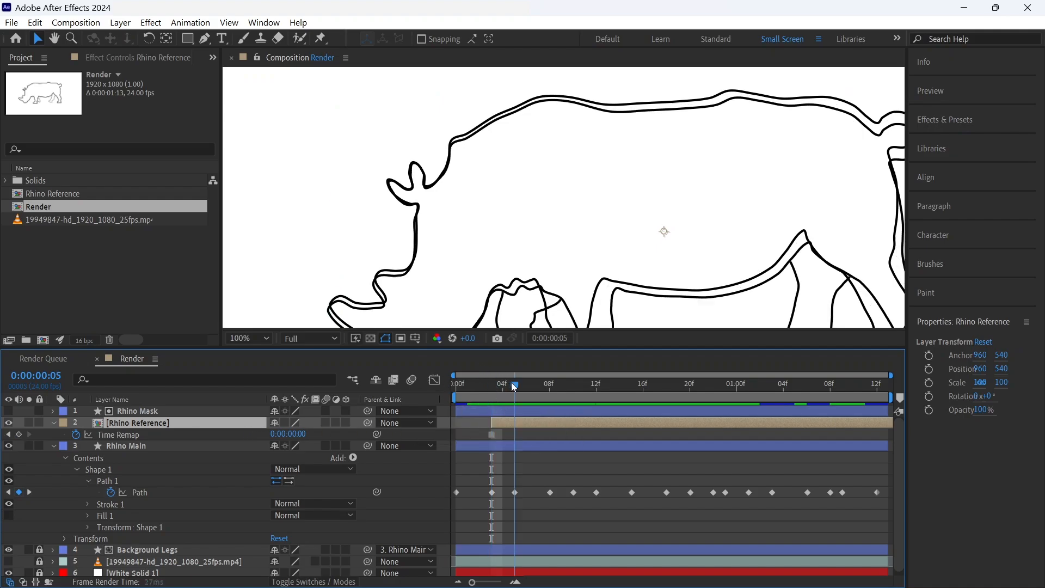
key("bracketleft")
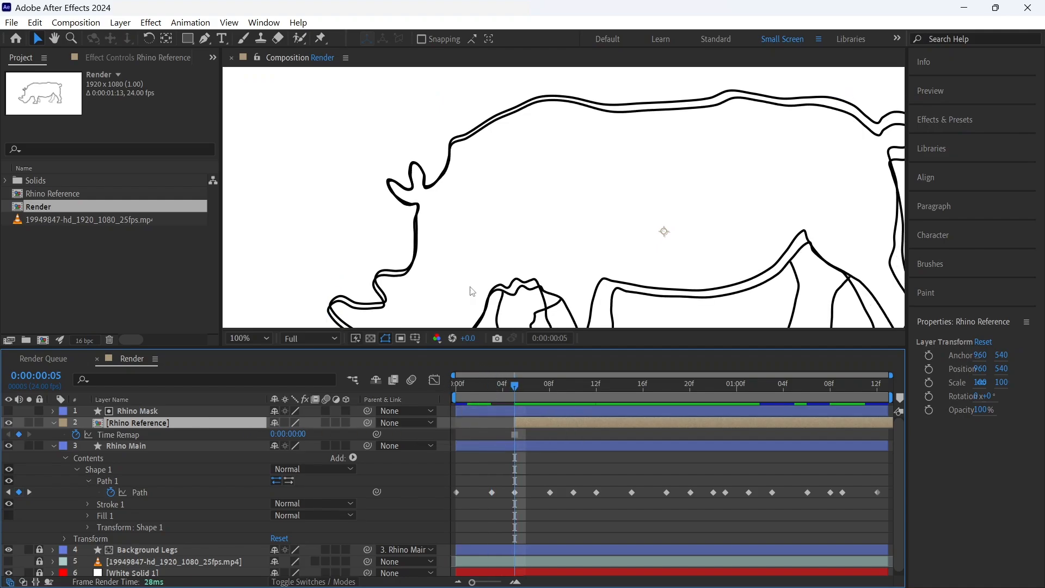
mouse_move(519, 387)
left_mouse_down()
mouse_move(675, 385)
mouse_move(520, 382)
left_mouse_up()
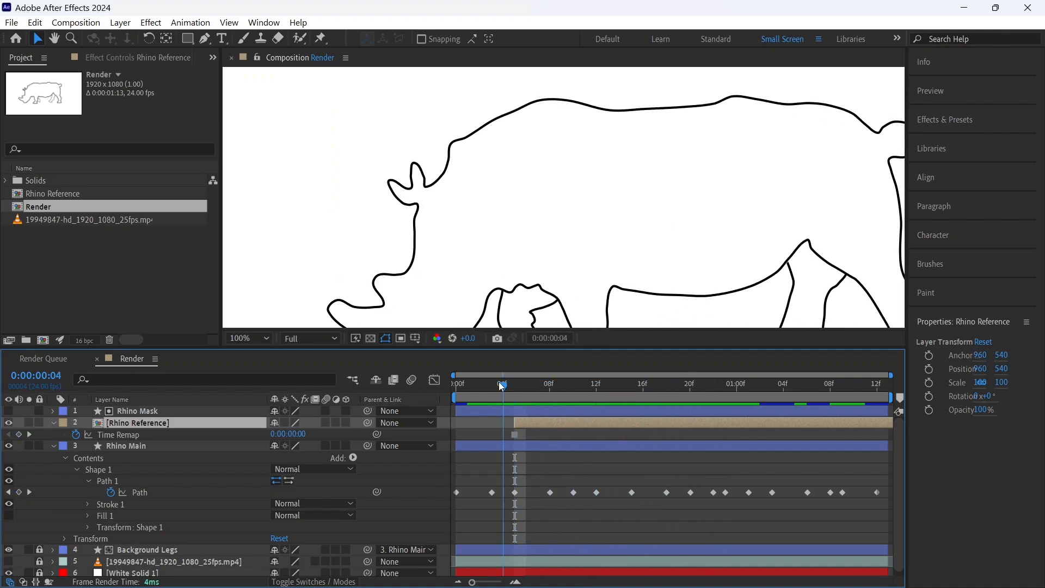
- Undo the start-time shifts of the Rhino Reference layer
key("alt+Page_Up")
key("alt+Page_Up")
key("Page_Up")
key("Page_Up")
key("alt+Page_Up")
key("alt+Page_Up")
key("alt+Page_Up")
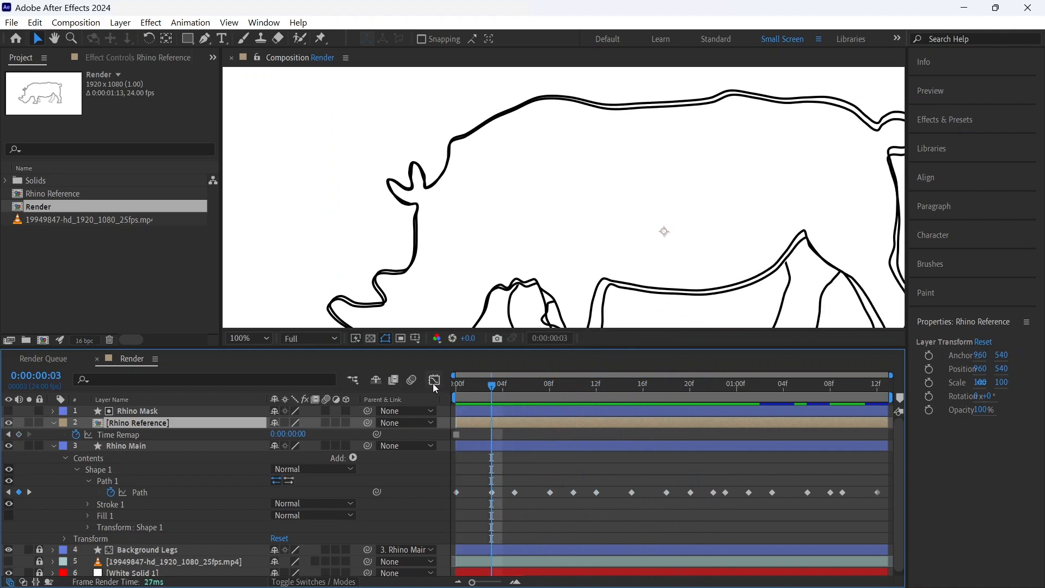
- At 0:00:00:08, nudge the Rhino Reference layer to position 974, 561 so it overlays the Rhino Main outline
left_click_drag(491, 387, 549, 385)
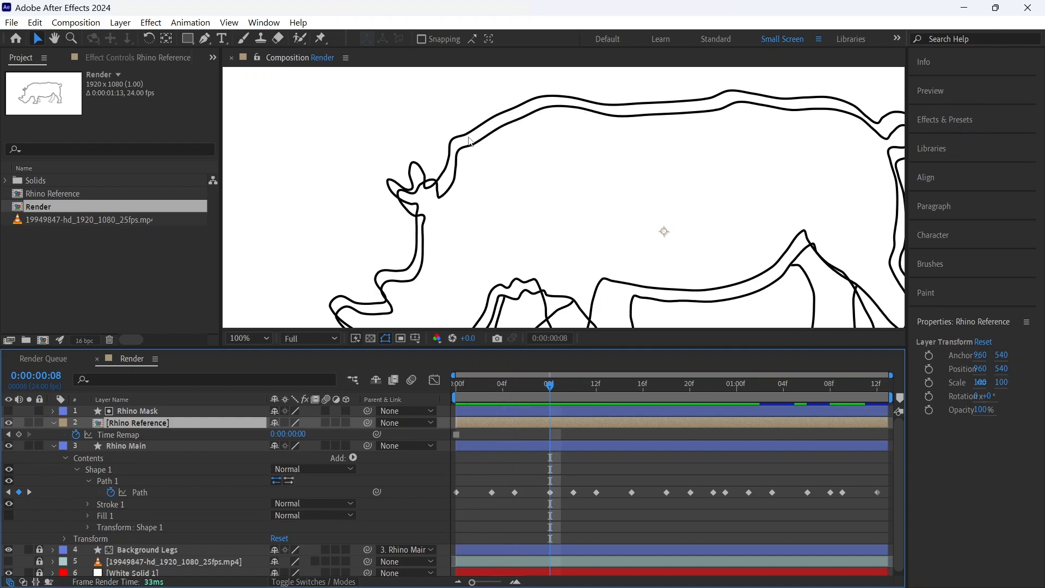
key("shift+Down")
key("shift+Down")
key("Down")
key("shift+Right")
key("Right")
key("Right")
key("Right")
key("Right")
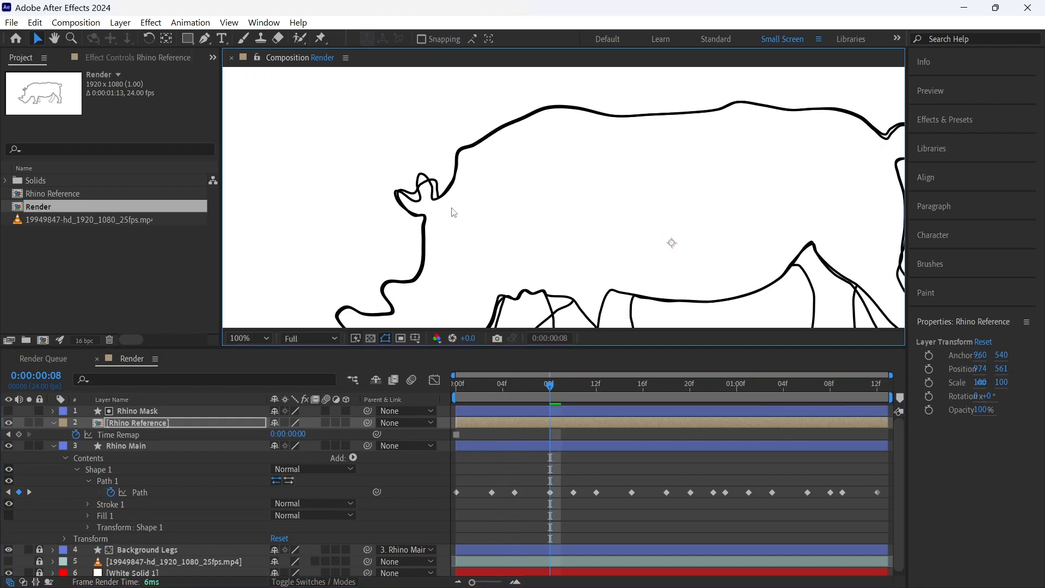
- Move the Rhino Main path point between the two ears down onto the shifted reference outline at 0:00:00:08
scroll(453, 212, "up", 1)
left_click_drag(420, 224, 586, 240)
left_click(456, 385)
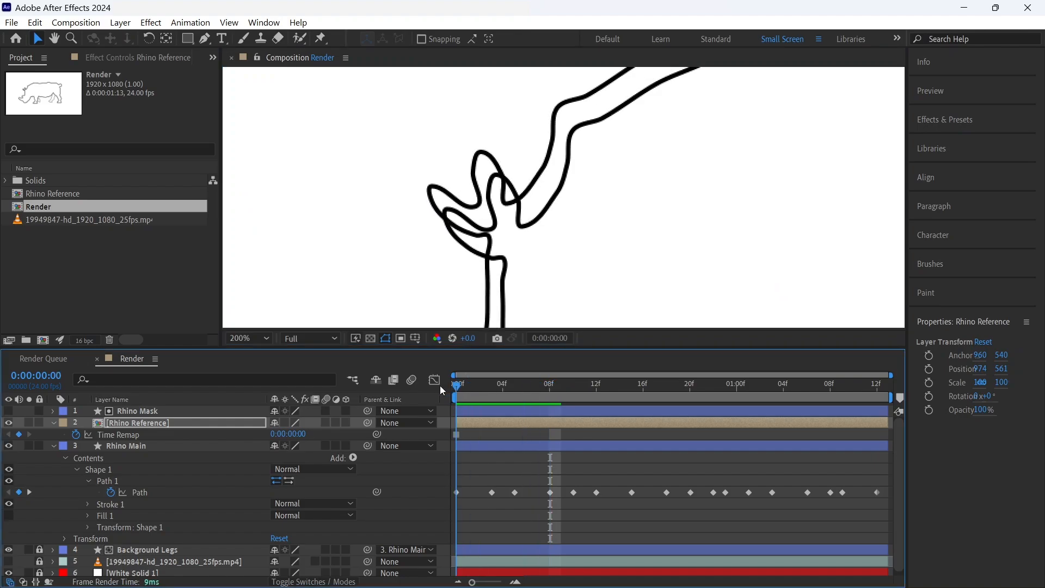
left_click_drag(457, 385, 550, 387)
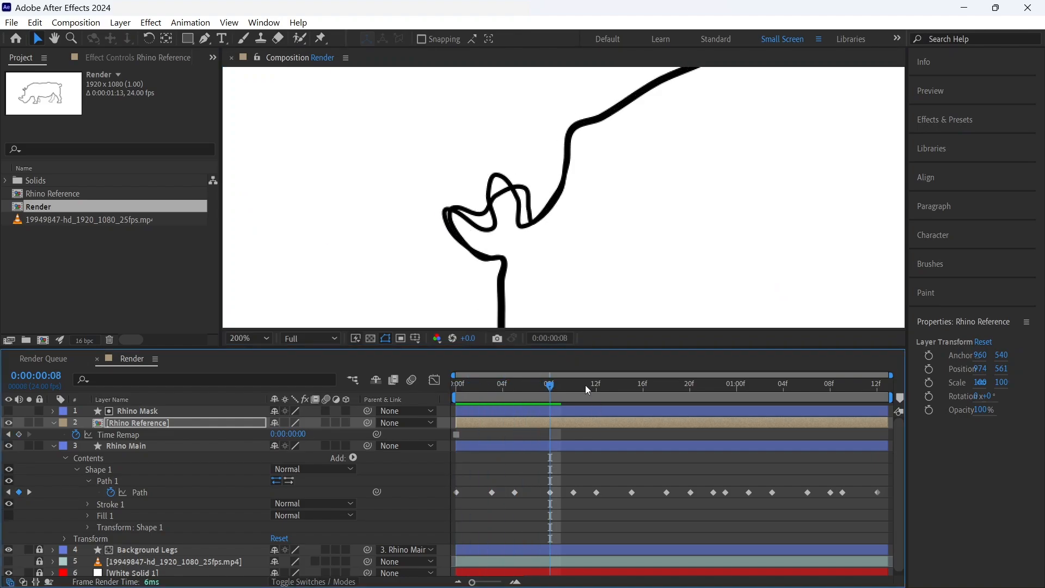
left_click(196, 444)
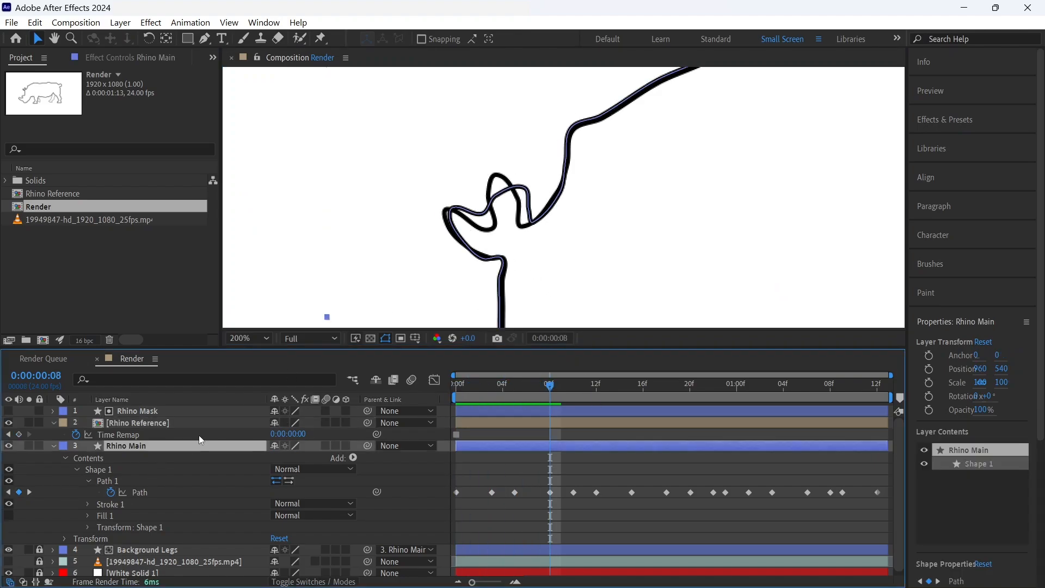
left_click(486, 221)
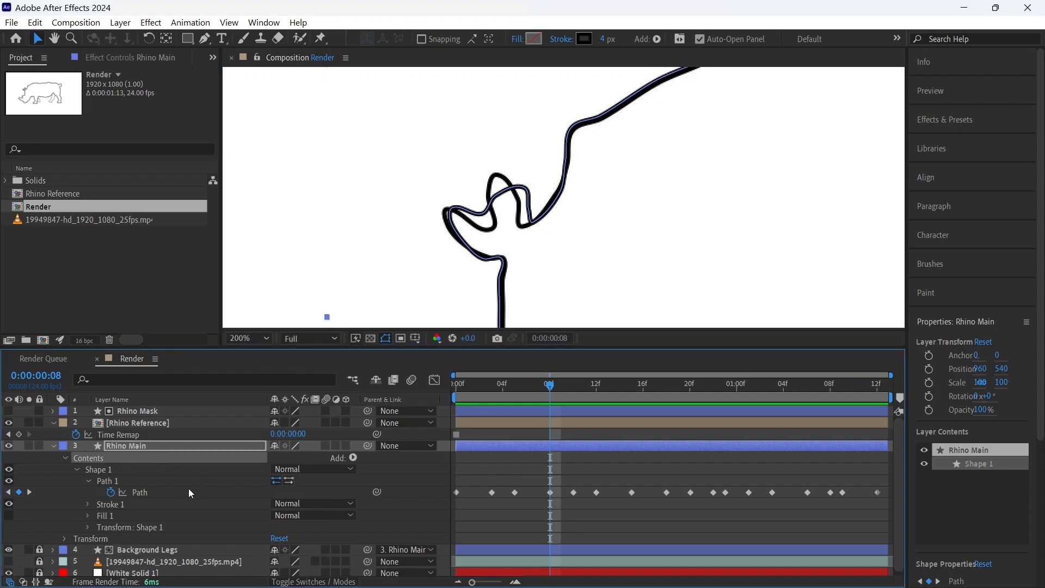
left_click(228, 481)
left_click(482, 220)
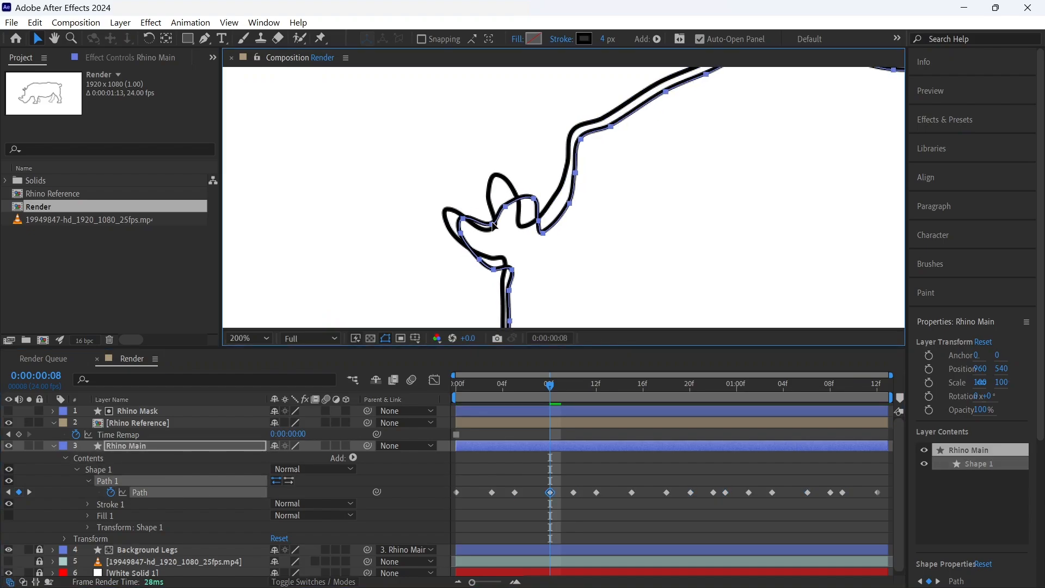
left_click(221, 518)
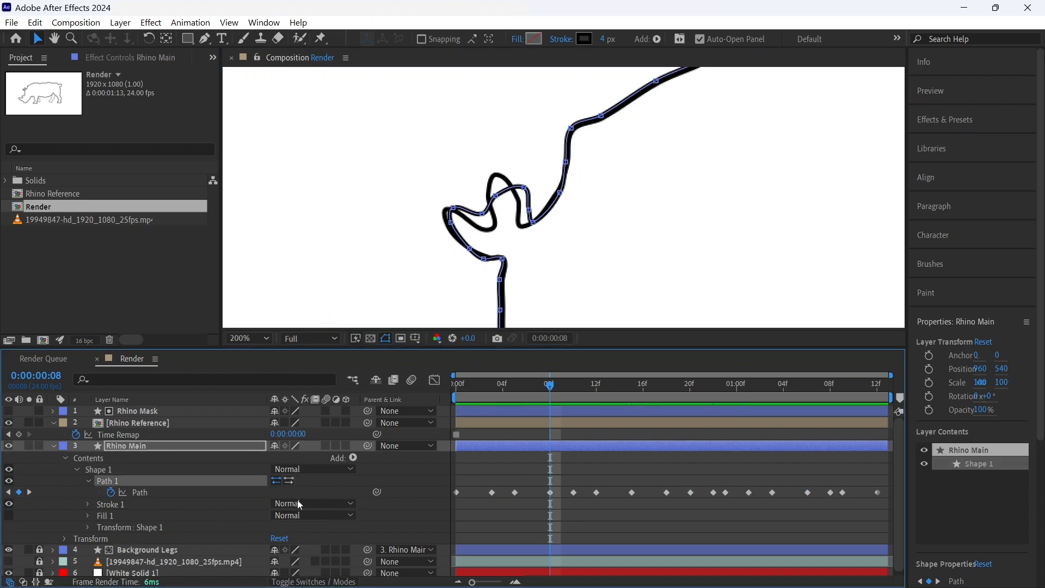
left_click_drag(493, 215, 504, 186)
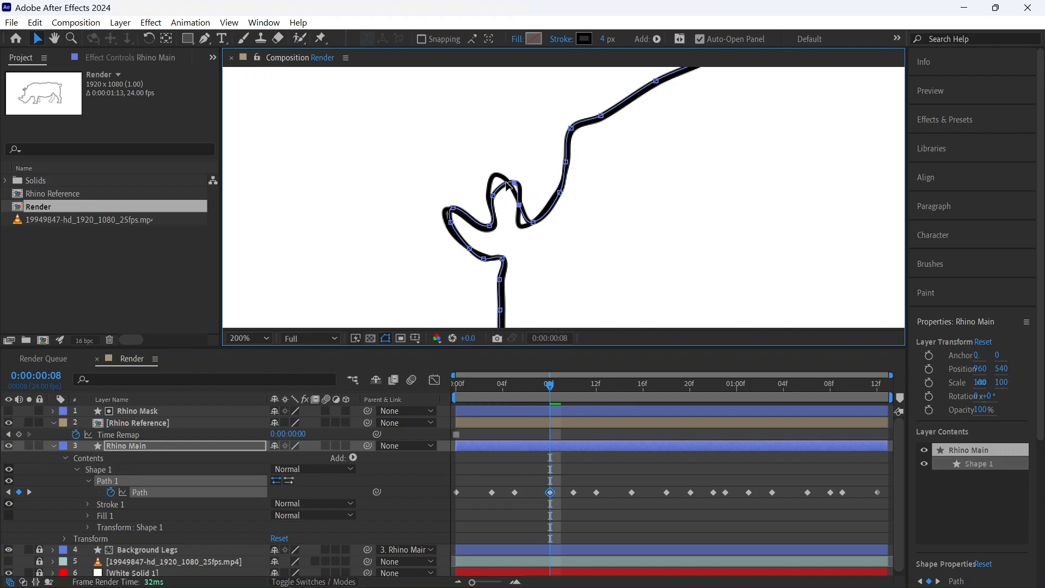
- Fit the rear ear's tip, back edge and base on the Rhino Main path to the reference at 0:00:00:08
left_click(506, 191)
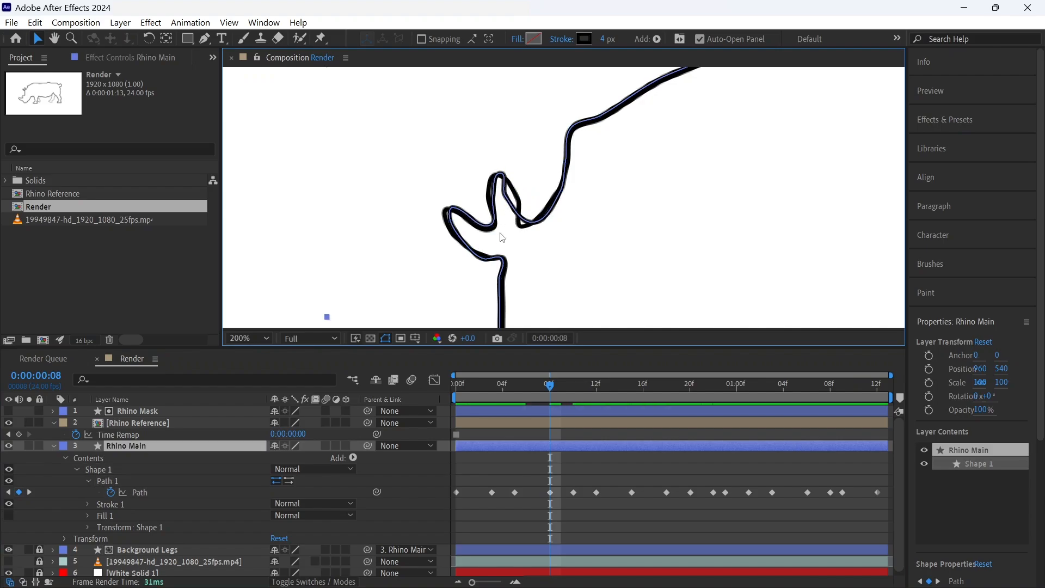
left_click(233, 468)
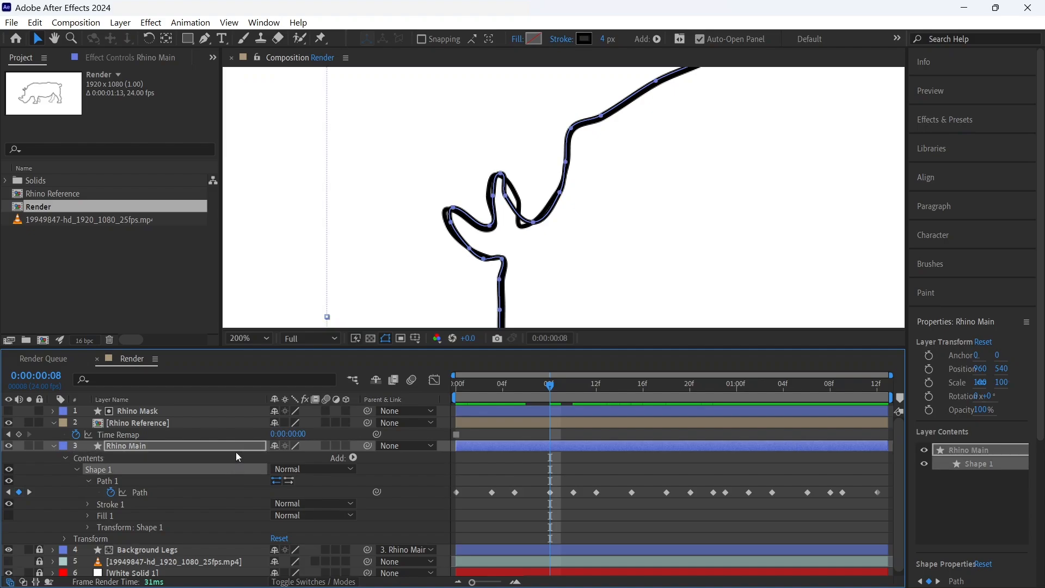
left_click(236, 446)
left_click(236, 469)
left_click_drag(508, 202, 525, 223)
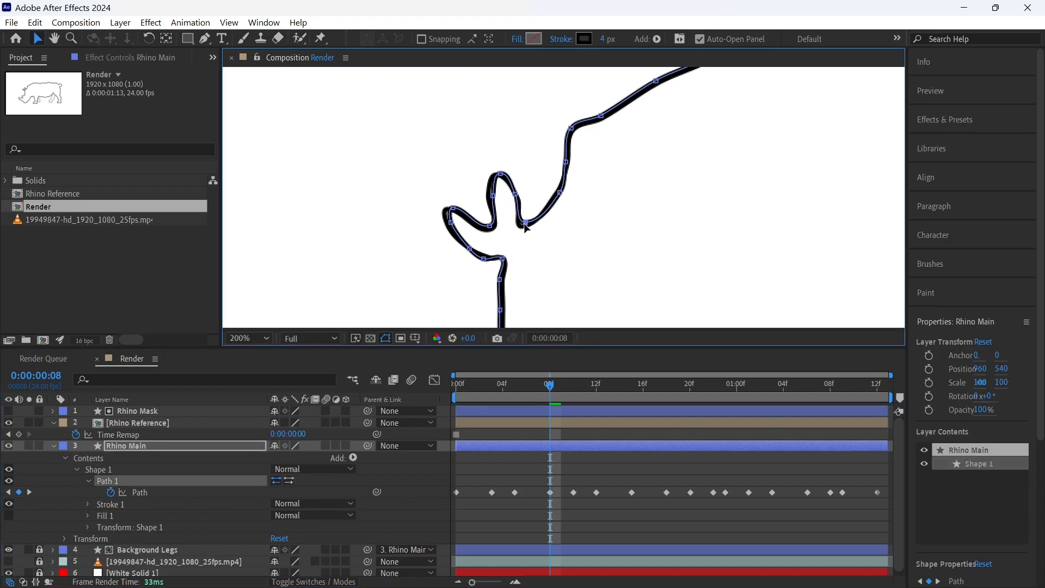
- Go to the path keyframe at 0:00:00:10 and shift the Rhino Reference layer onto the Rhino Main outline
left_click(564, 384)
key("Page_Down")
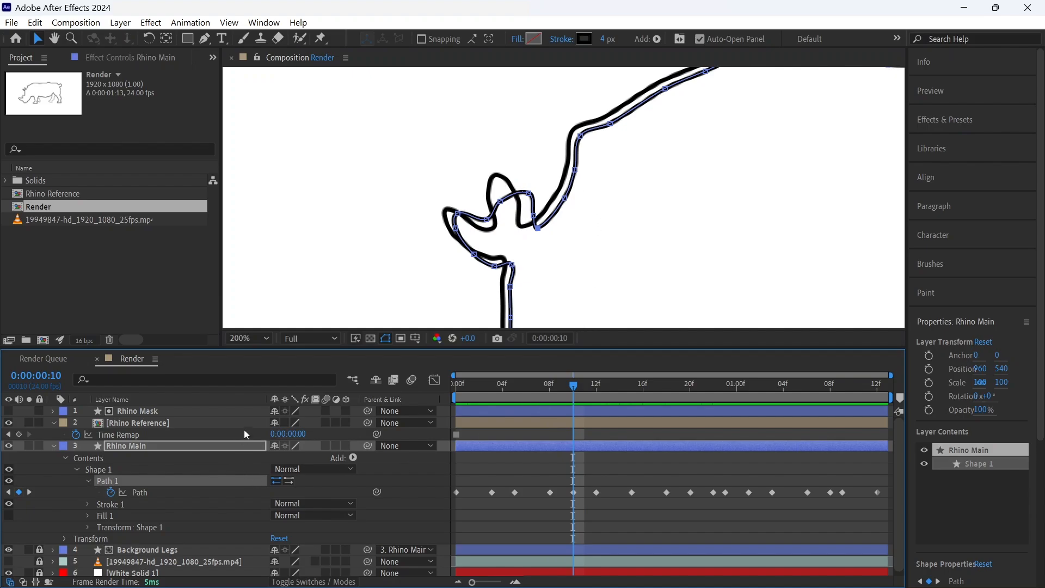
left_click(244, 423)
left_click_drag(622, 149, 629, 157)
- Fit the notch between the ears and the rear ear's edges, tip and base on the Rhino Main path to the reference at 0:00:00:10
left_click(218, 482)
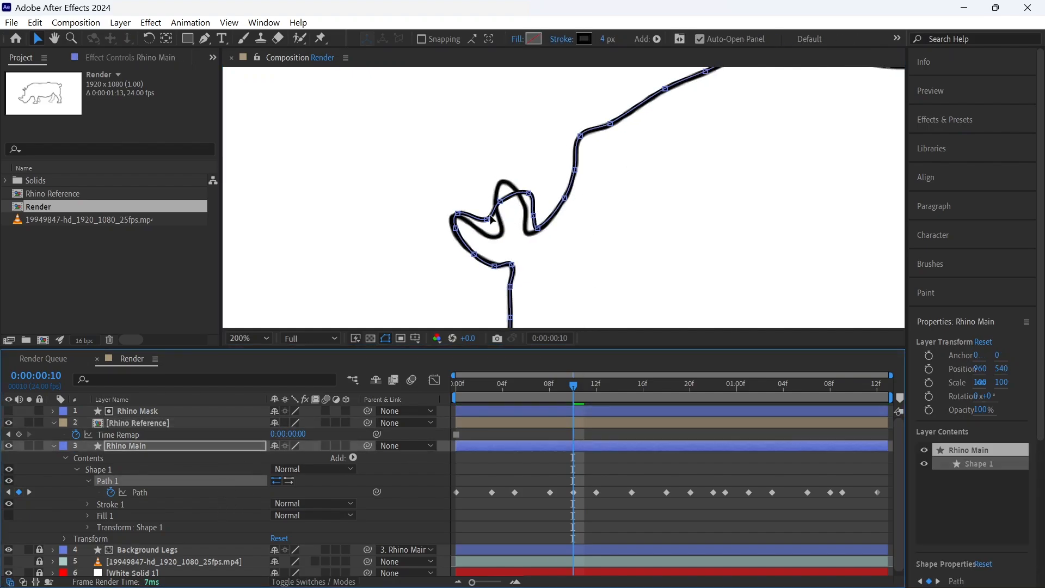
left_click_drag(491, 219, 499, 232)
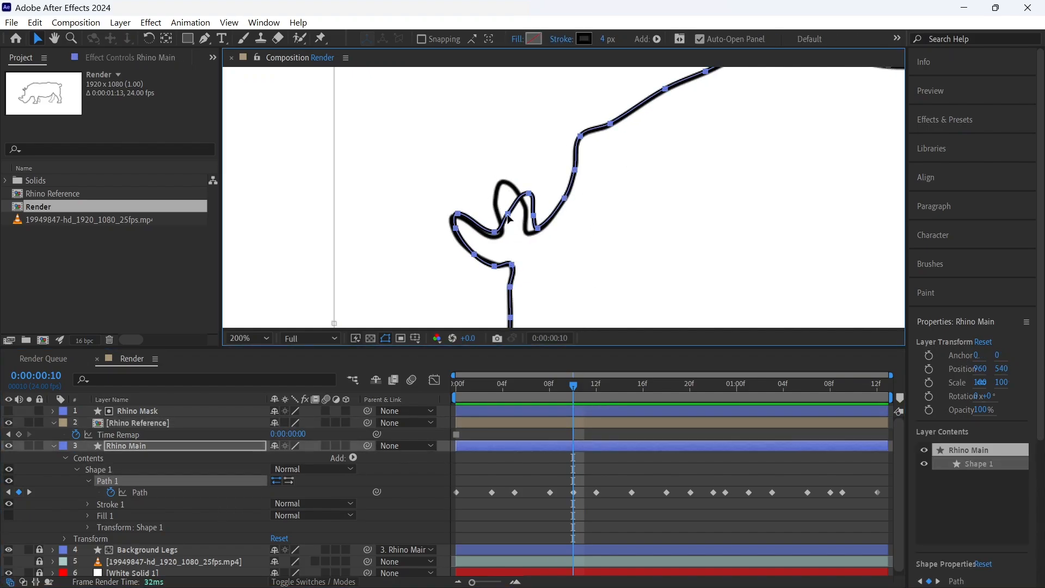
left_click(178, 446)
left_click(177, 423)
left_click(179, 445)
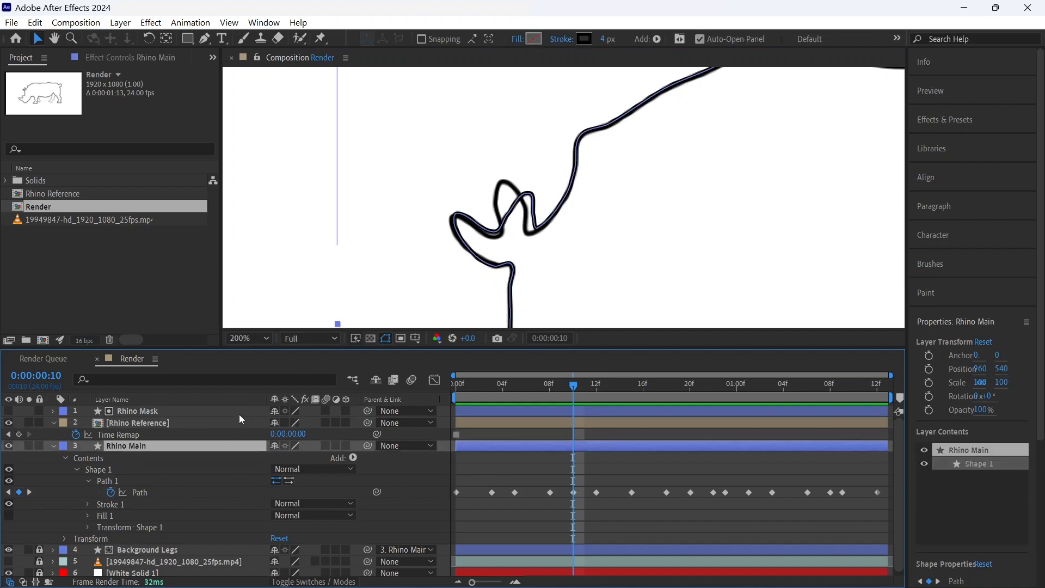
left_click(140, 492)
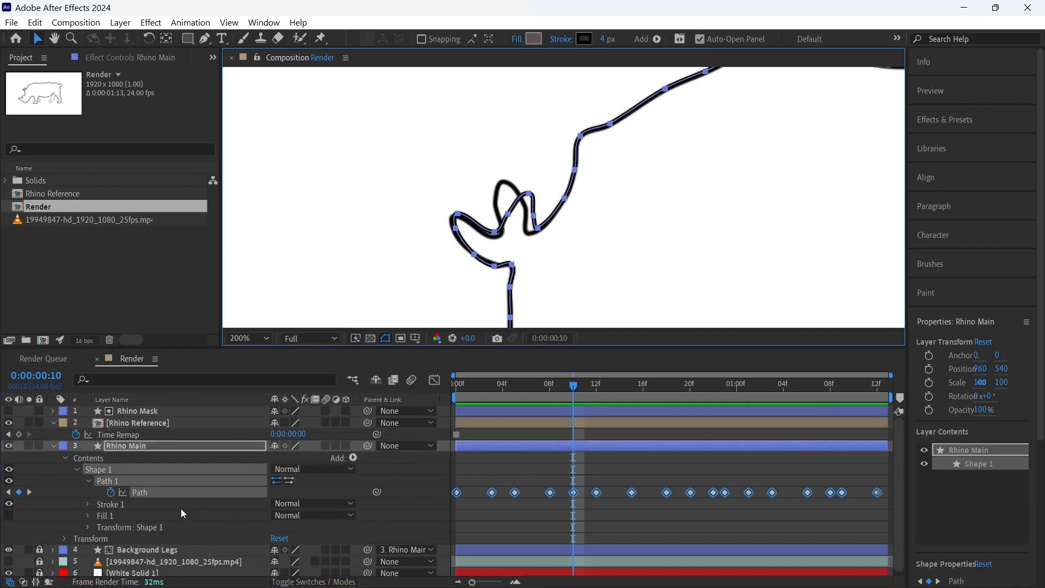
left_click_drag(508, 214, 505, 180)
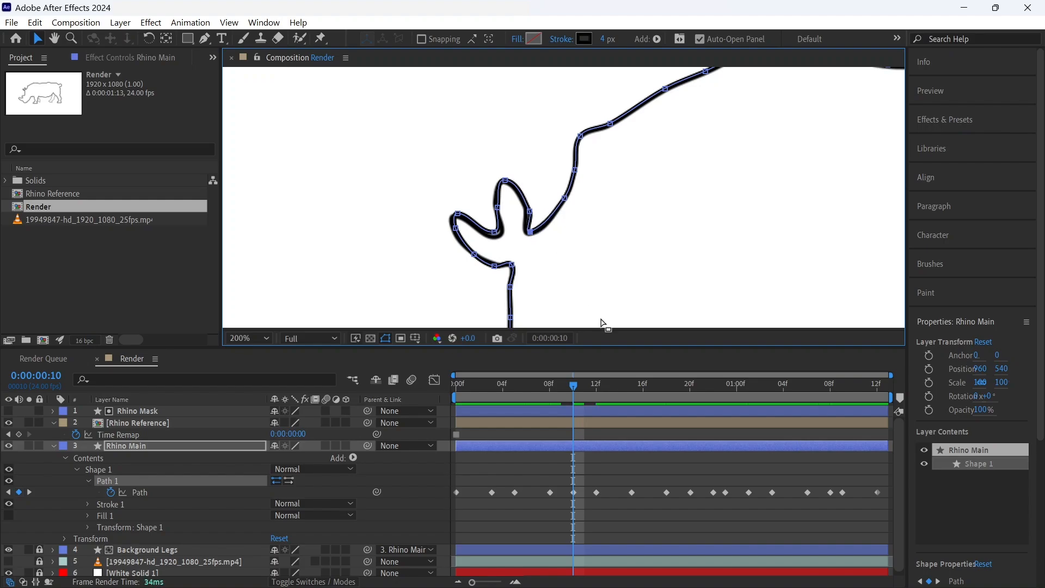
- At the 0:00:00:12 path keyframe, move Rhino Reference to position 998, 579 and fit the Rhino Main ear points to it
key("k")
left_click(243, 423)
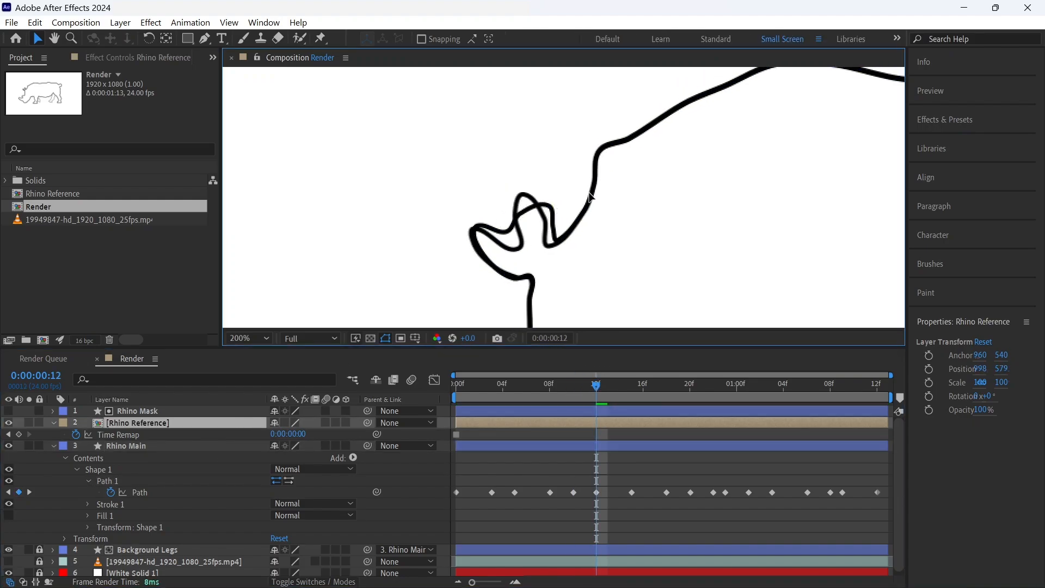
left_click(221, 482)
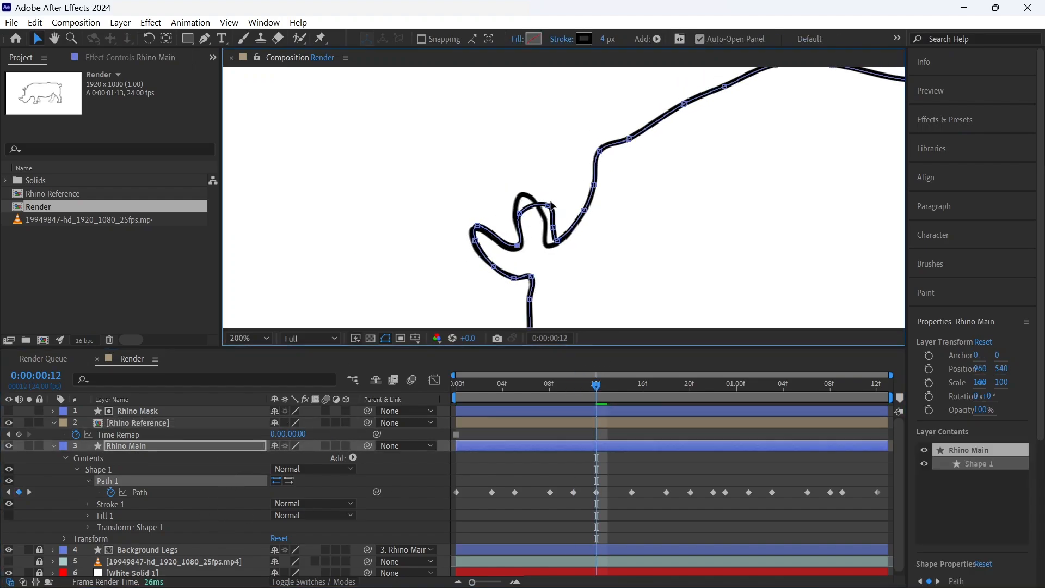
left_click_drag(550, 204, 531, 198)
left_click(520, 214)
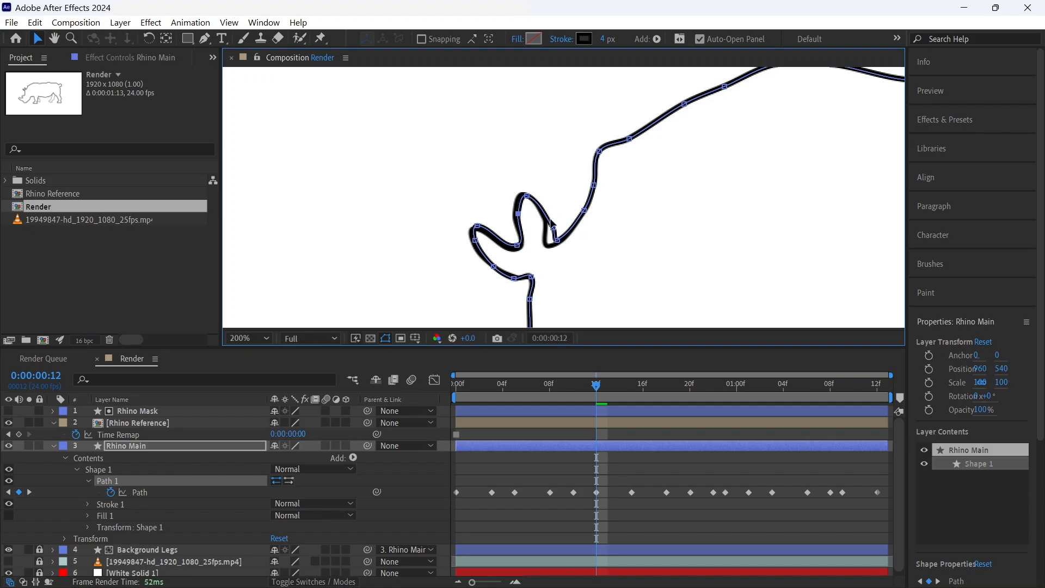
left_click_drag(553, 241, 548, 227)
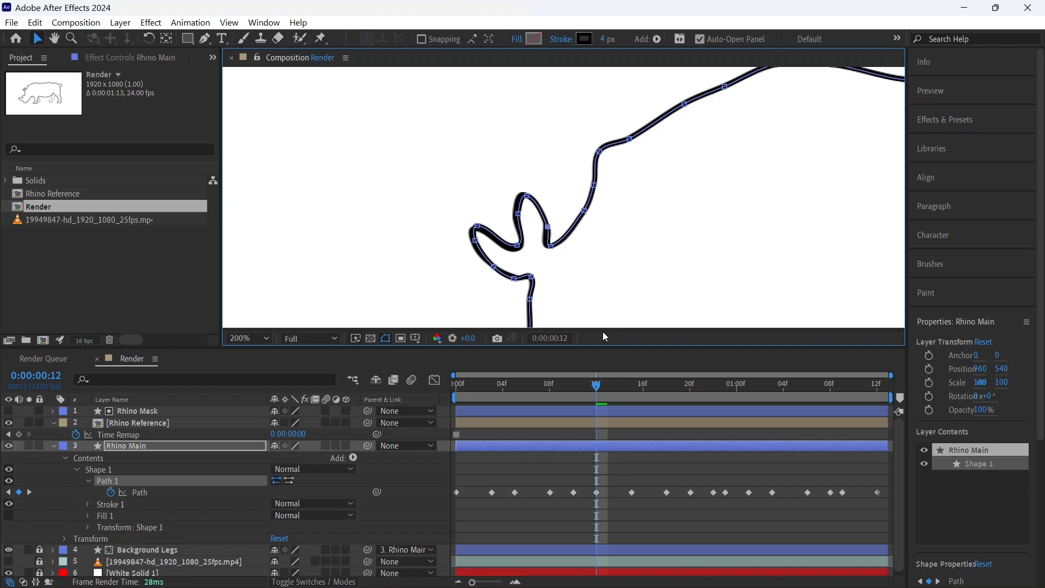
- At the 0:00:00:15 path keyframe, overlay Rhino Reference on the outline and match the ear notch and rear ear of Rhino Main to it
left_click_drag(599, 390, 632, 388)
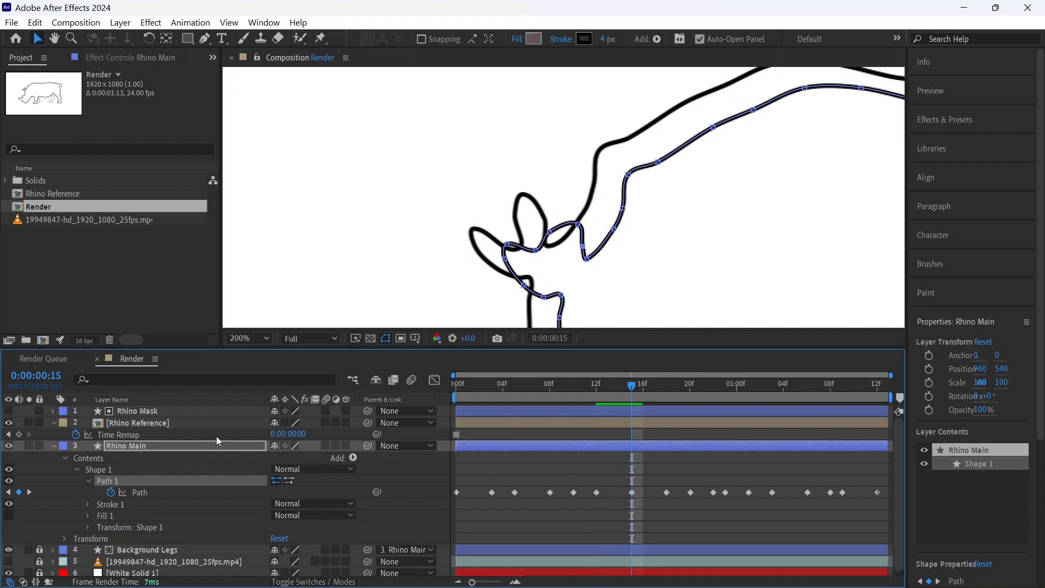
left_click(308, 423)
left_click(201, 481)
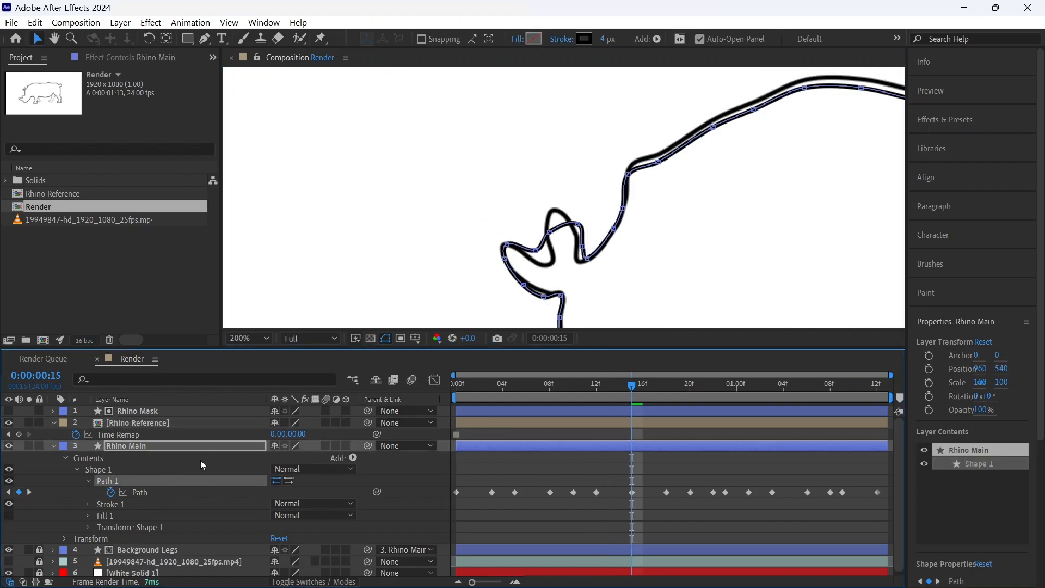
left_click_drag(542, 251, 580, 243)
left_click(385, 75)
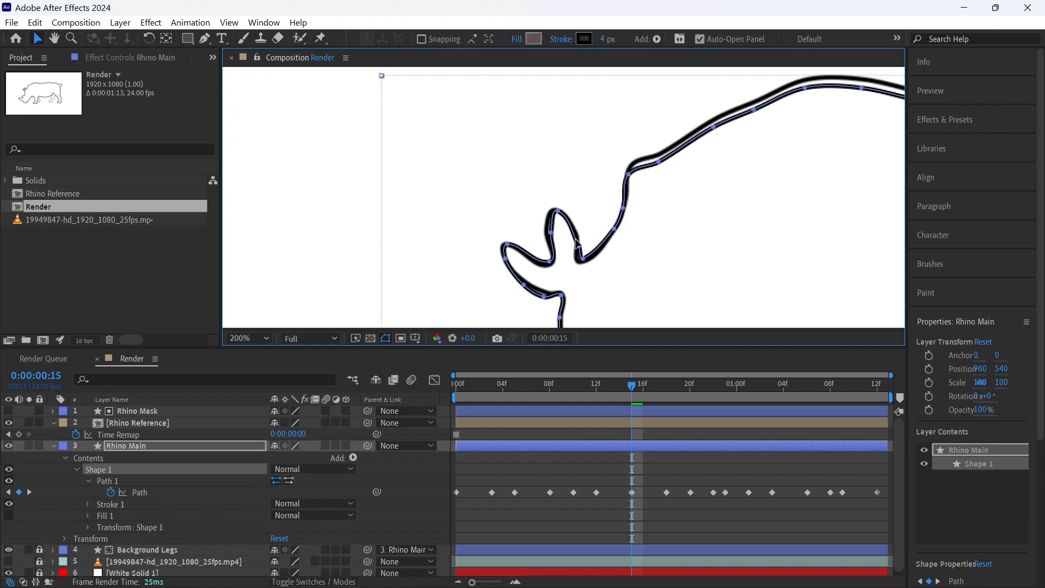
left_click(580, 244)
- At the 0:00:00:18 path keyframe, move the Rhino Main layer to position 945, 545 so its outline overlays the reference
left_click_drag(632, 384, 662, 383)
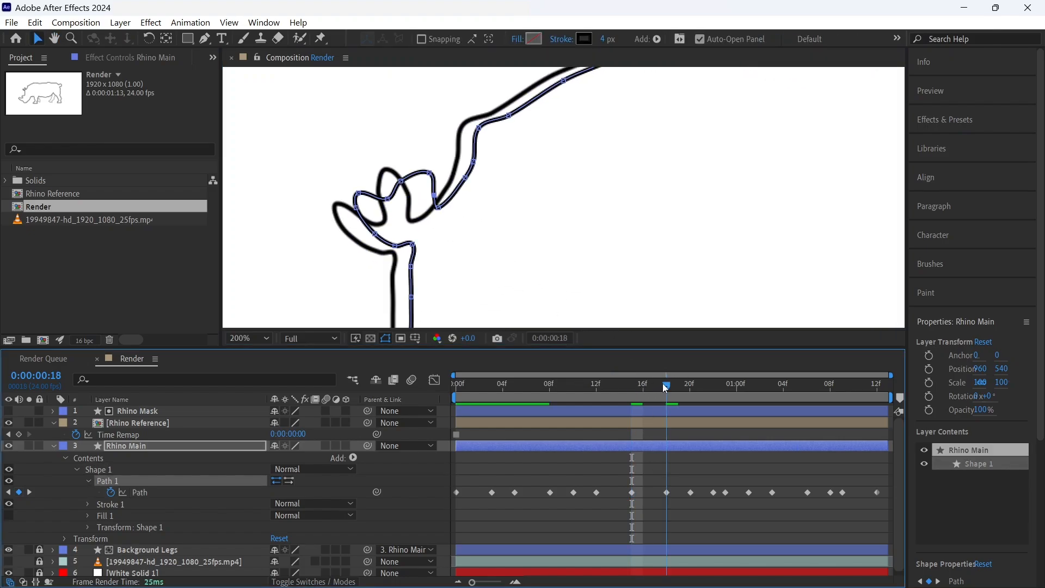
left_click(190, 446)
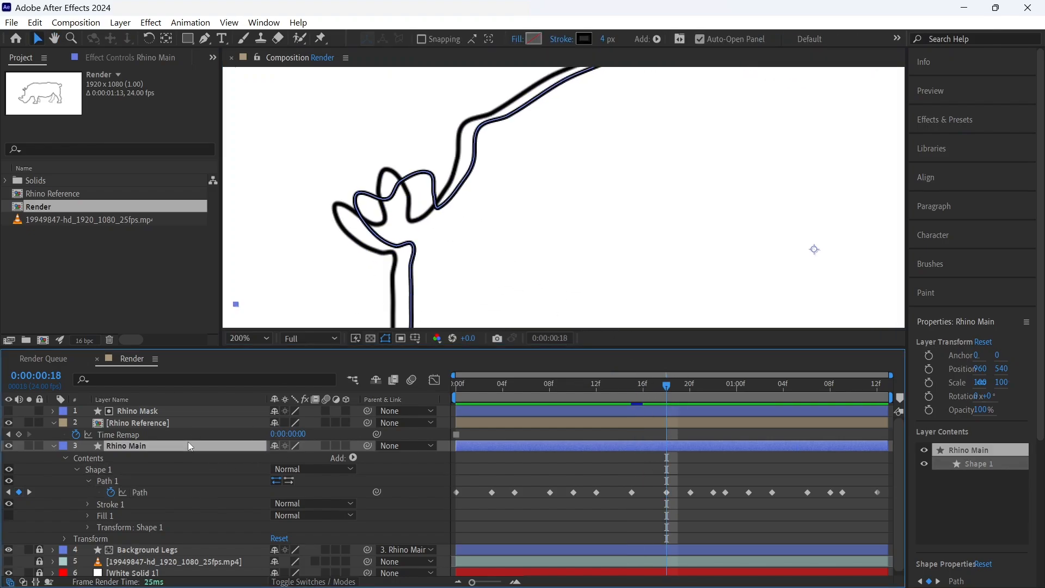
left_click_drag(449, 204, 433, 210)
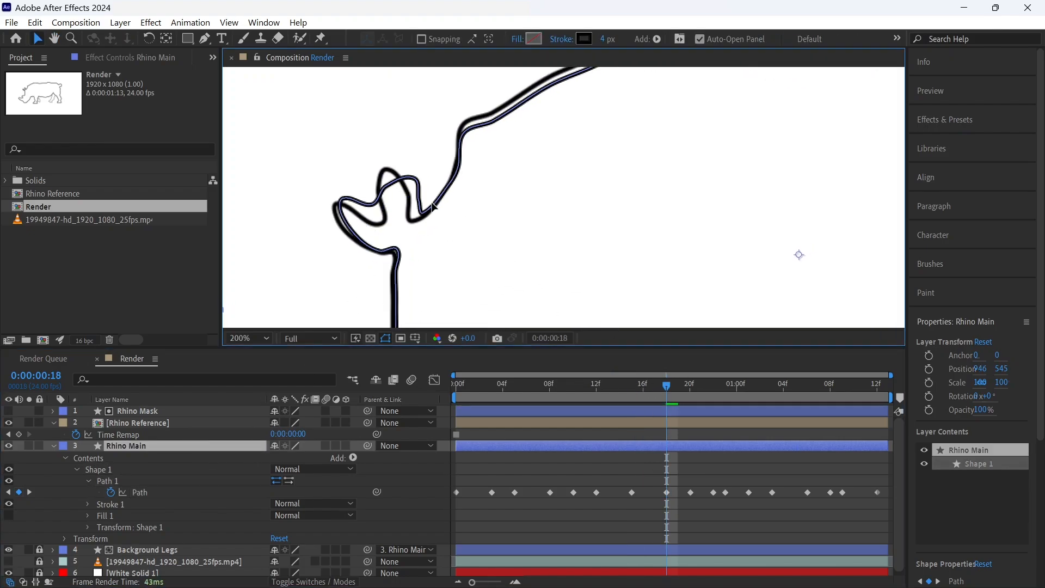
- Reshape the front ear tip, the notch between the ears and the rear ear on the Rhino Main path at 0:00:00:18
left_click(221, 494)
left_click(224, 482)
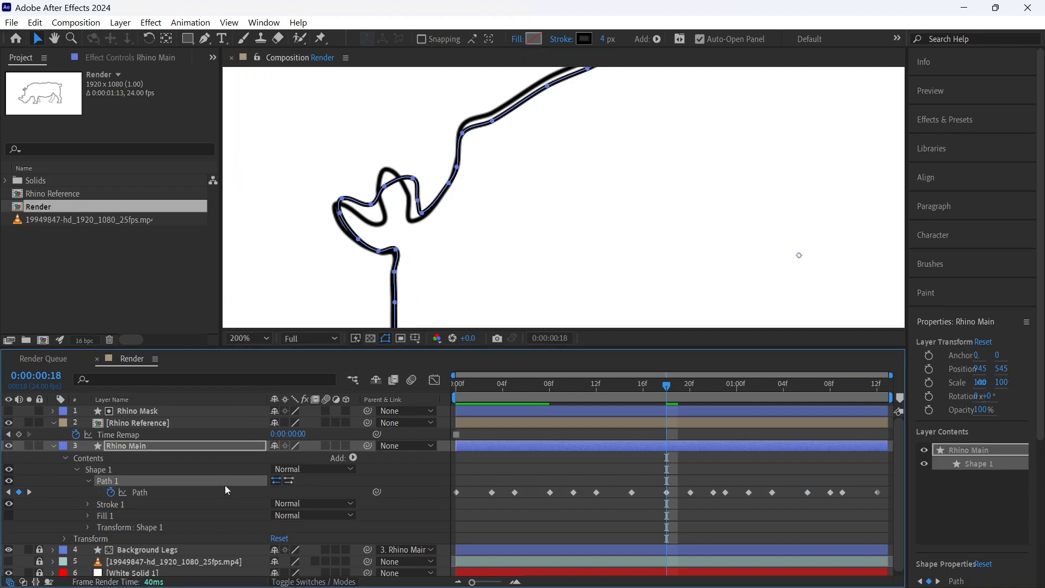
left_click_drag(371, 204, 388, 167)
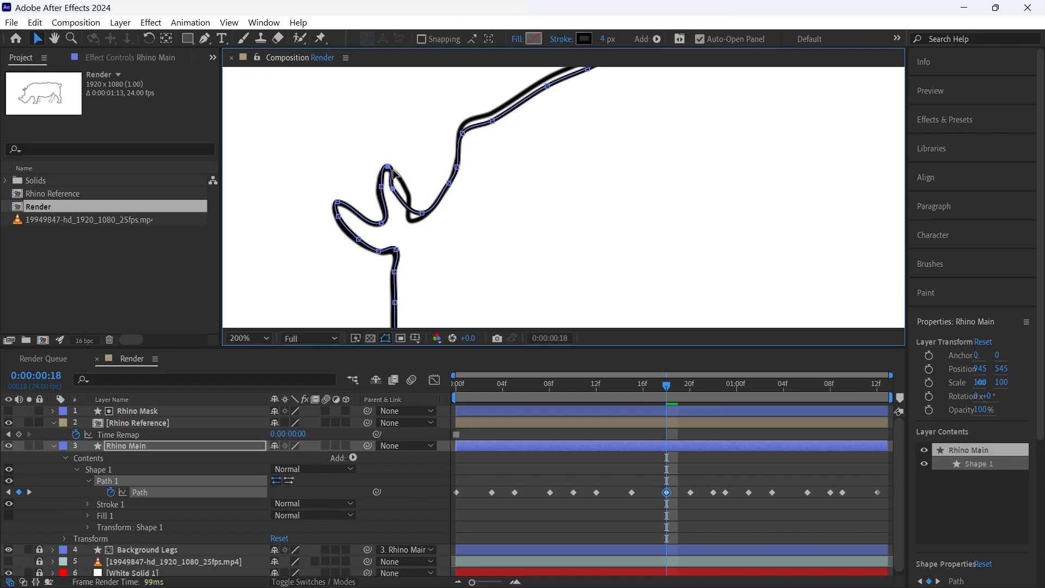
left_click(401, 193)
left_click(185, 481)
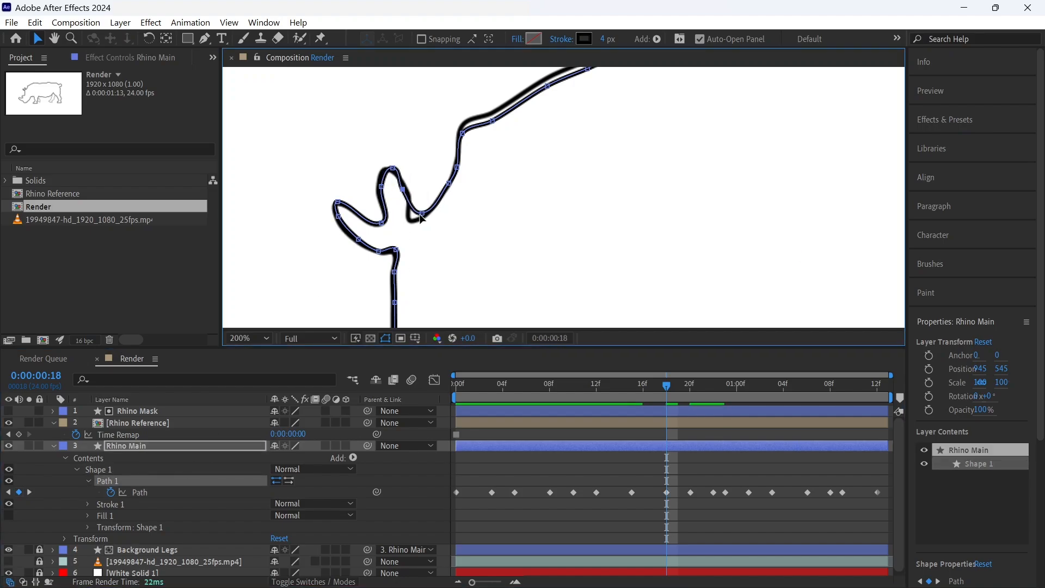
- At the 0:00:00:20 path keyframe, realign Rhino Reference with the outline and fit the ear notch, rear ear and neck points to it
left_click_drag(682, 389, 690, 388)
left_click(484, 425)
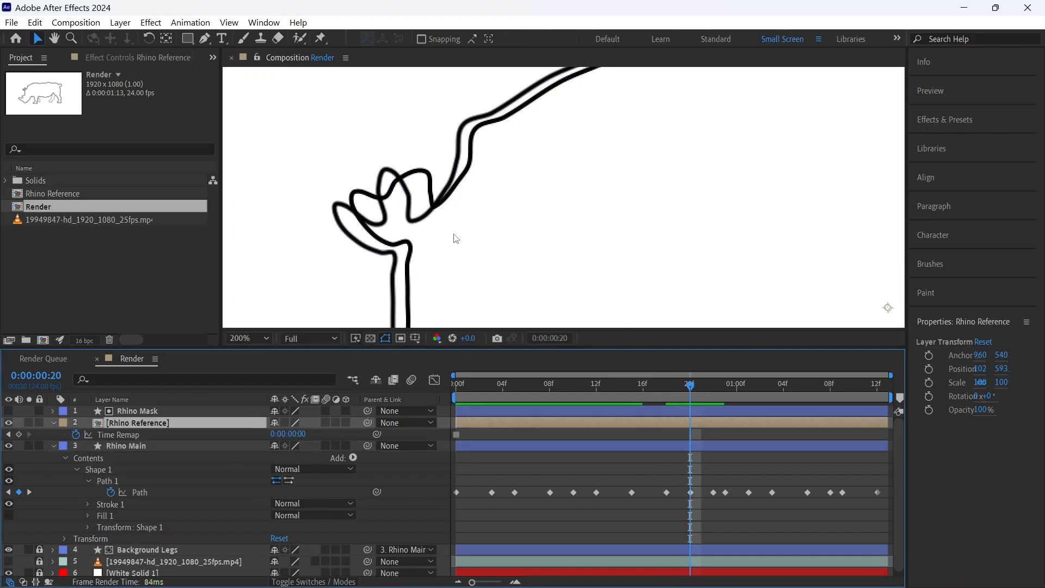
left_click(217, 481)
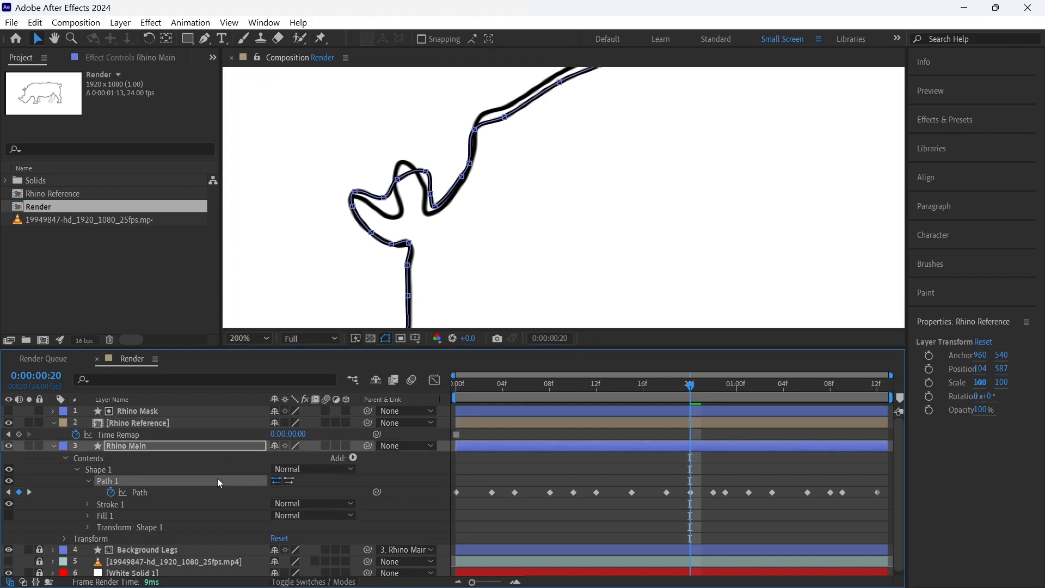
mouse_move(396, 206)
left_mouse_down()
mouse_move(429, 205)
mouse_move(464, 178)
left_mouse_up()
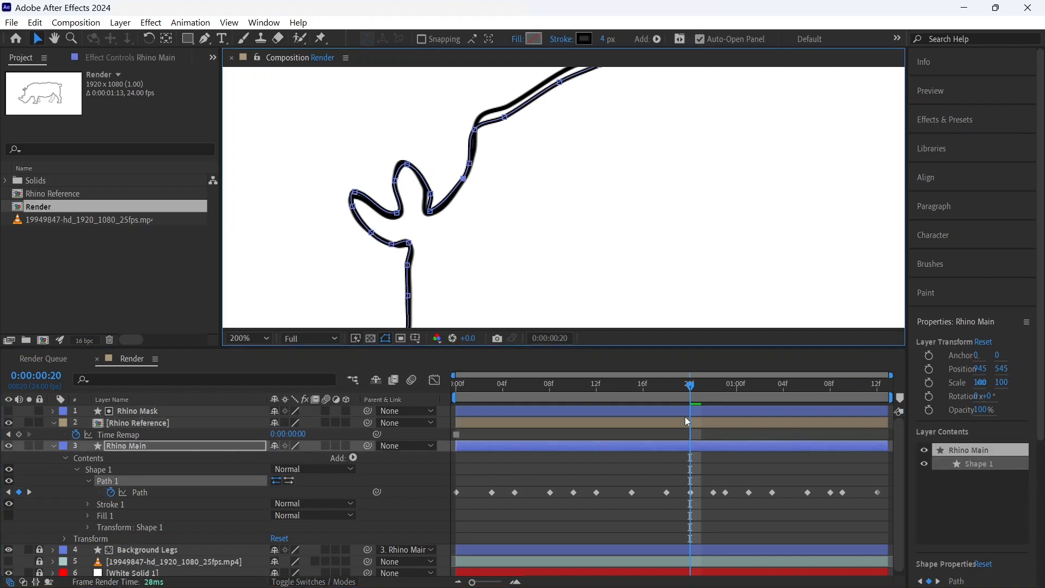
- At the 0:00:00:22 path keyframe, realign Rhino Reference and pull the ear notch, rear ear tip and base onto it
left_click(710, 386)
left_click(233, 422)
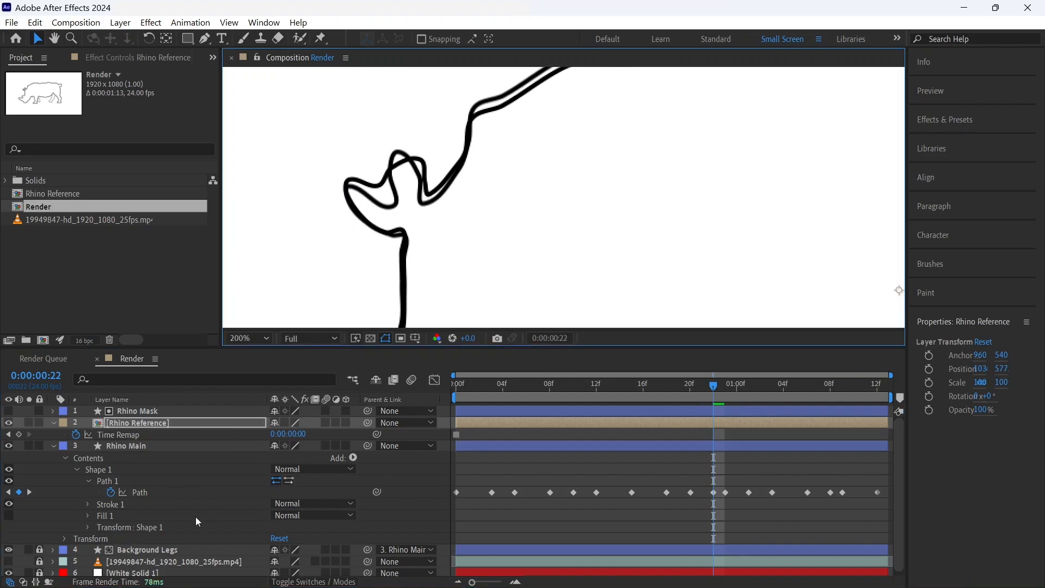
left_click(190, 481)
left_click_drag(385, 198, 390, 205)
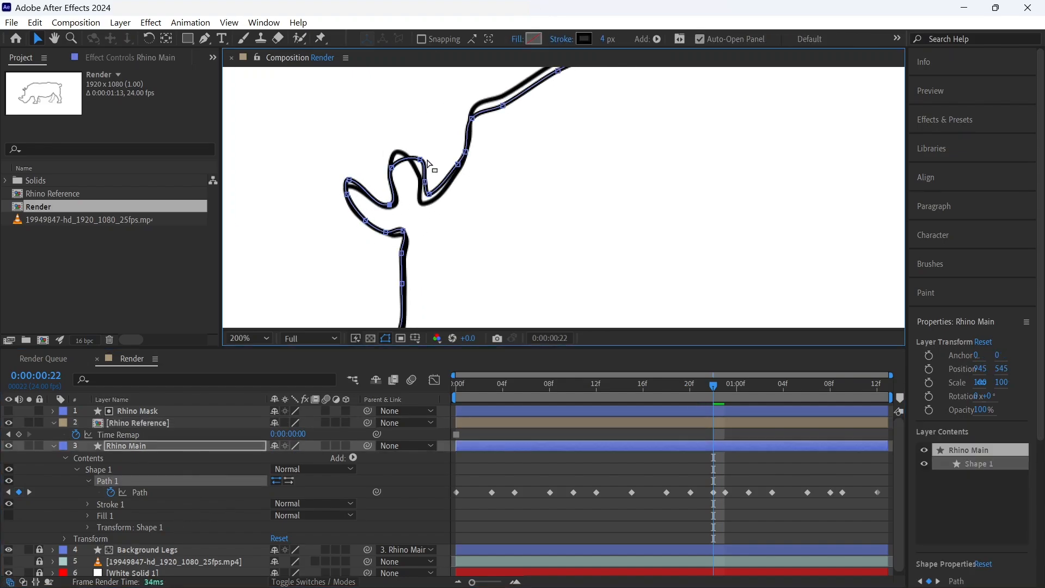
left_click_drag(416, 158, 424, 200)
- Go to the path keyframe at 0:00:00:23 and adjust the front ear's base and outer edge points to the reference
left_click(733, 386)
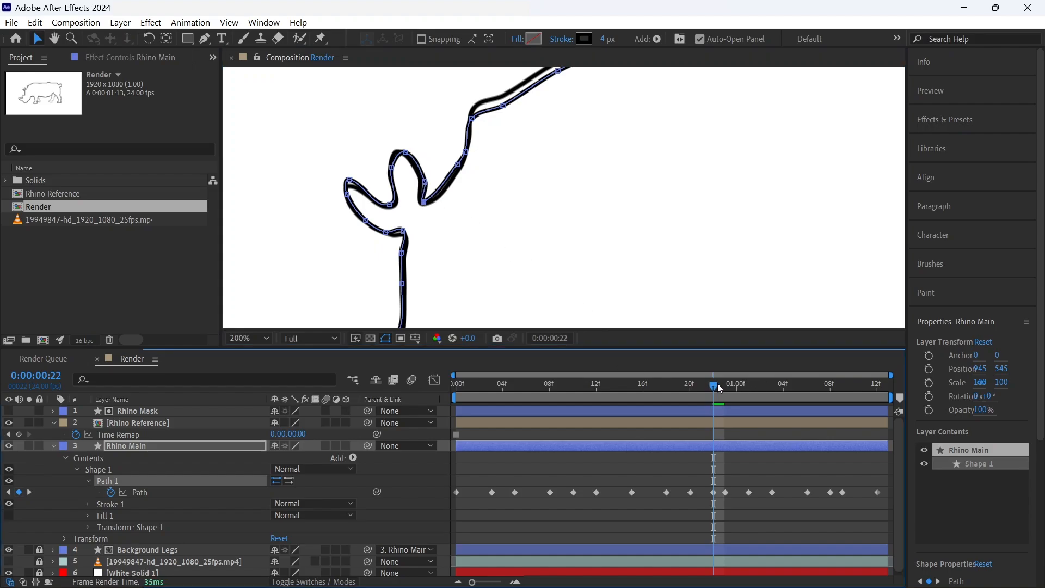
mouse_move(401, 231)
left_mouse_down()
mouse_move(411, 233)
mouse_move(402, 252)
mouse_move(388, 231)
left_mouse_up()
left_click_drag(344, 188, 343, 197)
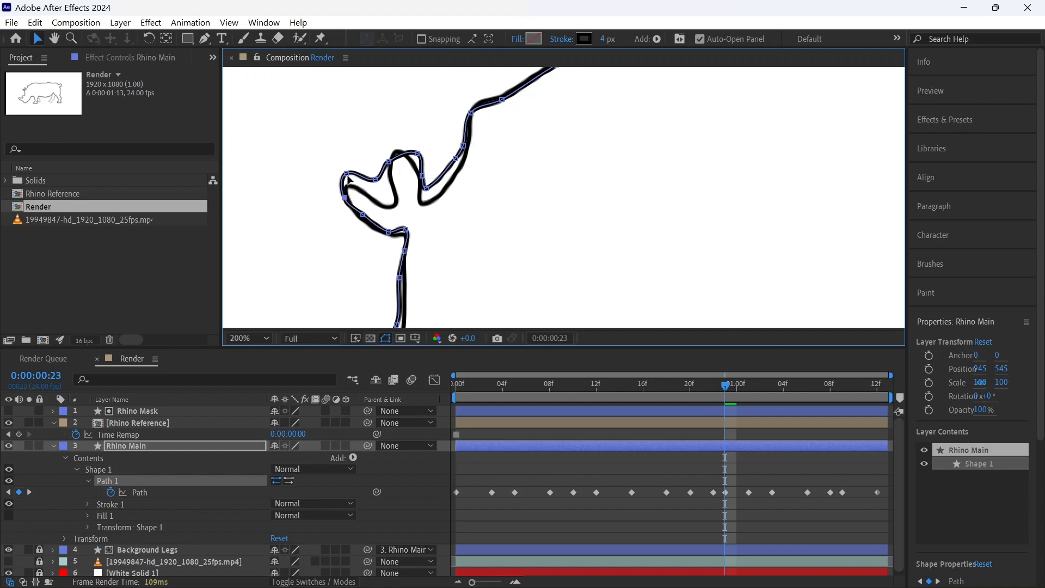
- Fit the front ear tip, ear notch, rear ear and adjoining neck points on the Rhino Main path to the reference at 0:00:00:23
left_click(349, 175)
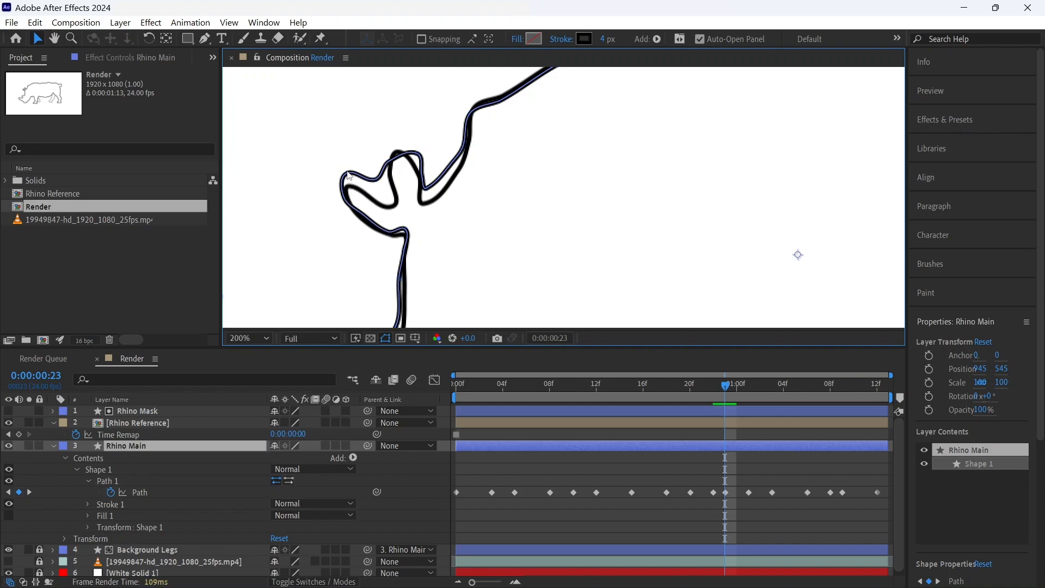
left_click(175, 482)
left_click_drag(346, 174, 389, 204)
left_click_drag(418, 153, 402, 151)
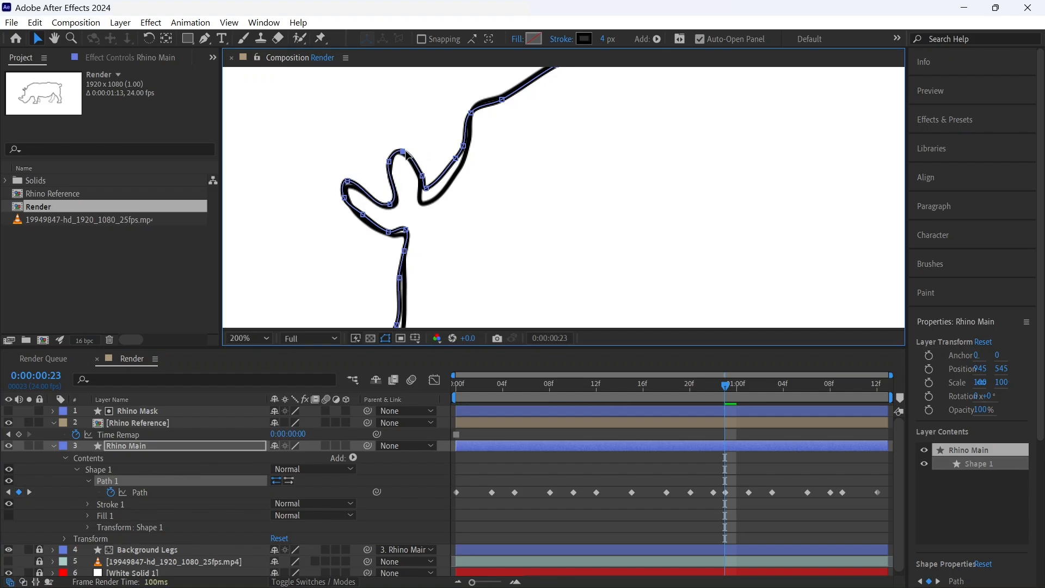
left_click_drag(428, 200, 460, 167)
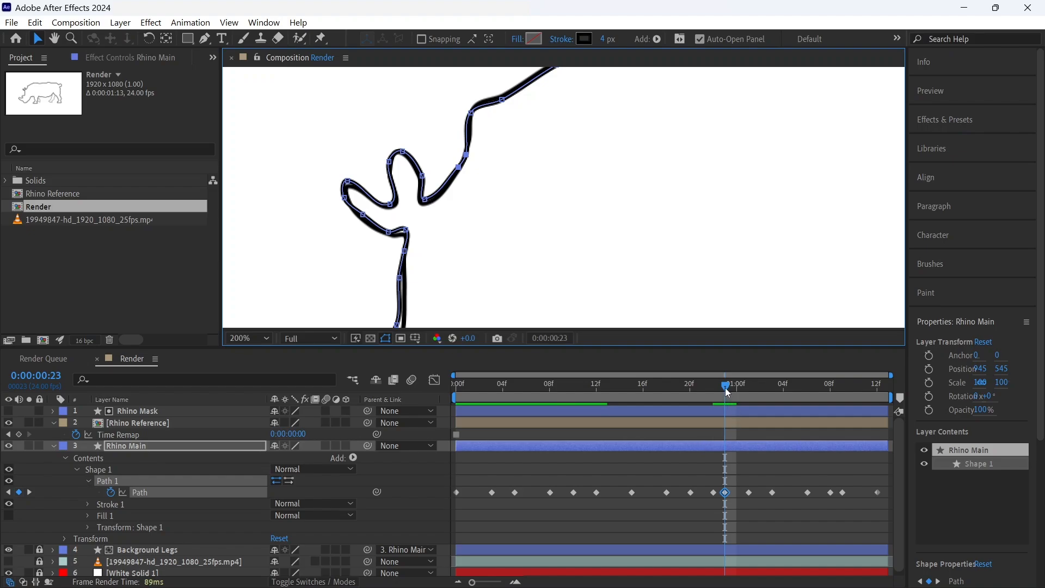
- Go to the path keyframe at 0:00:01:01 and shift the Rhino Reference layer onto the Rhino Main outline
left_click_drag(727, 387, 749, 387)
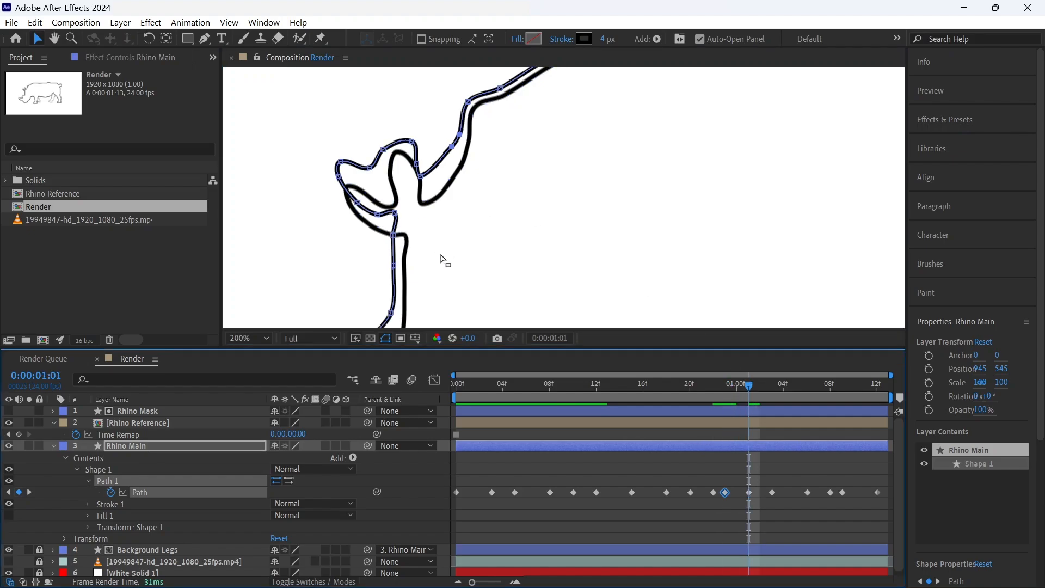
left_click(234, 469)
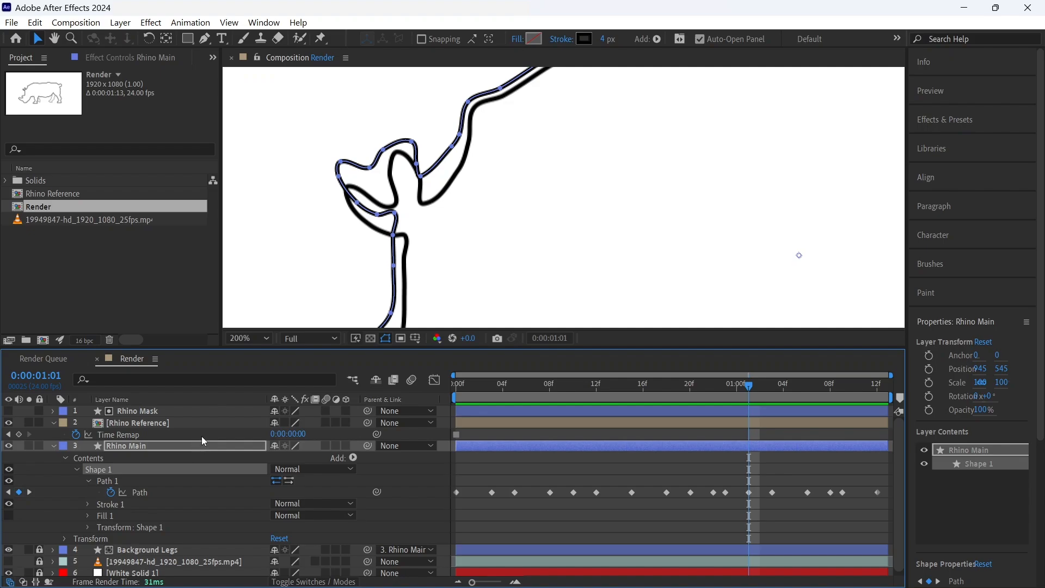
left_click(221, 423)
left_click_drag(464, 212, 454, 190)
- Move the Rhino Main points at the ear notch, rear ear tip and rear ear base onto the reference at 0:00:01:01
left_click(220, 480)
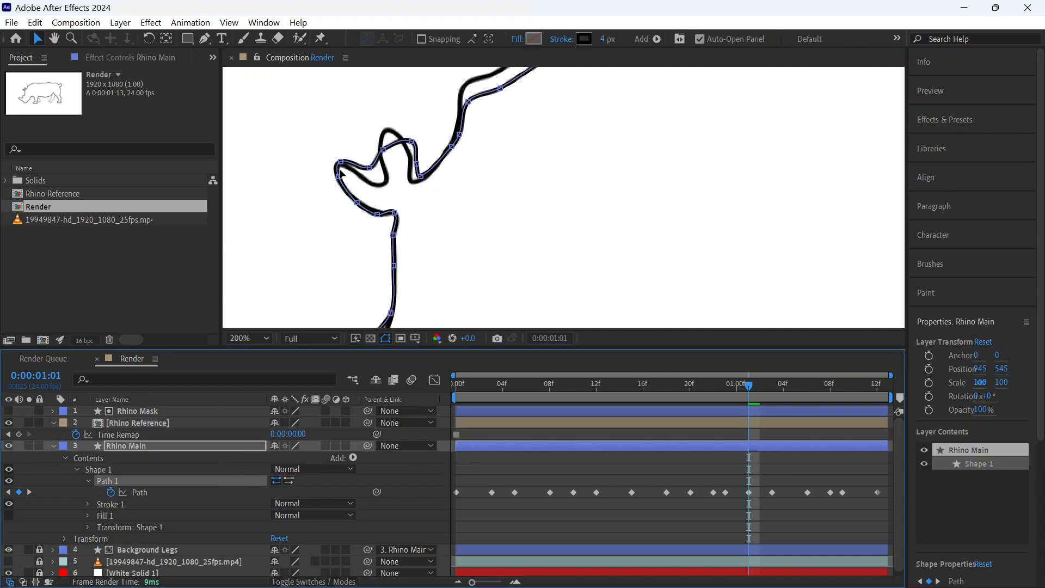
left_click_drag(370, 168, 384, 181)
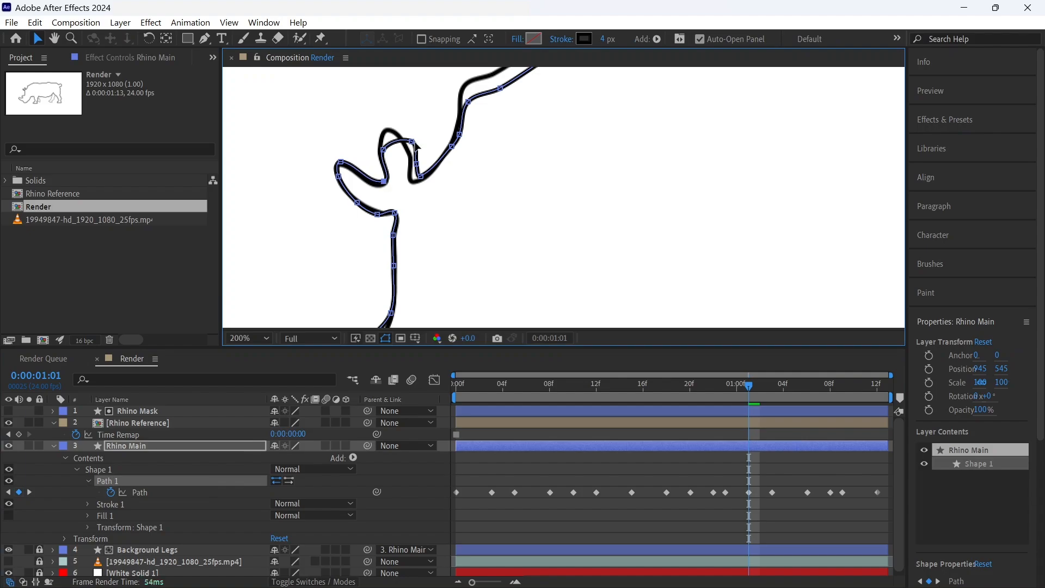
left_click_drag(412, 142, 396, 131)
left_click_drag(420, 177, 417, 184)
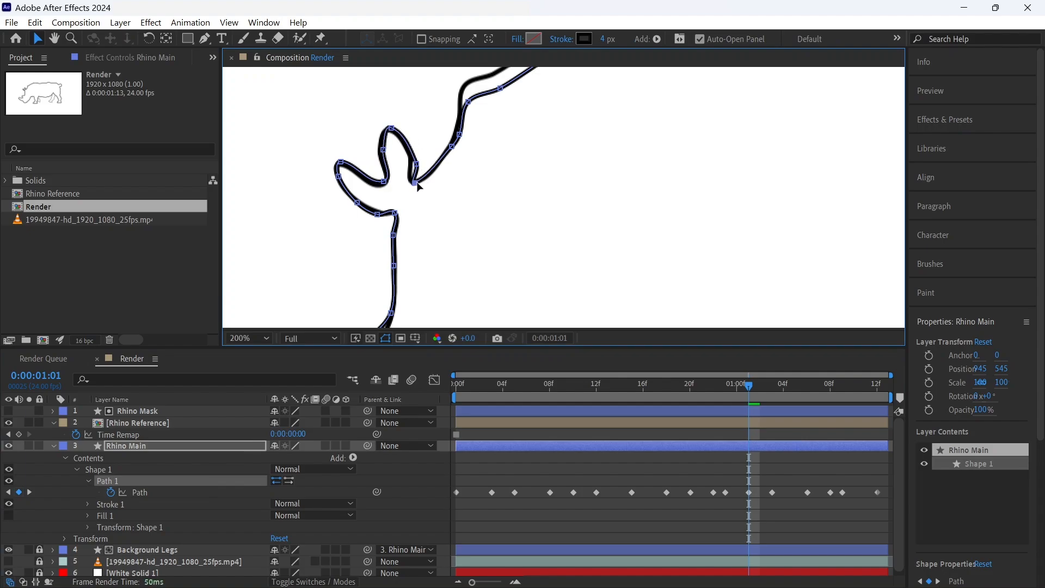
- Go to the path keyframe at 0:00:01:03 and shift the Rhino Reference layer down onto the Rhino Main outline
left_click(765, 384)
left_click_drag(395, 235, 398, 227)
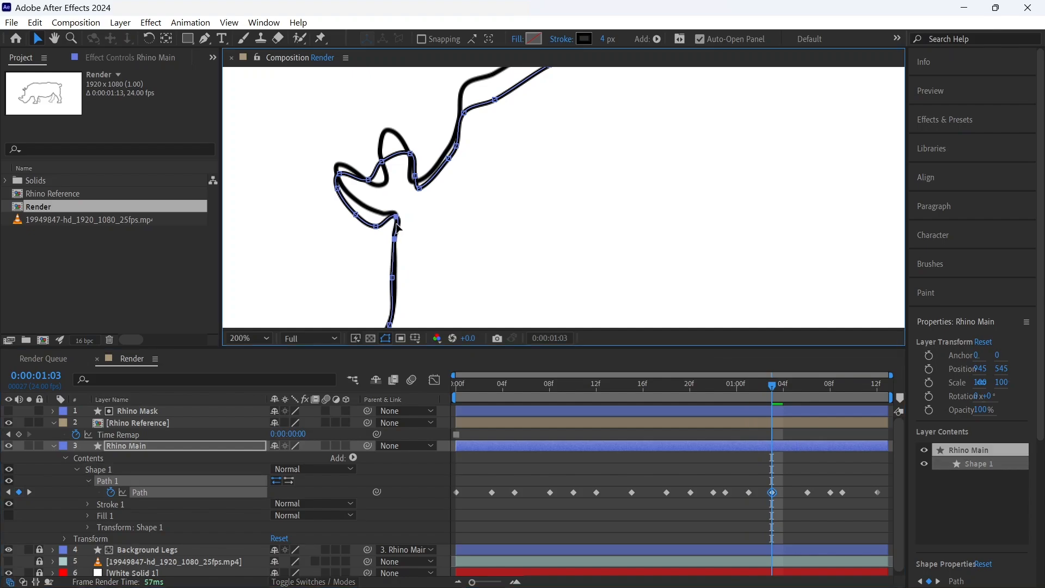
key("ctrl+z")
left_click(225, 424)
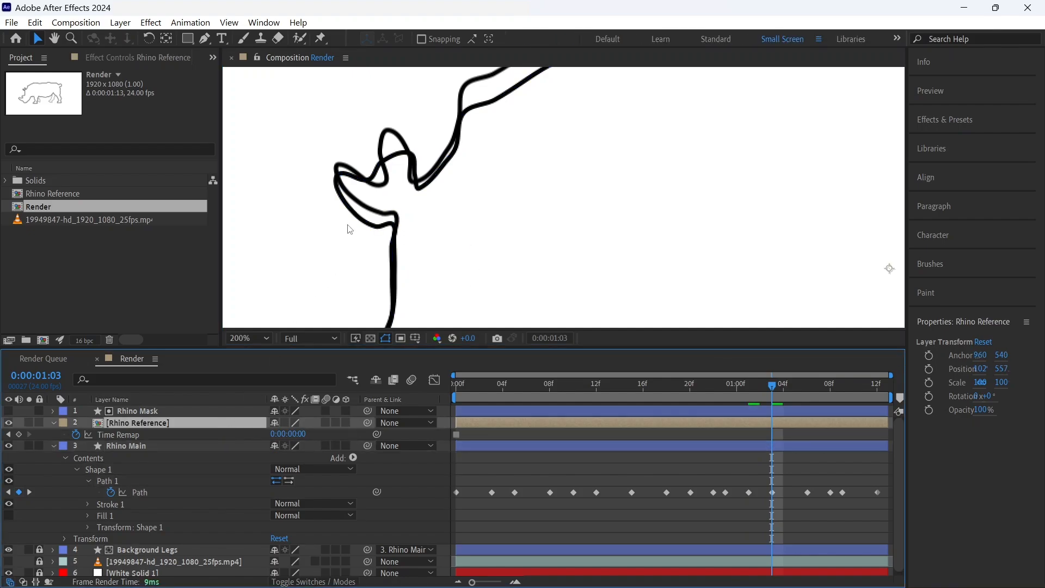
mouse_move(378, 233)
left_mouse_down()
mouse_move(378, 221)
mouse_move(377, 244)
left_mouse_up()
- Move the Rhino Main points at the ear notch, rear ear tip and rear ear base onto the reference at 0:00:01:03
left_click(196, 481)
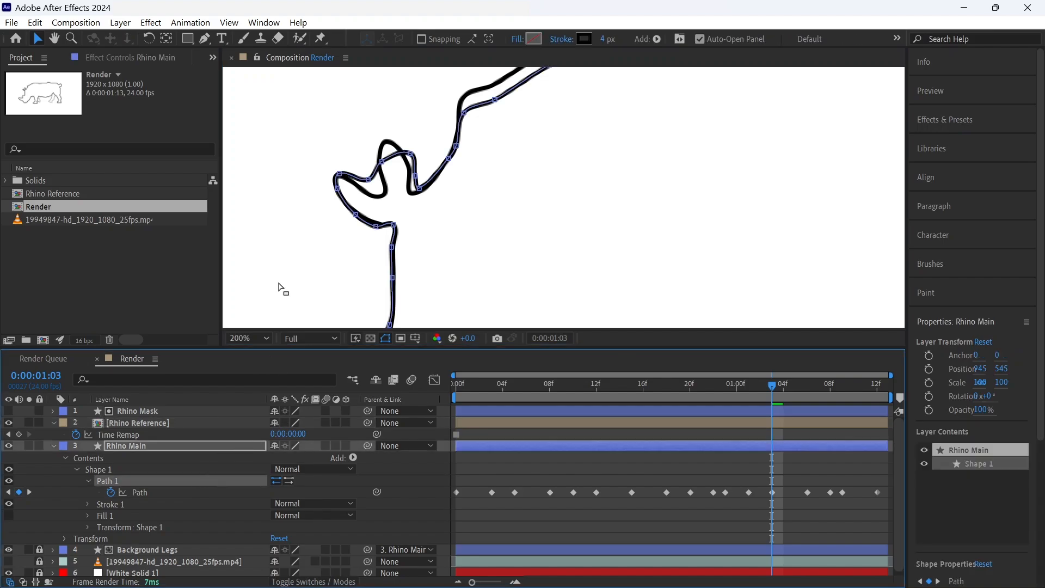
left_click_drag(369, 180, 381, 197)
left_click_drag(412, 156, 395, 147)
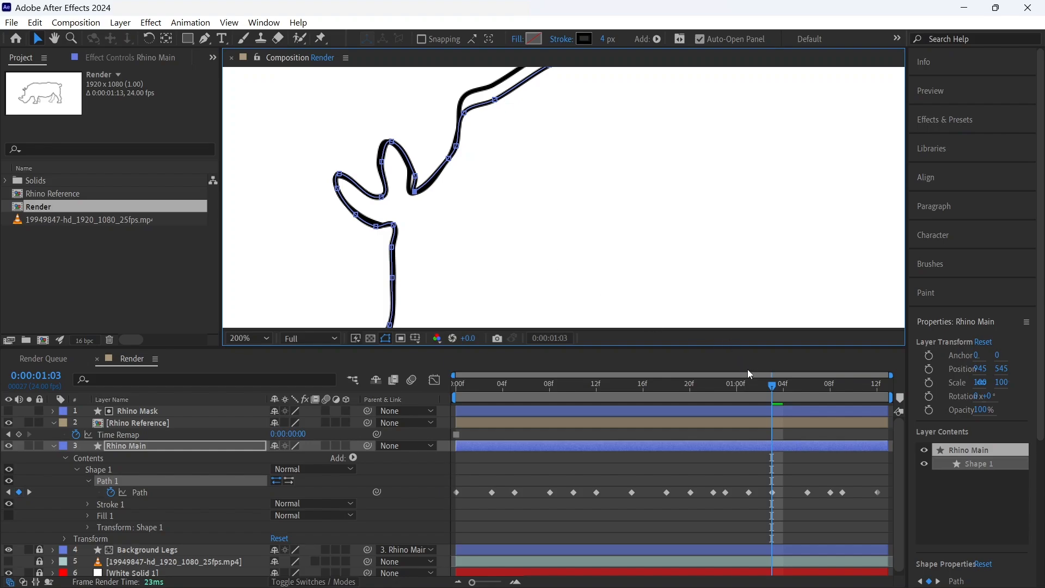
- Go to the path keyframe at 0:00:01:06 and shift the Rhino Reference layer to align with the Rhino Main outline
left_click_drag(776, 390, 805, 386)
left_click(182, 412)
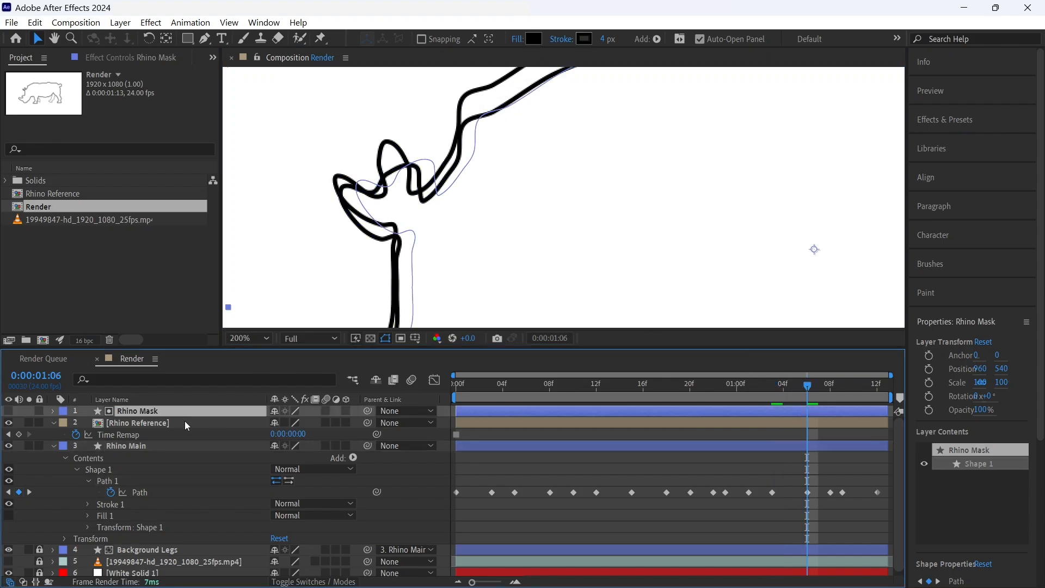
left_click(185, 423)
left_click_drag(408, 224, 413, 237)
- Fit the ear notch, rear ear tip and rear ear base points of the Rhino Main path to the reference at 0:00:01:06
left_click(208, 449)
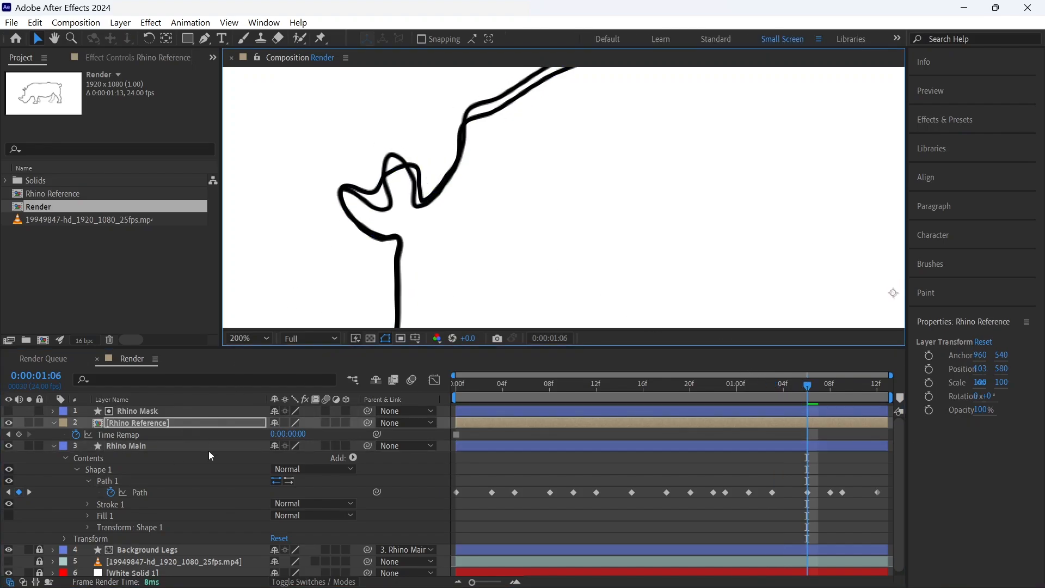
left_click(205, 424)
left_click(210, 493)
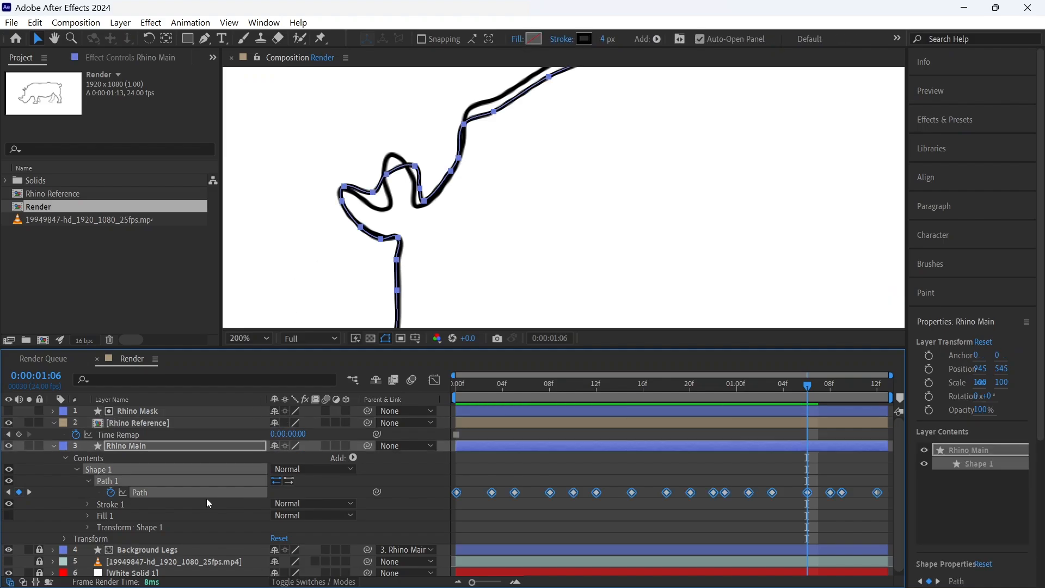
left_click(206, 503)
left_click(210, 492)
left_click(215, 482)
left_click_drag(375, 197, 387, 205)
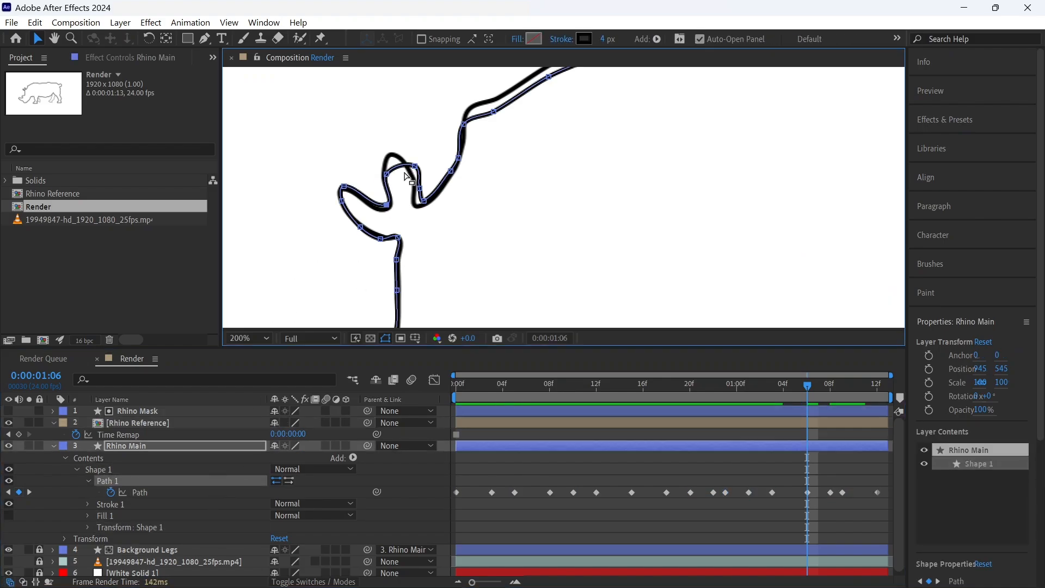
left_click_drag(414, 166, 393, 156)
left_click_drag(423, 199, 417, 203)
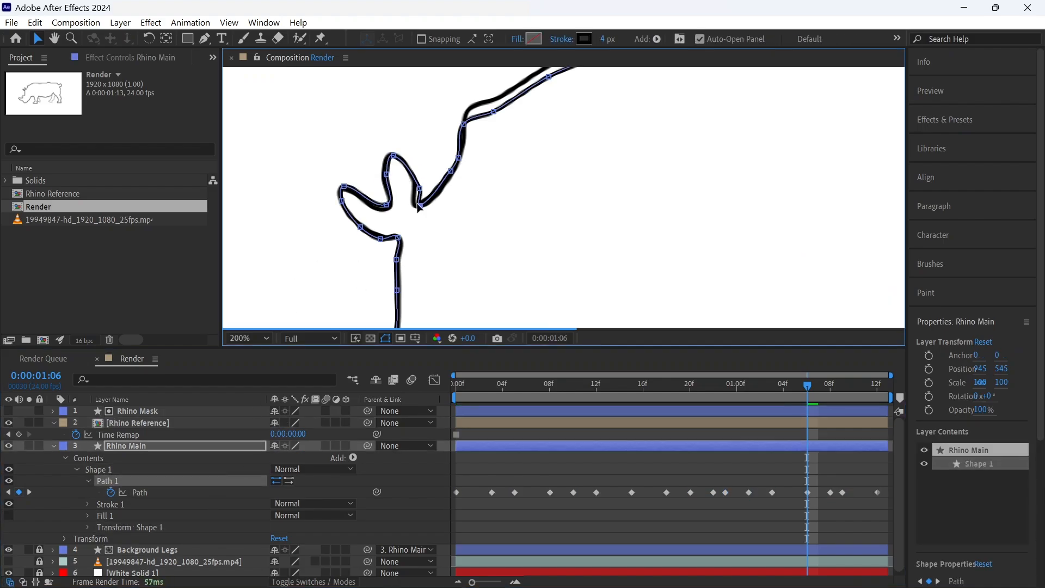
- Go to the path keyframe at 0:00:01:08 and fit the ear notch and the rear ear's tip, outer edge and base to the reference
key("k")
left_click_drag(377, 197, 388, 207)
left_click_drag(418, 171, 396, 157)
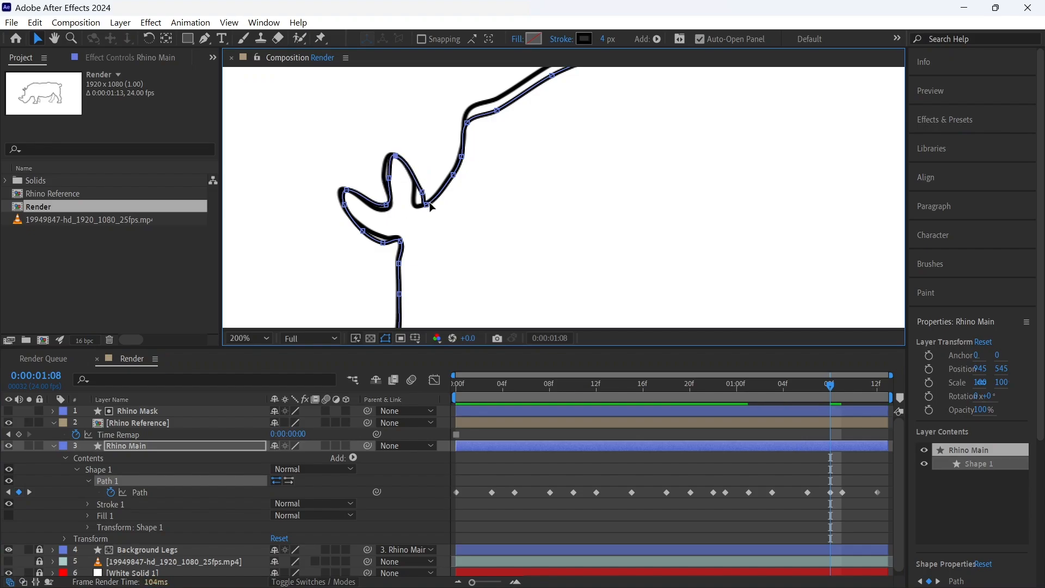
left_click_drag(423, 193, 419, 189)
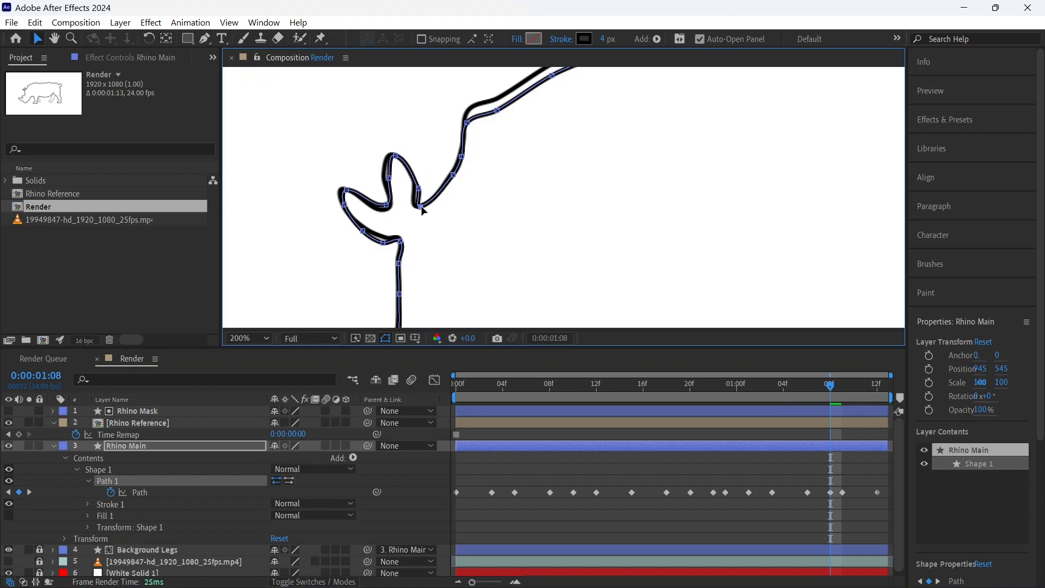
- Go to the path keyframe at 0:00:01:09 and fit the front ear's lower edge, ear notch and rear ear points to the reference
left_click_drag(830, 384, 845, 387)
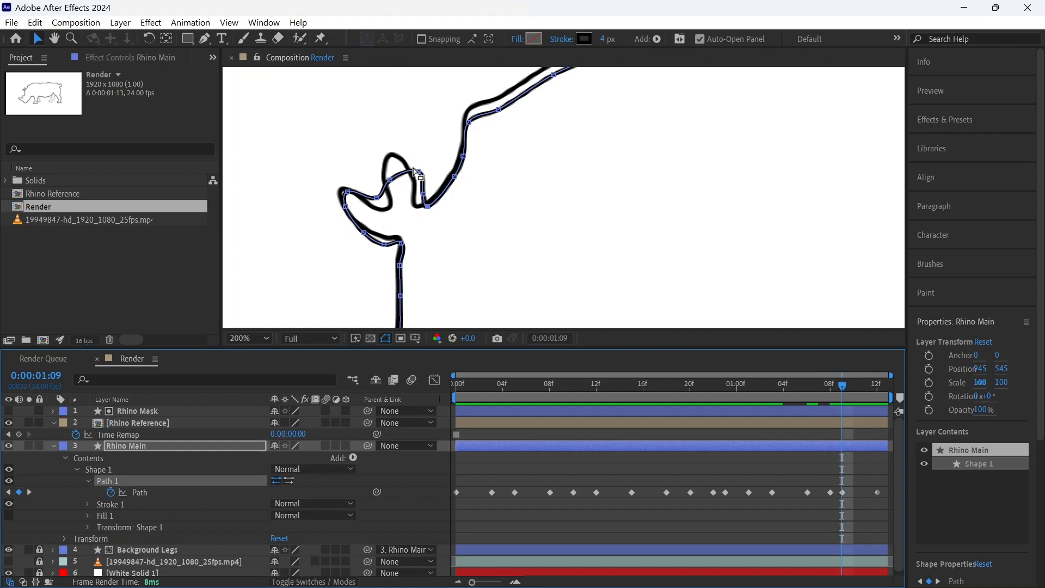
left_click(384, 244)
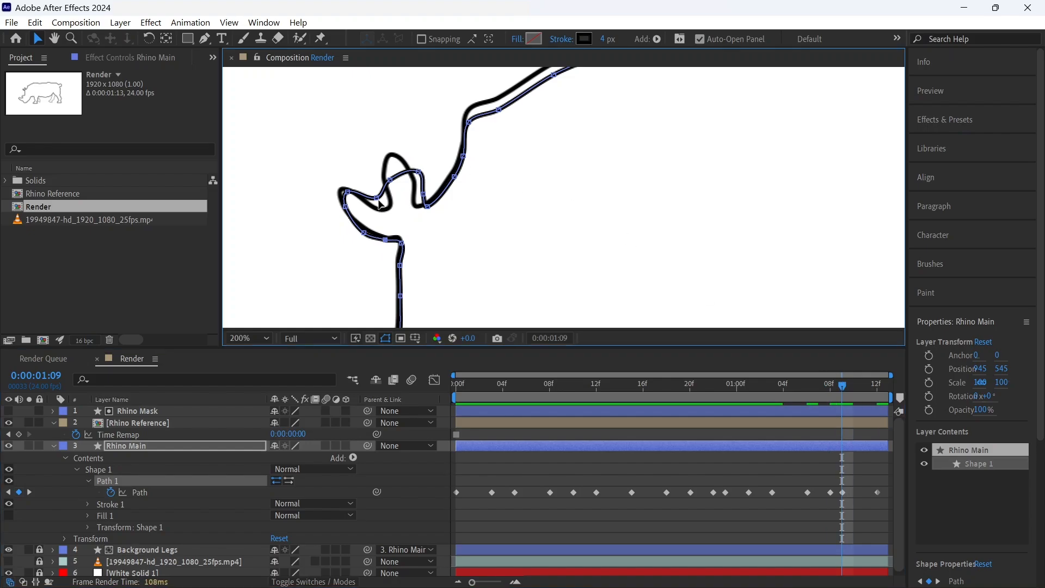
left_click_drag(377, 198, 387, 205)
left_click_drag(418, 171, 418, 194)
left_click(421, 207)
left_click(422, 208)
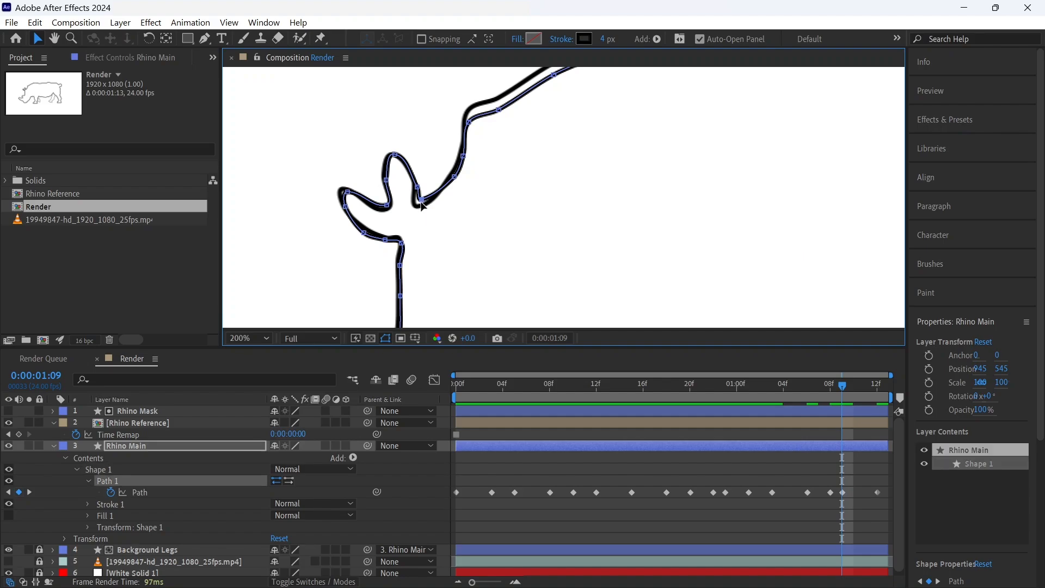
- Go to the last path keyframe at 0:00:01:12 and shift the Rhino Reference layer up onto the Rhino Main outline
key("End")
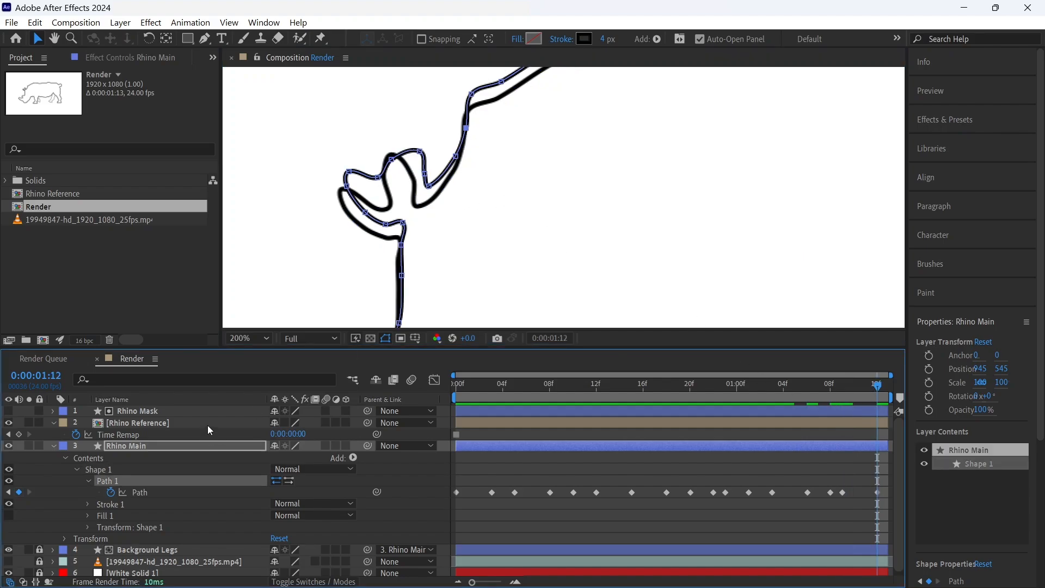
left_click(208, 425)
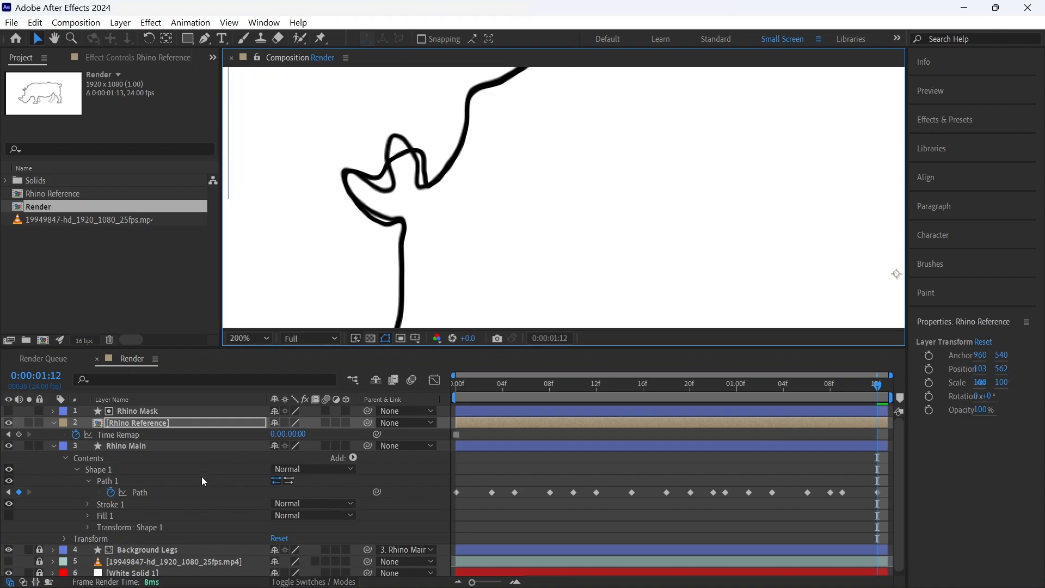
- Move the Rhino Main points at the ear notch, rear ear tip and rear ear base onto the reference at 0:00:01:12
left_click(198, 490)
left_click_drag(380, 180, 388, 189)
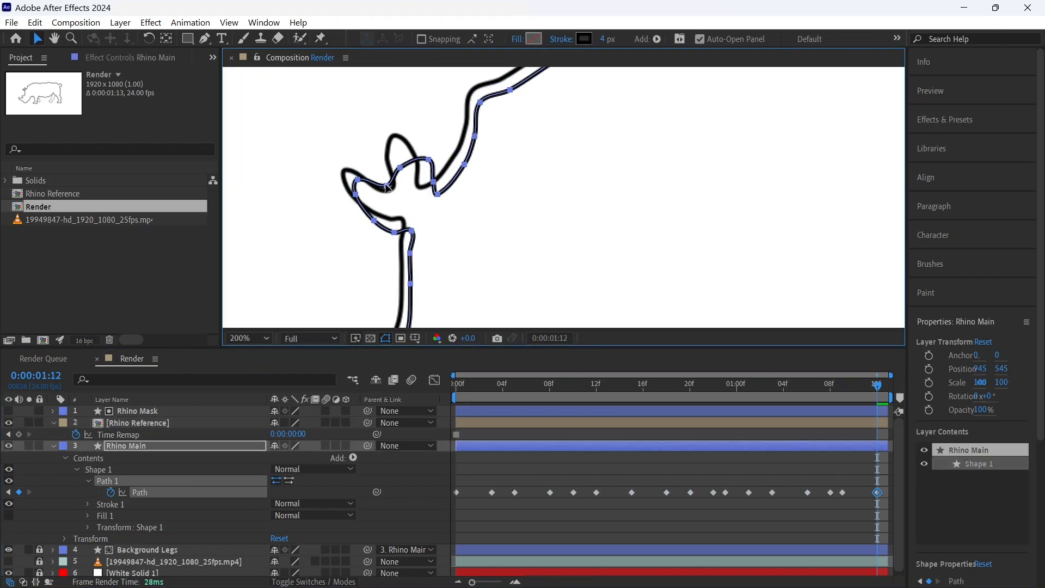
left_click(227, 422)
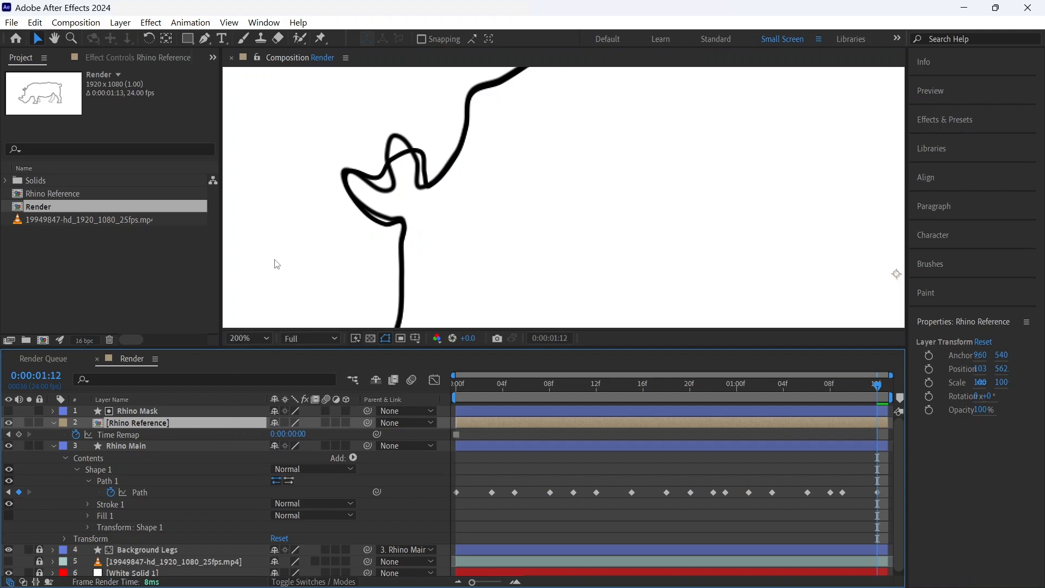
left_click(218, 446)
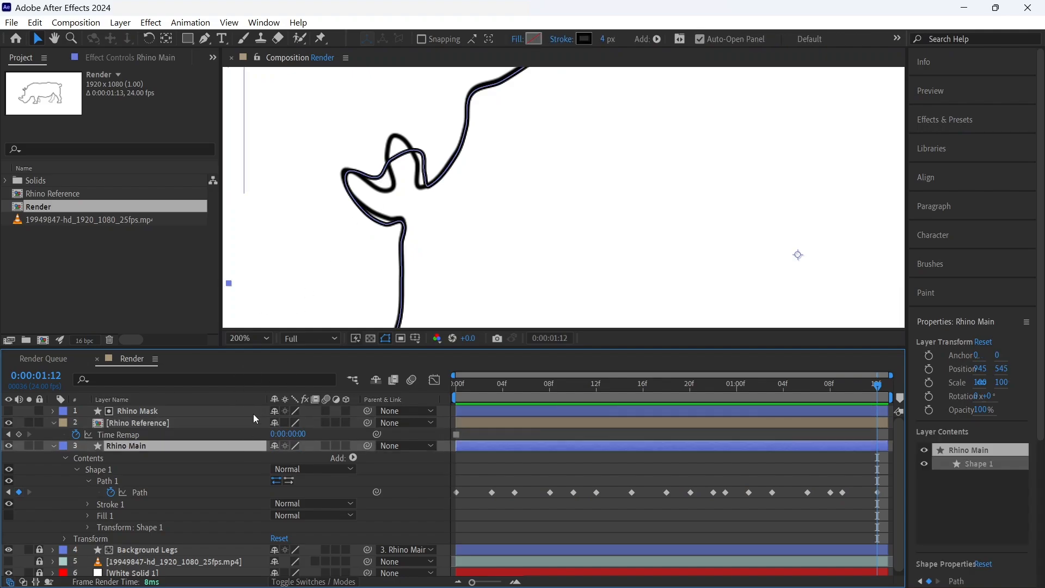
left_click(228, 481)
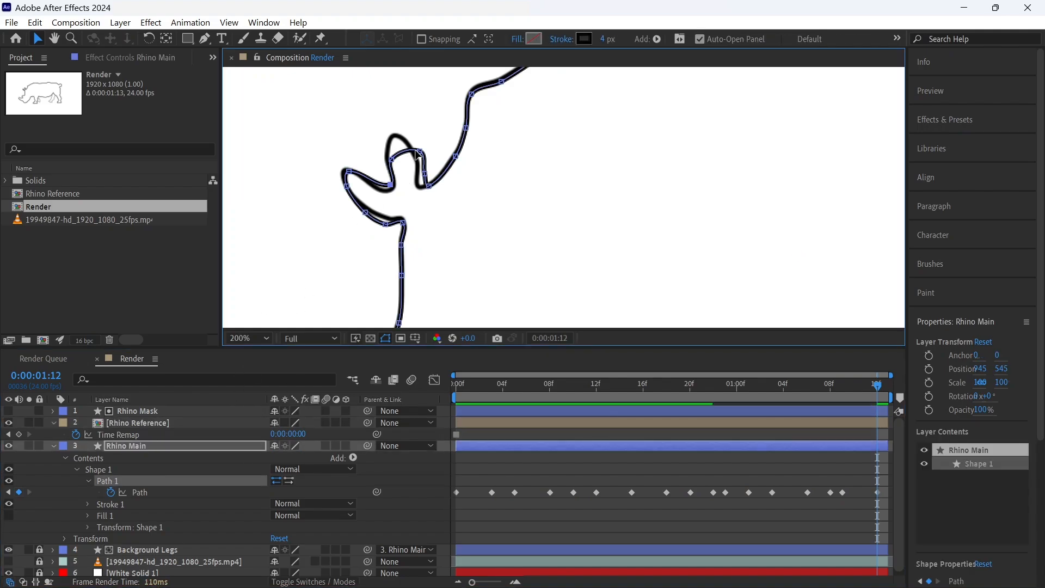
left_click_drag(416, 155, 423, 187)
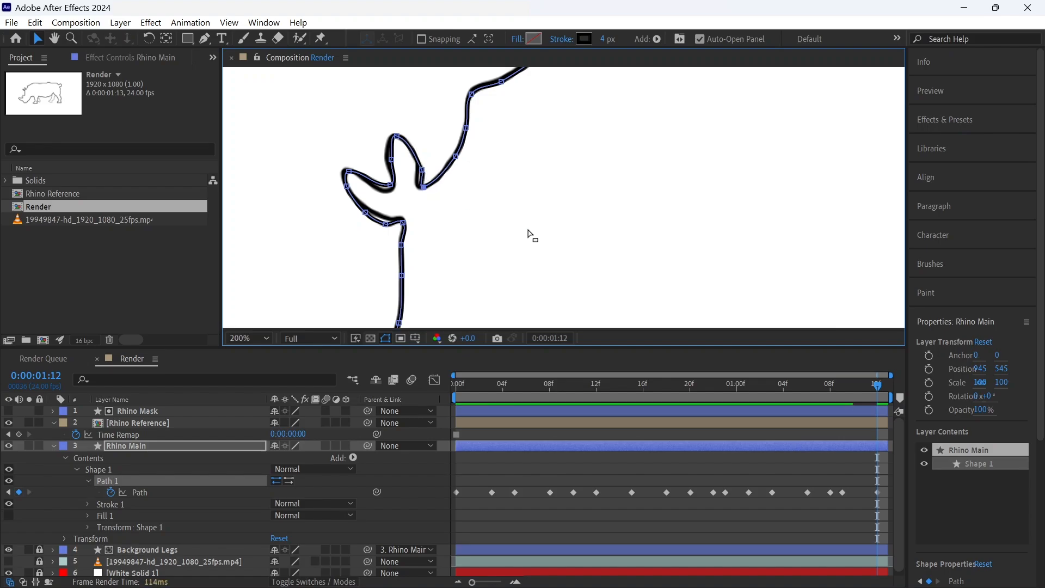
- Fit the whole composition in the view and hide the Rhino Reference layer
key("comma")
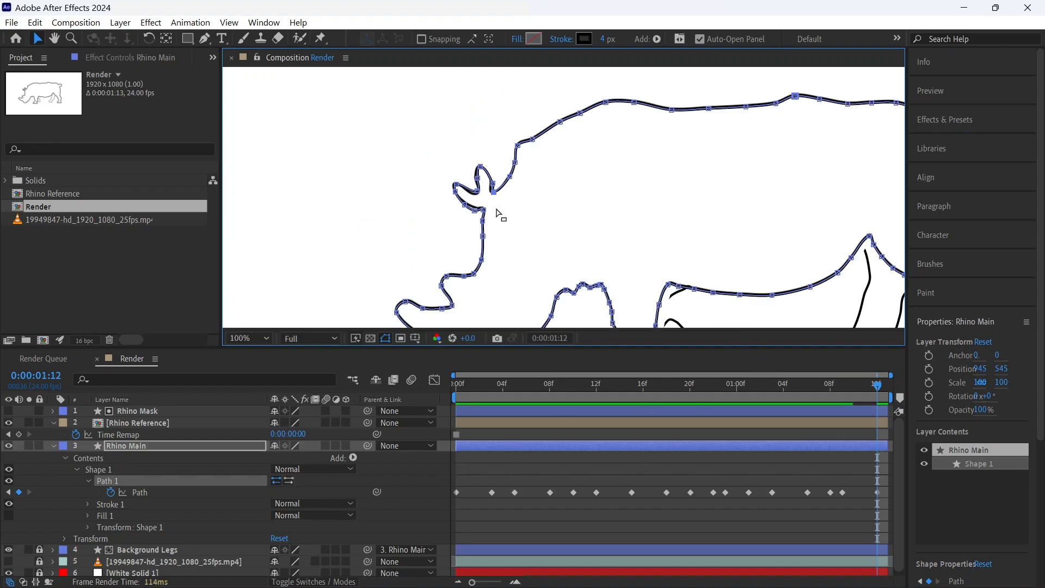
key("shift+slash")
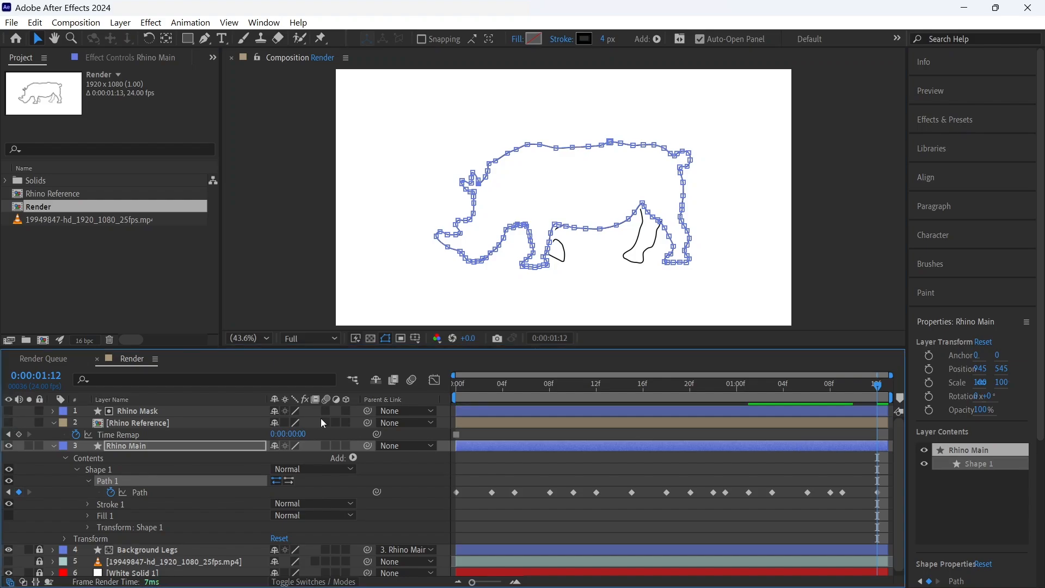
left_click(223, 512)
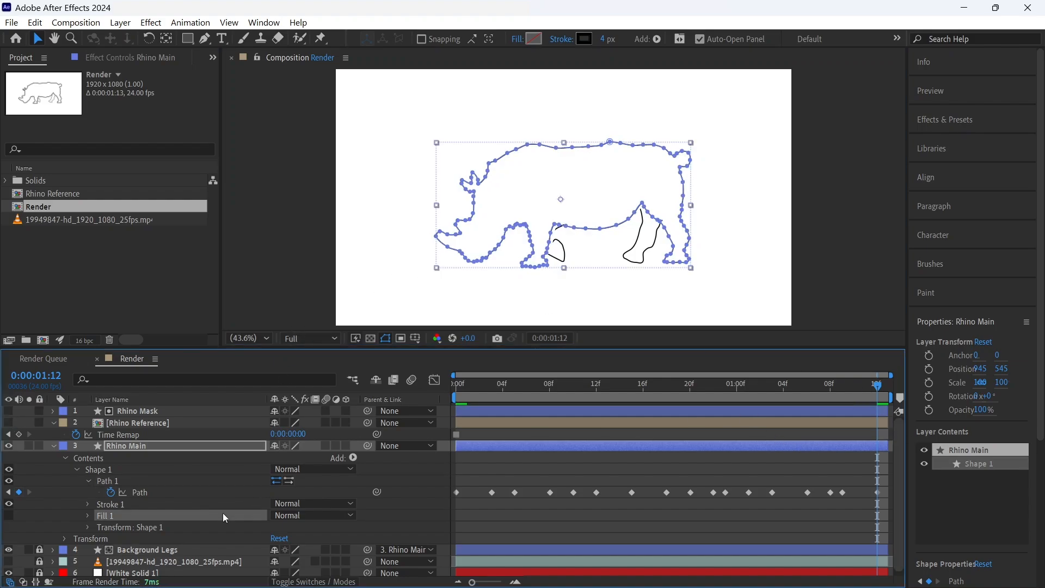
left_click(253, 421)
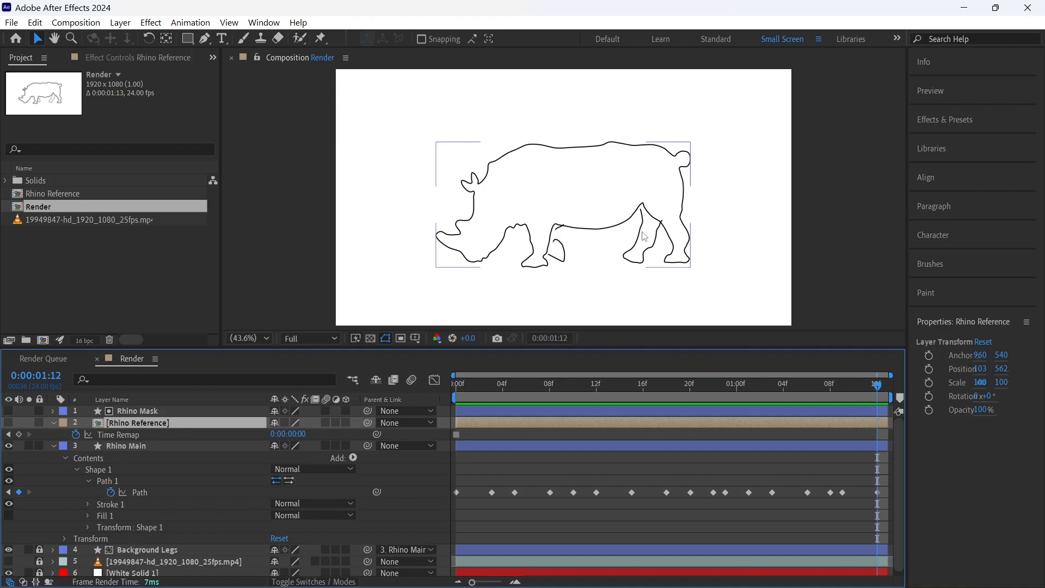
- Unlock the Background Legs layer, return to 0:00:00:00 and try shifting the legs slightly to the left
key("period")
mouse_move(881, 385)
left_mouse_down()
mouse_move(589, 394)
mouse_move(604, 407)
mouse_move(455, 408)
mouse_move(488, 394)
mouse_move(498, 396)
mouse_move(452, 400)
mouse_move(559, 387)
left_mouse_up()
left_click(700, 250)
key("slash")
key("Home")
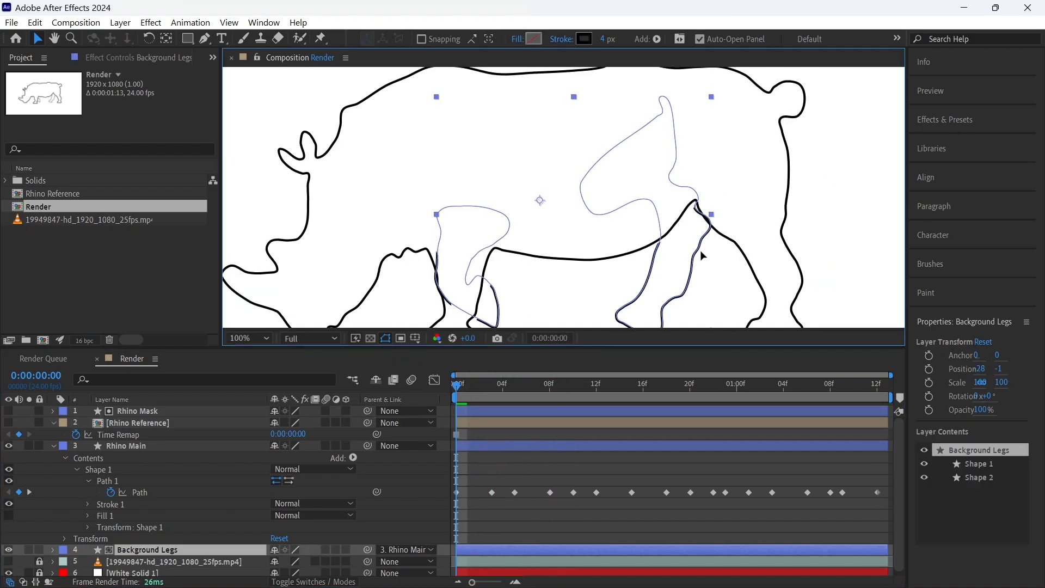
key("ctrl+z")
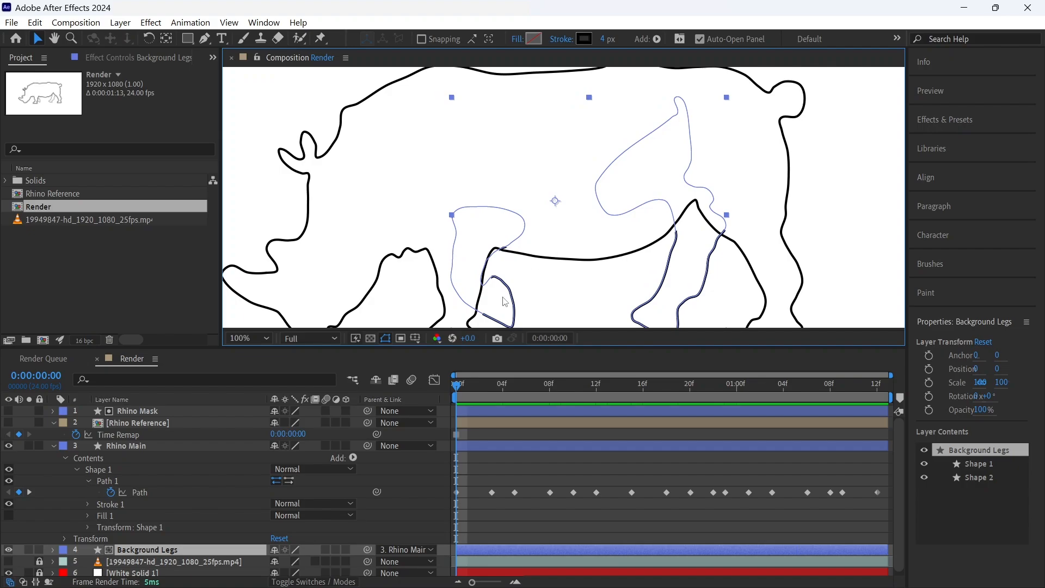
- Replace the outdated Rhino Mask layer by deleting it and duplicating the Rhino Main layer
left_click(185, 411)
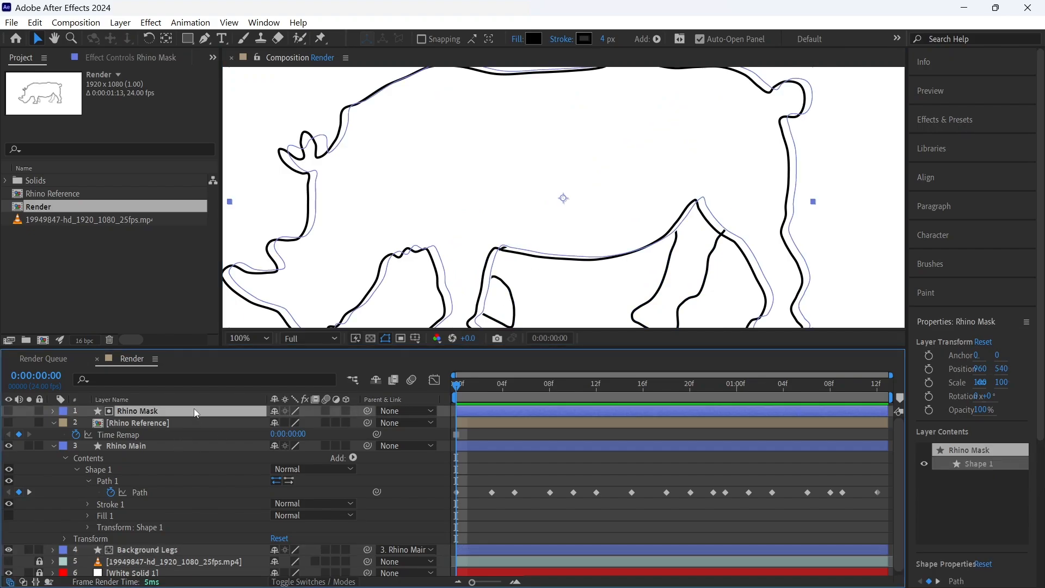
key("Delete")
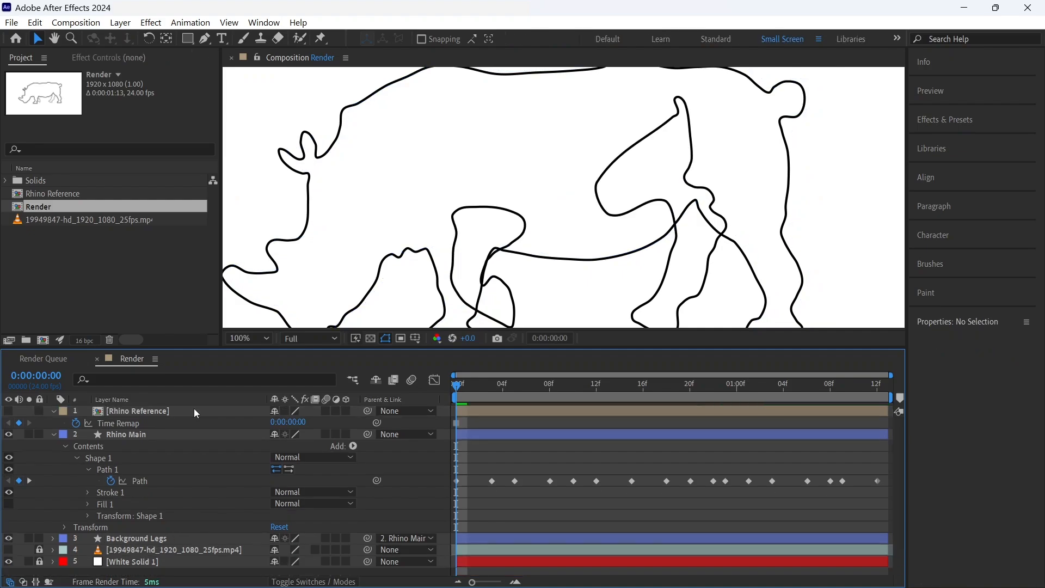
left_click(168, 438)
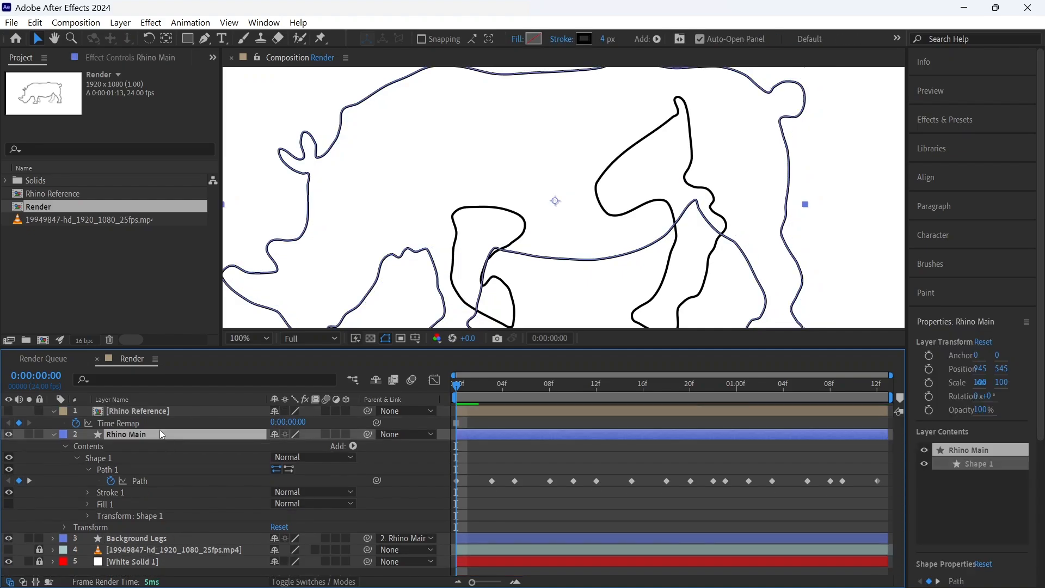
key("ctrl+d")
- Rename the duplicated Rhino Main layer as Rhino MAsk, correcting the misspelled ending
key("Return")
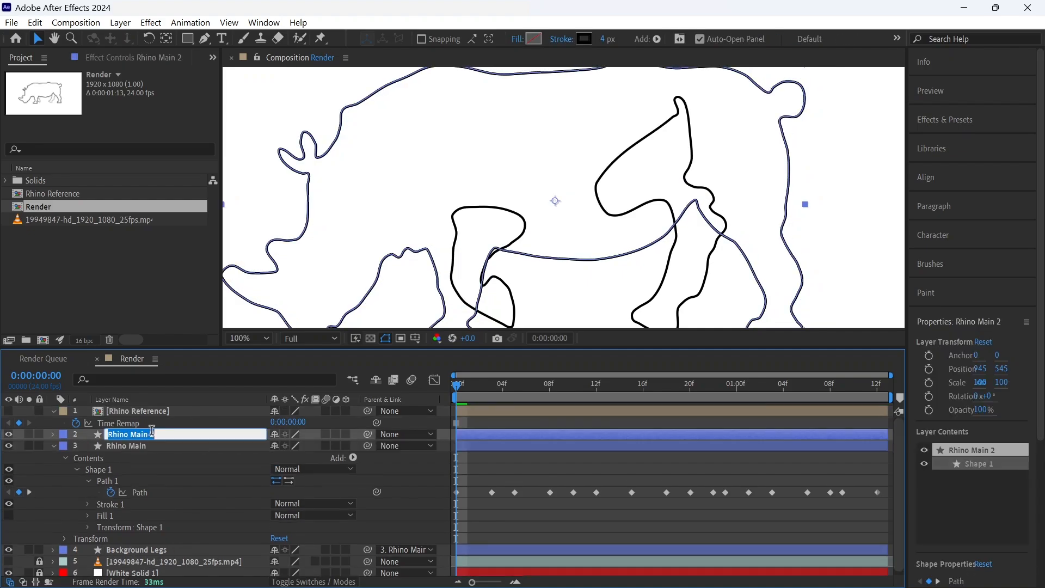
type("Rhino MAsl")
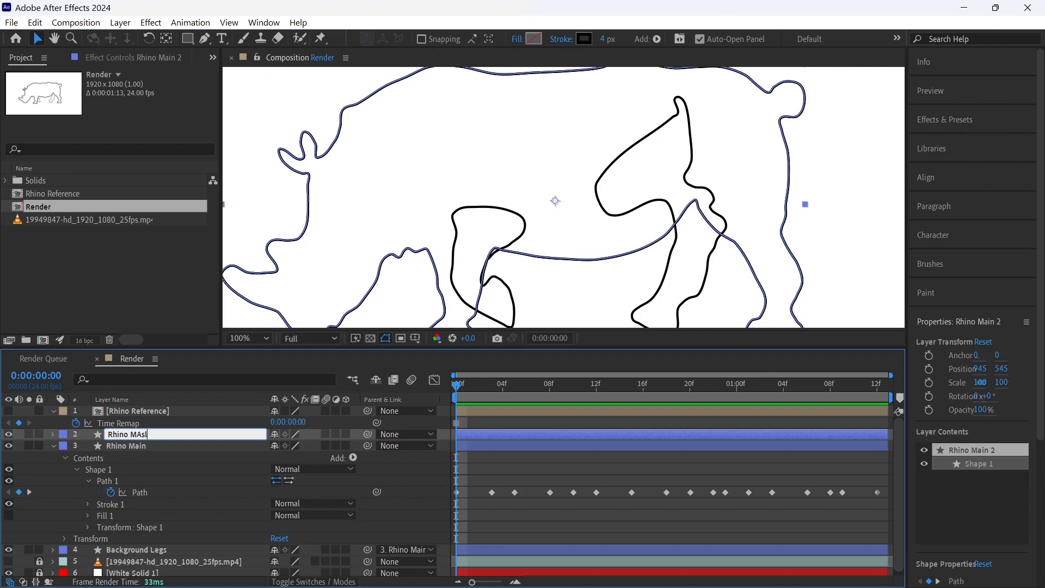
key("Return")
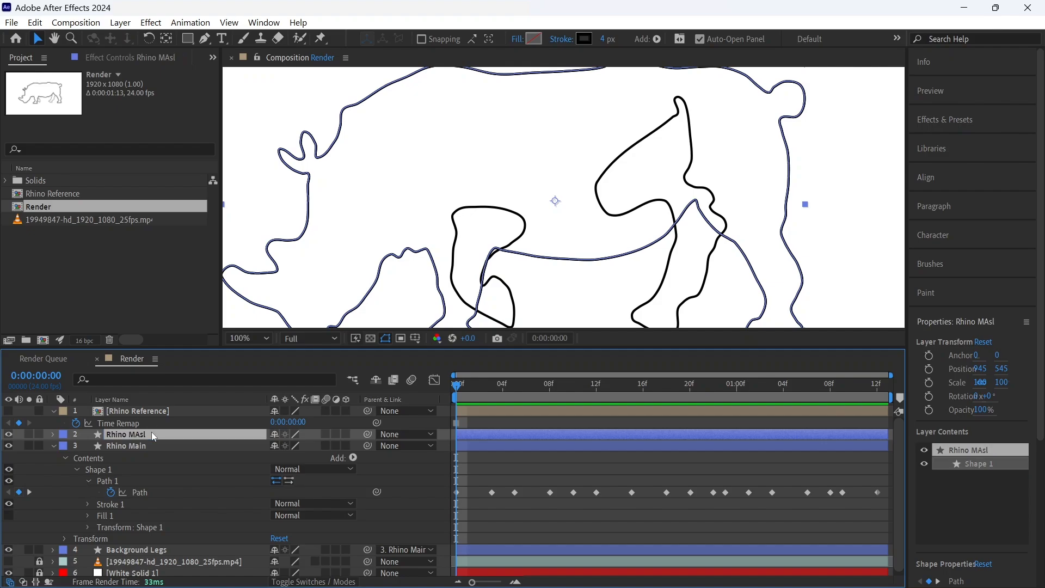
left_click(226, 445)
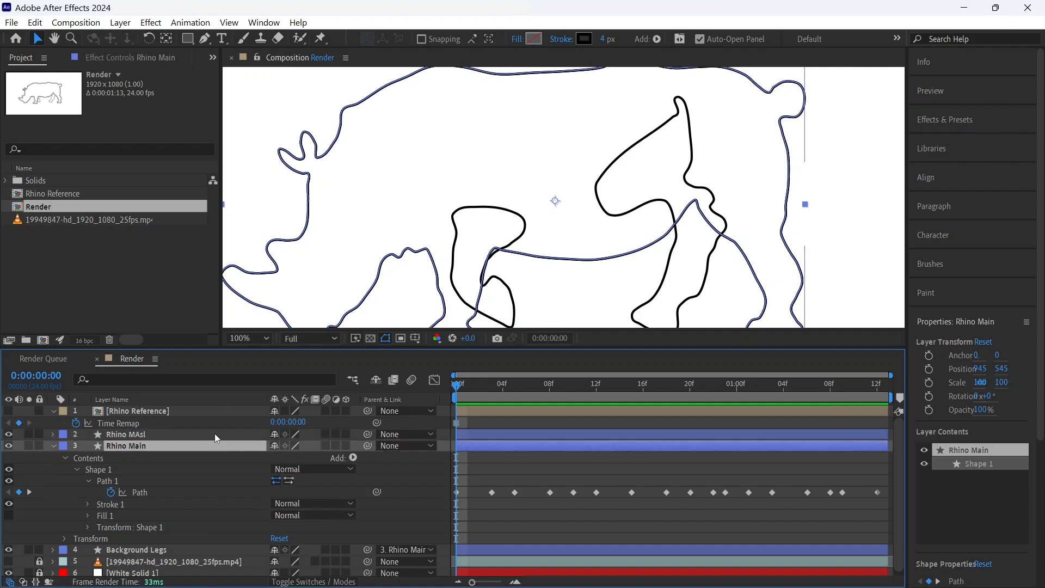
left_click(214, 433)
key("Return")
left_click(214, 433)
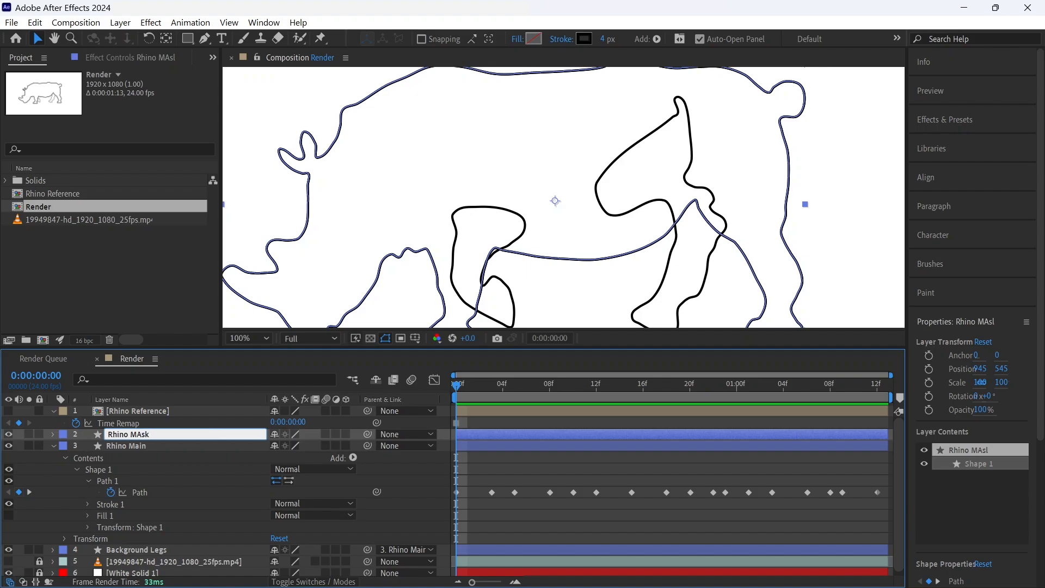
left_click(147, 445)
- Set the Rhino MAsk layer as the inverted track matte of the Background Legs layer
left_click(152, 550)
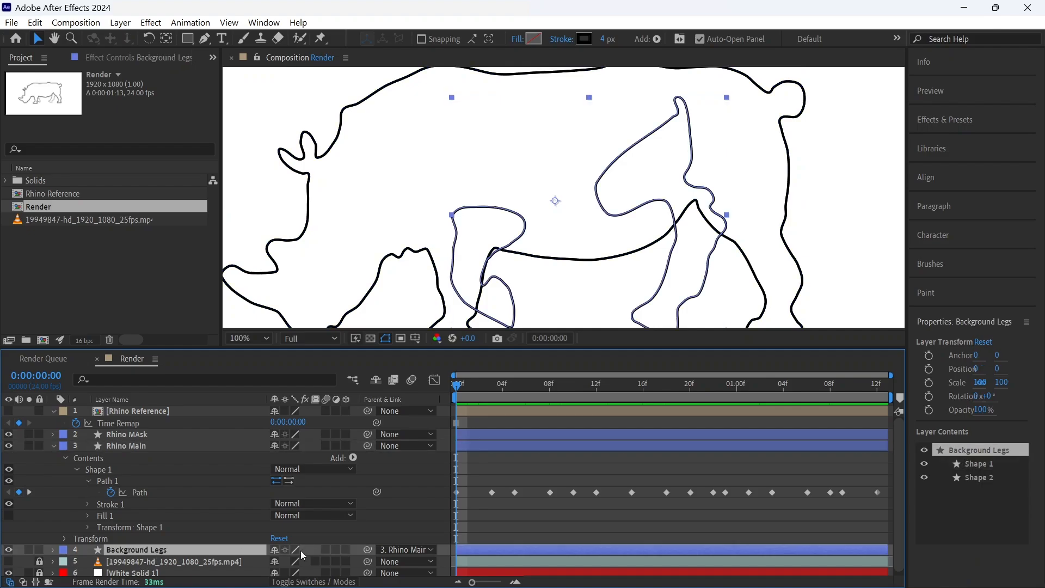
left_click(313, 582)
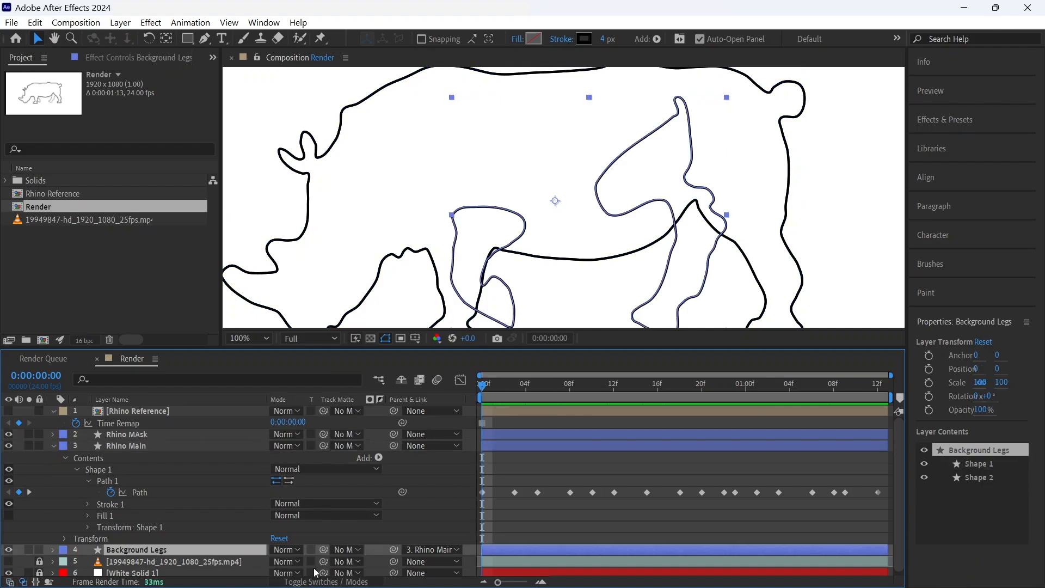
left_click(346, 549)
left_click(381, 477)
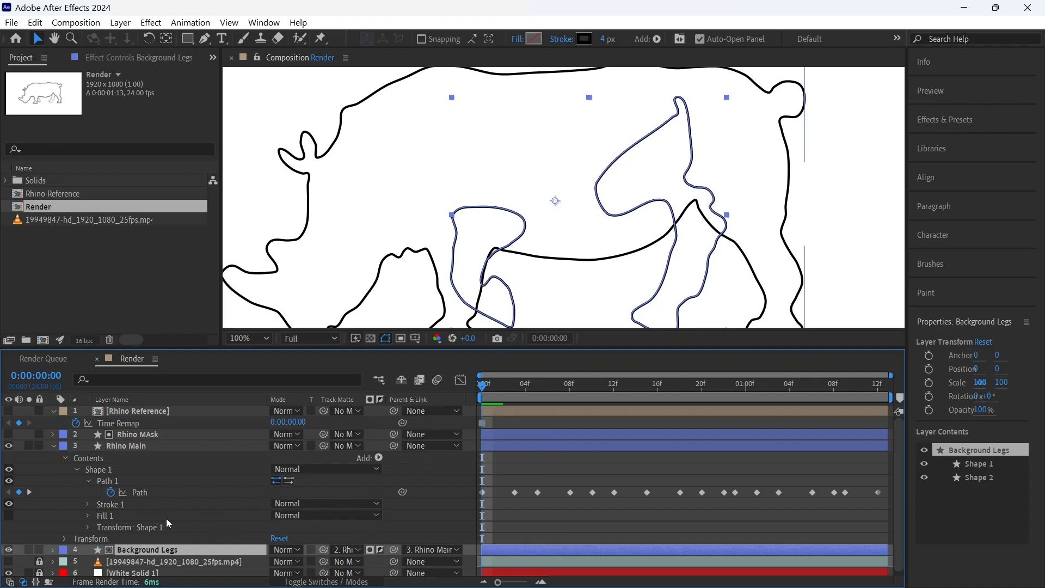
- Give the Rhino MAsk shape a solid black fill, 000000
left_click(164, 413)
left_click(164, 434)
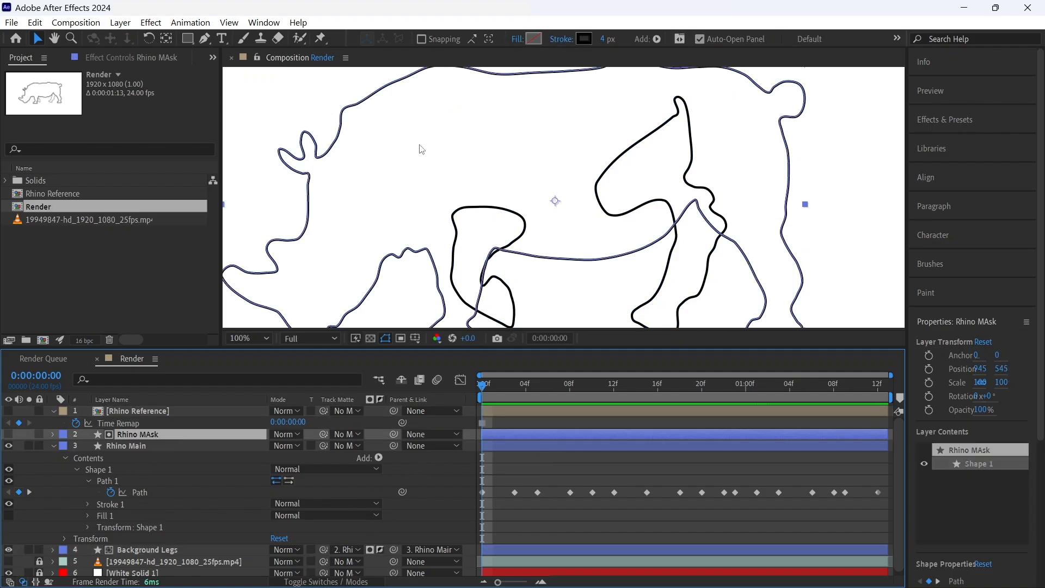
left_click(534, 38)
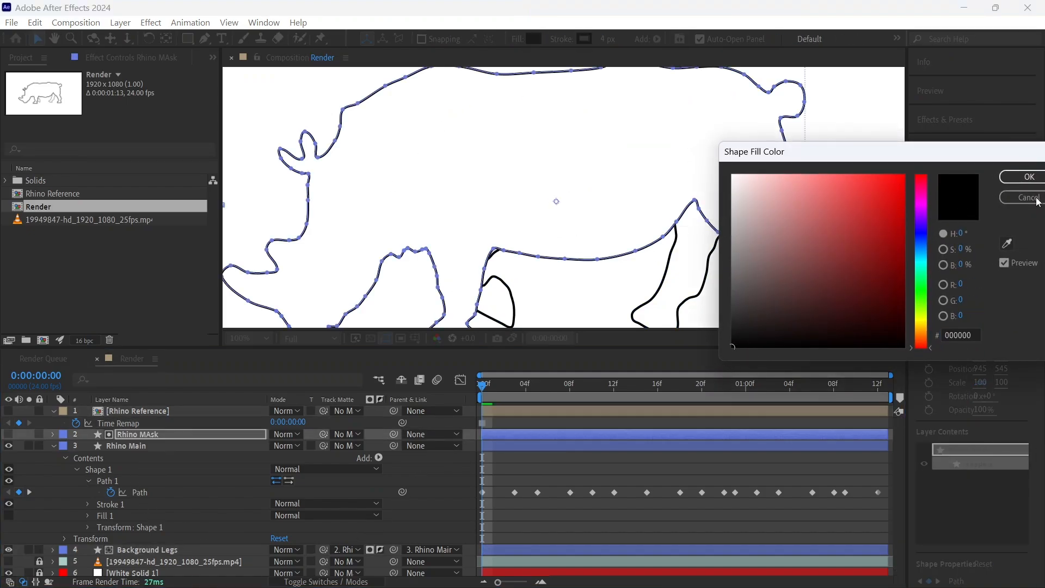
left_click(1029, 176)
- Fit the whole composition in view and scrub through the animation to check the masked background legs, finishing at 0:00:00:00
left_click_drag(476, 402, 593, 384)
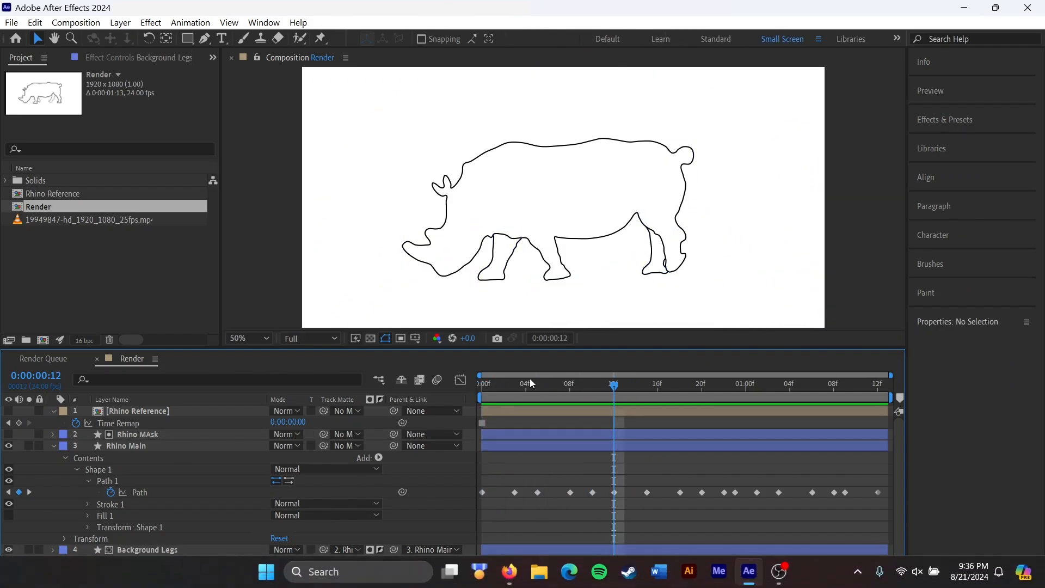
left_click_drag(530, 377, 834, 409)
key("shift+slash")
left_click_drag(762, 416, 442, 415)
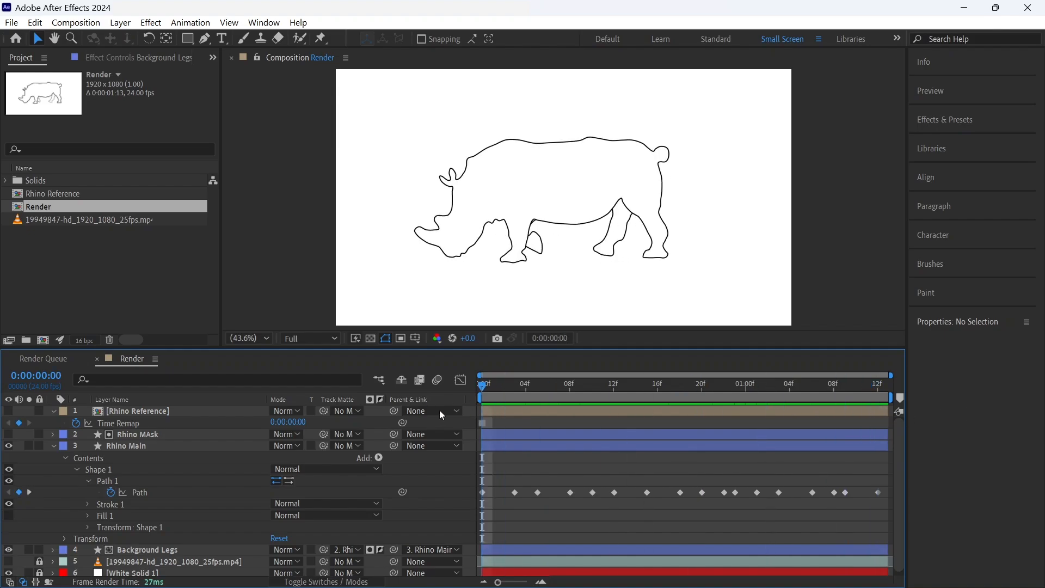
- Collapse the Rhino Main layer's properties and parent the Rhino MAsk layer to Rhino Main
left_click(53, 446)
left_click(159, 434)
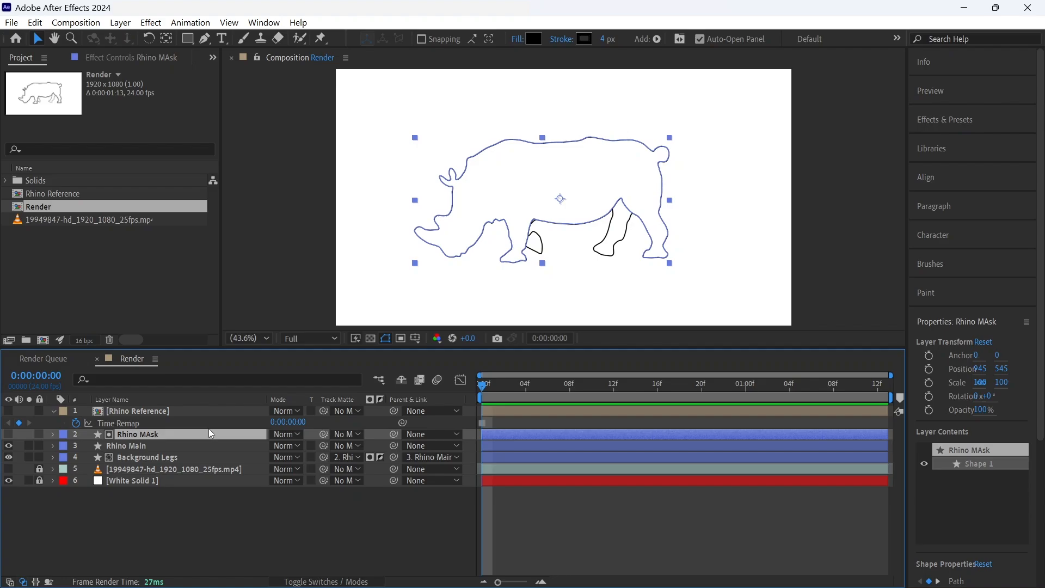
left_click(144, 458)
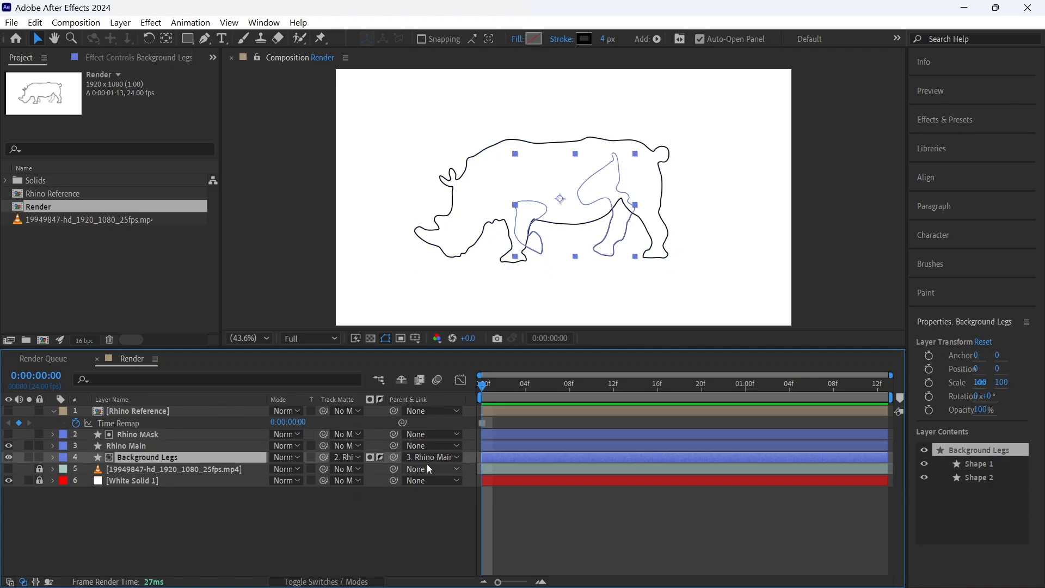
left_click(165, 444)
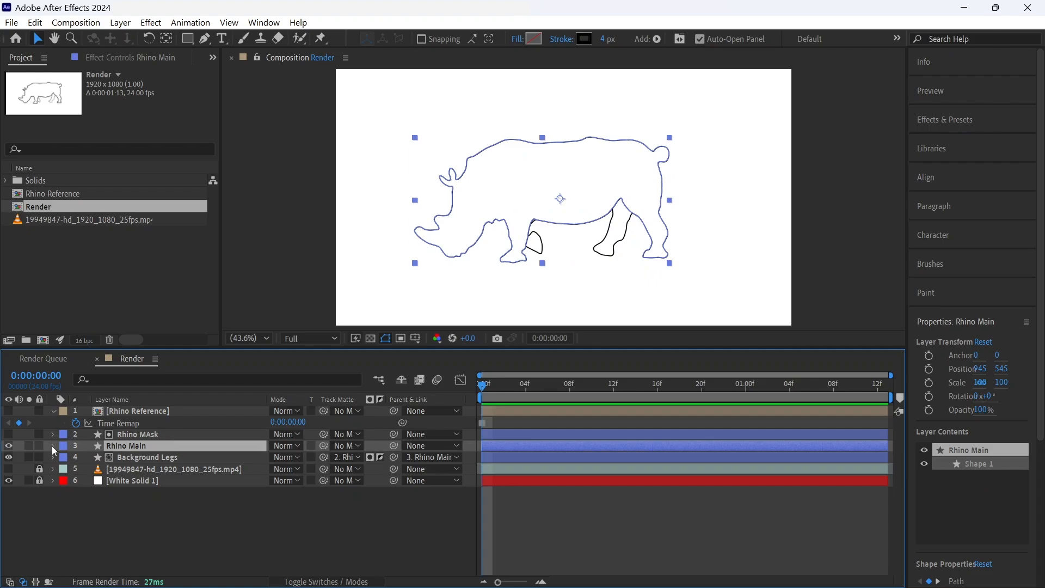
key("u")
key("u")
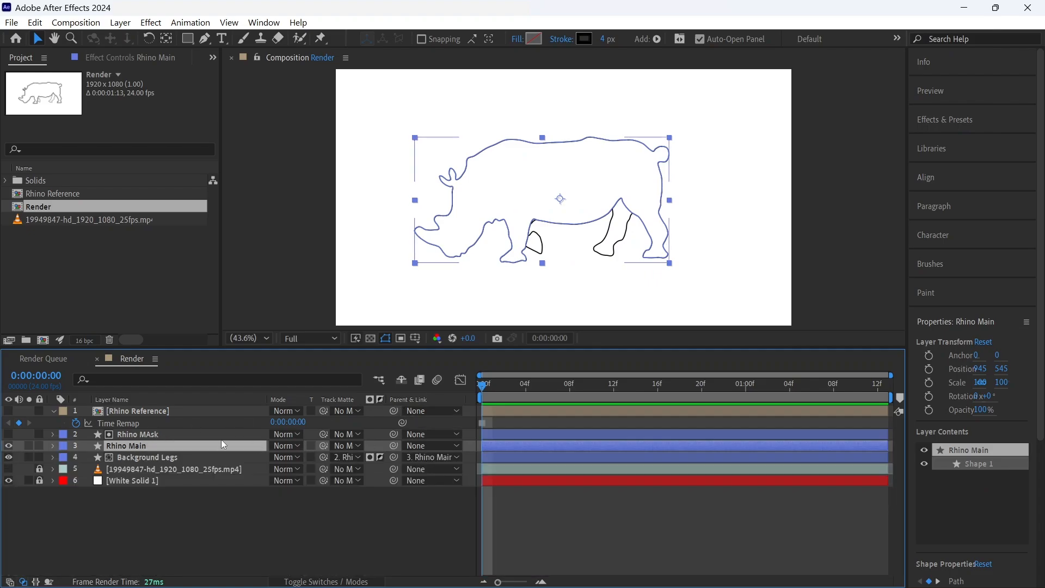
left_click(158, 435)
left_click(417, 434)
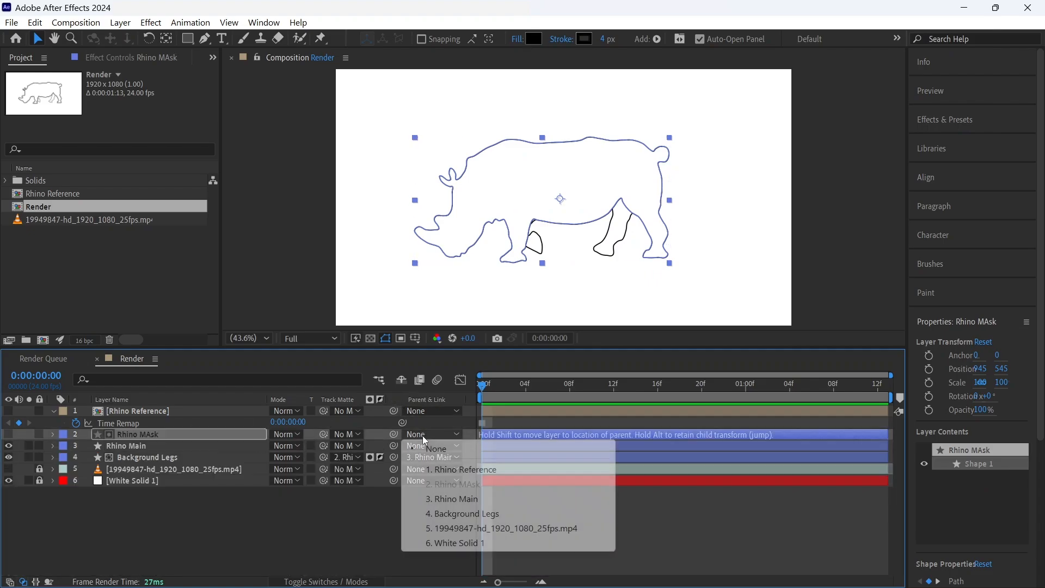
left_click(485, 499)
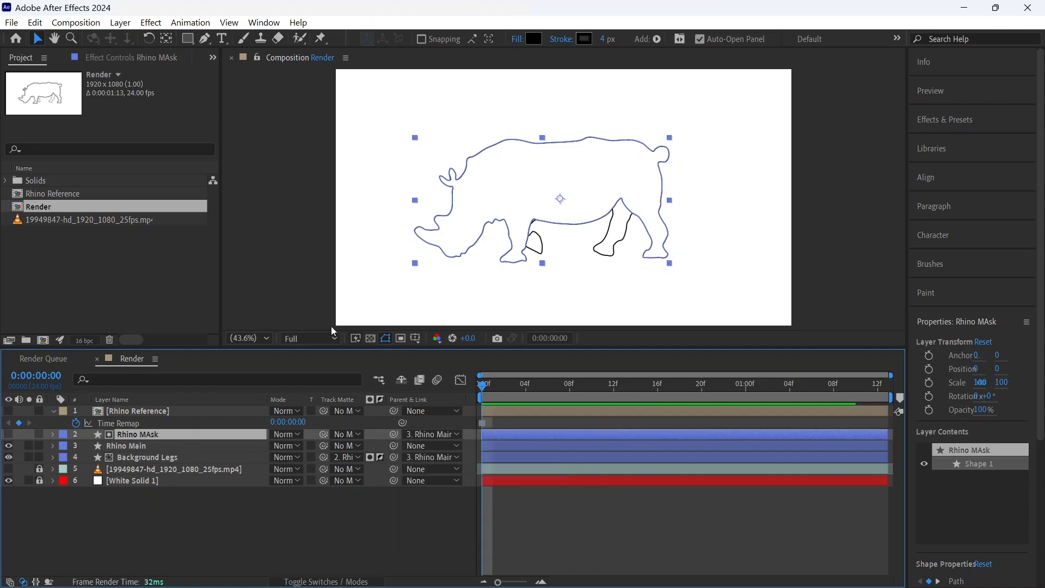
- Expand Rhino Main's Transform properties and set a Position keyframe at 0:00:00:00
left_click(168, 445)
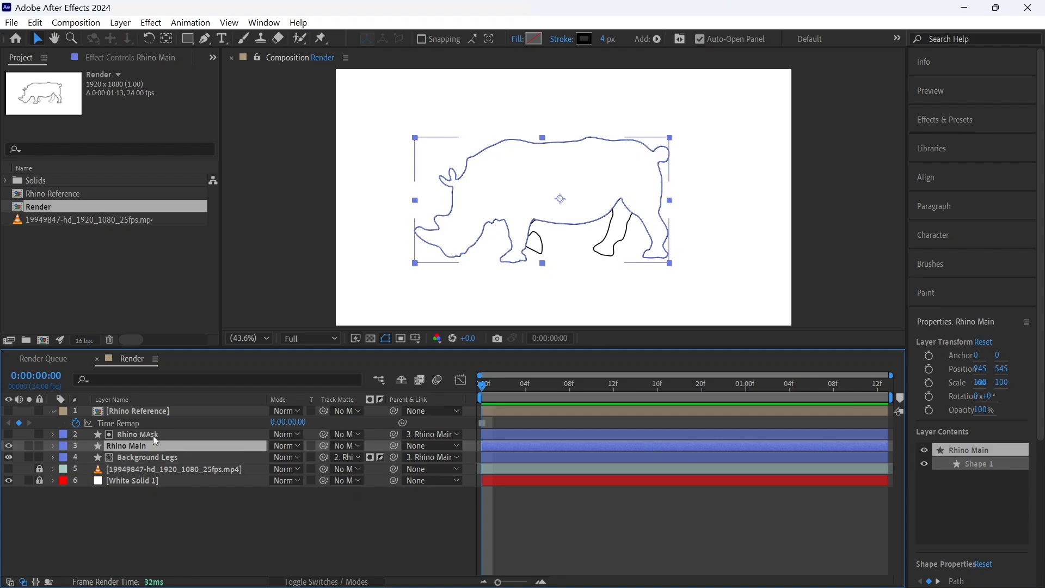
left_click(53, 446)
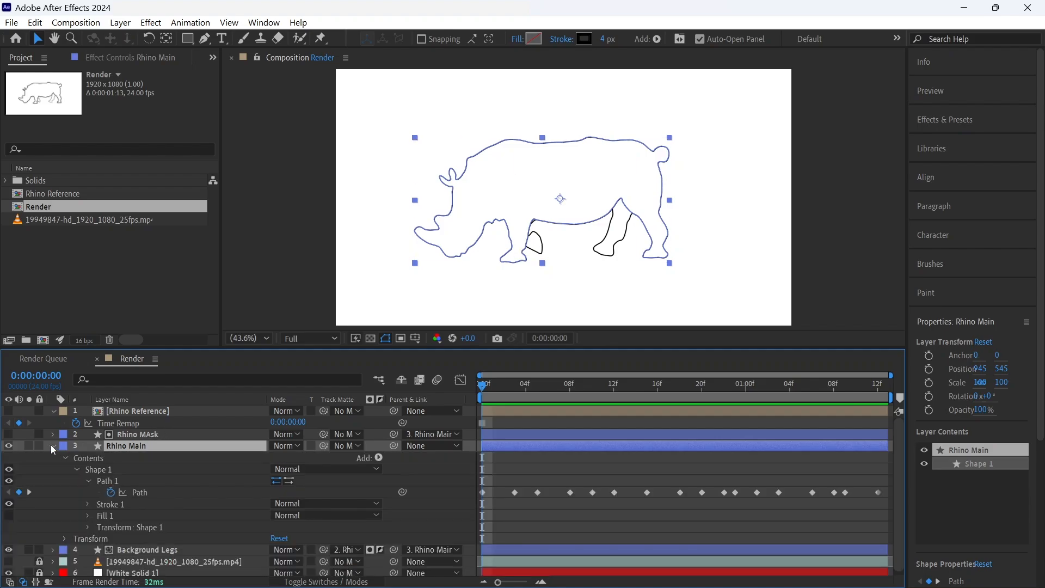
left_click(64, 457)
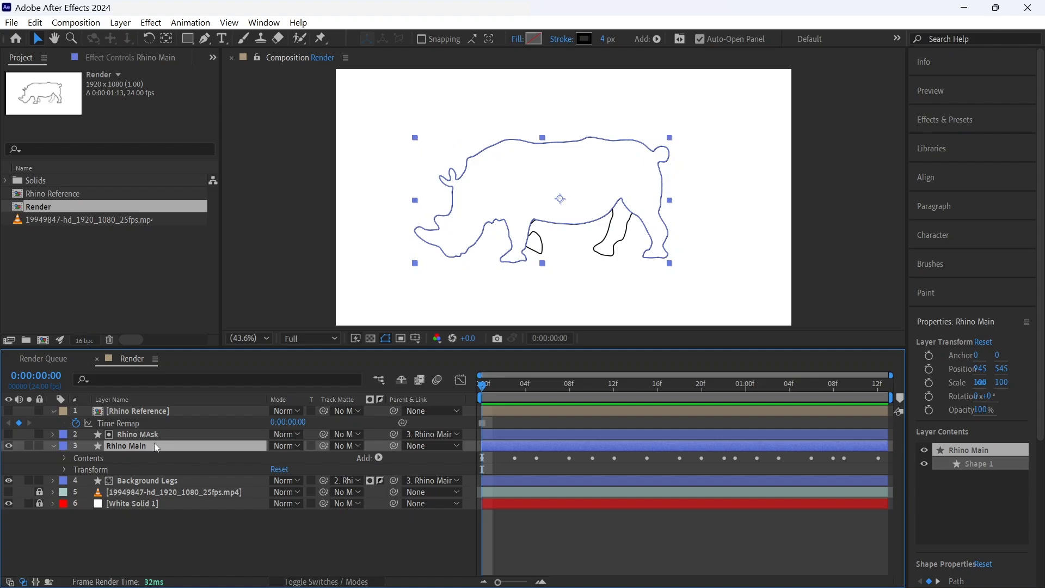
left_click(64, 469)
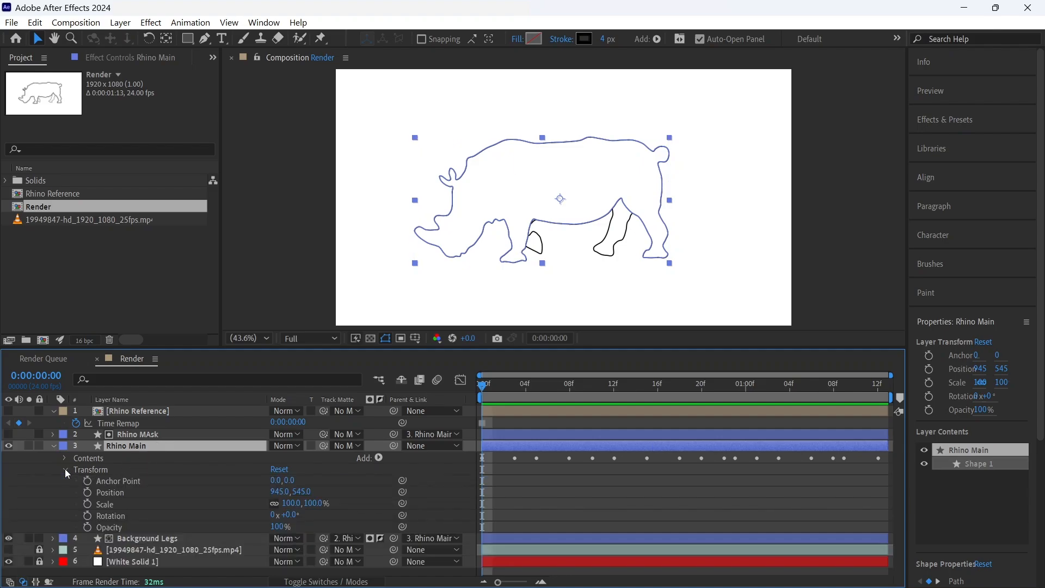
left_click(86, 492)
left_click(168, 496)
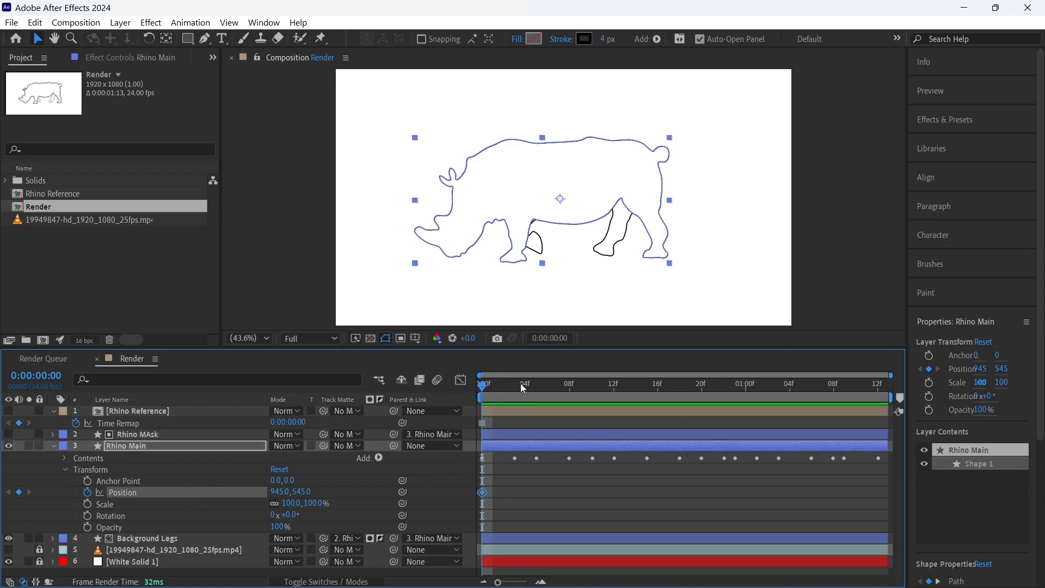
- Show the Rhino Reference layer and expand its Transform properties at 0:00:00:00
key("End")
left_click(154, 413)
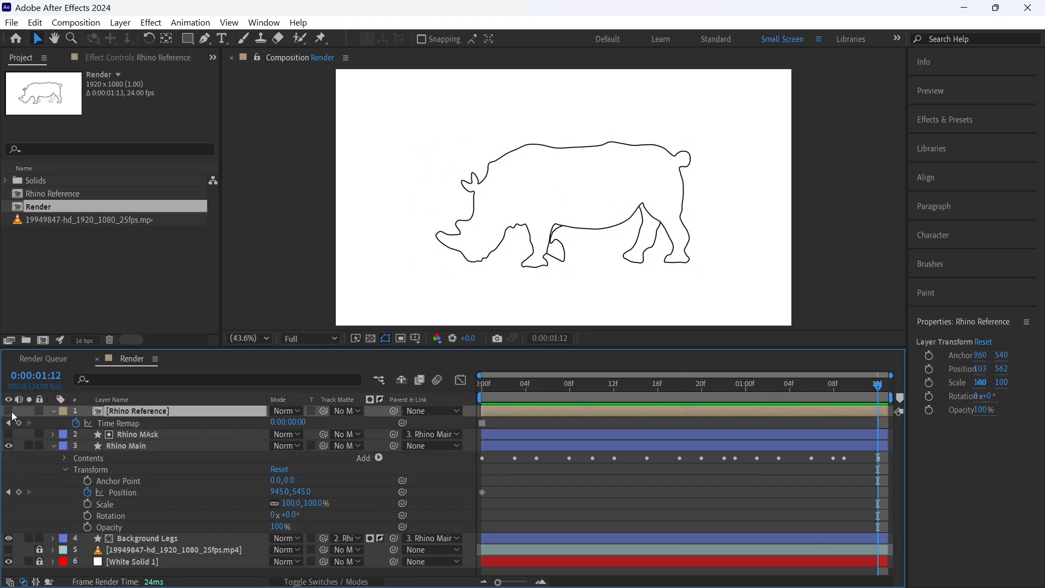
key("Home")
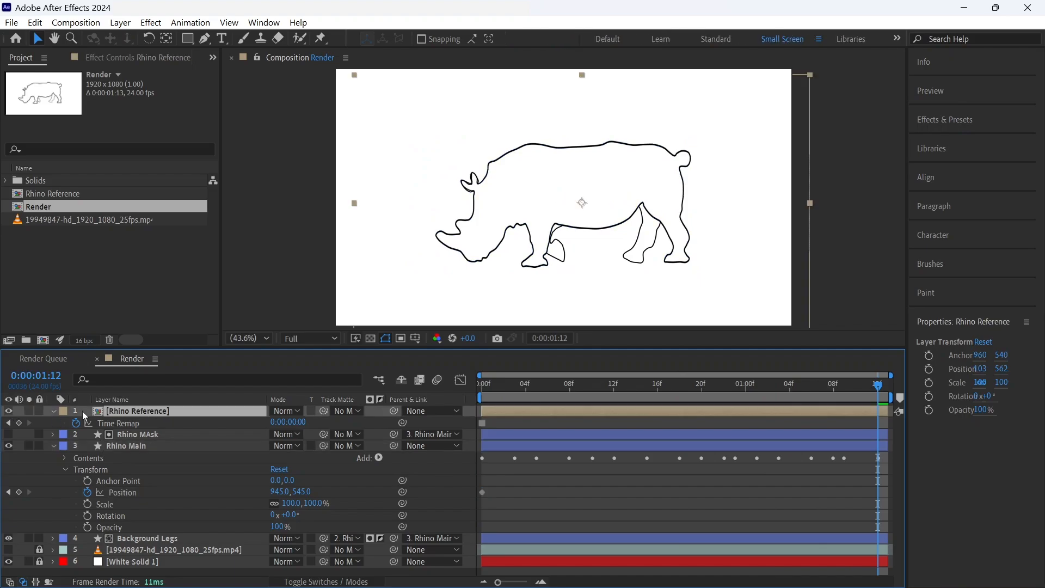
left_click(55, 412)
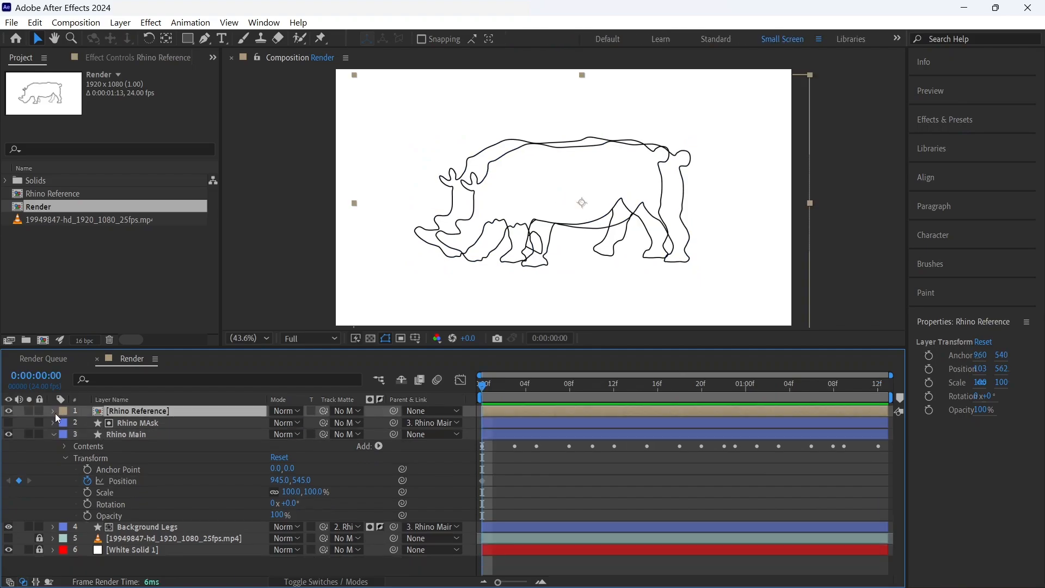
left_click(55, 411)
left_click(65, 434)
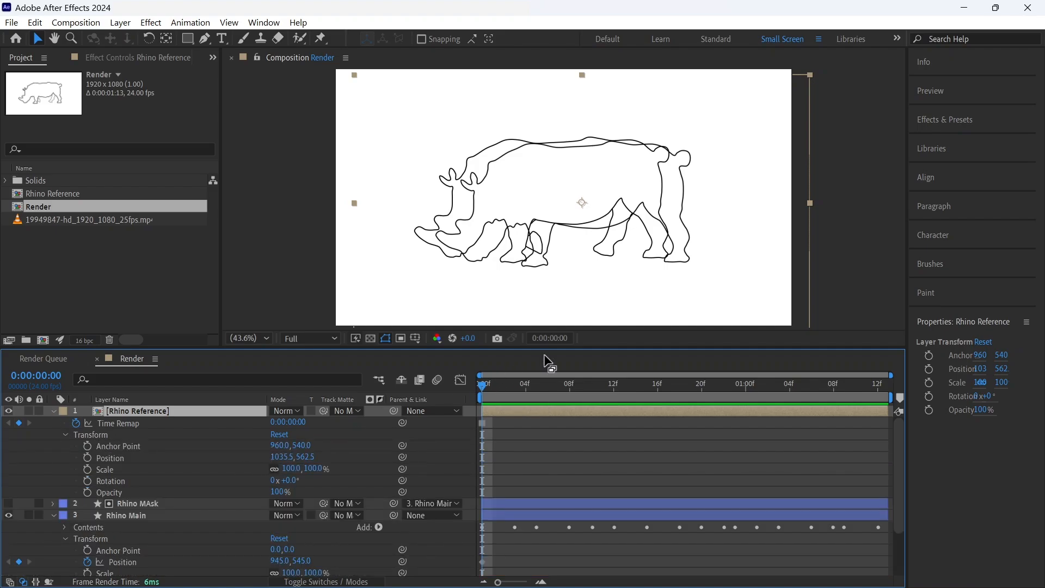
- Align the Rhino Reference layer to the composition's left and top edges, and preview the animation
left_click(925, 178)
left_click(923, 216)
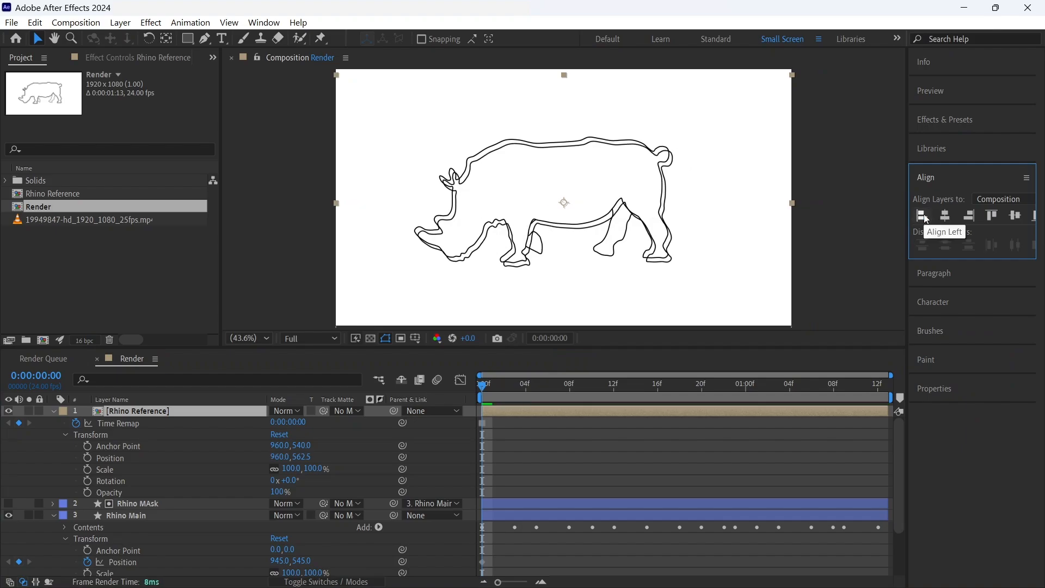
left_click(991, 216)
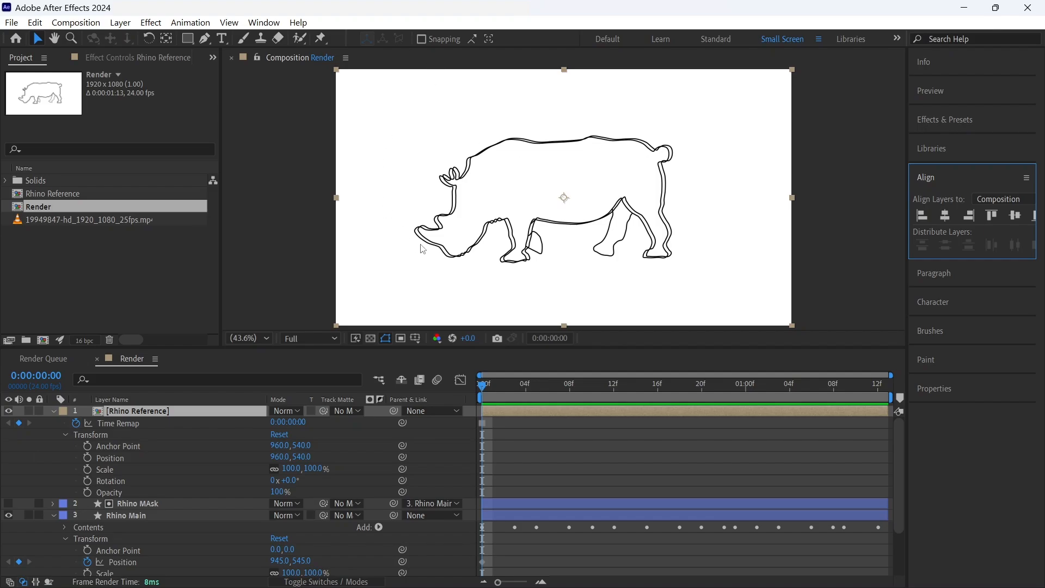
key("space")
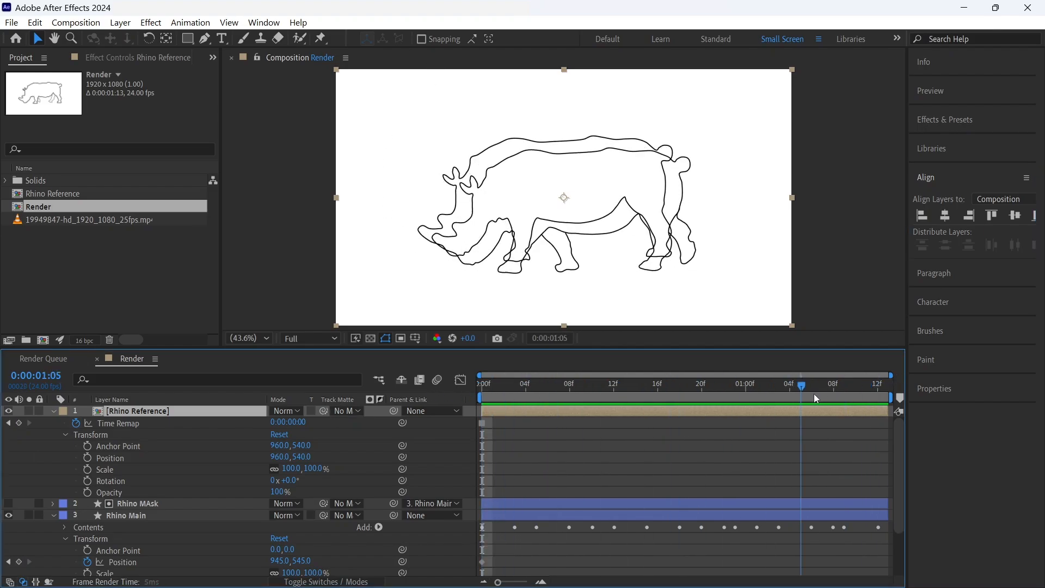
key("space")
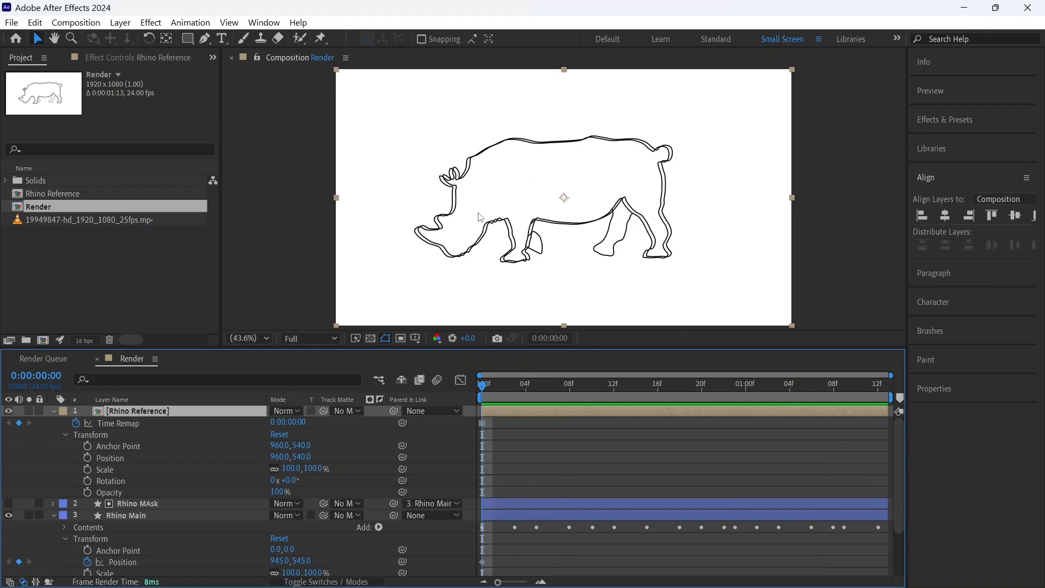
- Set Rhino Main's Position at 0:00:00:00 to 960, 540 to line it up with the reference
key("period")
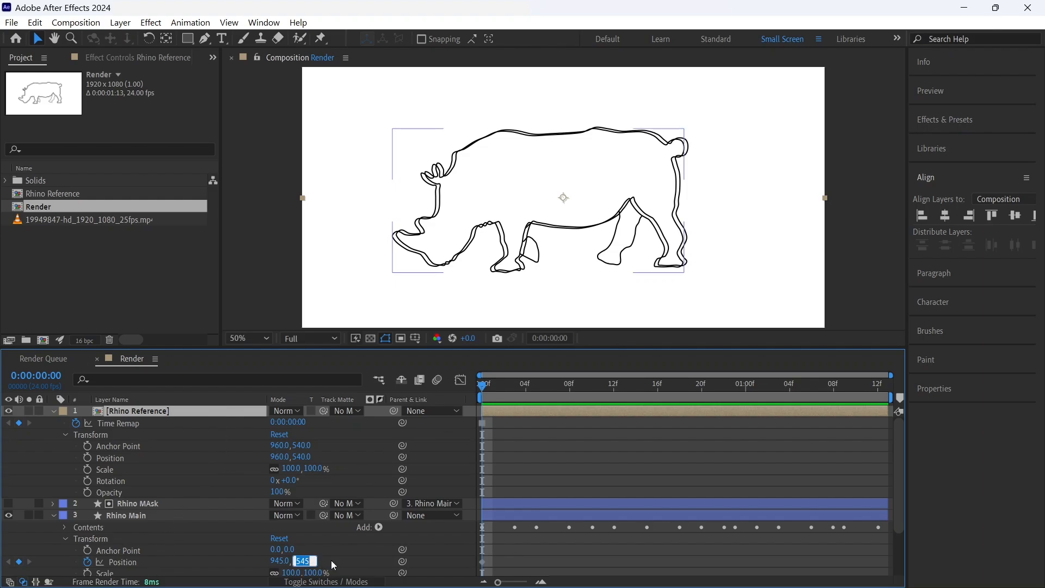
type("540")
key("Return")
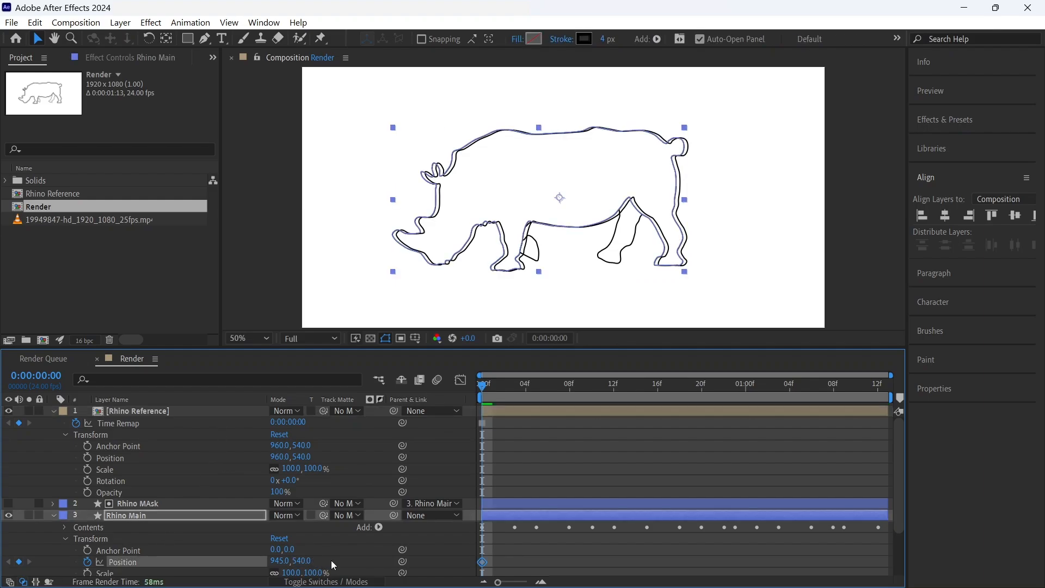
left_click(279, 561)
type("960")
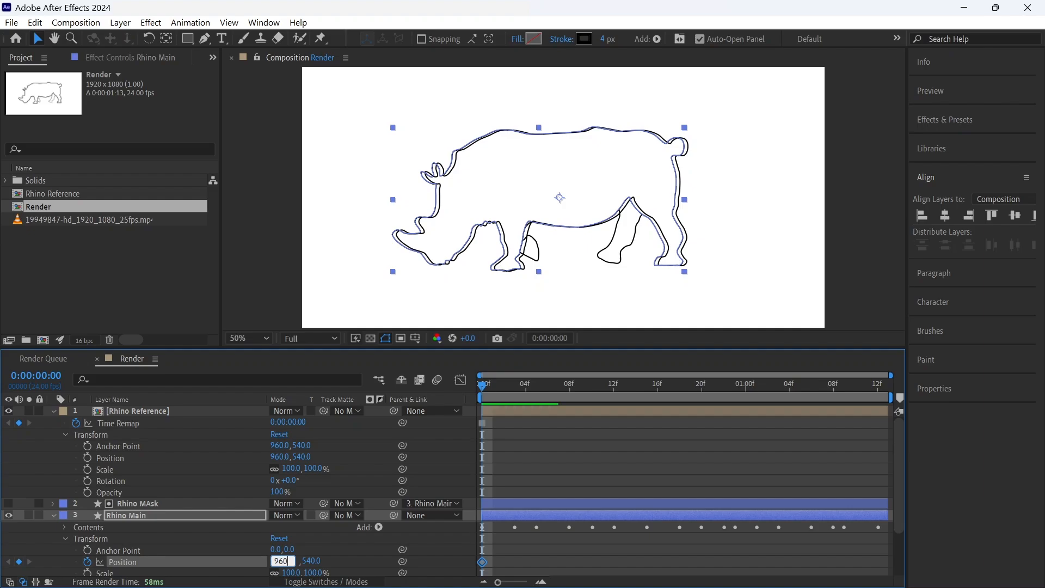
key("Return")
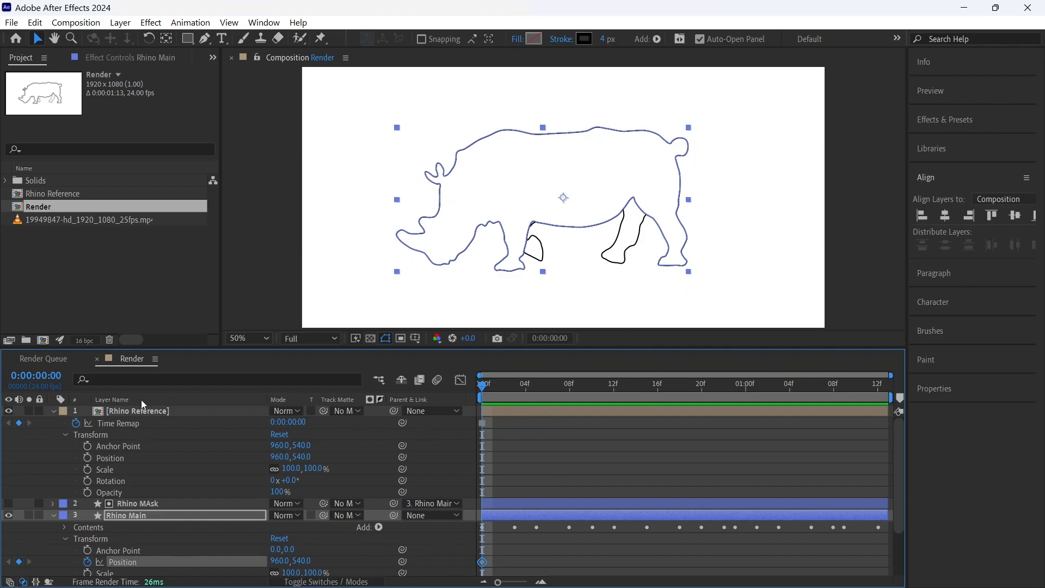
- Set Rhino Main's Position at 0:00:01:12 to 872, 520 to line the outline up with the reference
left_click(144, 512)
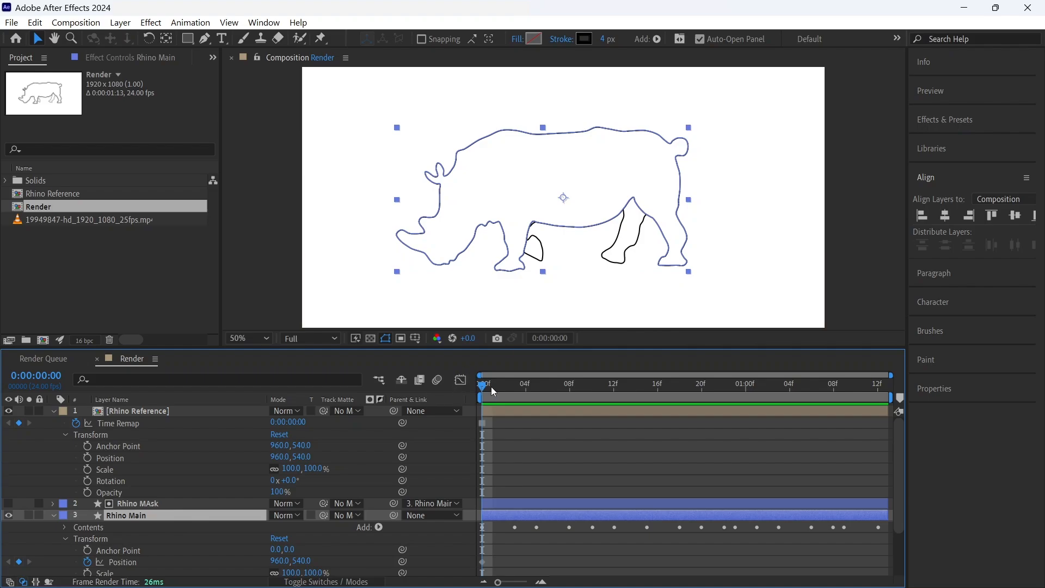
left_click_drag(484, 387, 930, 391)
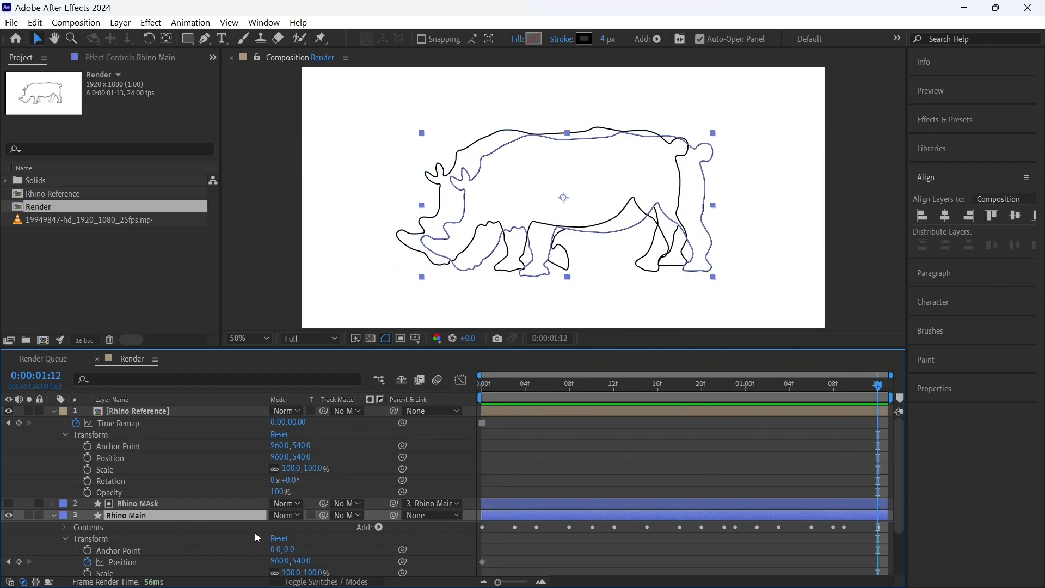
left_click(187, 565)
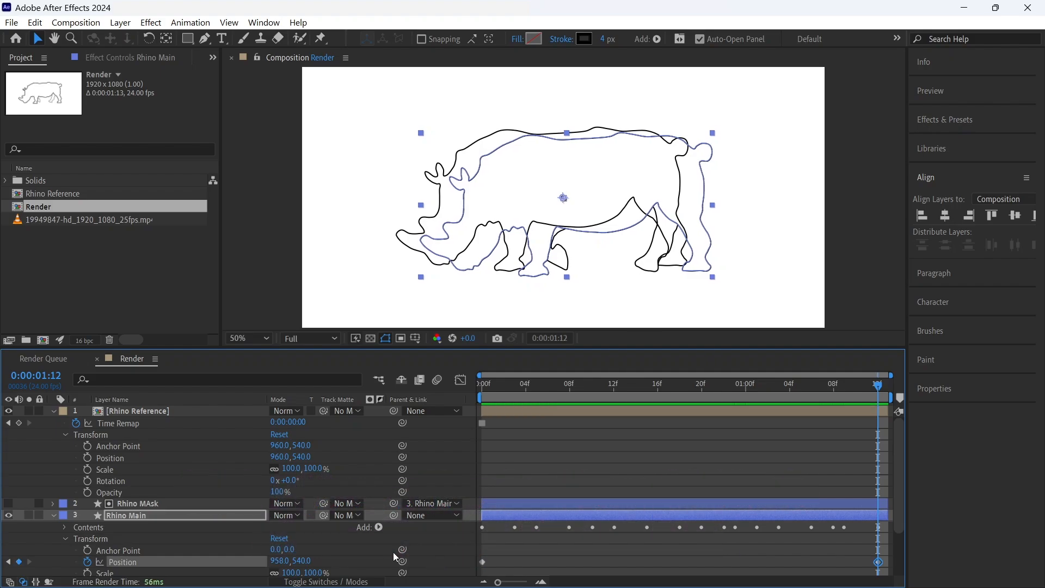
key("Left")
key("Left")
key("Right")
key("shift+Left")
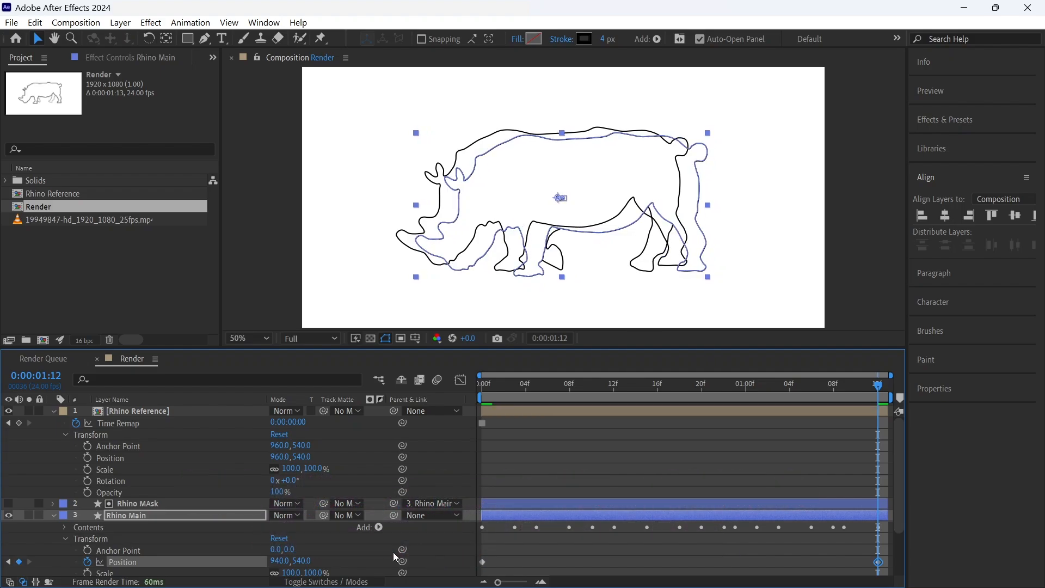
key("shift+Left")
key("shift+Left")
key("shift+Left")
key("shift+Left")
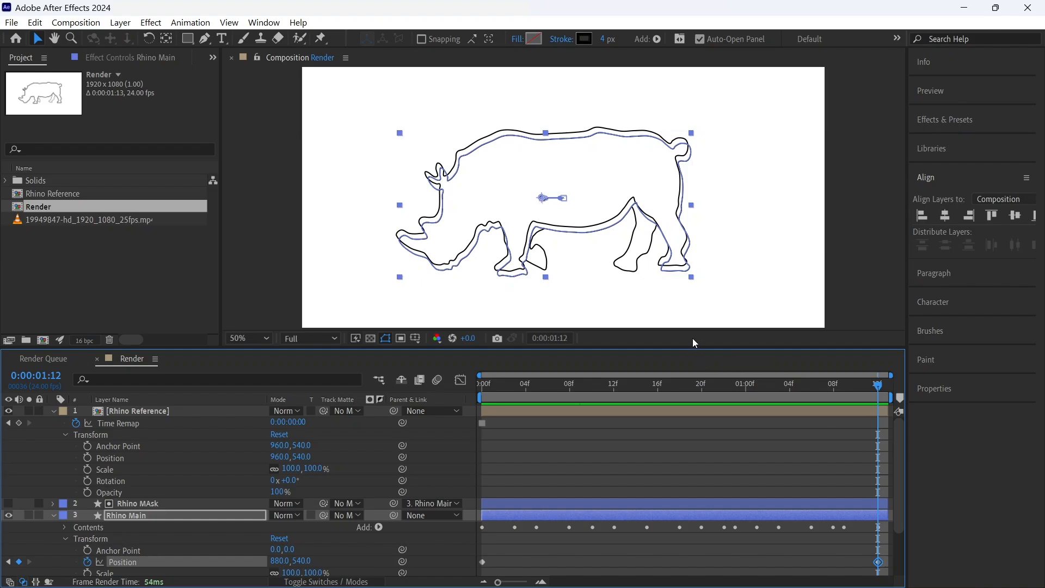
key("shift+Up")
key("shift+Up")
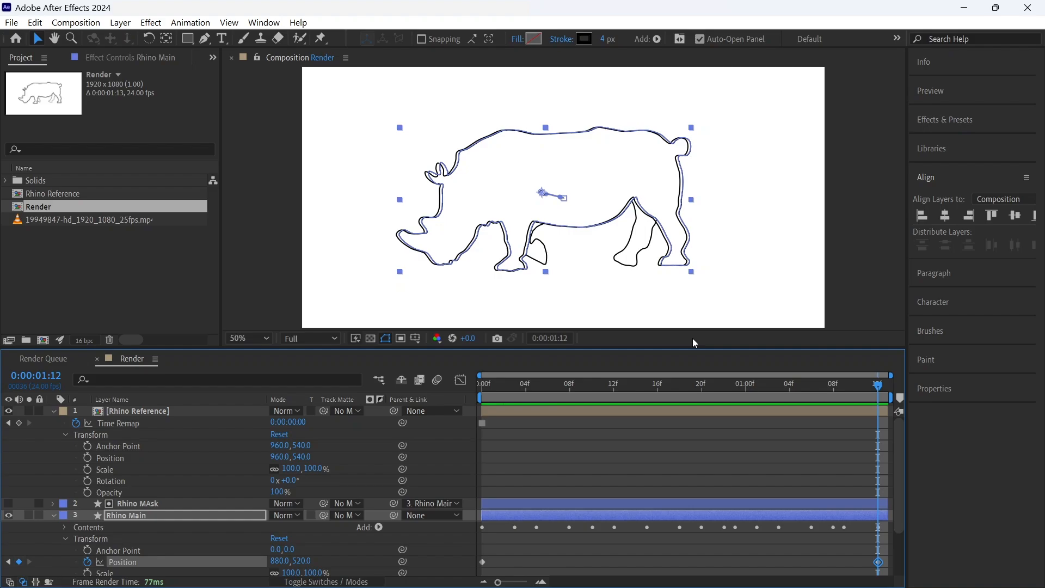
key("Left")
key("Left")
key("Left")
key("Left")
key("Left")
key("Left")
key("Left")
key("Left")
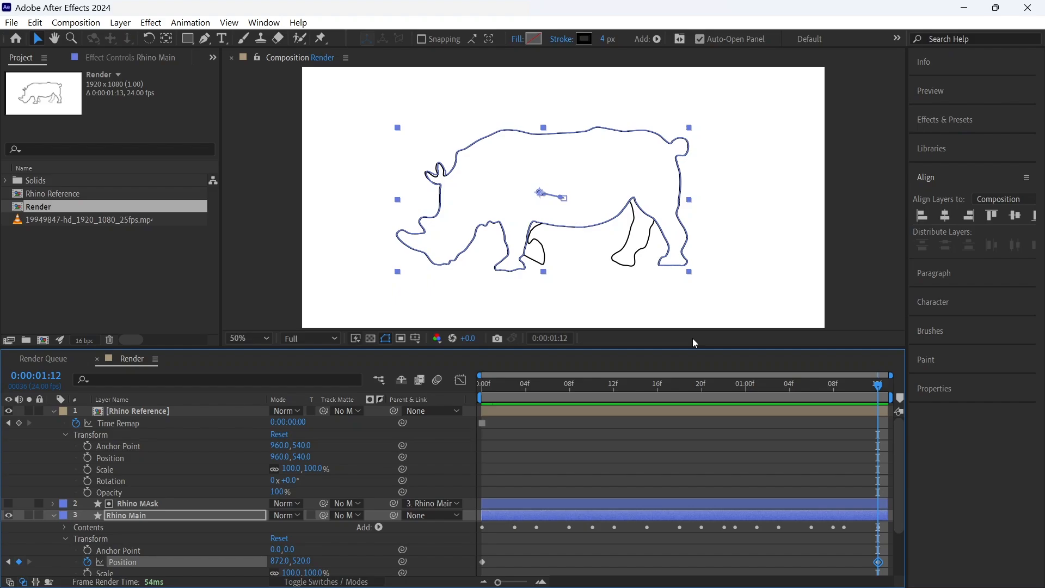
- Keyframe Rhino Main's Position at 0:00:00:18, nudging the outline up and to the left to match the reference
left_click_drag(734, 386, 680, 386)
left_click(8, 411)
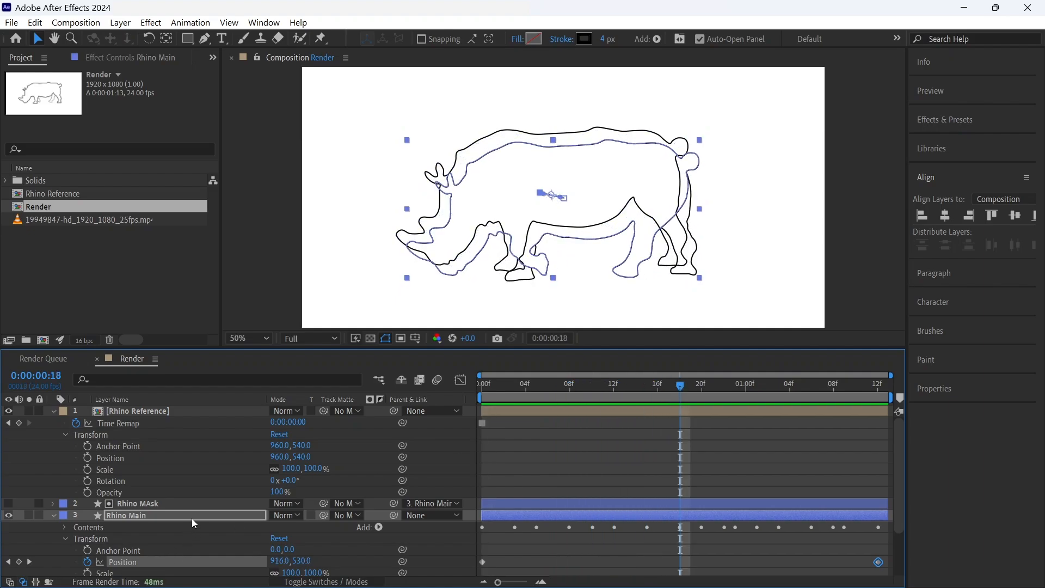
left_click(229, 514)
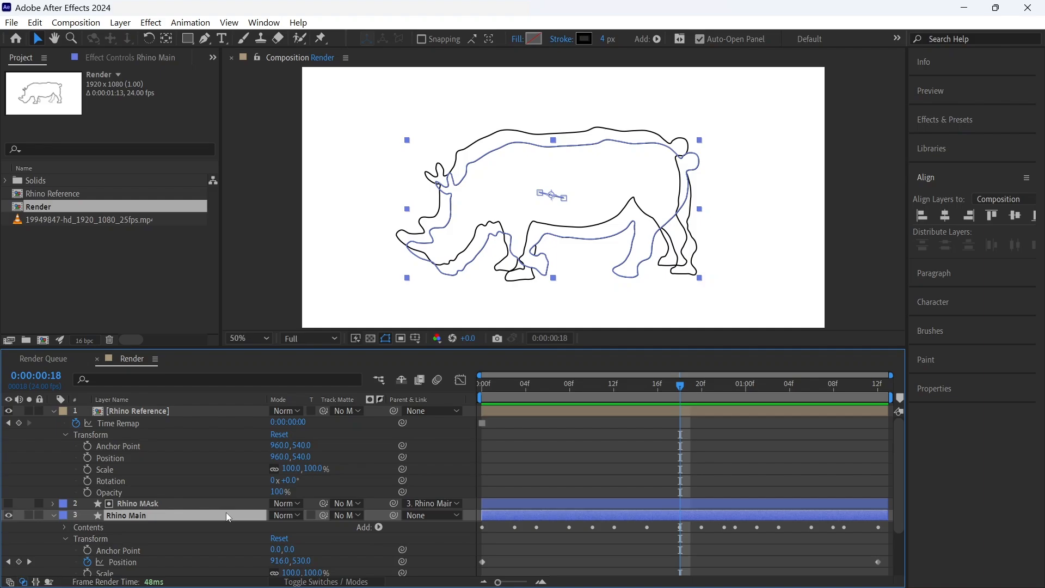
key("shift+Left")
key("shift+Up")
key("shift+Up")
key("shift+Left")
key("Left")
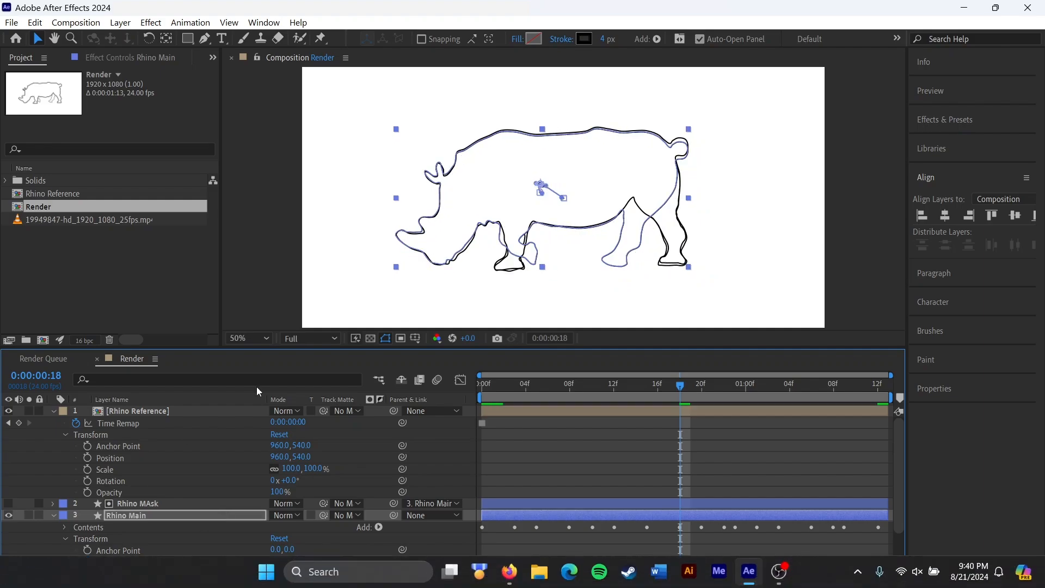
- Shift Rhino Main to the right at 0:00:00:04, keyframing its Position at 961.4, 528.8
left_click_drag(685, 388, 526, 384)
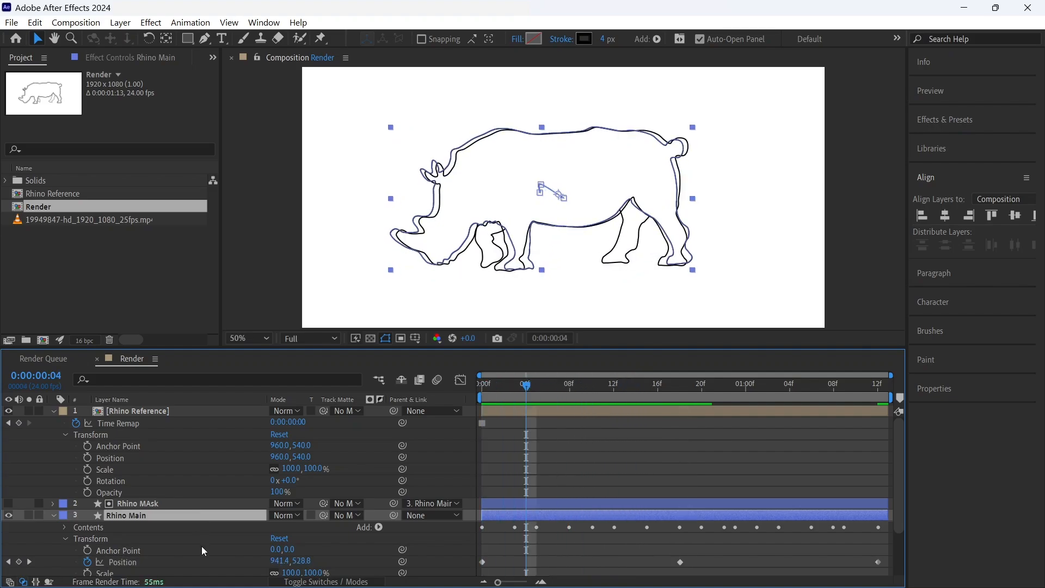
key("shift+Right")
key("shift+Right")
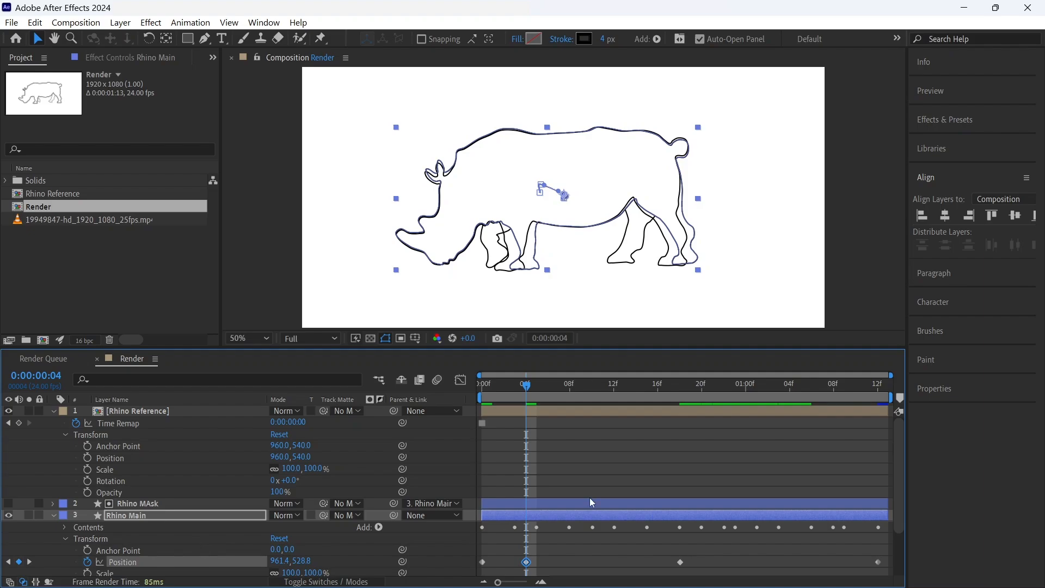
- Keyframe Rhino Main's Position at 0:00:00:10 as 939.8, 509.9 to match the reference outline
left_click(536, 383)
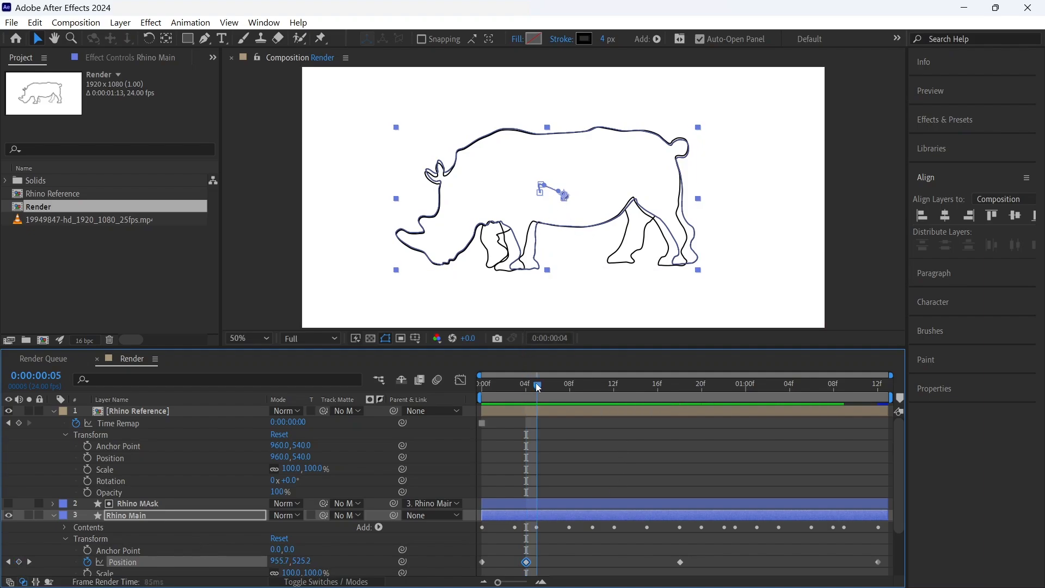
left_click_drag(538, 388, 599, 397)
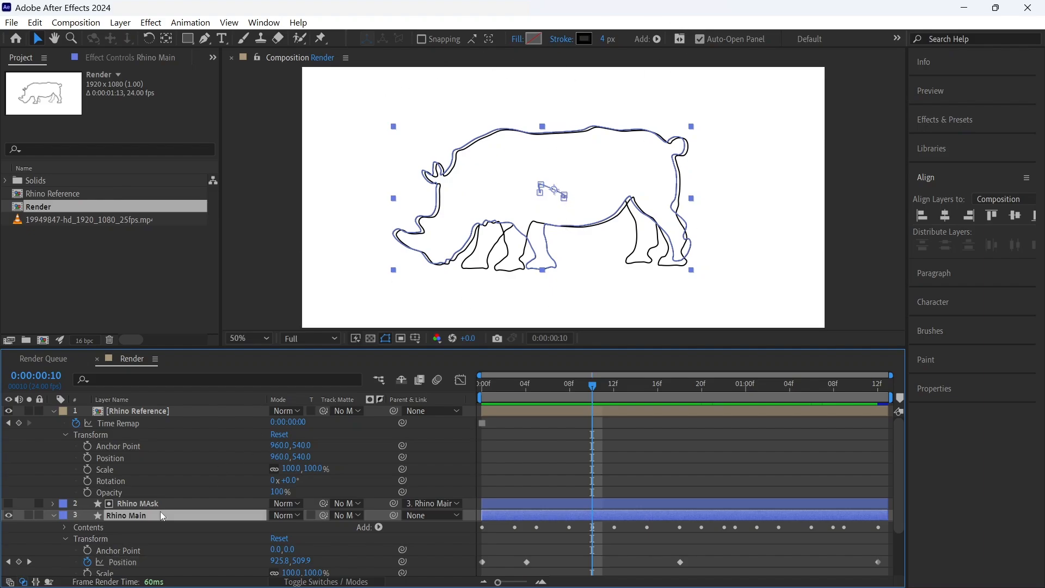
key("shift+Left")
key("shift+Right")
key("shift+Right")
key("shift+Right")
key("shift+Right")
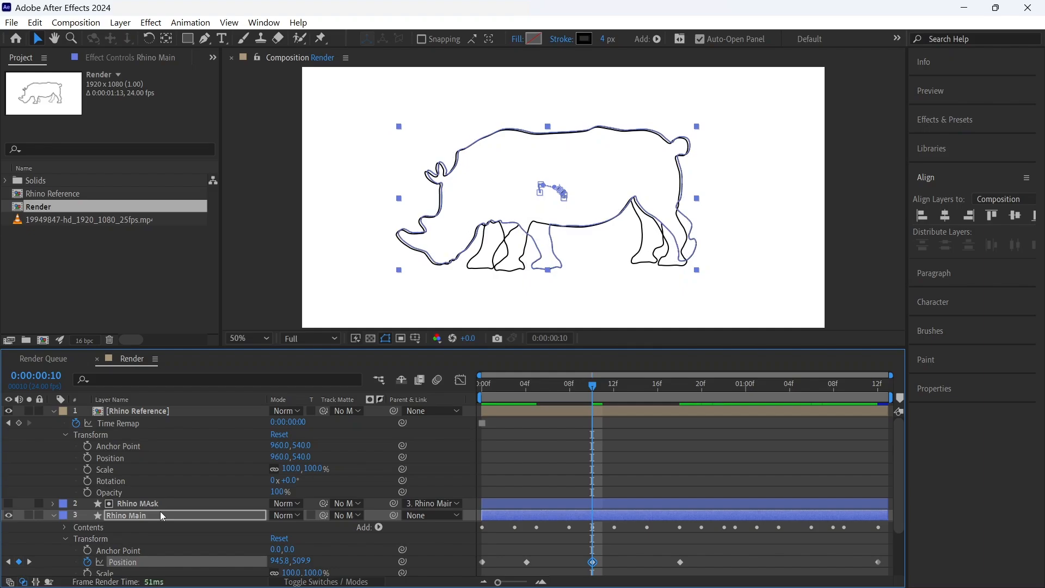
key("Left")
key("Left")
key("Left")
key("Left")
key("Left")
key("Left")
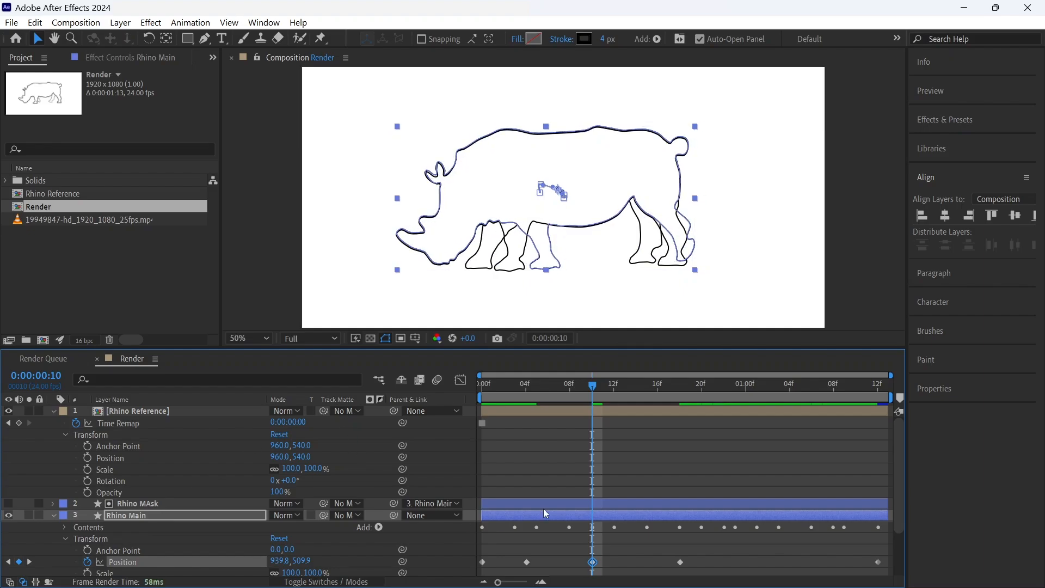
- Lower Rhino Main at 0:00:01:01, keyframing its Position at 868.7, 518.7
left_click_drag(599, 388, 763, 420)
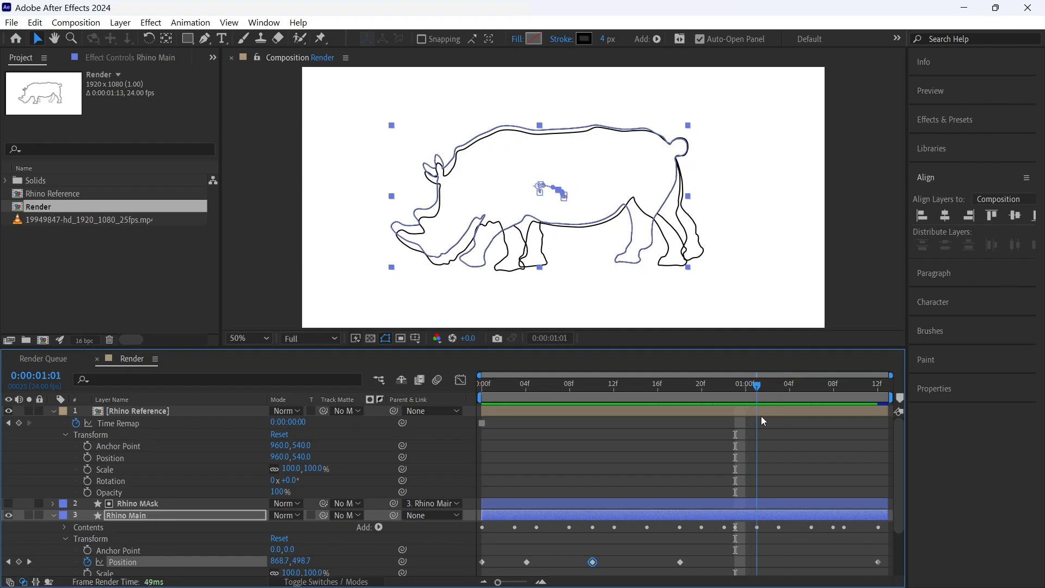
left_click(182, 514)
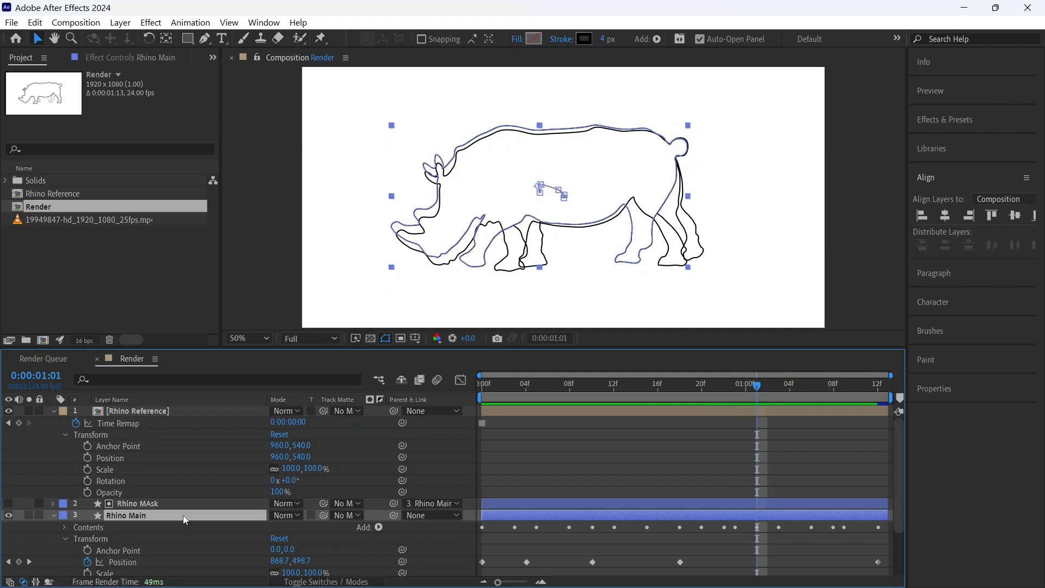
key("shift+Down")
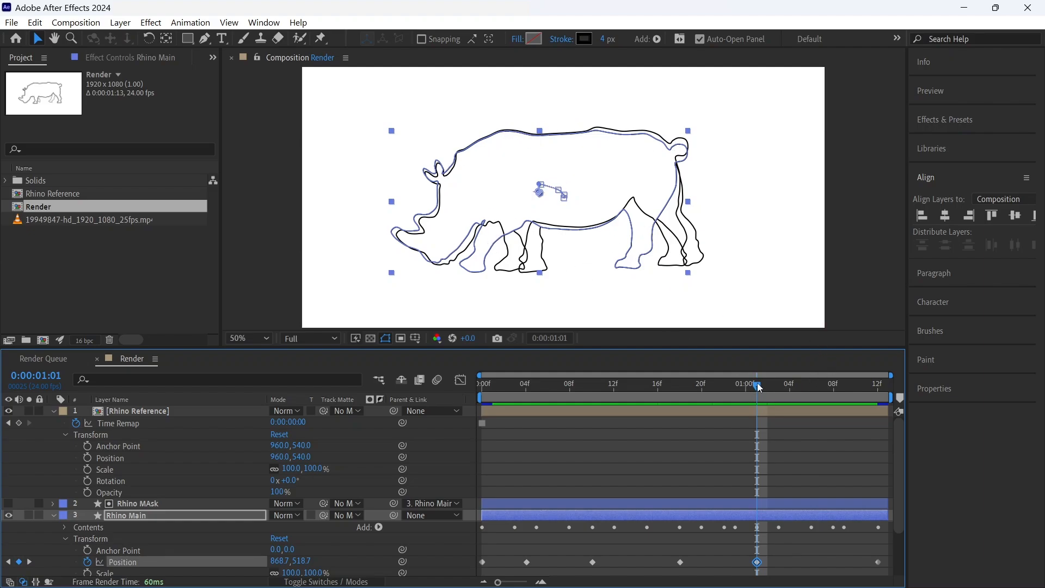
- Raise Rhino Main at 0:00:01:06 to Position 870.9, 503.3, and review the motion with the Rhino Reference layer hidden
key("shift+Up")
key("shift+Up")
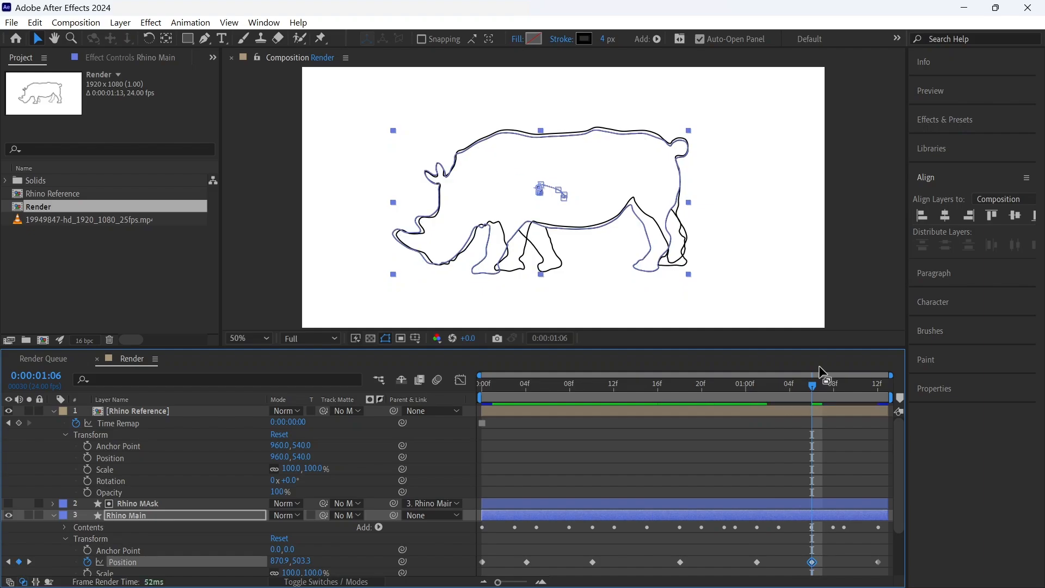
key("Home")
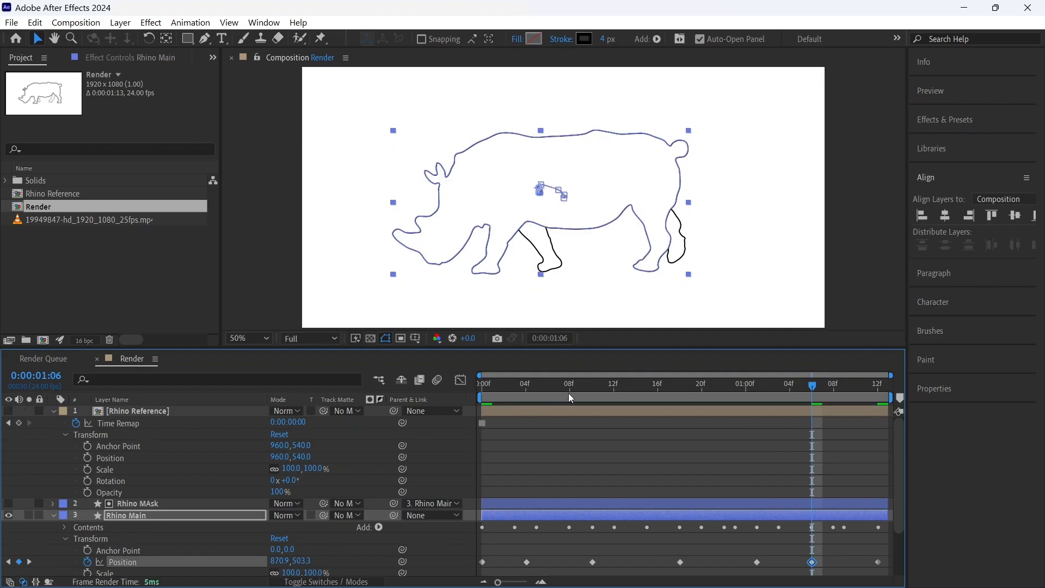
left_click_drag(482, 385, 651, 374)
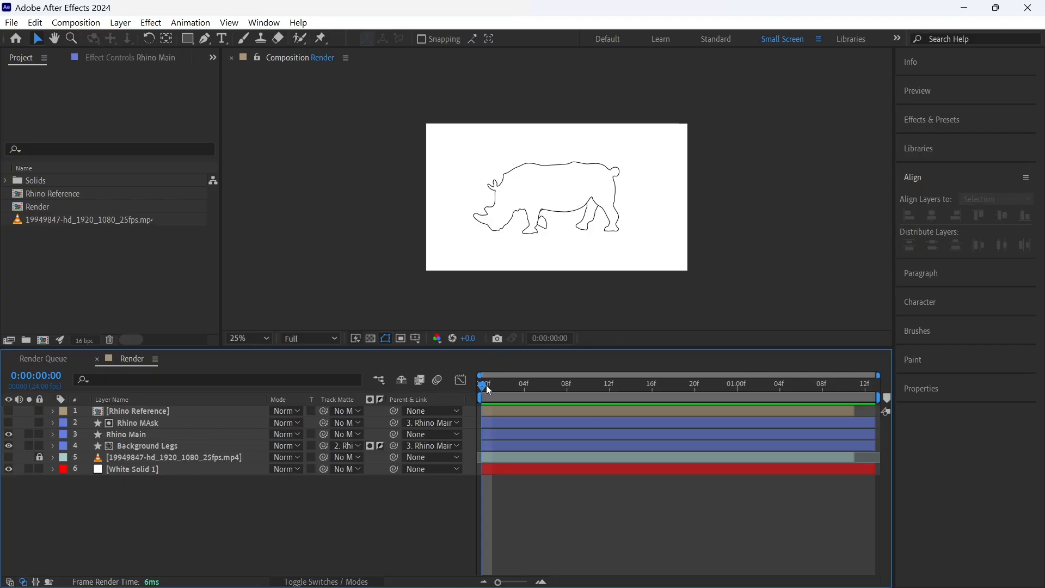
- Return to 0:00:00:00 and hide the White Solid 1 background layer in the Render composition
left_click_drag(488, 389, 455, 392)
left_click(158, 469)
left_click(167, 468)
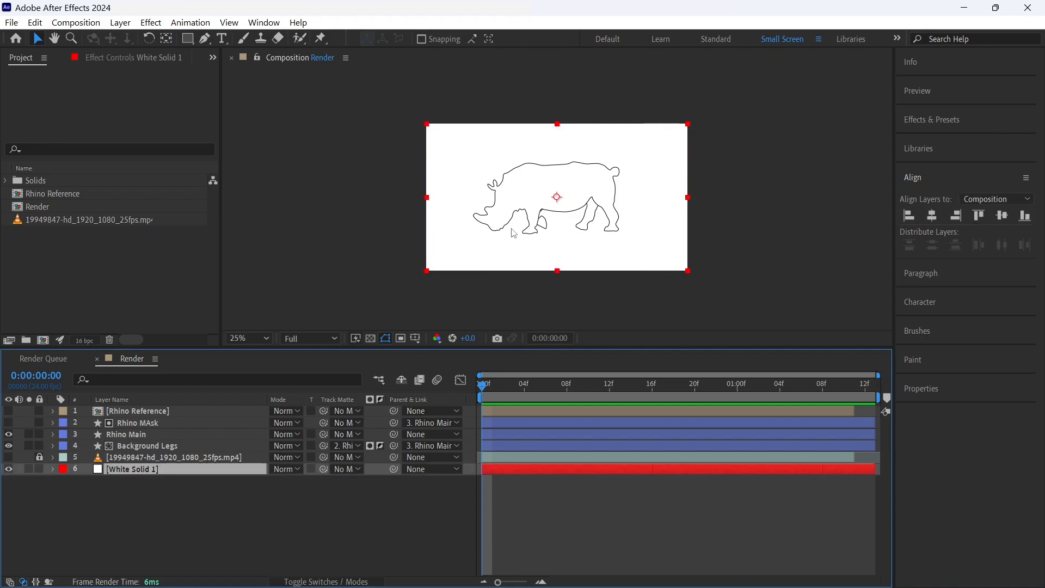
left_click(10, 469)
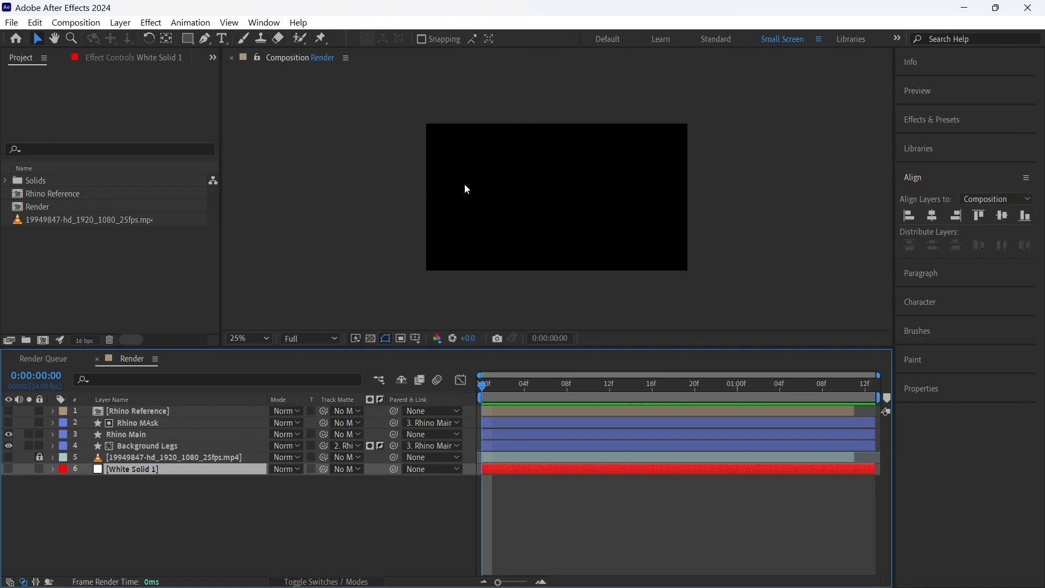
left_click(136, 506)
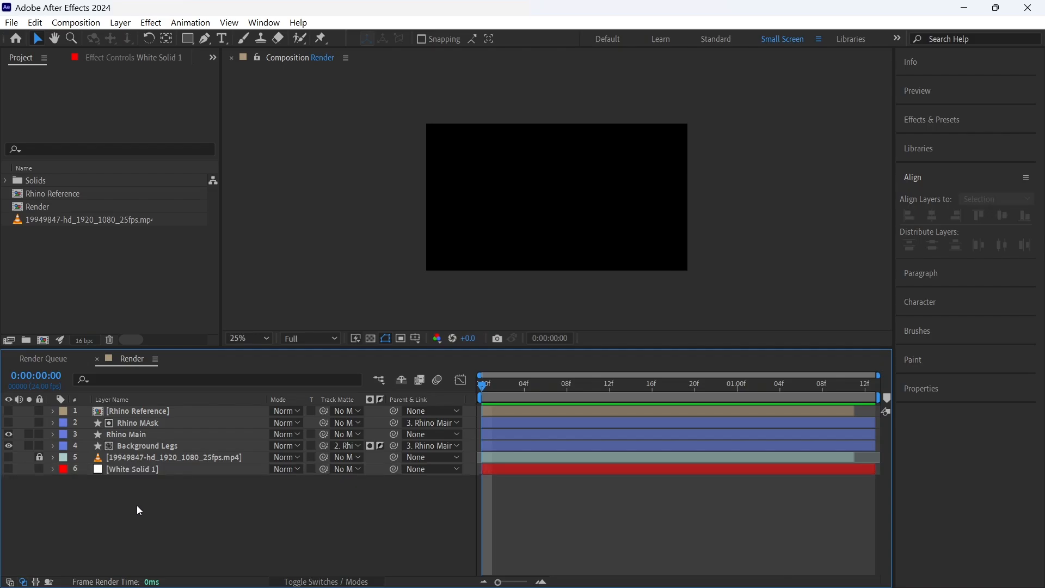
- Create a 1920 x 1080, 24 fps composition named Loop Test with a duration of 0:00:07:13
key("ctrl+n")
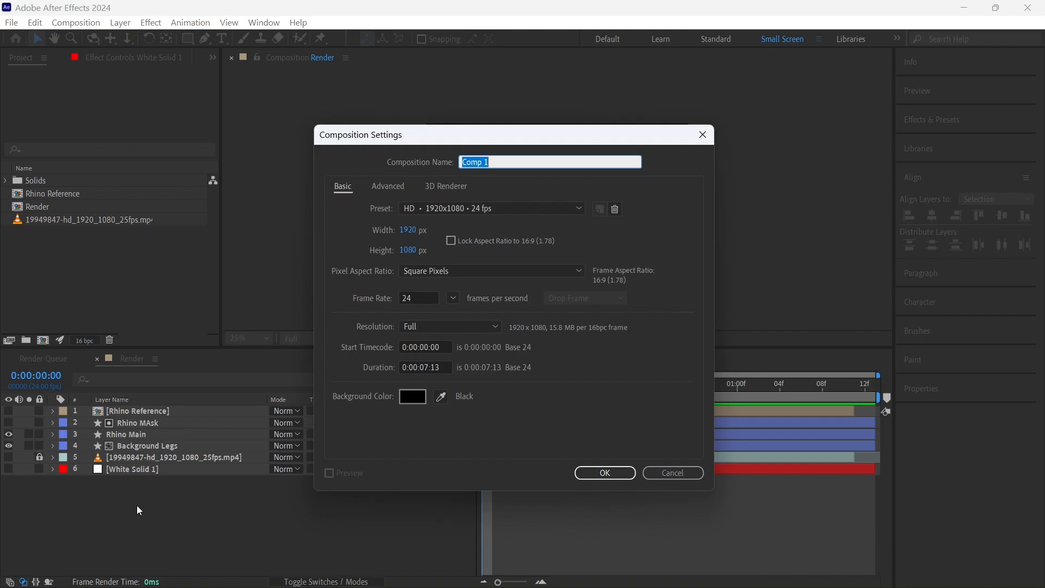
type("Loo")
left_click(595, 471)
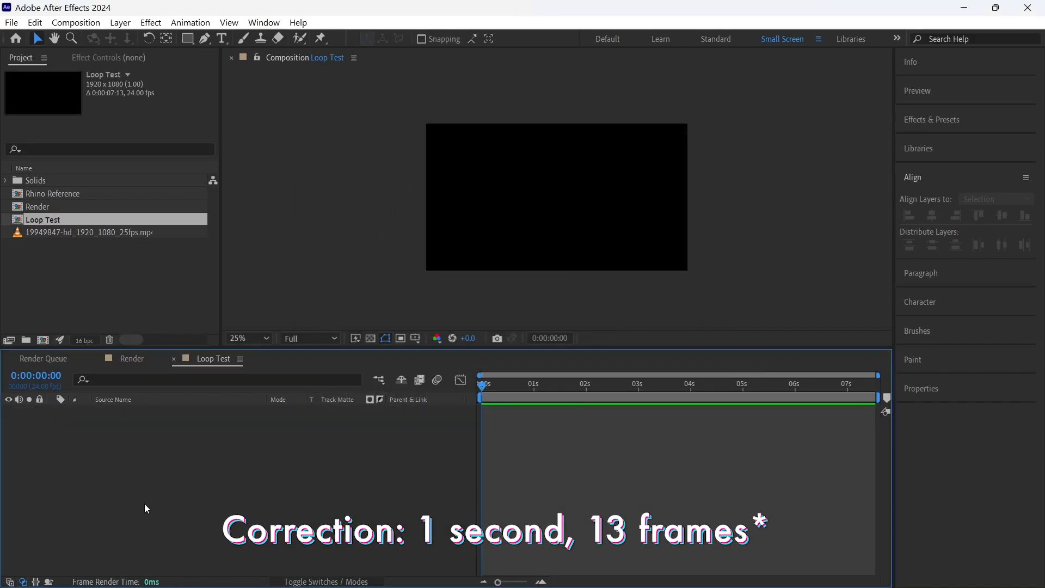
- Add a 1920 x 1080 white solid to Loop Test and place the Render composition above it
key("ctrl+y")
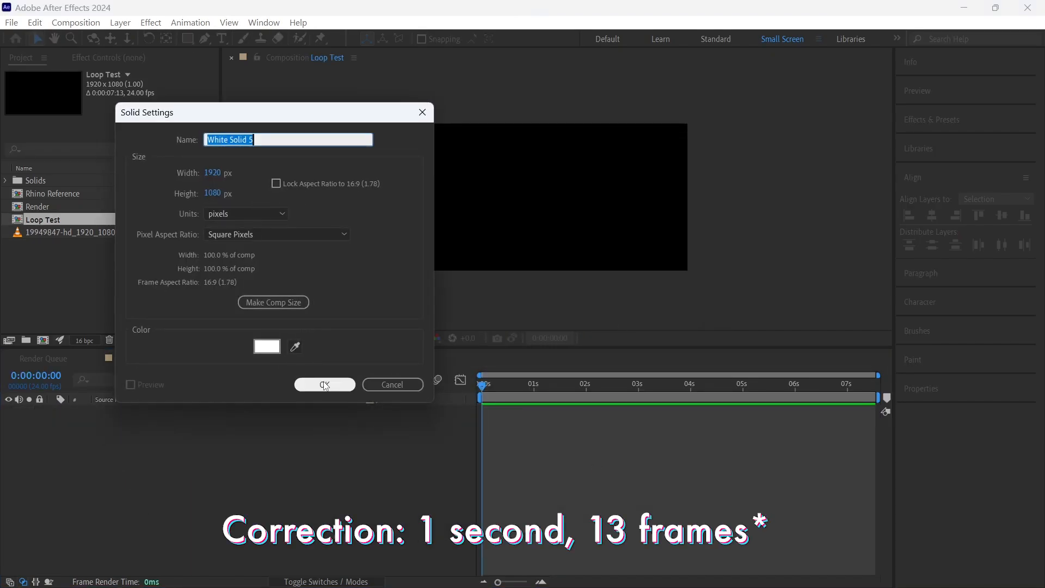
left_click(348, 384)
left_click(87, 210)
left_click_drag(88, 211, 109, 409)
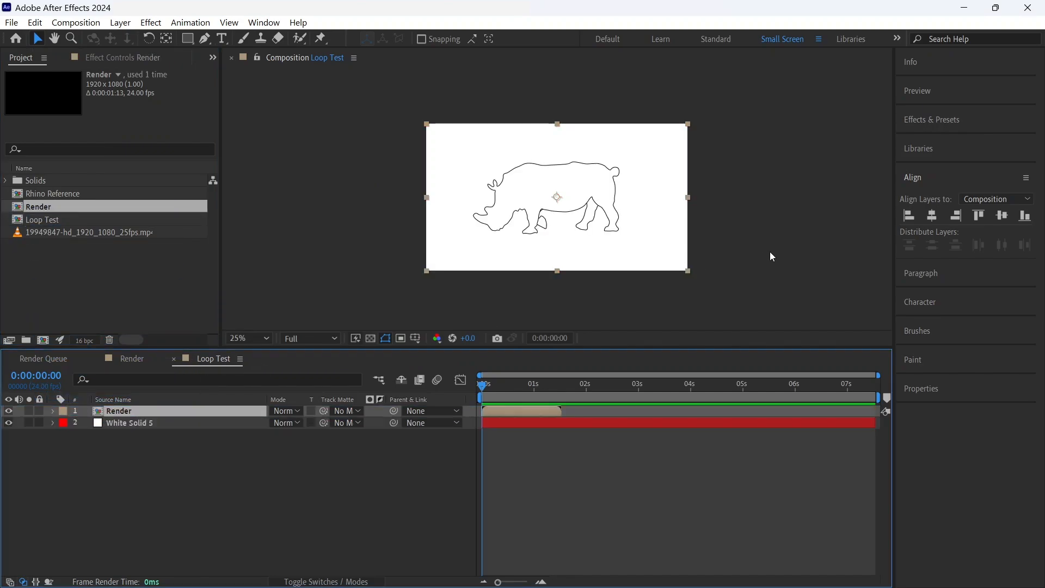
- Enable Time Remapping on the Render layer in Loop Test
left_click_drag(482, 385, 383, 394)
right_click(219, 413)
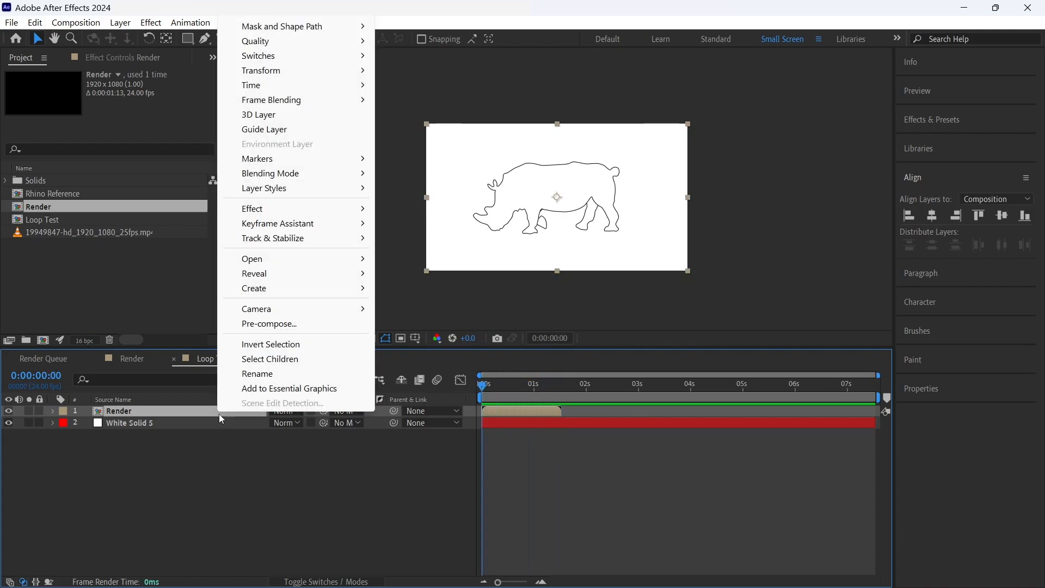
mouse_move(300, 89)
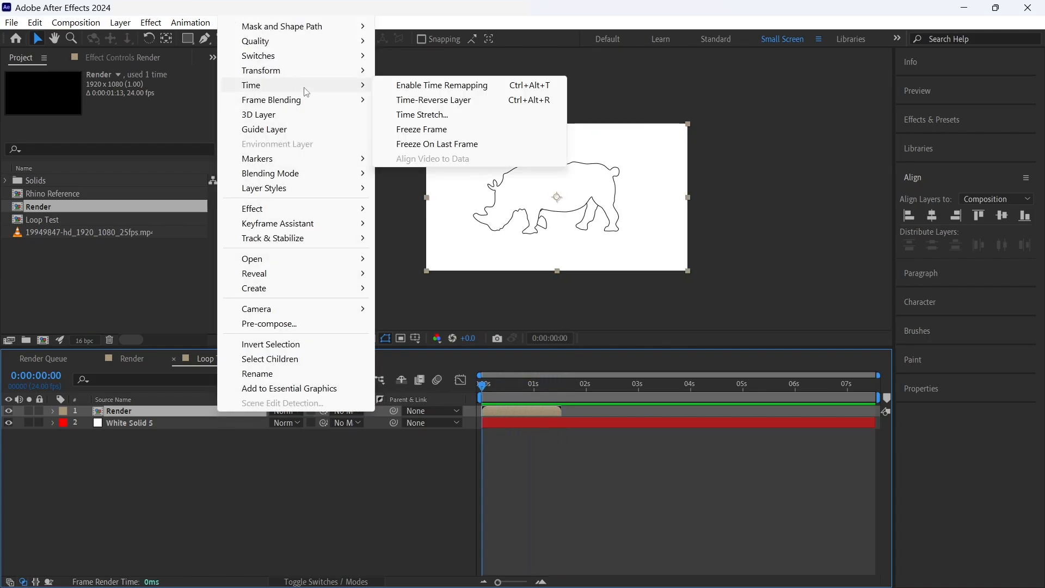
left_click(439, 85)
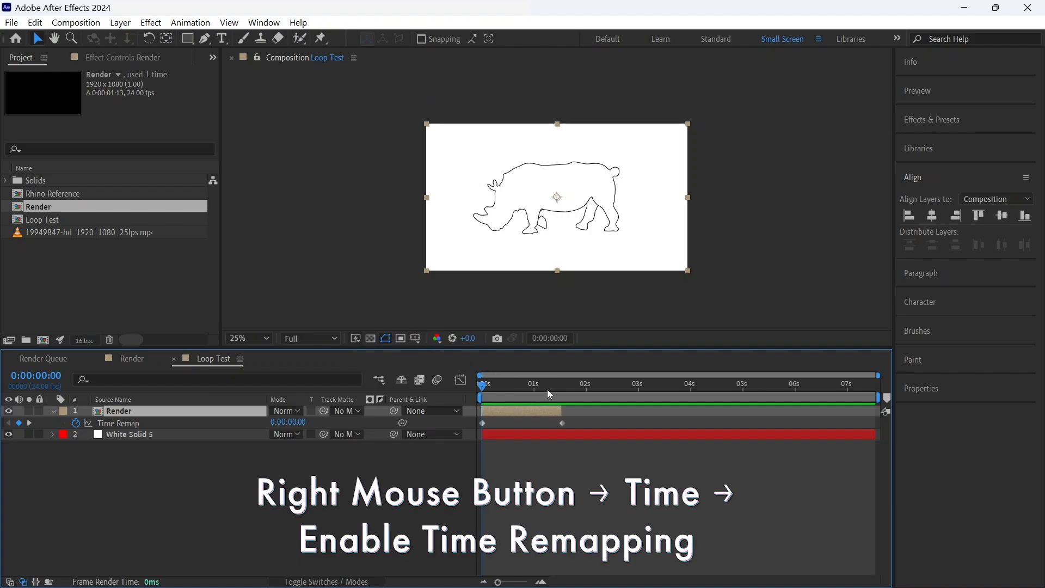
- Add a Time Remap keyframe at 0:00:01:12 on the Render layer and remove the original end keyframe just after it
mouse_move(563, 425)
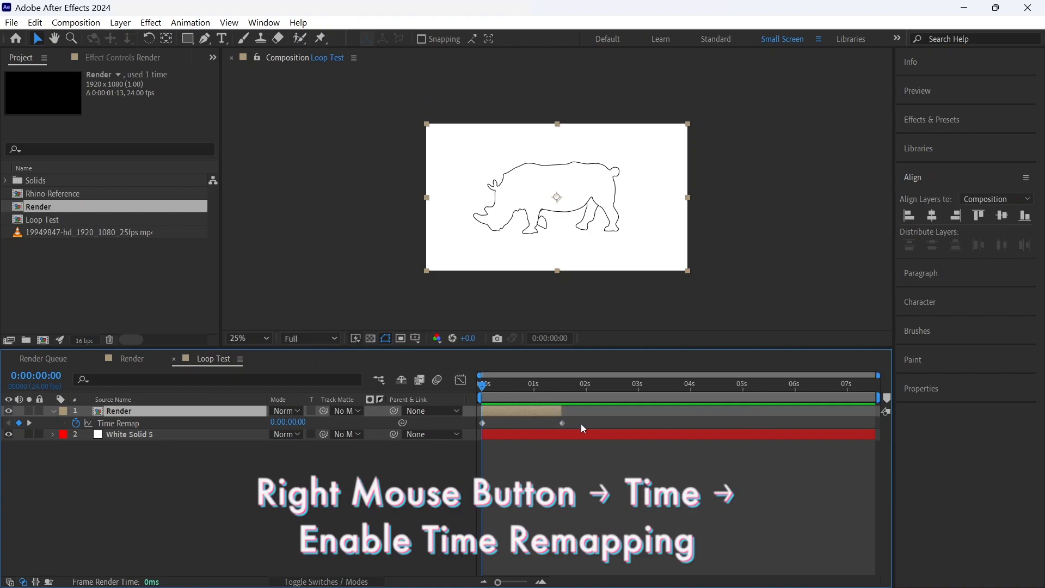
left_click_drag(562, 393, 560, 385)
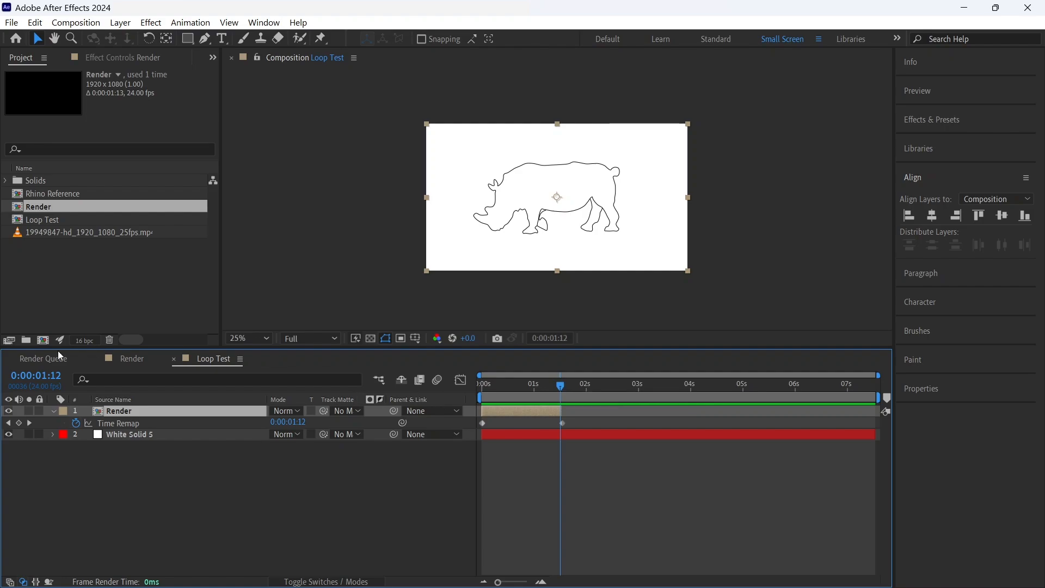
left_click(54, 411)
left_click(54, 411)
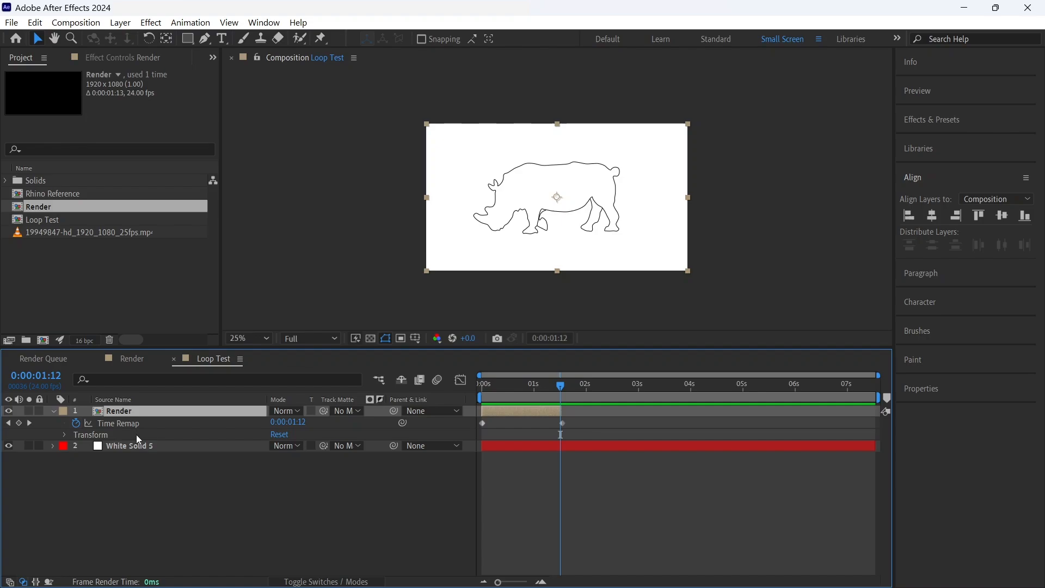
left_click(64, 434)
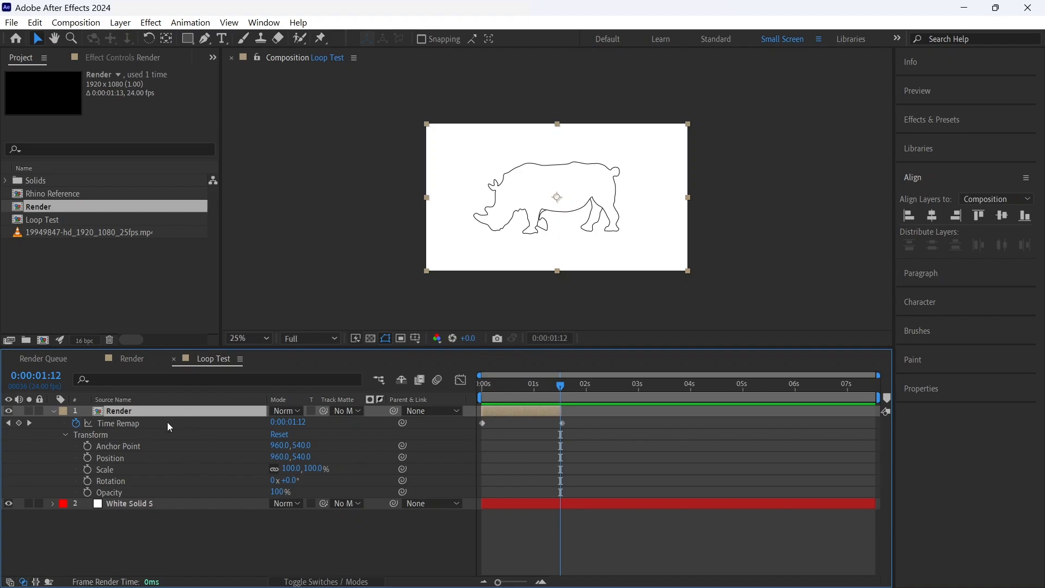
left_click(19, 424)
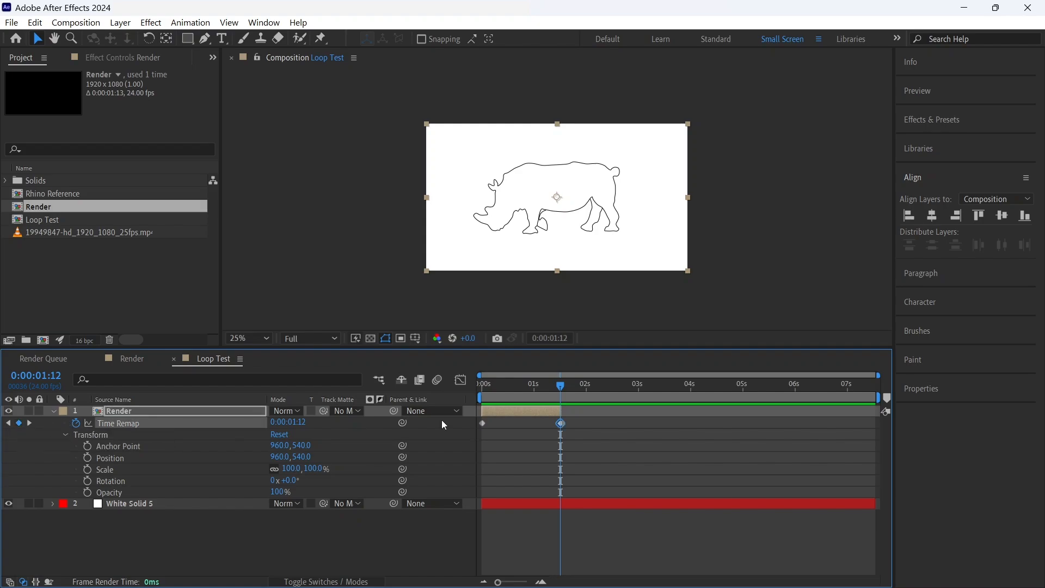
left_click(561, 415)
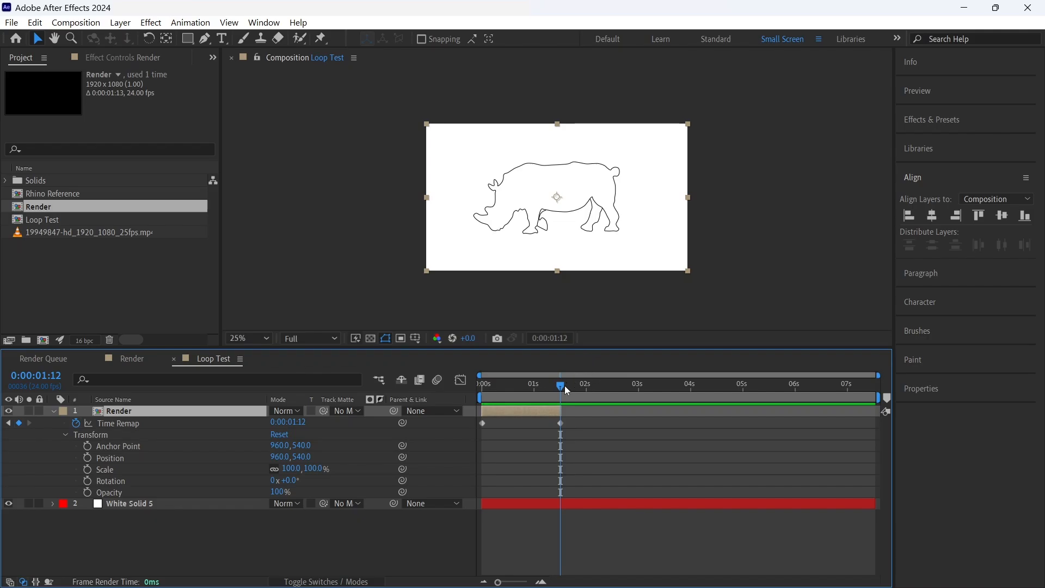
- Add the expression loopOut("cycle") to the Render layer's Time Remap property
left_click(78, 424, "alt")
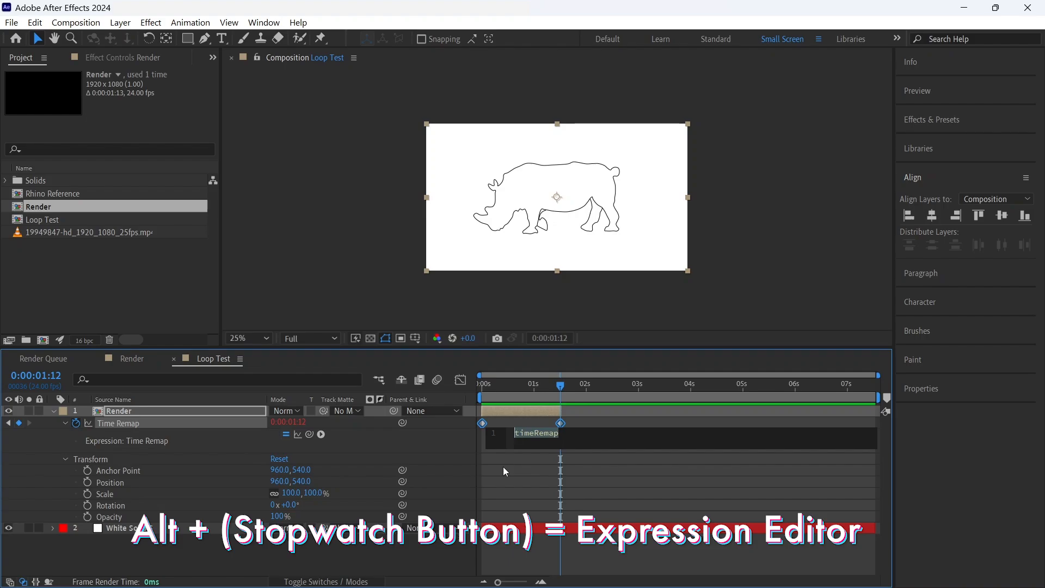
type("loopout")
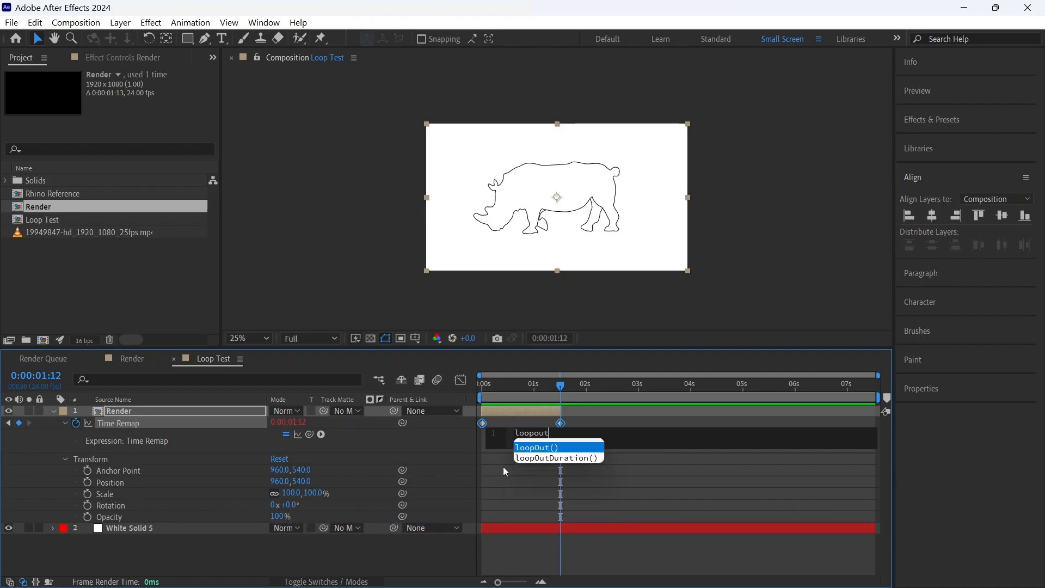
left_click(542, 447)
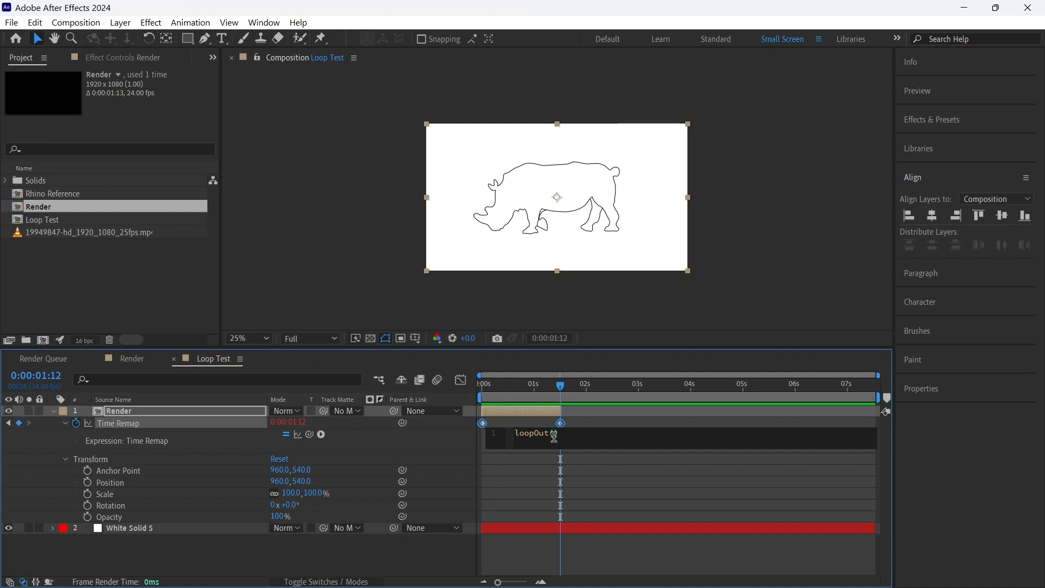
type("\"")
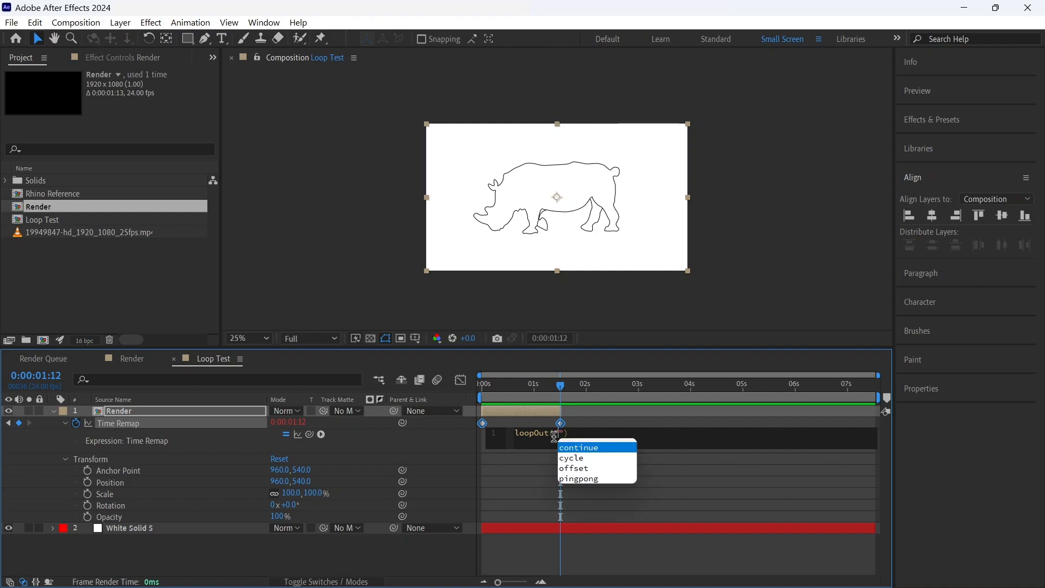
left_click(587, 458)
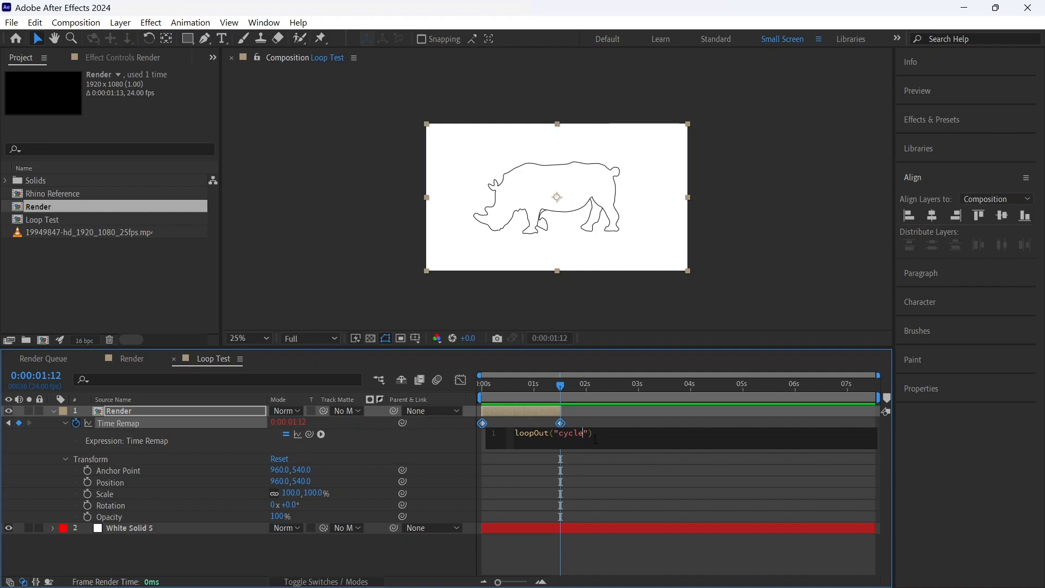
left_click(162, 424)
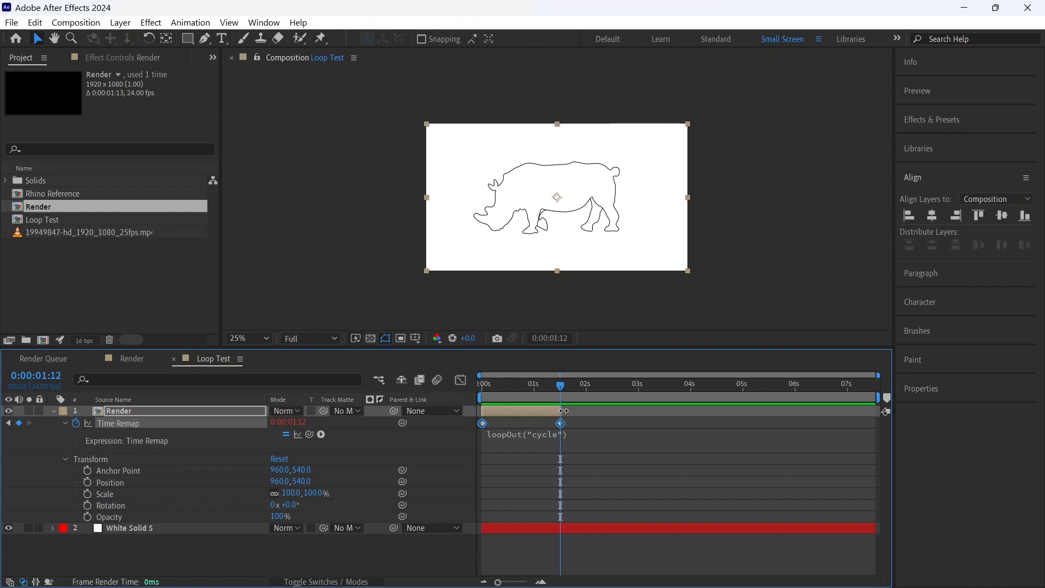
- Extend the Render layer's out point to the end of Loop Test and preview the loop from 0:00:00:00
left_click_drag(560, 413, 876, 404)
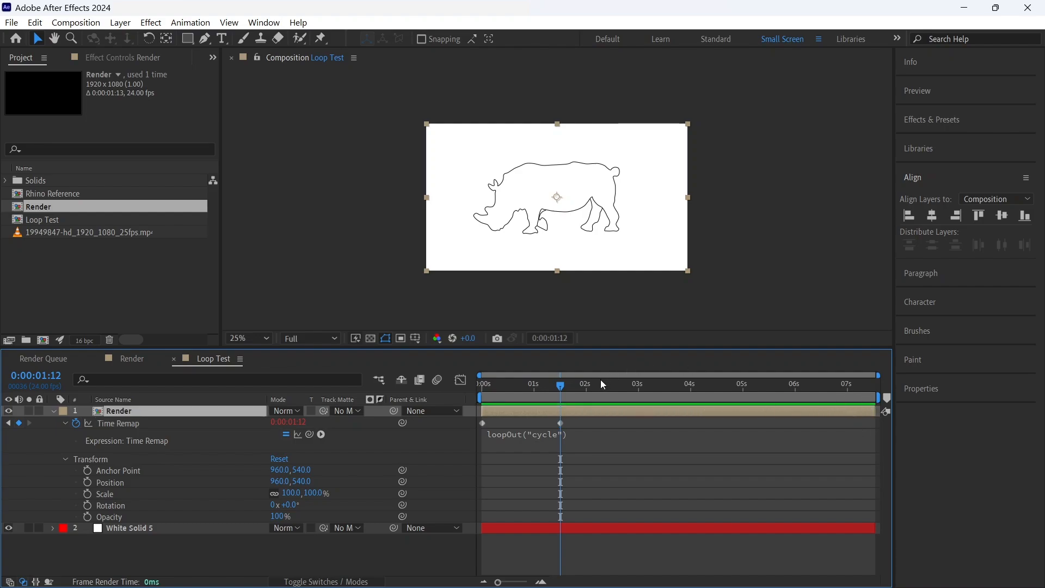
left_click_drag(563, 387, 432, 394)
key("space")
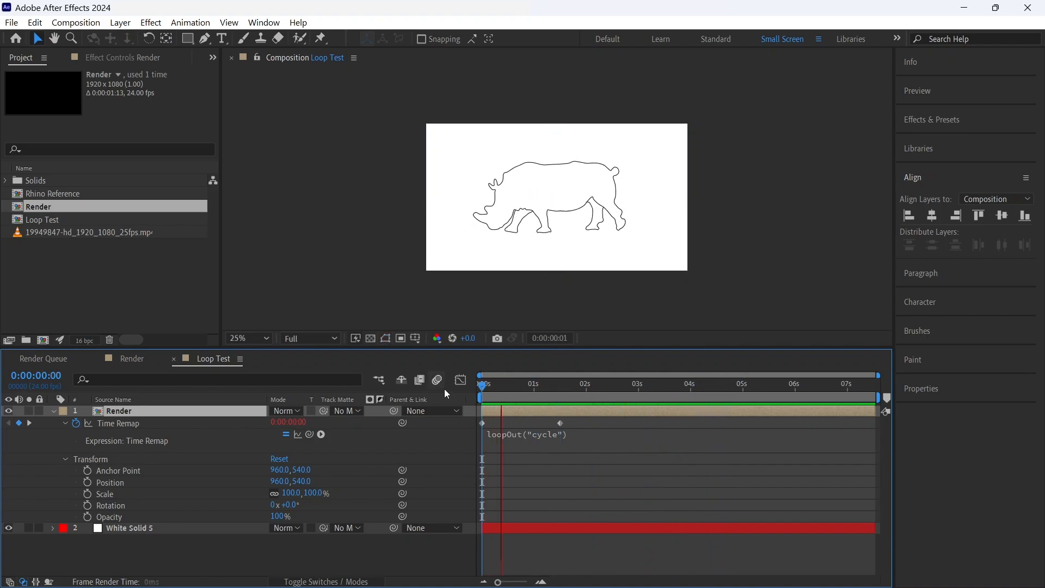